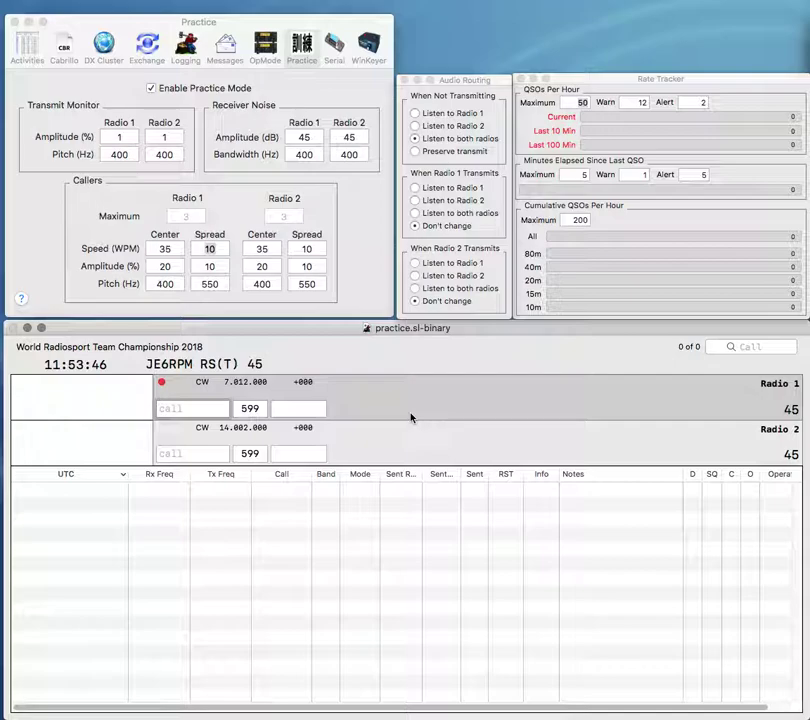
Step: Call CQ on both radios and enter W as the first partial call on Radio 1
{"action": "key", "text": "backslash"}
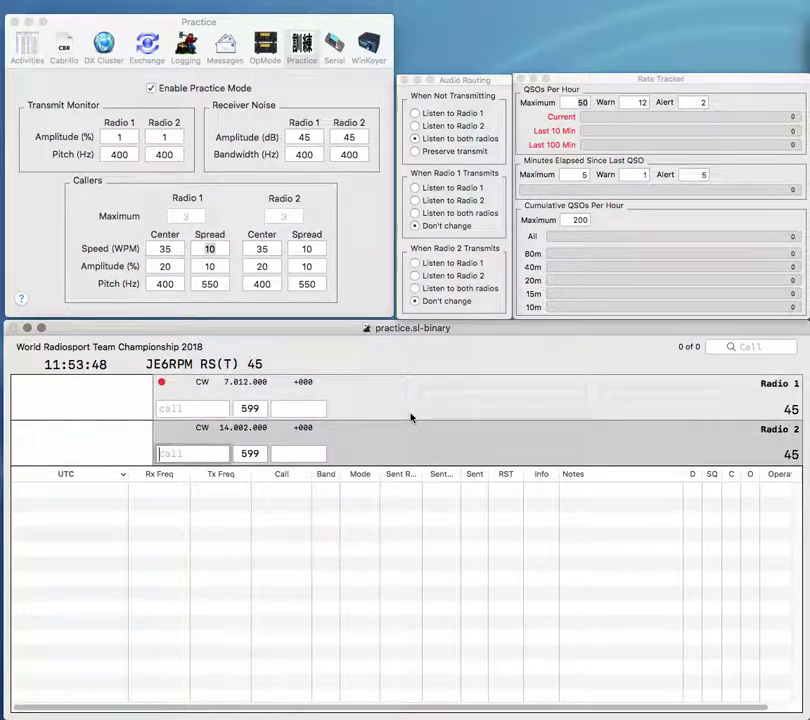
{"action": "key", "text": "backslash"}
{"action": "type", "text": "W"}
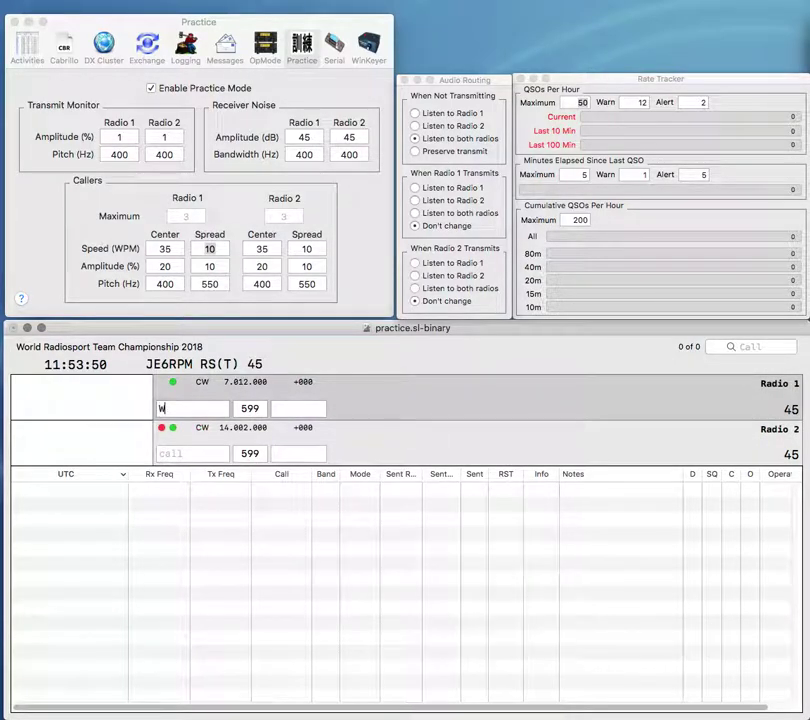
{"action": "key", "text": "backslash"}
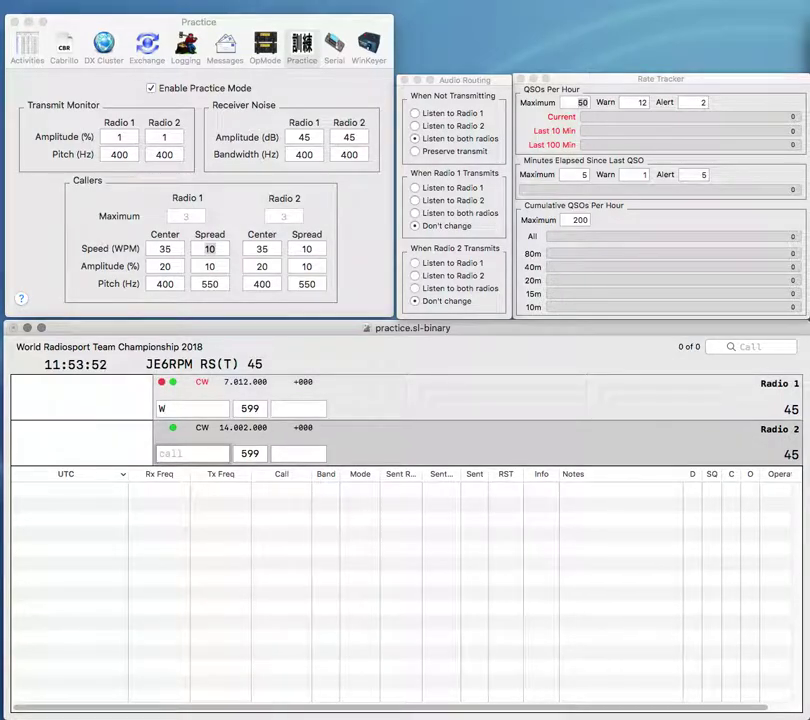
Step: Enter the partial call R on Radio 2 and complete the Radio 1 call as W8OP, sending its exchange
{"action": "type", "text": "R"}
{"action": "key", "text": "backslash"}
{"action": "type", "text": "8C"}
{"action": "key", "text": "BackSpace"}
{"action": "type", "text": "DP"}
{"action": "key", "text": "Return"}
{"action": "key", "text": "backslash"}
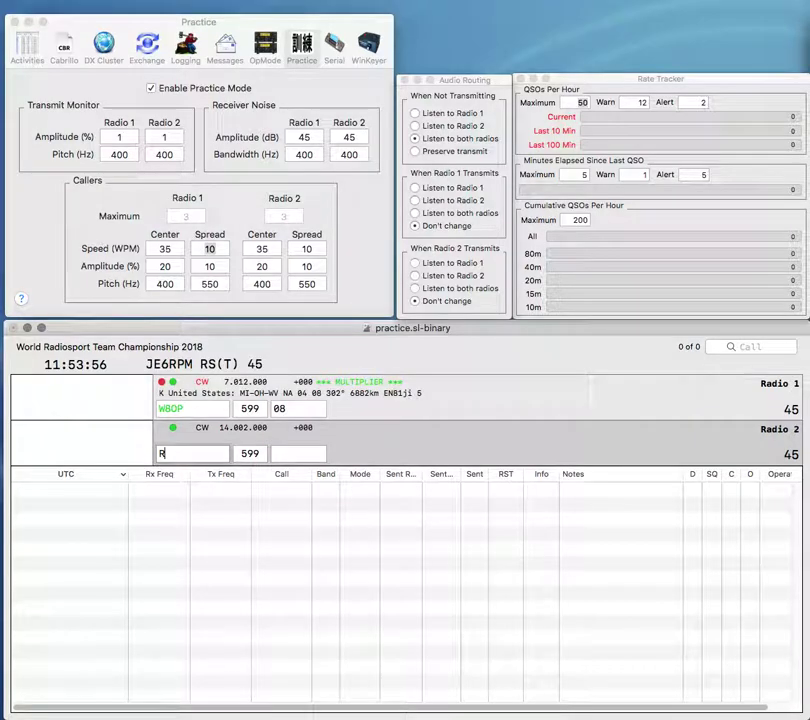
{"action": "type", "text": "AB9"}
{"action": "key", "text": "BackSpace"}
{"action": "key", "text": "BackSpace"}
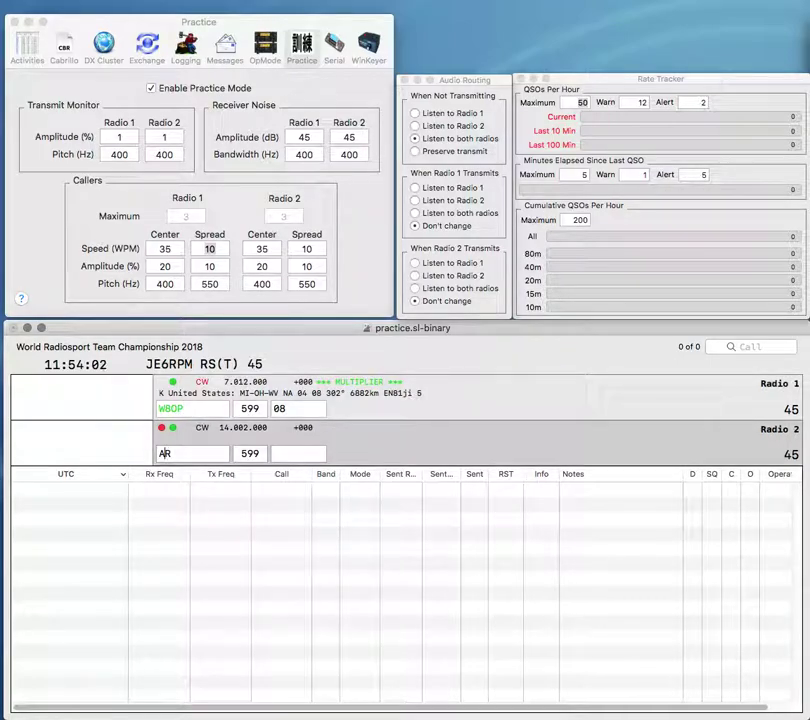
{"action": "key", "text": "Return"}
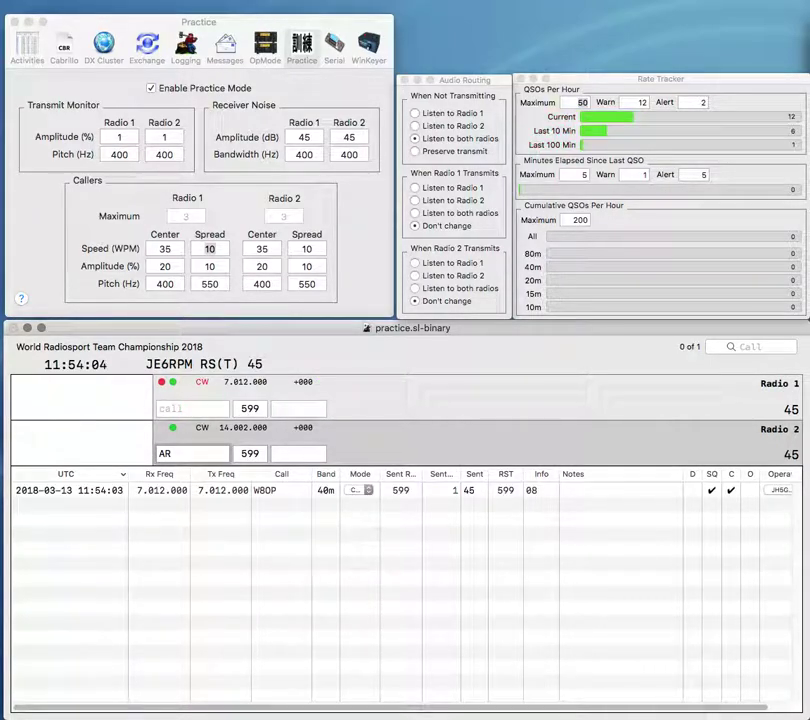
Step: Extend the Radio 2 partial call to ABR and enter EA as the partial call on Radio 1
{"action": "type", "text": "B"}
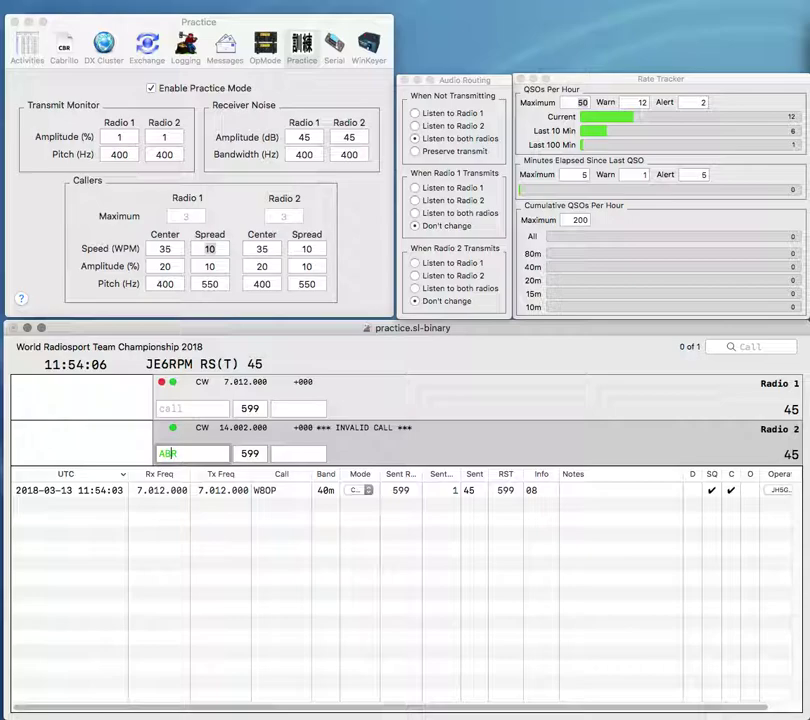
{"action": "key", "text": "backslash"}
{"action": "type", "text": "EA"}
{"action": "key", "text": "backslash"}
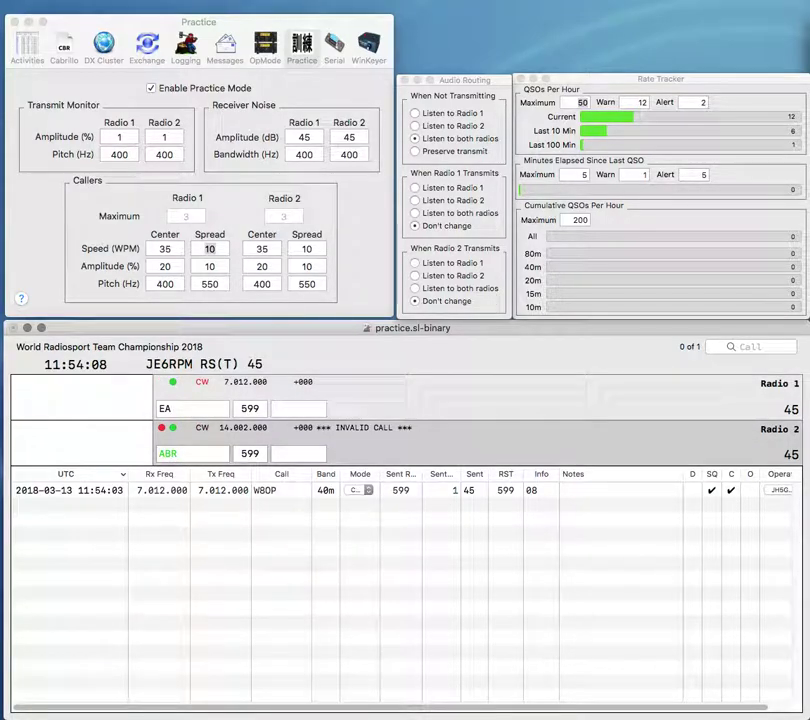
Step: Complete the Radio 2 call as AB5OR, send its exchange, and return entry to Radio 1
{"action": "left_click", "coordinate": [170, 453]}
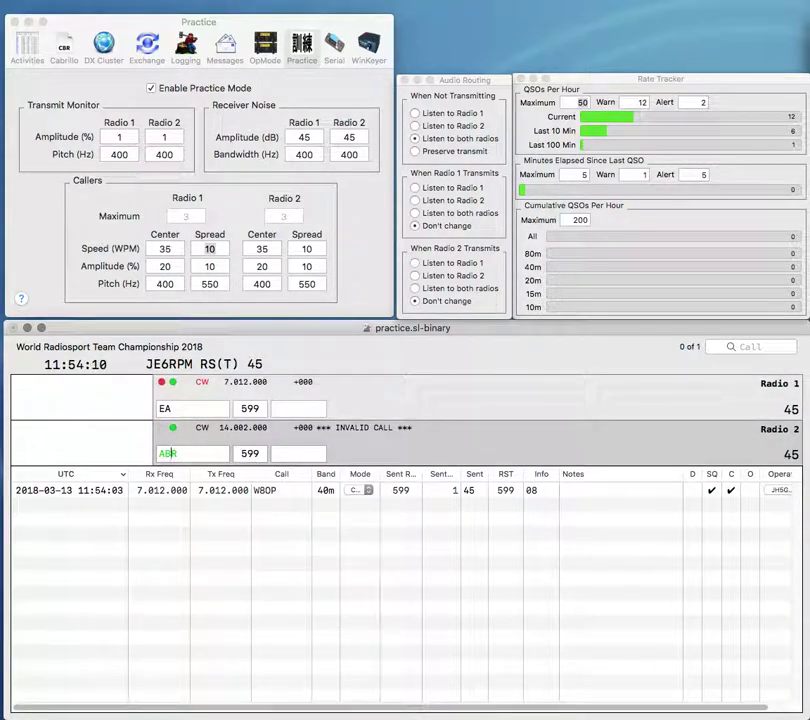
{"action": "type", "text": "SO"}
{"action": "key", "text": "Return"}
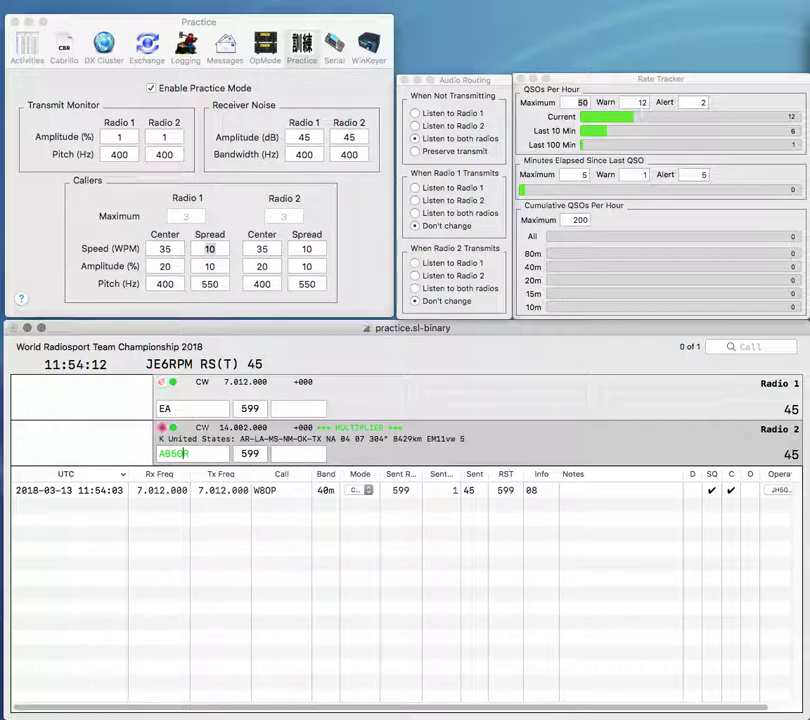
{"action": "key", "text": "backslash"}
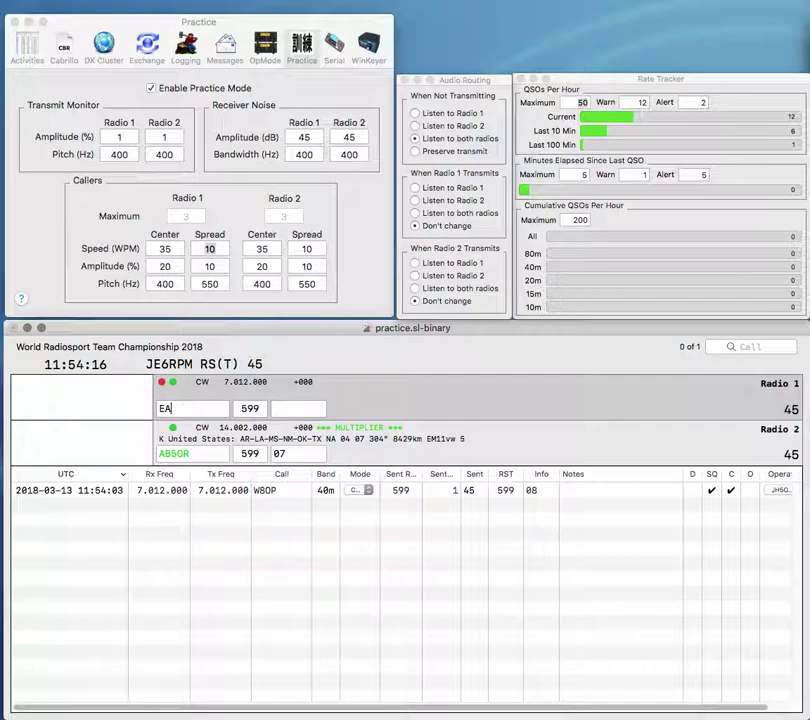
Step: Complete the Radio 1 call as EA4BRP and log AB5OR on Radio 2 with exchange 07
{"action": "type", "text": "4BRP"}
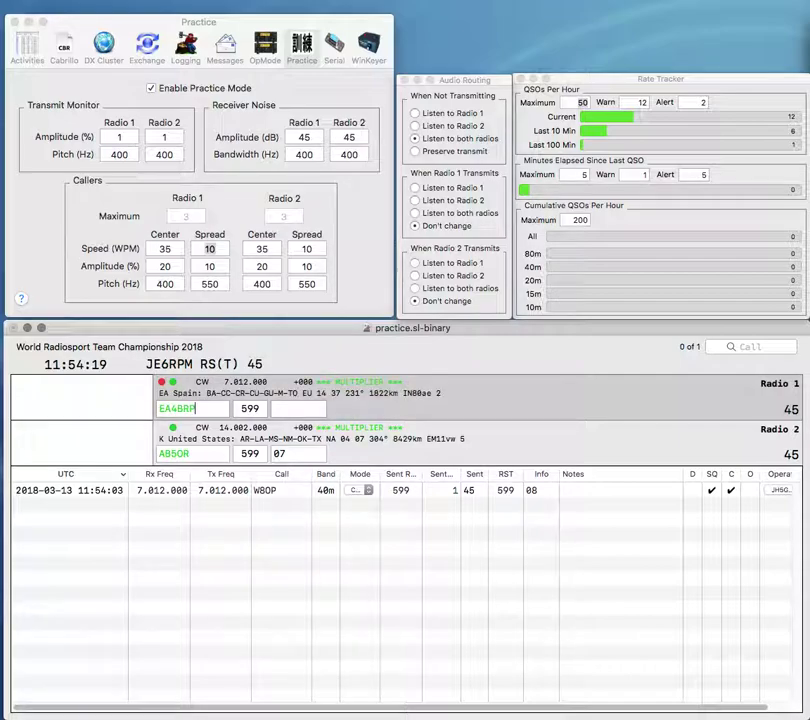
{"action": "key", "text": "Return"}
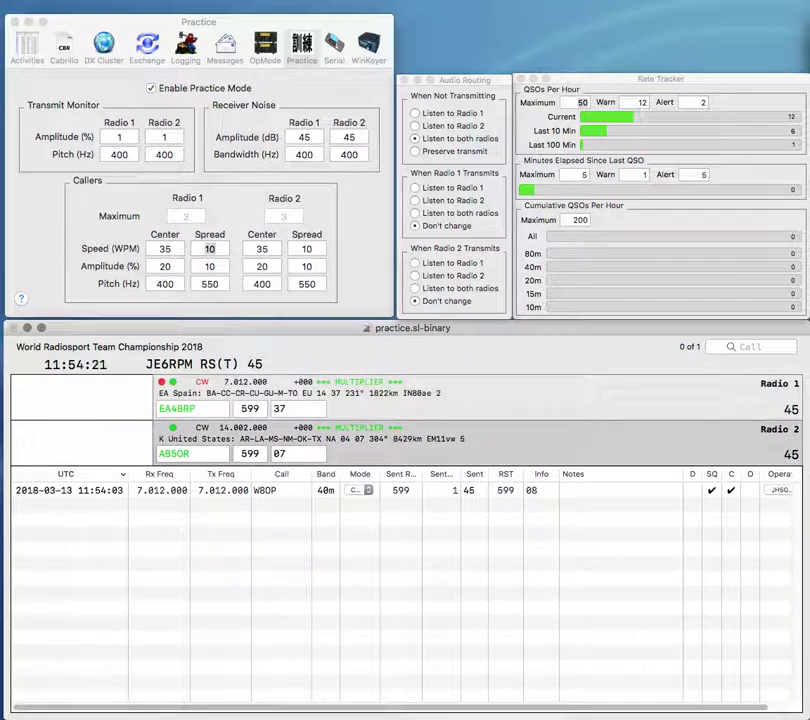
{"action": "key", "text": "Return"}
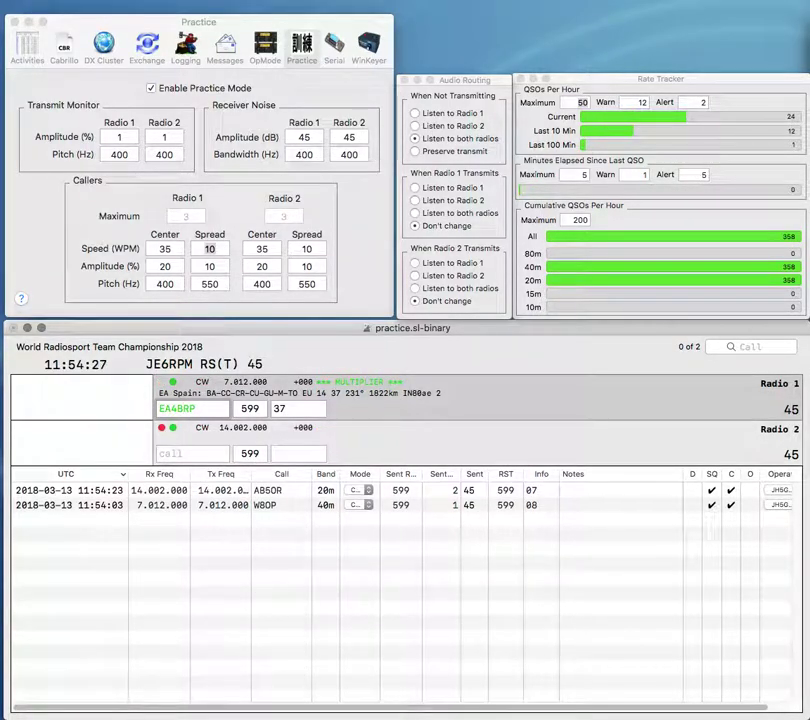
{"action": "key", "text": "Return"}
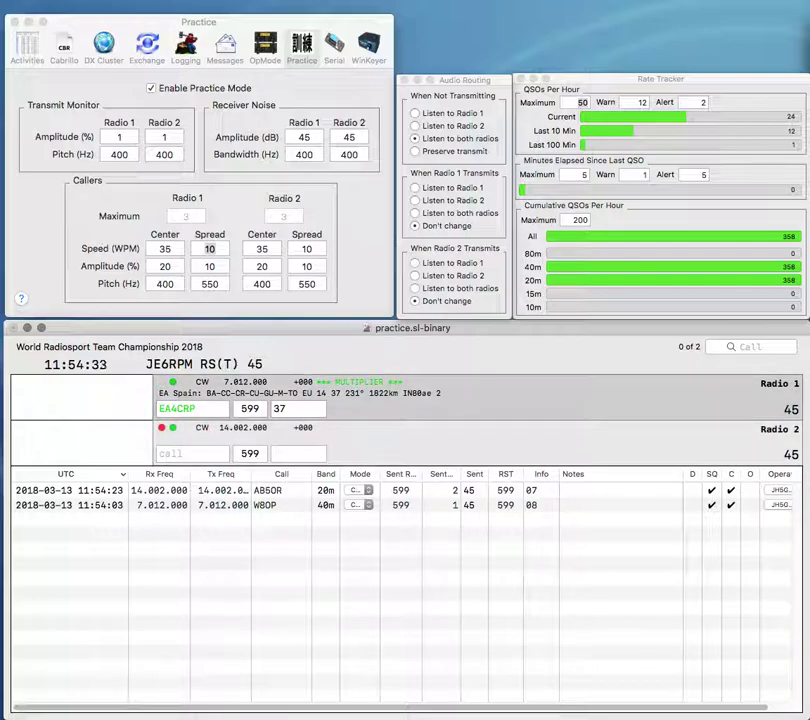
{"action": "key", "text": "Down"}
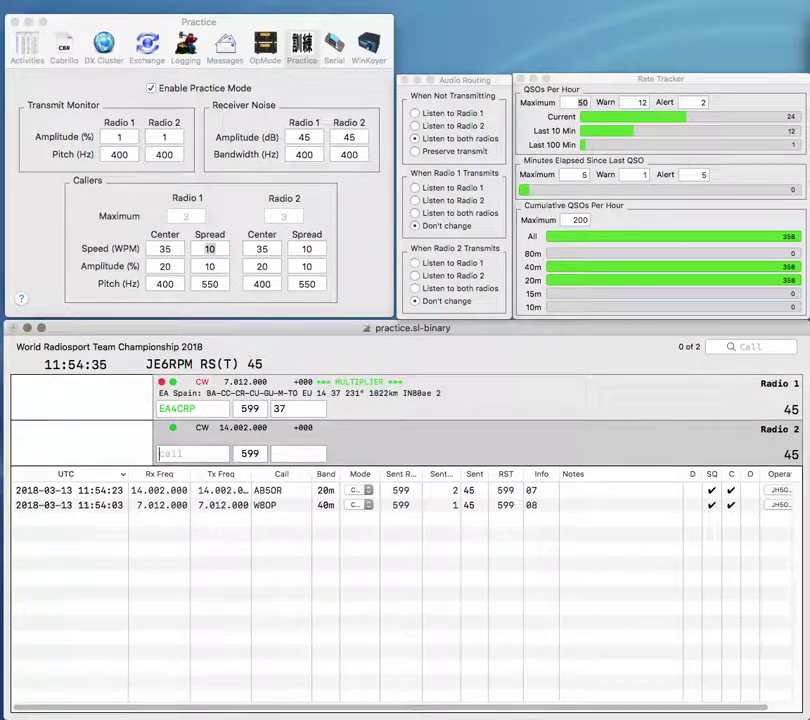
{"action": "type", "text": "N"}
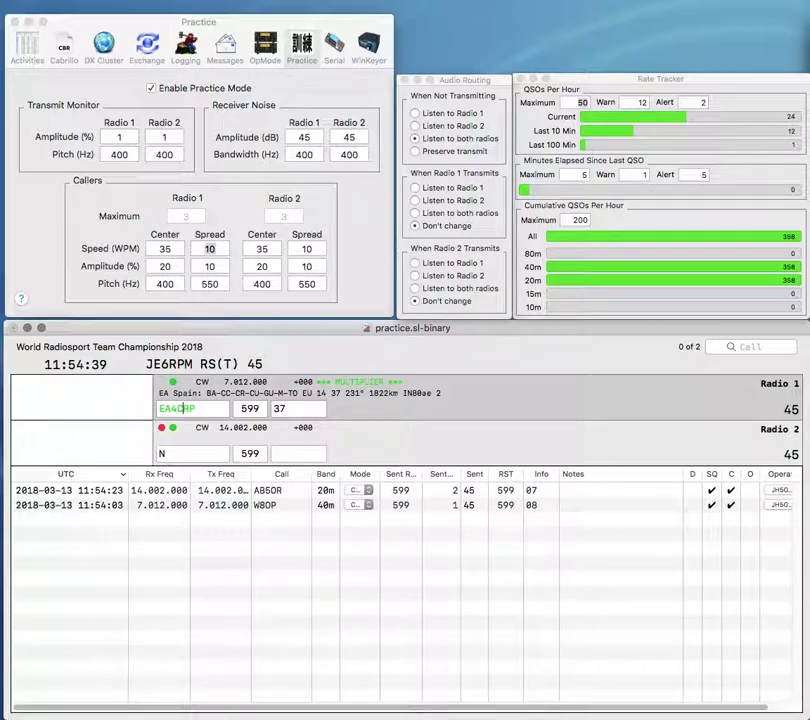
{"action": "key", "text": "Return"}
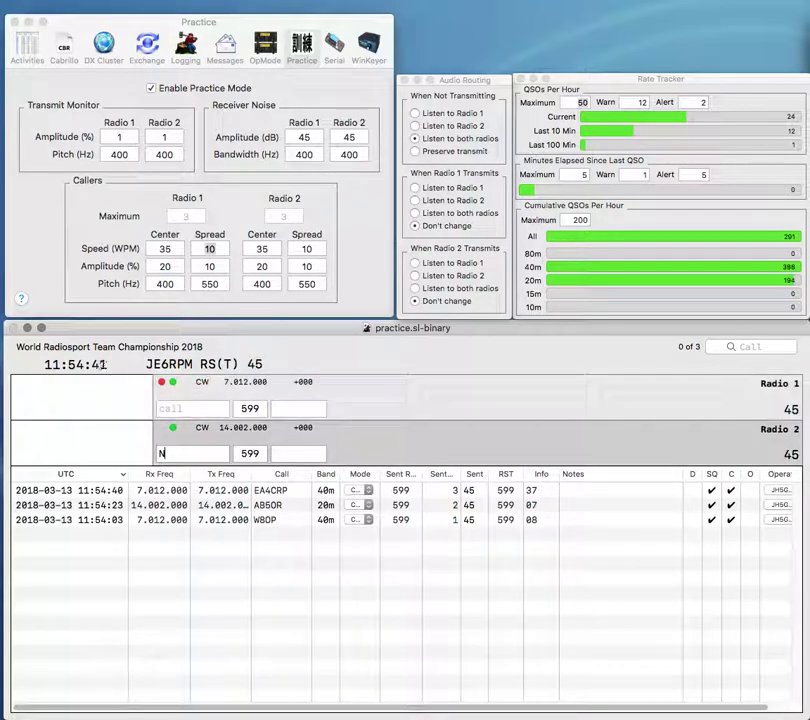
{"action": "key", "text": "BackSpace"}
{"action": "type", "text": "AN"}
{"action": "key", "text": "Return"}
{"action": "type", "text": "GN"}
{"action": "key", "text": "Home"}
{"action": "type", "text": "N1"}
{"action": "key", "text": "Return"}
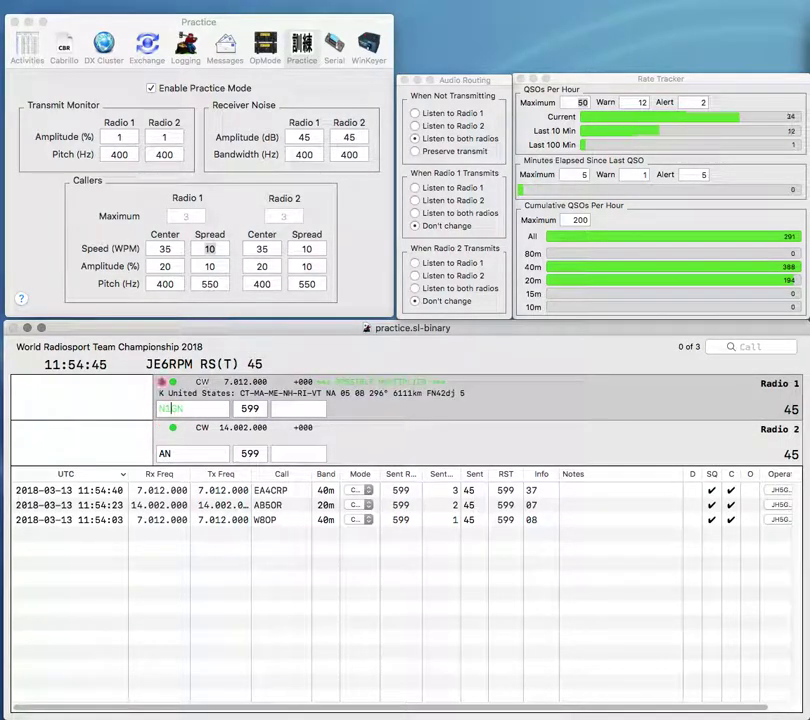
Step: Complete the Radio 2 call as JA8AZN and log both N1GN with exchange 08 and JA8AZN with exchange 45
{"action": "type", "text": "JA8A"}
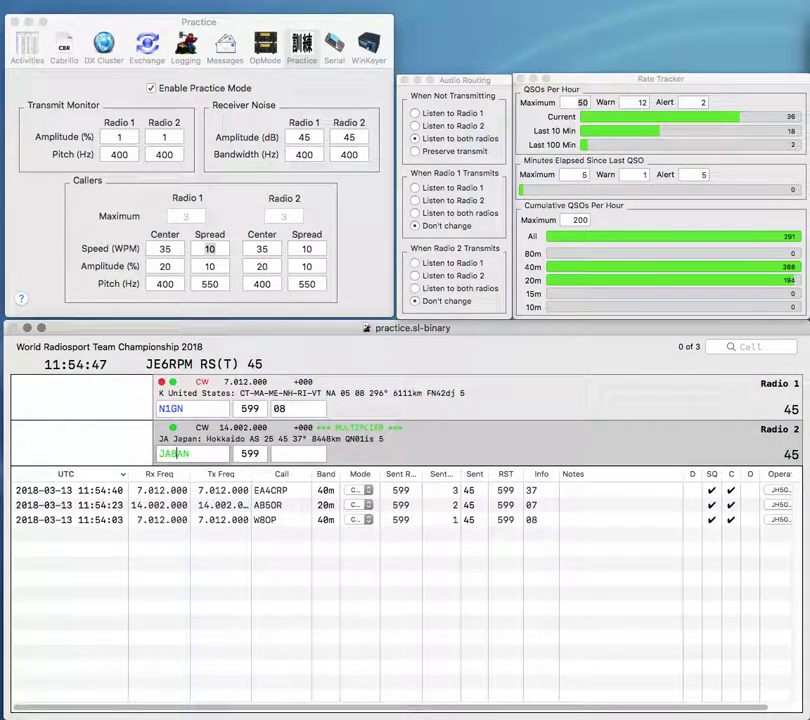
{"action": "key", "text": "BackSpace"}
{"action": "type", "text": "Z"}
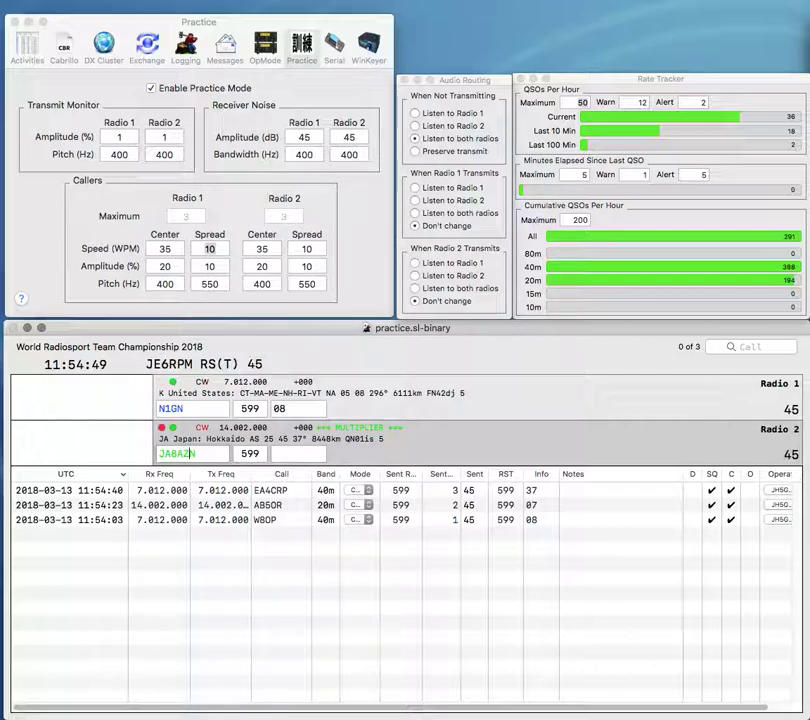
{"action": "key", "text": "Return"}
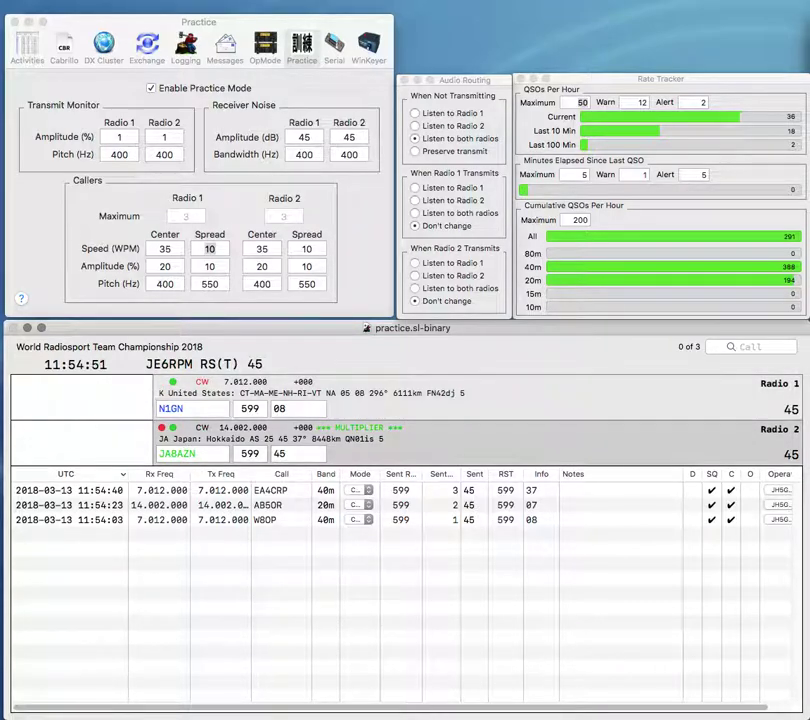
{"action": "key", "text": "Return"}
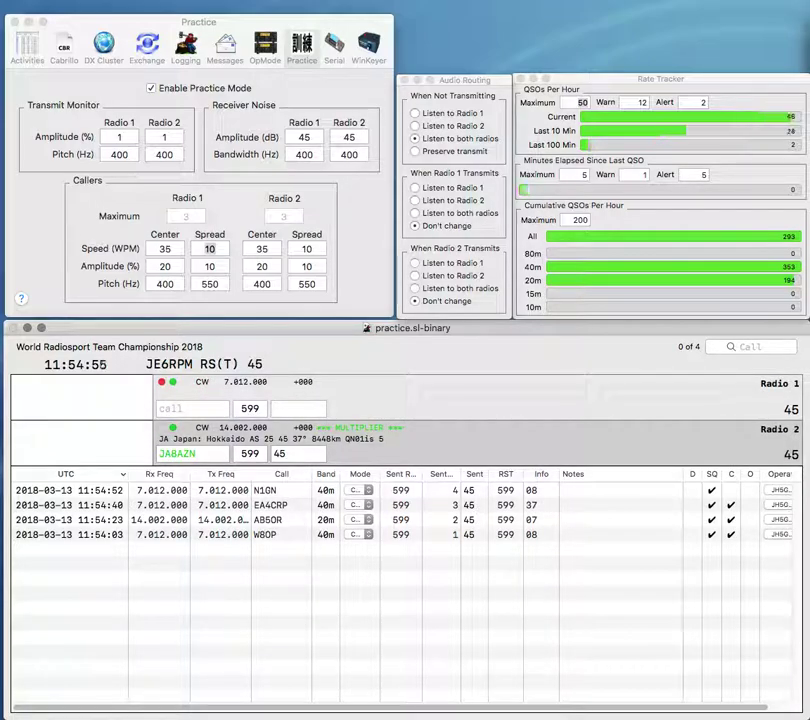
{"action": "key", "text": "Return"}
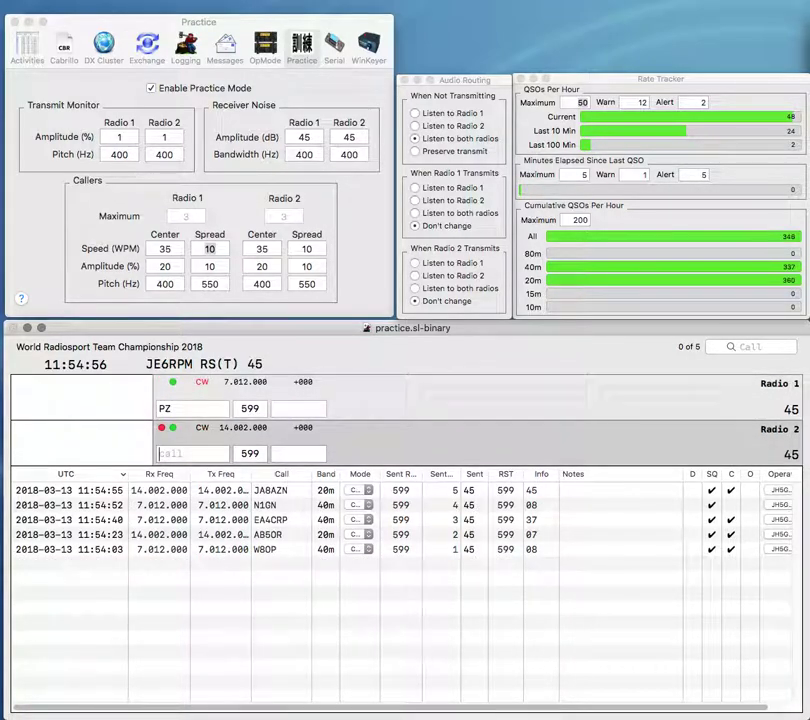
Step: Enter SK3GM on Radio 2 and K1ZPZ on Radio 1, and log both contacts with exchanges 18 and 08
{"action": "type", "text": "SK3GM"}
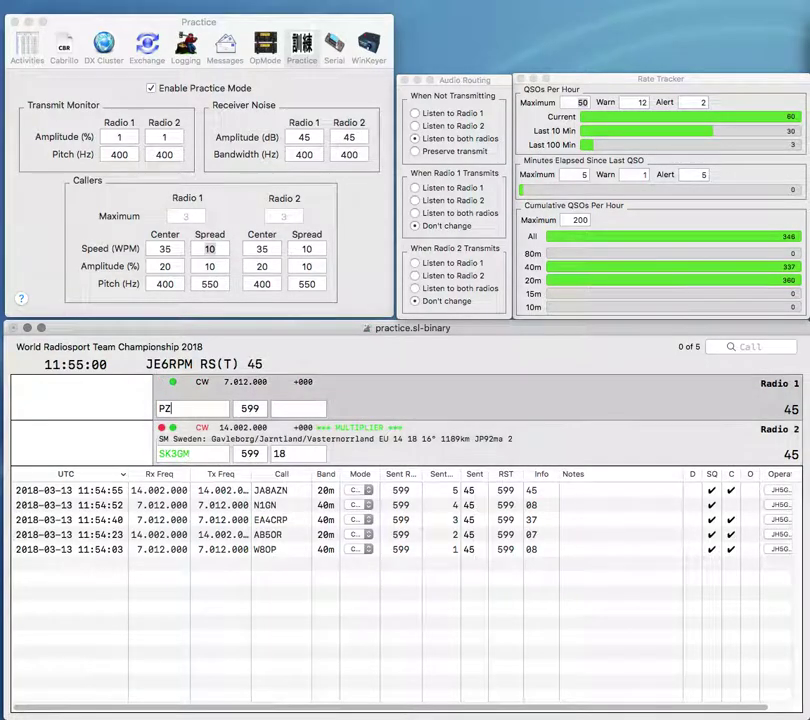
{"action": "type", "text": "K1"}
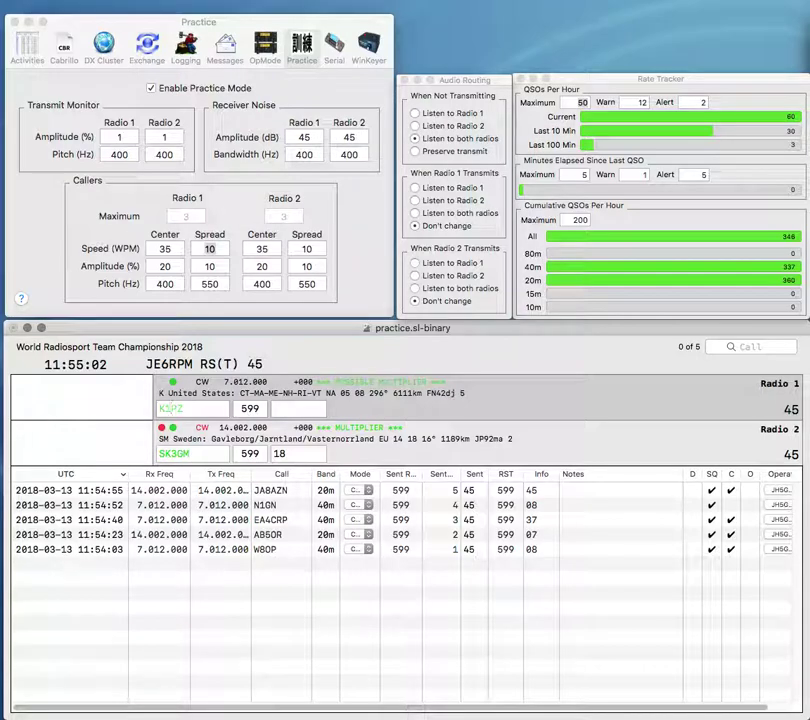
{"action": "type", "text": "Z"}
{"action": "key", "text": "Return"}
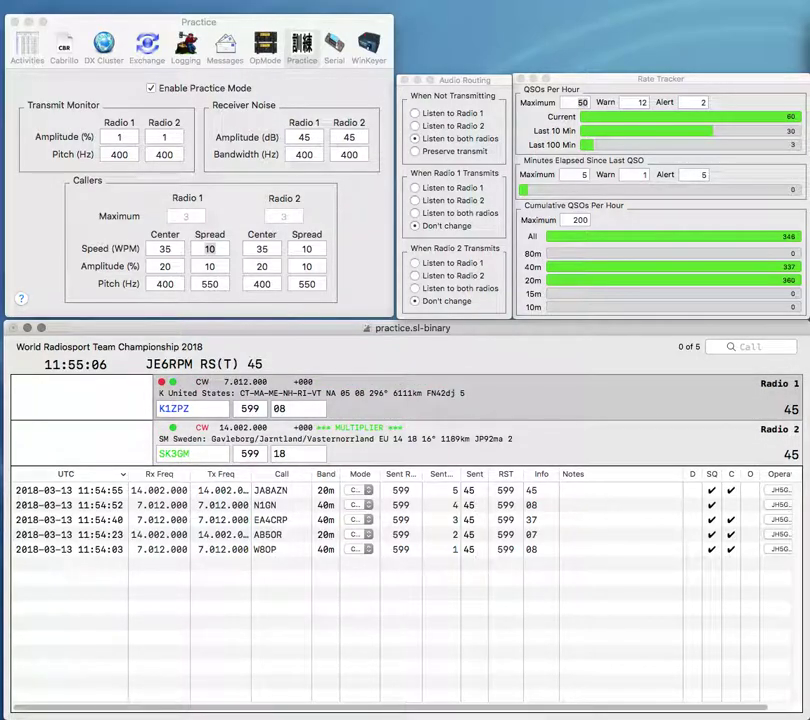
{"action": "key", "text": "Return"}
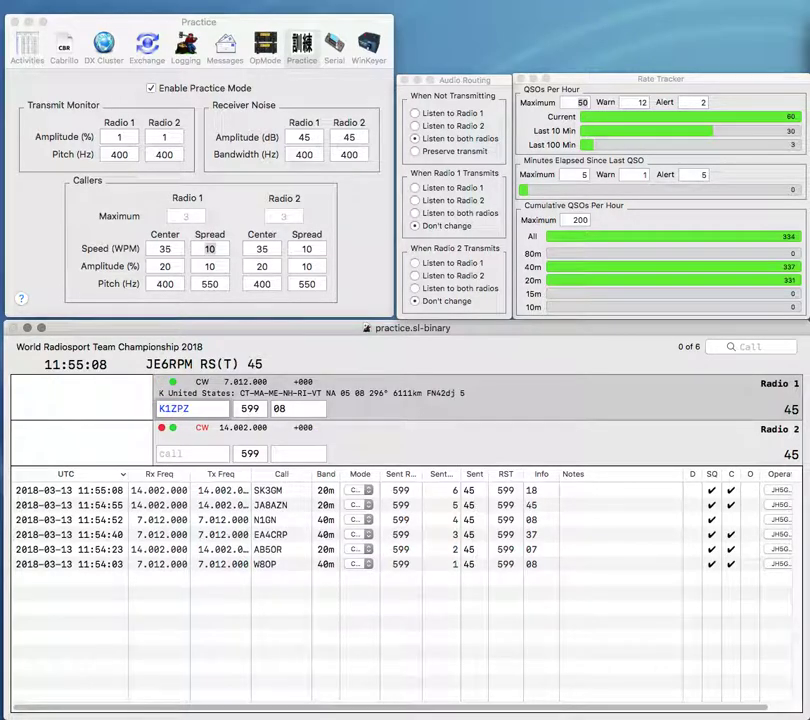
{"action": "key", "text": "Return"}
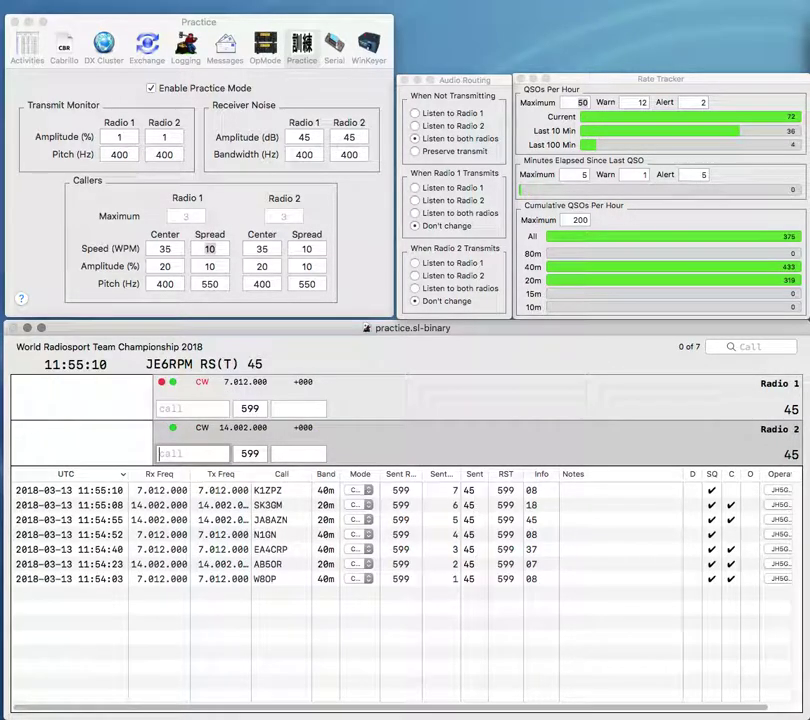
{"action": "type", "text": "JM4"}
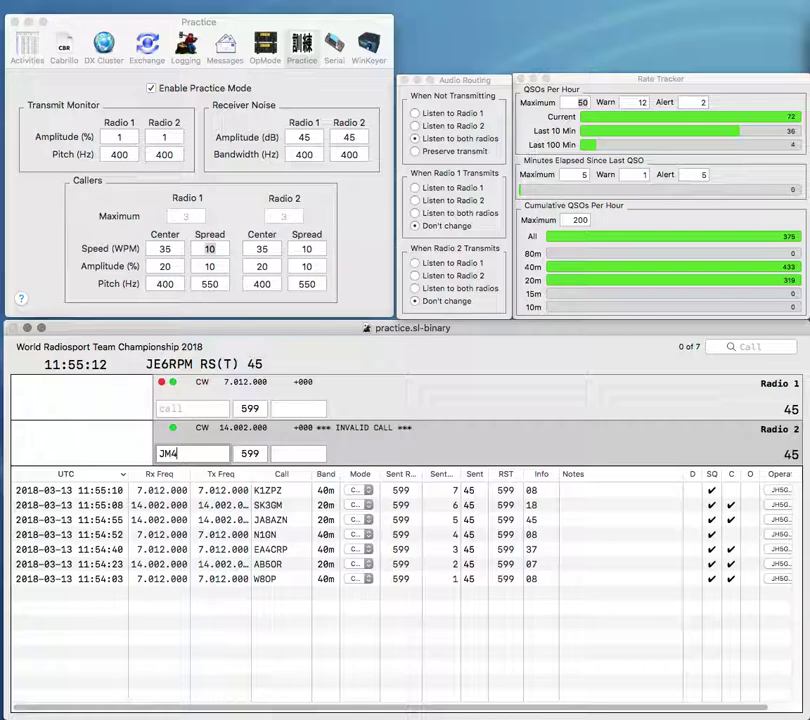
{"action": "type", "text": "WUZ"}
{"action": "key", "text": "Return"}
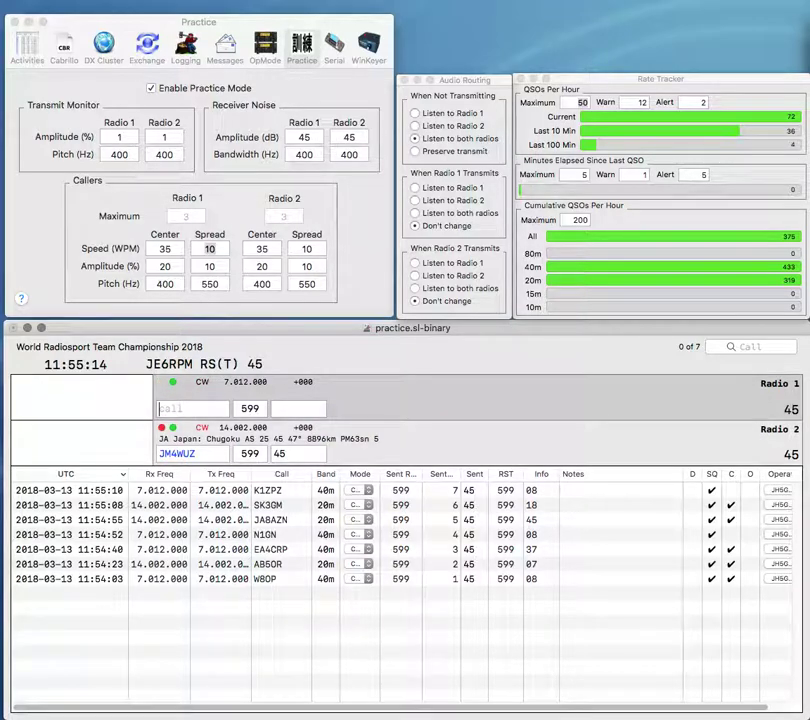
{"action": "key", "text": "backslash"}
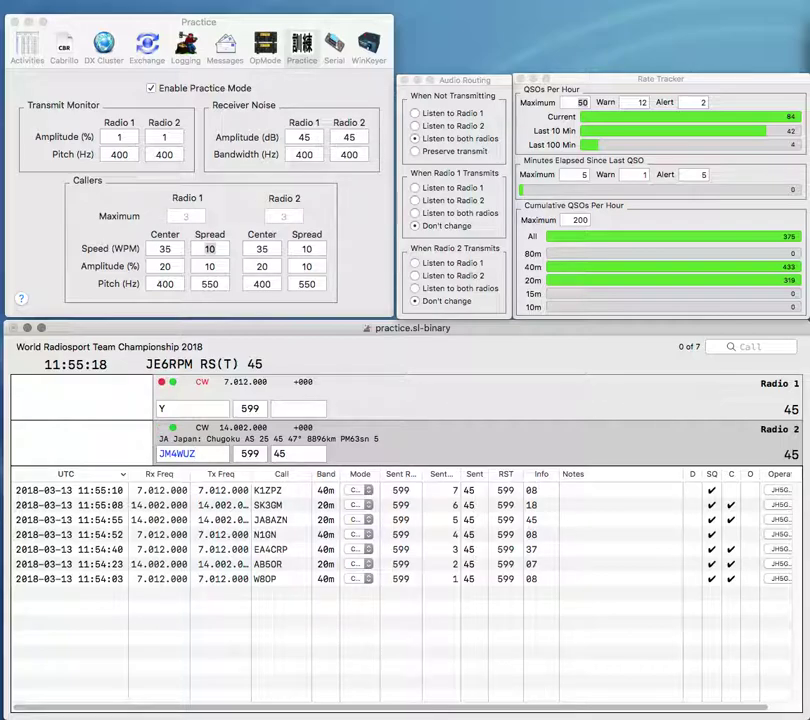
{"action": "key", "text": "Return"}
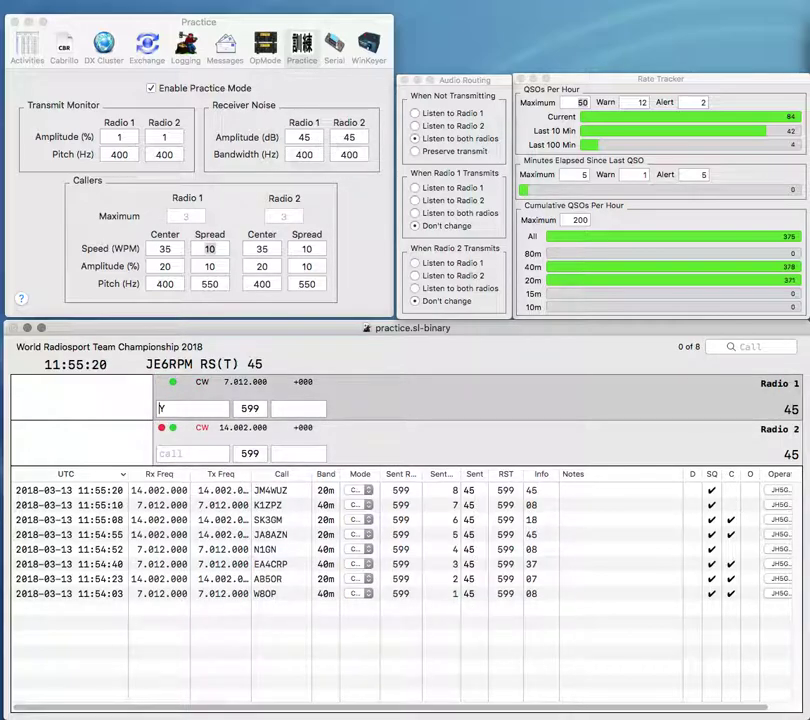
Step: Complete the Radio 1 call as K0Y, sending its exchange, and enter NN as the partial call on Radio 2
{"action": "type", "text": "0"}
{"action": "key", "text": "Return"}
{"action": "key", "text": "backslash"}
{"action": "type", "text": "NN"}
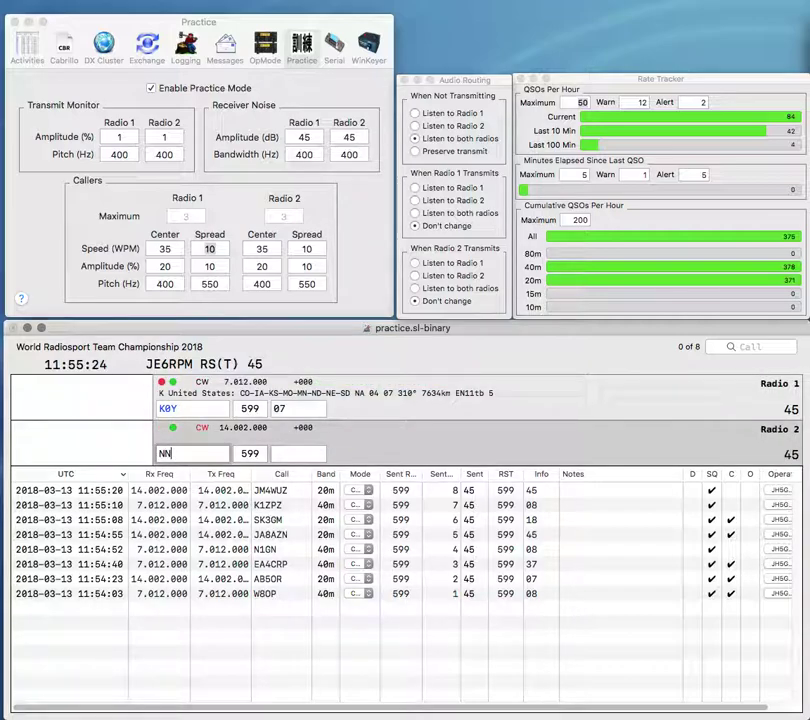
{"action": "key", "text": "Return"}
{"action": "key", "text": "backslash"}
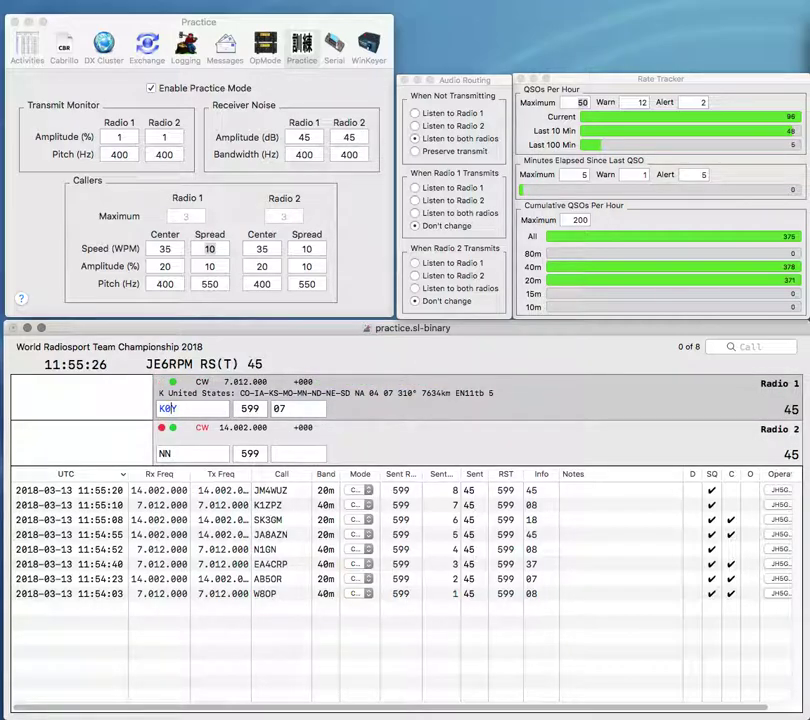
{"action": "key", "text": "Return"}
{"action": "key", "text": "backslash"}
{"action": "type", "text": "4J"}
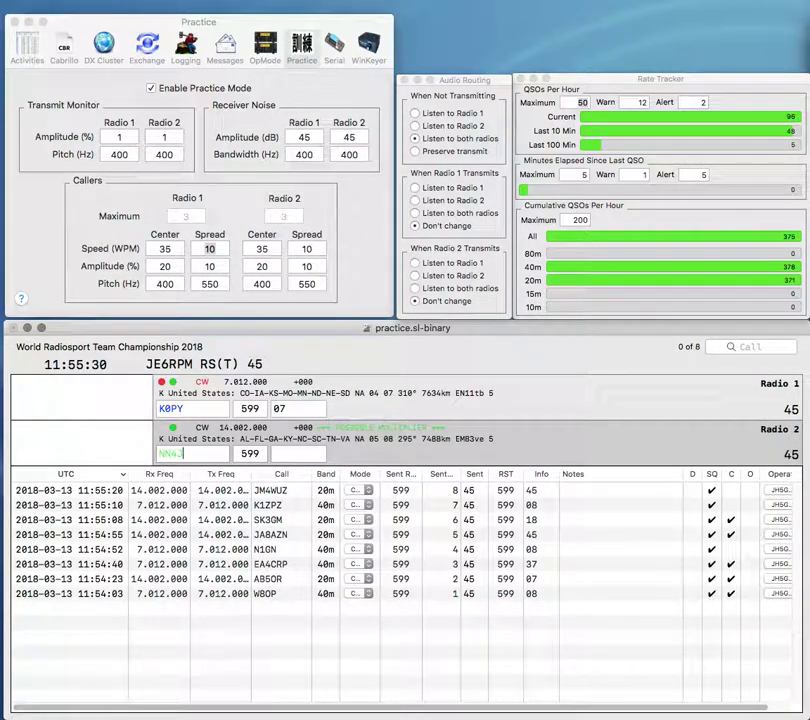
{"action": "key", "text": "Return"}
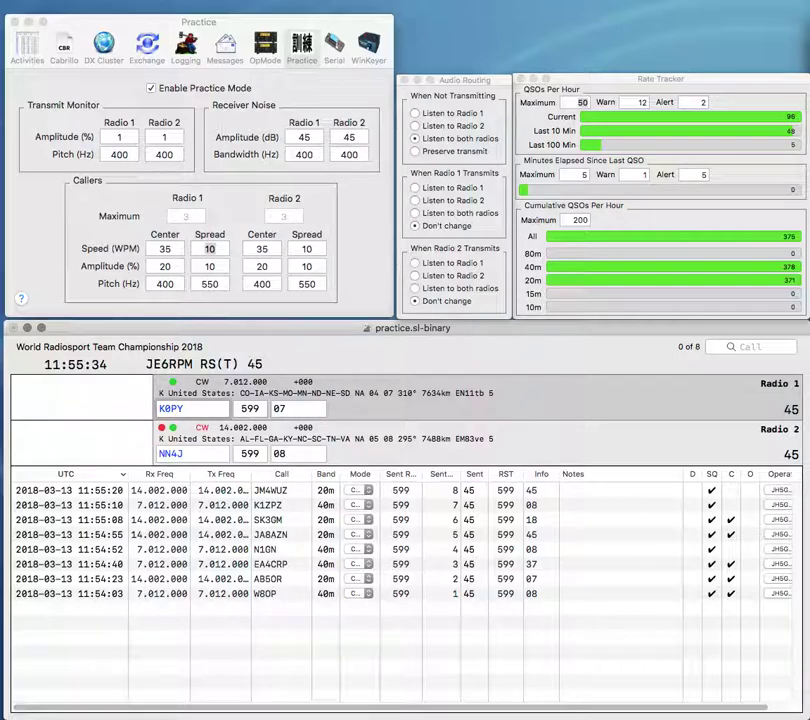
{"action": "key", "text": "Return"}
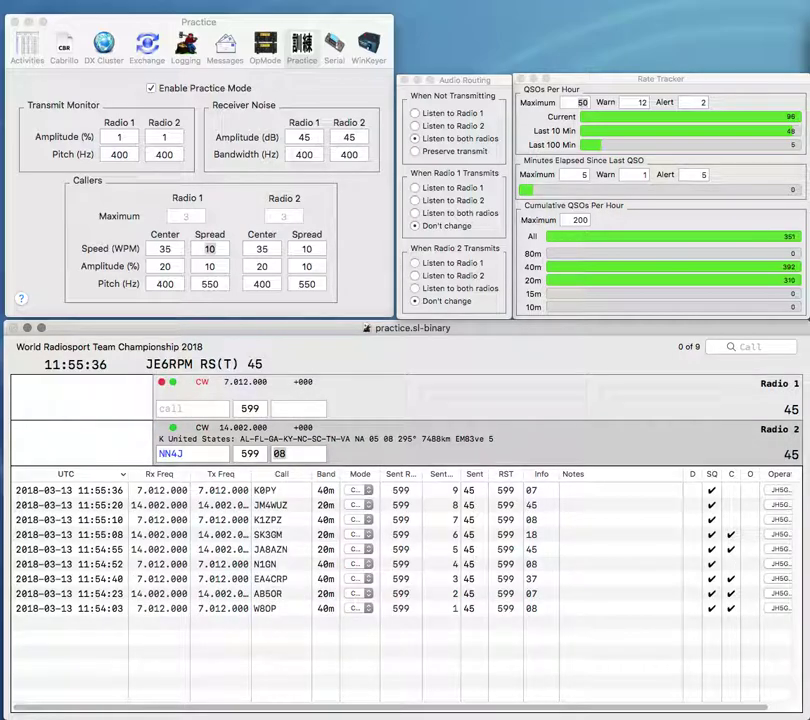
{"action": "key", "text": "Return"}
{"action": "type", "text": "WB4YDL"}
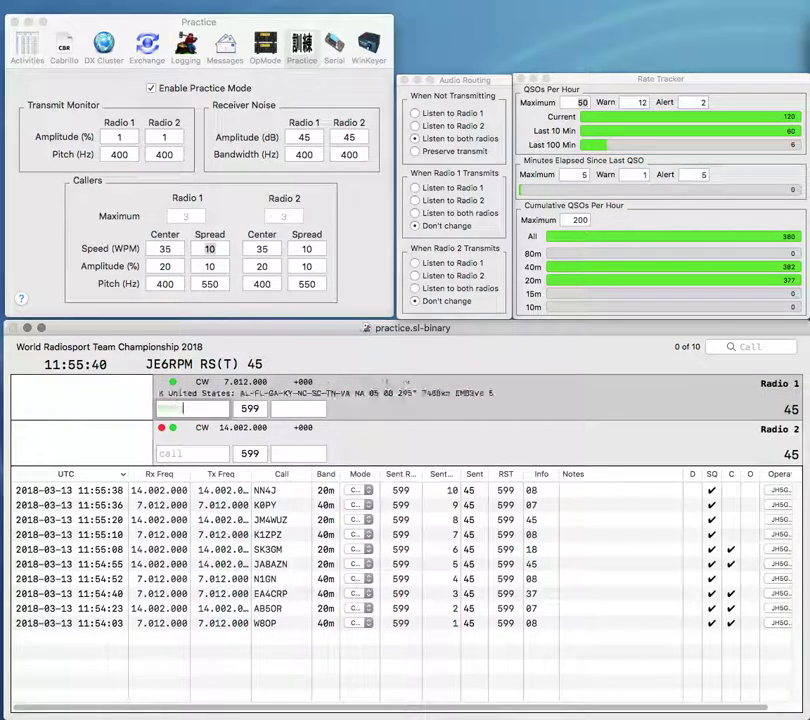
{"action": "key", "text": "Return"}
{"action": "type", "text": "IZ"}
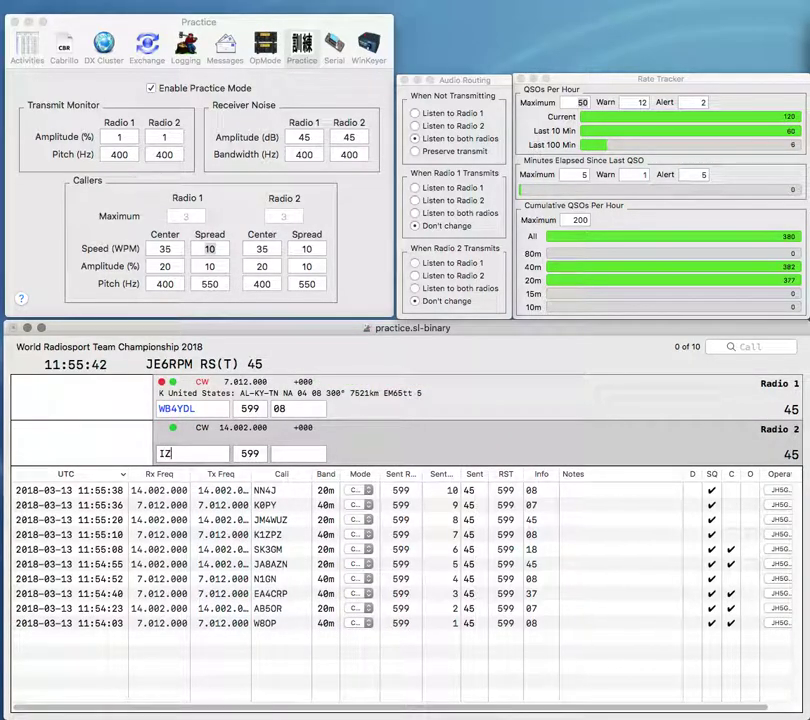
{"action": "key", "text": "Up"}
{"action": "key", "text": "BackSpace"}
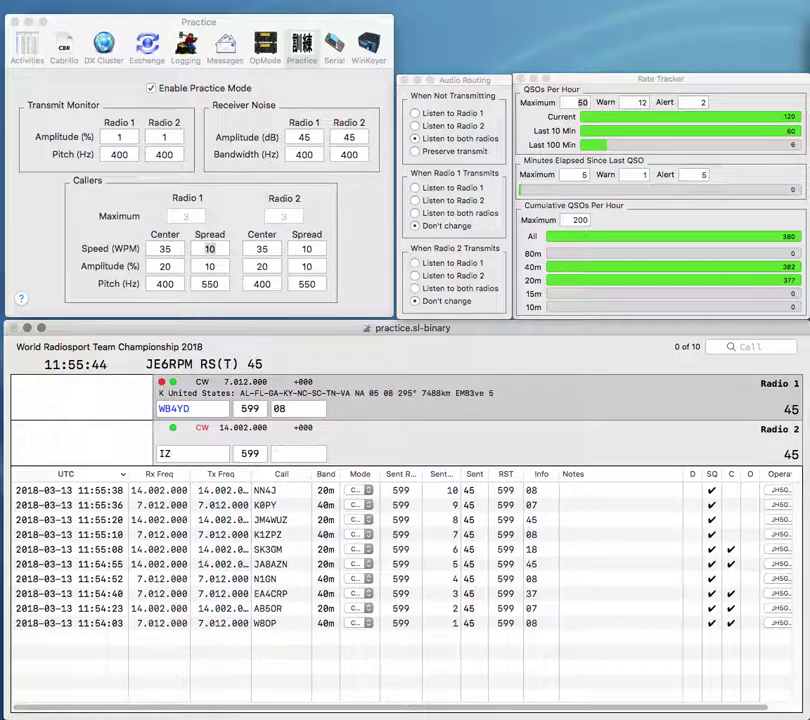
{"action": "type", "text": "L"}
{"action": "key", "text": "Return"}
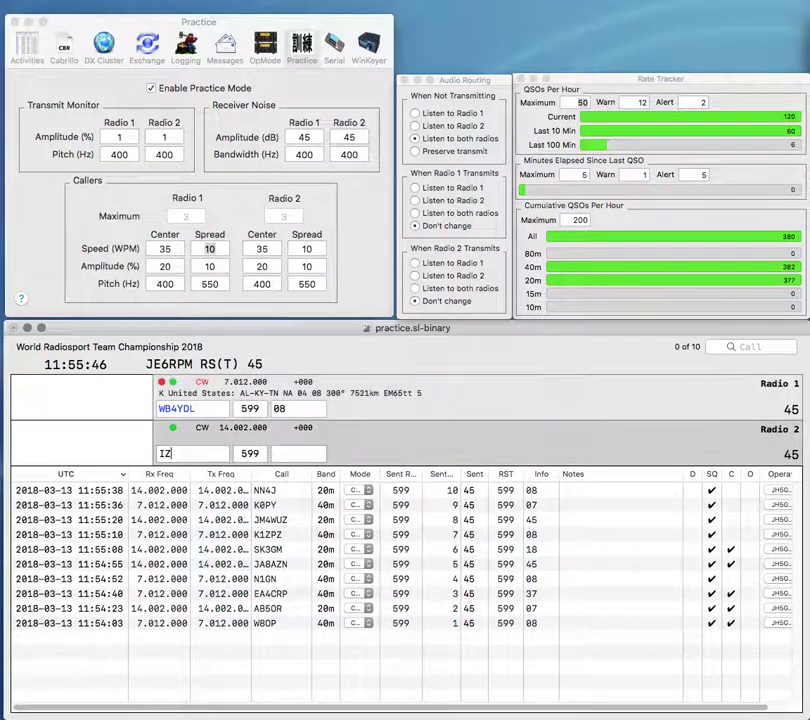
{"action": "key", "text": "BackSpace"}
{"action": "type", "text": "7"}
{"action": "key", "text": "Return"}
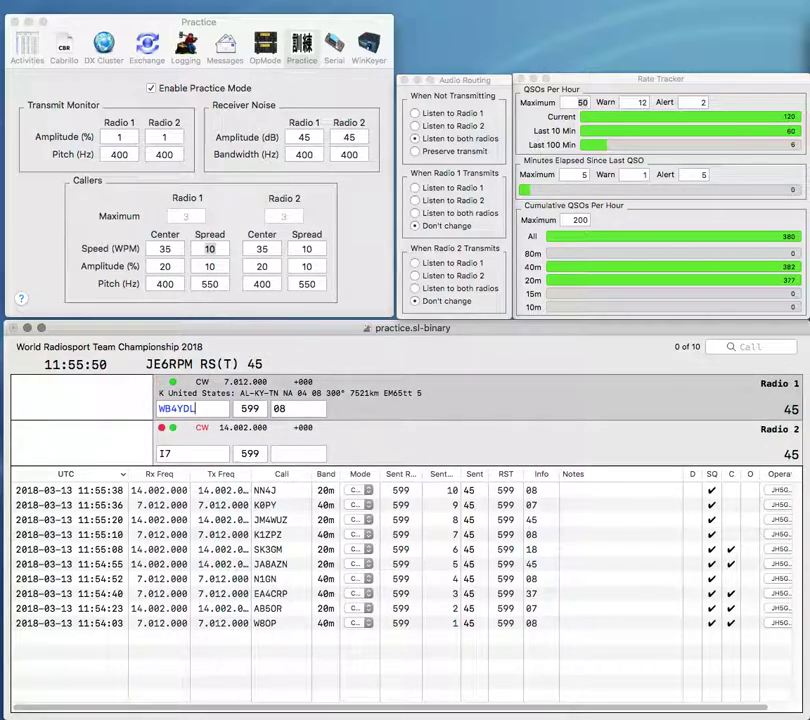
{"action": "key", "text": "Right"}
{"action": "key", "text": "Return"}
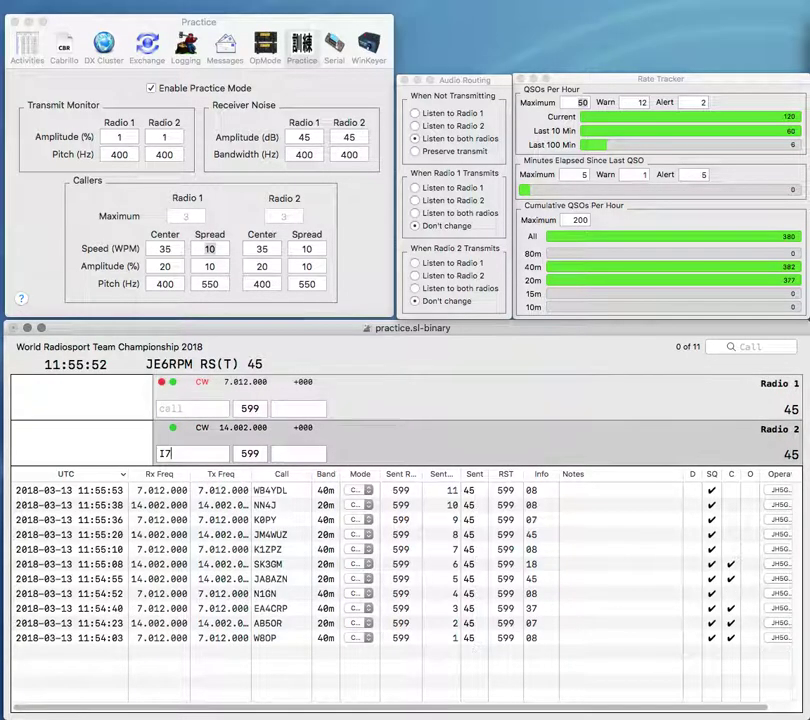
Step: Correct the Radio 2 partial call to II and send it, and enter partial call G0U on Radio 1
{"action": "key", "text": "BackSpace"}
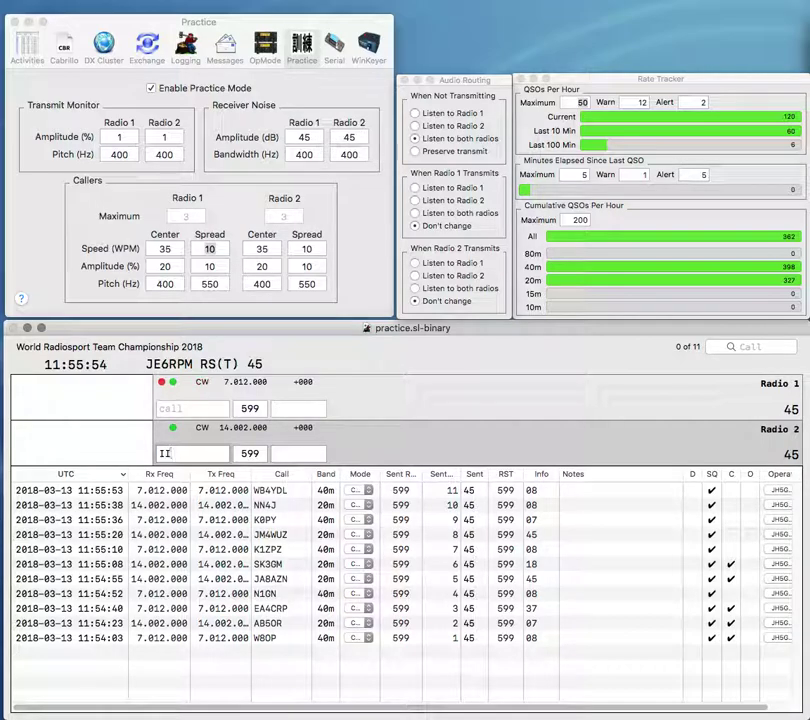
{"action": "key", "text": "Return"}
{"action": "type", "text": "G0"}
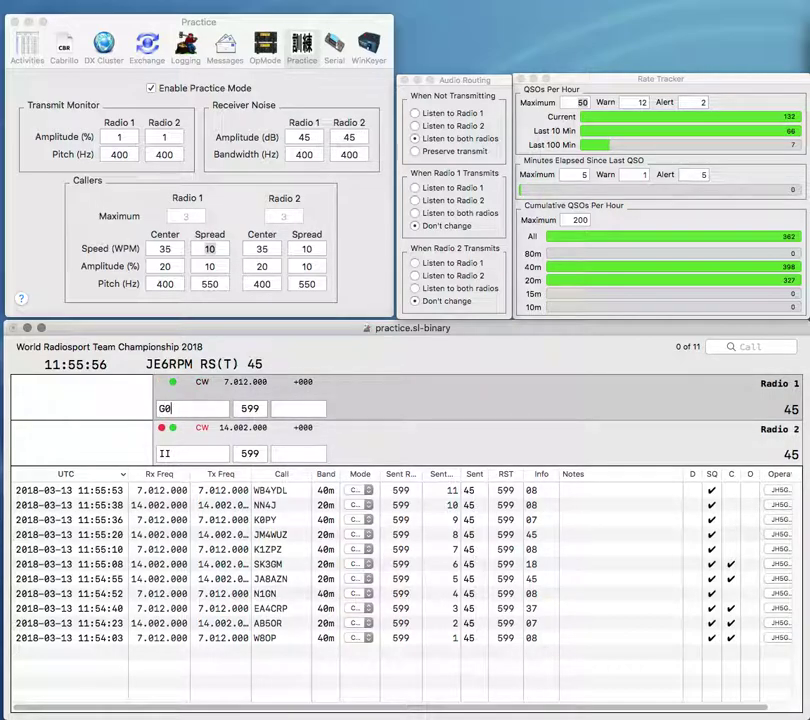
{"action": "type", "text": "U"}
{"action": "key", "text": "Return"}
{"action": "type", "text": "I8IU"}
{"action": "key", "text": "Return"}
{"action": "key", "text": "BackSpace"}
{"action": "type", "text": "L"}
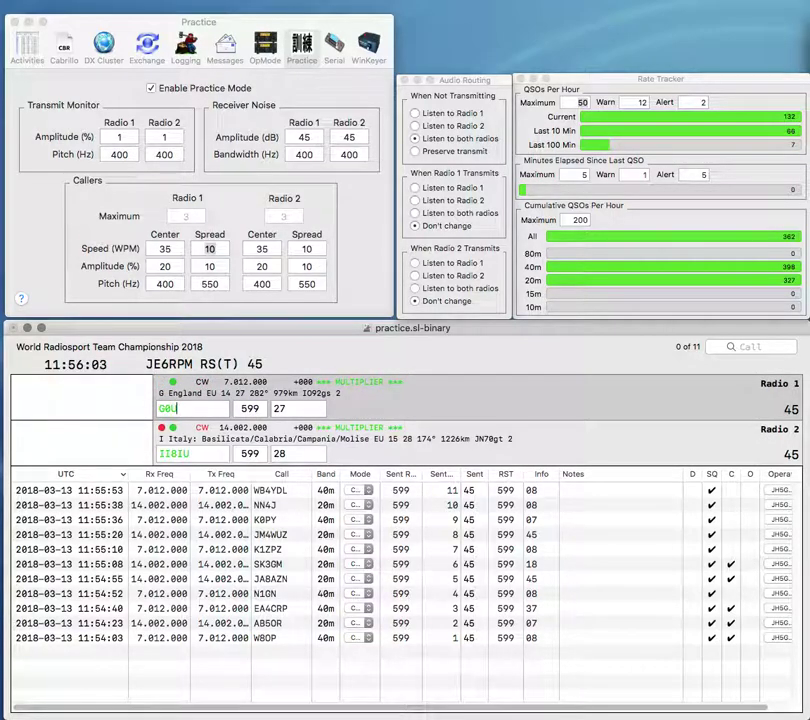
{"action": "type", "text": "GO"}
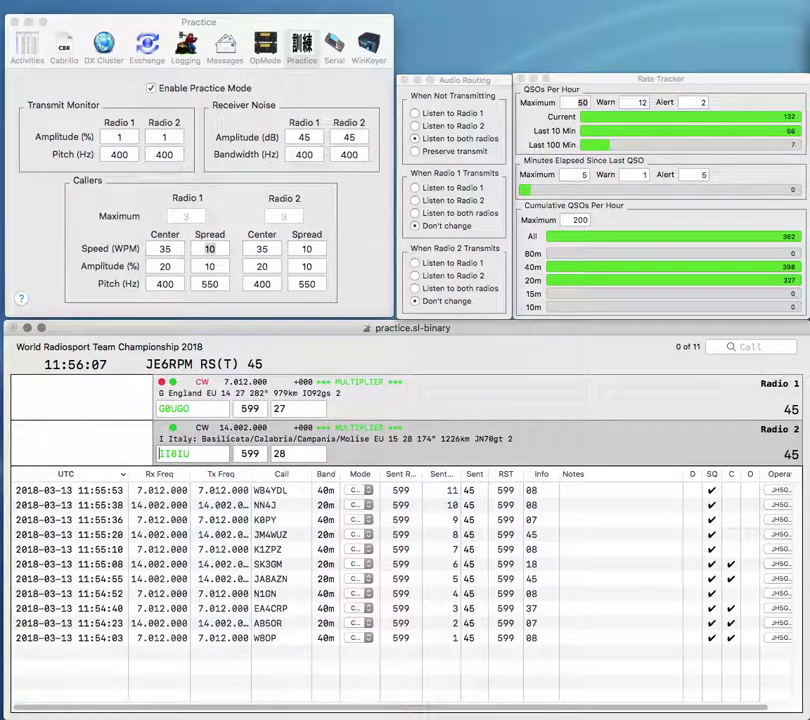
{"action": "type", "text": "E"}
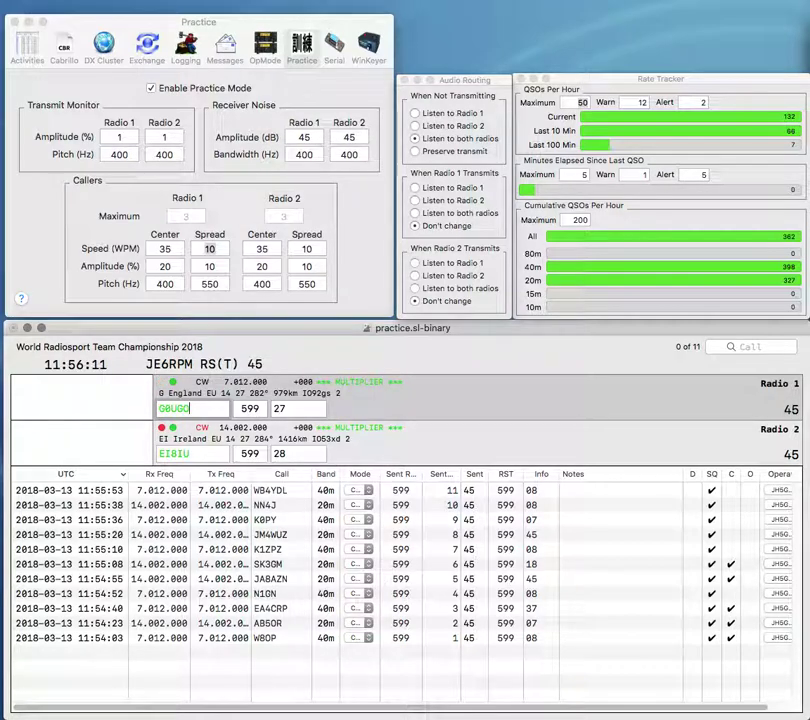
{"action": "key", "text": "Return"}
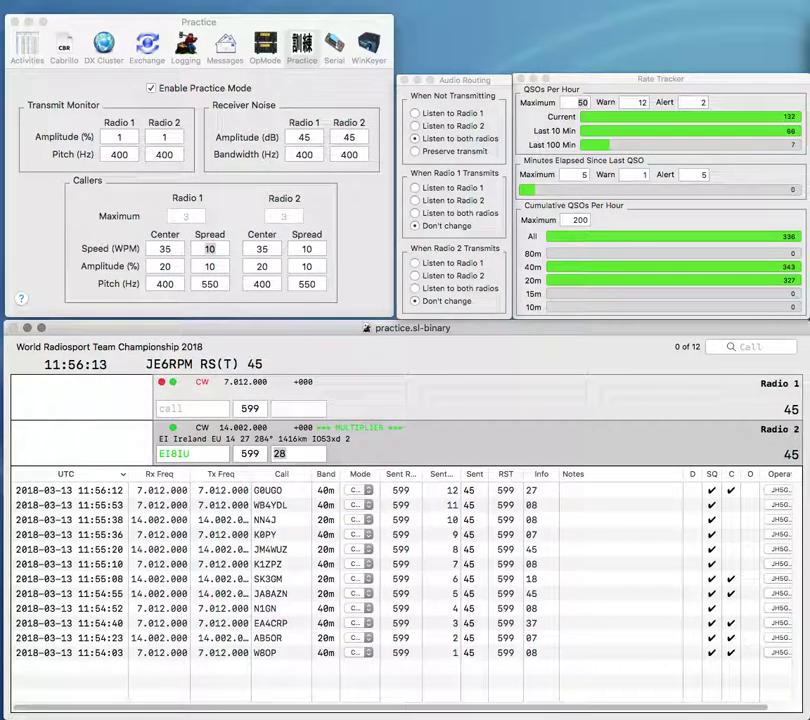
{"action": "key", "text": "Return"}
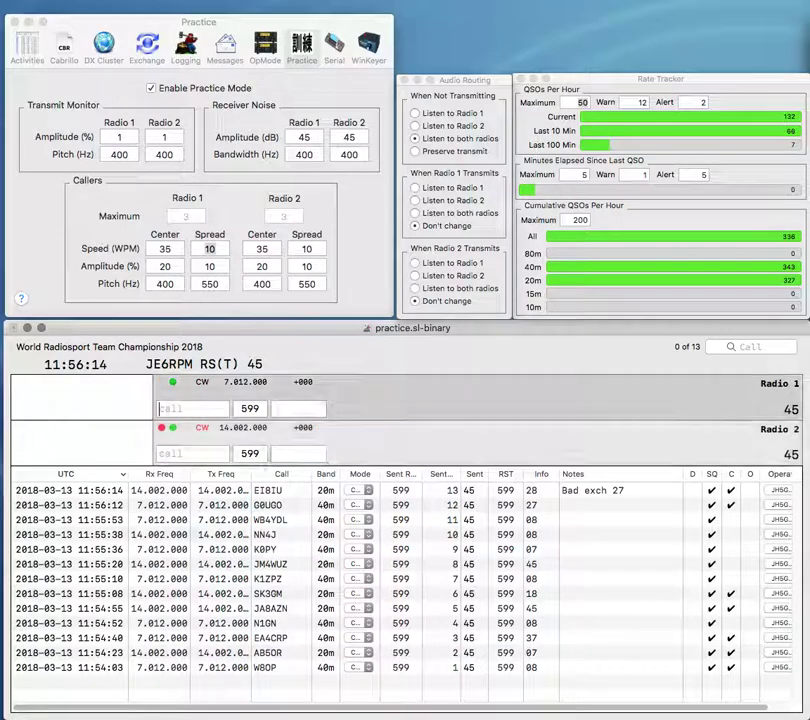
Step: Enter YV5AJ on Radio 2 with exchange 12, noting partial call H on Radio 1 meanwhile
{"action": "type", "text": "Y"}
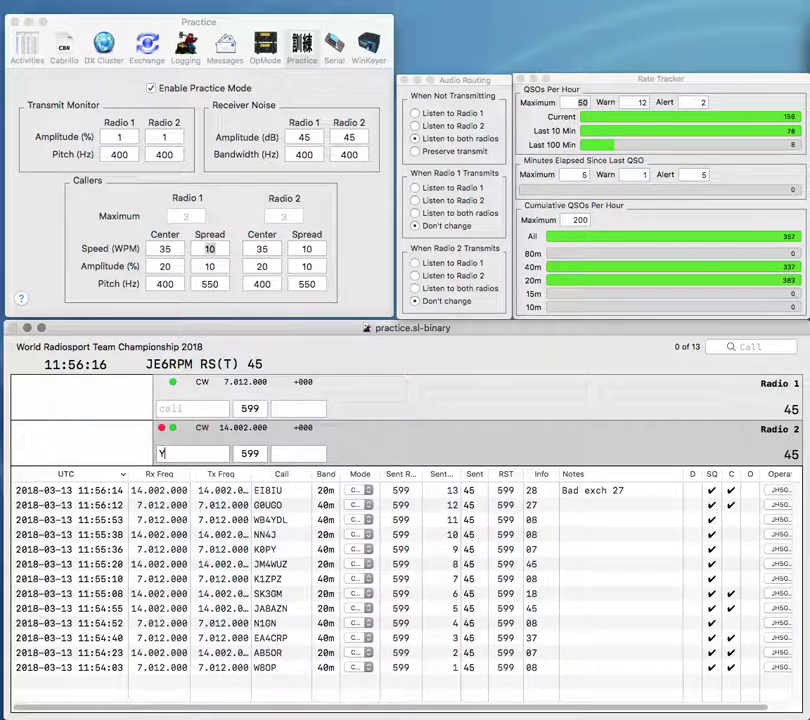
{"action": "type", "text": "H"}
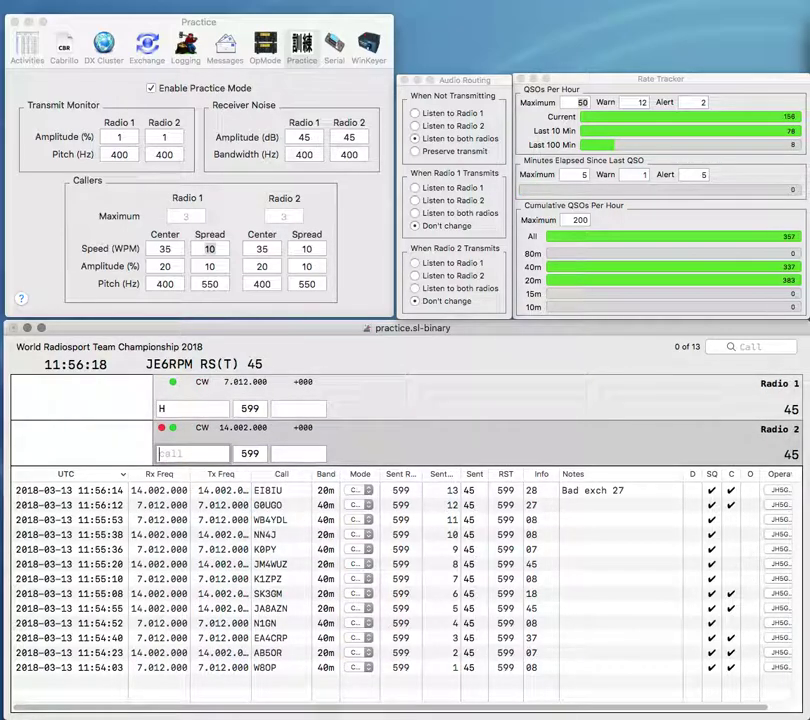
{"action": "type", "text": "A"}
{"action": "key", "text": "Left"}
{"action": "key", "text": "Left"}
{"action": "type", "text": "YV5"}
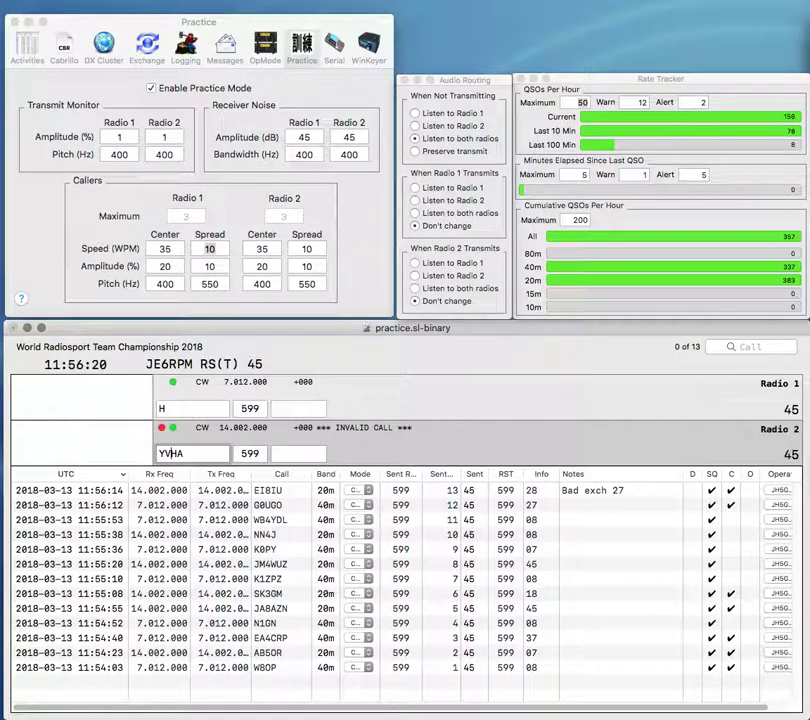
{"action": "key", "text": "Delete"}
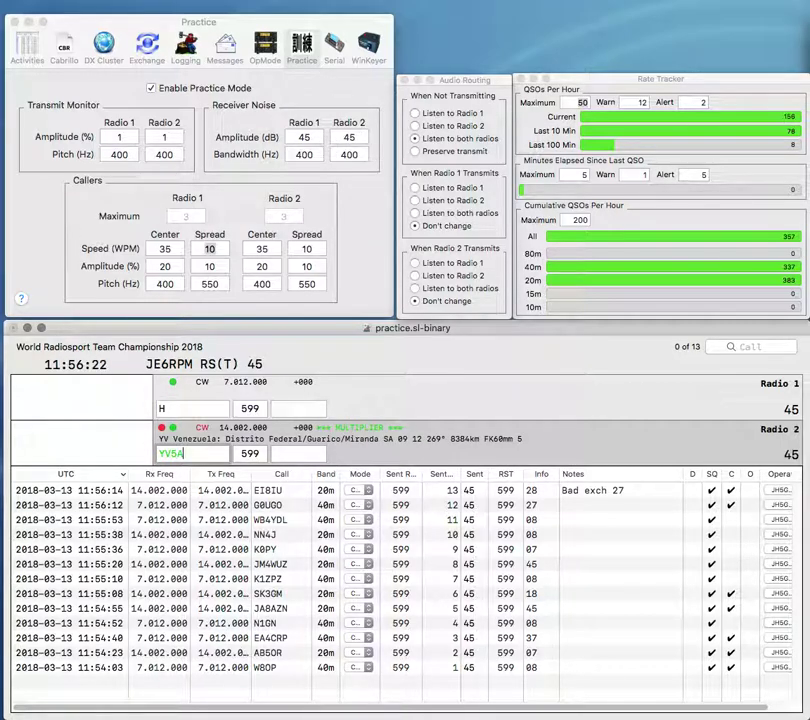
{"action": "type", "text": "J"}
{"action": "key", "text": "space"}
{"action": "type", "text": "12"}
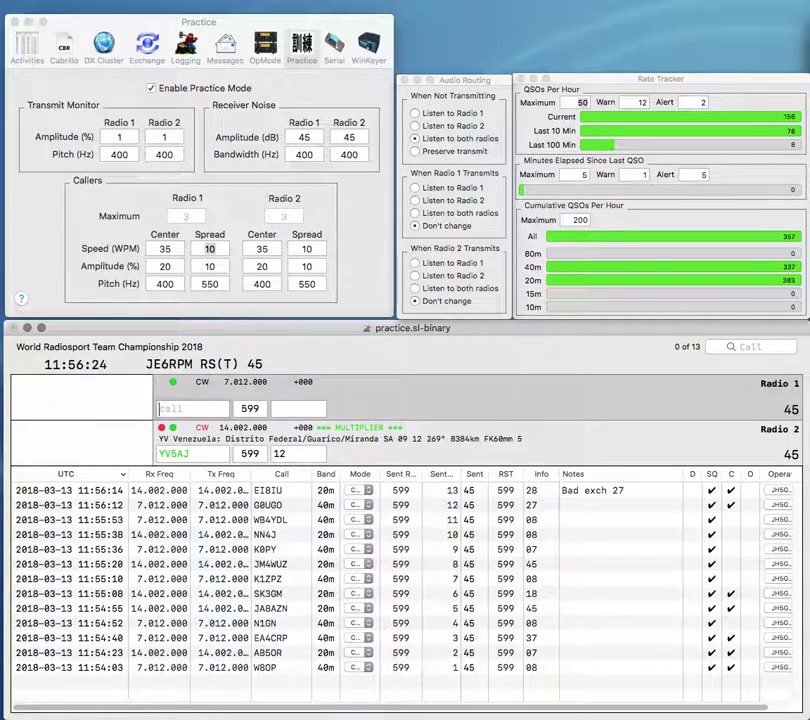
Step: Replace the YV5AJ exchange on Radio 2 with RCV and log the contact
{"action": "left_click", "coordinate": [190, 454]}
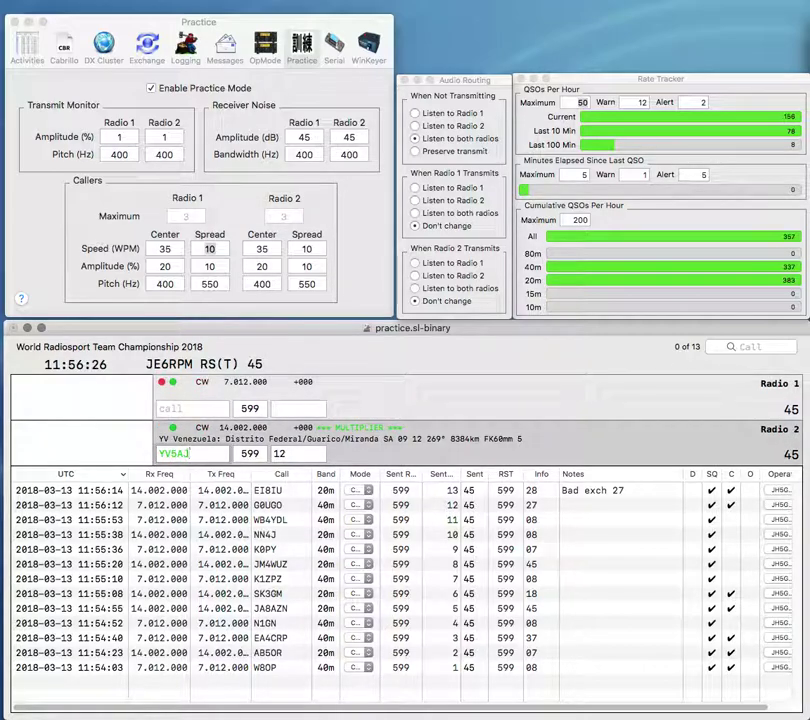
{"action": "key", "text": "space"}
{"action": "type", "text": "RCV"}
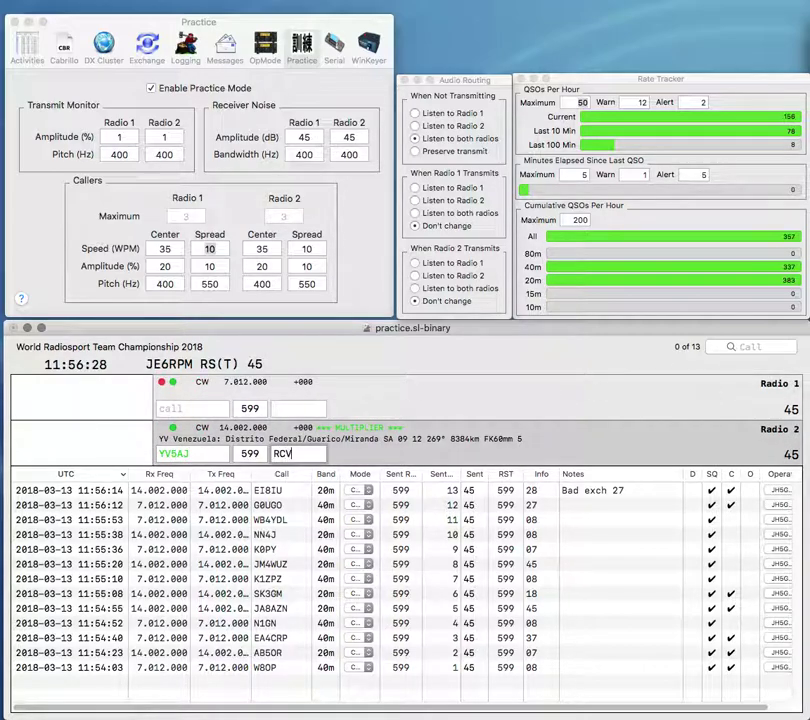
{"action": "key", "text": "Return"}
Step: Enter 8N4HQ on Radio 2 with exchange JARL and send the report, with ZZ as the partial call on Radio 1
{"action": "type", "text": "V"}
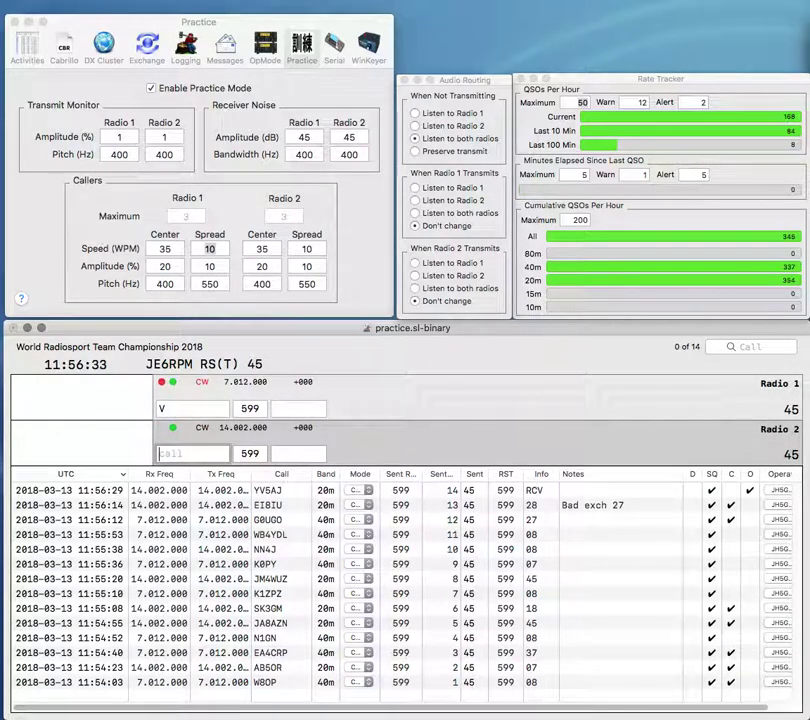
{"action": "type", "text": "HQ"}
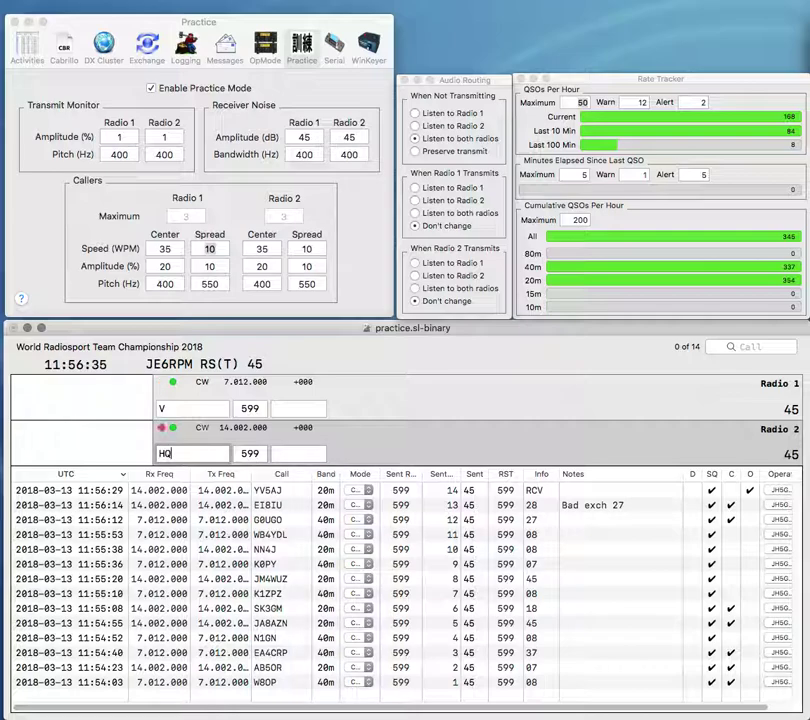
{"action": "type", "text": "ZZ"}
{"action": "key", "text": "Delete"}
{"action": "key", "text": "Return"}
{"action": "type", "text": "8N4"}
{"action": "key", "text": "Tab"}
{"action": "type", "text": "JARL"}
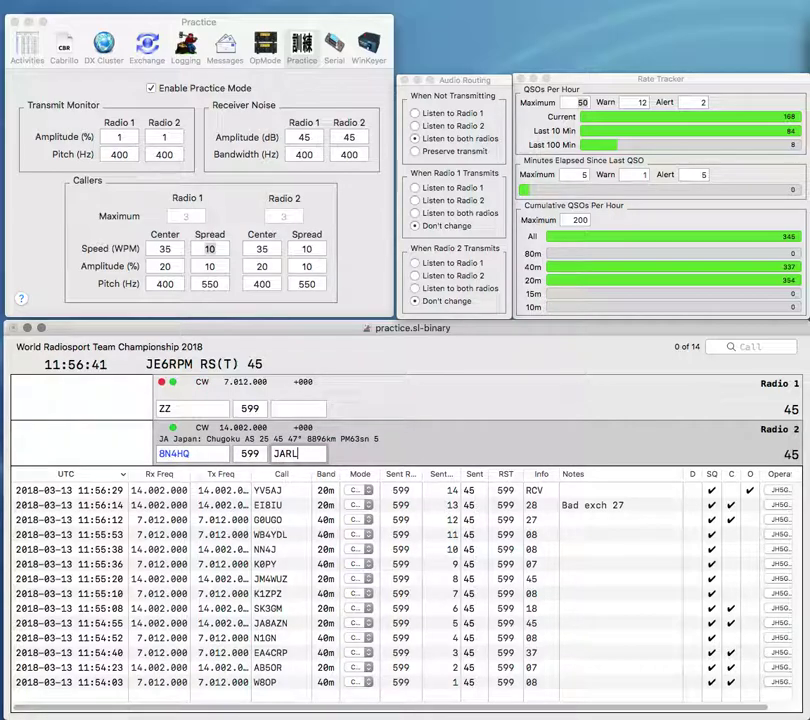
{"action": "key", "text": "Return"}
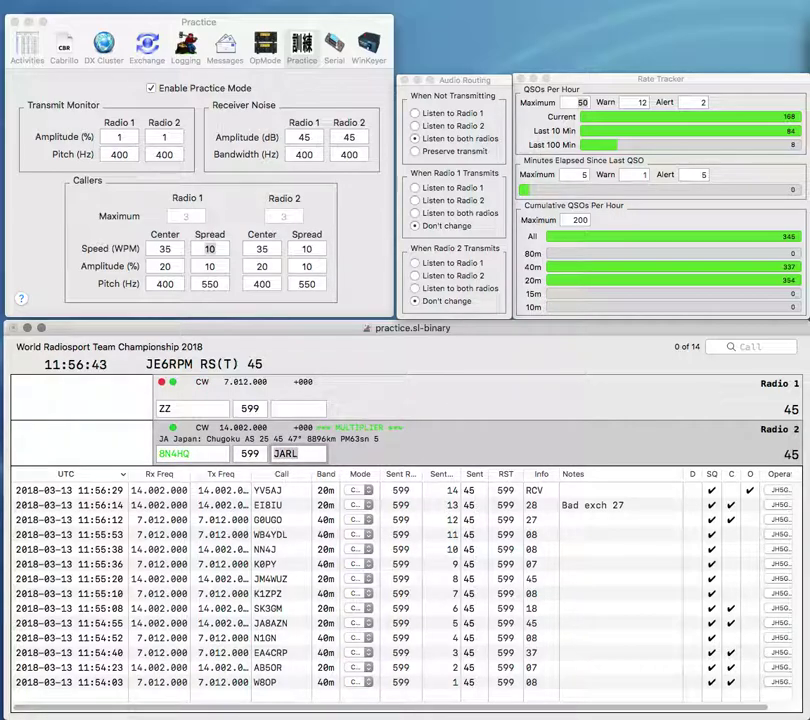
Step: Complete the Radio 1 call as K1ZZ with exchange AC, and log both 8N4HQ and K1ZZ
{"action": "key", "text": "Return"}
{"action": "type", "text": "K1"}
{"action": "key", "text": "Return"}
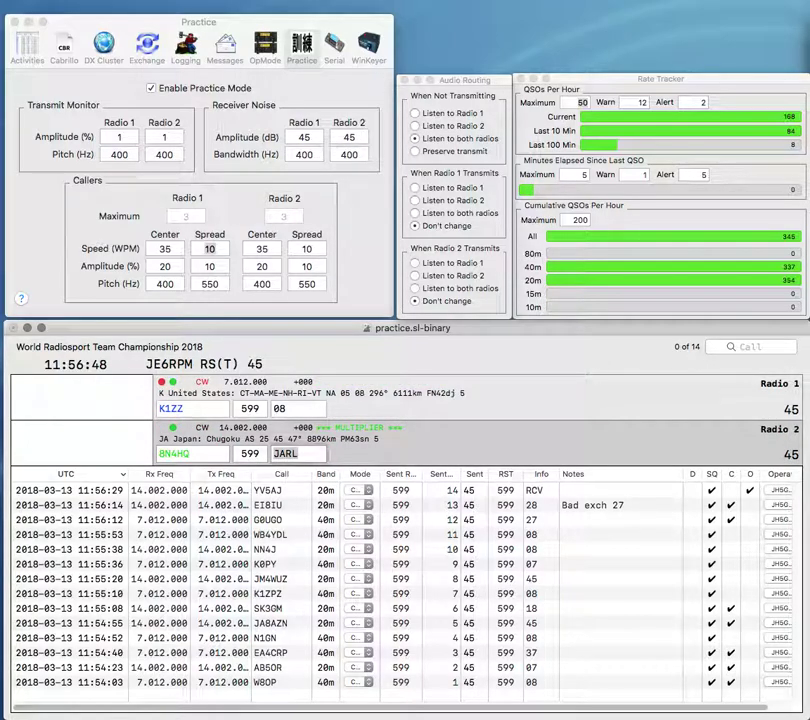
{"action": "key", "text": "Return"}
{"action": "key", "text": "Tab"}
{"action": "type", "text": "AC"}
{"action": "key", "text": "Return"}
{"action": "type", "text": "NN4H"}
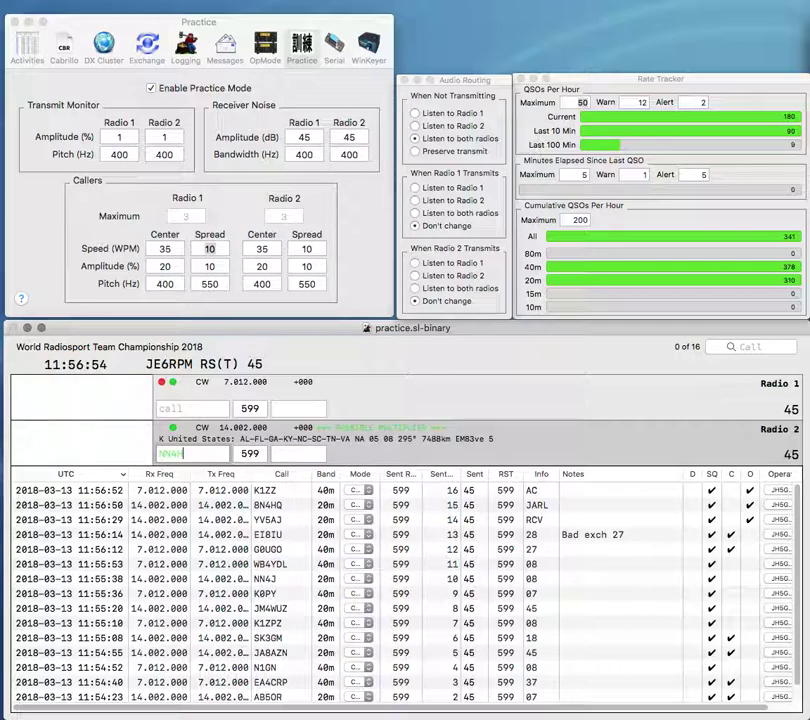
{"action": "key", "text": "Return"}
{"action": "type", "text": "N"}
{"action": "key", "text": "BackSpace"}
{"action": "type", "text": "TG"}
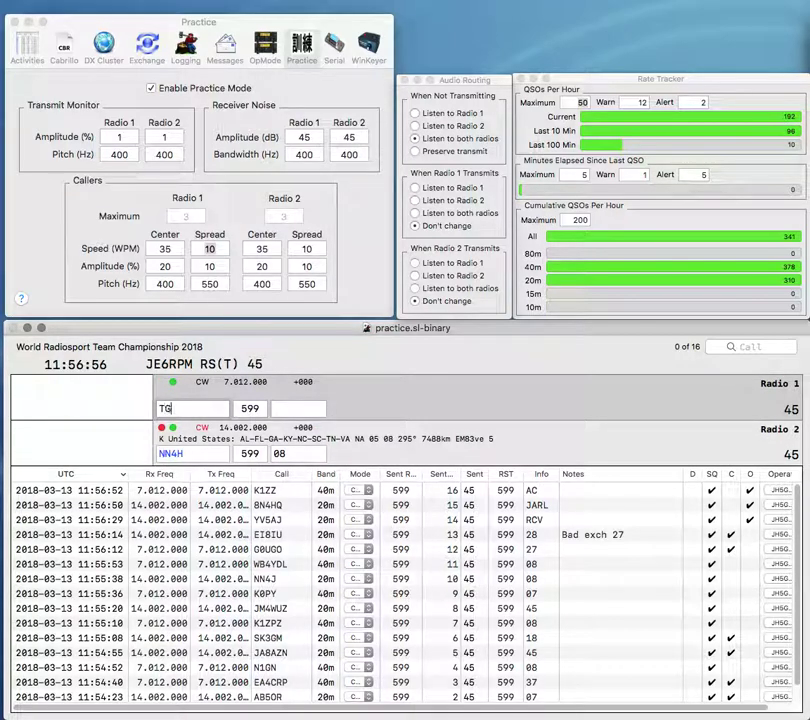
{"action": "type", "text": "9AFNX"}
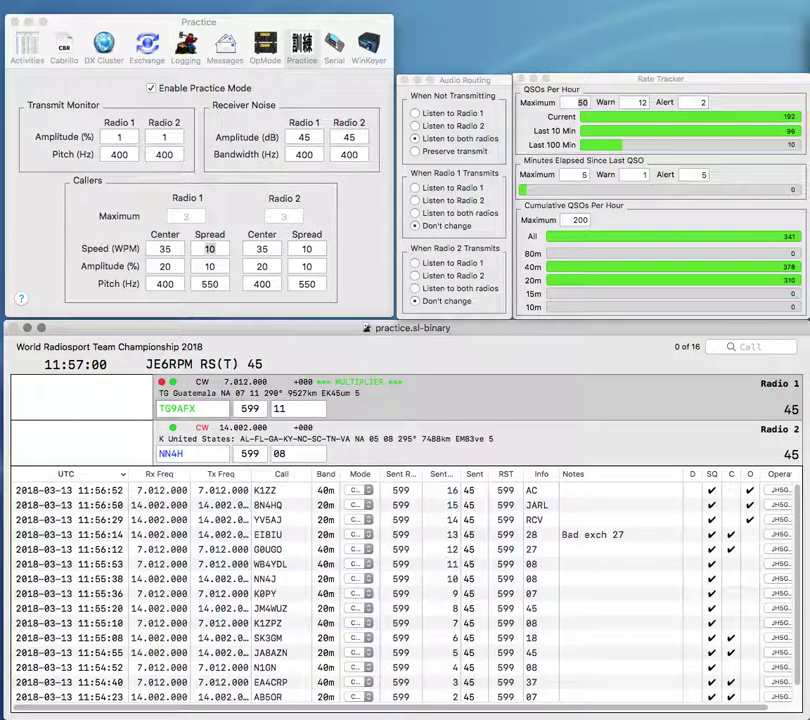
{"action": "key", "text": "Return"}
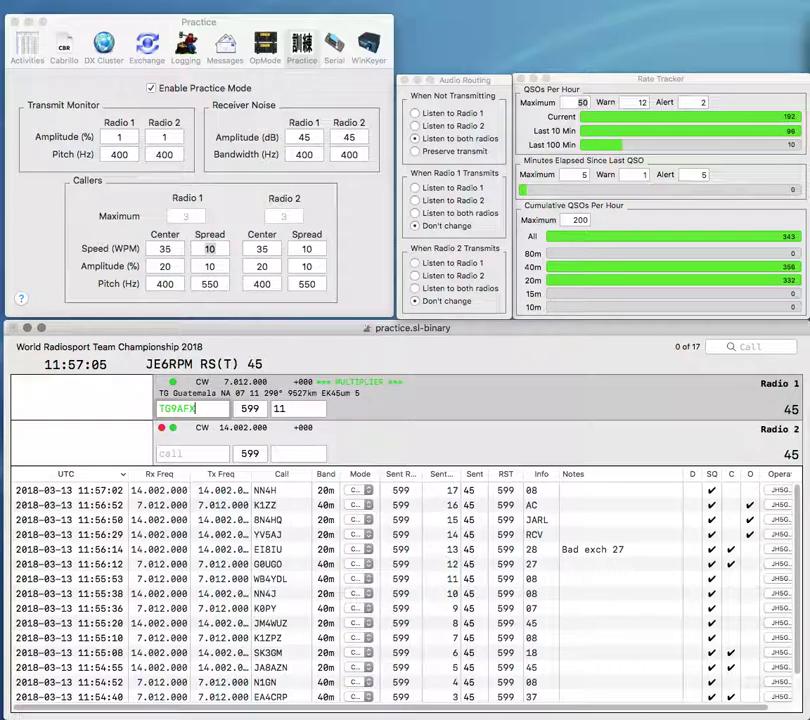
{"action": "key", "text": "Return"}
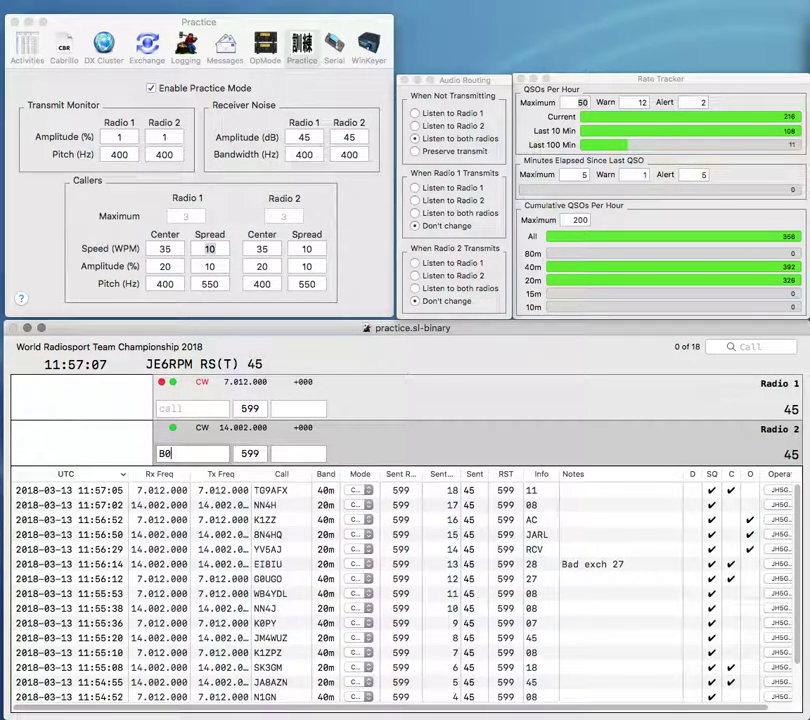
{"action": "type", "text": "DJ"}
{"action": "key", "text": "space"}
{"action": "type", "text": "42"}
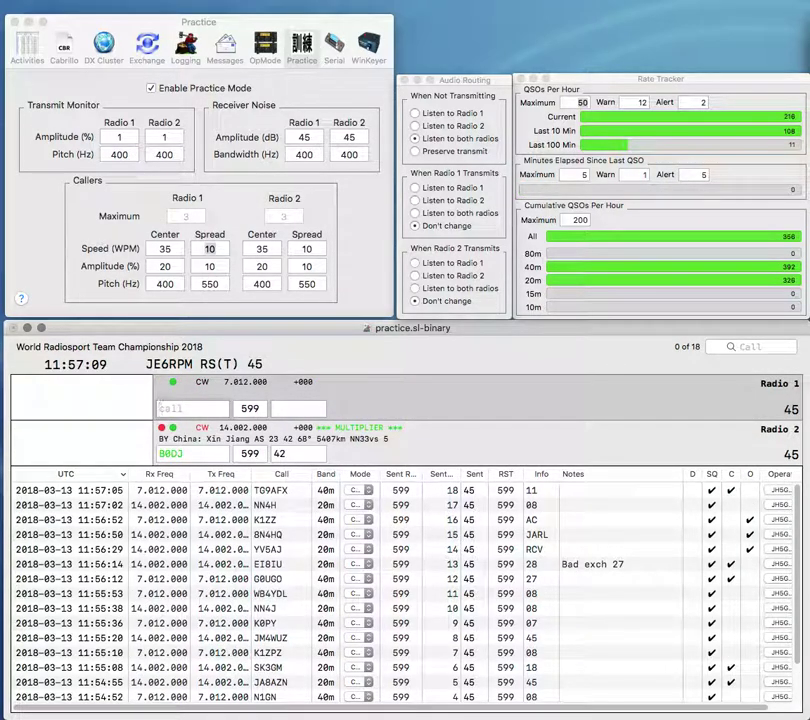
{"action": "type", "text": "L"}
{"action": "key", "text": "Return"}
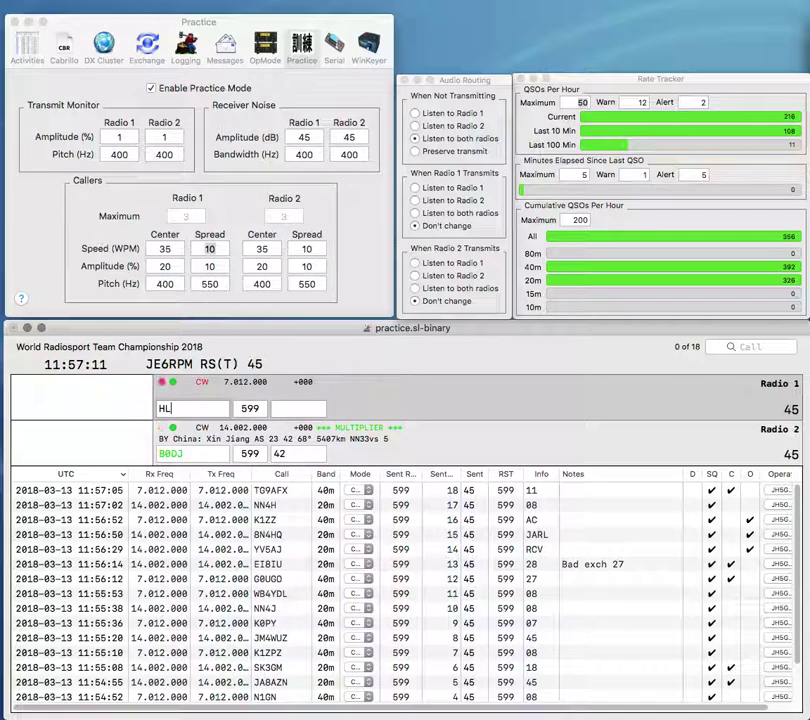
Step: Correct the Radio 2 call to YB0DJ, and complete the Radio 1 call as HL2LTX with exchange 44
{"action": "key", "text": "backslash"}
{"action": "type", "text": "H"}
{"action": "type", "text": "Y"}
{"action": "type", "text": "2LTX"}
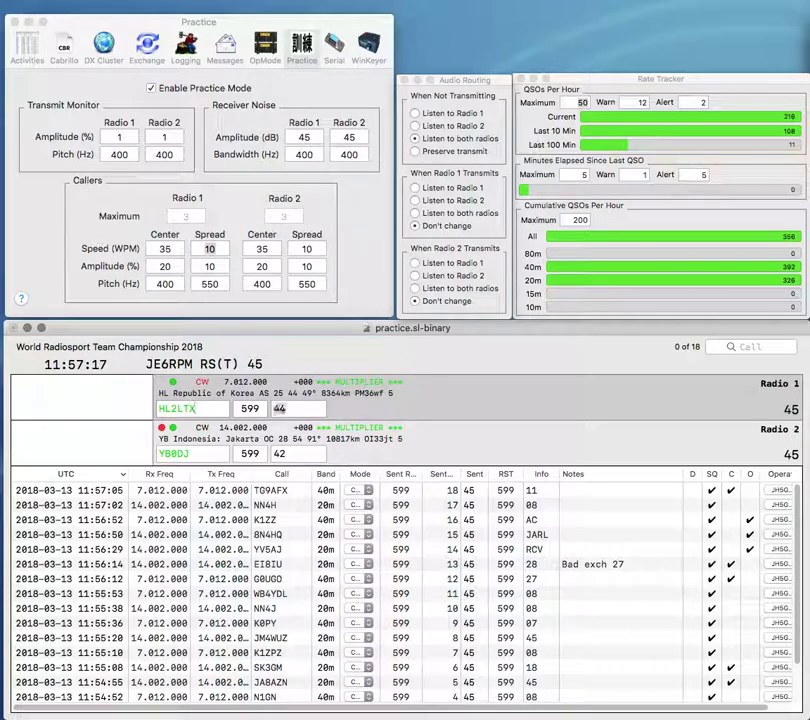
{"action": "key", "text": "space"}
{"action": "type", "text": "44"}
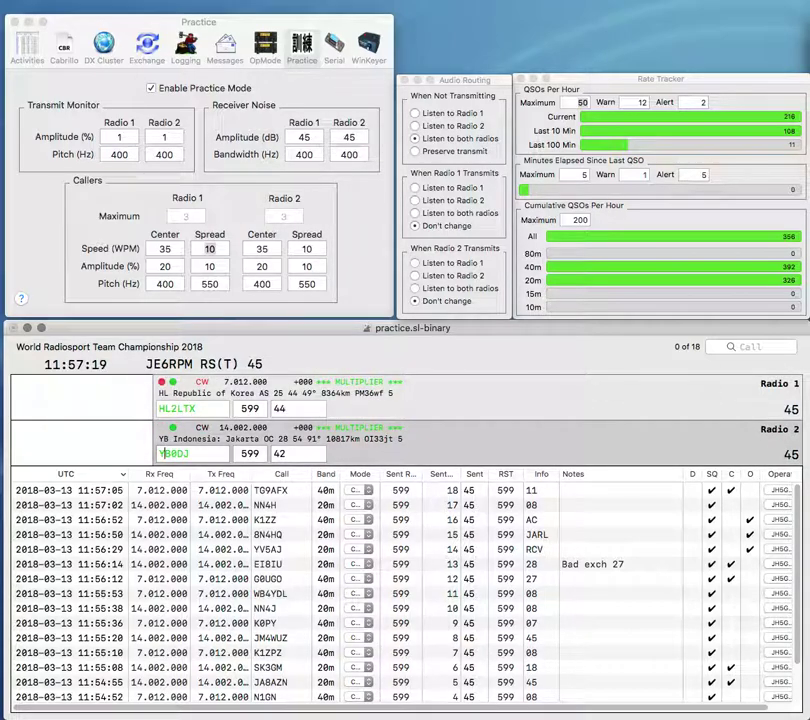
Step: Replace the YB0DJ exchange on Radio 2 with 54, and log both YB0DJ and HL2LTX
{"action": "type", "text": "54"}
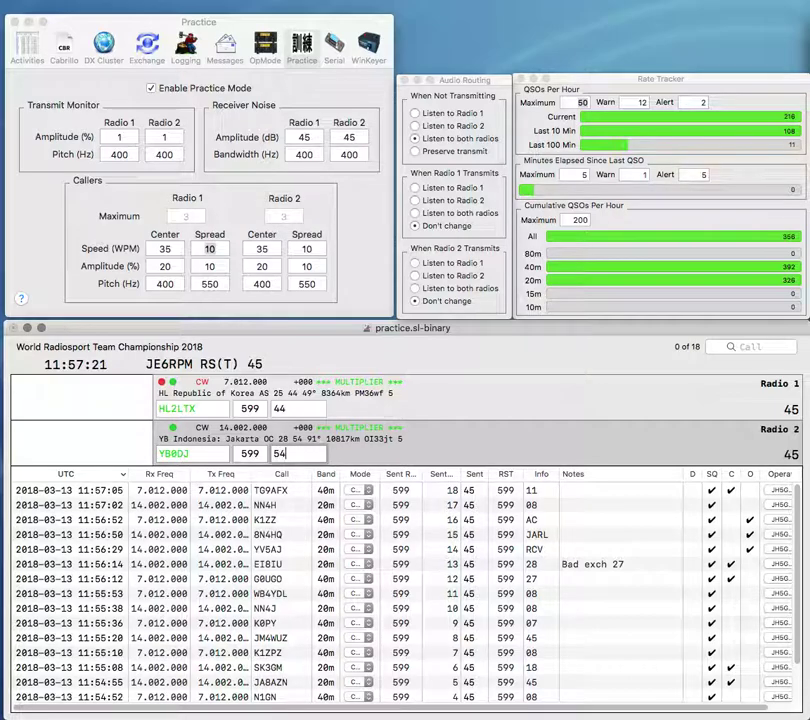
{"action": "key", "text": "Return"}
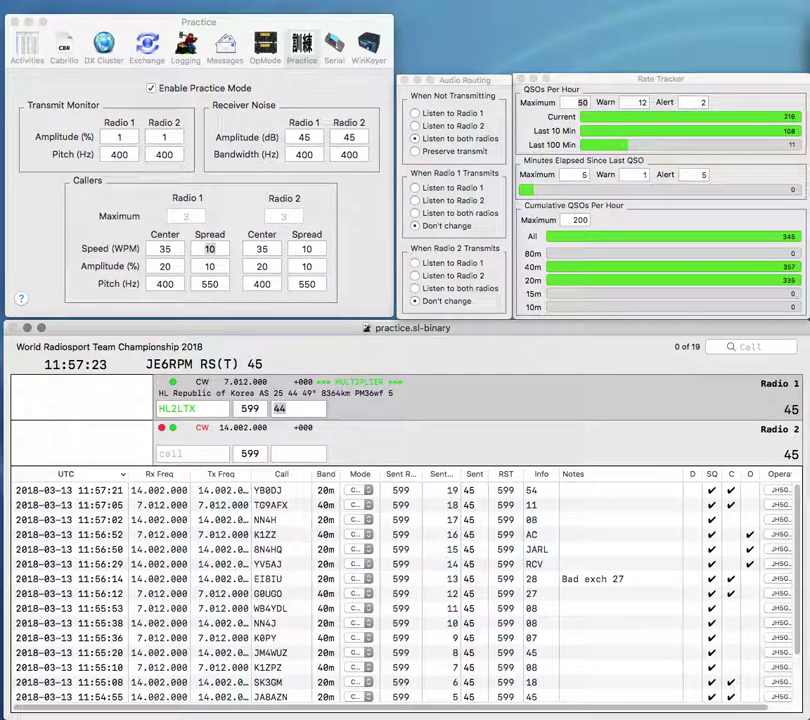
{"action": "key", "text": "Return"}
Step: Enter LY as a partial call on Radio 2, complete it as LY0HQ, and enter YT0HQ on Radio 1
{"action": "type", "text": "L"}
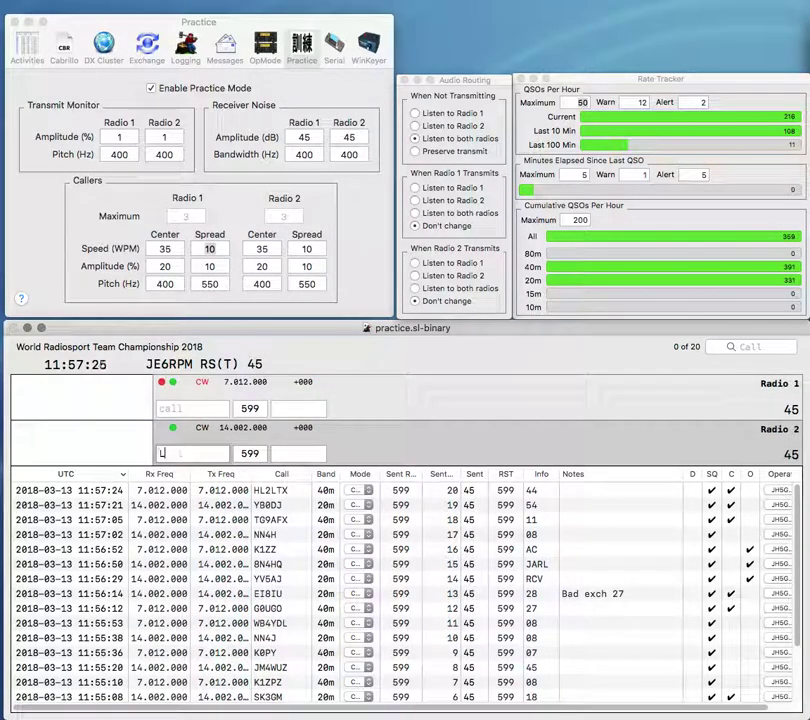
{"action": "type", "text": "Y"}
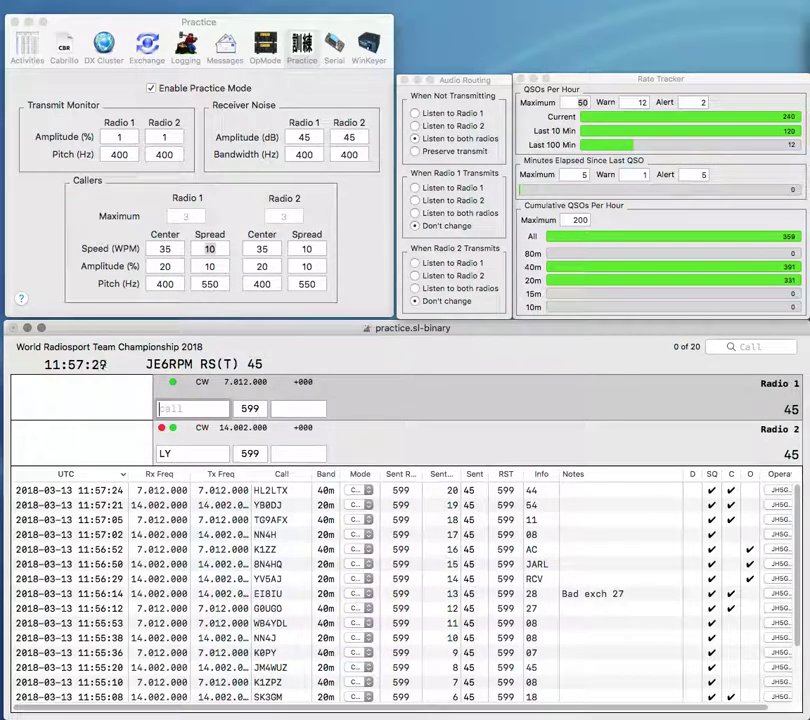
{"action": "key", "text": "Return"}
{"action": "type", "text": "0HQ"}
{"action": "key", "text": "Return"}
{"action": "type", "text": "YT0"}
{"action": "key", "text": "Return"}
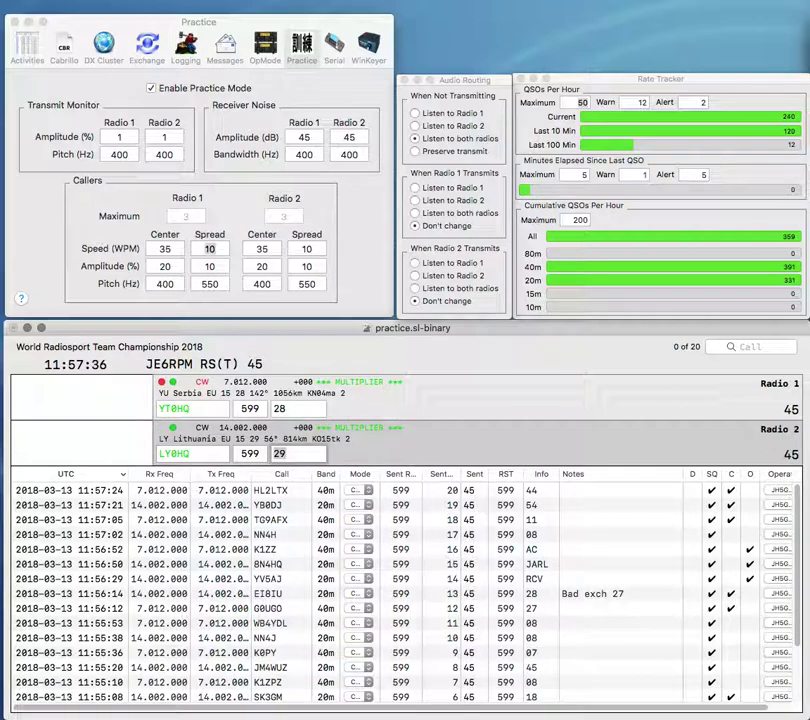
Step: Replace the LY0HQ exchange on Radio 2 with LRMD and log the contact
{"action": "key", "text": "BackSpace"}
{"action": "key", "text": "BackSpace"}
{"action": "key", "text": "Return"}
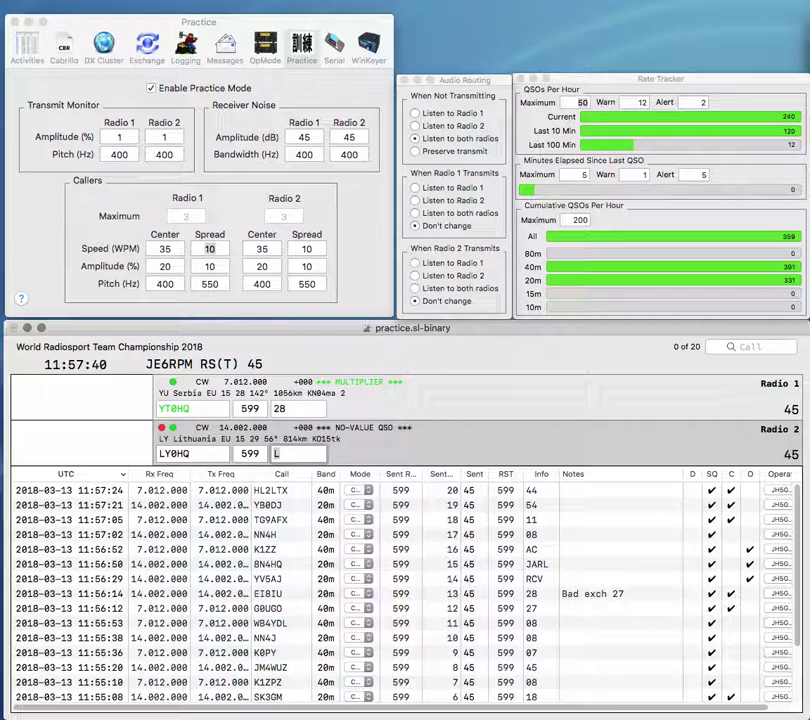
{"action": "type", "text": "RMD"}
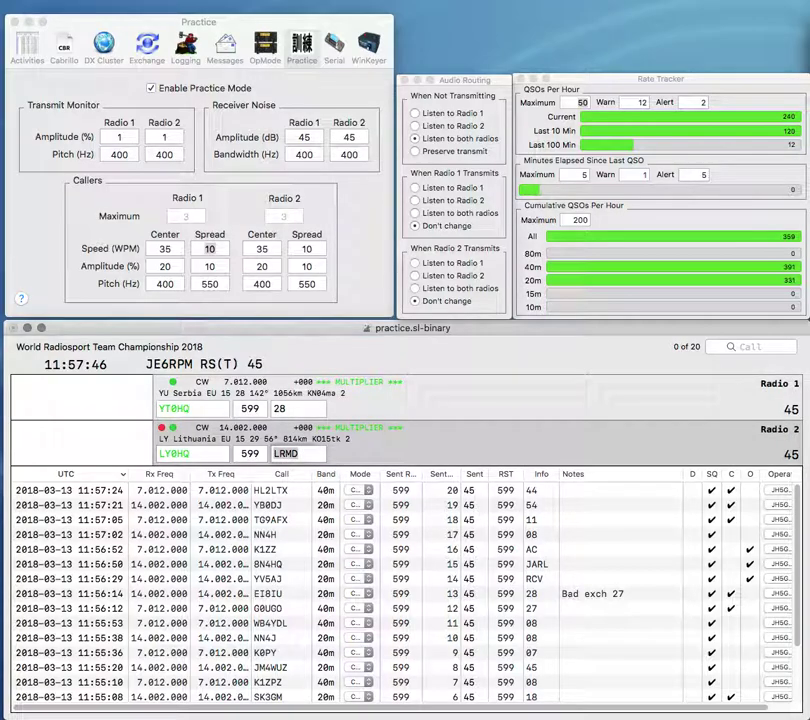
{"action": "key", "text": "Return"}
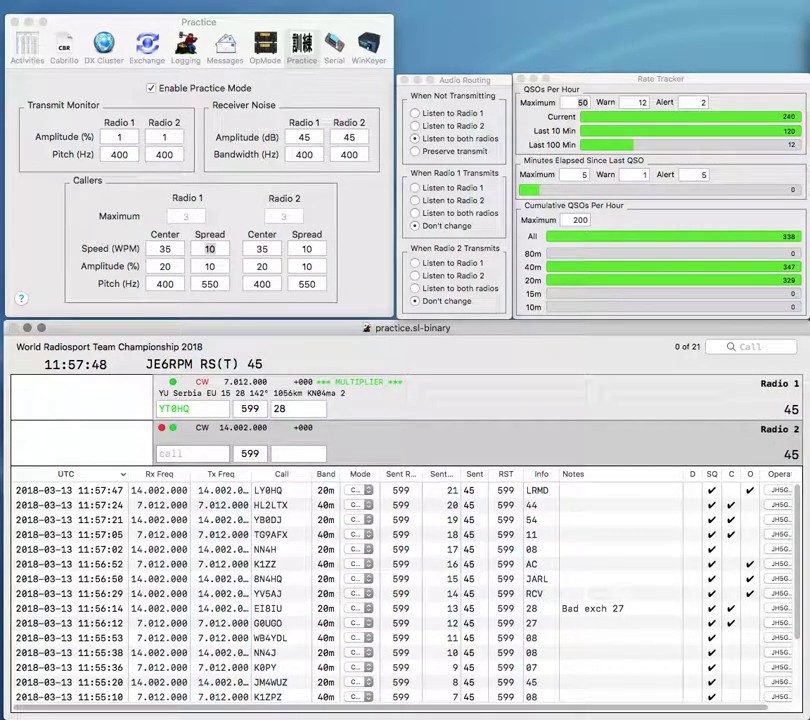
{"action": "type", "text": "EI1"}
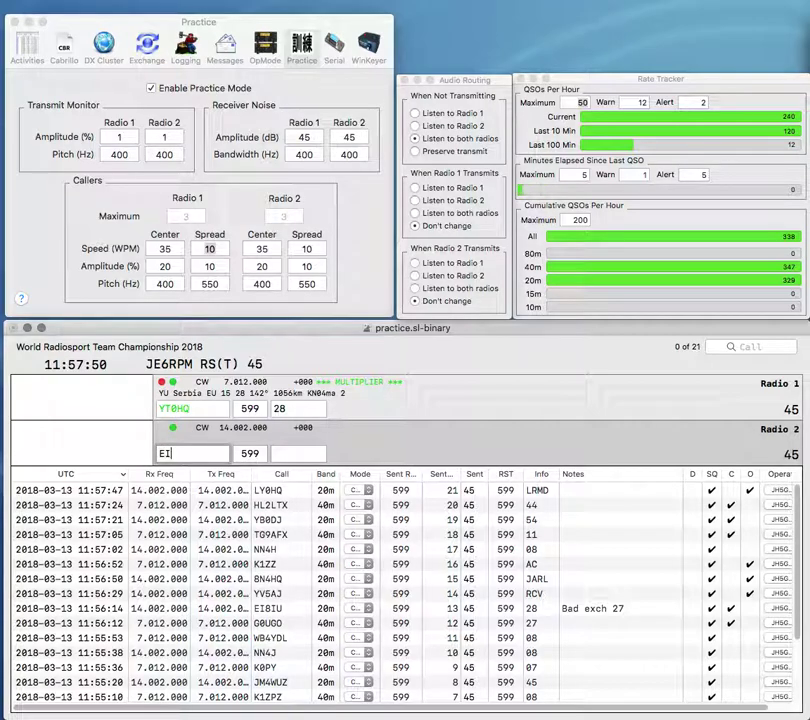
{"action": "type", "text": "9I"}
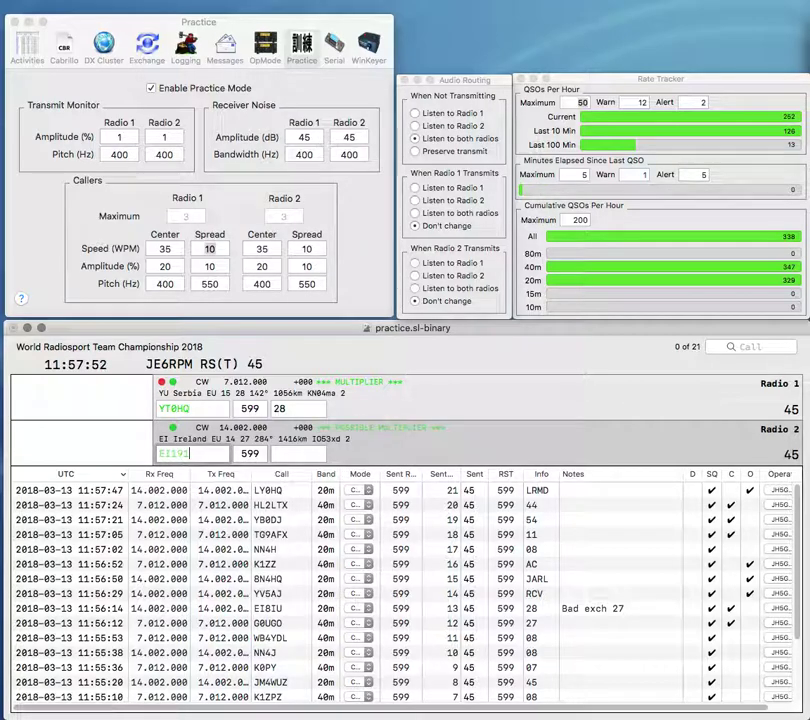
{"action": "type", "text": "6E"}
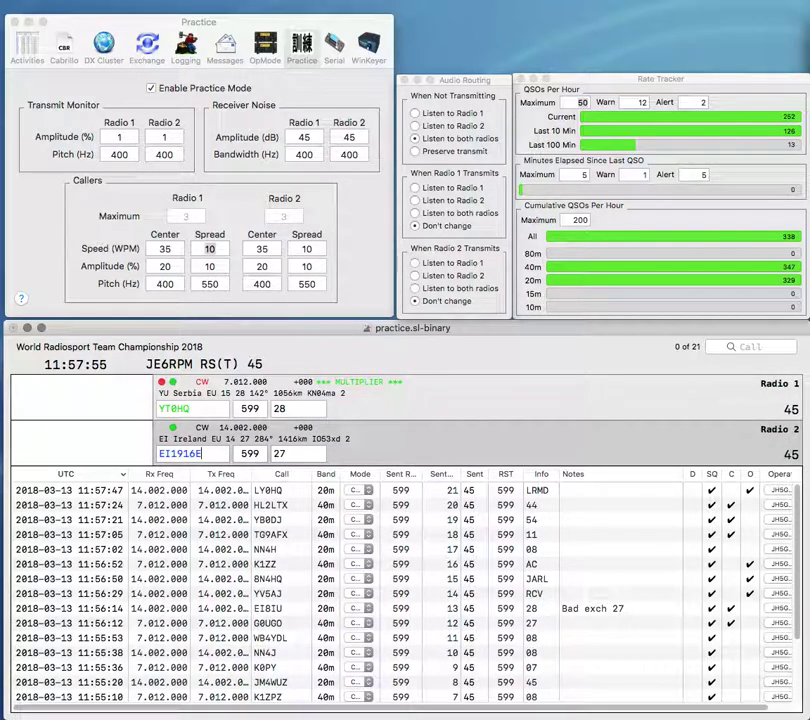
{"action": "key", "text": "Tab"}
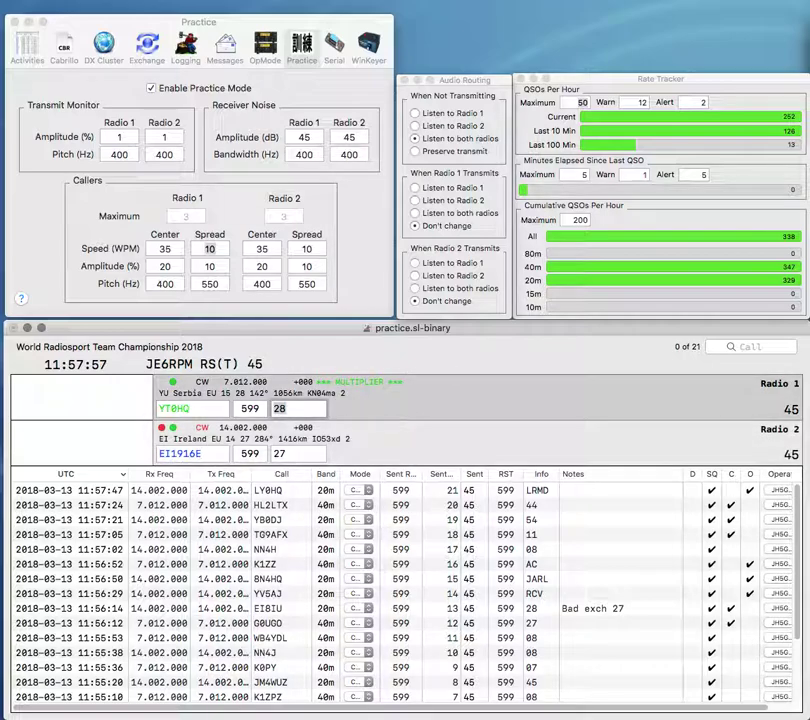
Step: Replace the YT0HQ exchange on Radio 1 with SRS, and log both YT0HQ and EI1916E
{"action": "type", "text": "SRS"}
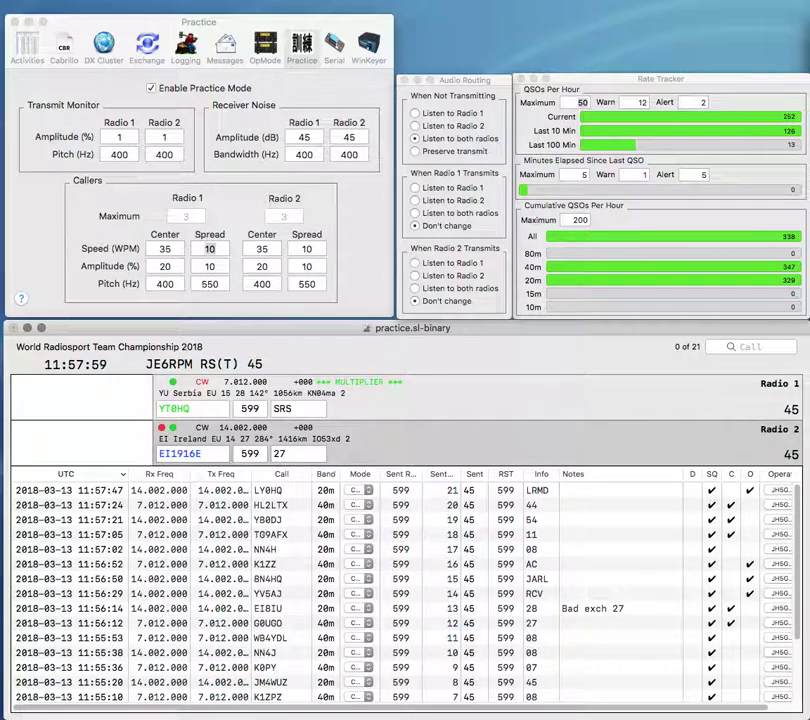
{"action": "key", "text": "Return"}
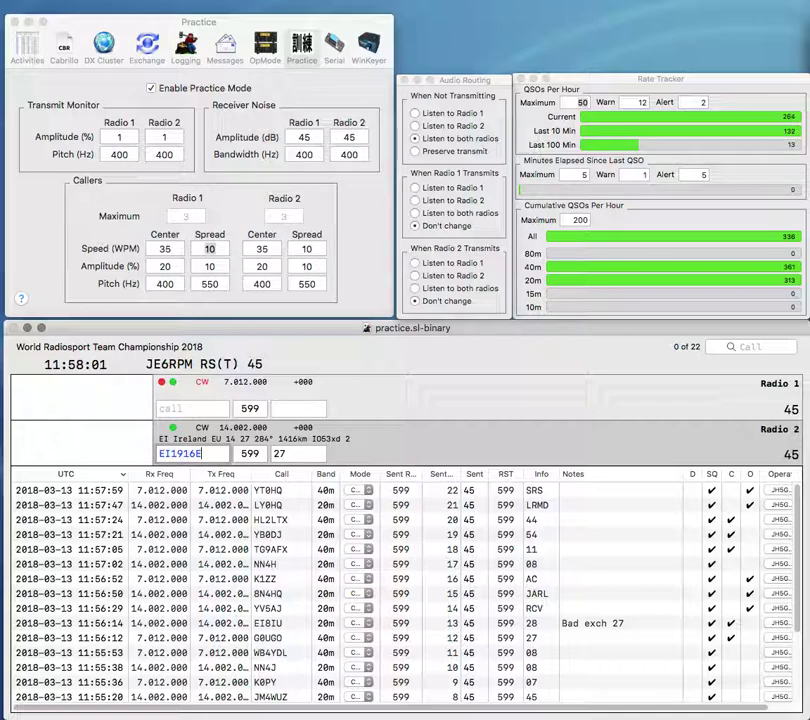
{"action": "key", "text": "Return"}
Step: Enter G4WWG on Radio 1 and NS2H on Radio 2, and log both contacts with exchanges 27 and 08
{"action": "type", "text": "G4WWG"}
{"action": "key", "text": "Return"}
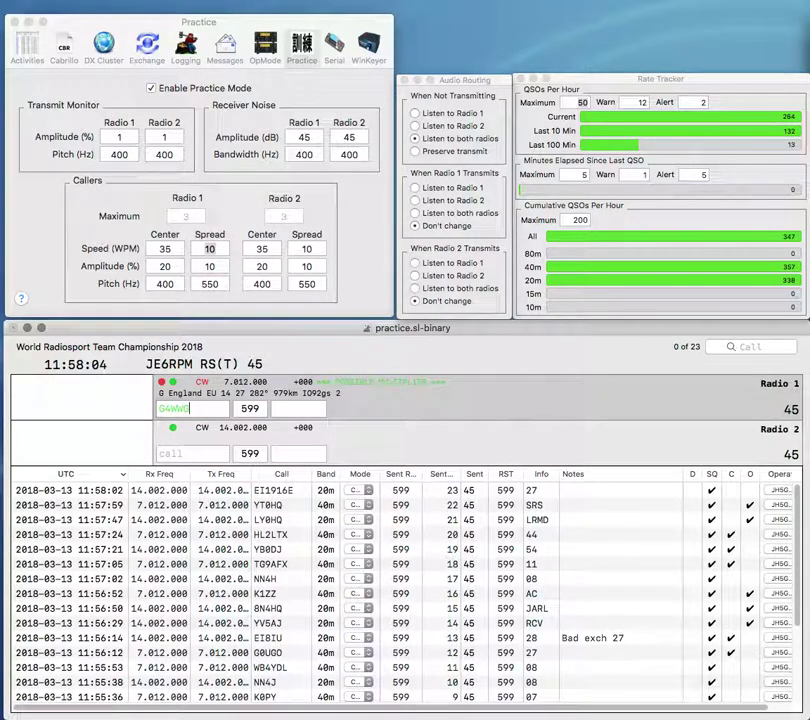
{"action": "type", "text": "NS2H"}
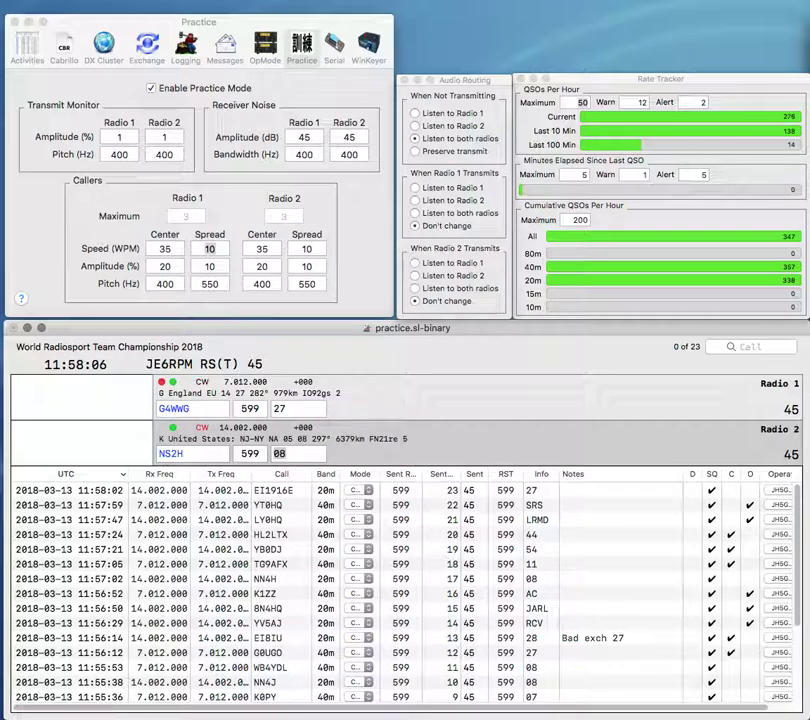
{"action": "key", "text": "Return"}
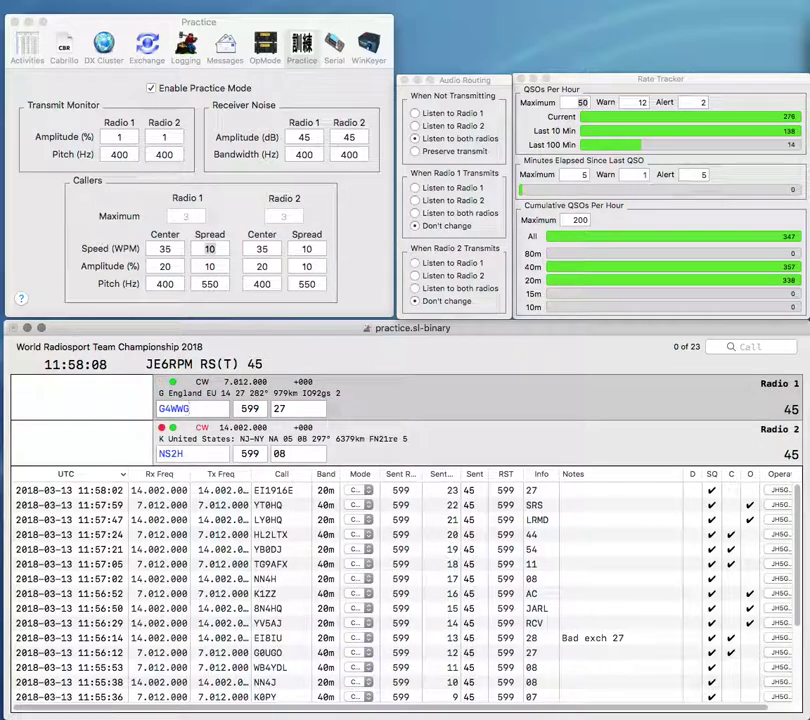
{"action": "key", "text": "Return"}
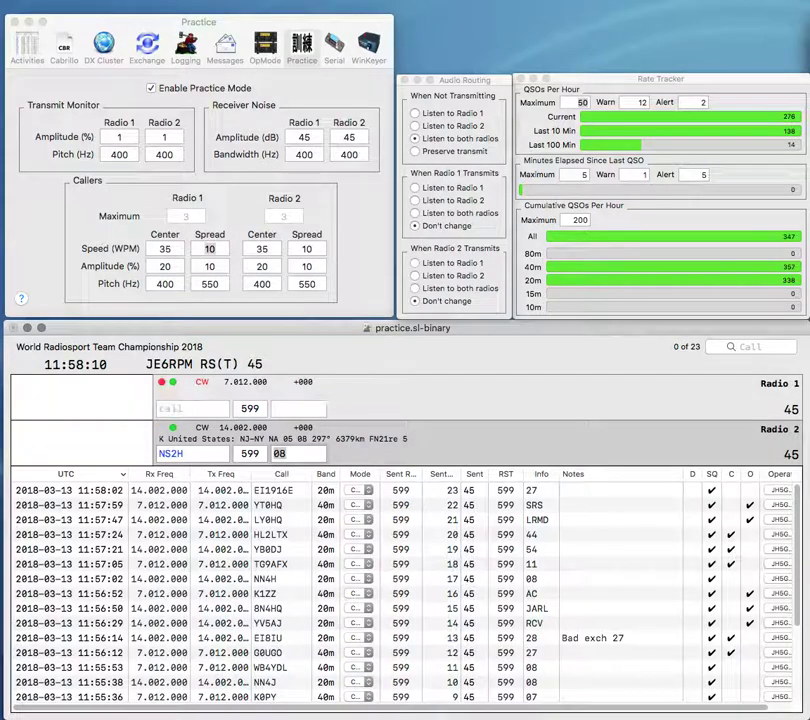
{"action": "key", "text": "Return"}
Step: Enter and send JK2TJ on Radio 1, and start the Radio 2 call with Q
{"action": "type", "text": "JK2"}
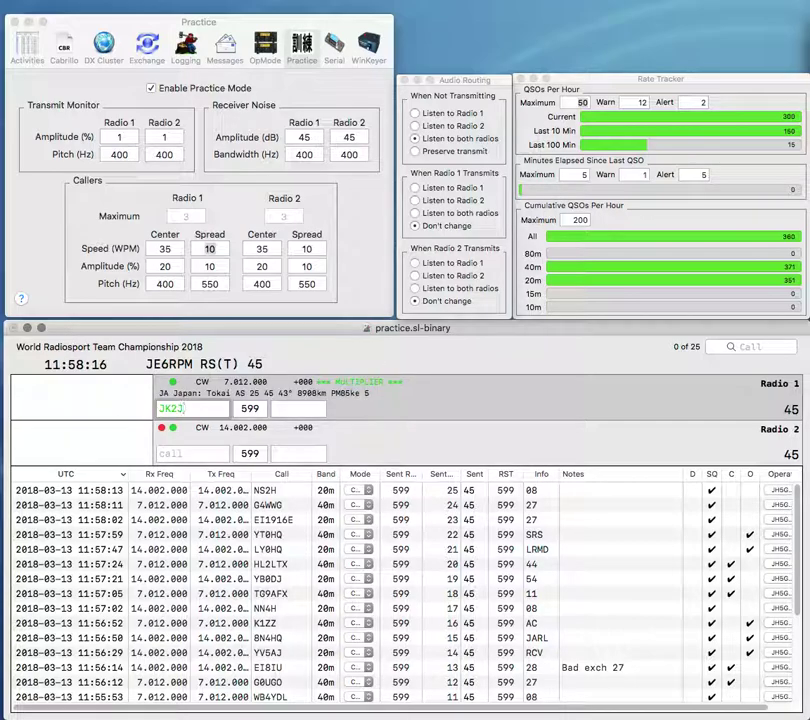
{"action": "type", "text": "TJ"}
{"action": "key", "text": "Return"}
{"action": "type", "text": "Q"}
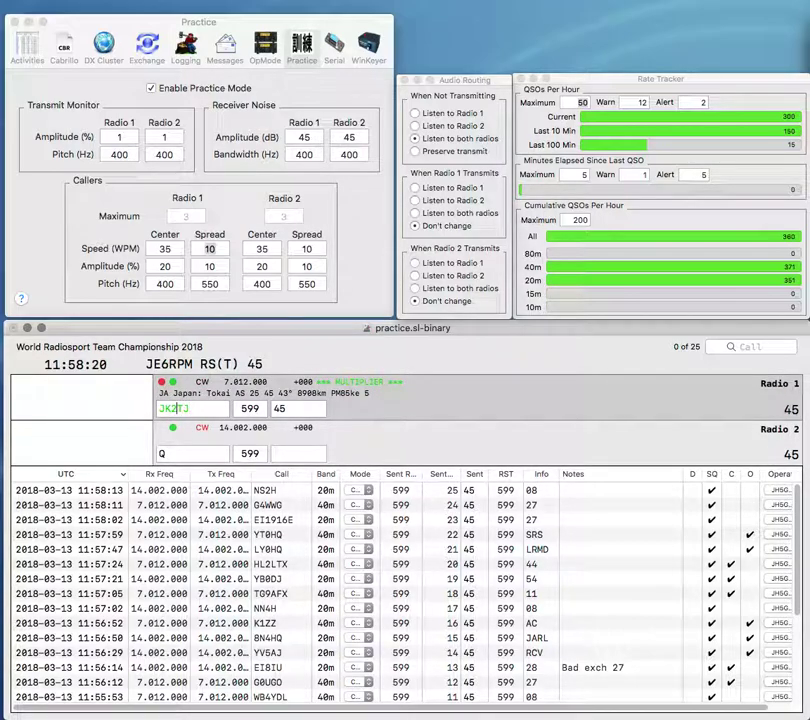
Step: Correct the Radio 1 call to JK3JTJ and send it
{"action": "key", "text": "Left"}
{"action": "key", "text": "Left"}
{"action": "key", "text": "BackSpace"}
{"action": "type", "text": "3"}
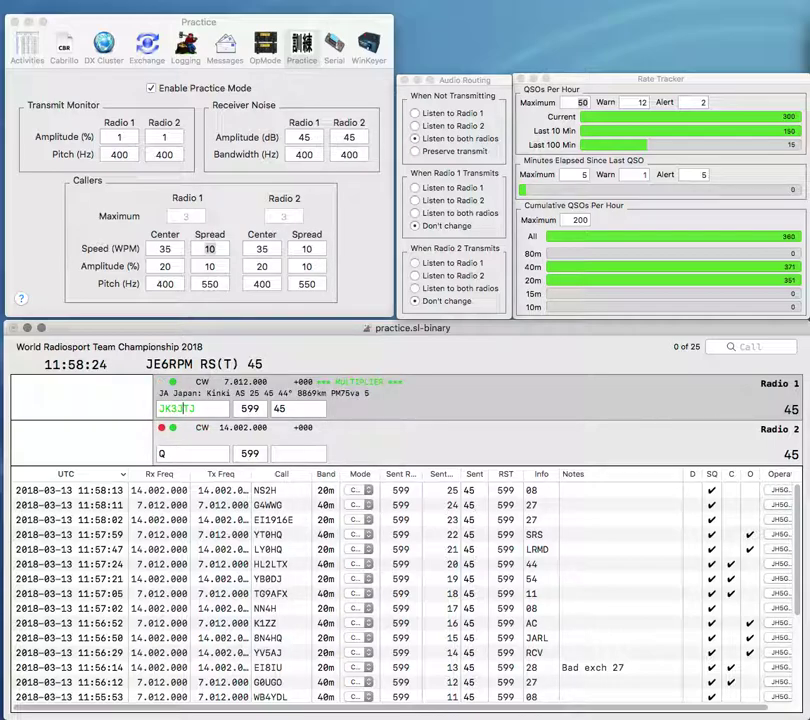
{"action": "key", "text": "Return"}
{"action": "type", "text": "H"}
{"action": "key", "text": "Left"}
{"action": "type", "text": "OE0"}
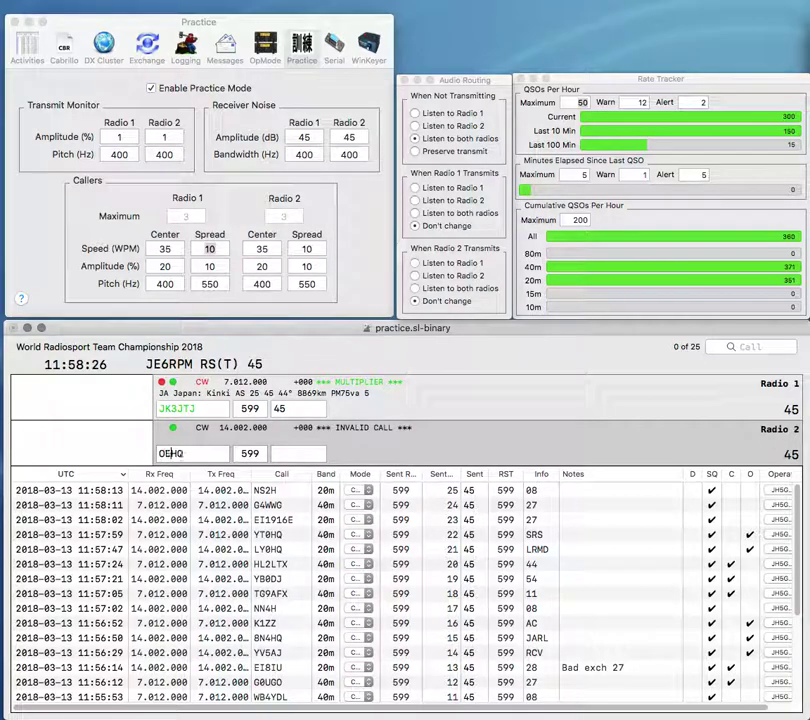
{"action": "key", "text": "Return"}
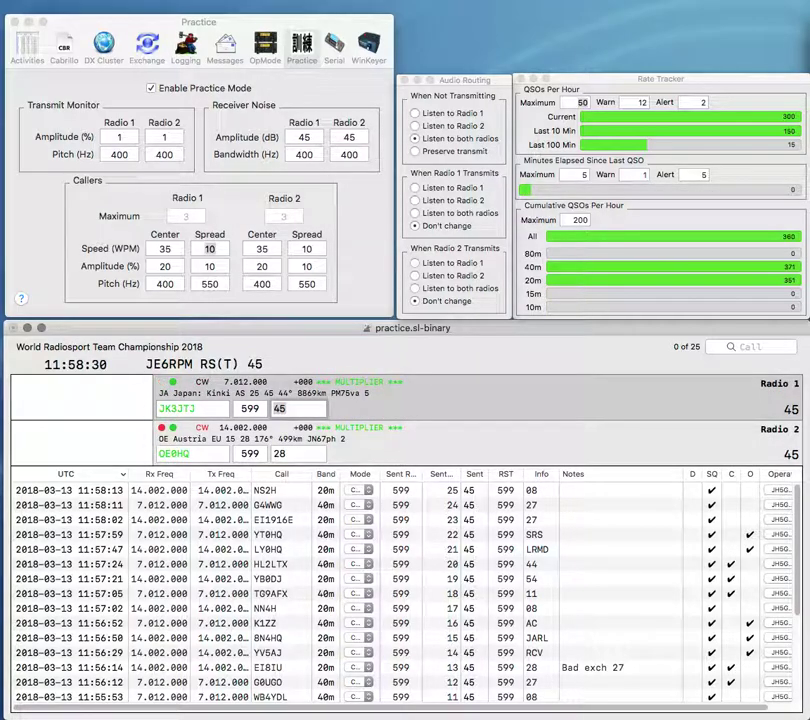
{"action": "key", "text": "Return"}
{"action": "key", "text": "Return"}
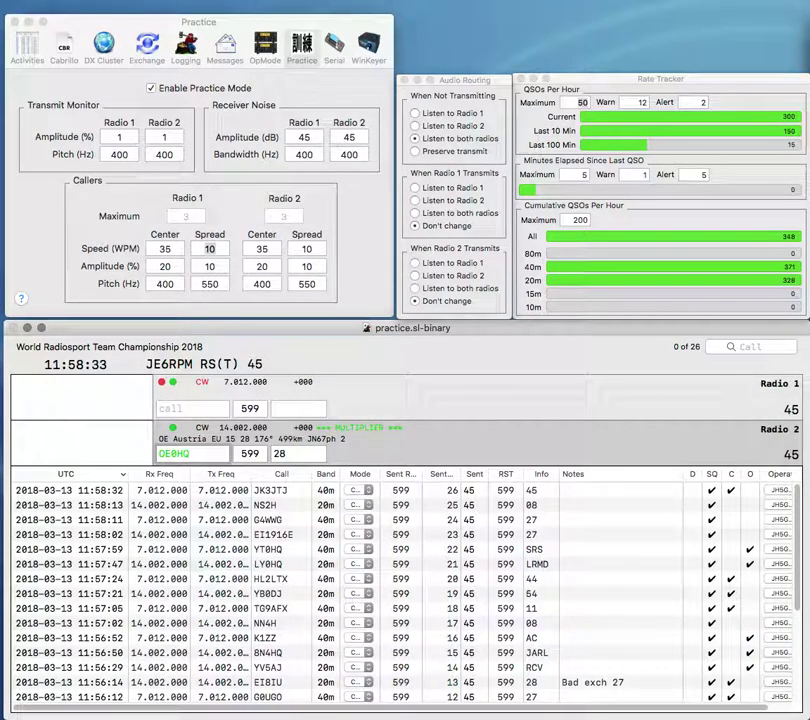
Step: Replace the OE0HQ exchange on Radio 2 with OVSV and log the contact
{"action": "type", "text": "OS"}
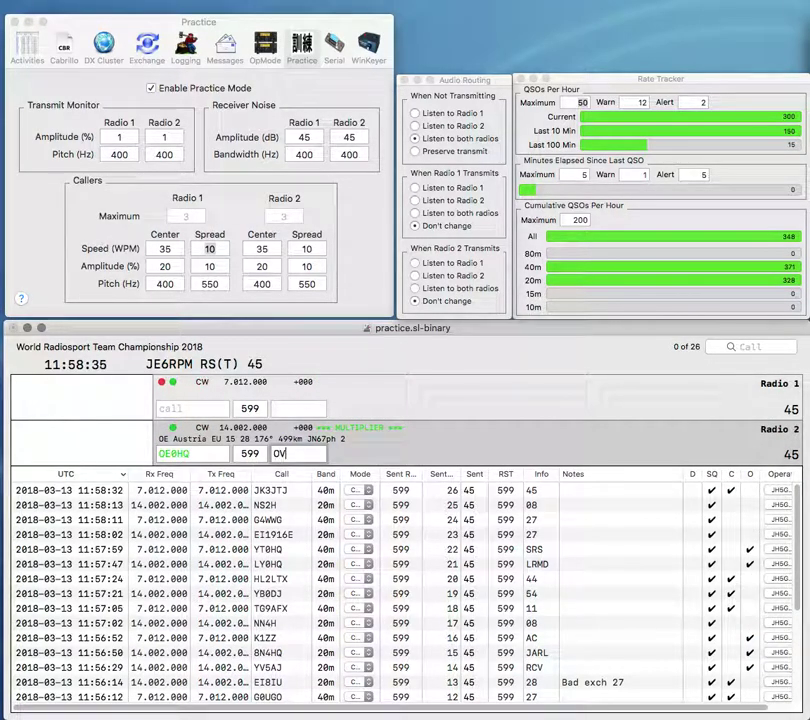
{"action": "type", "text": "V"}
{"action": "key", "text": "Return"}
{"action": "key", "text": "BackSpace"}
{"action": "key", "text": "BackSpace"}
{"action": "type", "text": "VSV"}
{"action": "key", "text": "Return"}
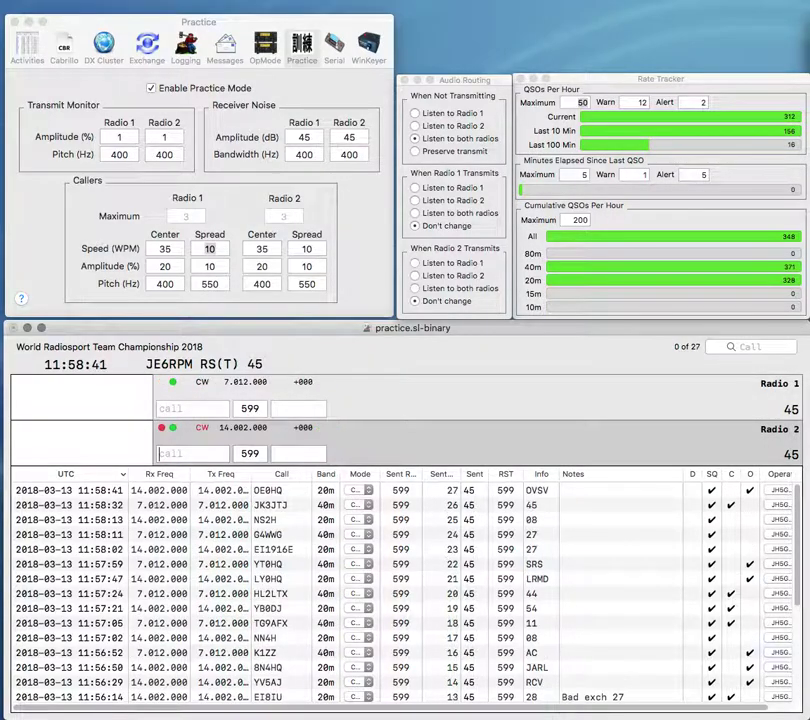
Step: Send the partial call RW on Radio 1, and enter PA3AM with exchange 27 on Radio 2
{"action": "type", "text": "RW"}
{"action": "key", "text": "Return"}
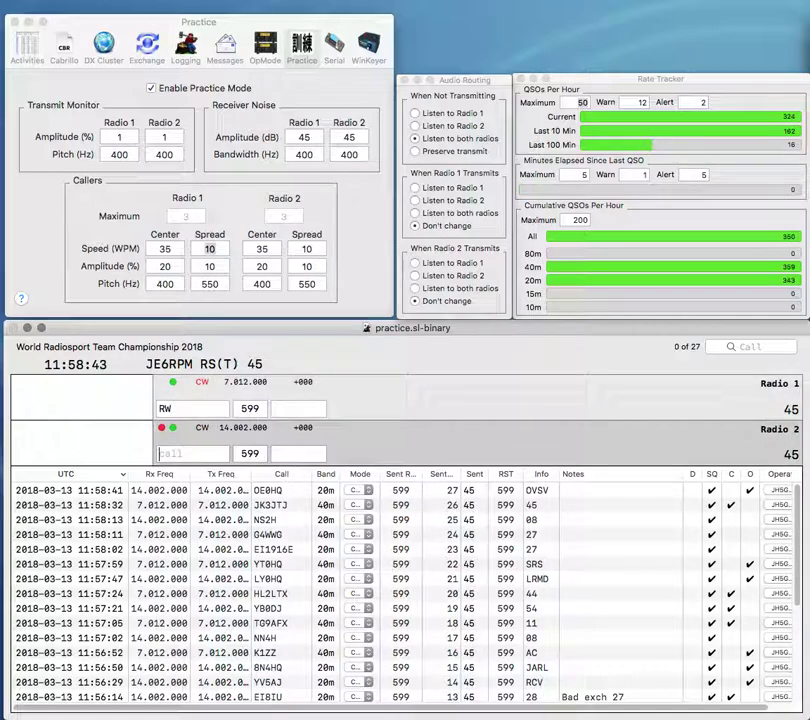
{"action": "type", "text": "J"}
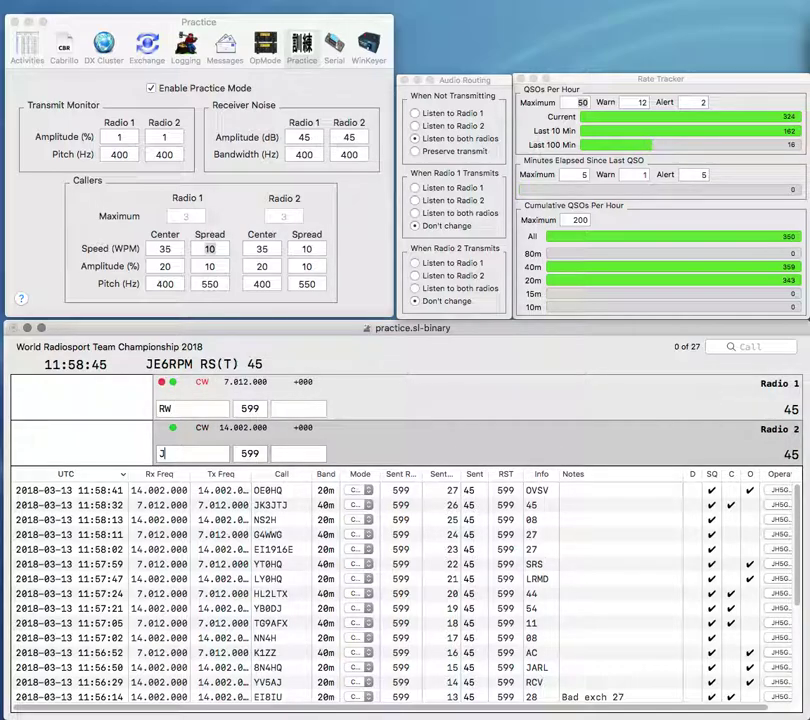
{"action": "type", "text": "PA3AM"}
{"action": "key", "text": "Return"}
Step: Complete the Radio 1 call as RW7K and log PA3AM on Radio 2 with exchange 27
{"action": "type", "text": "7K"}
{"action": "key", "text": "Home"}
{"action": "key", "text": "Delete"}
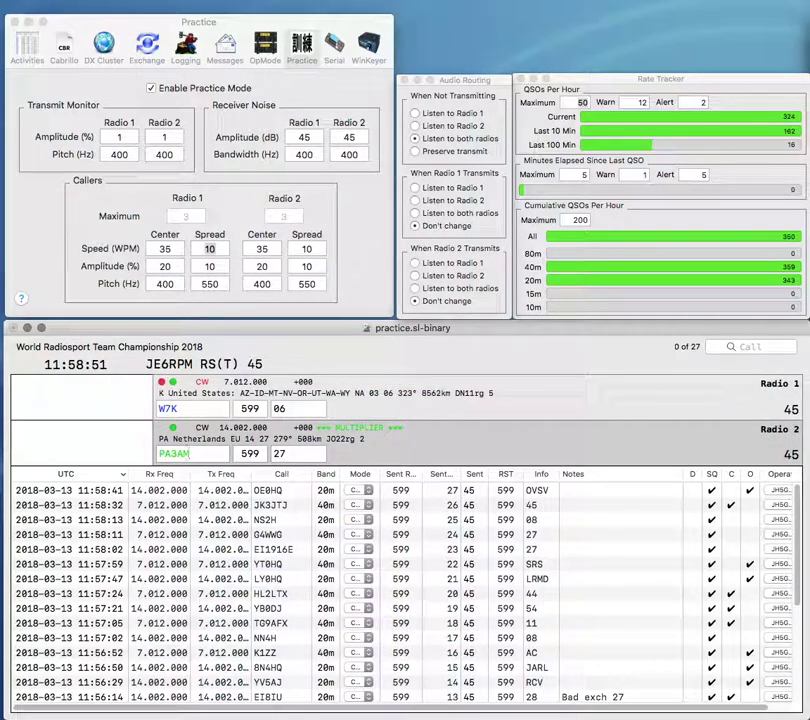
{"action": "key", "text": "Return"}
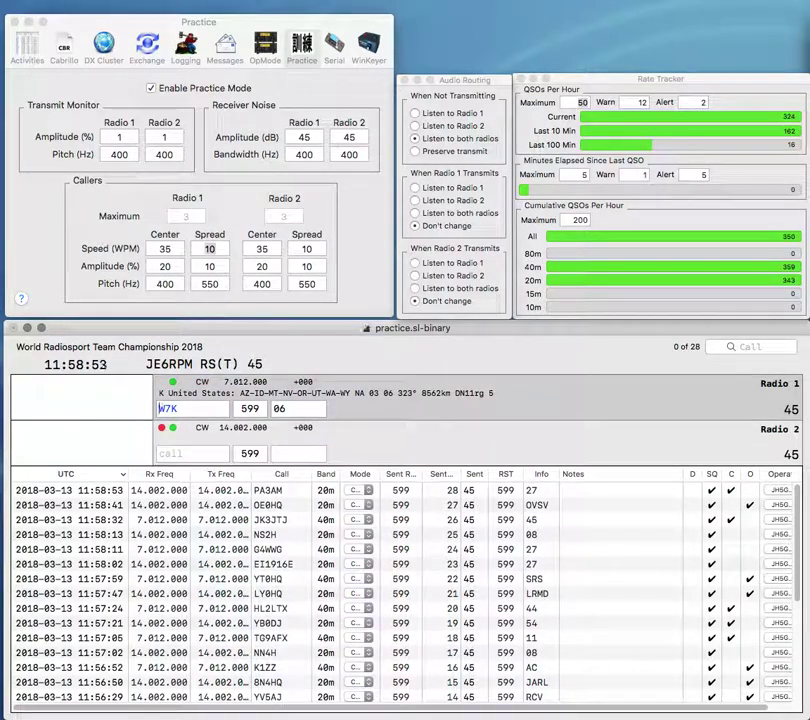
{"action": "type", "text": "R"}
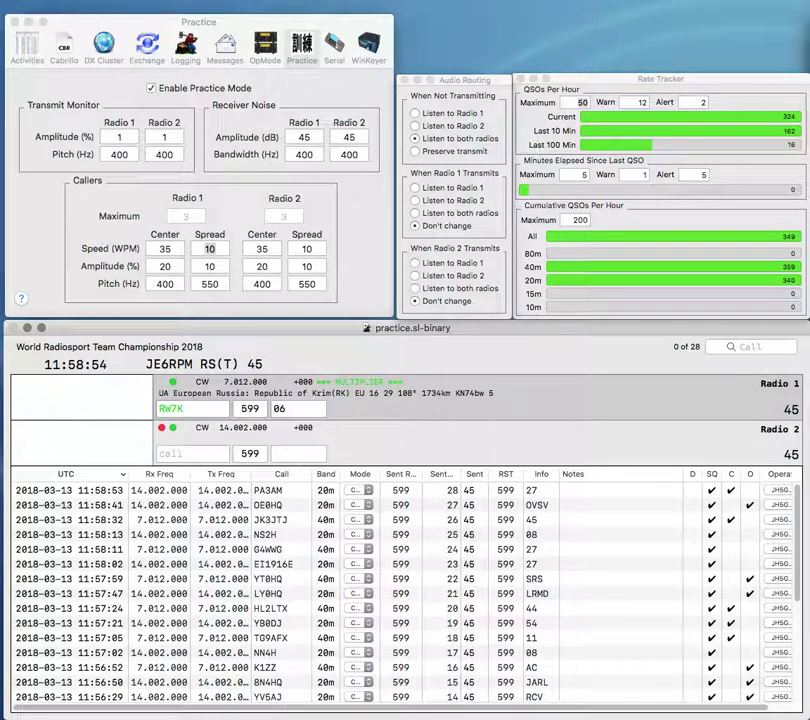
Step: Send the partial call I on Radio 2 and log RW7K on Radio 1 with exchange 29
{"action": "key", "text": "Return"}
{"action": "type", "text": "II"}
{"action": "key", "text": "Return"}
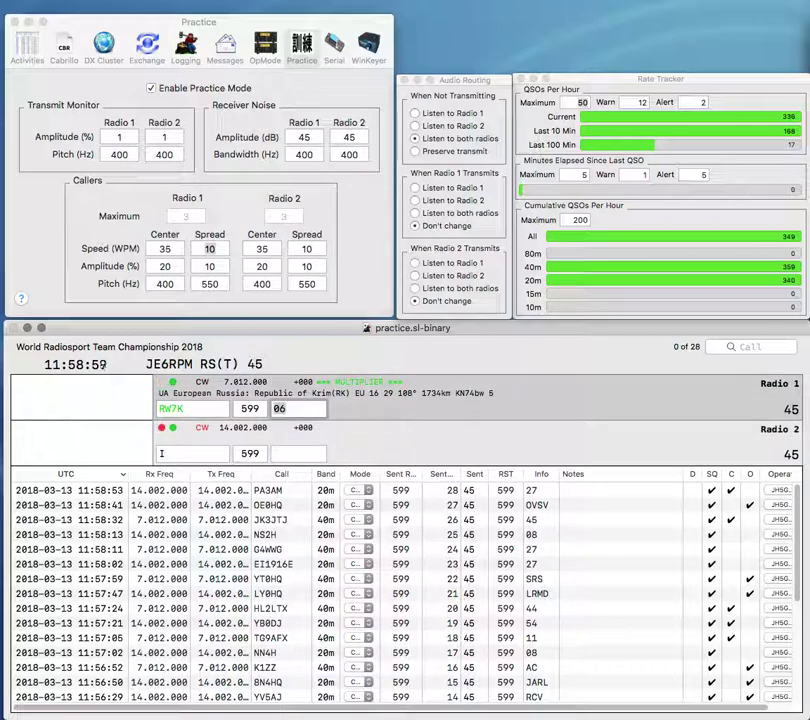
{"action": "type", "text": "29"}
{"action": "key", "text": "Return"}
Step: Send the partial call OK on Radio 2, and answer VE690IARU on Radio 1 with the report
{"action": "key", "text": "BackSpace"}
{"action": "type", "text": "OK"}
{"action": "key", "text": "Return"}
{"action": "type", "text": "VE"}
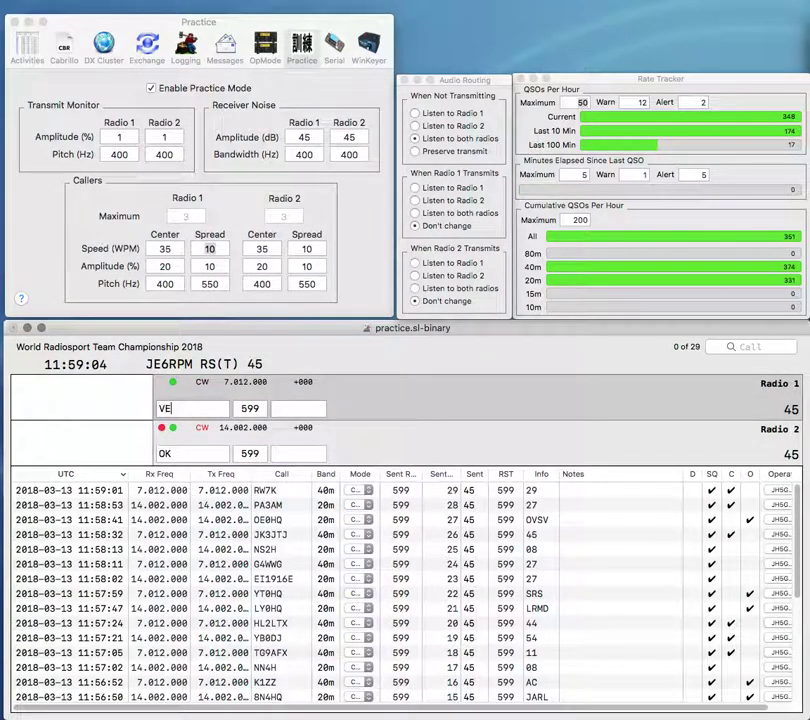
{"action": "type", "text": "690"}
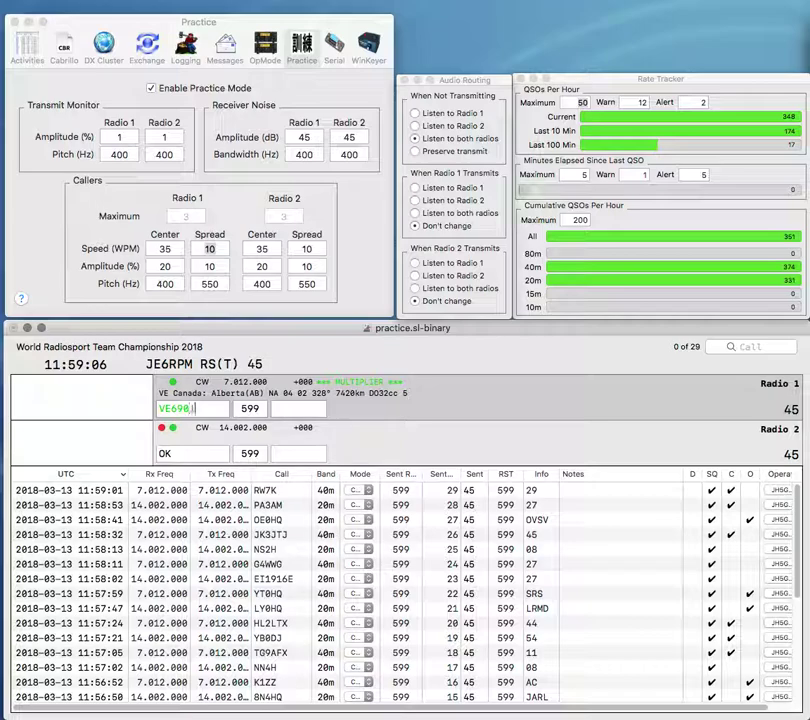
{"action": "type", "text": "IARU"}
{"action": "key", "text": "Return"}
{"action": "key", "text": "backslash"}
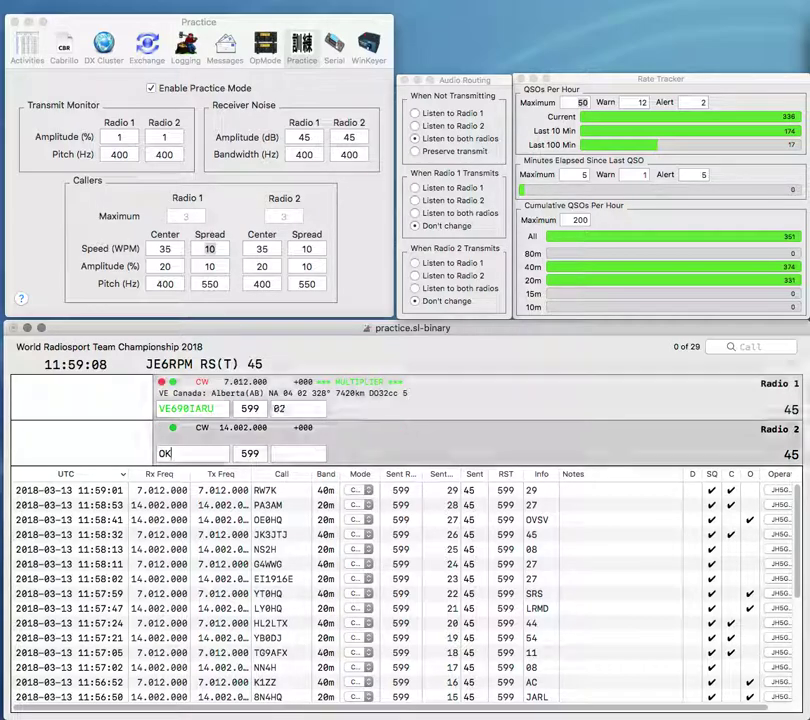
Step: Replace the partial call on Radio 2 with OY1CT and send the report
{"action": "type", "text": "OK"}
{"action": "key", "text": "BackSpace"}
{"action": "type", "text": "Y"}
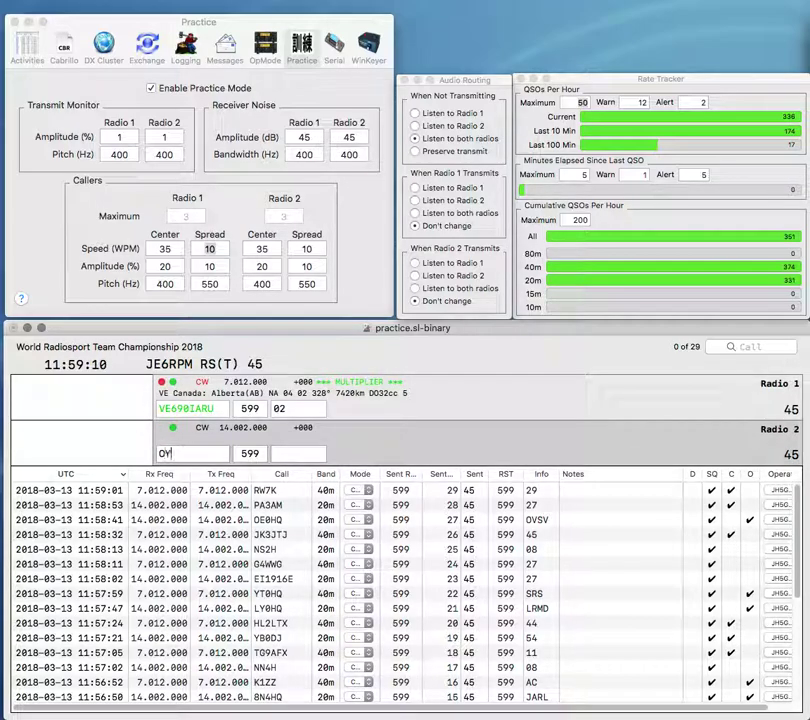
{"action": "type", "text": "1CT"}
{"action": "key", "text": "Return"}
{"action": "key", "text": "backslash"}
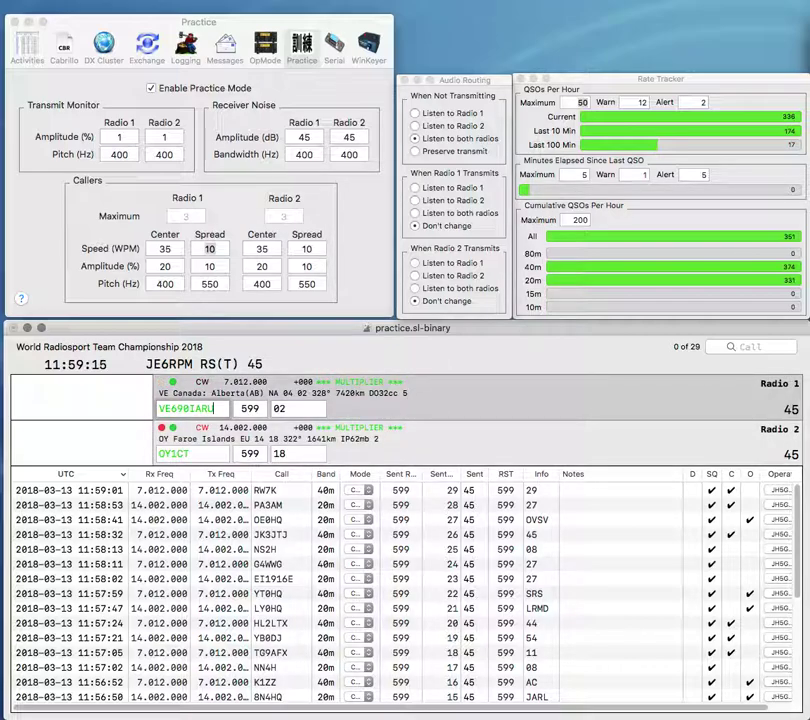
{"action": "key", "text": "Return"}
{"action": "key", "text": "backslash"}
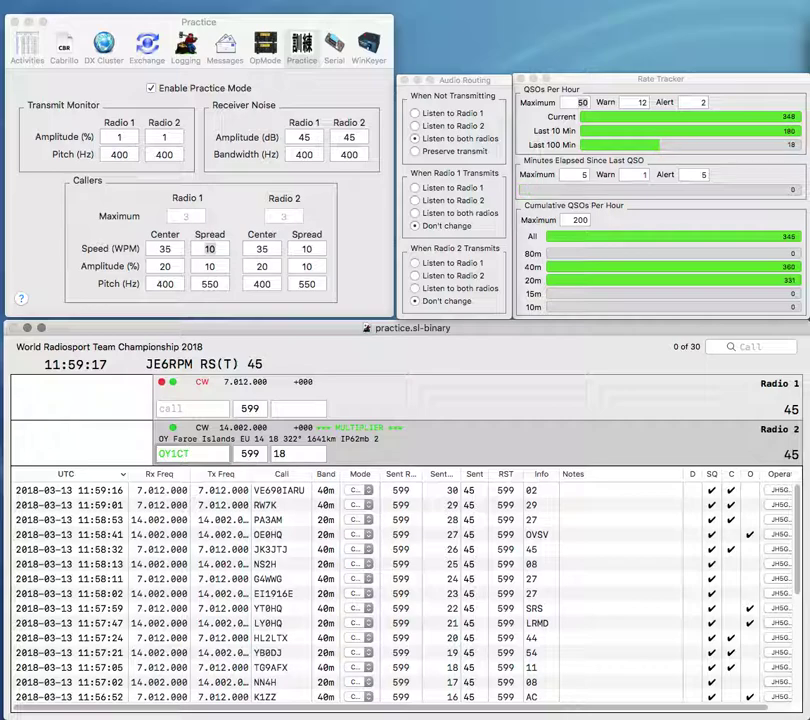
{"action": "type", "text": "FRA"}
{"action": "key", "text": "Return"}
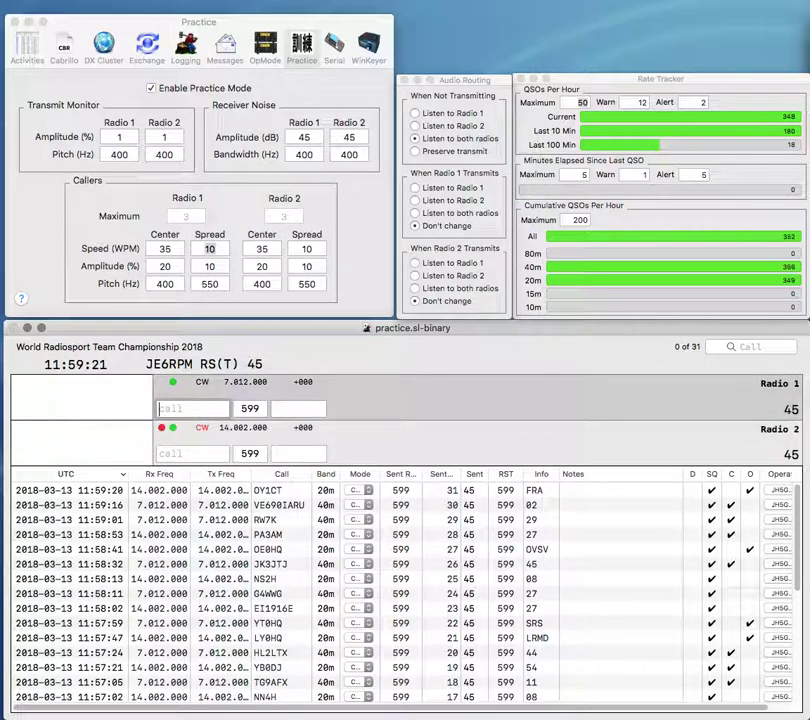
Step: Send the partial call 7S on Radio 1 and the partial call ON4 on Radio 2
{"action": "type", "text": "7S"}
{"action": "key", "text": "Return"}
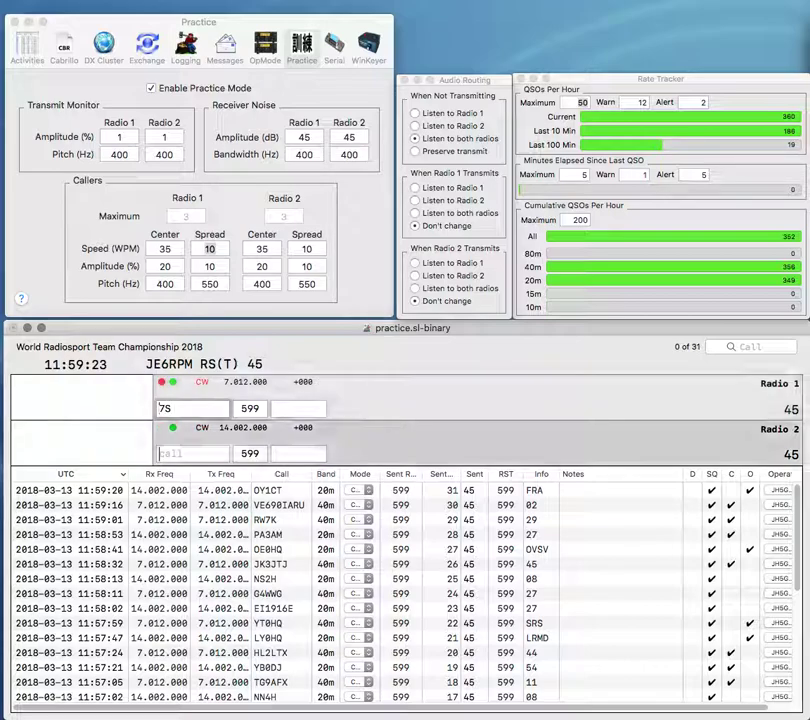
{"action": "type", "text": "ONH"}
{"action": "key", "text": "Return"}
{"action": "key", "text": "BackSpace"}
{"action": "type", "text": "4"}
{"action": "key", "text": "Return"}
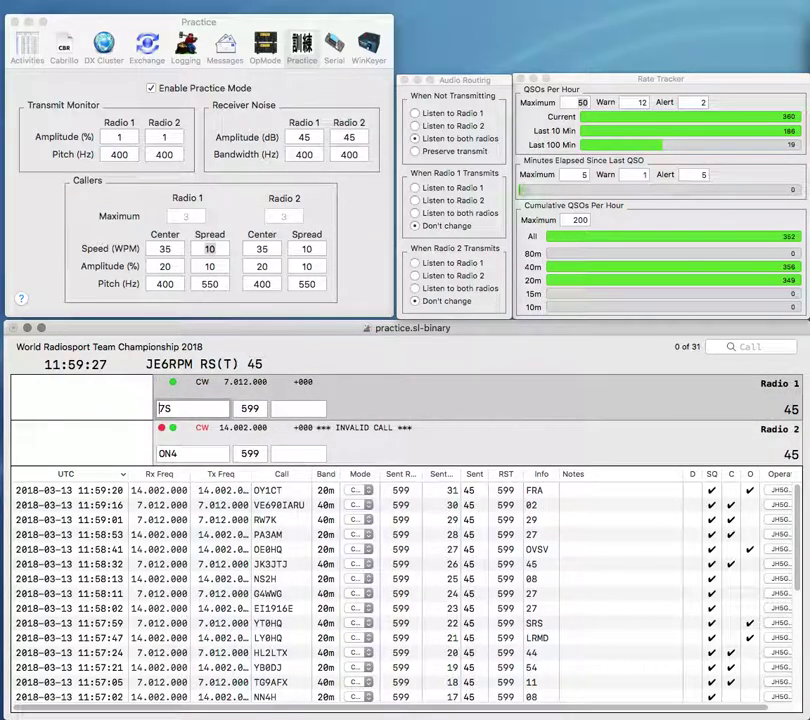
Step: Complete the Radio 1 call as 8S7S and the Radio 2 call as ON4HQ, sending the report on each
{"action": "type", "text": "8S"}
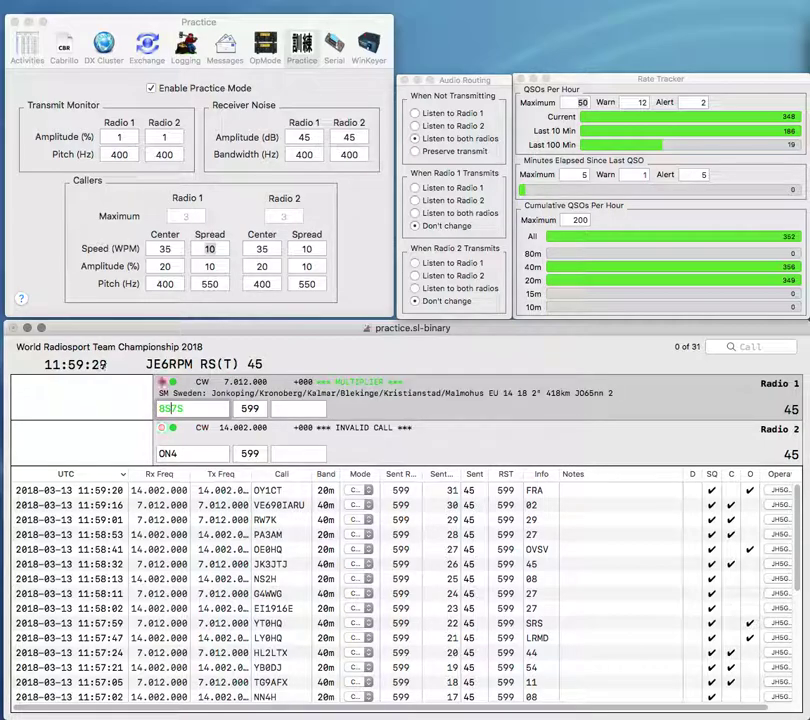
{"action": "key", "text": "Return"}
{"action": "type", "text": "HQ"}
{"action": "key", "text": "Return"}
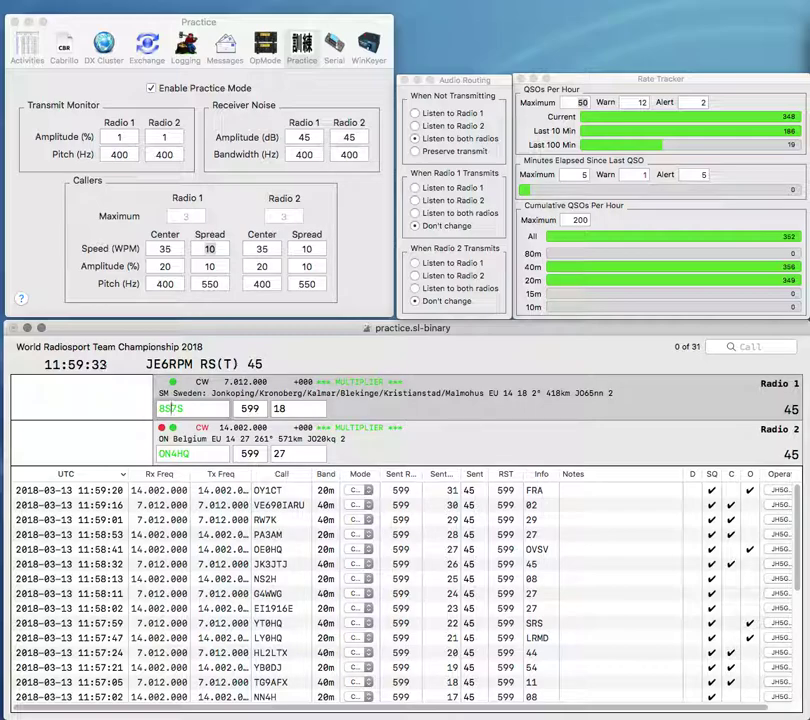
Step: Correct the Radio 1 call to 8N7I and log it with exchange 45
{"action": "key", "text": "BackSpace"}
{"action": "type", "text": "N"}
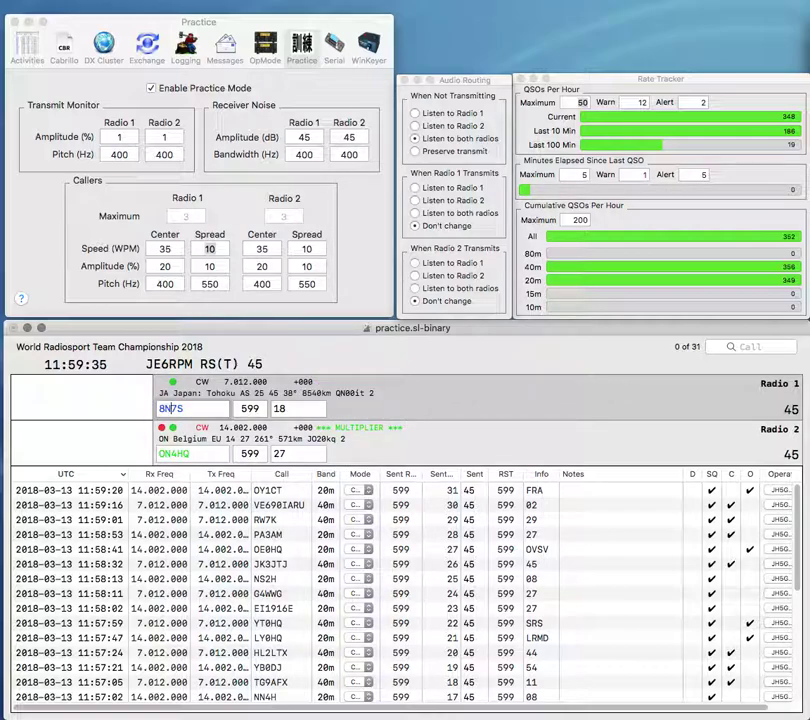
{"action": "key", "text": "BackSpace"}
{"action": "type", "text": "I"}
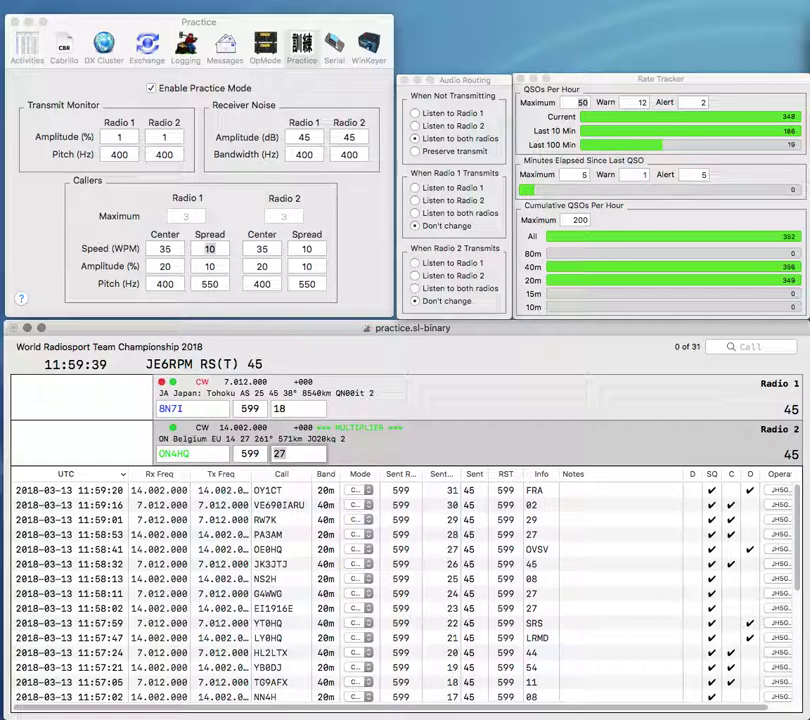
{"action": "key", "text": "Return"}
{"action": "key", "text": "space"}
{"action": "type", "text": "45"}
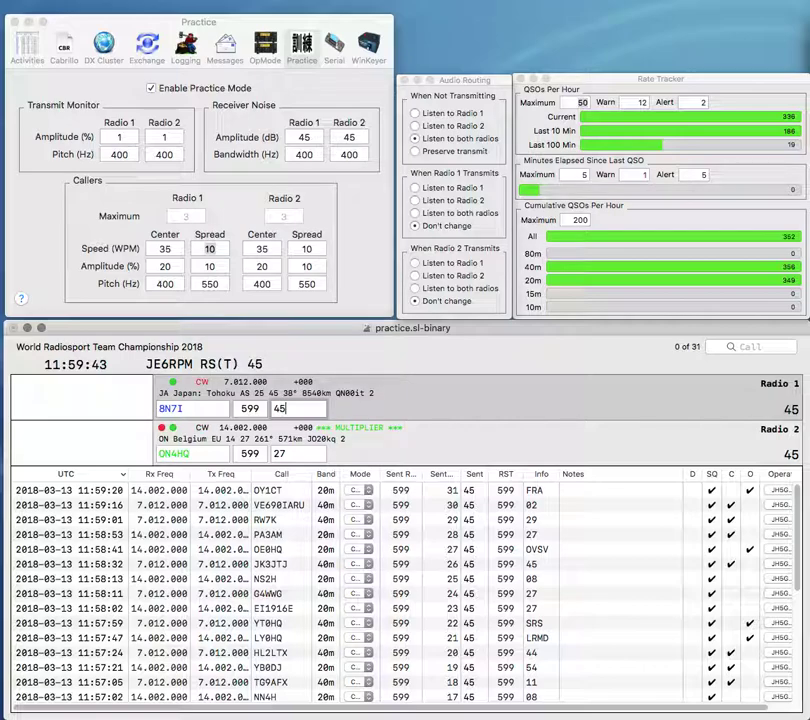
{"action": "key", "text": "Return"}
Step: Correct the Radio 2 call to 8N4HQ and send it with the report
{"action": "key", "text": "space"}
{"action": "key", "text": "Home"}
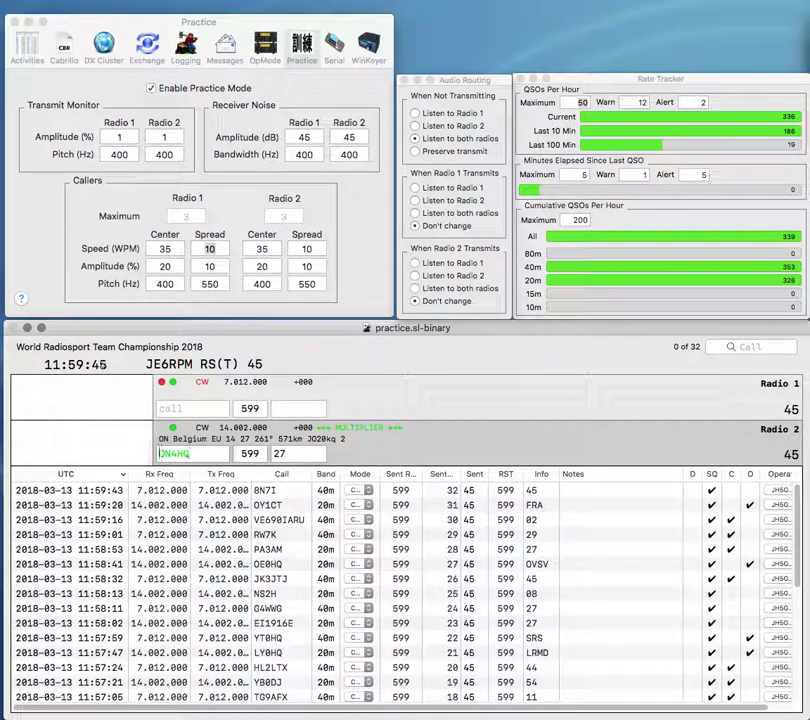
{"action": "key", "text": "Delete"}
{"action": "type", "text": "8"}
{"action": "key", "text": "Return"}
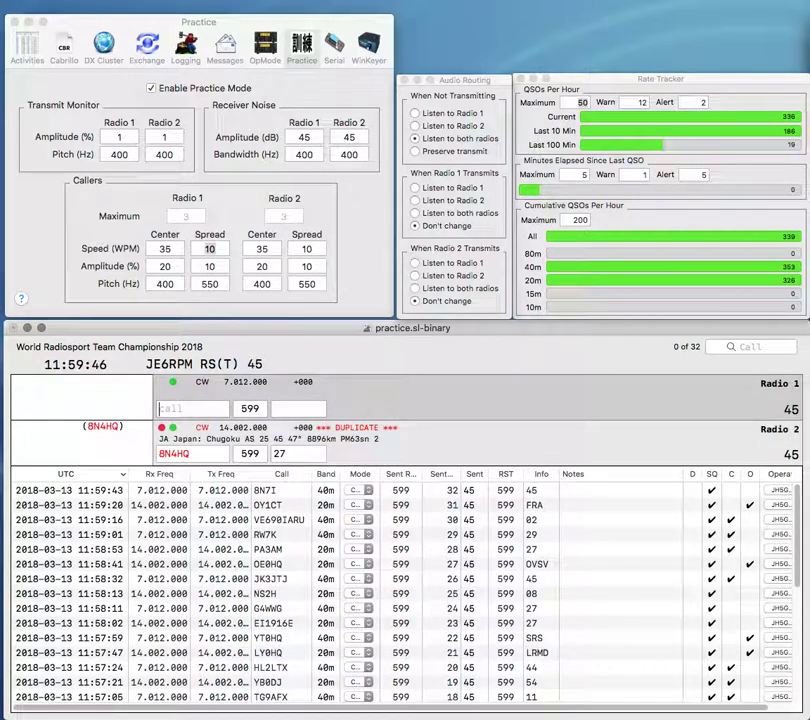
Step: Send the partial call 2W on Radio 1, and log 8N4HQ on Radio 2 with exchange JARL
{"action": "type", "text": "2W"}
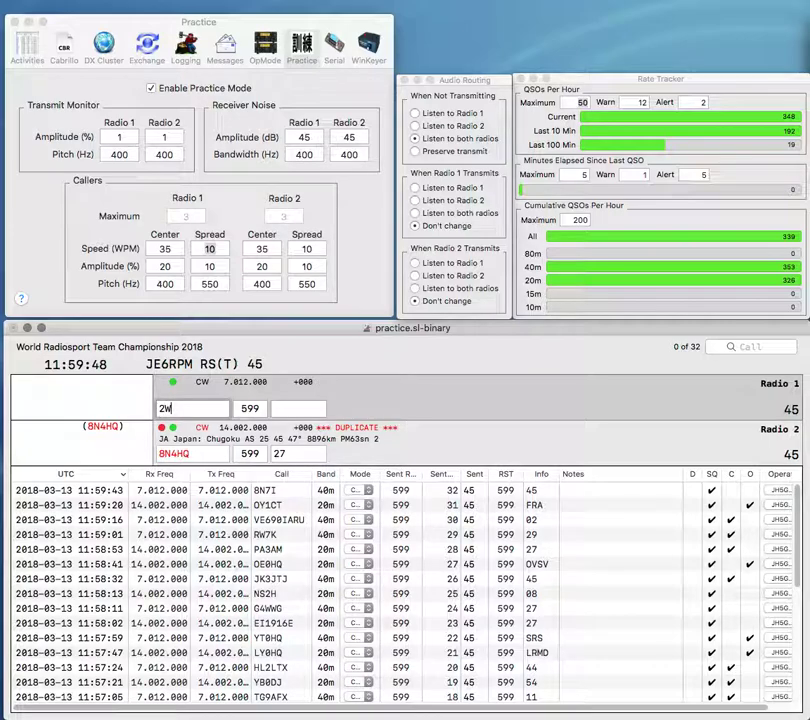
{"action": "key", "text": "Return"}
{"action": "type", "text": "JARL"}
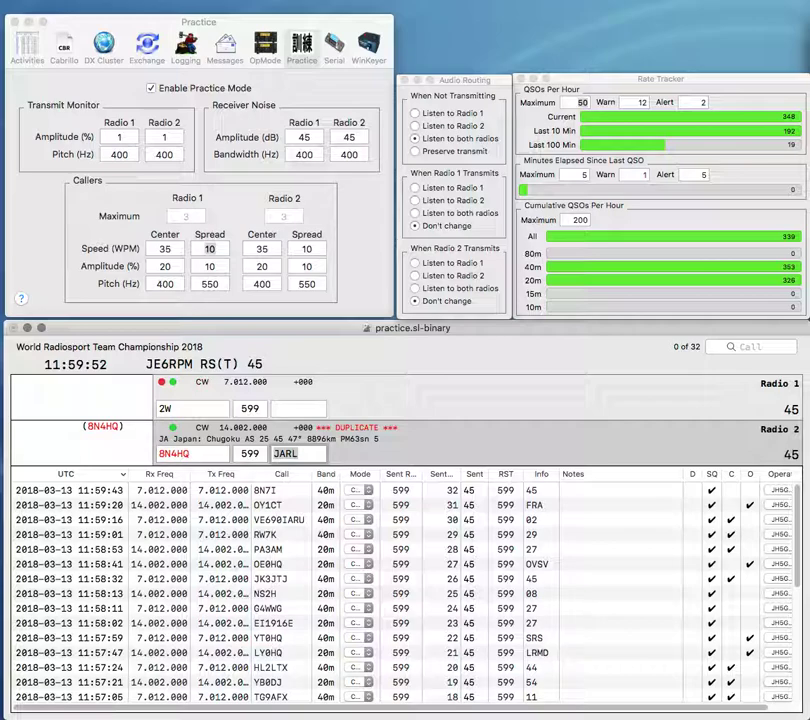
{"action": "key", "text": "Return"}
{"action": "type", "text": "H"}
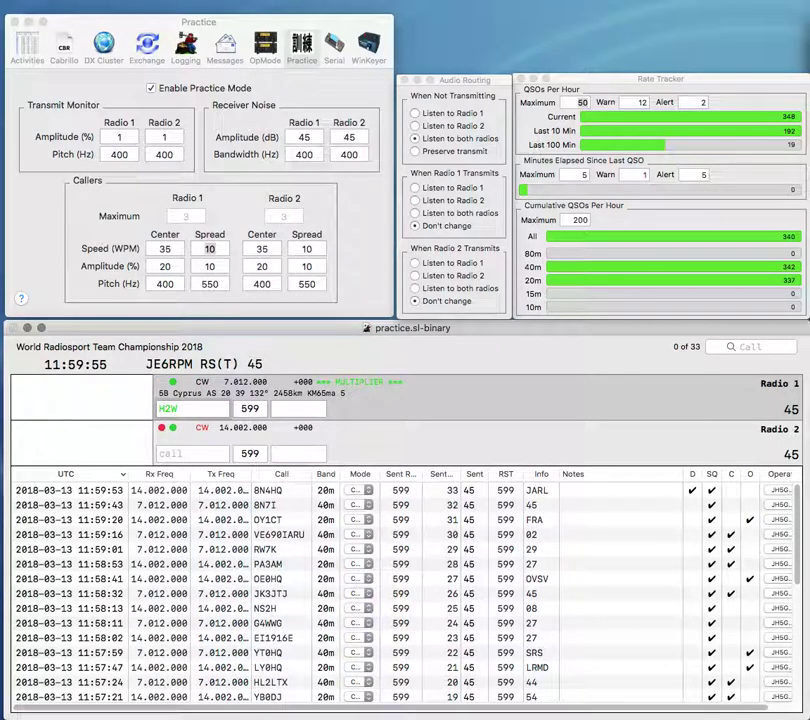
{"action": "type", "text": "Q"}
{"action": "key", "text": "Return"}
{"action": "type", "text": "IS0"}
{"action": "key", "text": "BackSpace"}
{"action": "type", "text": "S0"}
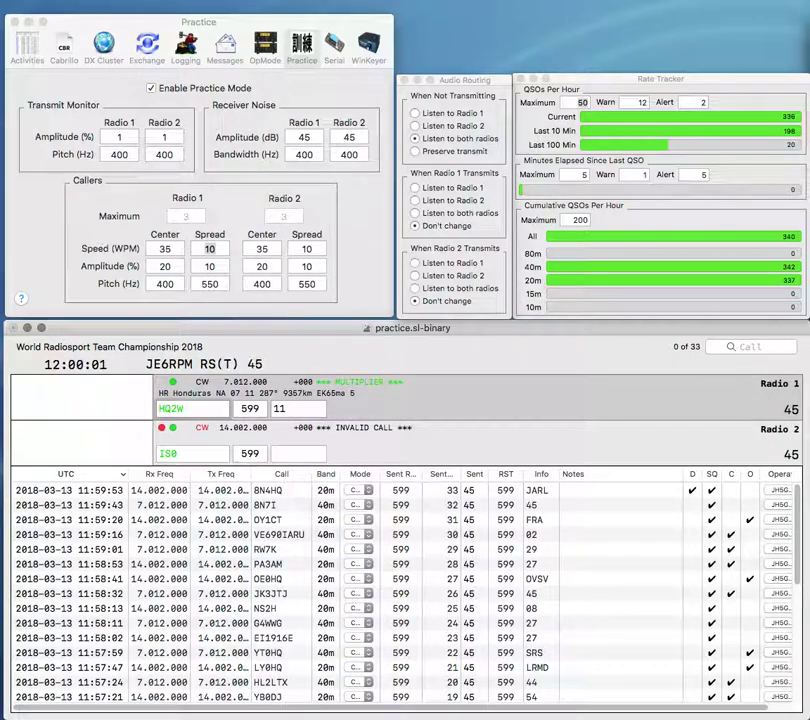
Step: Log HQ2W on Radio 1 with exchange RCH, and complete the Radio 2 call as IS0EHG
{"action": "type", "text": "RCH"}
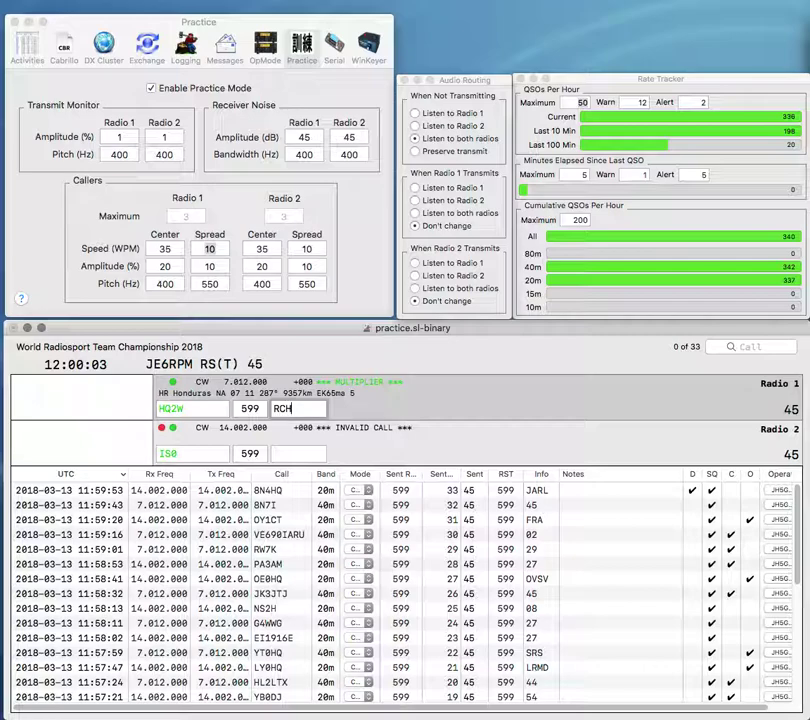
{"action": "key", "text": "Return"}
{"action": "type", "text": "ES"}
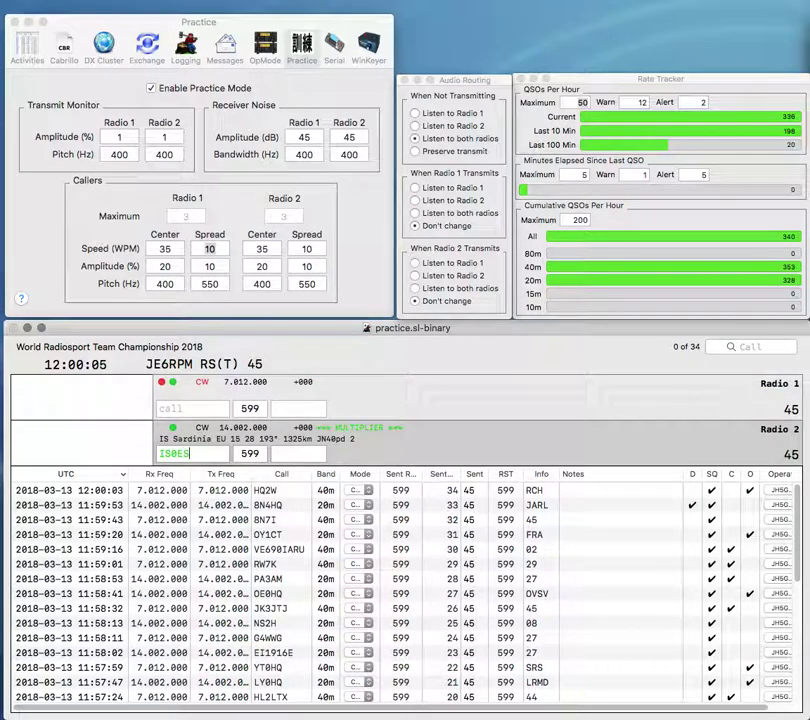
{"action": "type", "text": "G"}
{"action": "key", "text": "Return"}
{"action": "type", "text": "VK3W"}
{"action": "type", "text": "IE"}
{"action": "key", "text": "BackSpace"}
{"action": "key", "text": "BackSpace"}
{"action": "type", "text": "E"}
{"action": "key", "text": "Return"}
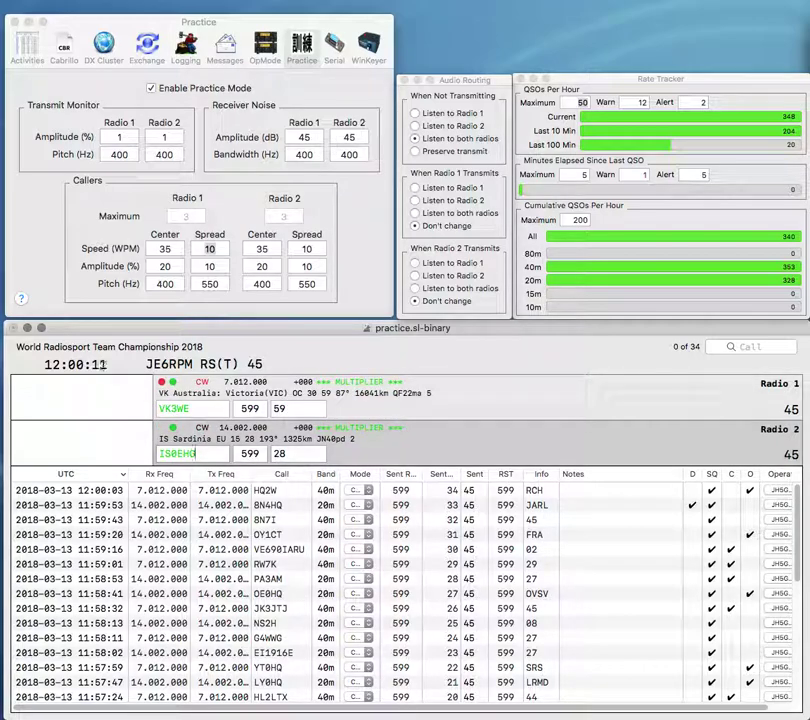
Step: Correct the Radio 2 call to IS0ESG and send it with the report
{"action": "key", "text": "BackSpace"}
{"action": "key", "text": "BackSpace"}
{"action": "type", "text": "SG"}
{"action": "key", "text": "Return"}
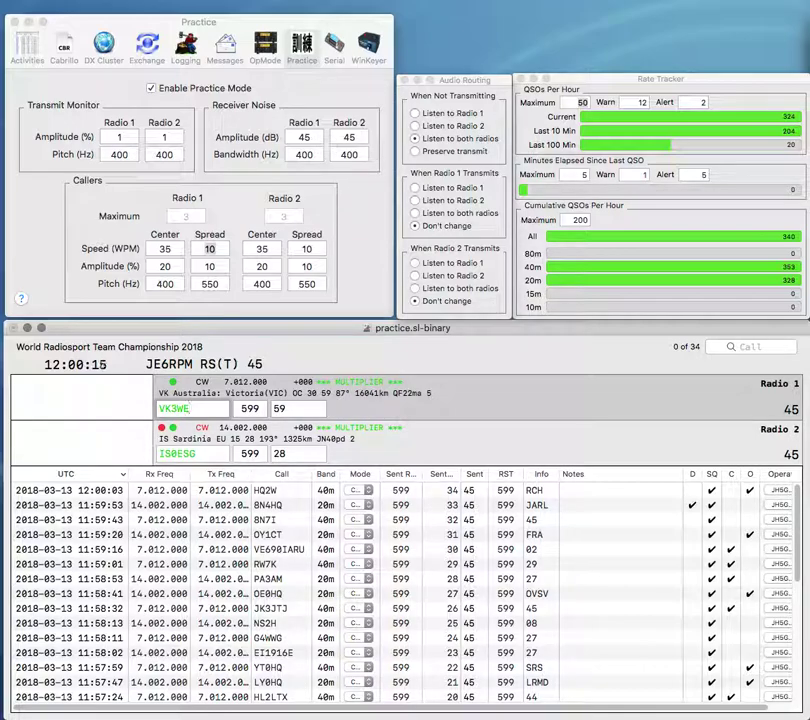
{"action": "key", "text": "Return"}
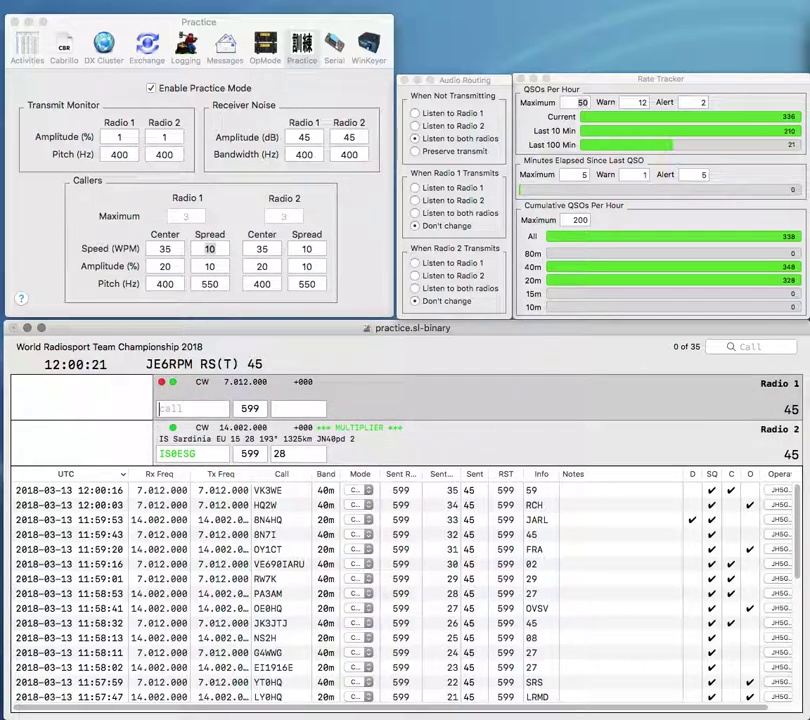
{"action": "key", "text": "Return"}
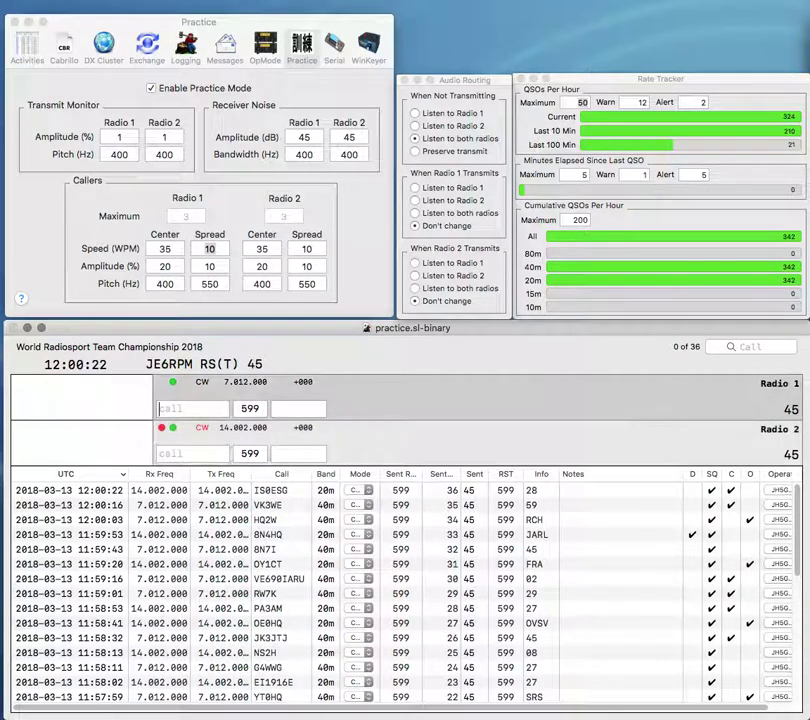
{"action": "type", "text": "K7RI"}
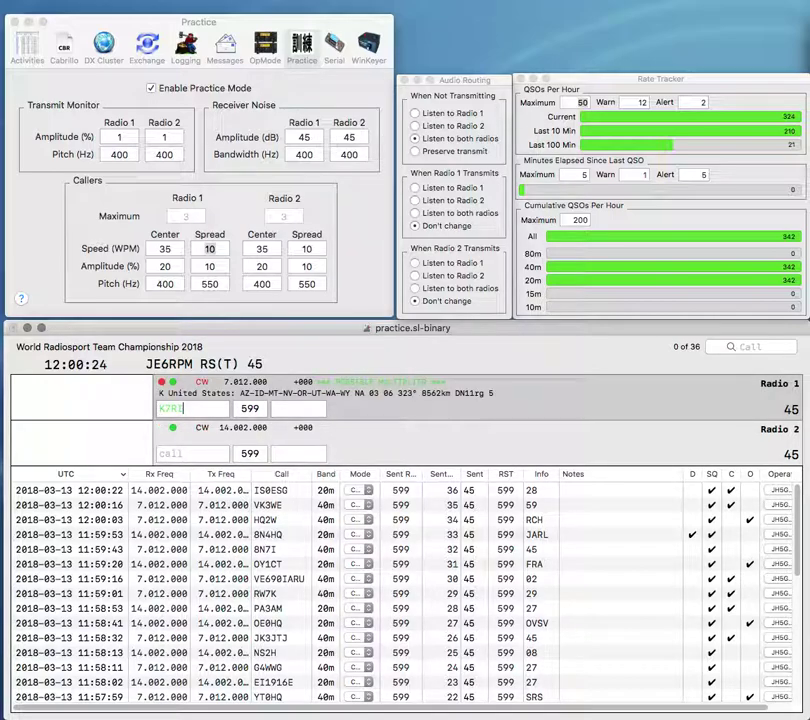
{"action": "type", "text": "DA"}
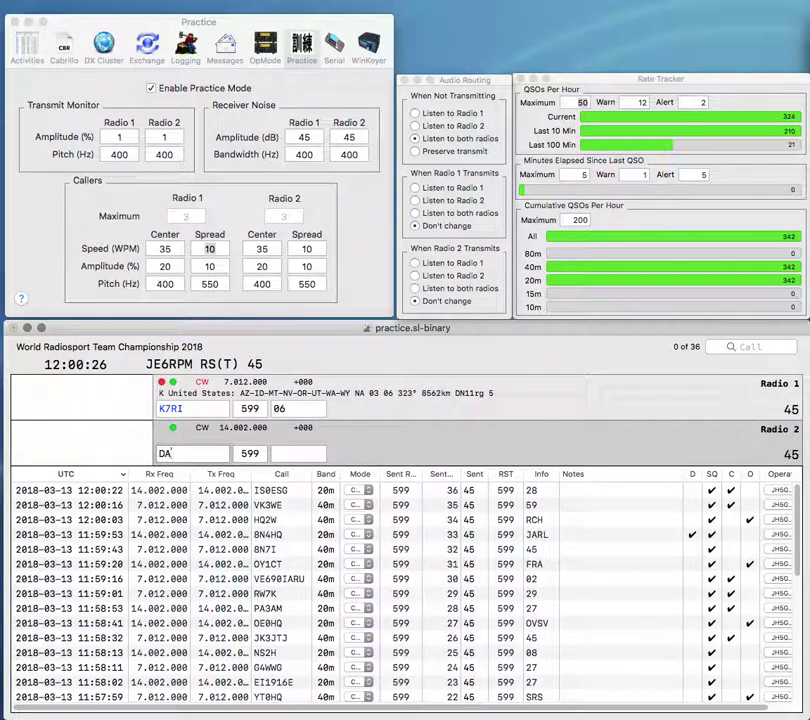
{"action": "key", "text": "Return"}
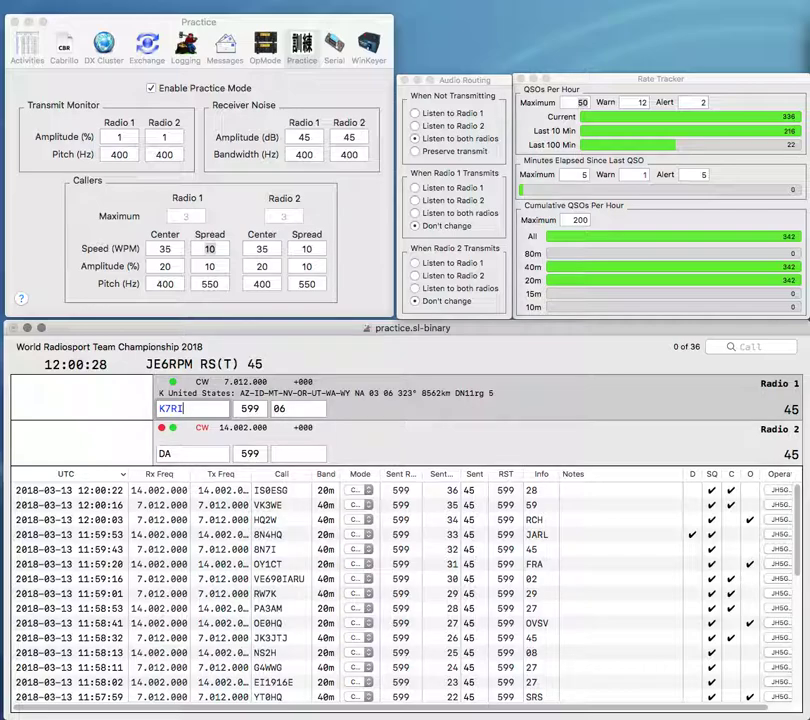
{"action": "key", "text": "Return"}
{"action": "key", "text": "BackSpace"}
{"action": "type", "text": "HA9"}
{"action": "key", "text": "BackSpace"}
{"action": "type", "text": "R"}
{"action": "key", "text": "BackSpace"}
{"action": "type", "text": "7RY"}
{"action": "key", "text": "Return"}
{"action": "key", "text": "Return"}
{"action": "type", "text": "WG4D"}
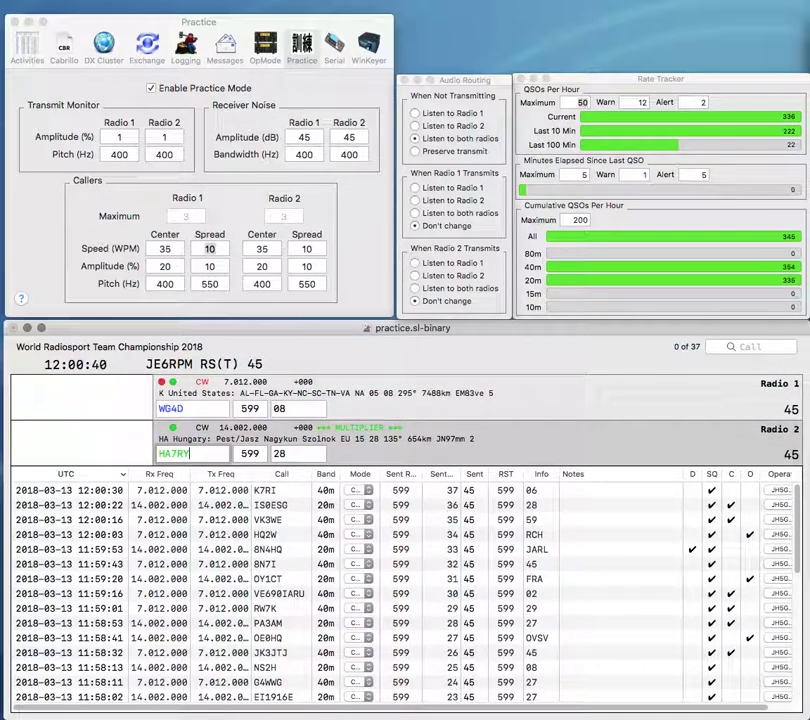
{"action": "key", "text": "Return"}
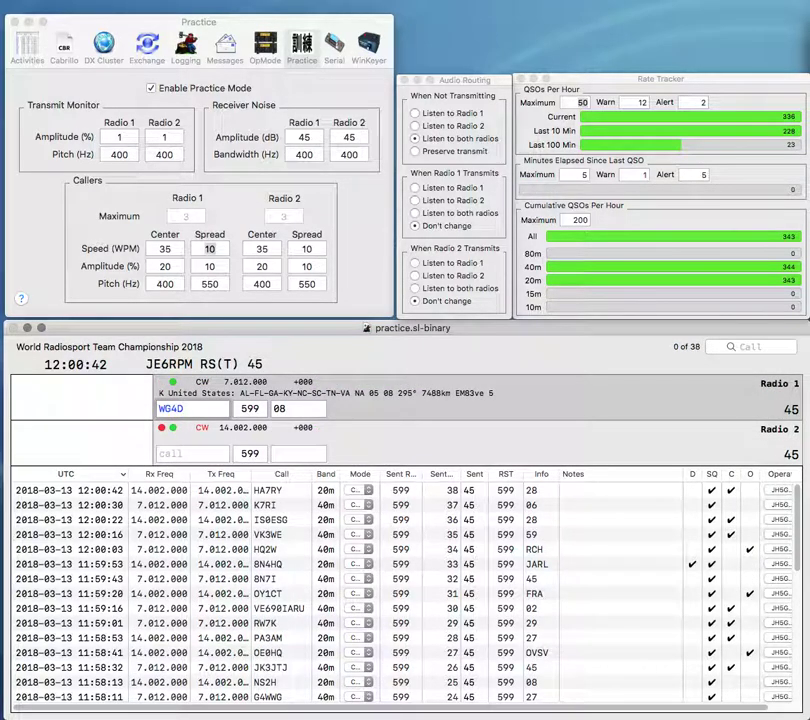
{"action": "key", "text": "Left"}
{"action": "key", "text": "Left"}
{"action": "key", "text": "BackSpace"}
{"action": "type", "text": "0"}
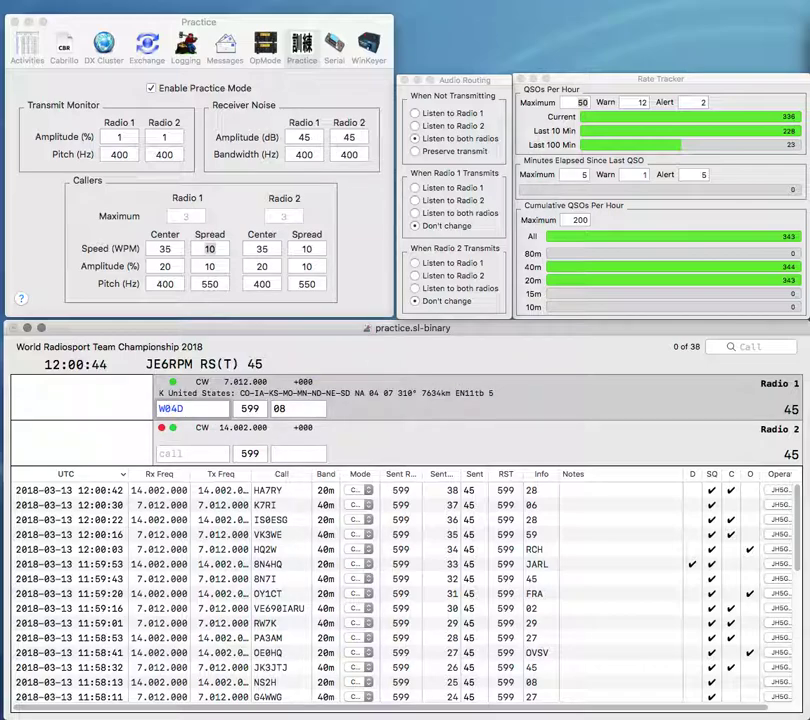
{"action": "key", "text": "BackSpace"}
{"action": "type", "text": "O"}
{"action": "key", "text": "Return"}
{"action": "type", "text": "NB"}
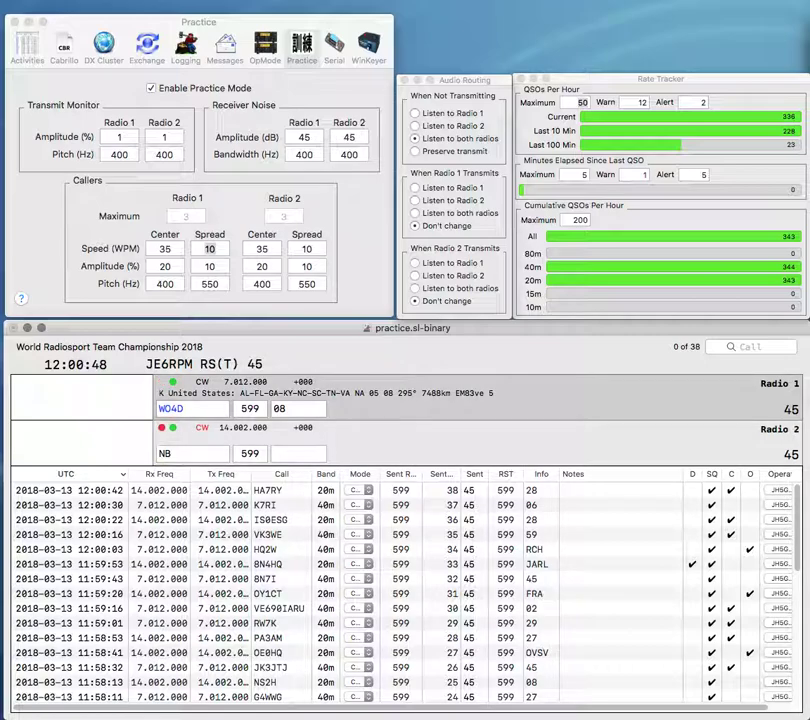
{"action": "key", "text": "Return"}
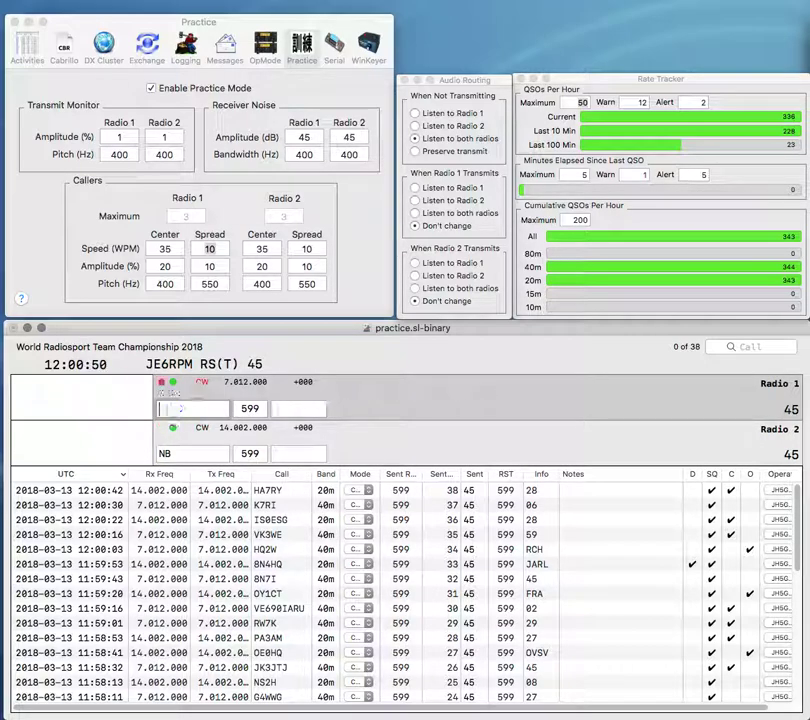
Step: Complete the Radio 2 call as PY1NB and send the report
{"action": "type", "text": "PY"}
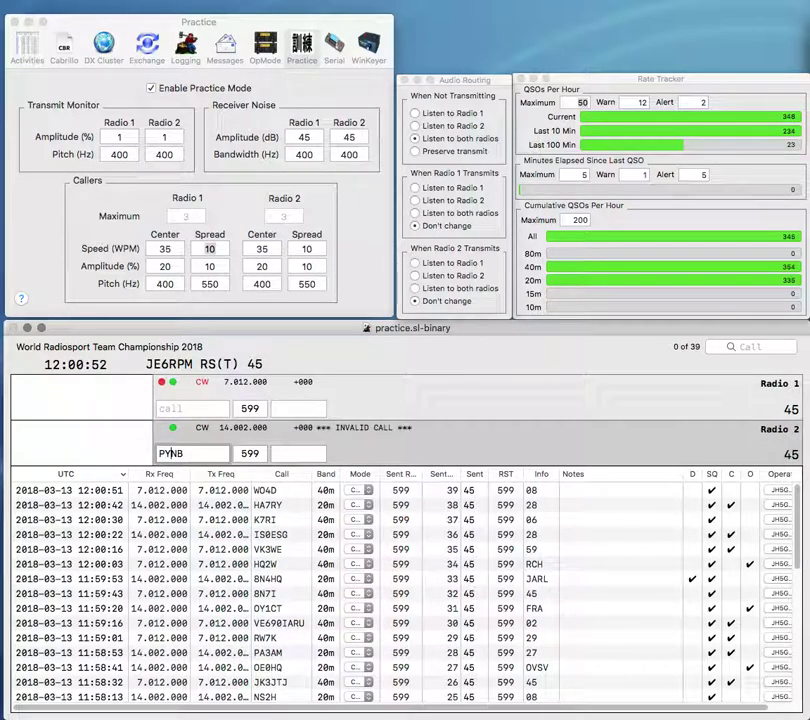
{"action": "type", "text": "1"}
{"action": "key", "text": "Return"}
Step: Send the partial call 3QJ on Radio 1 and log PY1NB on Radio 2 with exchange 15
{"action": "type", "text": "3QJ"}
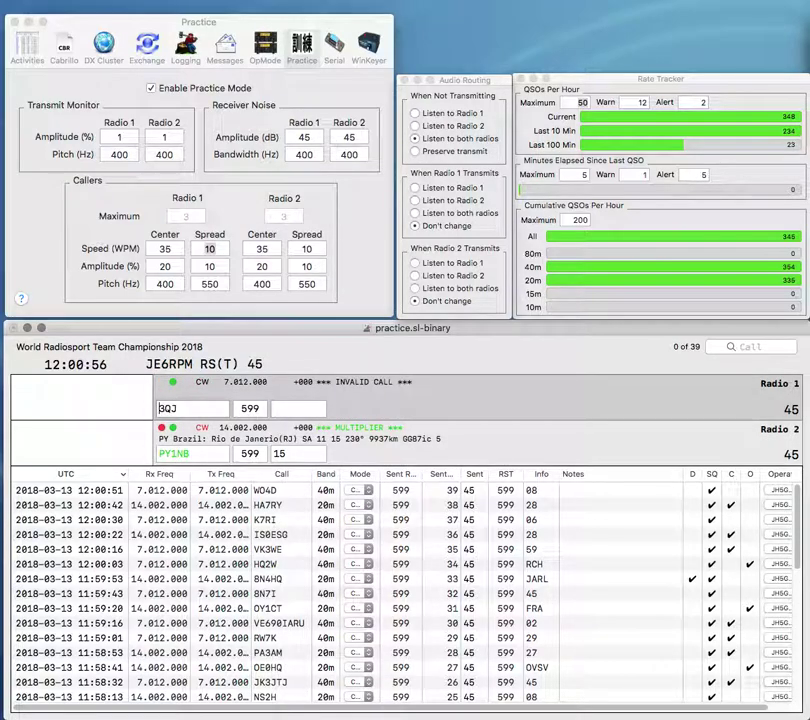
{"action": "key", "text": "Return"}
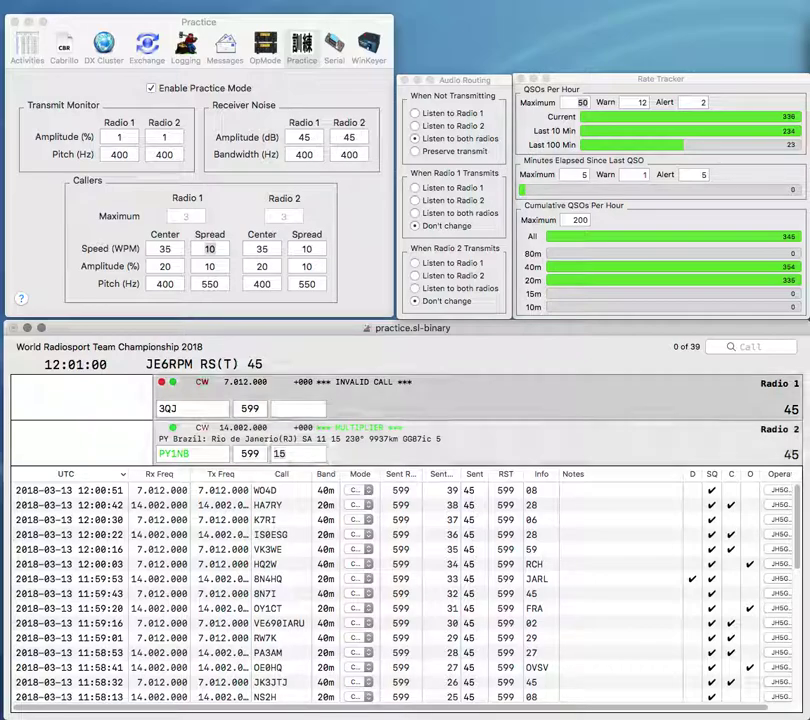
{"action": "key", "text": "Return"}
{"action": "type", "text": "RW"}
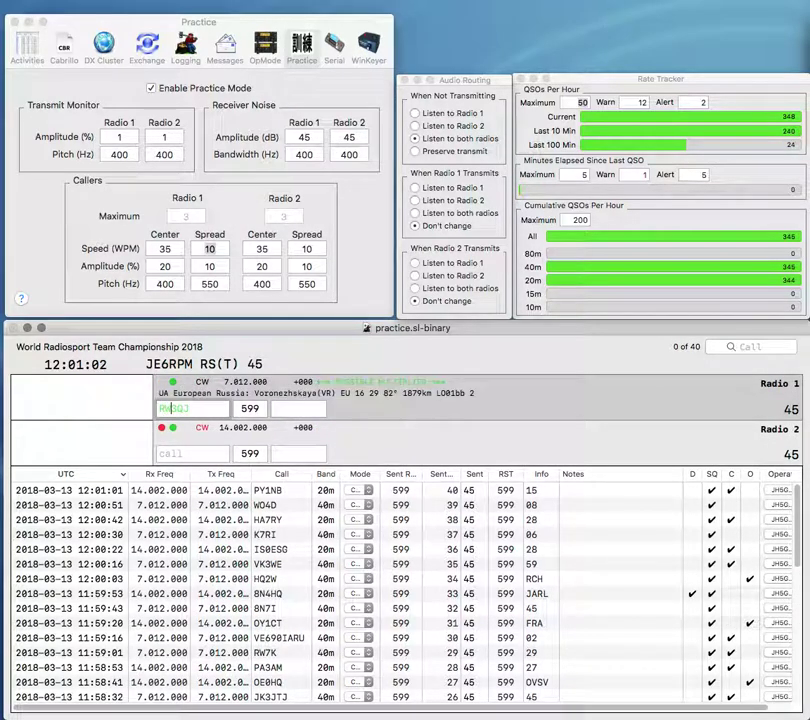
{"action": "type", "text": "29"}
{"action": "key", "text": "Return"}
{"action": "type", "text": "9M2G"}
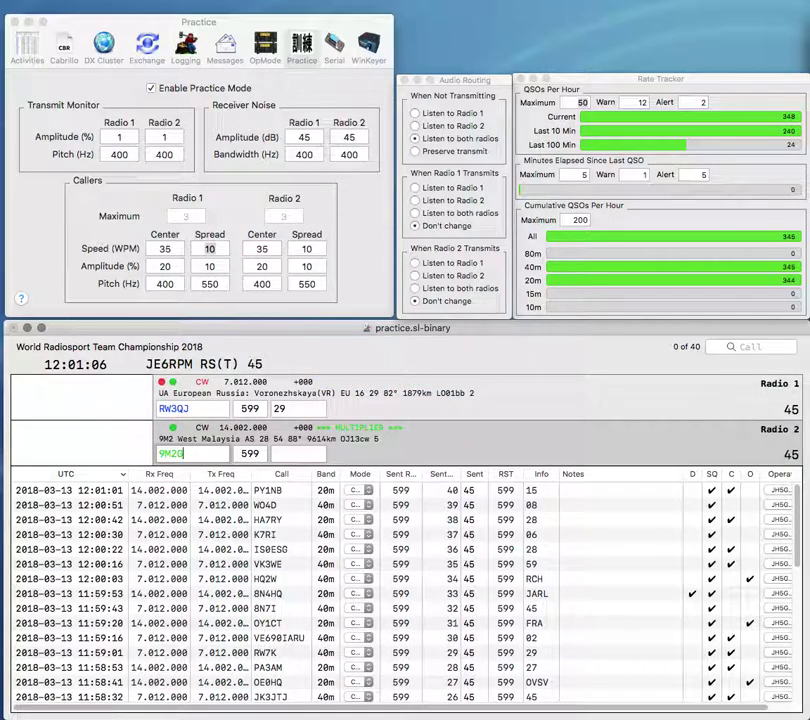
{"action": "type", "text": "ET"}
{"action": "key", "text": "Return"}
{"action": "type", "text": "54"}
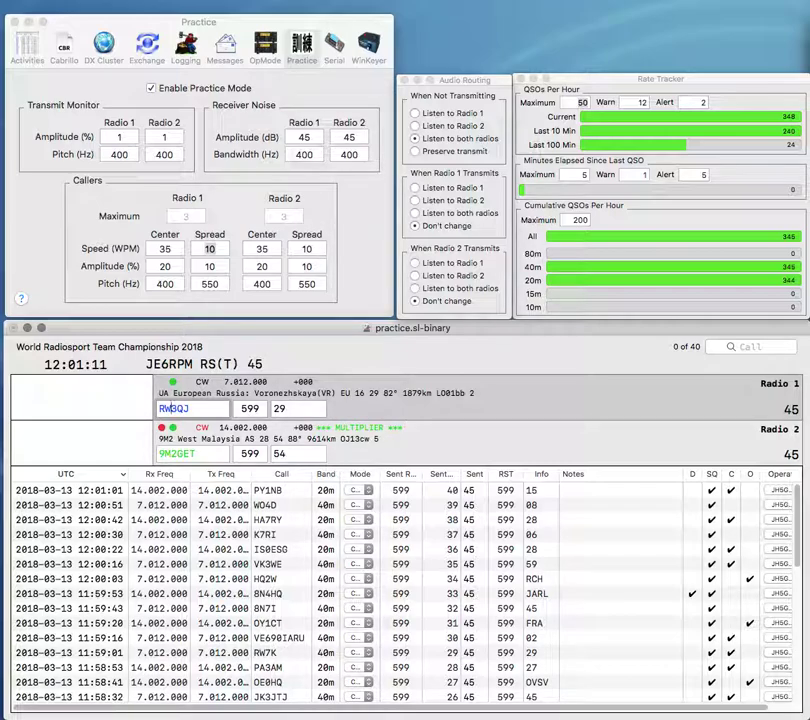
{"action": "key", "text": "Return"}
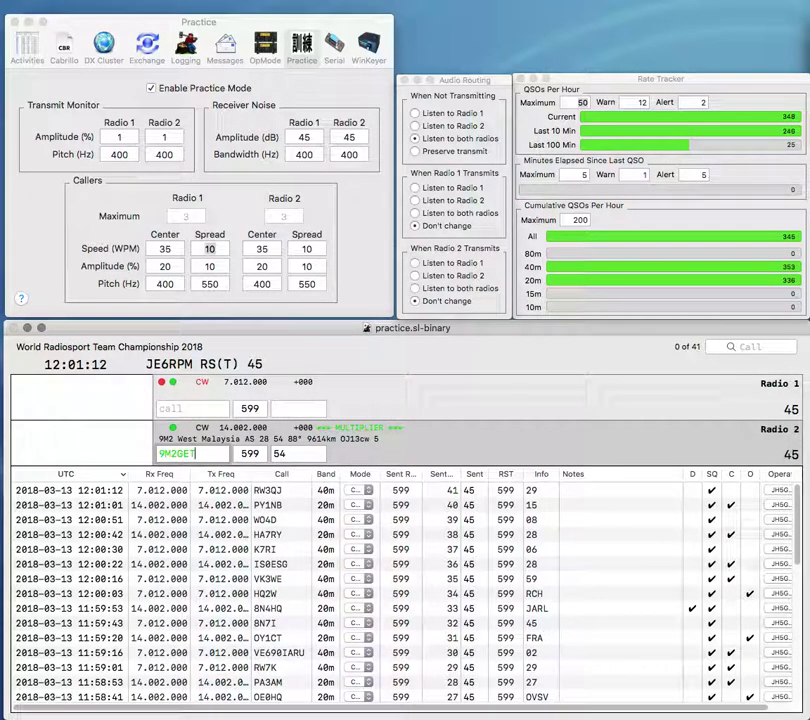
{"action": "key", "text": "Return"}
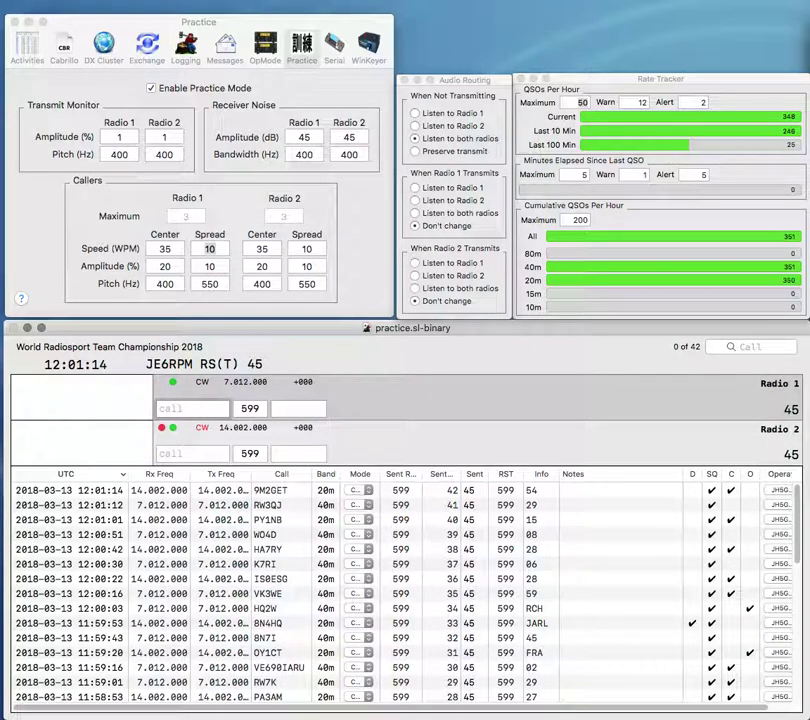
Step: Work LA6WDA on Radio 1 and log it with exchange 18, and send the partial call HA9 on Radio 2
{"action": "type", "text": "LA6WDX"}
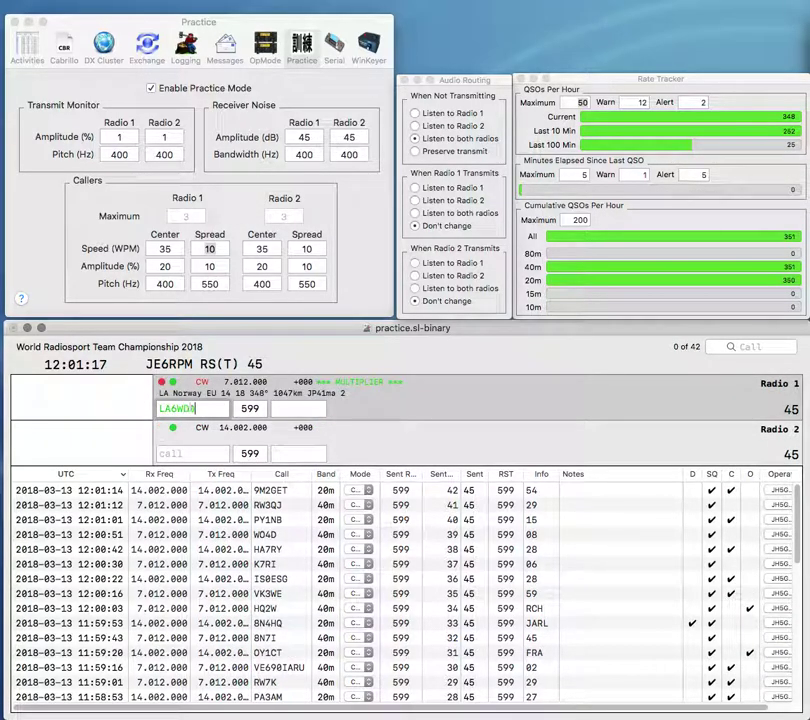
{"action": "key", "text": "Return"}
{"action": "type", "text": "H"}
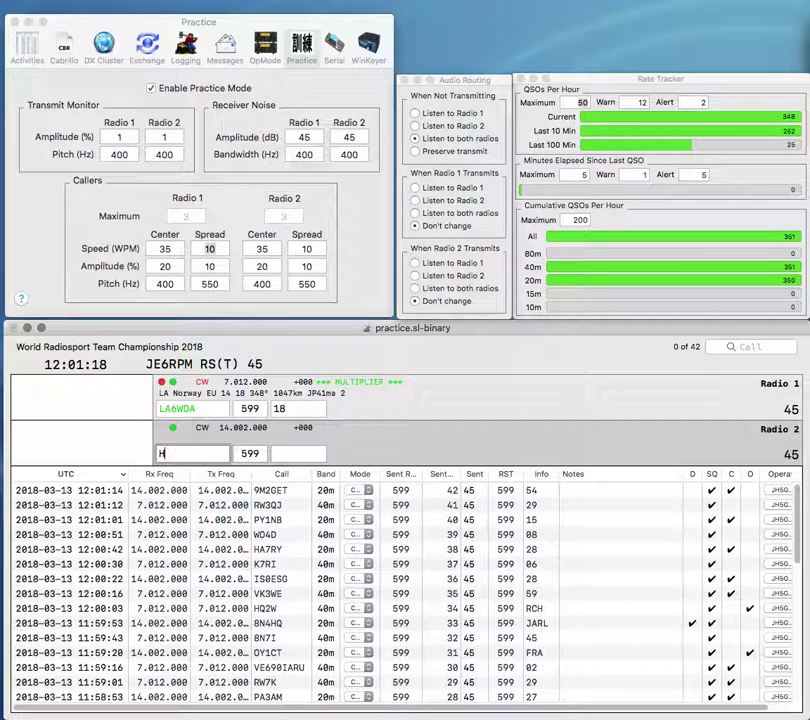
{"action": "type", "text": "A9R"}
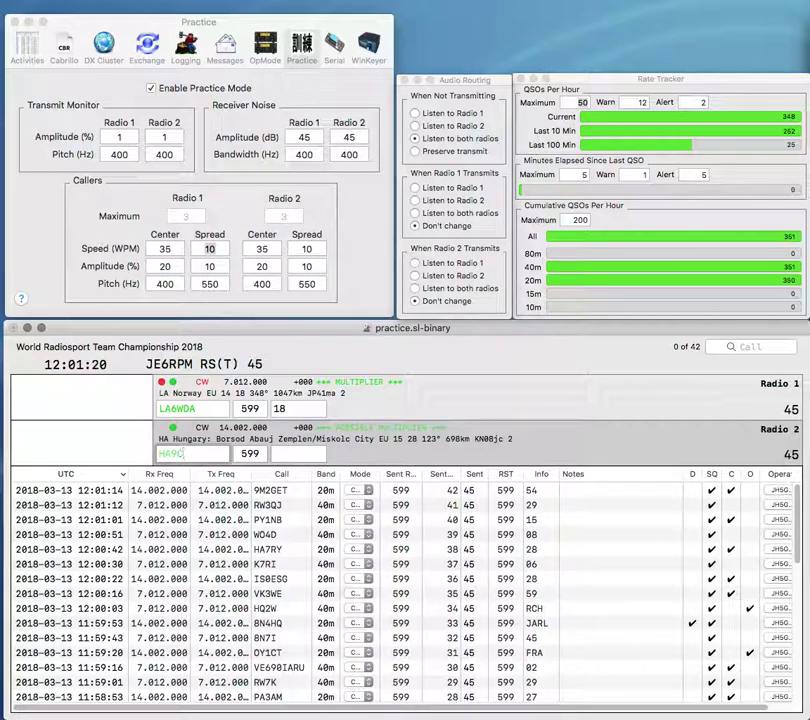
{"action": "key", "text": "BackSpace"}
{"action": "key", "text": "grave"}
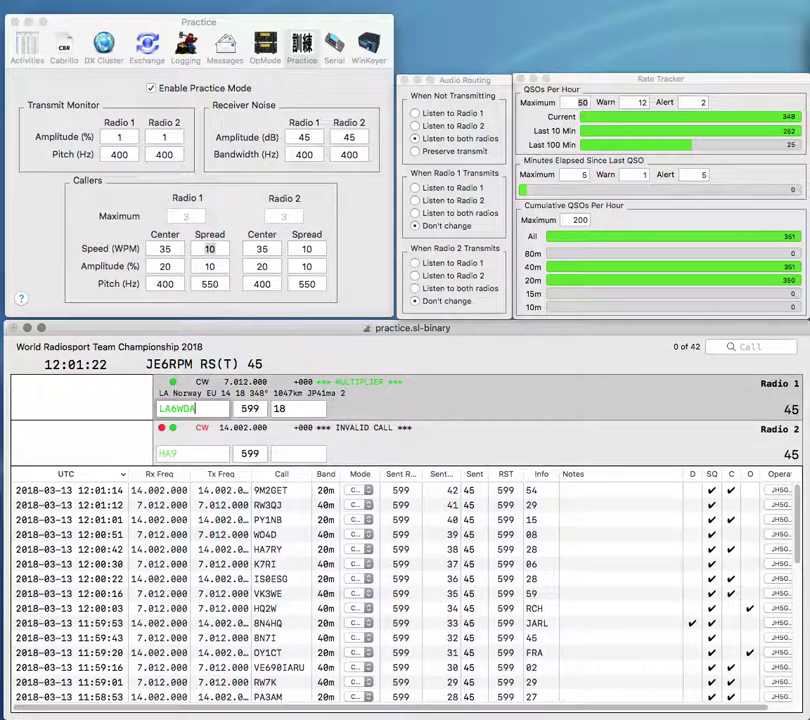
{"action": "key", "text": "Return"}
{"action": "key", "text": "grave"}
{"action": "type", "text": "A"}
{"action": "key", "text": "space"}
{"action": "type", "text": "28"}
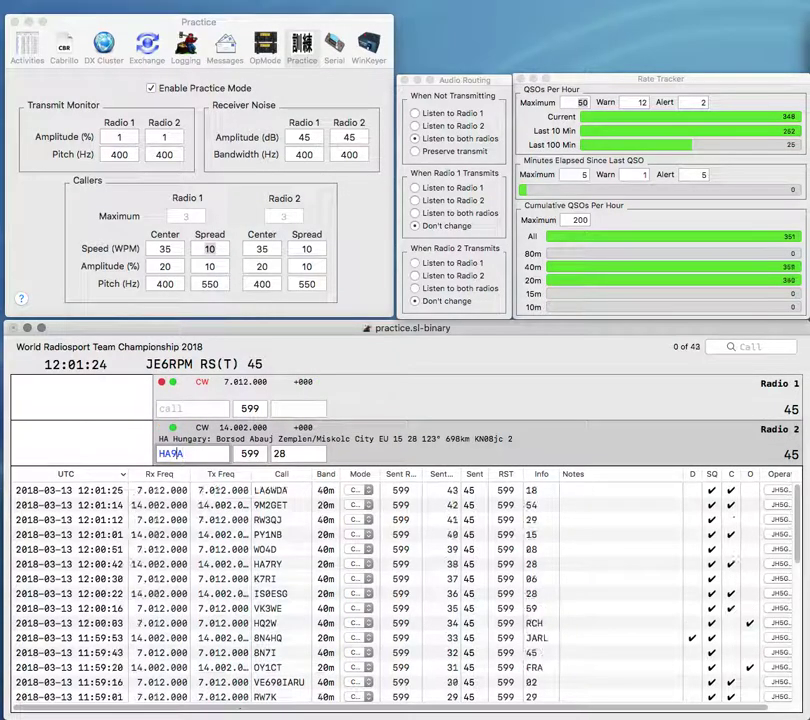
{"action": "key", "text": "BackSpace"}
{"action": "type", "text": "B"}
{"action": "key", "text": "Right"}
{"action": "type", "text": "LC"}
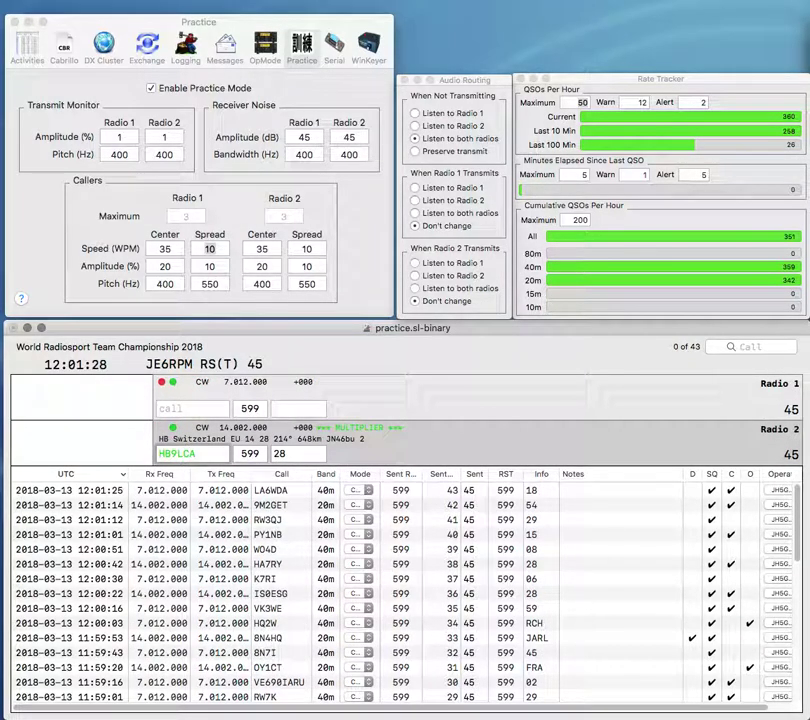
{"action": "key", "text": "backslash"}
{"action": "key", "text": "F1"}
{"action": "key", "text": "Return"}
{"action": "type", "text": "HA"}
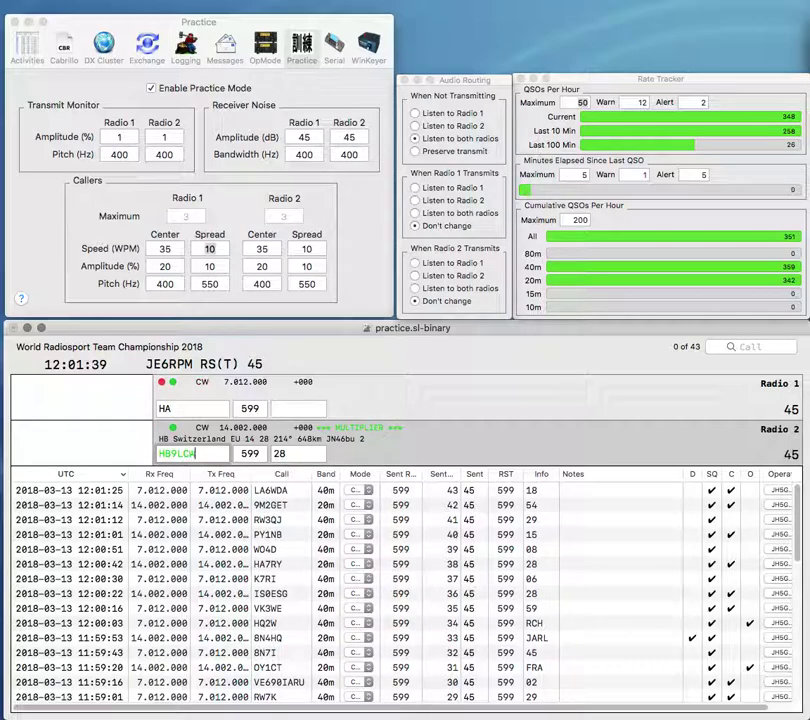
{"action": "type", "text": "M"}
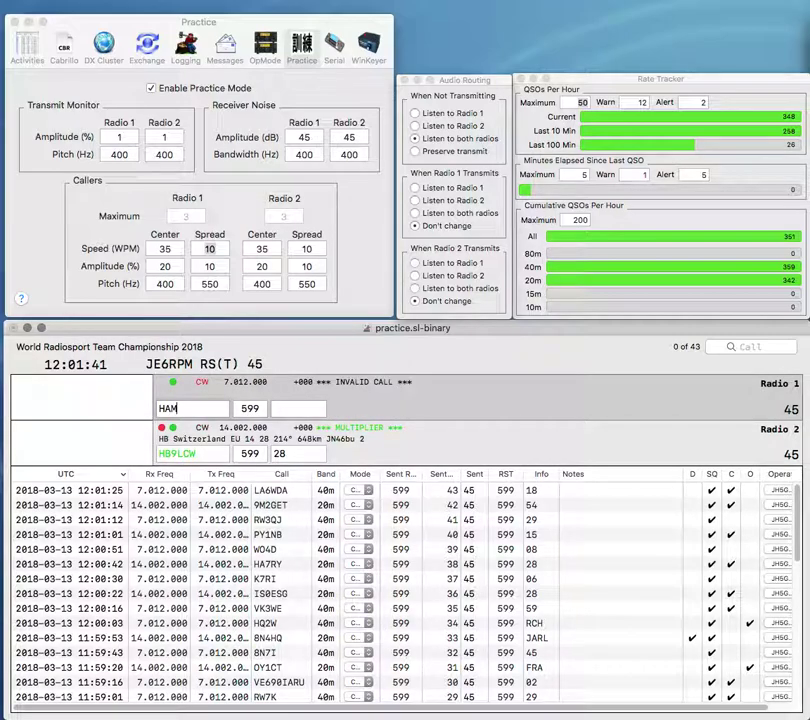
{"action": "key", "text": "Down"}
{"action": "key", "text": "Tab"}
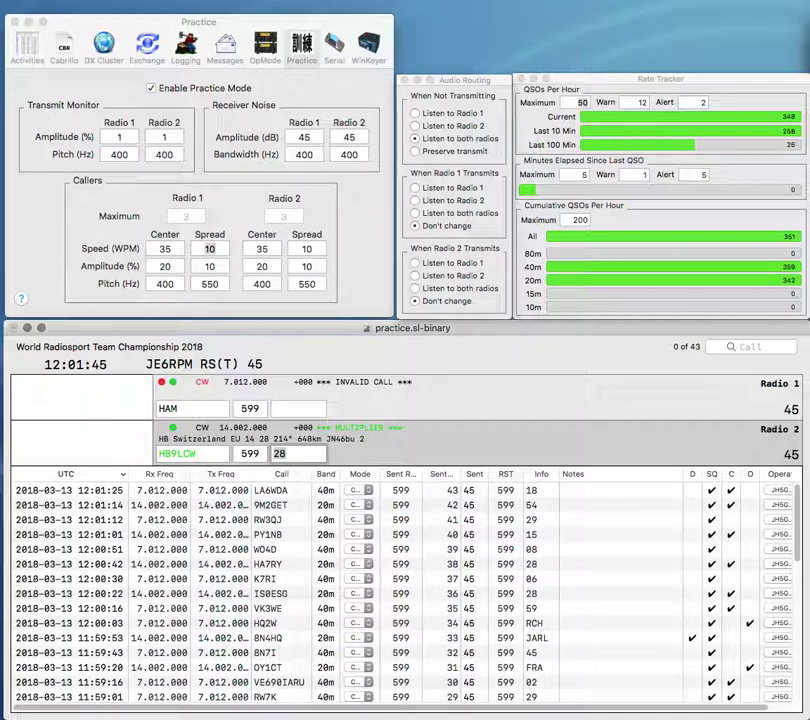
{"action": "key", "text": "Return"}
{"action": "type", "text": "V"}
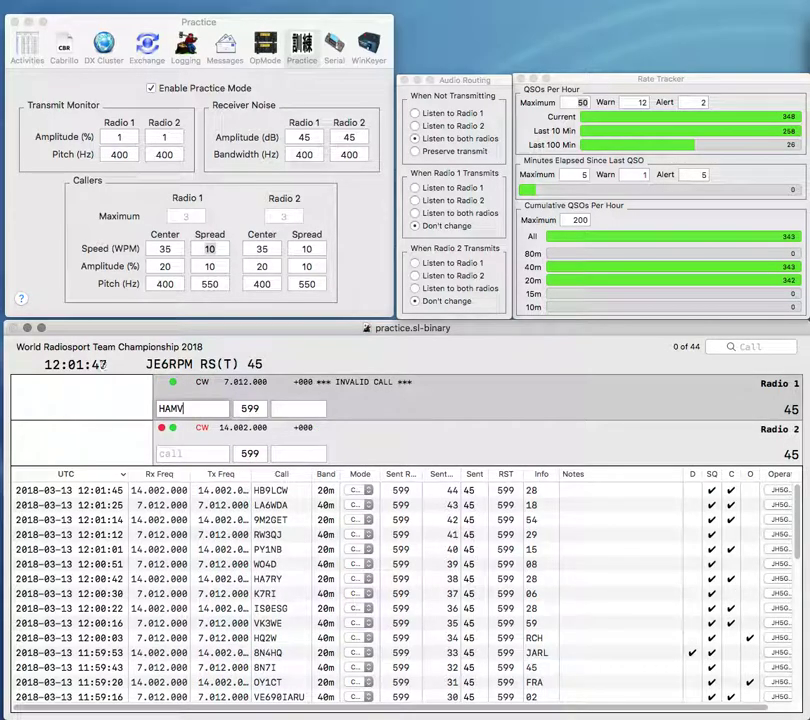
{"action": "type", "text": "P2M"}
{"action": "key", "text": "Home"}
{"action": "key", "text": "Delete"}
{"action": "key", "text": "Delete"}
{"action": "key", "text": "Delete"}
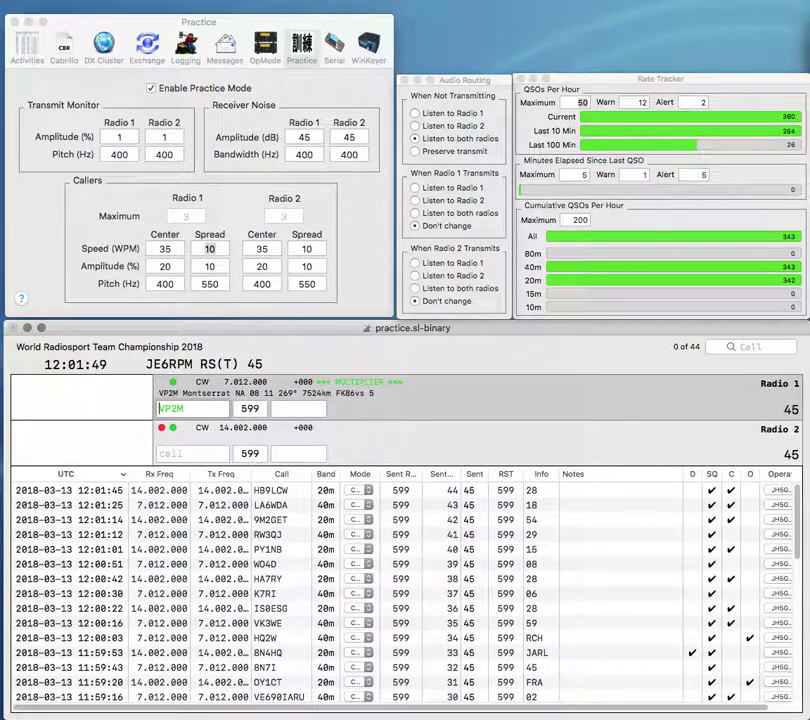
{"action": "key", "text": "Return"}
{"action": "type", "text": "TG8AA"}
{"action": "key", "text": "Return"}
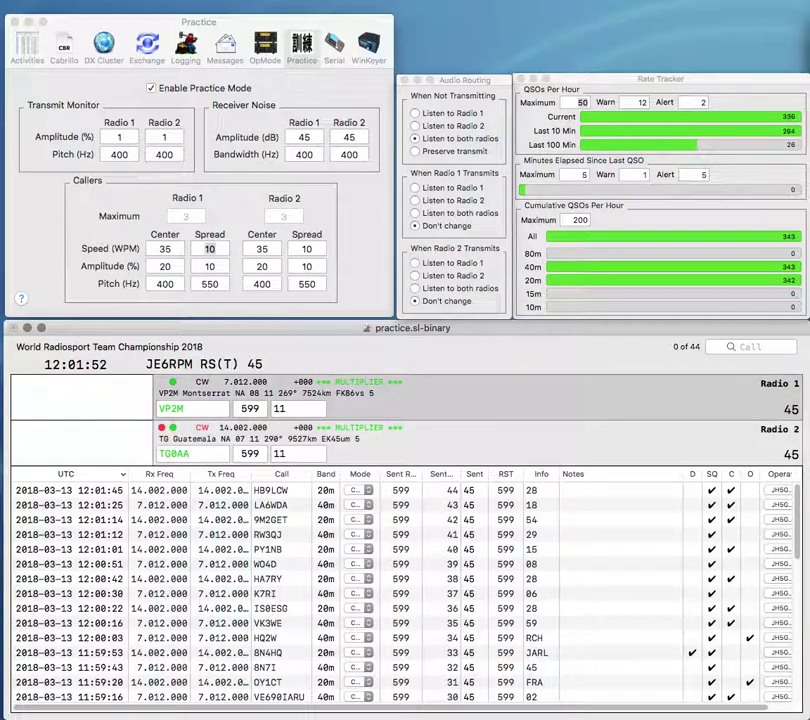
{"action": "type", "text": "MARS"}
{"action": "key", "text": "Return"}
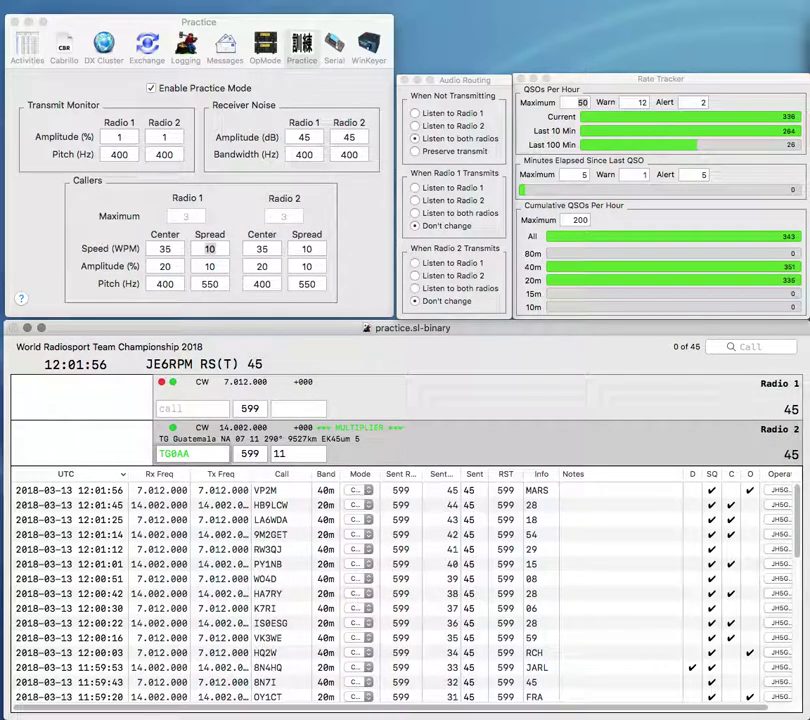
{"action": "type", "text": "CRAG"}
{"action": "key", "text": "Return"}
{"action": "type", "text": "EA"}
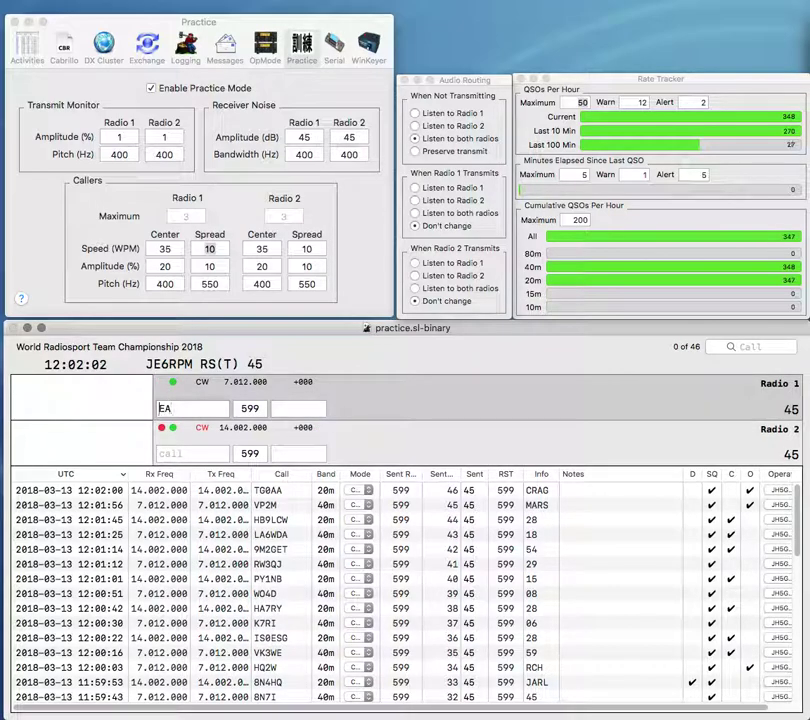
{"action": "key", "text": "Return"}
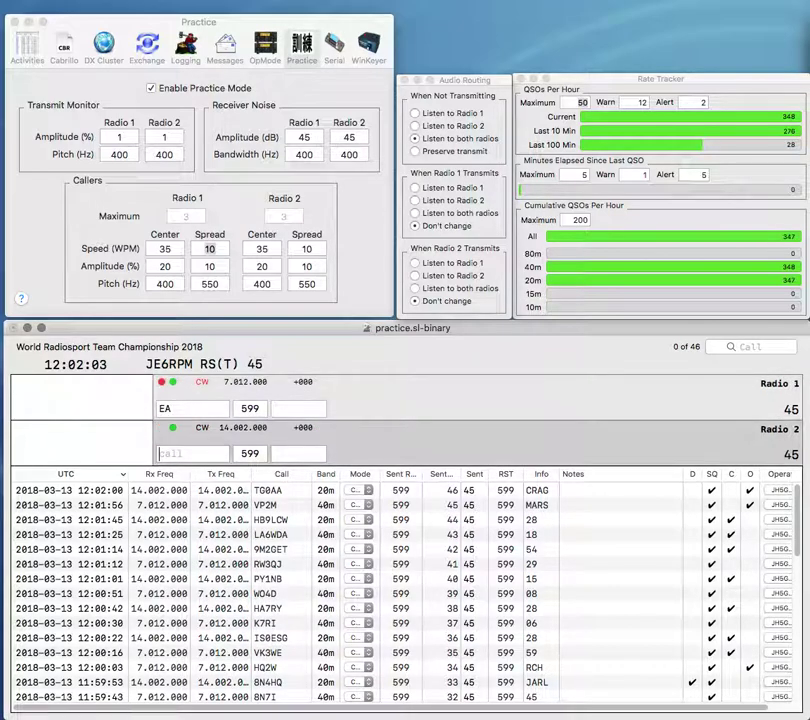
{"action": "type", "text": "KR8V"}
{"action": "key", "text": "Return"}
Step: Complete the Radio 1 call as UT5EA and send it, and log KR8V with exchange 08 and UT5EA with exchange 29
{"action": "type", "text": "AUT5"}
{"action": "key", "text": "Left"}
{"action": "key", "text": "Left"}
{"action": "key", "text": "Left"}
{"action": "key", "text": "BackSpace"}
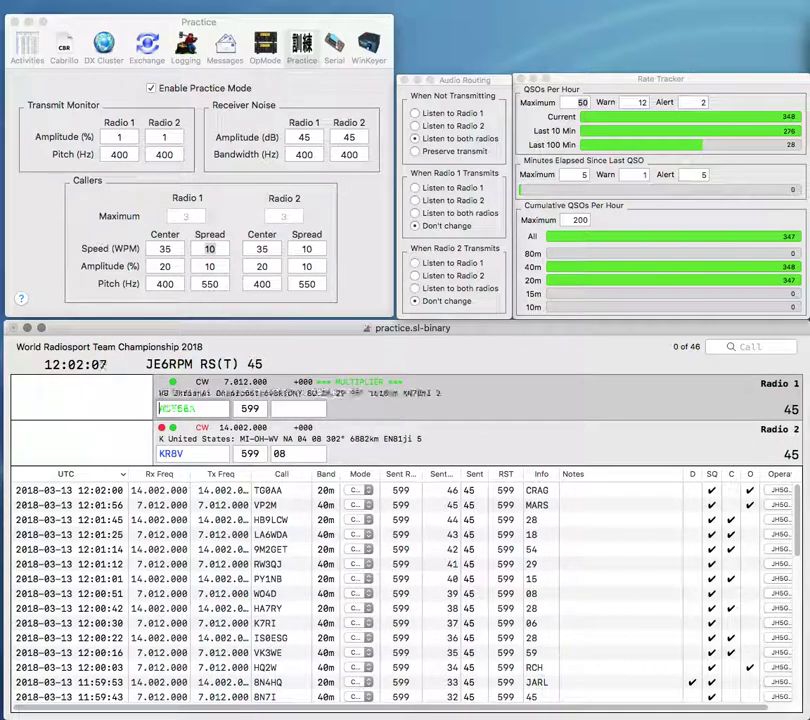
{"action": "key", "text": "Return"}
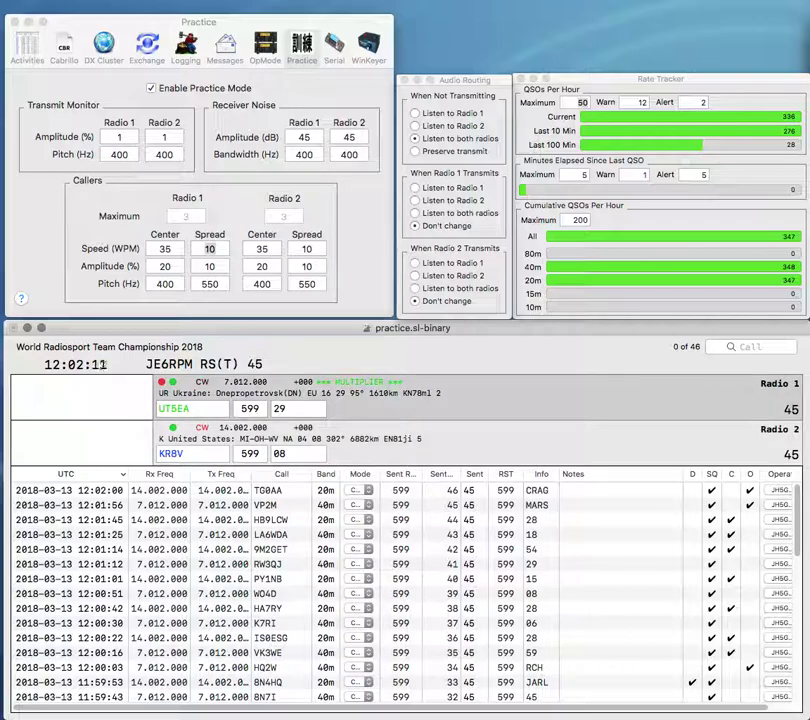
{"action": "key", "text": "Return"}
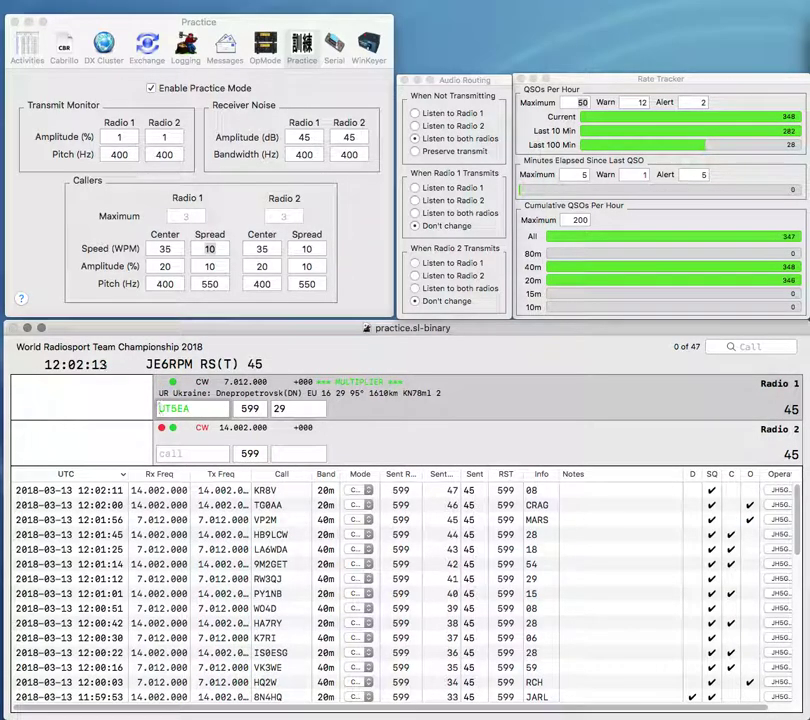
{"action": "key", "text": "Return"}
Step: Send the partial call VC on Radio 2 and the partial call XR4 on Radio 1
{"action": "type", "text": "VC"}
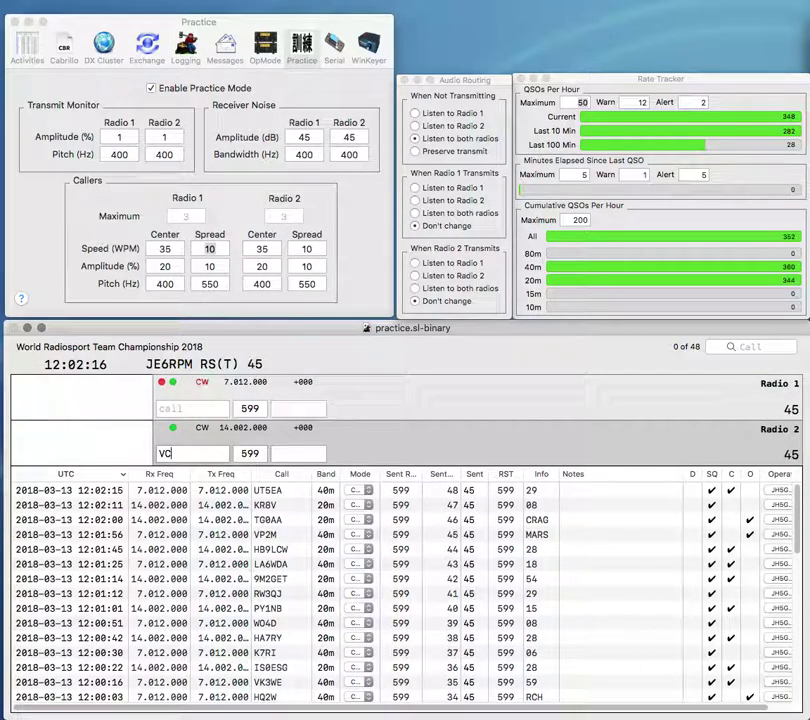
{"action": "type", "text": "XR"}
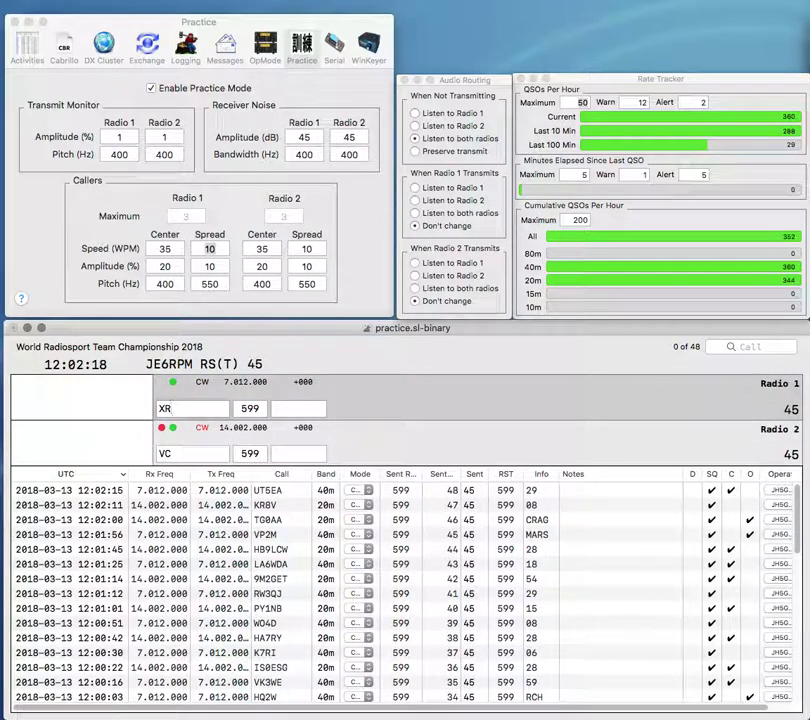
{"action": "type", "text": "4Q"}
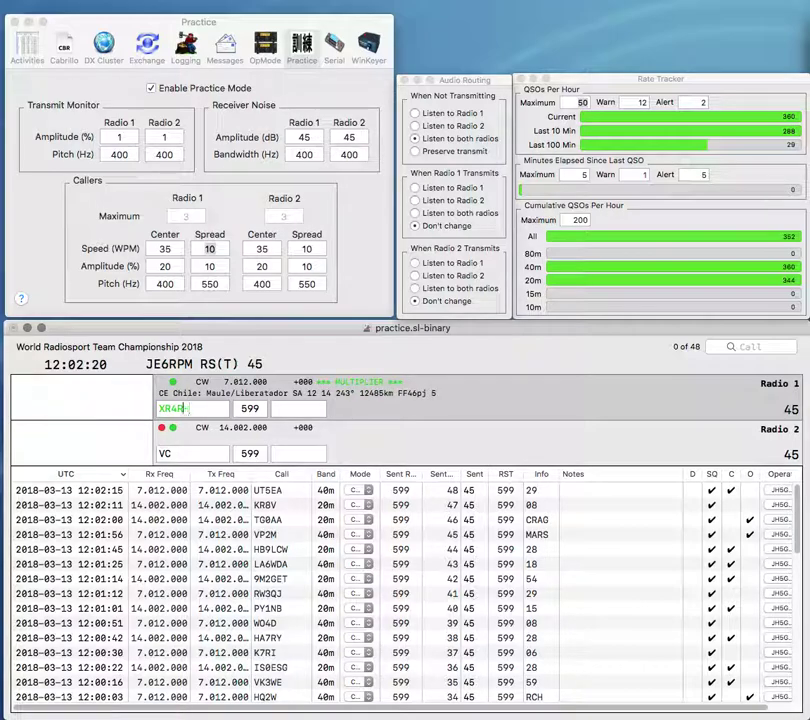
{"action": "key", "text": "BackSpace"}
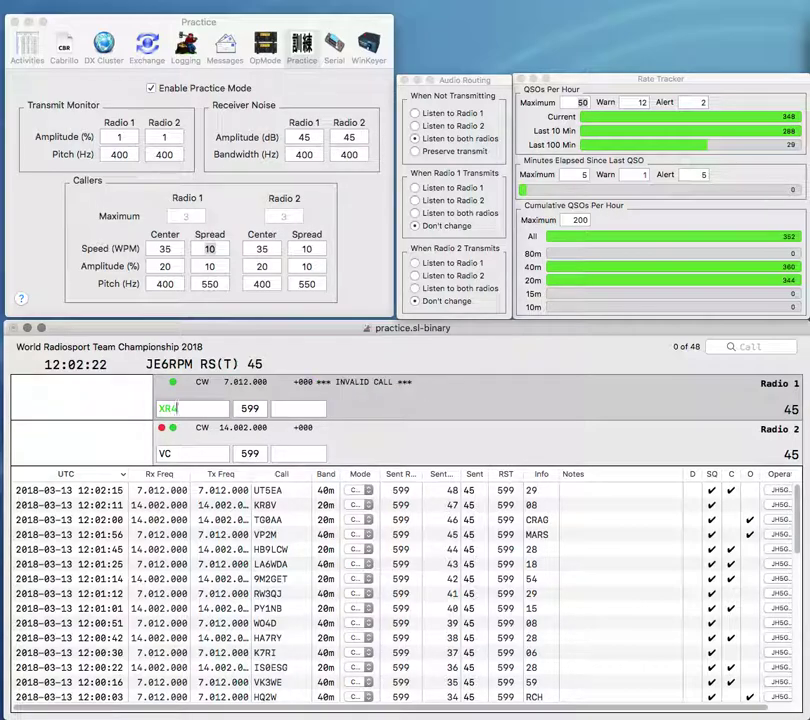
{"action": "key", "text": "grave"}
{"action": "key", "text": "grave"}
{"action": "key", "text": "Return"}
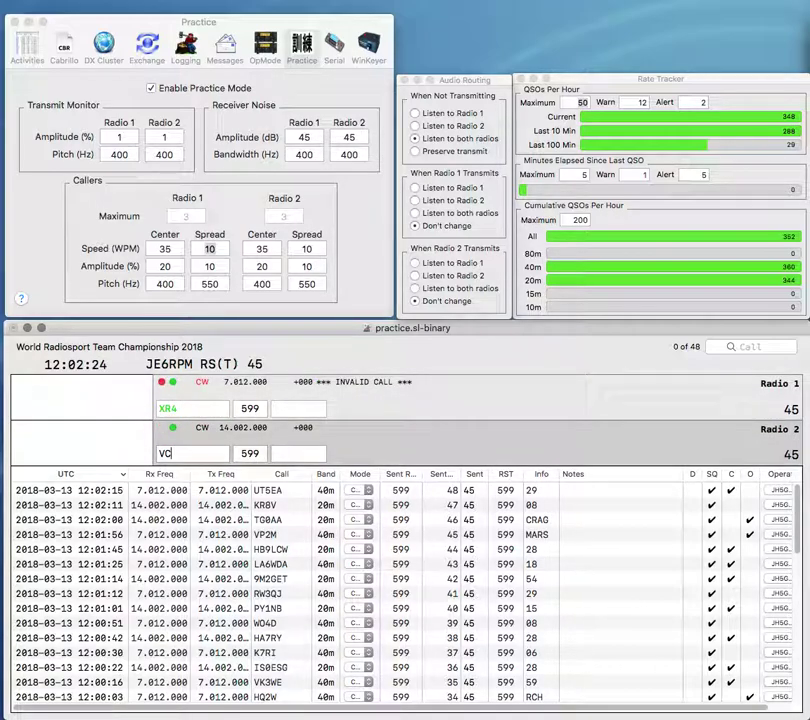
Step: Complete the Radio 2 call as VC3W/2, and change the Radio 1 call to XR3HQ and send the report
{"action": "type", "text": "3W/2"}
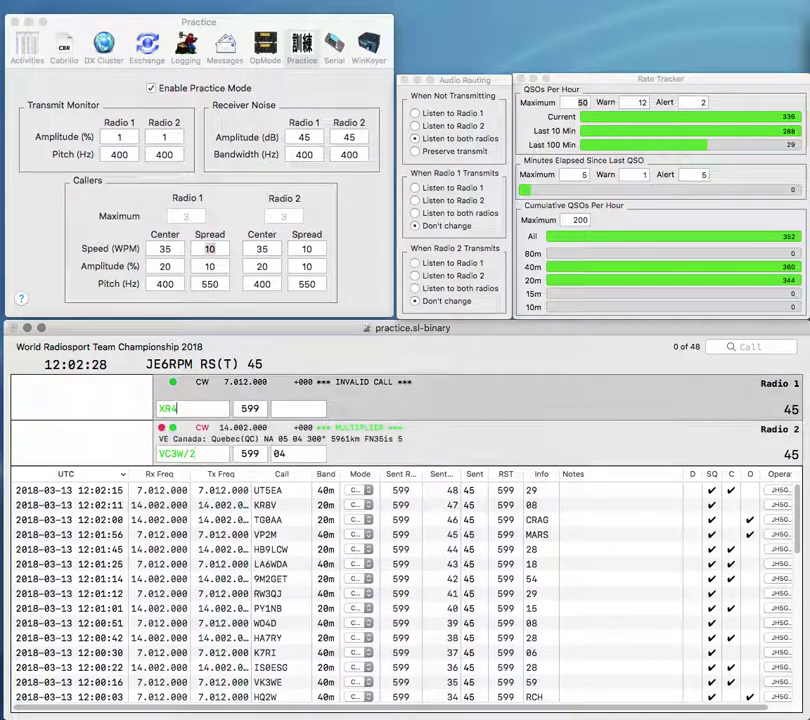
{"action": "key", "text": "grave"}
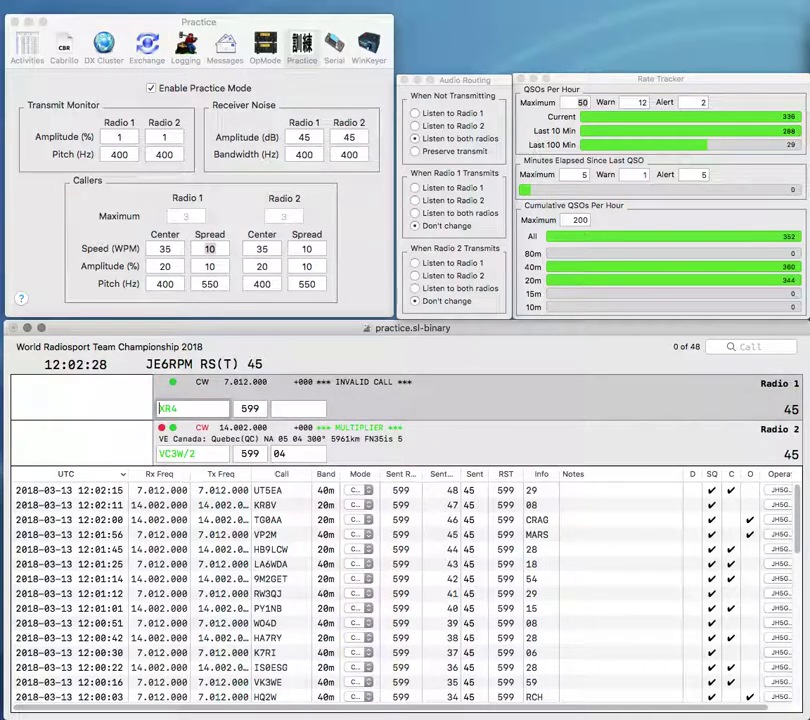
{"action": "key", "text": "BackSpace"}
{"action": "type", "text": "3HQ"}
{"action": "key", "text": "Return"}
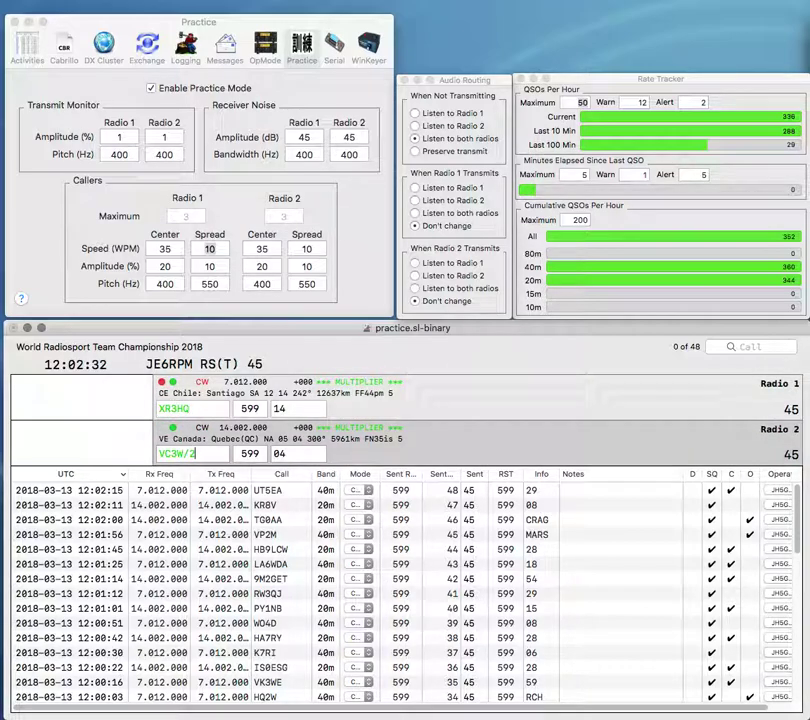
{"action": "key", "text": "grave"}
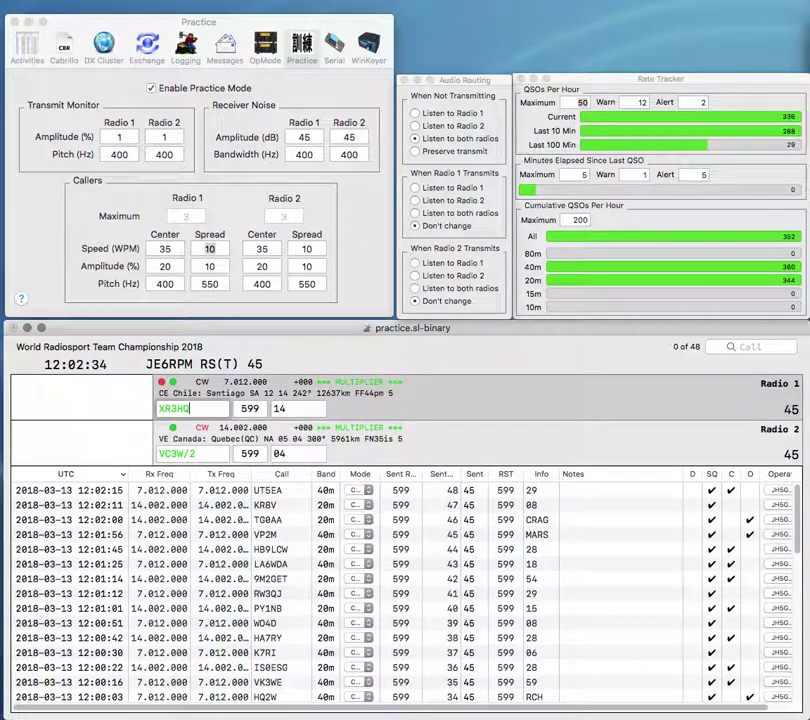
Step: Log VC3W/2 with exchange 04 on Radio 2 and XR3HQ with exchange RCCH on Radio 1
{"action": "key", "text": "Tab"}
{"action": "type", "text": "C"}
{"action": "key", "text": "BackSpace"}
{"action": "type", "text": "R"}
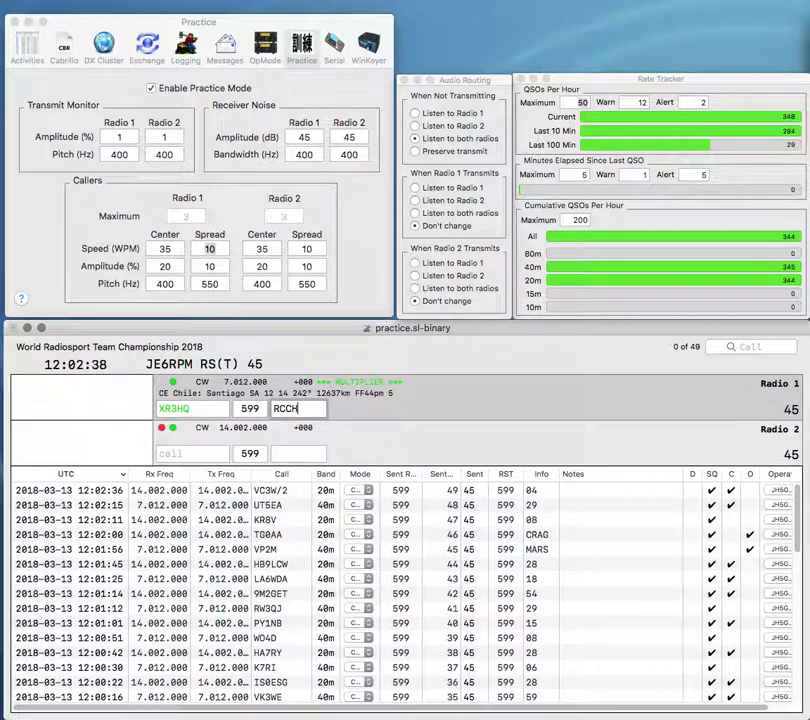
{"action": "type", "text": "CCH"}
{"action": "key", "text": "Return"}
{"action": "type", "text": "K"}
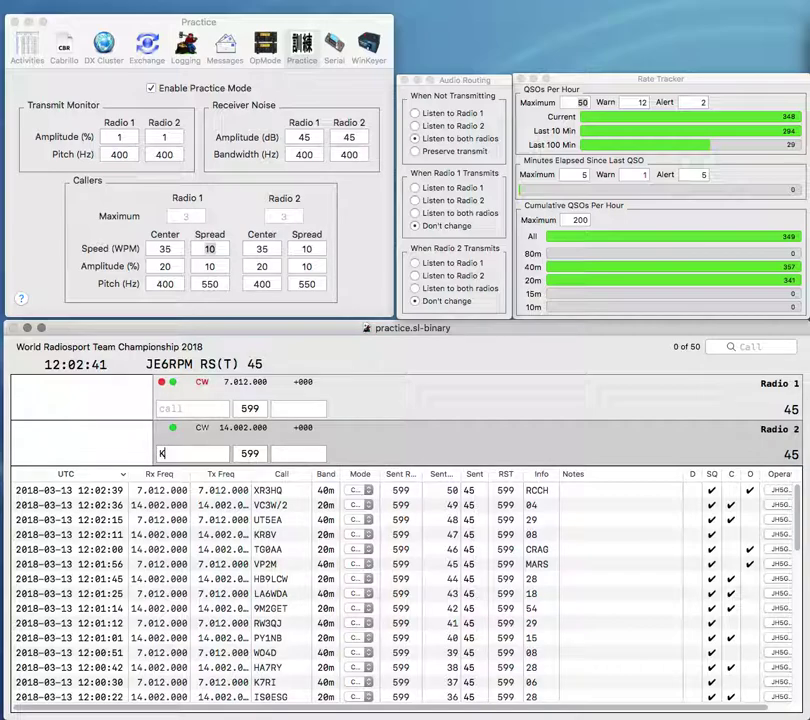
{"action": "key", "text": "Return"}
{"action": "type", "text": "DL"}
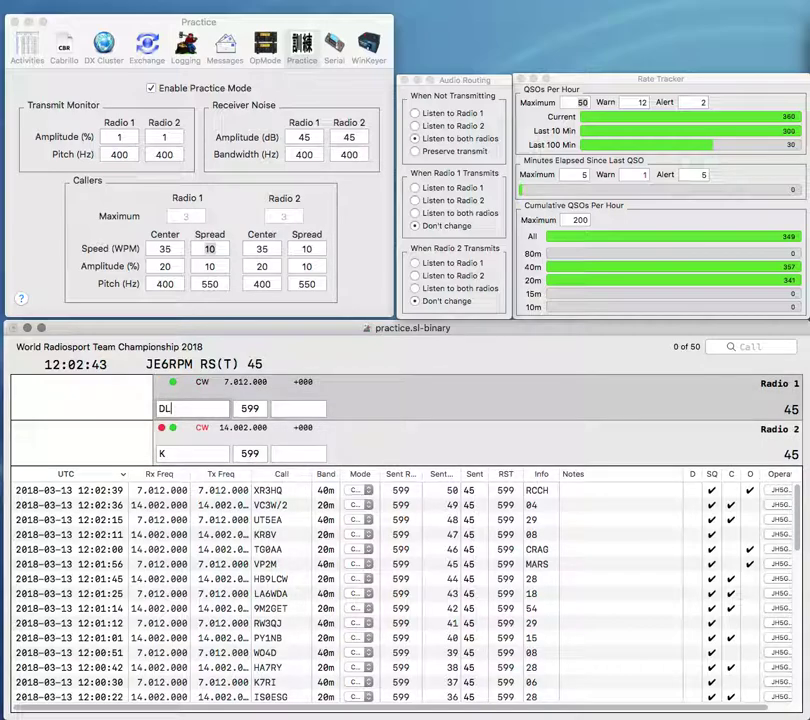
{"action": "type", "text": "0KCE"}
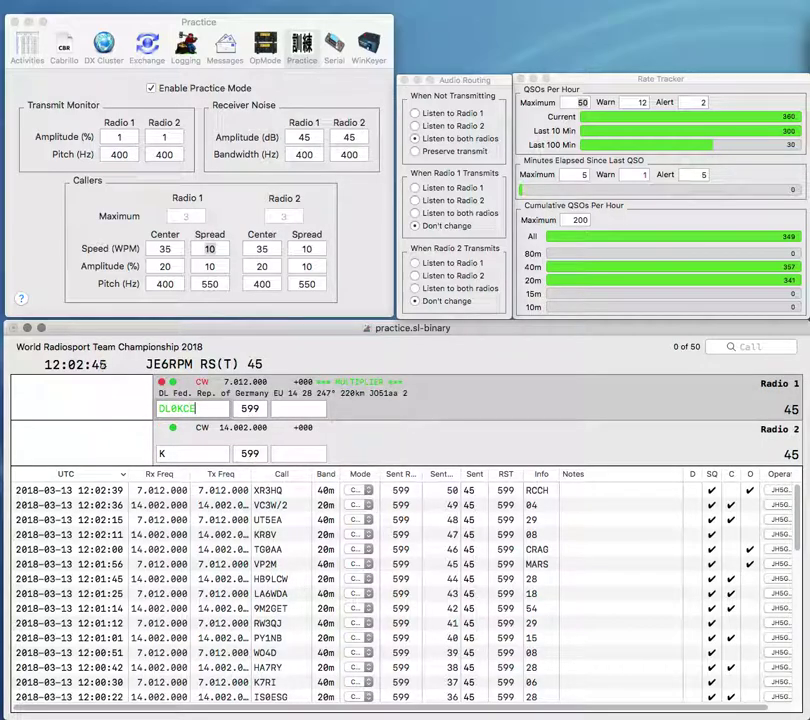
{"action": "key", "text": "Return"}
Step: Try the partial call C on Radio 2 and clear it, and correct the Radio 1 call to DL9KCE
{"action": "type", "text": "C"}
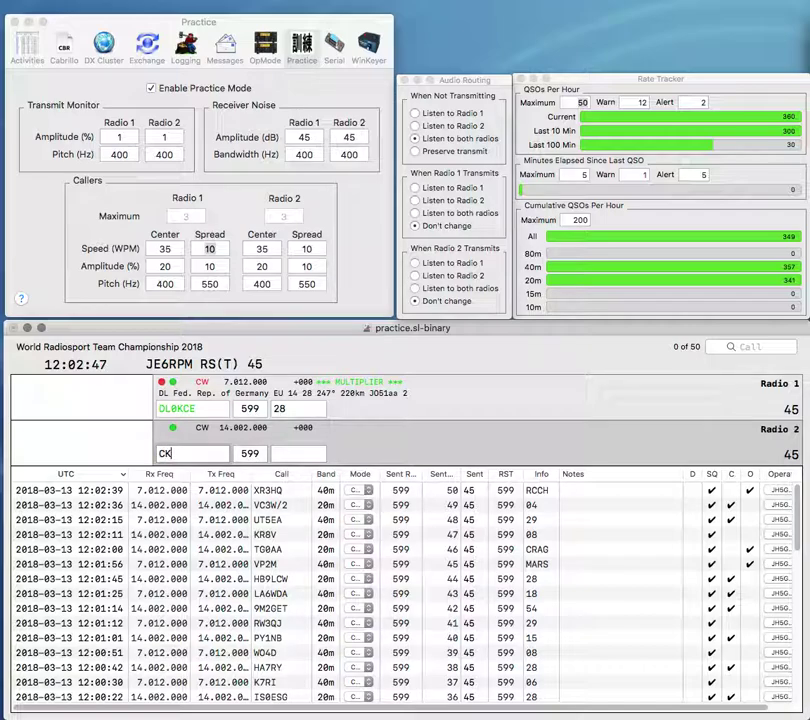
{"action": "key", "text": "Return"}
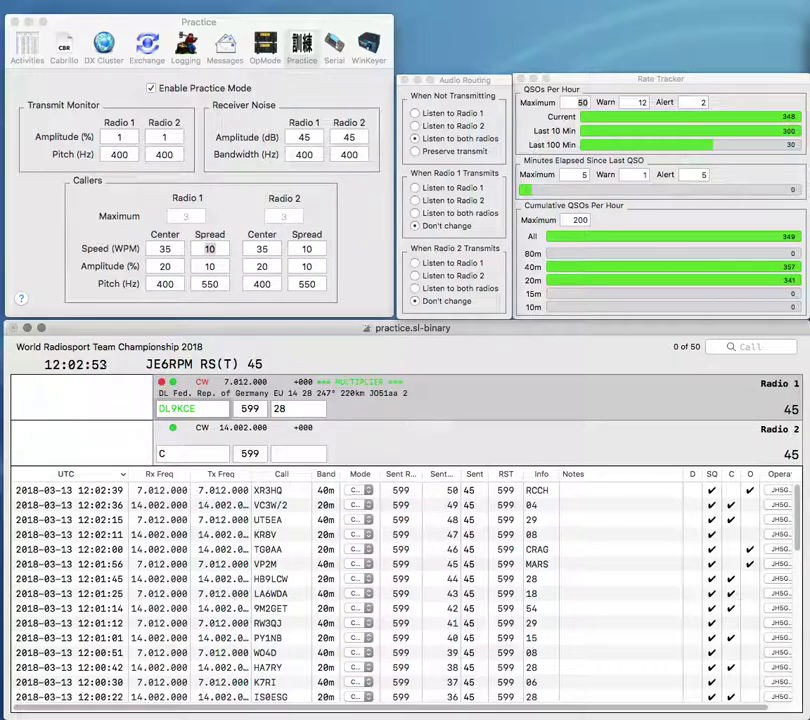
{"action": "key", "text": "Down"}
{"action": "key", "text": "BackSpace"}
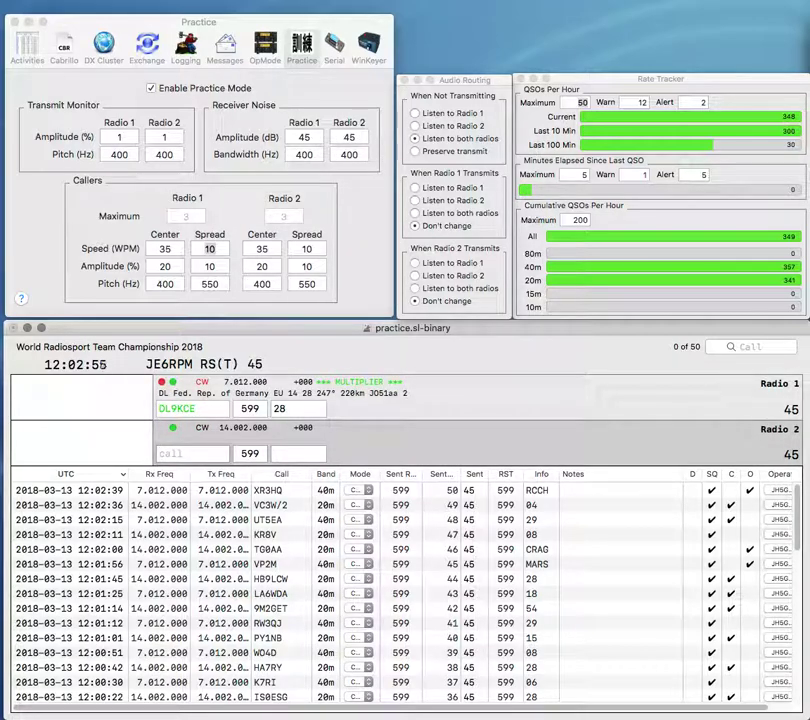
Step: Send the partial call KK on Radio 2, and log DL9KCE with exchange R1
{"action": "type", "text": "KK"}
{"action": "key", "text": "Return"}
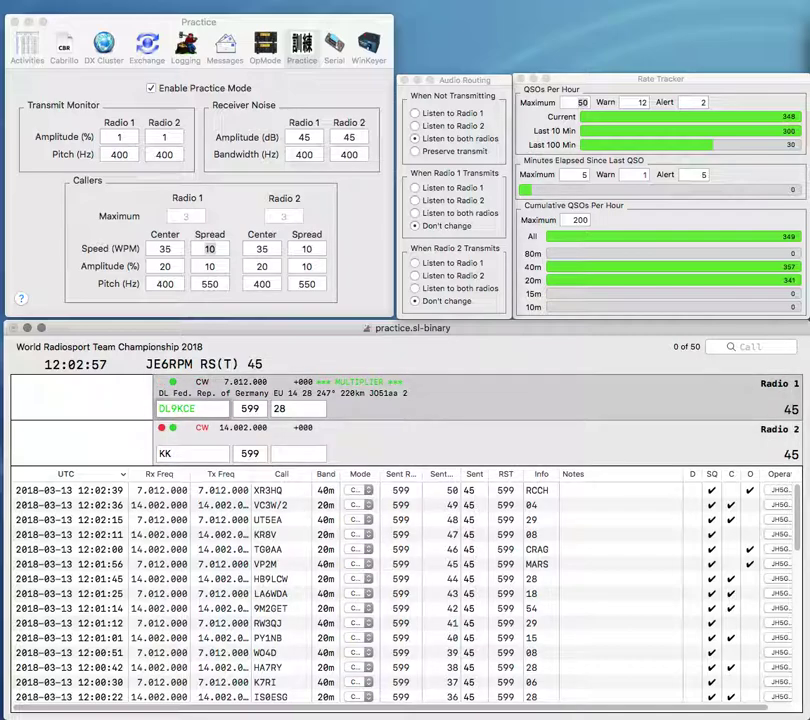
{"action": "type", "text": "R1"}
{"action": "key", "text": "Return"}
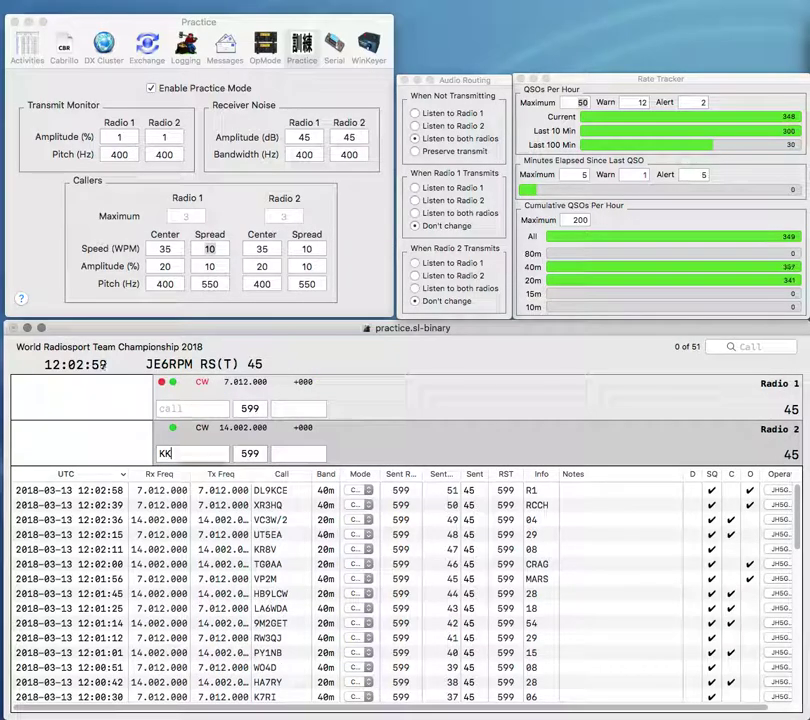
Step: Replace the Radio 2 partial call with Y and send it, and enter VK3WI on Radio 1 and send the report
{"action": "key", "text": "BackSpace"}
{"action": "key", "text": "BackSpace"}
{"action": "type", "text": "Y"}
{"action": "key", "text": "Return"}
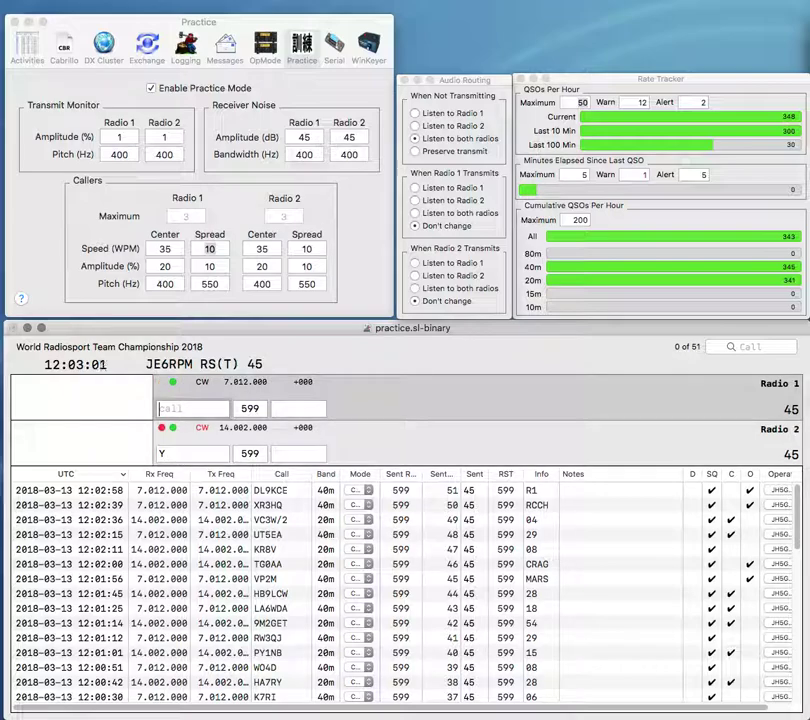
{"action": "type", "text": "VK3WI"}
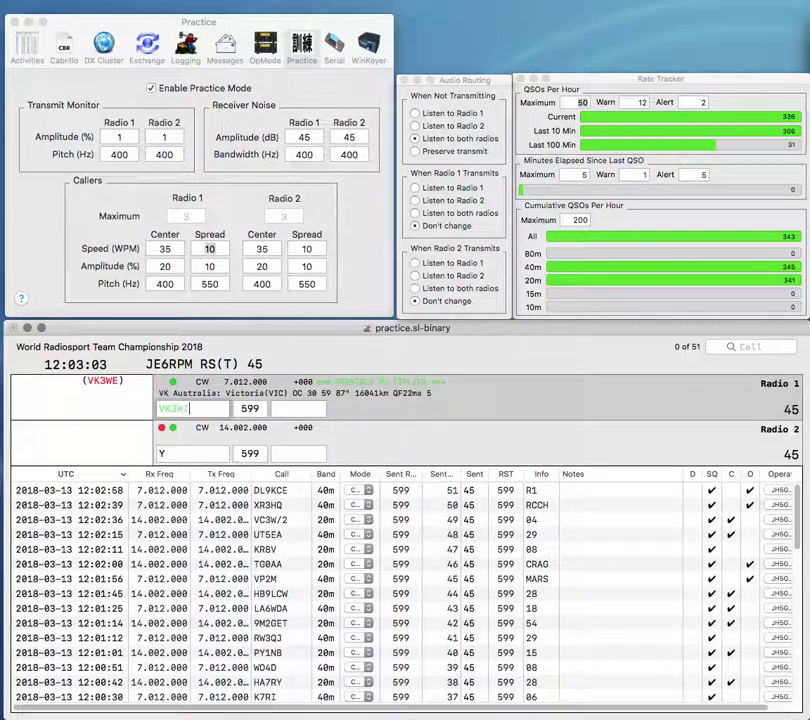
{"action": "key", "text": "Return"}
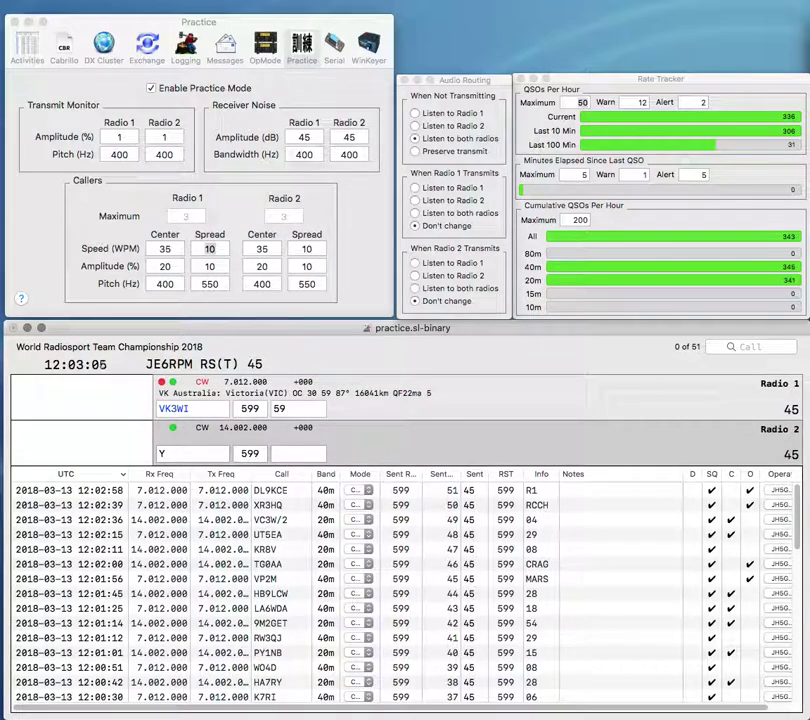
Step: Send the partial call R on Radio 2, and log VK3WI with exchange WIA
{"action": "type", "text": "R"}
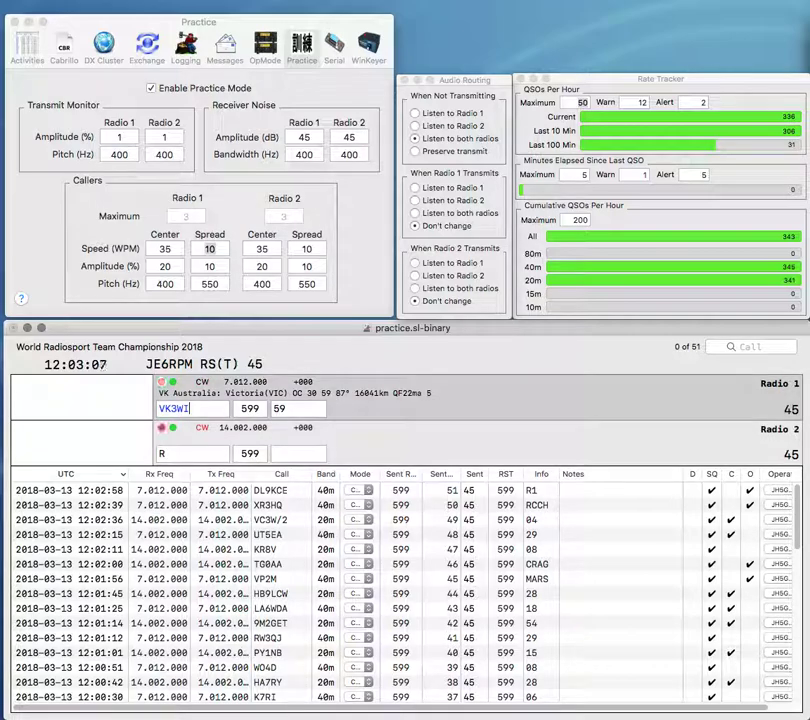
{"action": "key", "text": "Return"}
{"action": "type", "text": "WIA"}
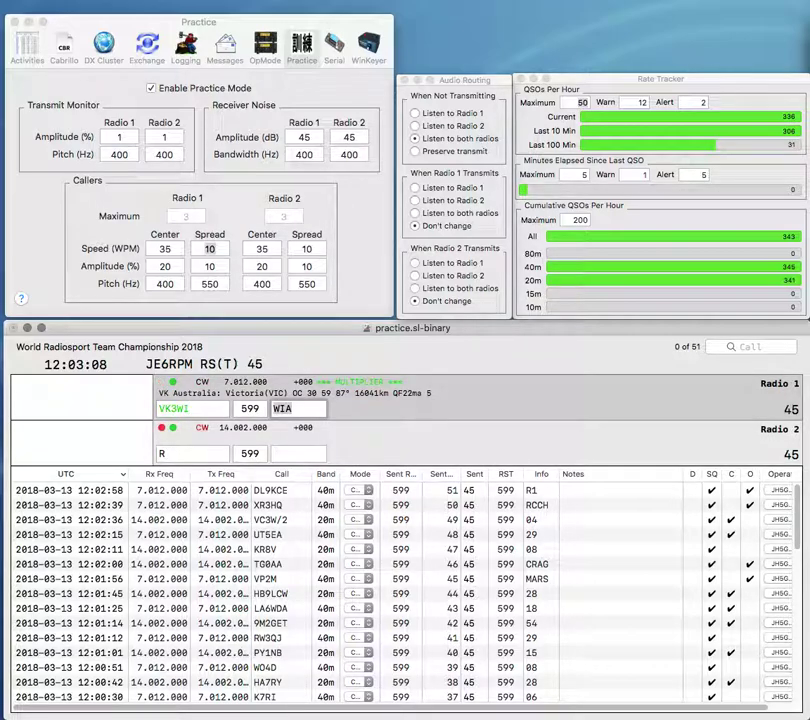
{"action": "key", "text": "Return"}
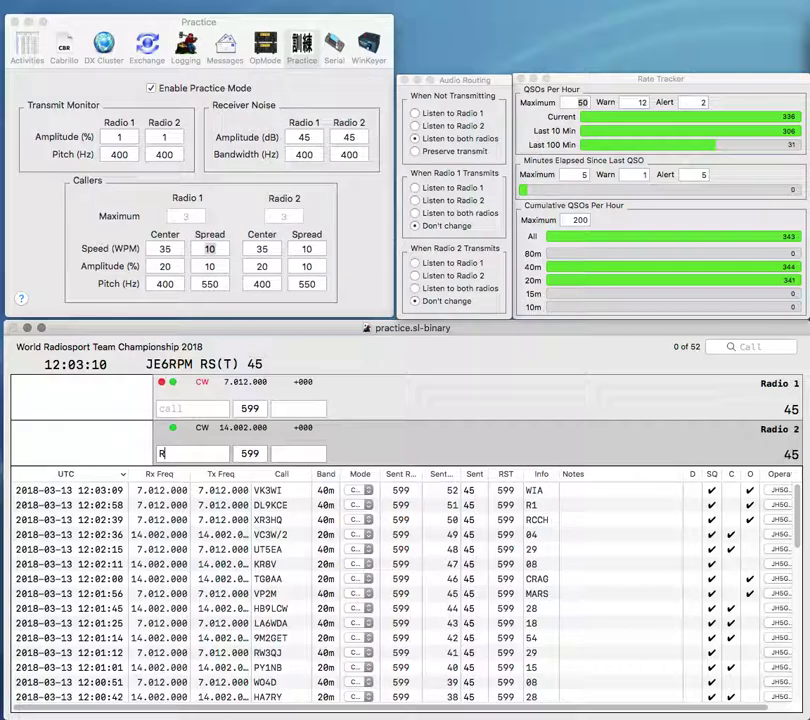
{"action": "key", "text": "BackSpace"}
{"action": "type", "text": "8"}
{"action": "key", "text": "Return"}
{"action": "type", "text": "KC8TQ"}
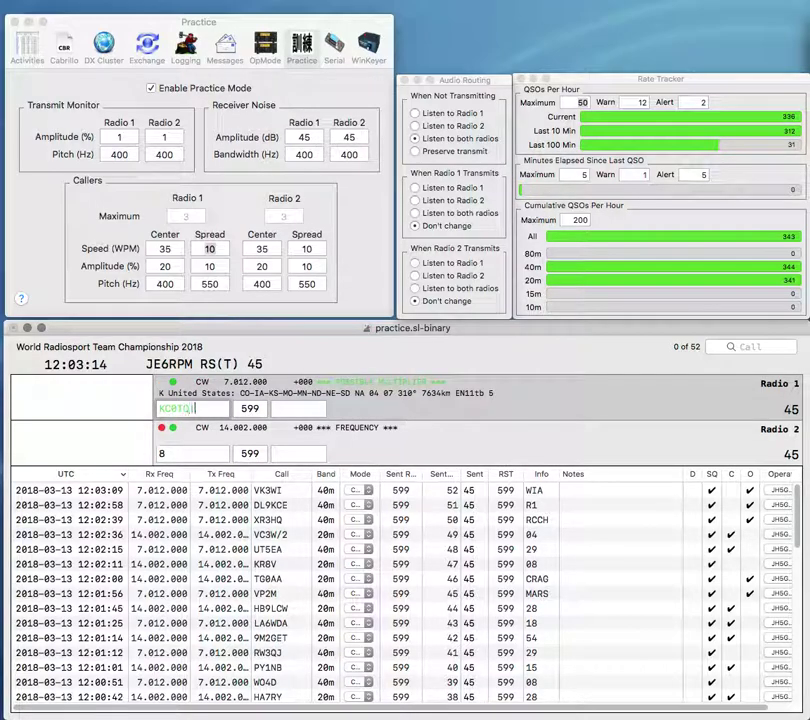
{"action": "type", "text": "T"}
{"action": "key", "text": "Return"}
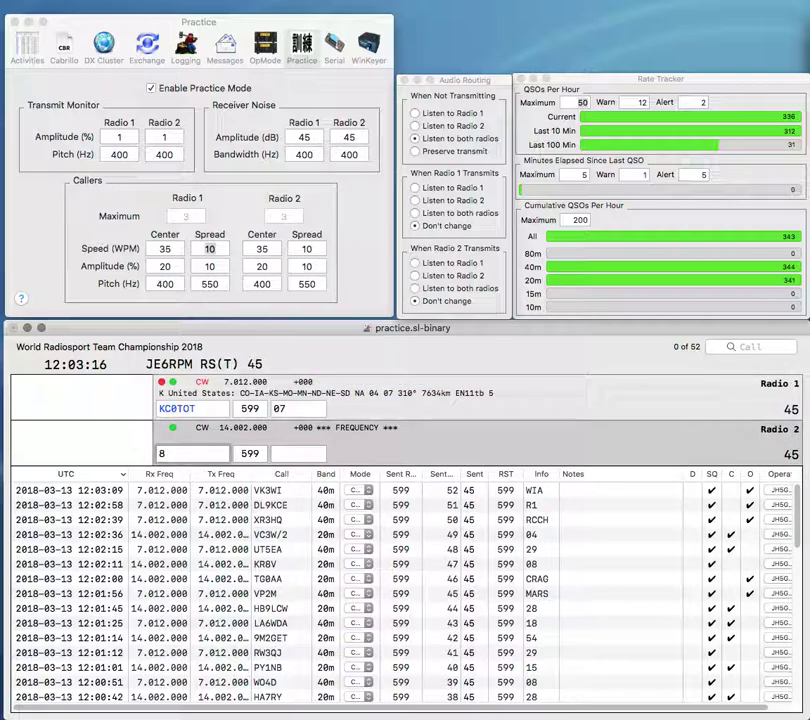
{"action": "key", "text": "BackSpace"}
{"action": "type", "text": "X"}
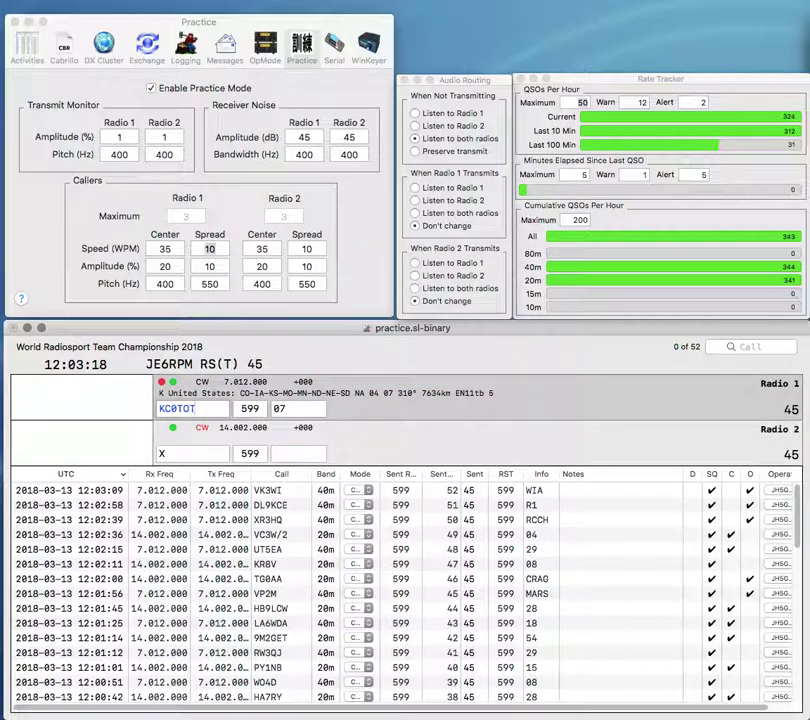
{"action": "key", "text": "Return"}
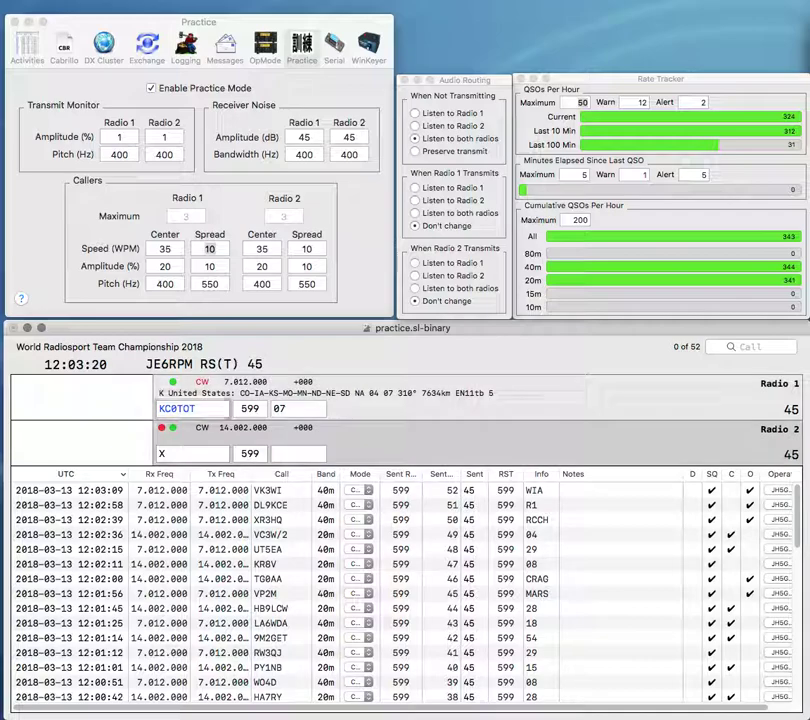
Step: Complete the Radio 2 call as K4MX and send the report, and send the partial call F on Radio 1
{"action": "type", "text": "K4M"}
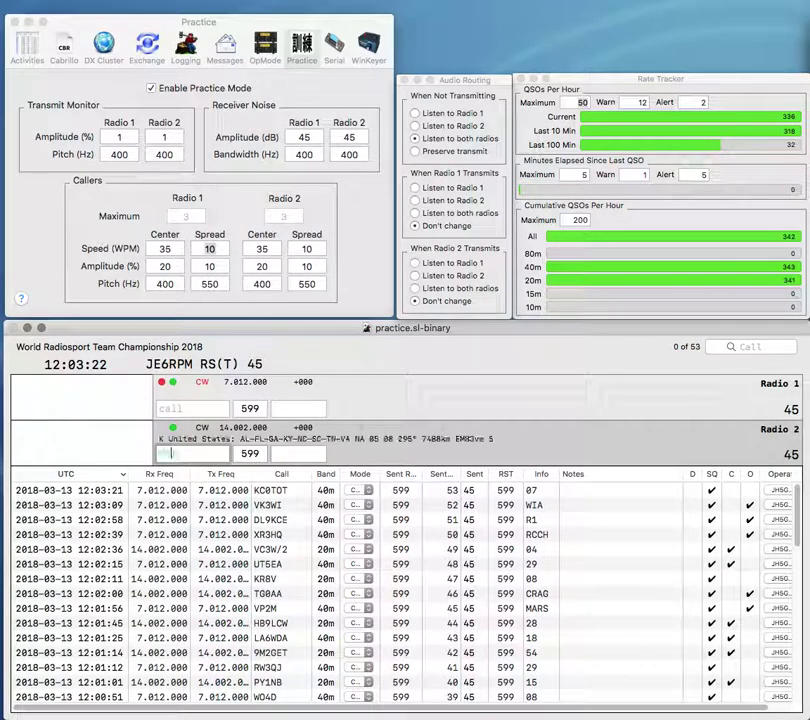
{"action": "key", "text": "Return"}
{"action": "type", "text": "F"}
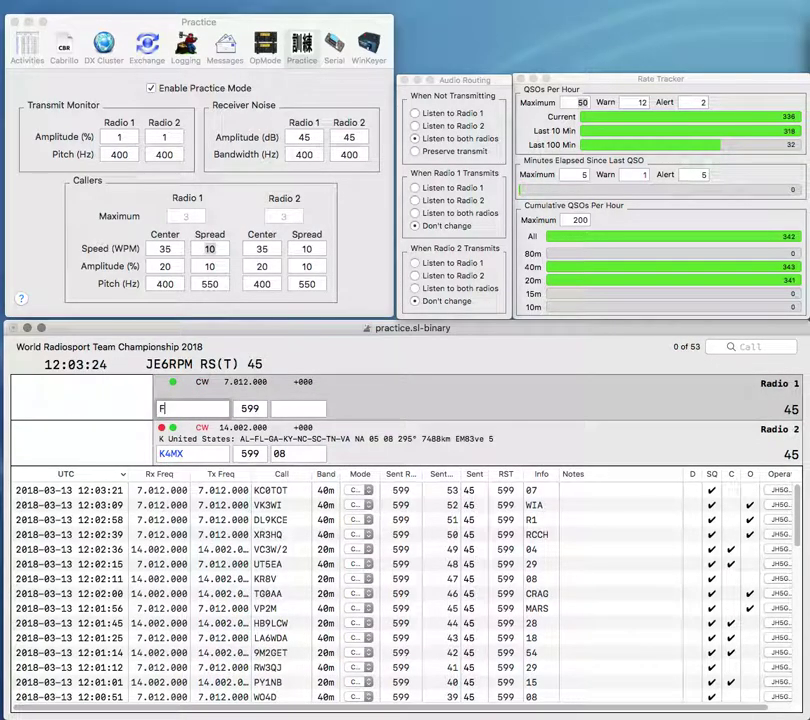
{"action": "key", "text": "Return"}
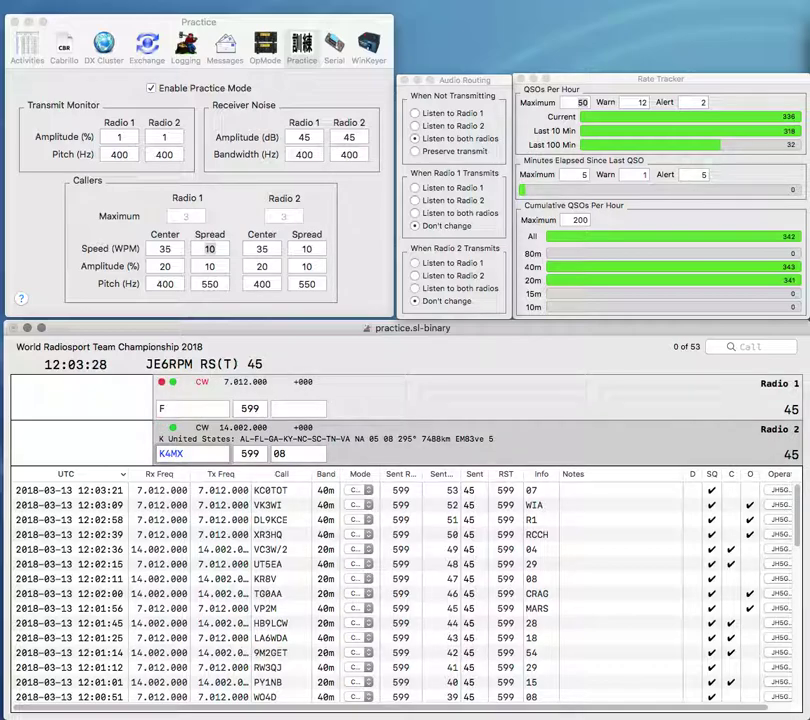
{"action": "type", "text": "2"}
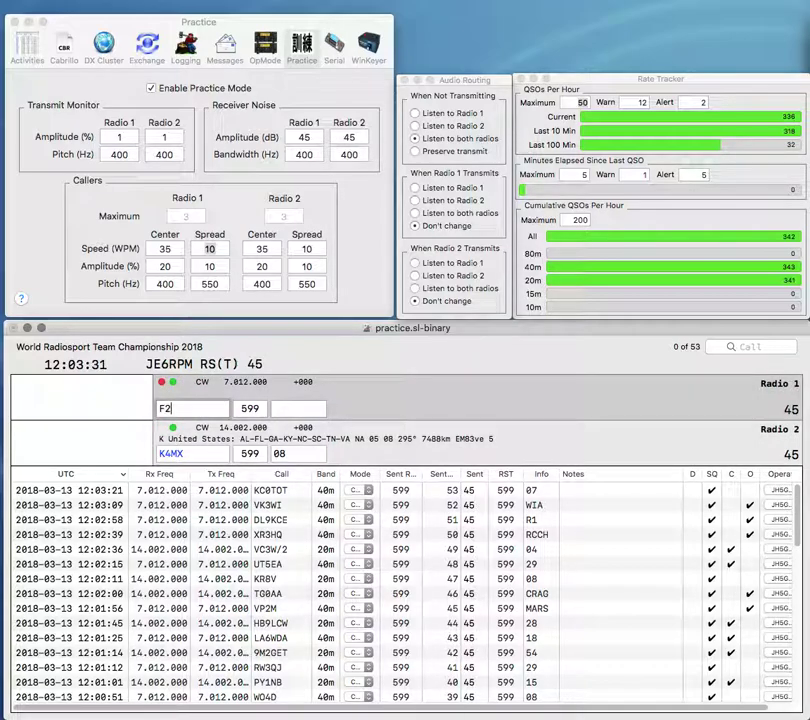
{"action": "type", "text": "WT"}
{"action": "key", "text": "Return"}
{"action": "key", "text": "Return"}
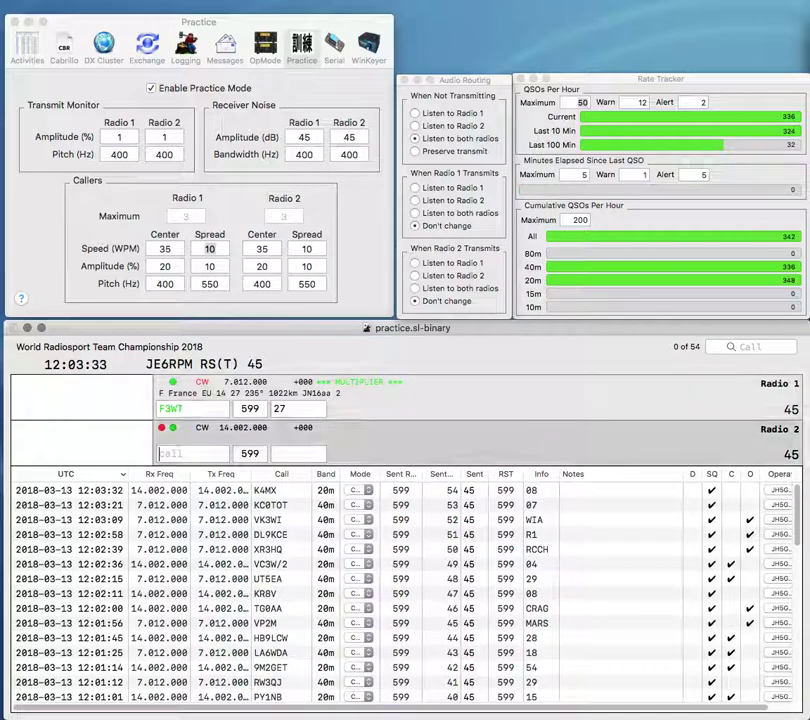
{"action": "type", "text": "N7KF"}
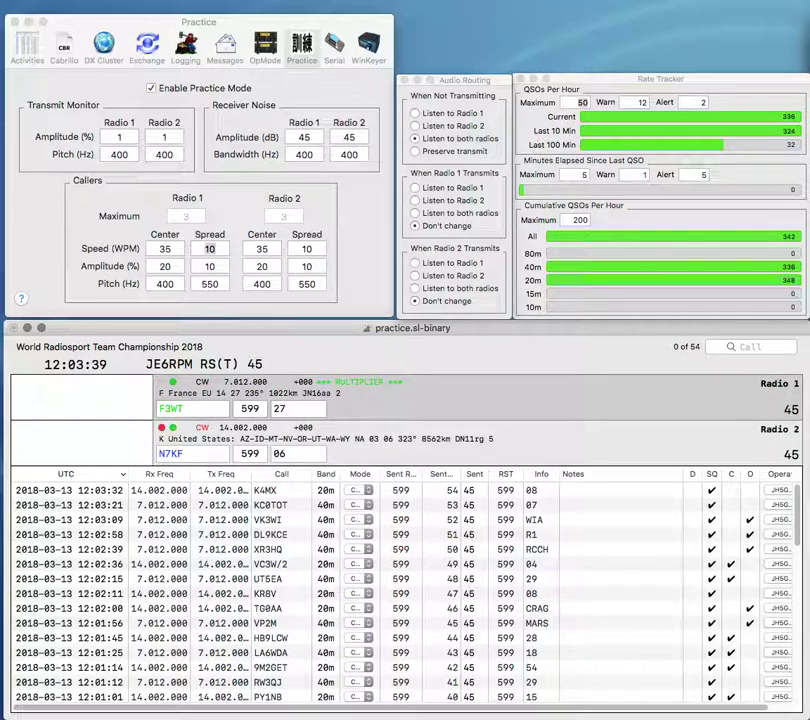
{"action": "key", "text": "Return"}
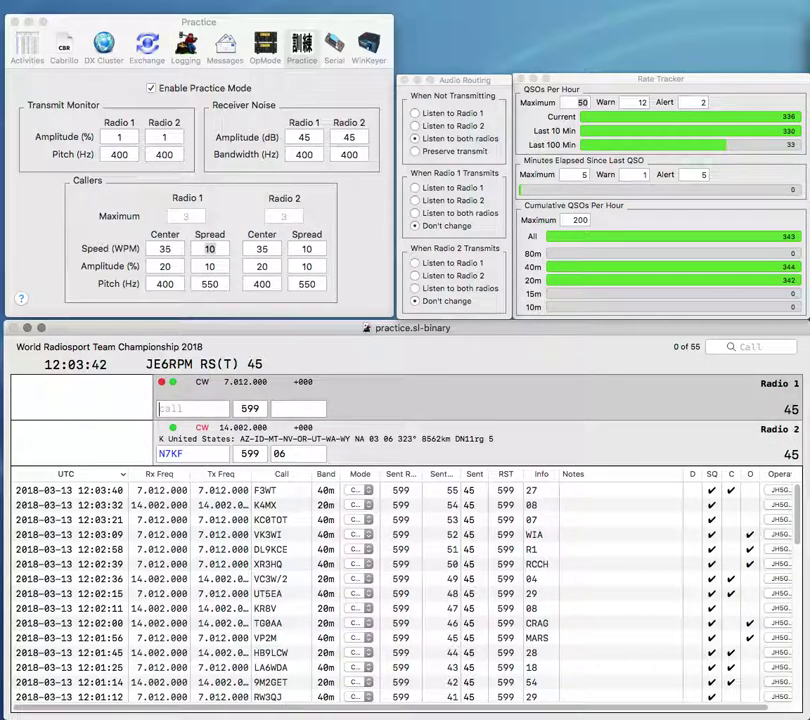
{"action": "key", "text": "Return"}
Step: Enter W1AW/9 on Radio 1 and send the report, and send the partial call KHP on Radio 2
{"action": "type", "text": "W1"}
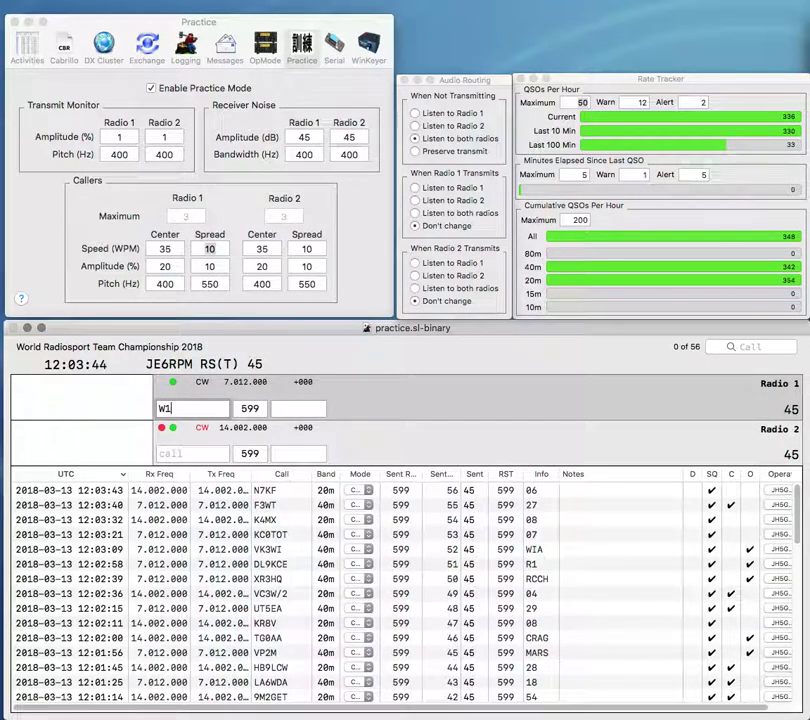
{"action": "type", "text": "AW"}
{"action": "type", "text": "9"}
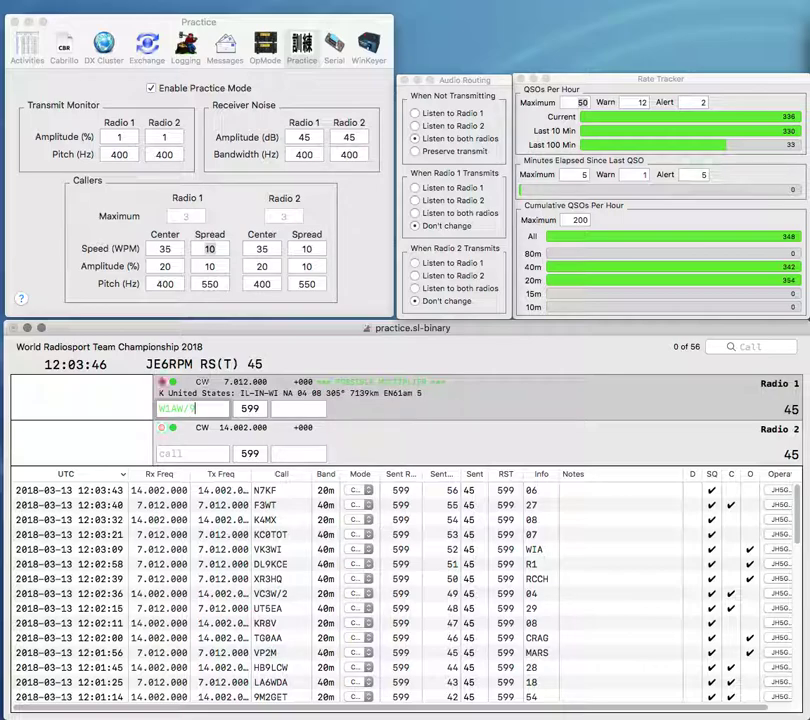
{"action": "key", "text": "Return"}
{"action": "type", "text": "KHP"}
{"action": "key", "text": "Return"}
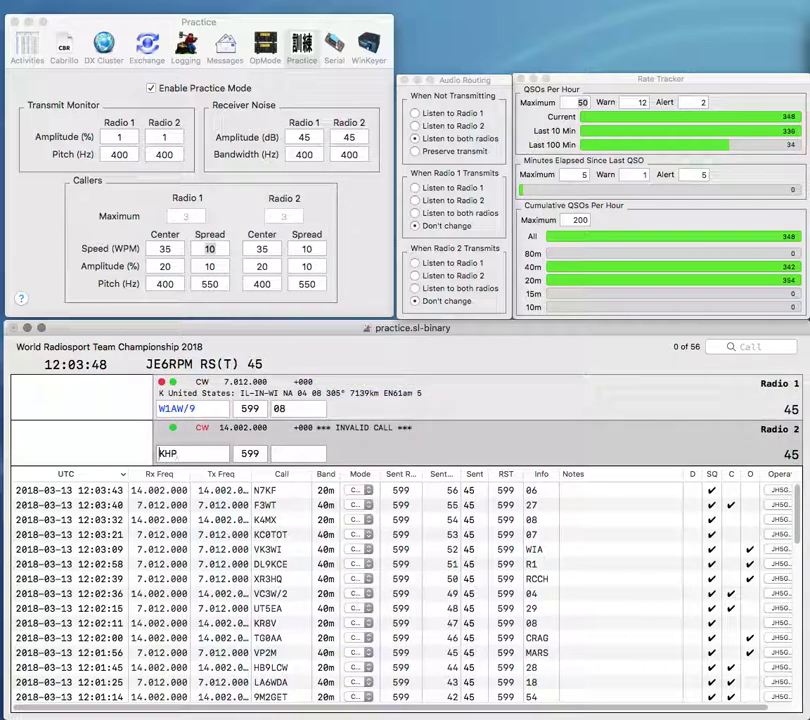
Step: Log W1AW/9 with exchange ARRL, and complete the Radio 2 call as W8KHP and send the report
{"action": "key", "text": "Tab"}
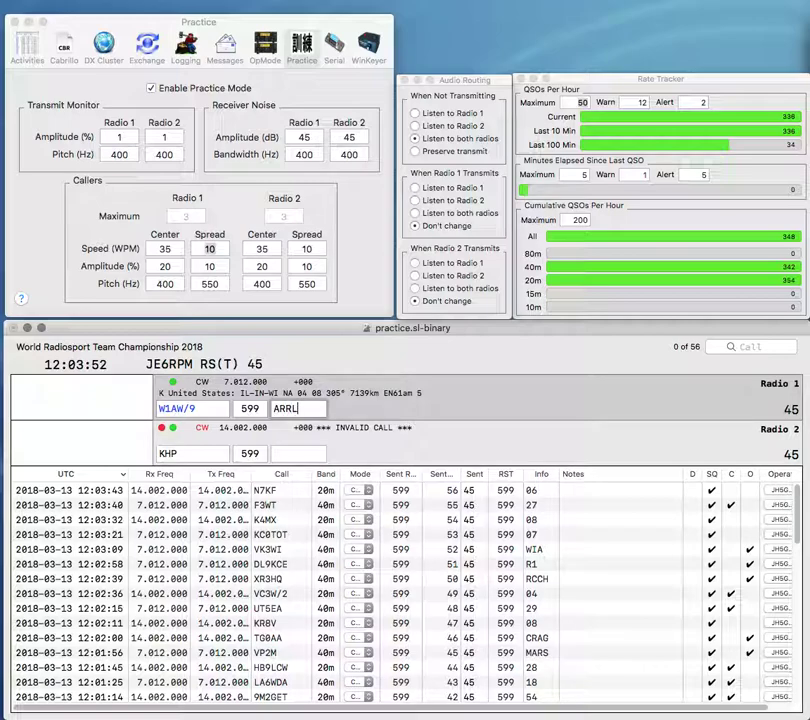
{"action": "key", "text": "Return"}
{"action": "type", "text": "W8"}
{"action": "key", "text": "Return"}
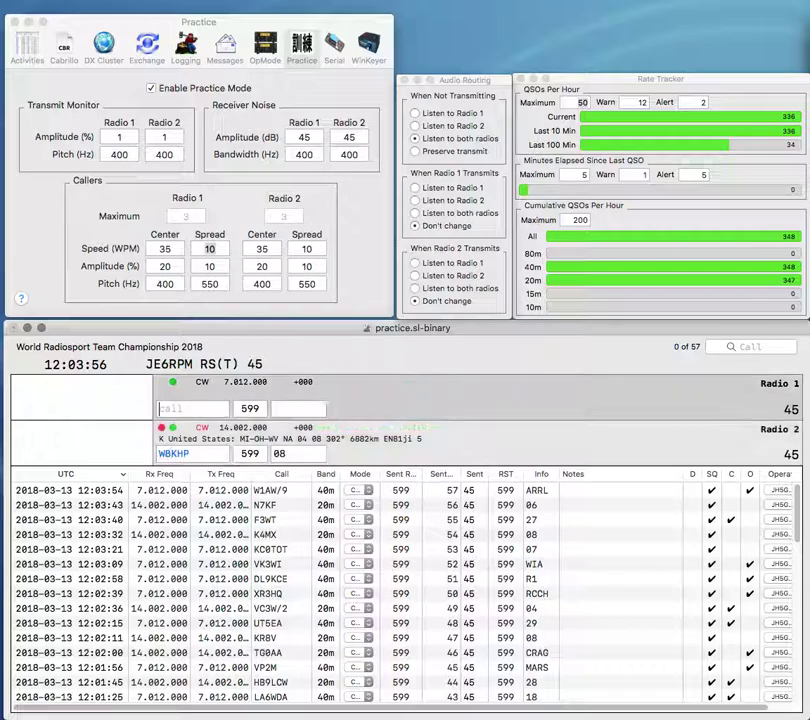
{"action": "type", "text": "7DX"}
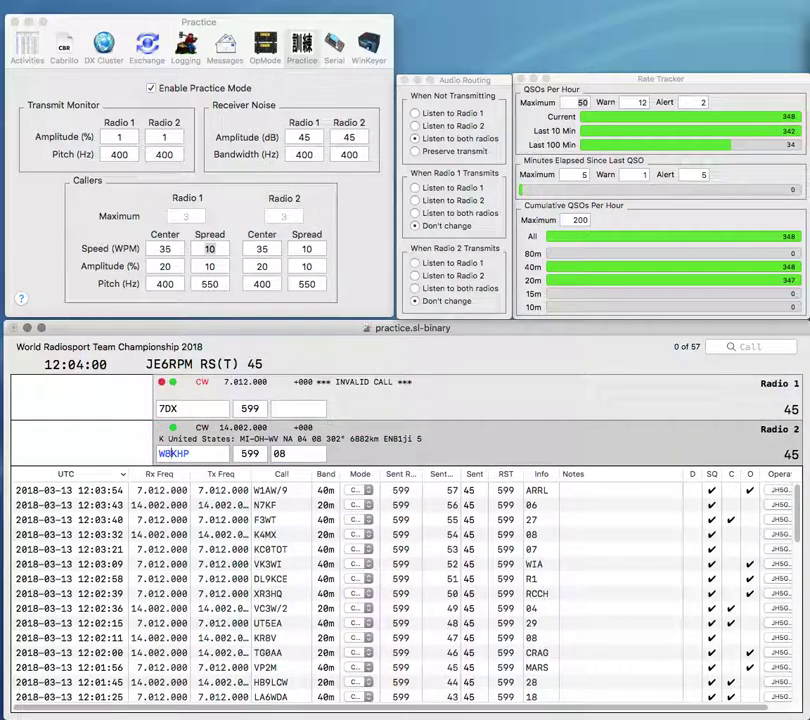
{"action": "key", "text": "Return"}
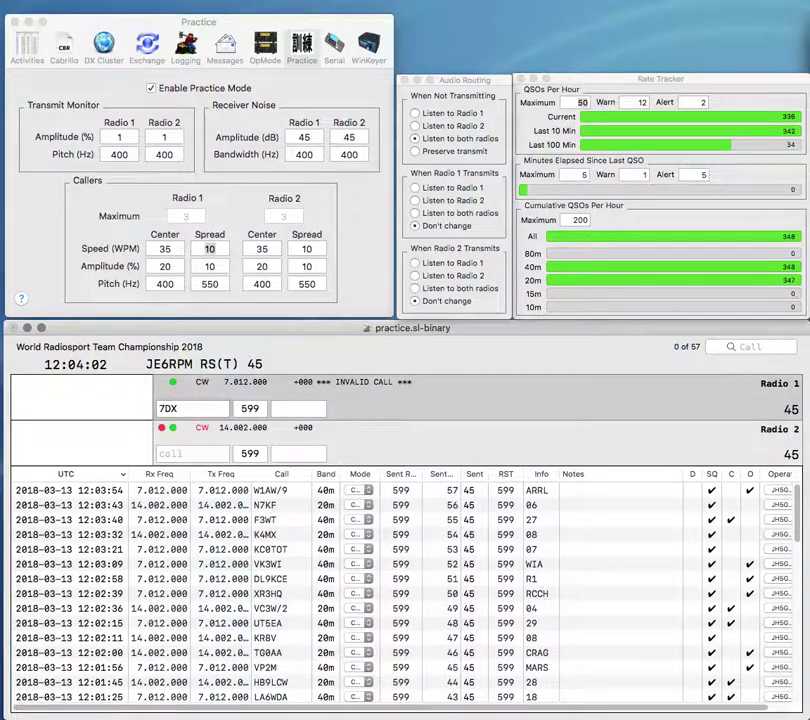
Step: Complete the Radio 1 call as JA7DY and send the report
{"action": "left_click", "coordinate": [159, 408]}
{"action": "type", "text": "JA"}
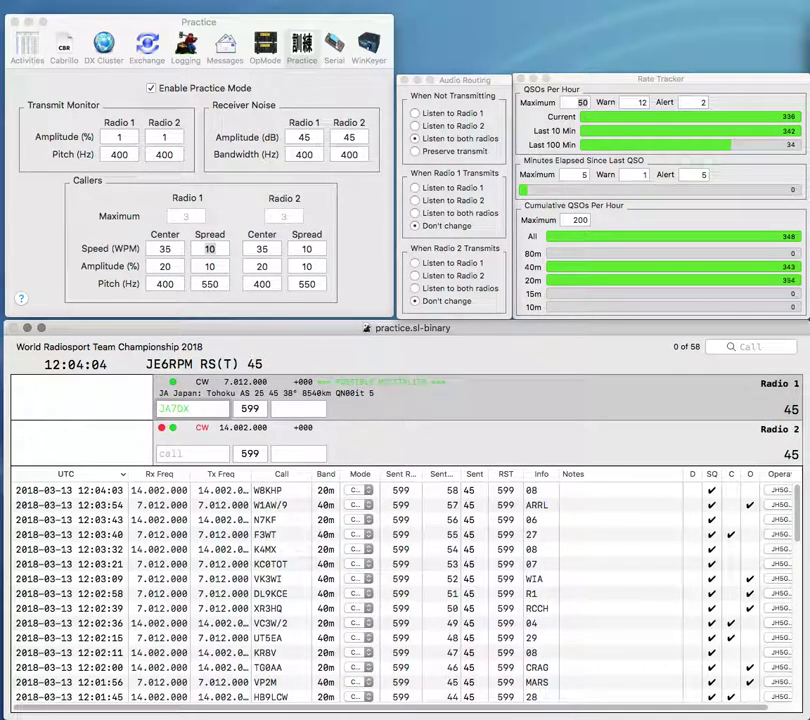
{"action": "key", "text": "space"}
{"action": "key", "text": "BackSpace"}
{"action": "key", "text": "grave"}
{"action": "type", "text": "LA2RR"}
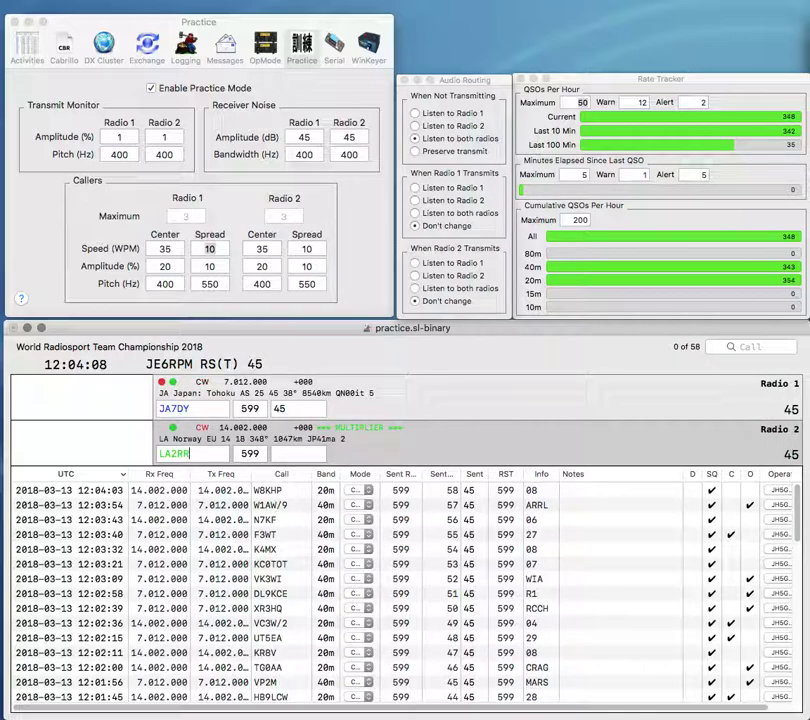
{"action": "key", "text": "space"}
{"action": "key", "text": "grave"}
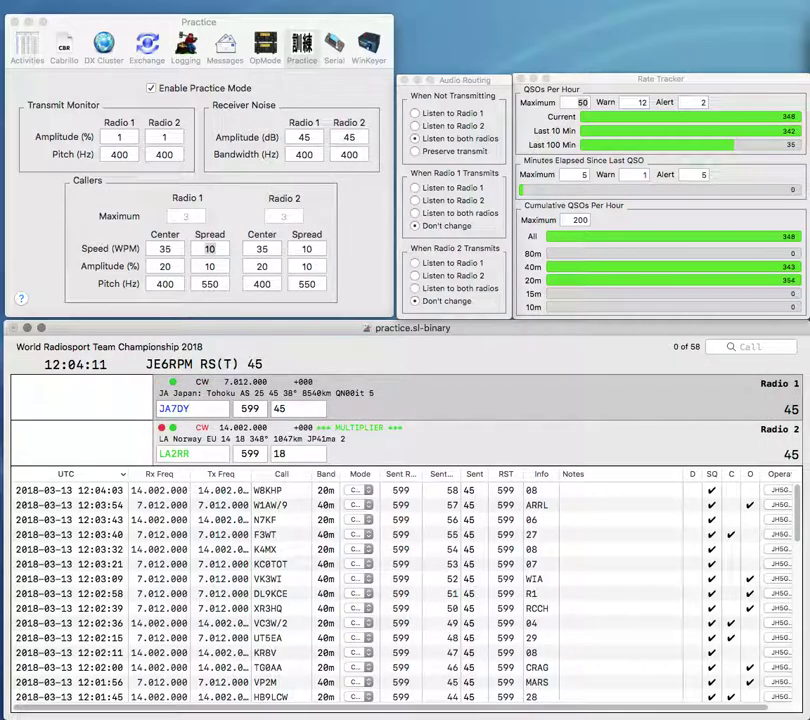
{"action": "key", "text": "grave"}
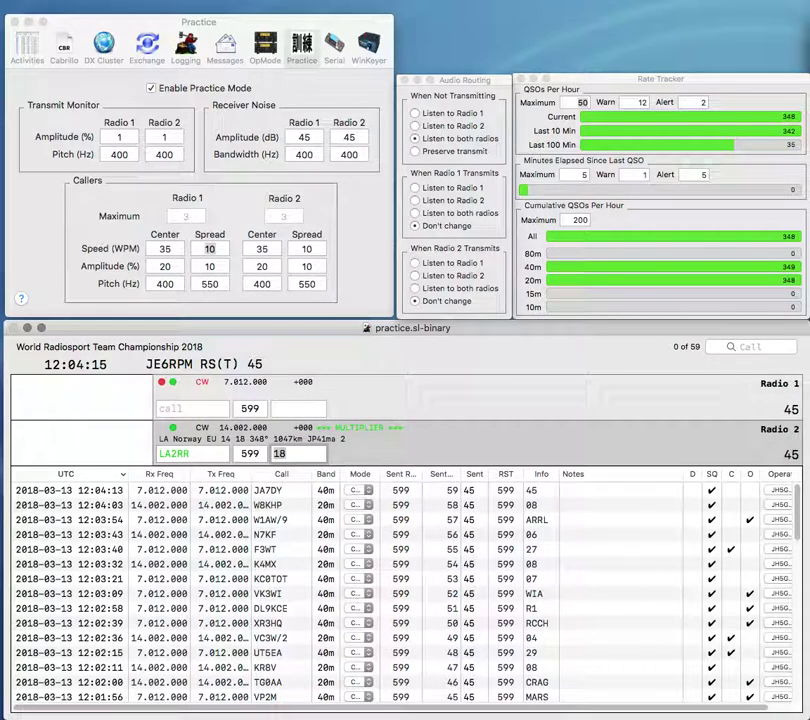
{"action": "type", "text": "ARC"}
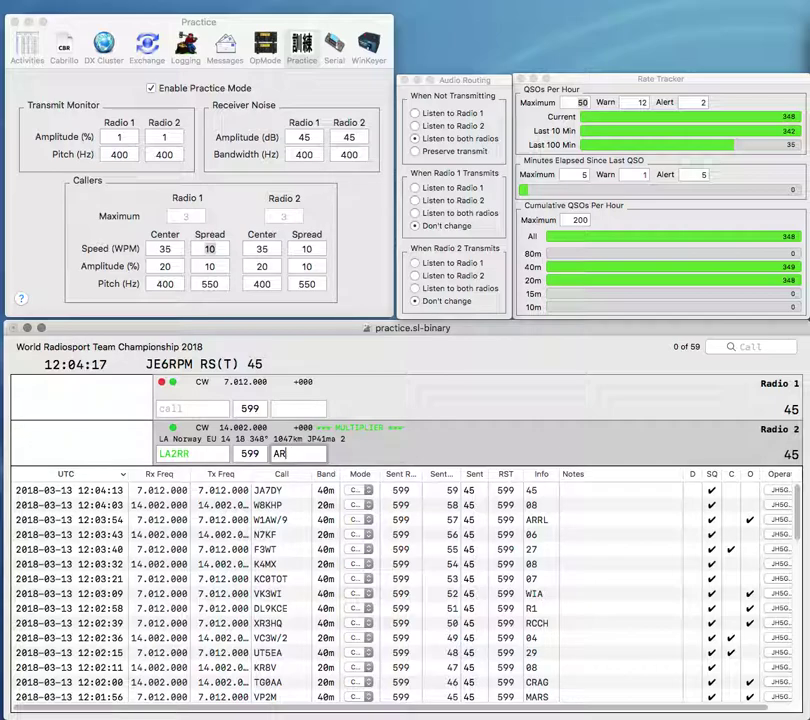
{"action": "key", "text": "Return"}
{"action": "type", "text": "IRA"}
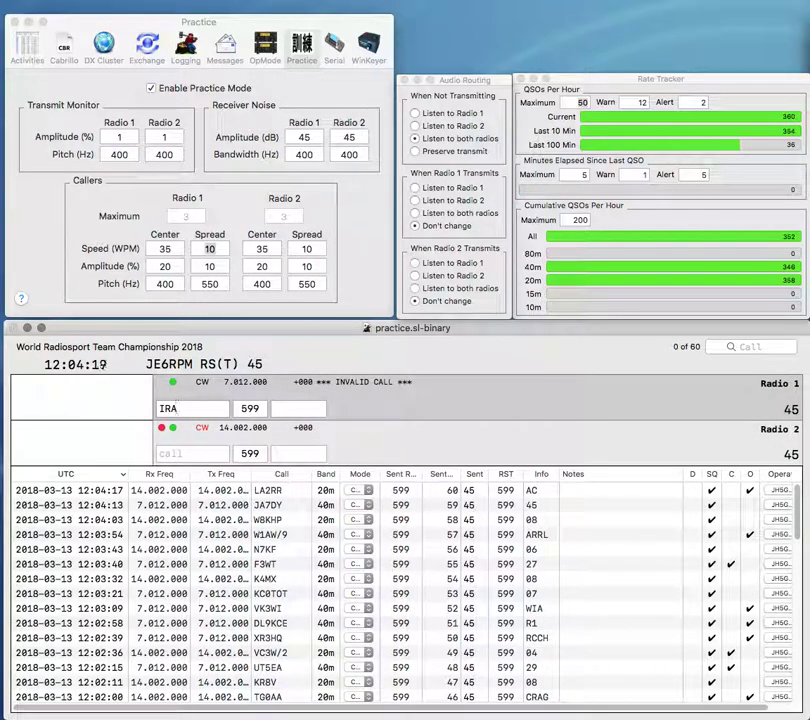
{"action": "key", "text": "Return"}
Step: Enter OH5U on Radio 2 and send the report, and complete the Radio 1 call as TF3IRA
{"action": "type", "text": "OH5U"}
{"action": "key", "text": "Return"}
{"action": "type", "text": "A"}
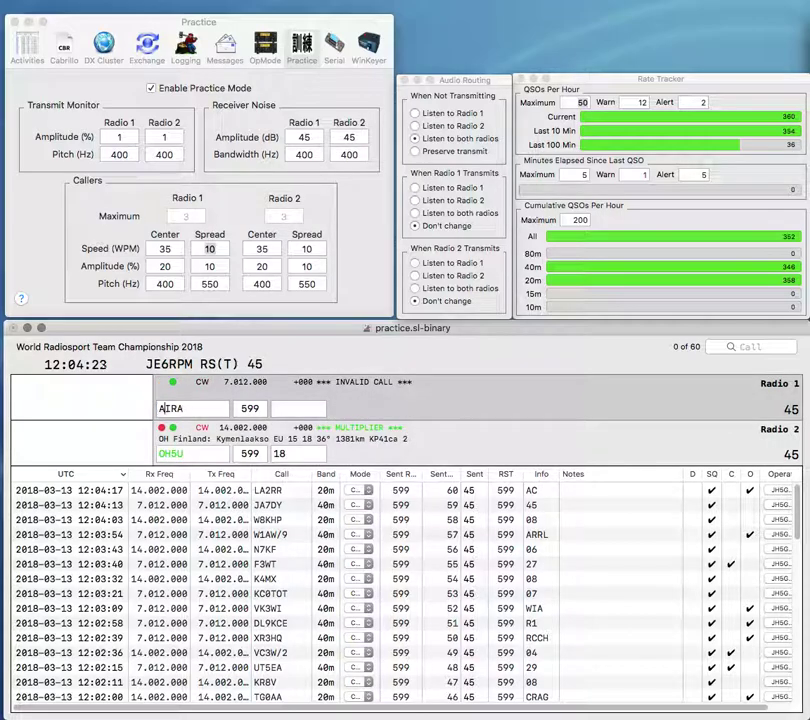
{"action": "type", "text": "TF3"}
{"action": "key", "text": "ctrl+a"}
{"action": "key", "text": "Delete"}
{"action": "key", "text": "Return"}
Step: Fill in exchange IRA for TF3IRA on Radio 1 and log the contact
{"action": "type", "text": "IR"}
{"action": "key", "text": "Tab"}
{"action": "key", "text": "ctrl+a"}
{"action": "key", "text": "Right"}
{"action": "key", "text": "Right"}
{"action": "key", "text": "Return"}
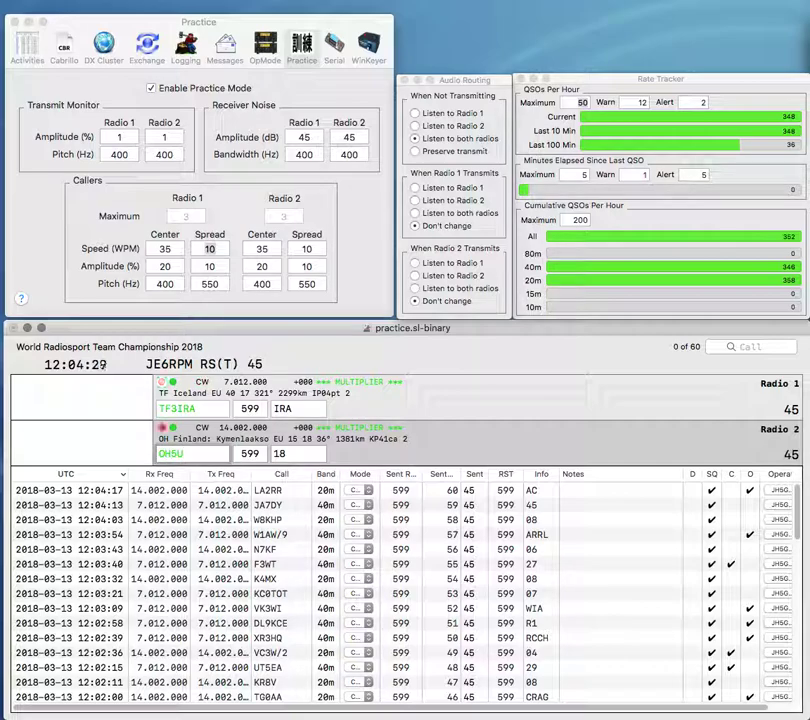
{"action": "key", "text": "Tab"}
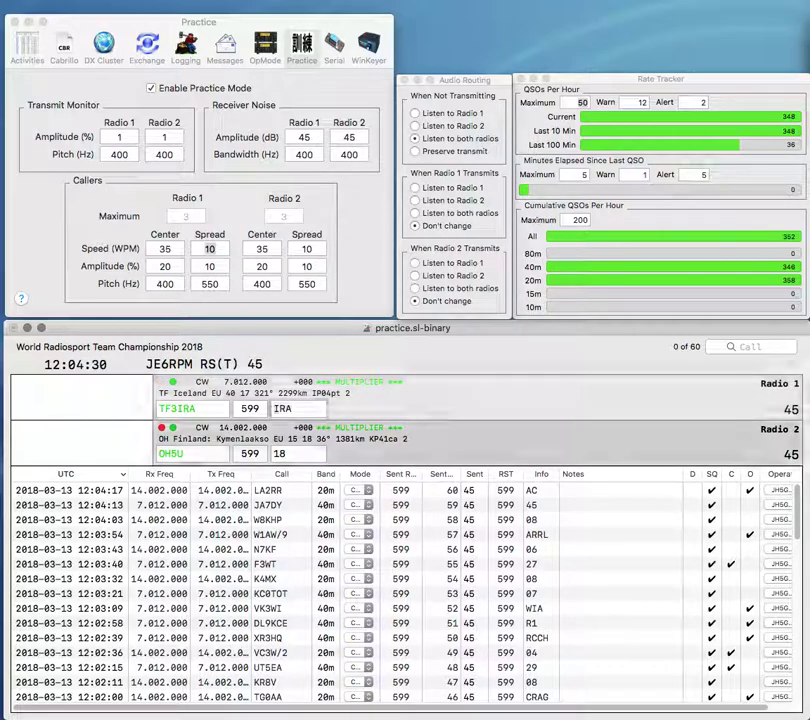
{"action": "key", "text": "Return"}
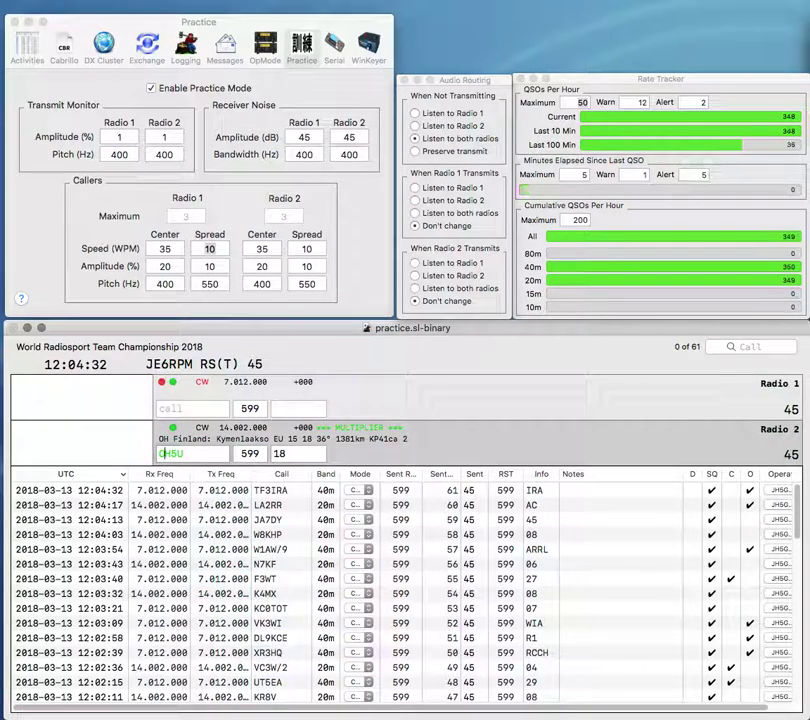
{"action": "key", "text": "BackSpace"}
{"action": "type", "text": "S"}
{"action": "key", "text": "Tab"}
{"action": "type", "text": "27"}
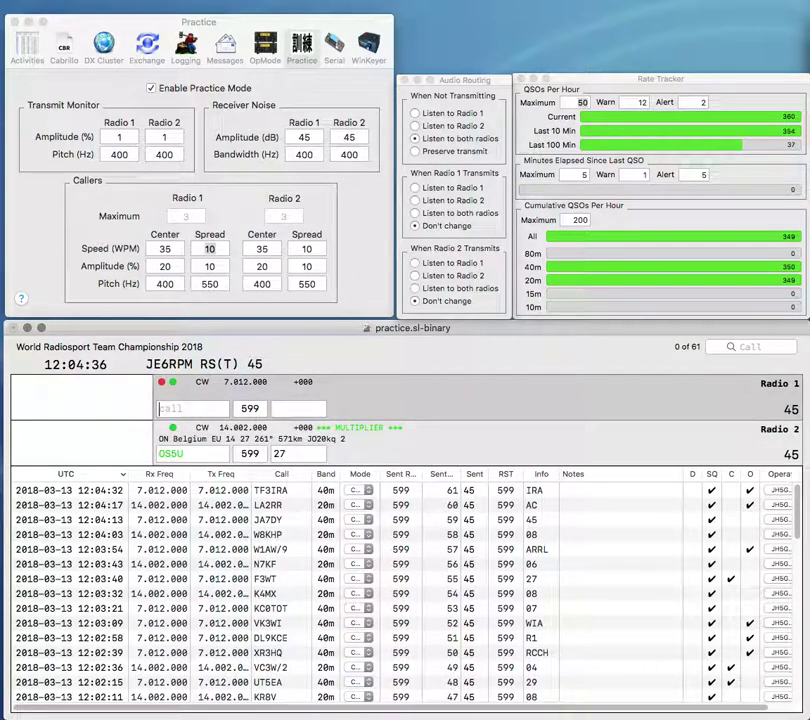
{"action": "key", "text": "Return"}
{"action": "type", "text": "K4TD"}
{"action": "key", "text": "Return"}
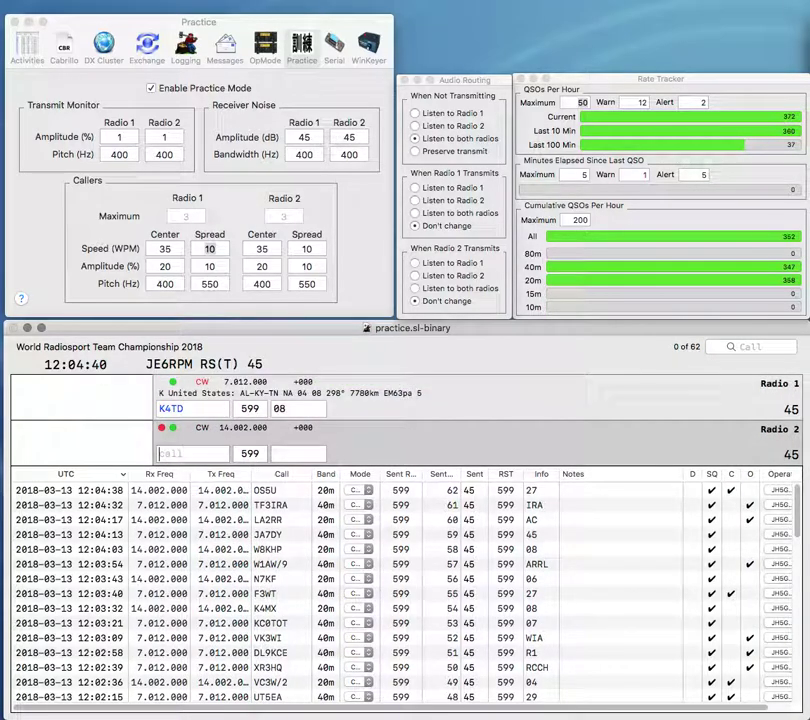
{"action": "type", "text": "DL"}
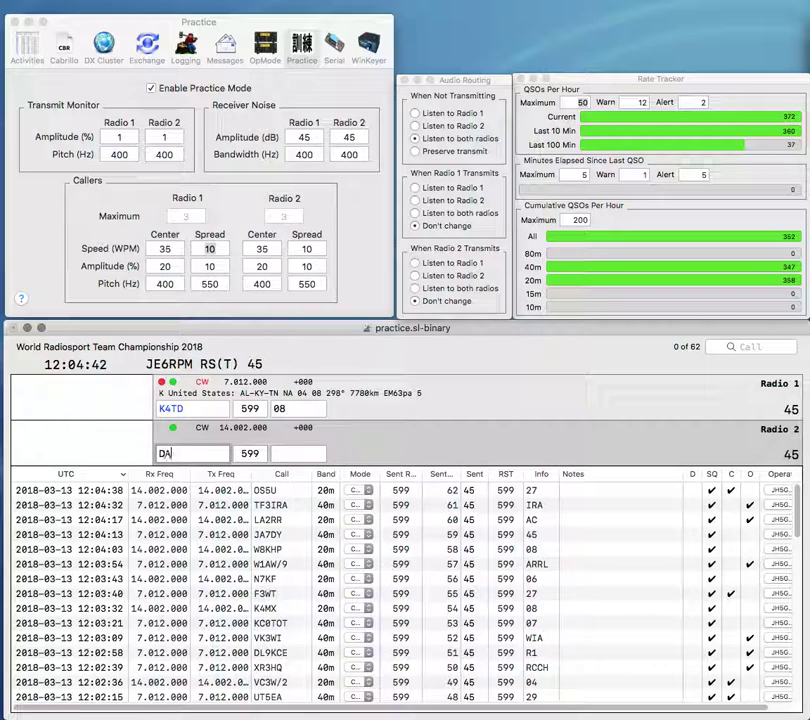
{"action": "key", "text": "Return"}
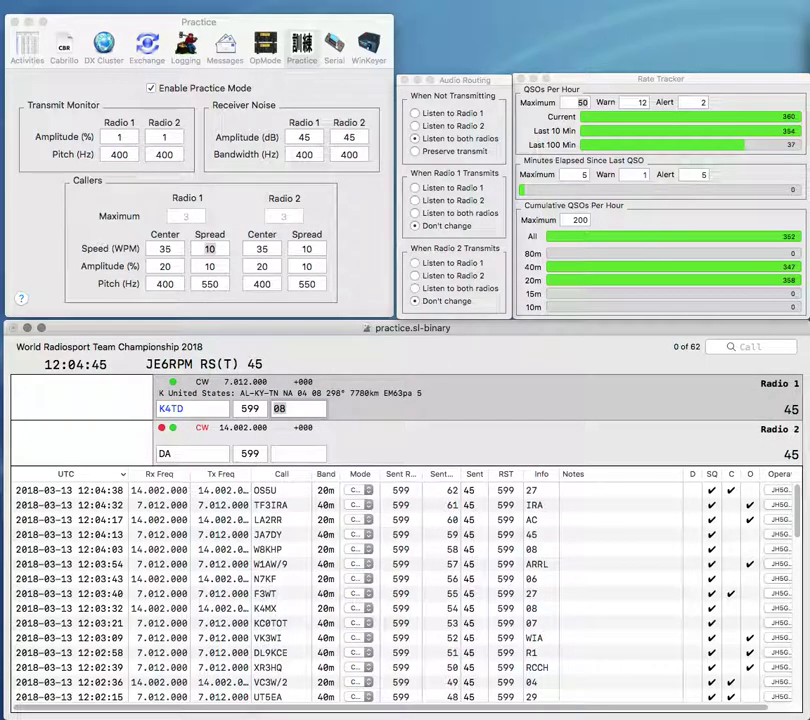
Step: Log K4TD with exchange 08, and complete the Radio 2 call as DA0HQ and send the report
{"action": "key", "text": "Return"}
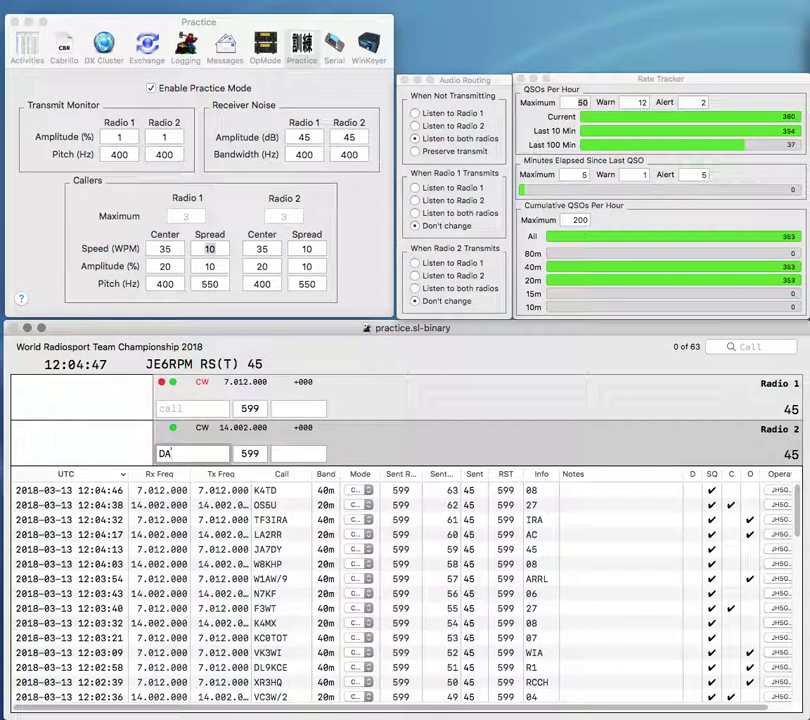
{"action": "type", "text": "0HA"}
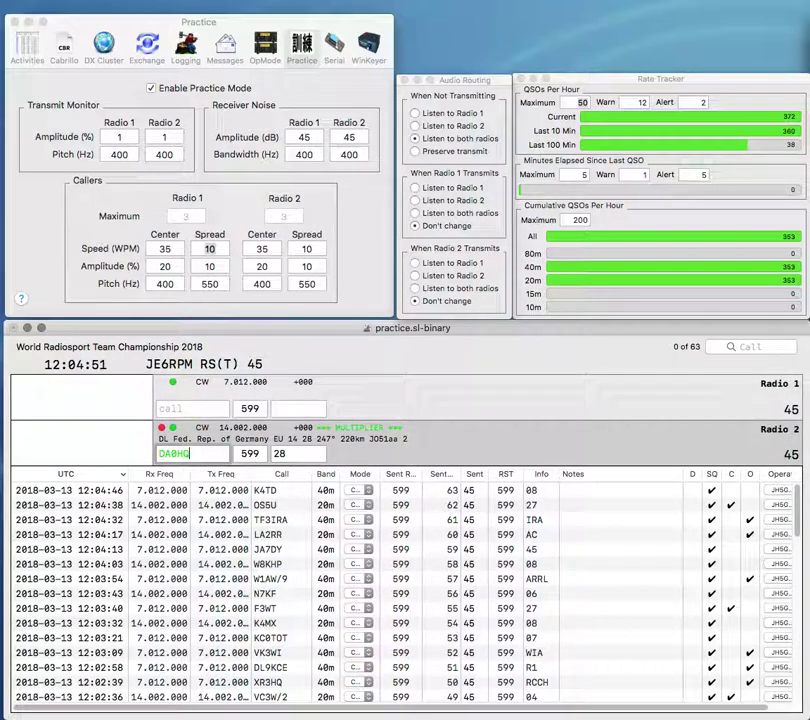
{"action": "key", "text": "Return"}
Step: Enter TM0HQ on Radio 1 and send the report, and log DA0HQ with exchange DARC
{"action": "type", "text": "TM0HQ"}
{"action": "key", "text": "Return"}
{"action": "type", "text": "DARC"}
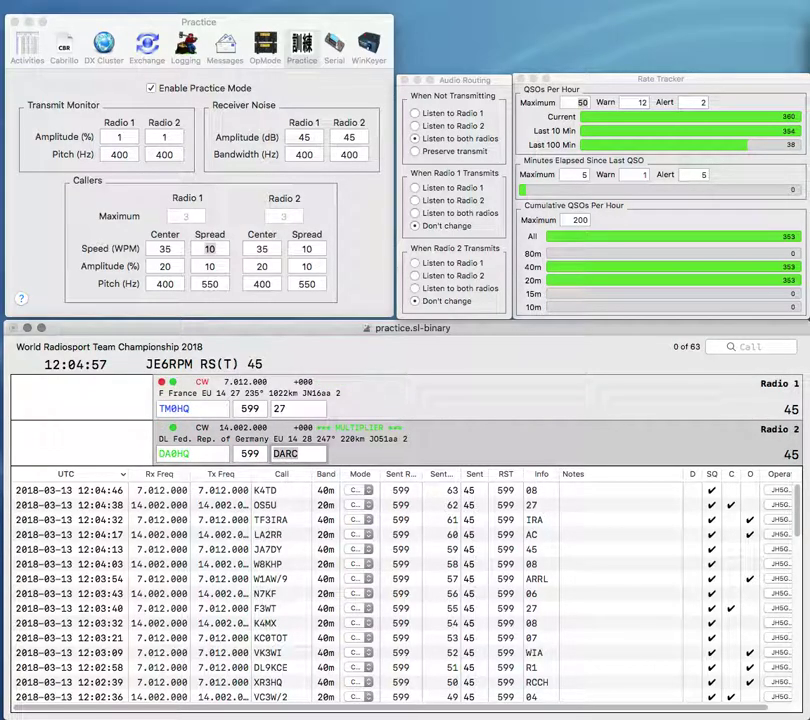
{"action": "key", "text": "Return"}
{"action": "key", "text": "Return"}
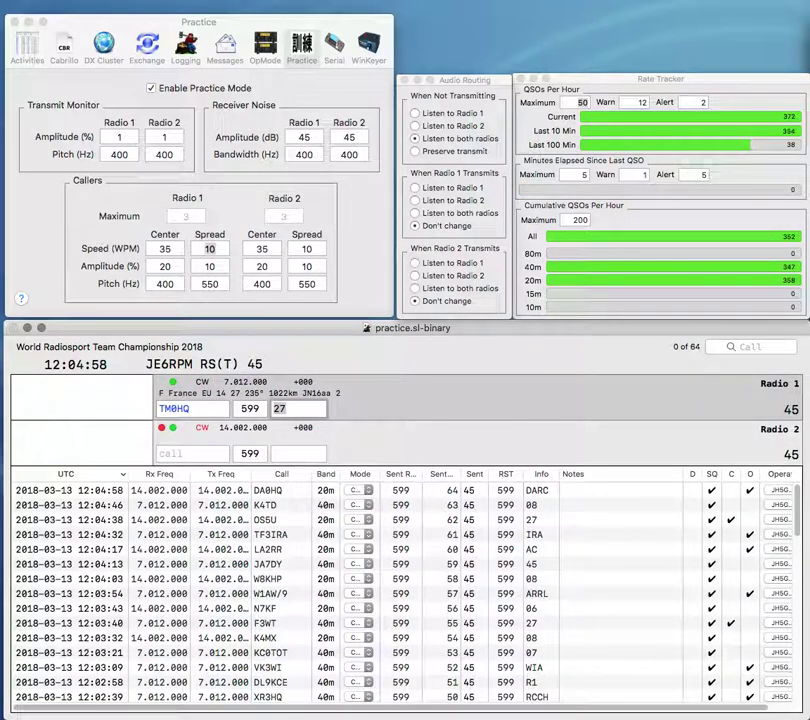
Step: Log TM0HQ with exchange REF, and send the partial call N3 on Radio 2
{"action": "type", "text": "REF"}
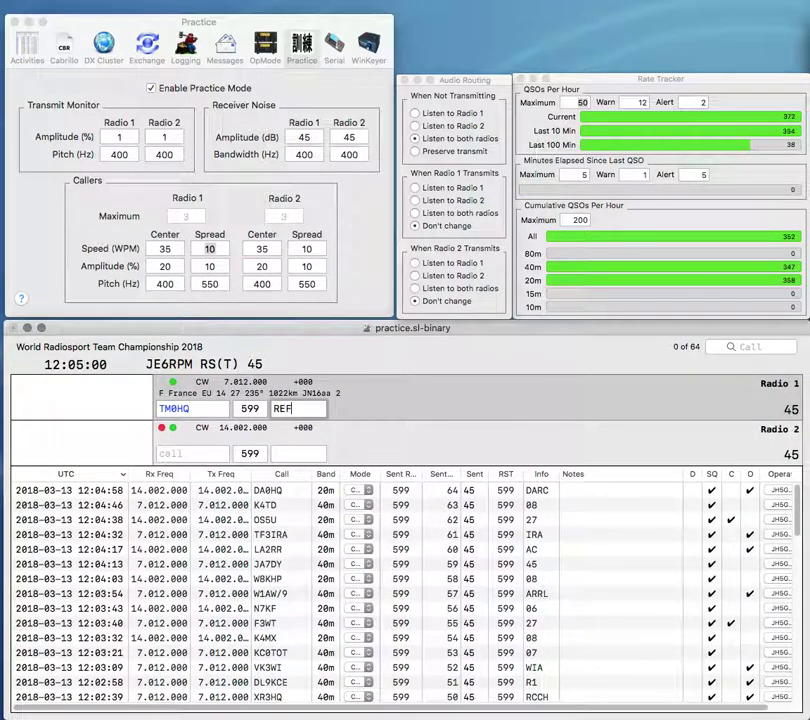
{"action": "key", "text": "Return"}
{"action": "type", "text": "N3"}
{"action": "key", "text": "Return"}
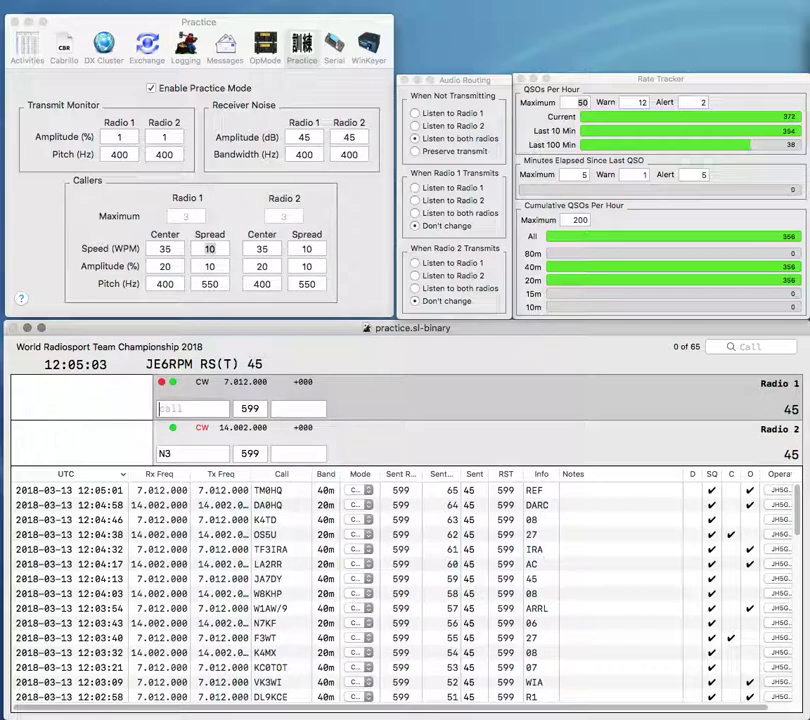
{"action": "type", "text": "DL1"}
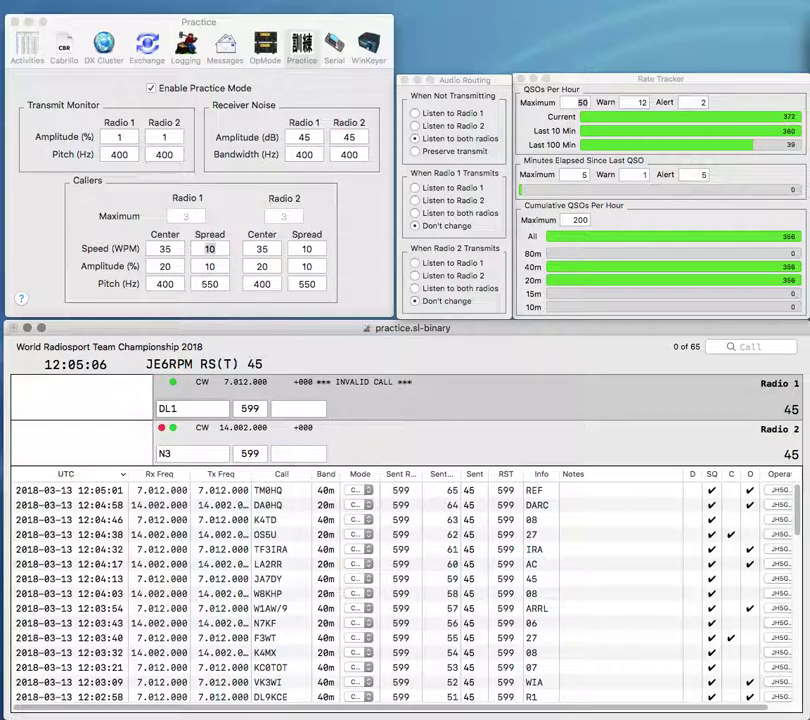
{"action": "key", "text": "Return"}
{"action": "type", "text": "N3OZT"}
{"action": "key", "text": "Return"}
{"action": "key", "text": "backslash"}
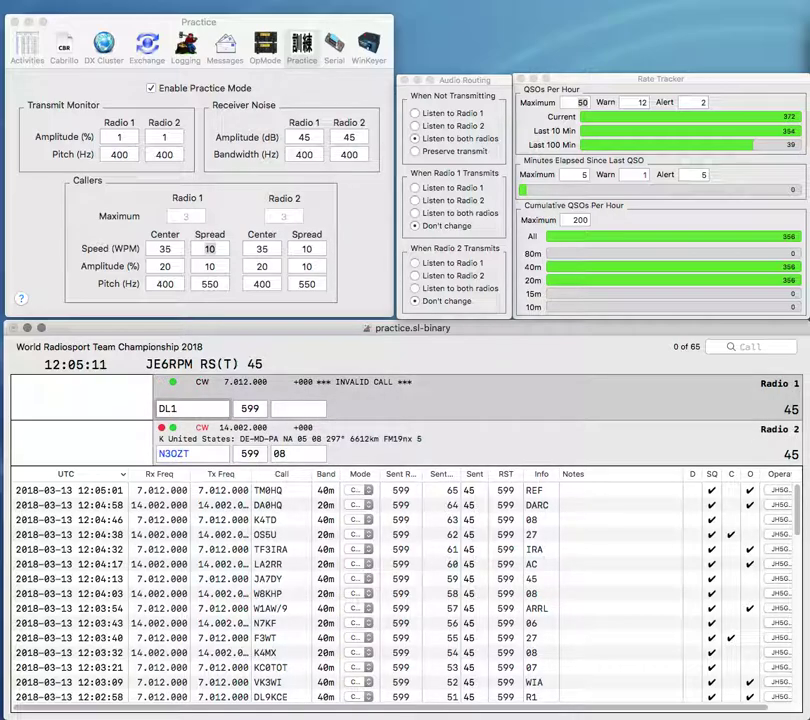
{"action": "type", "text": "DSW"}
{"action": "key", "text": "Return"}
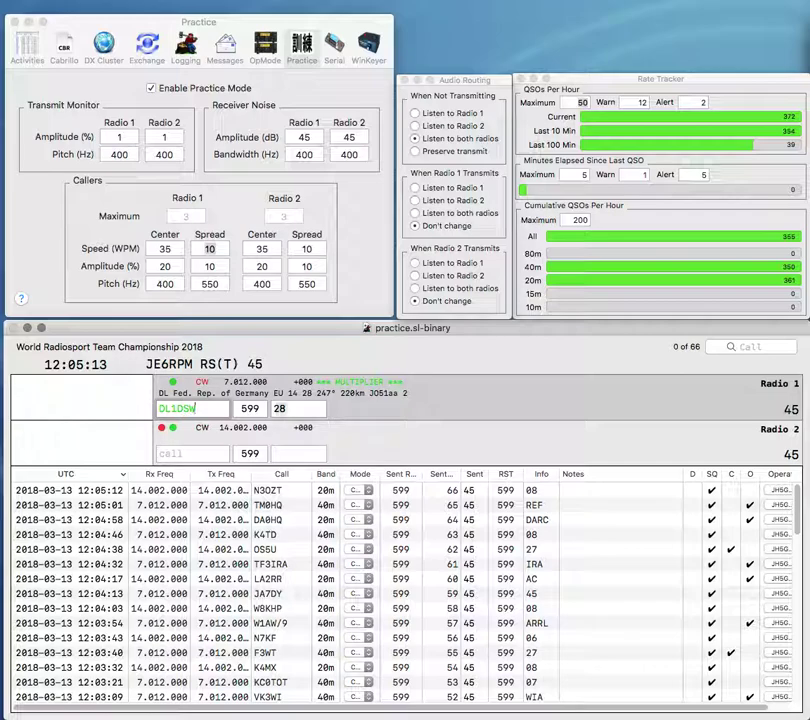
Step: Send the partial call N3 on Radio 2, and log DL1DSW with exchange 28
{"action": "type", "text": "NE"}
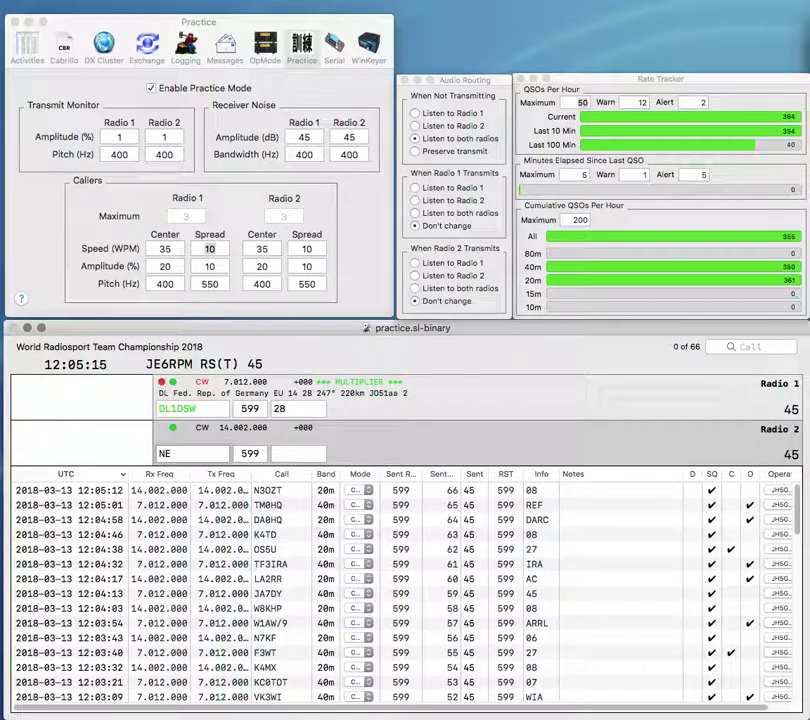
{"action": "key", "text": "backslash"}
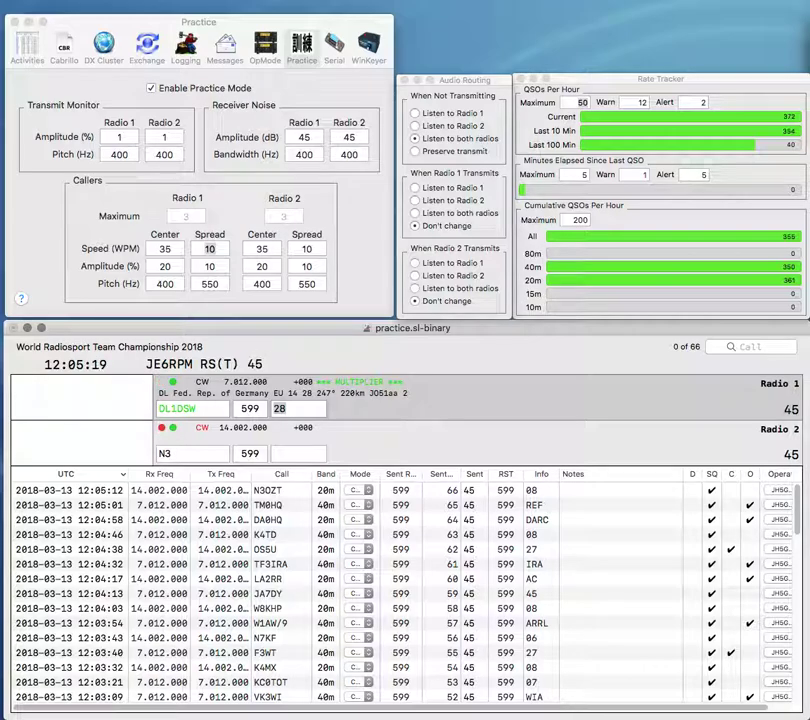
{"action": "key", "text": "Return"}
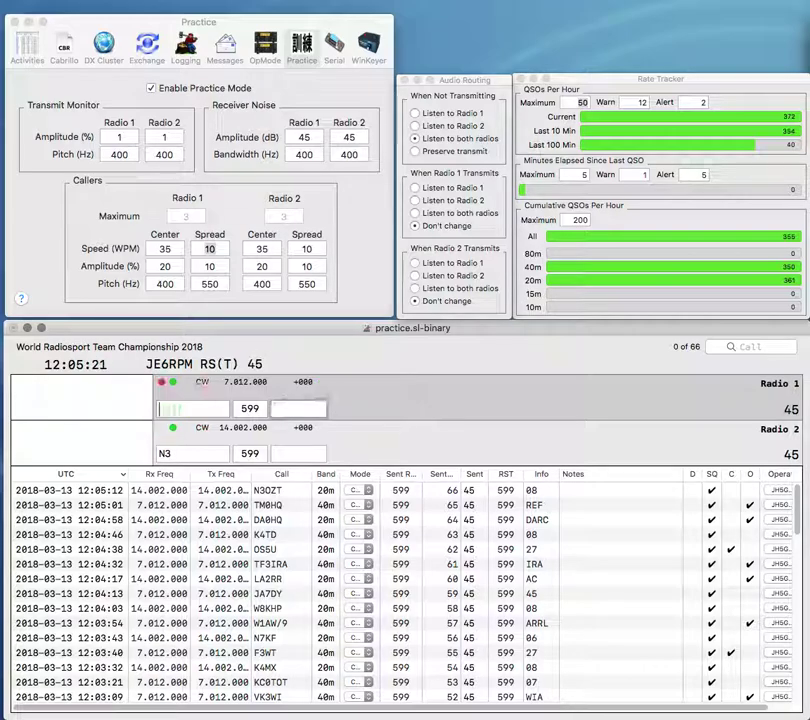
Step: Work EA2CE on Radio 2 and SN3X on Radio 1, and log them with exchanges 37 and 28
{"action": "type", "text": "EA2"}
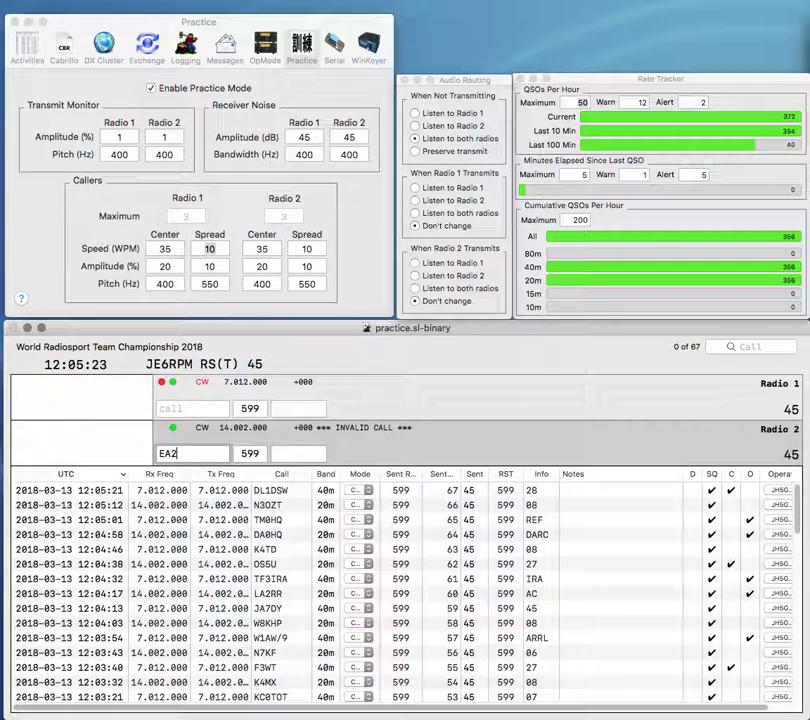
{"action": "type", "text": "CESN3X"}
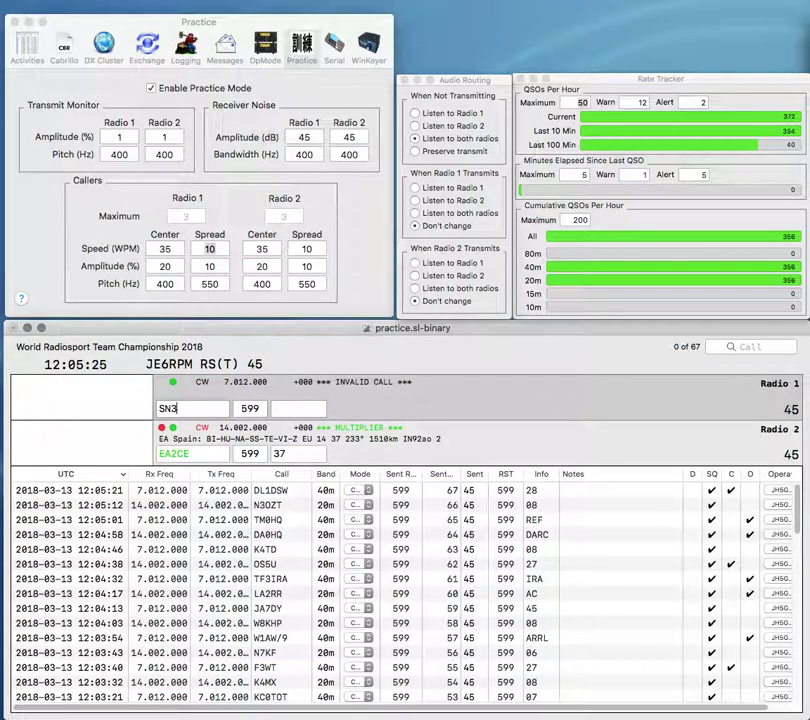
{"action": "key", "text": "Return"}
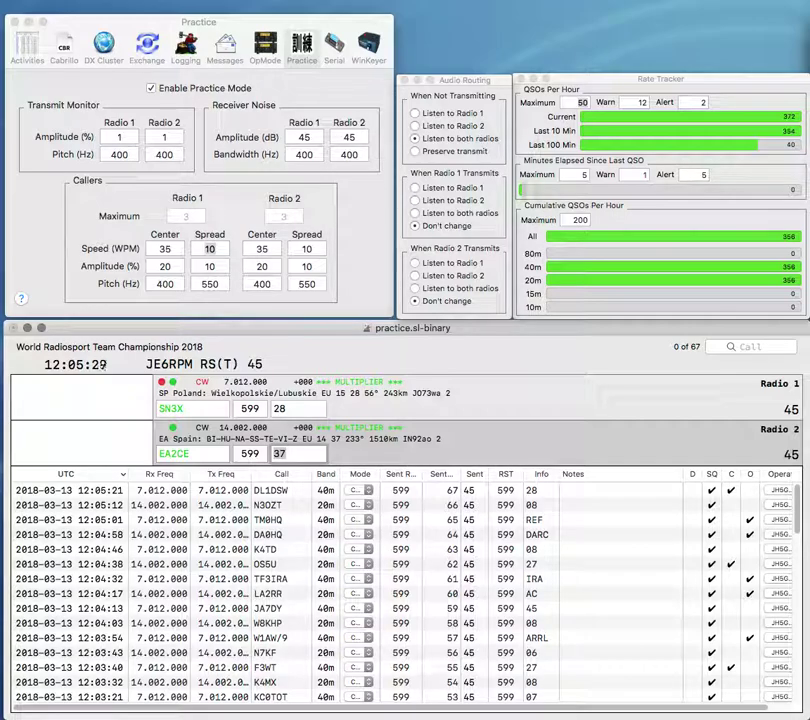
{"action": "key", "text": "Return"}
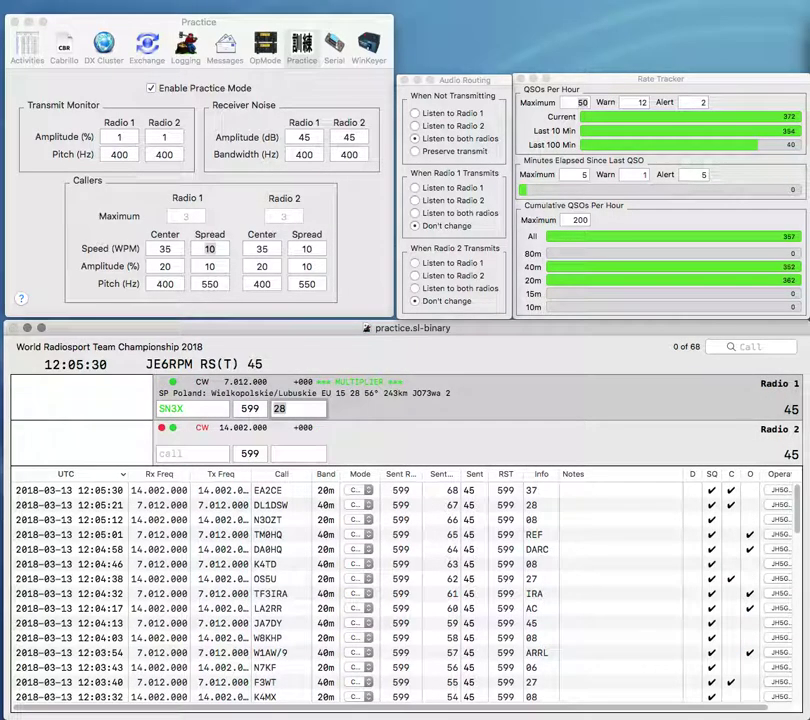
{"action": "key", "text": "Return"}
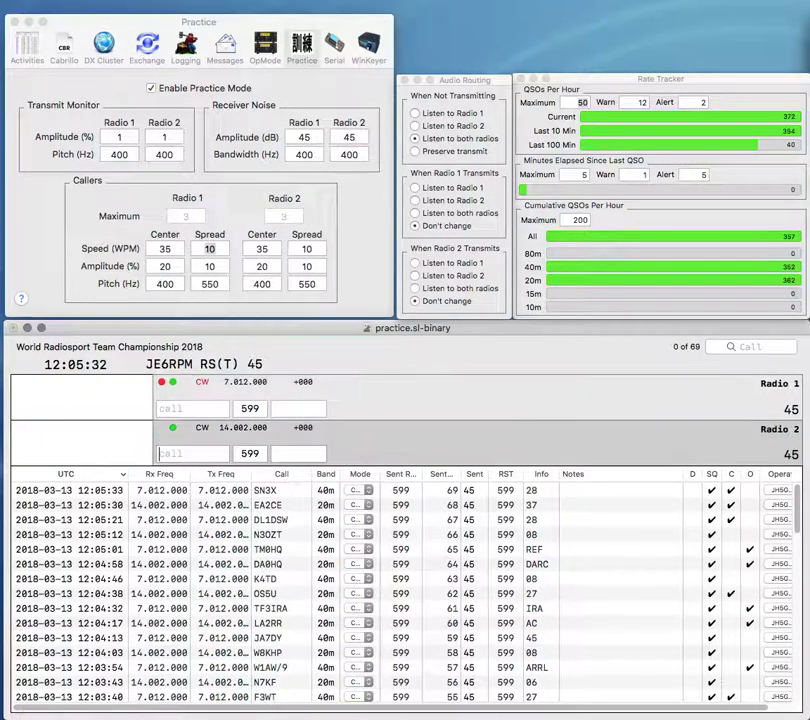
{"action": "type", "text": "JA9"}
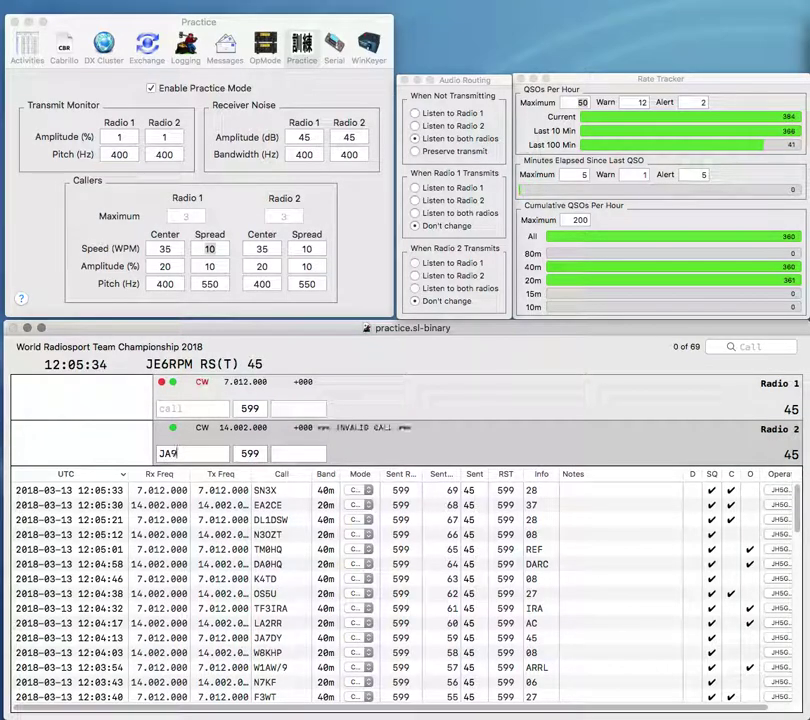
{"action": "type", "text": "FRB"}
{"action": "key", "text": "Return"}
{"action": "type", "text": "A"}
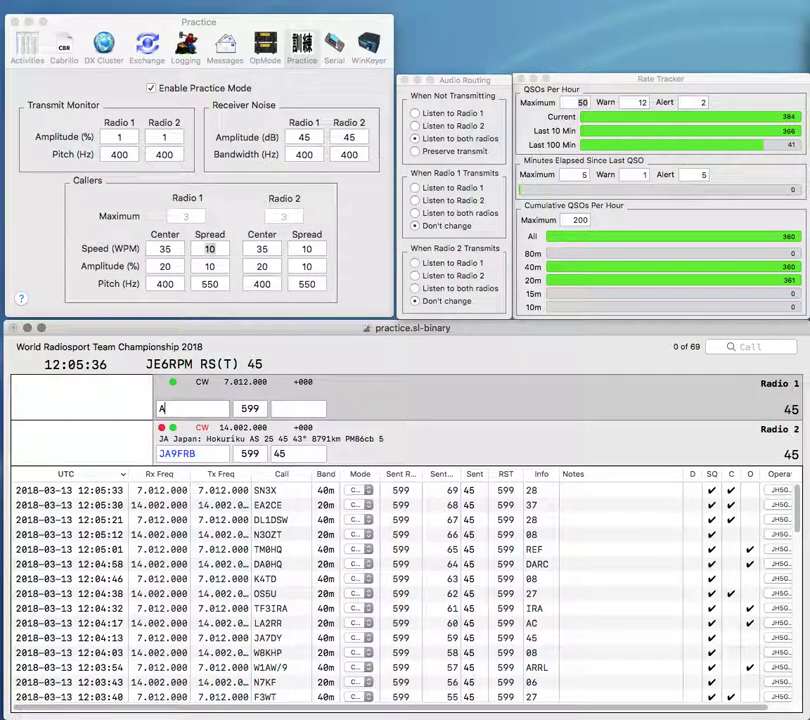
{"action": "type", "text": "DXD"}
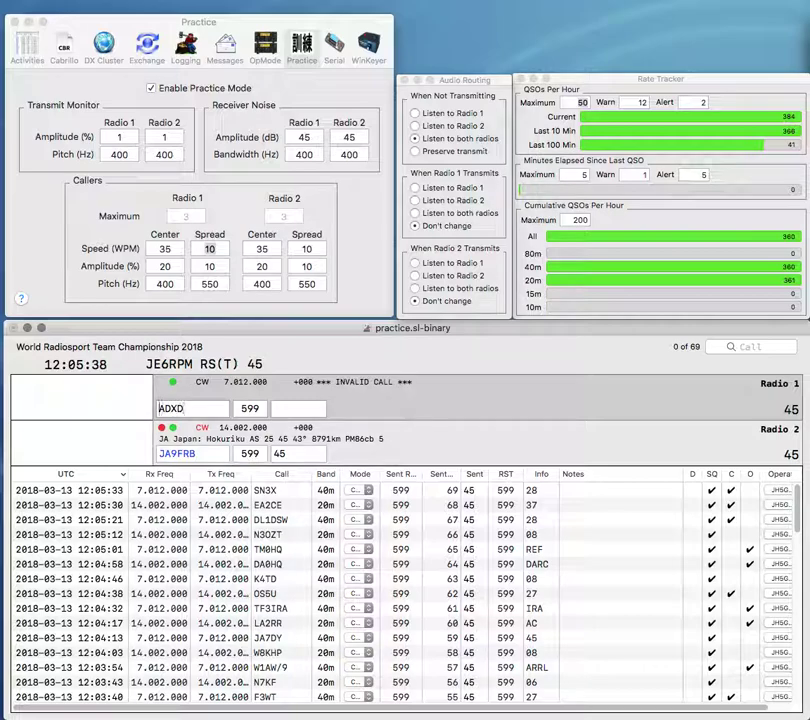
{"action": "type", "text": "J"}
{"action": "key", "text": "Right"}
{"action": "type", "text": "2"}
{"action": "key", "text": "Return"}
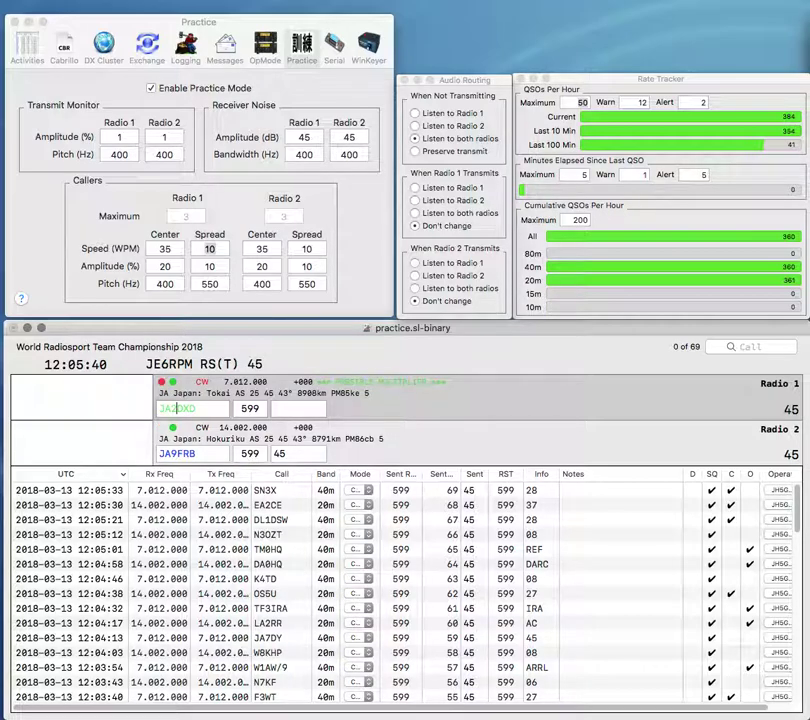
{"action": "key", "text": "Return"}
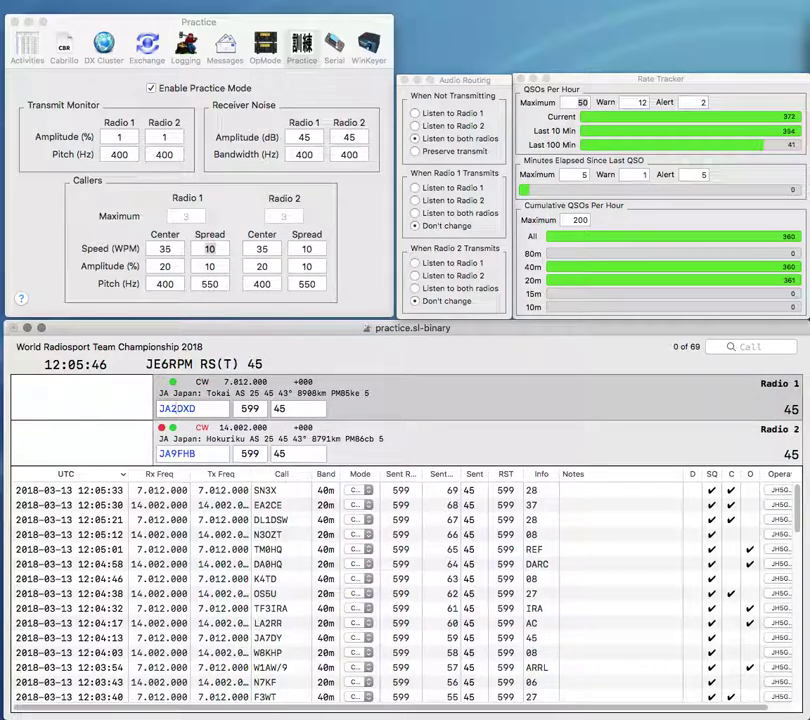
{"action": "key", "text": "Return"}
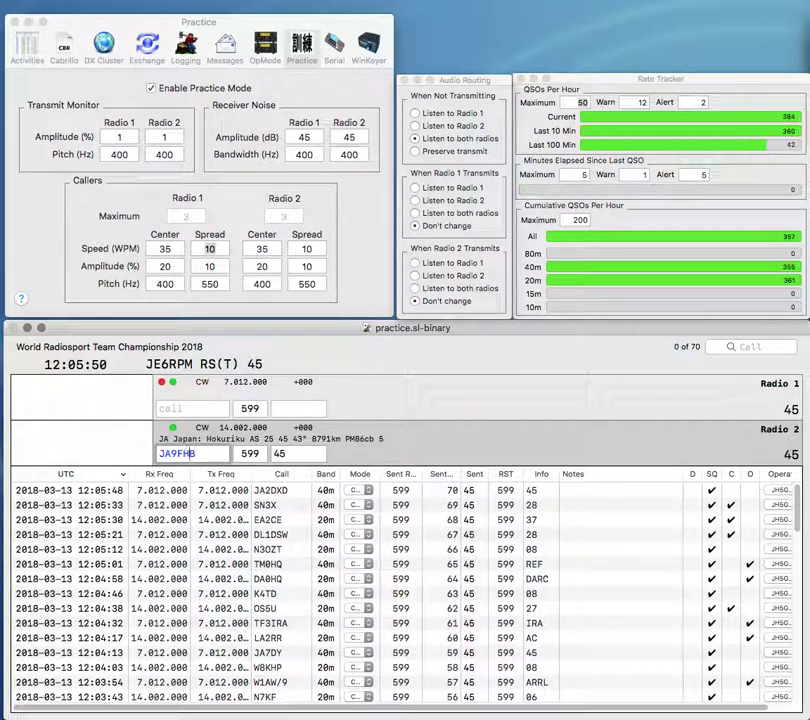
{"action": "key", "text": "Return"}
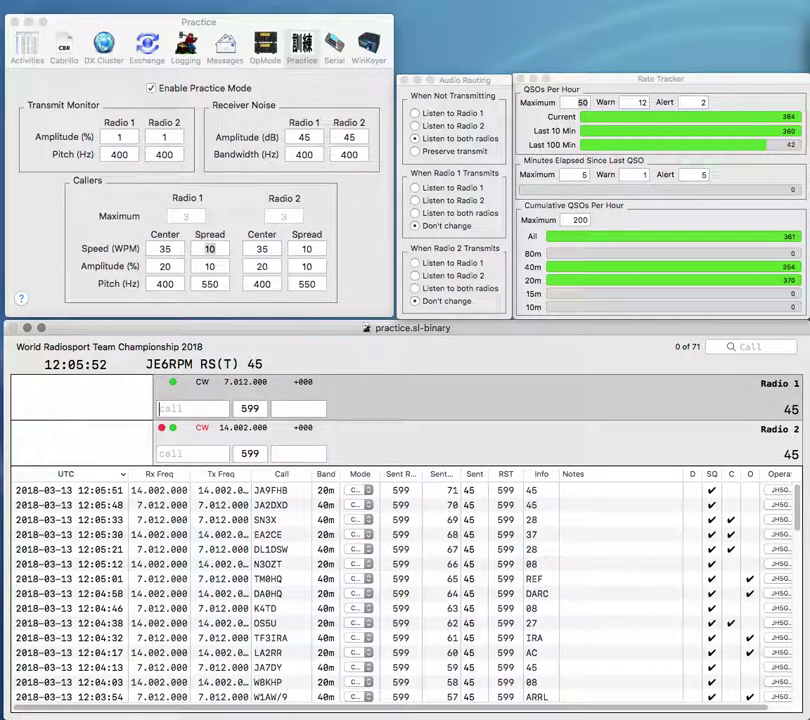
{"action": "type", "text": "MUI"}
{"action": "type", "text": "JE1"}
{"action": "key", "text": "Return"}
{"action": "type", "text": "R"}
{"action": "key", "text": "BackSpace"}
{"action": "type", "text": "W"}
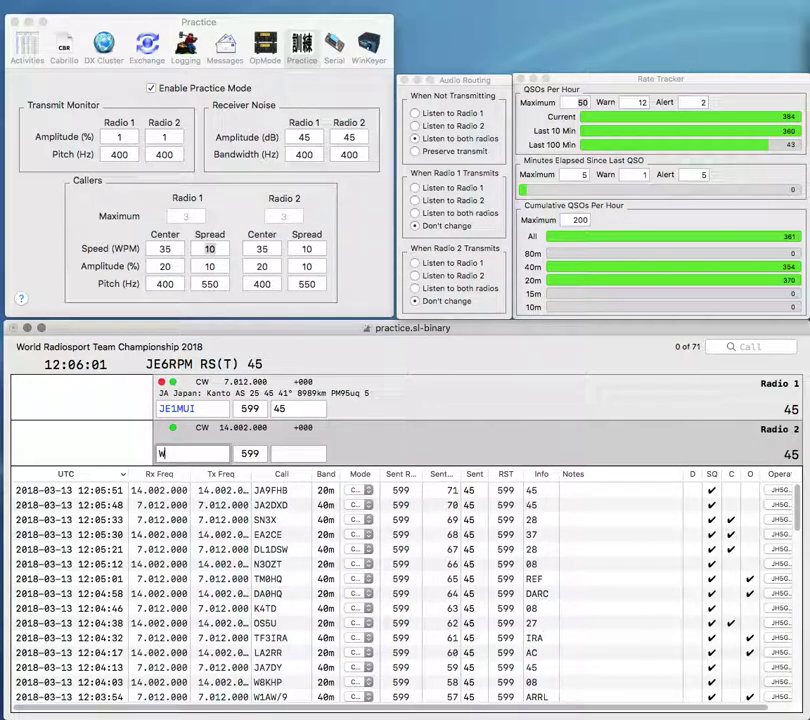
{"action": "type", "text": "R3"}
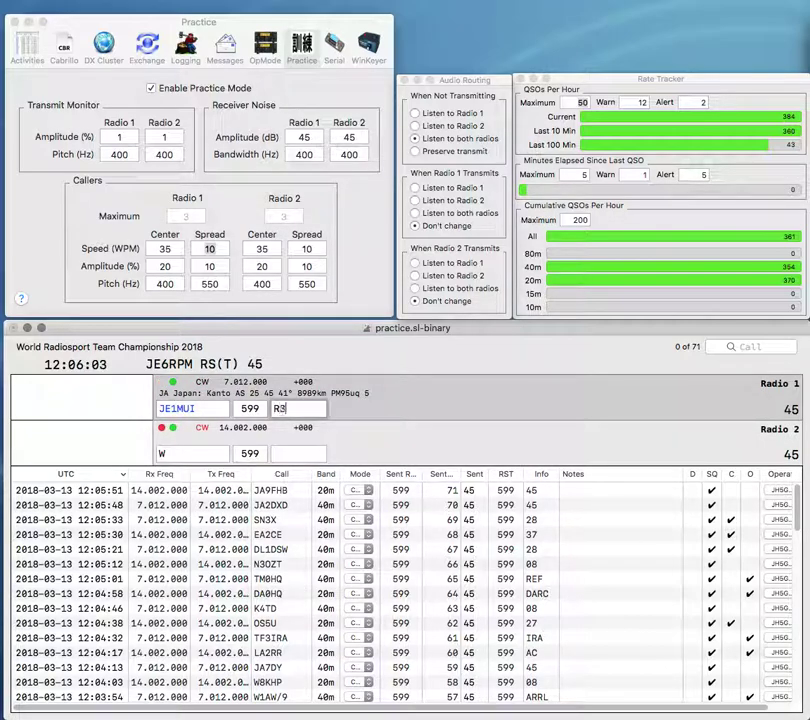
{"action": "key", "text": "Return"}
Step: Work W7ZJ on Radio 2 and PA4T on Radio 1, and log them with exchanges 06 and 27
{"action": "type", "text": "7ZJ"}
{"action": "key", "text": "Return"}
{"action": "type", "text": "PA4T"}
{"action": "key", "text": "Return"}
{"action": "key", "text": "space"}
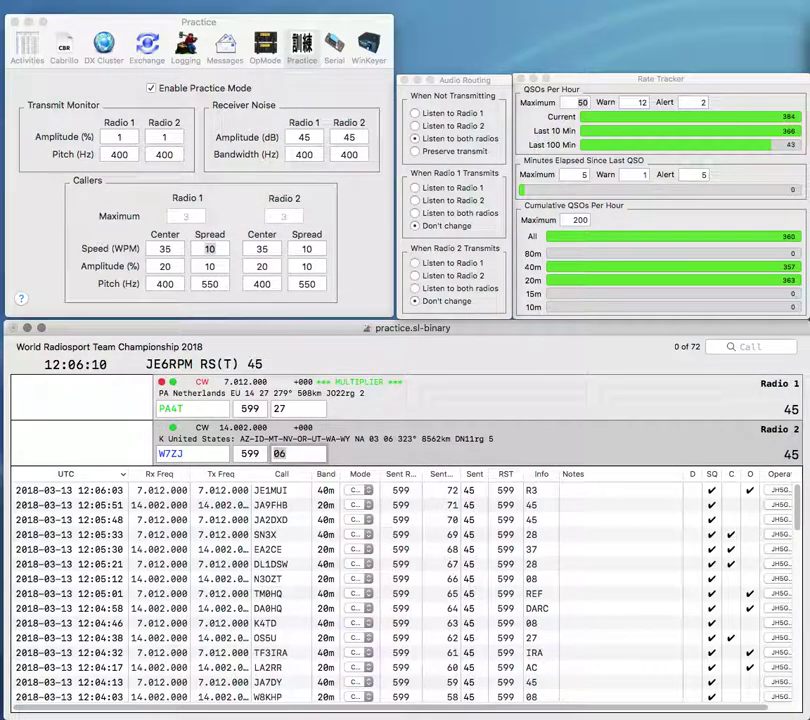
{"action": "key", "text": "Return"}
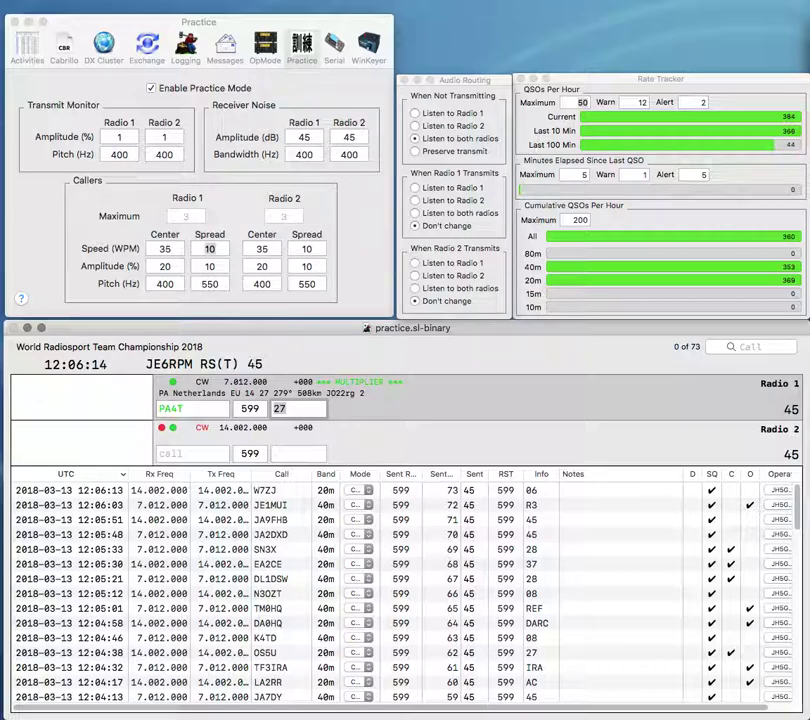
{"action": "key", "text": "Return"}
{"action": "type", "text": "VE9RK"}
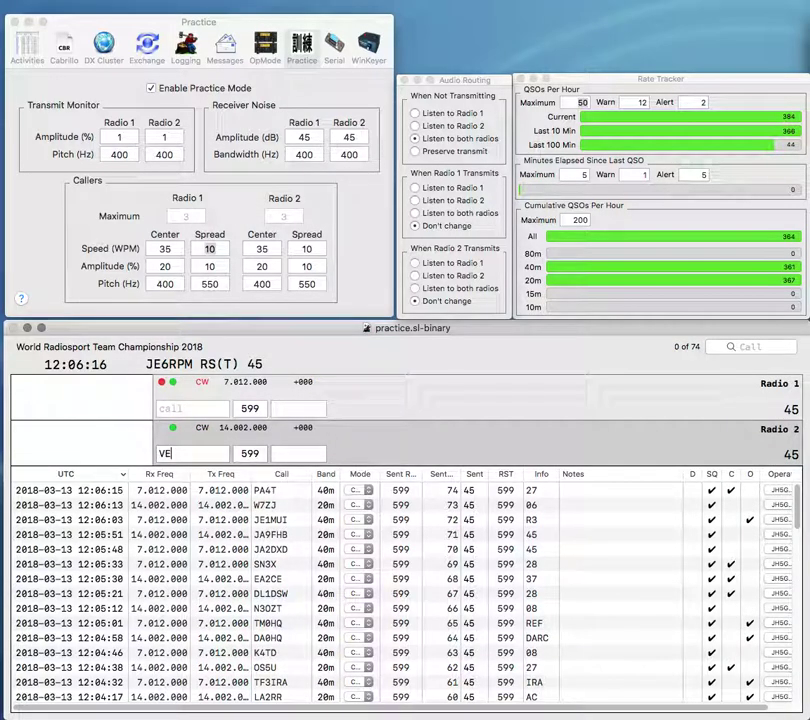
{"action": "key", "text": "space"}
{"action": "type", "text": "NN9O"}
{"action": "key", "text": "space"}
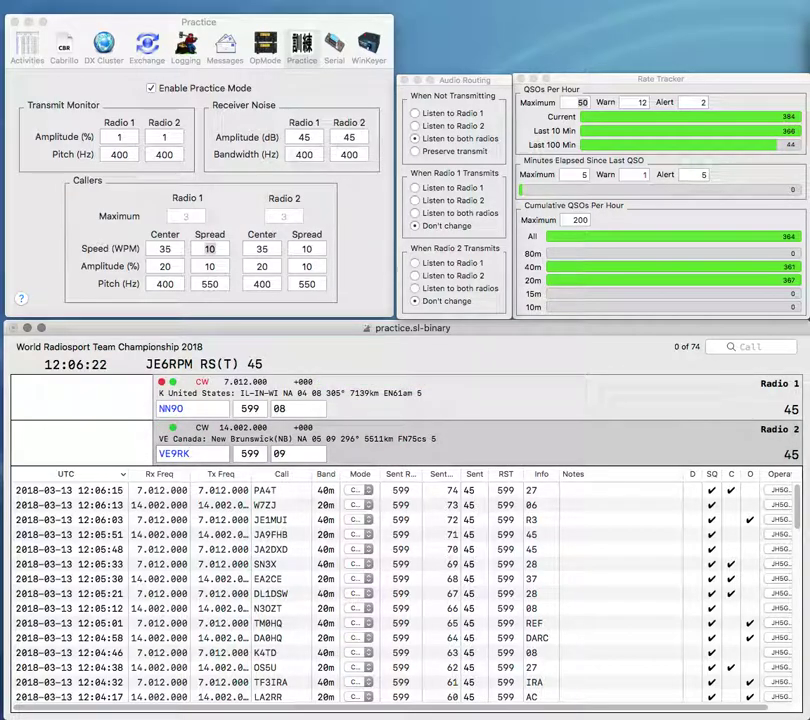
{"action": "key", "text": "Return"}
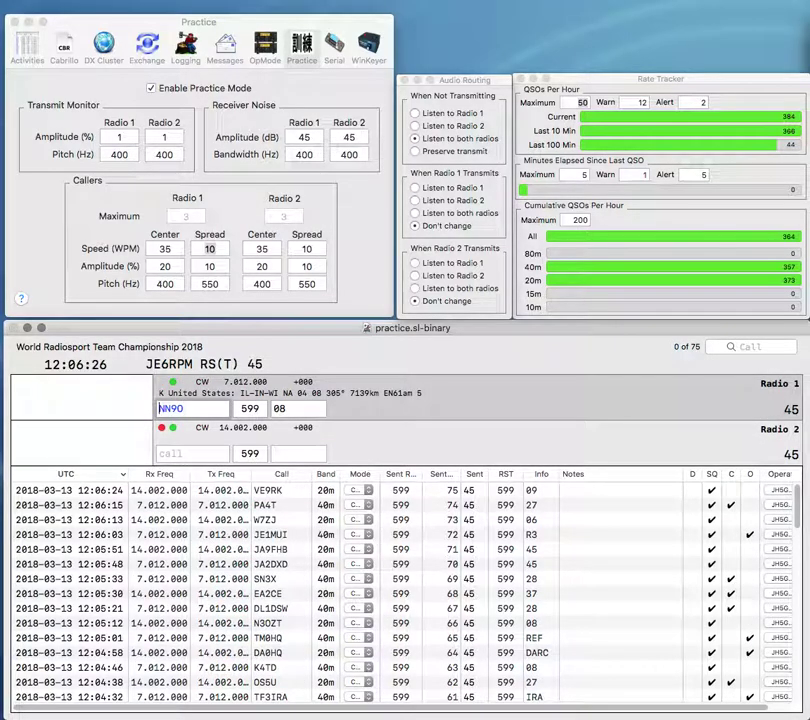
Step: Correct the Radio 1 call to NT9O and log it with exchange 08, sending the partial call UZ5 on Radio 2
{"action": "key", "text": "Return"}
{"action": "type", "text": "UZ56"}
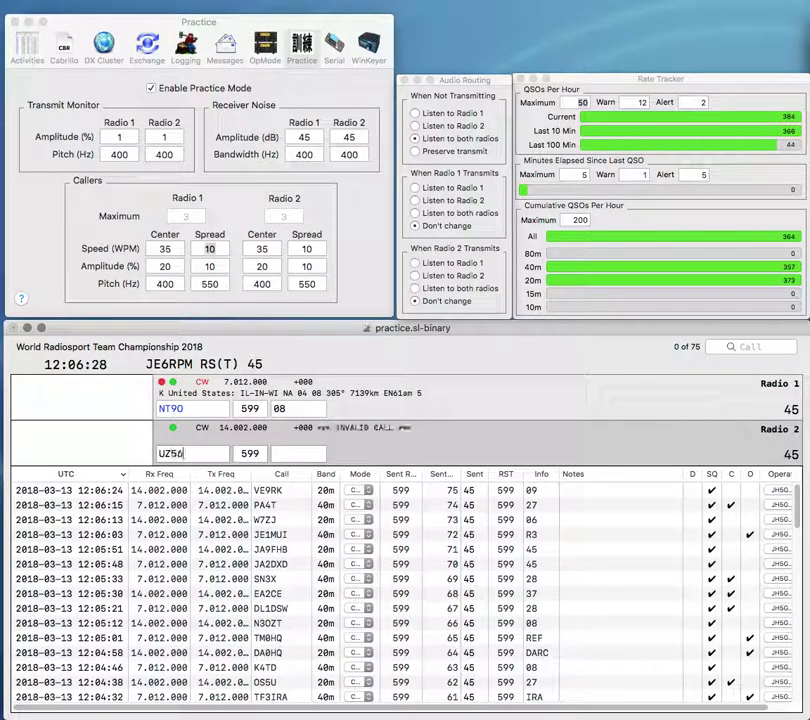
{"action": "key", "text": "BackSpace"}
{"action": "key", "text": "BackSpace"}
{"action": "type", "text": "5"}
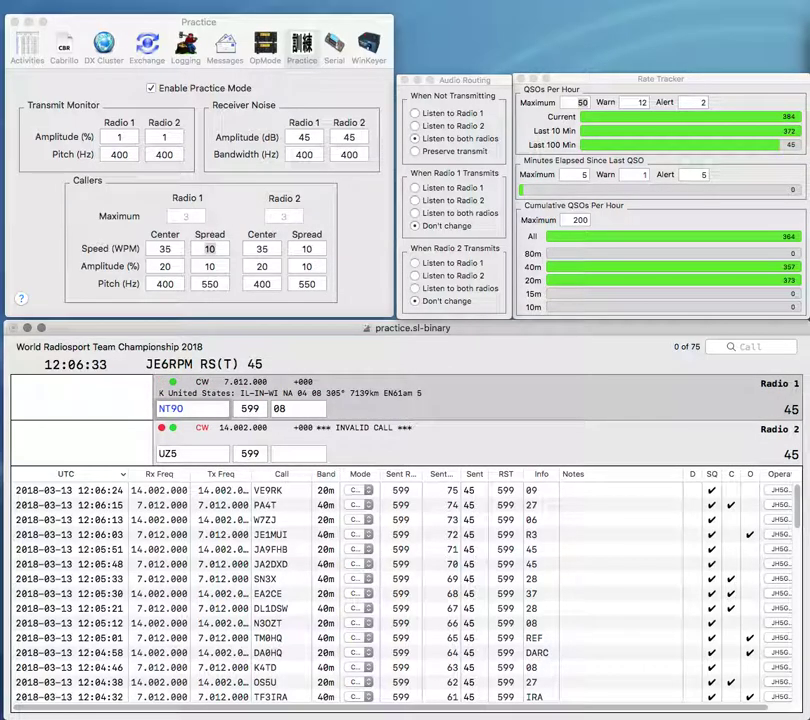
{"action": "key", "text": "Return"}
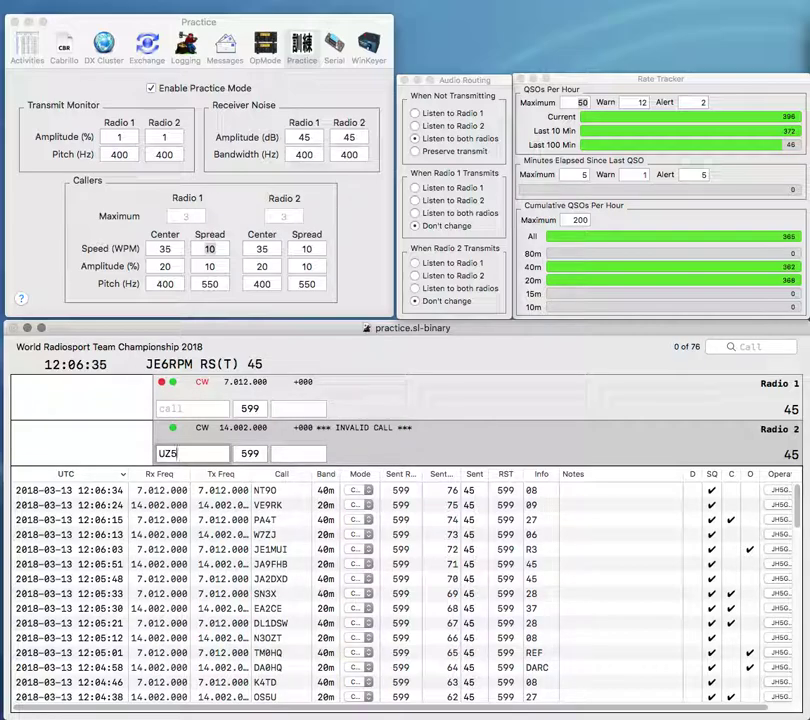
Step: Complete the Radio 2 call as UZ5ZV and log it with exchange 29, entering the partial call 2BZ on Radio 1
{"action": "type", "text": "ZV"}
{"action": "key", "text": "Return"}
{"action": "type", "text": "2BZ"}
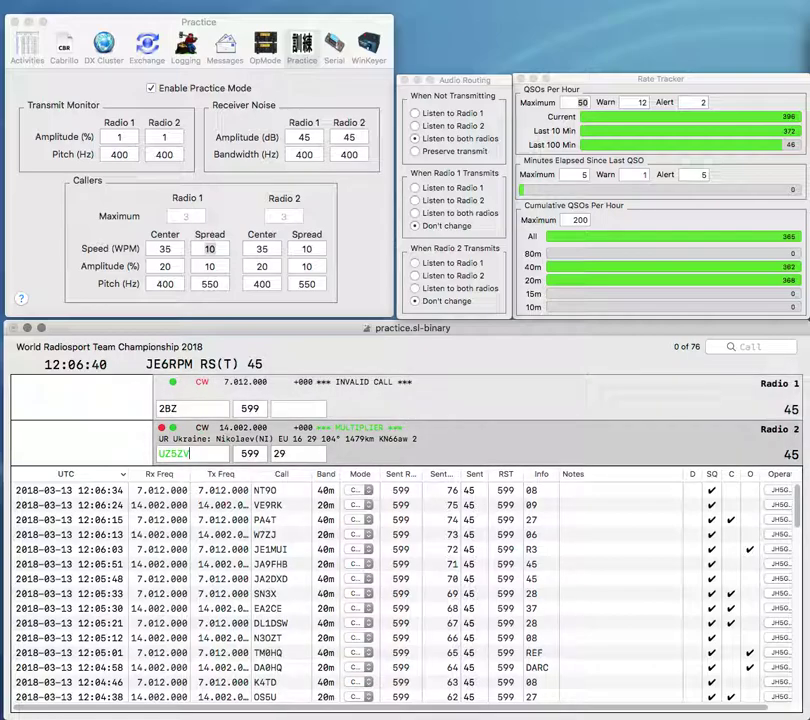
{"action": "key", "text": "Tab"}
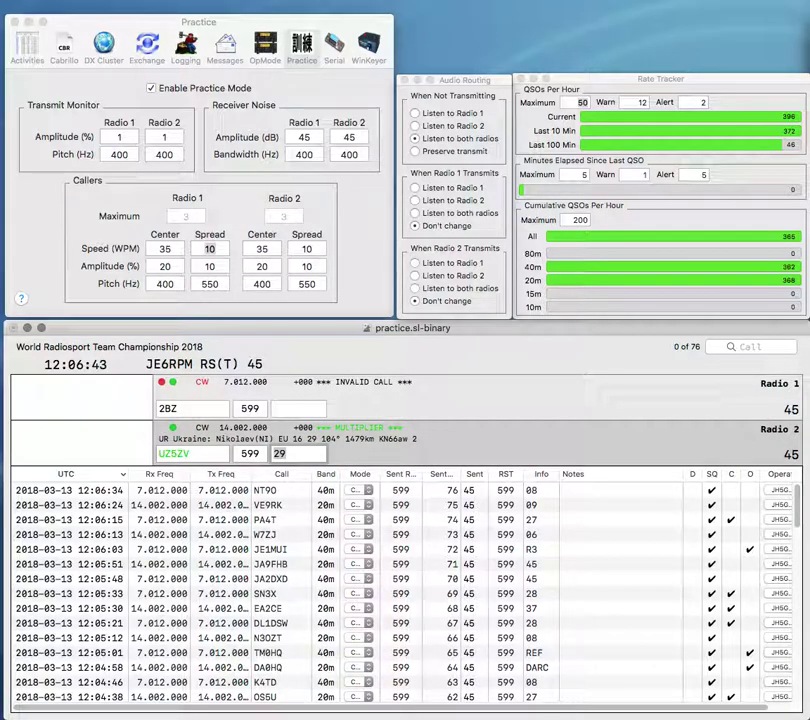
{"action": "key", "text": "Return"}
Step: Complete the Radio 1 call as SP2BZ and log it with exchange 28, sending the partial call 9DNZ on Radio 2
{"action": "type", "text": "SP"}
{"action": "key", "text": "Return"}
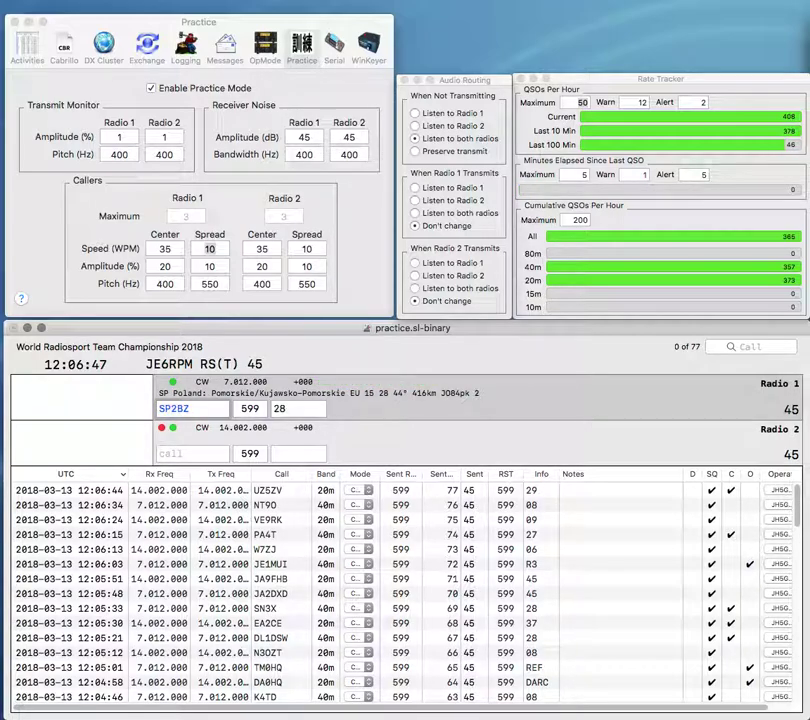
{"action": "type", "text": "9D"}
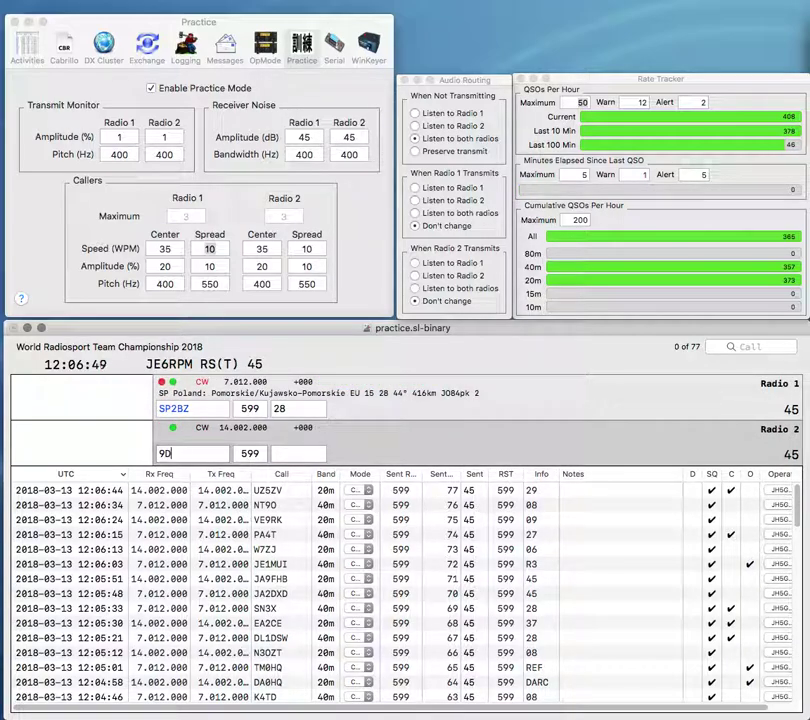
{"action": "type", "text": "NQ"}
{"action": "key", "text": "Return"}
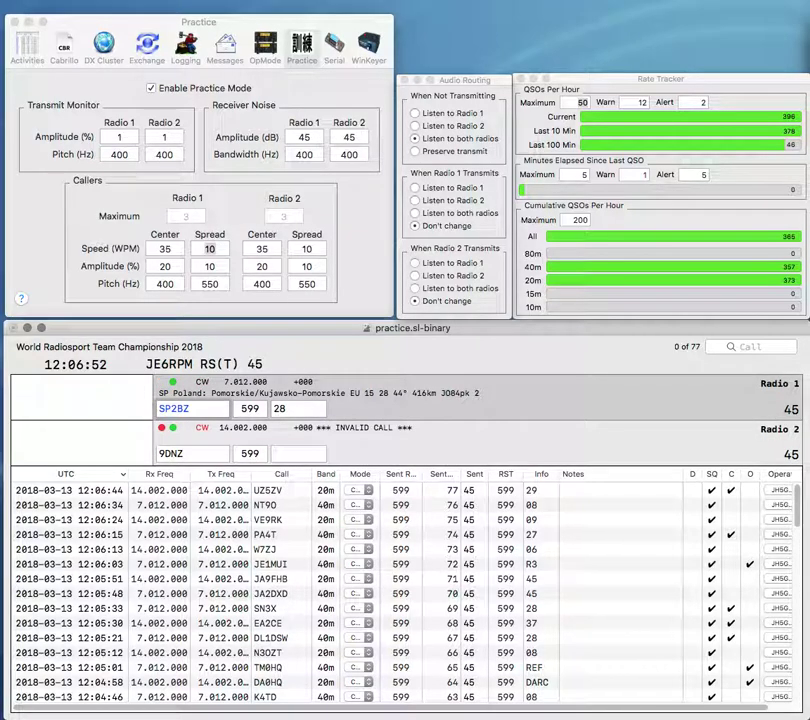
{"action": "key", "text": "Return"}
Step: Complete the Radio 2 call as HB9DNZ and log it with exchange 28
{"action": "type", "text": "HB"}
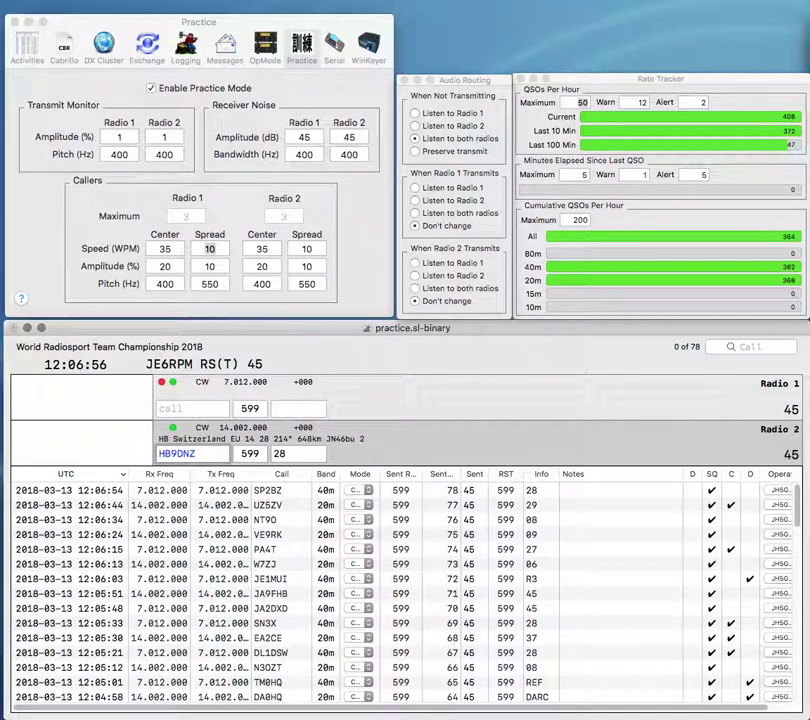
{"action": "key", "text": "Return"}
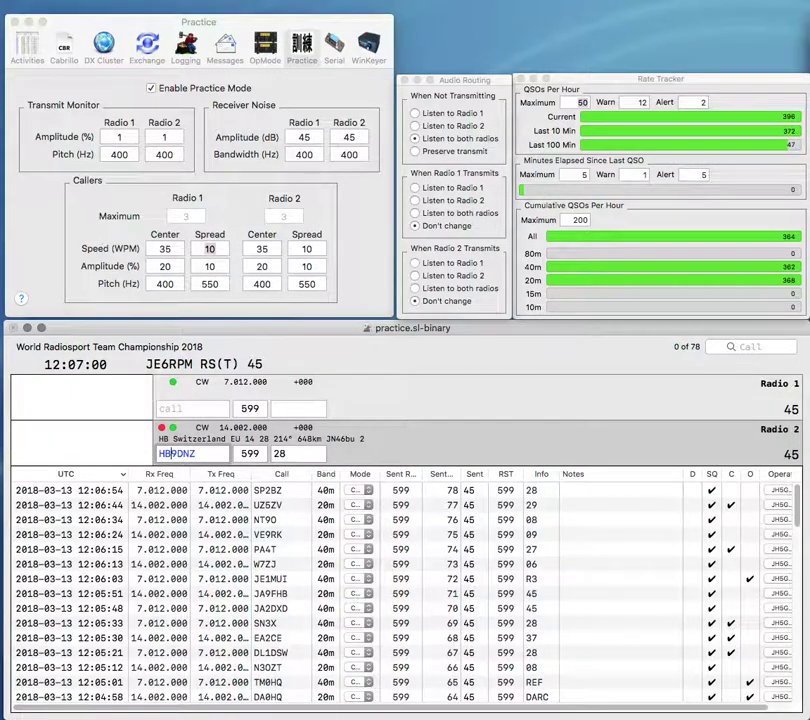
{"action": "key", "text": "Return"}
{"action": "type", "text": "JA"}
{"action": "key", "text": "Return"}
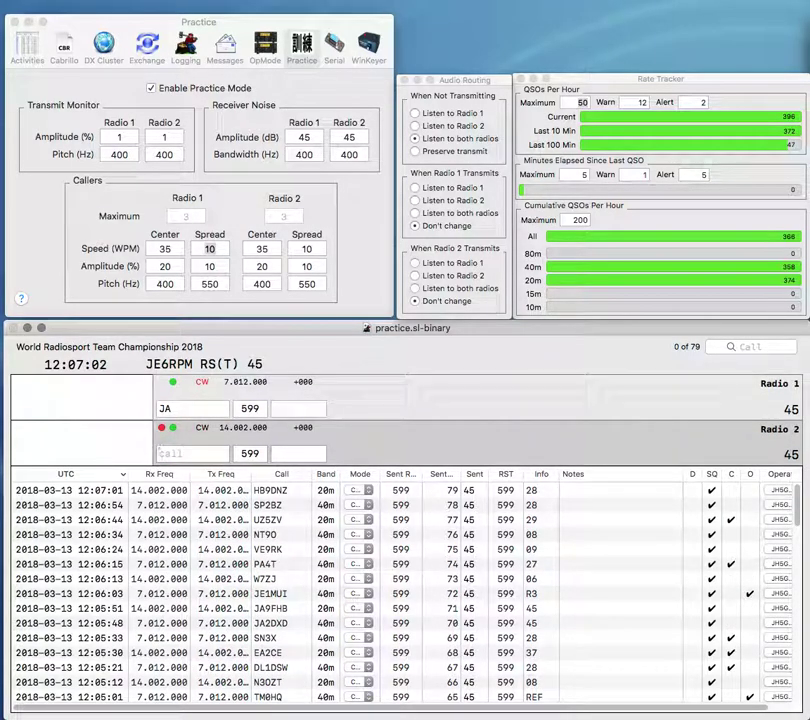
{"action": "type", "text": "VE3EX"}
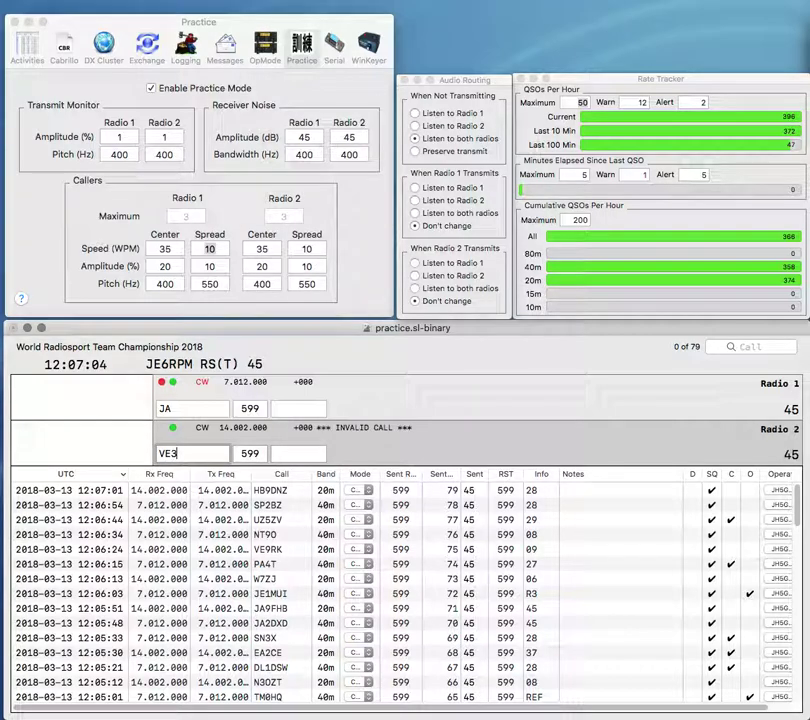
{"action": "type", "text": "AZ"}
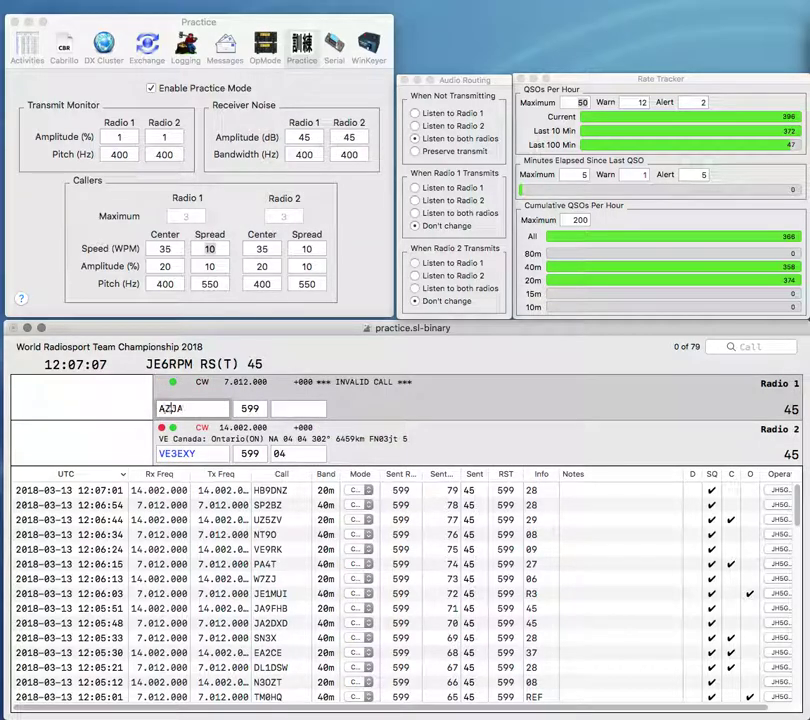
{"action": "type", "text": "1"}
{"action": "key", "text": "Home"}
{"action": "key", "text": "Delete"}
{"action": "key", "text": "Return"}
{"action": "key", "text": "backslash"}
{"action": "type", "text": "VE3EXY"}
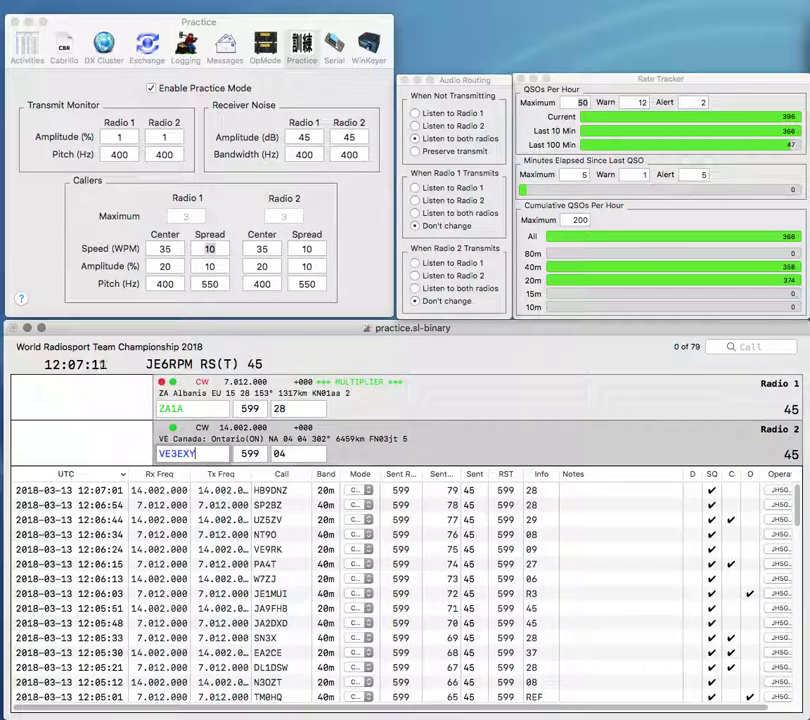
{"action": "key", "text": "Return"}
Step: Set the received exchange of ZA1A to AARA and log the contact
{"action": "type", "text": "A"}
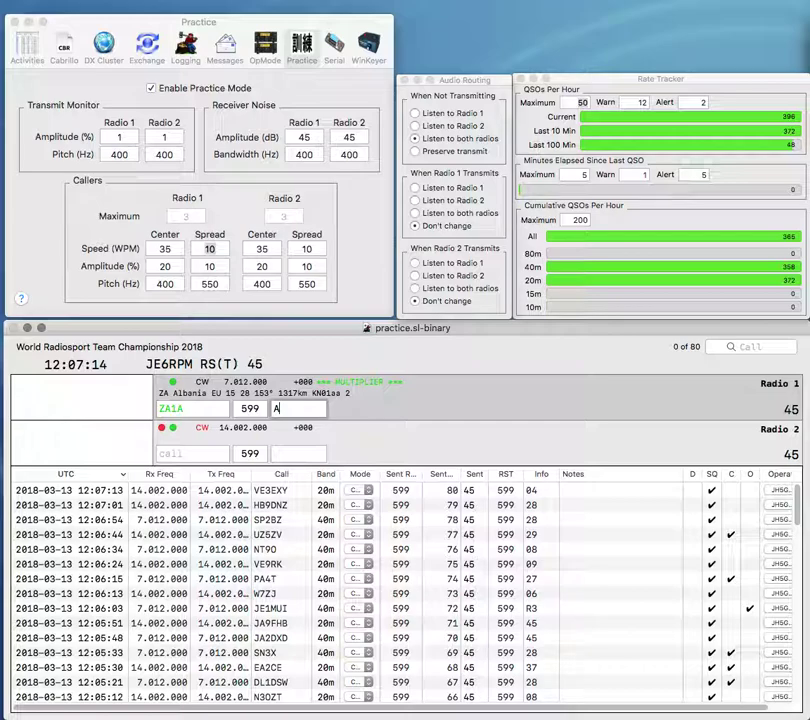
{"action": "type", "text": "ARM"}
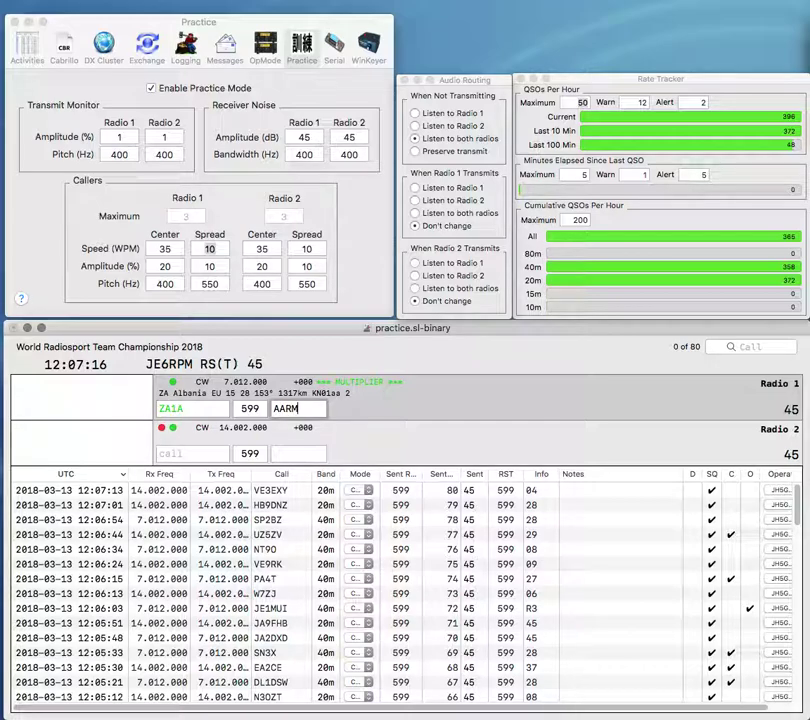
{"action": "key", "text": "Return"}
Step: Enter the partial call UT on Radio 2 and the full call WA9JOQ on Radio 1
{"action": "type", "text": "UT"}
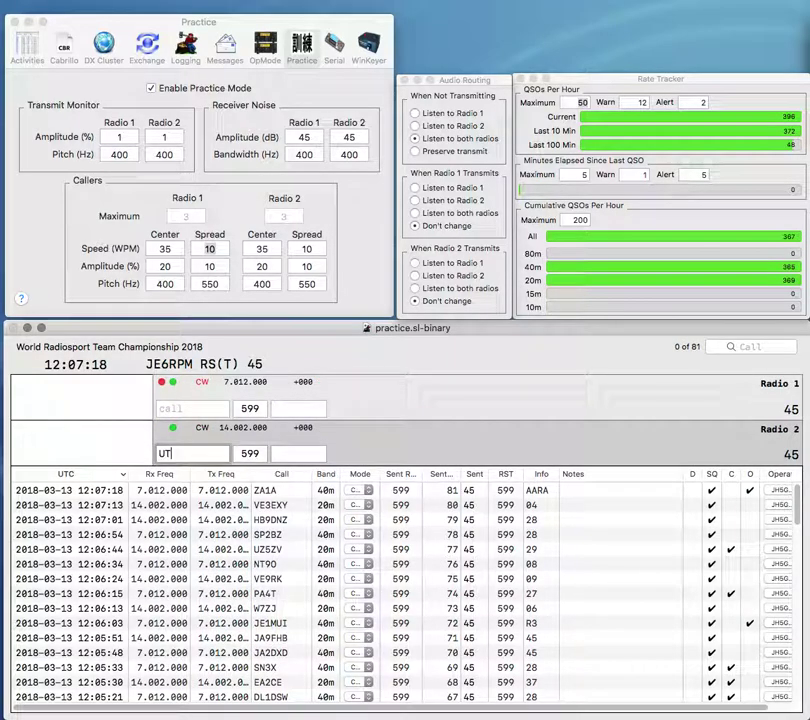
{"action": "type", "text": "WA9JO"}
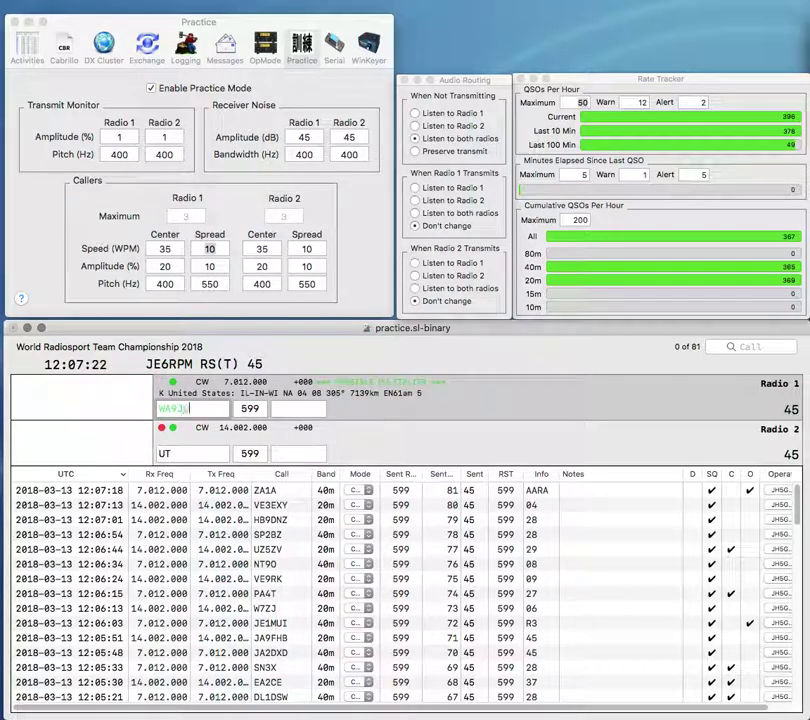
{"action": "type", "text": "Q"}
{"action": "type", "text": "UT"}
{"action": "key", "text": "BackSpace"}
{"action": "type", "text": "QT"}
{"action": "key", "text": "Return"}
{"action": "key", "text": "Home"}
{"action": "type", "text": "K2"}
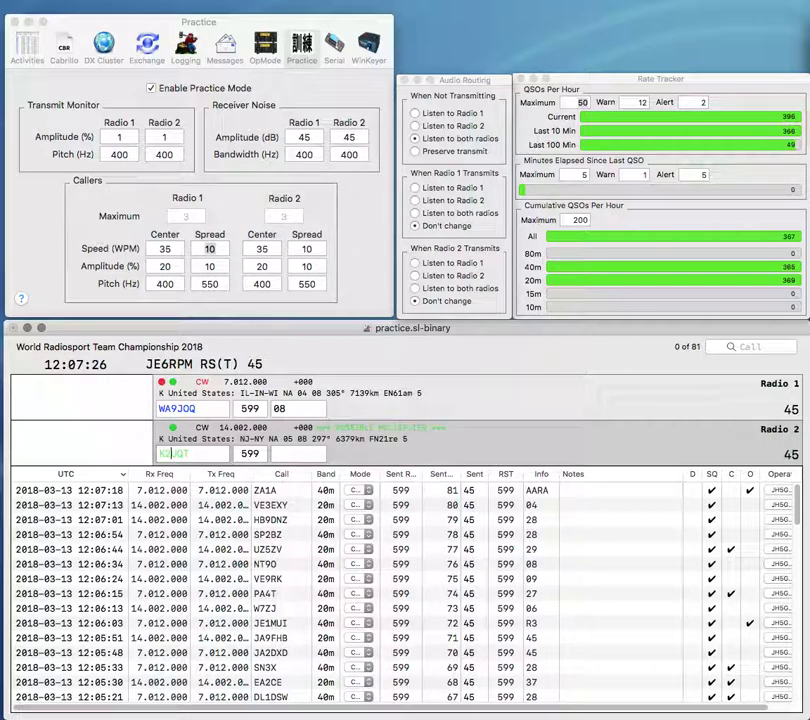
{"action": "key", "text": "Return"}
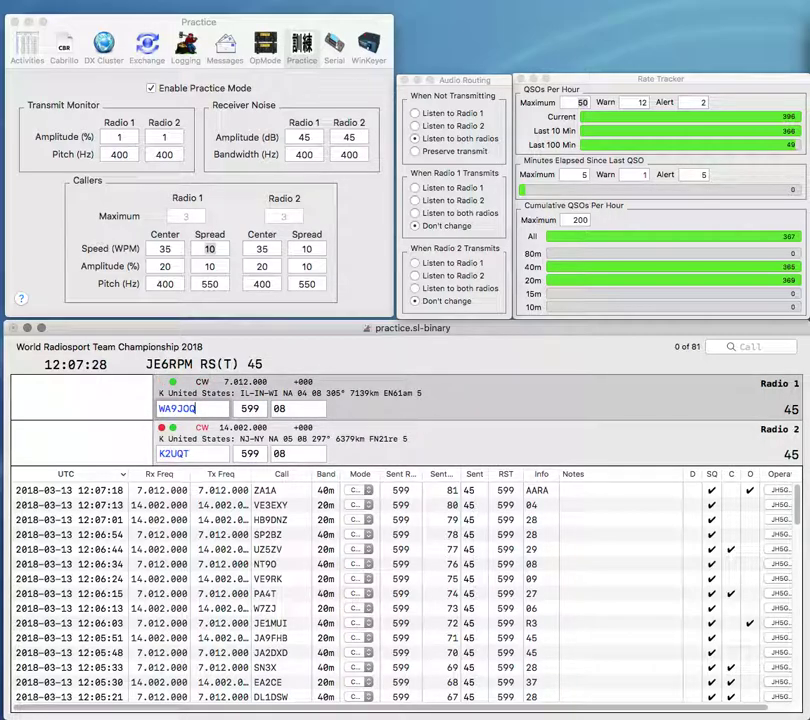
{"action": "key", "text": "Return"}
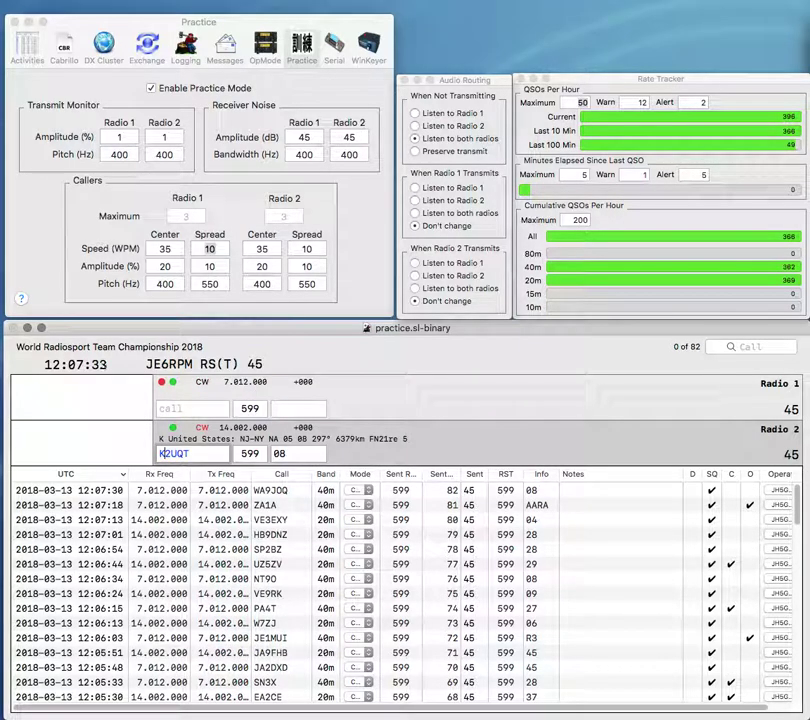
{"action": "key", "text": "Return"}
{"action": "type", "text": "KR2OO"}
{"action": "key", "text": "Return"}
{"action": "type", "text": "ZW0HQ"}
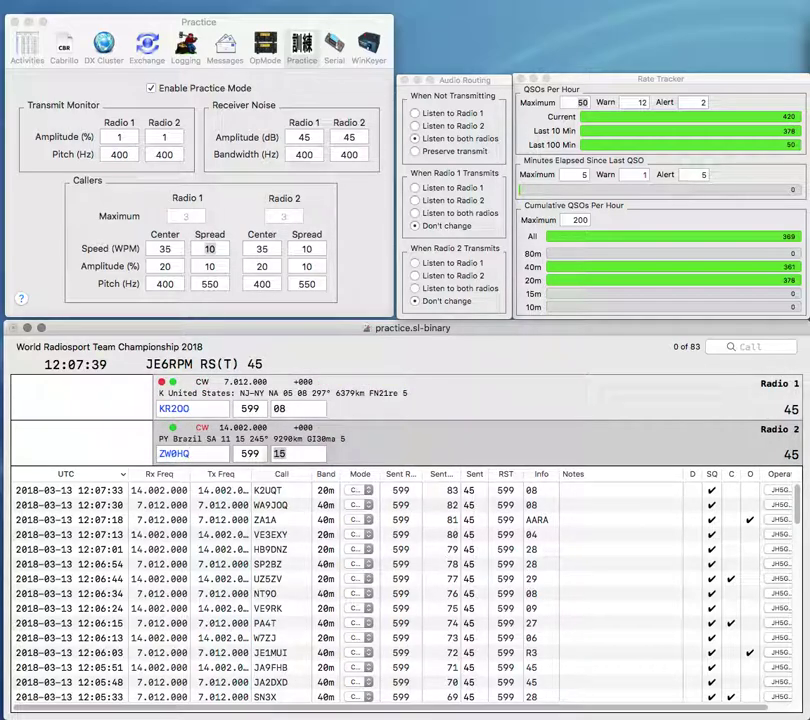
{"action": "key", "text": "Return"}
{"action": "key", "text": "Home"}
{"action": "key", "text": "Delete"}
{"action": "type", "text": "C"}
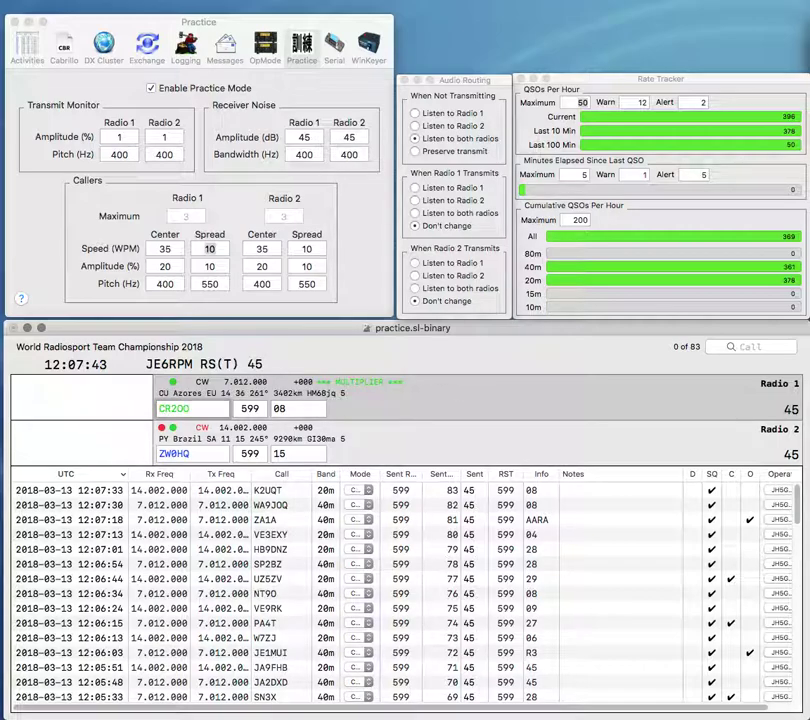
{"action": "type", "text": "LABRE"}
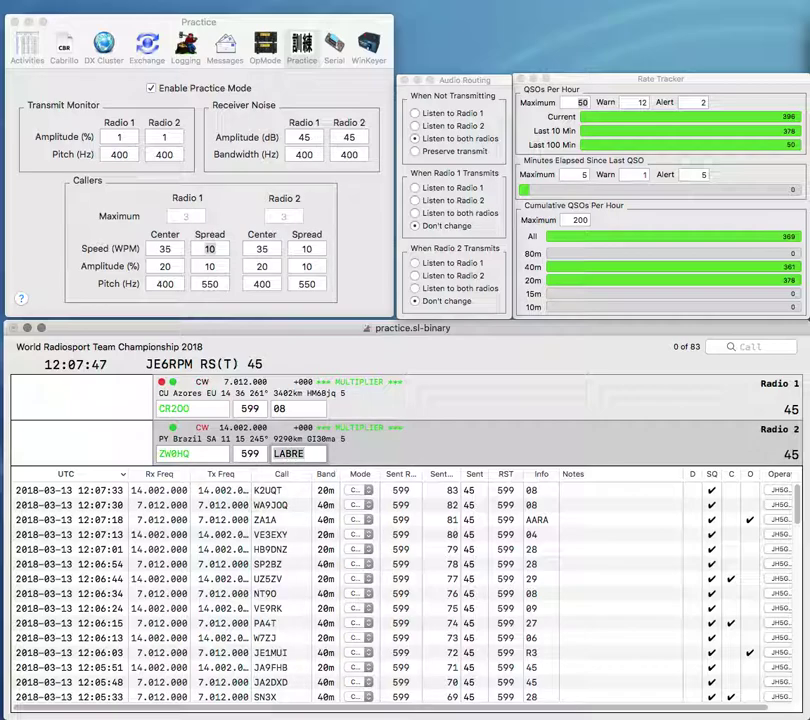
{"action": "key", "text": "Return"}
{"action": "key", "text": "Tab"}
{"action": "type", "text": "36"}
{"action": "key", "text": "Return"}
{"action": "type", "text": "EM5HQ"}
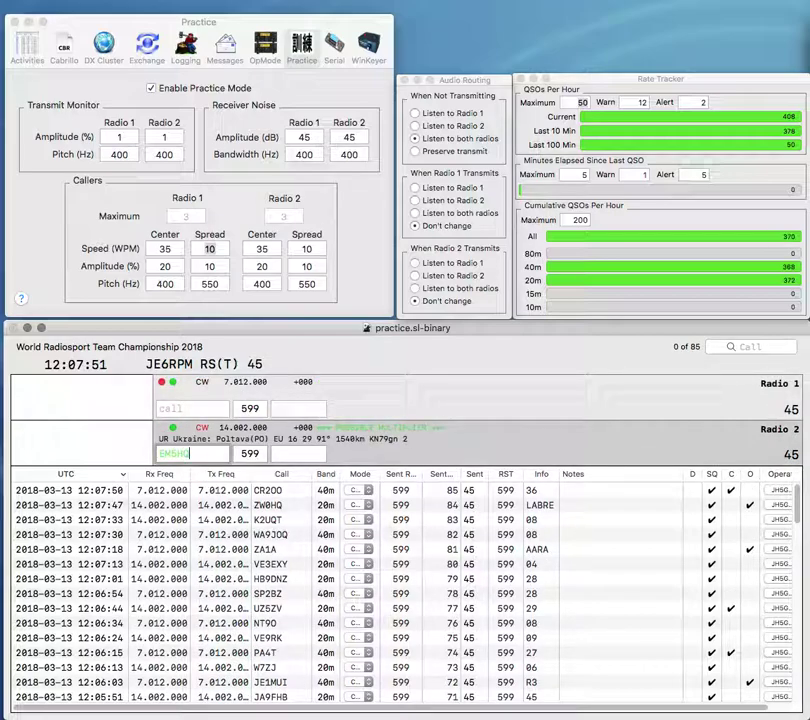
Step: Send the Radio 2 report to EM5HQ, and enter W5JE with exchange 07 on Radio 1 and send its report
{"action": "key", "text": "Return"}
{"action": "type", "text": "29"}
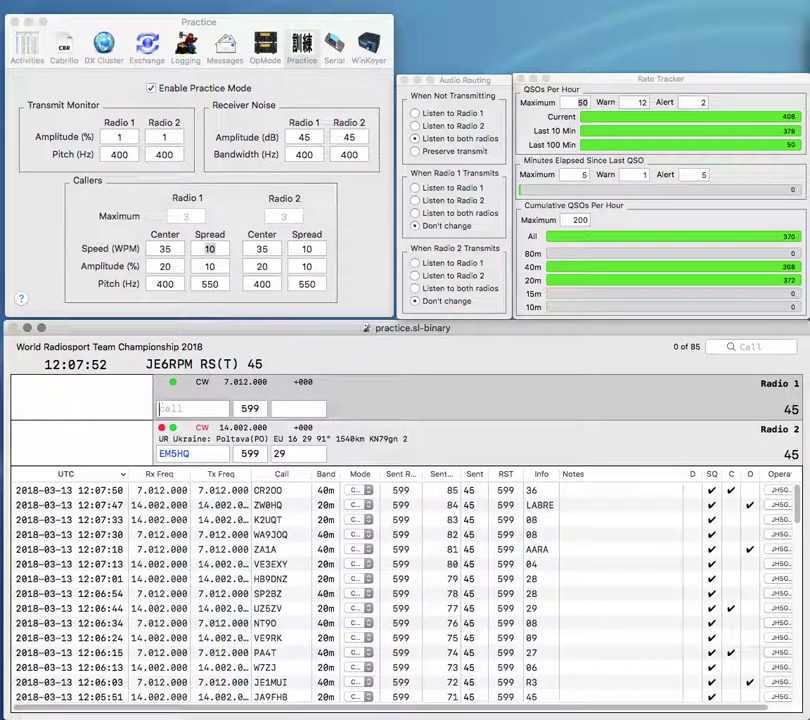
{"action": "type", "text": "W5JE"}
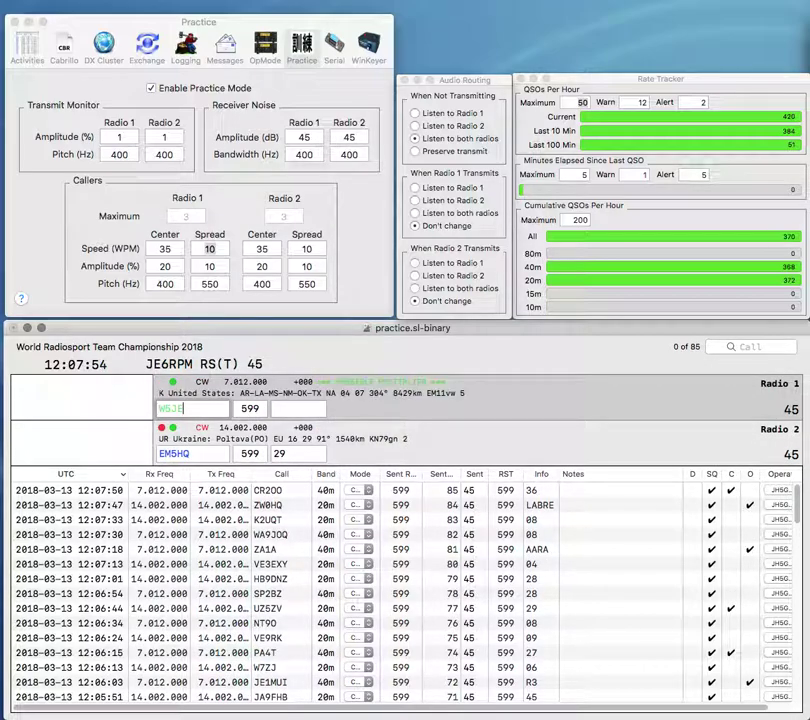
{"action": "key", "text": "Return"}
{"action": "type", "text": "07"}
{"action": "key", "text": "Tab"}
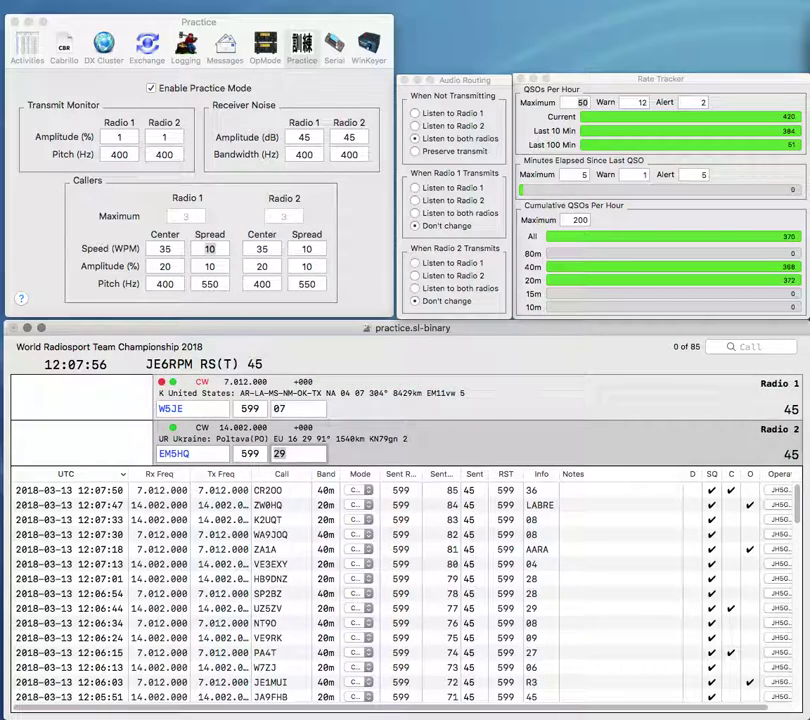
{"action": "type", "text": "UR"}
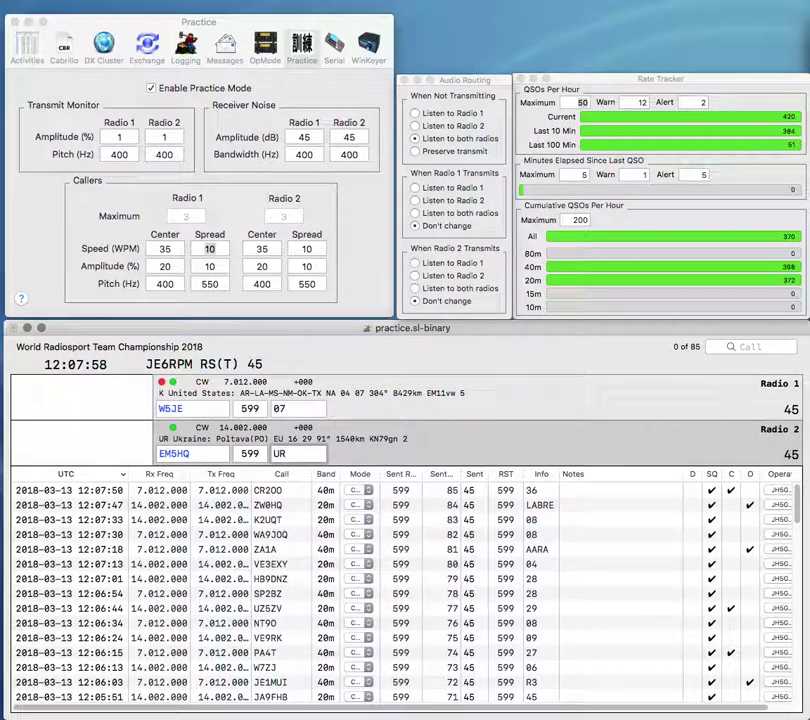
{"action": "key", "text": "Return"}
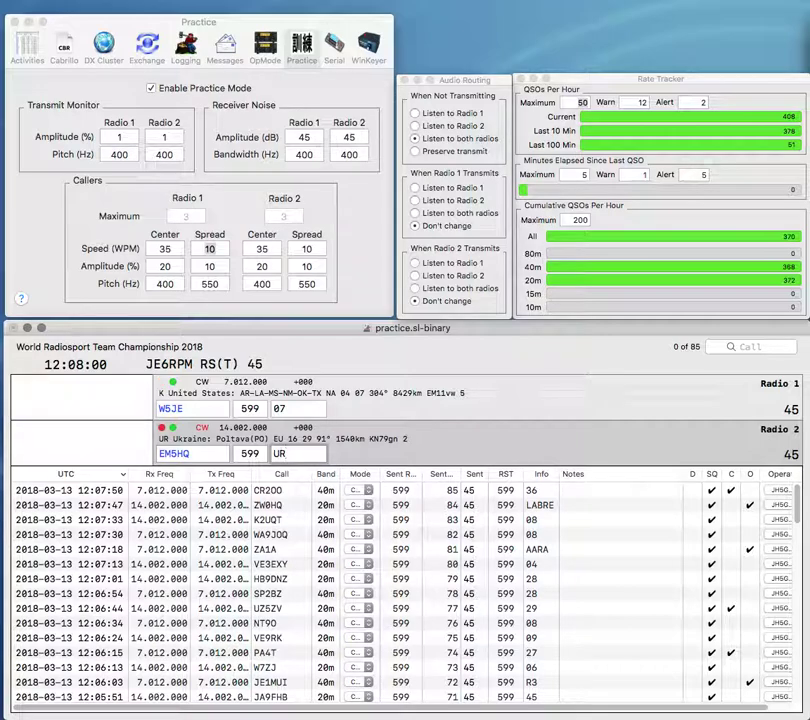
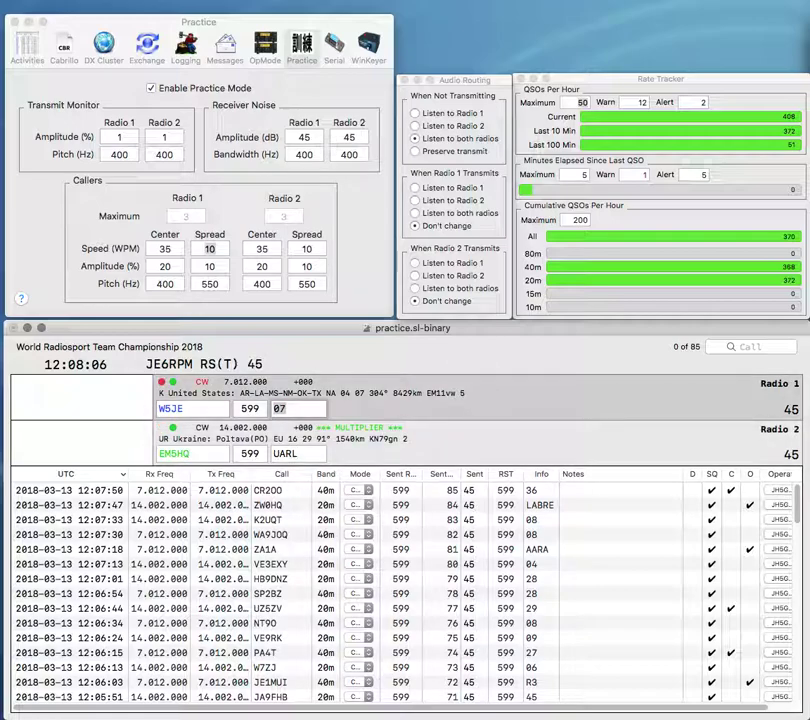
{"action": "key", "text": "Return"}
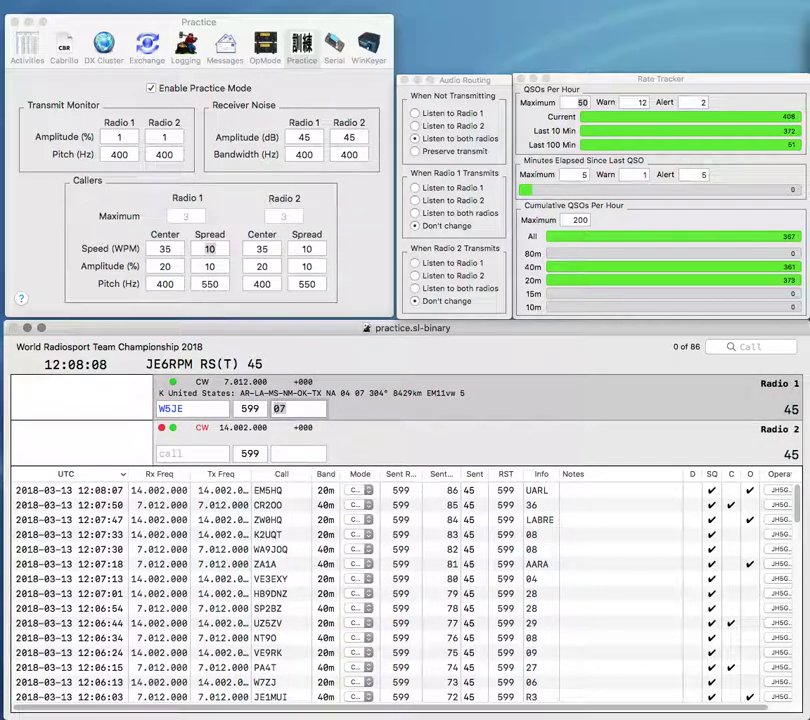
{"action": "key", "text": "Return"}
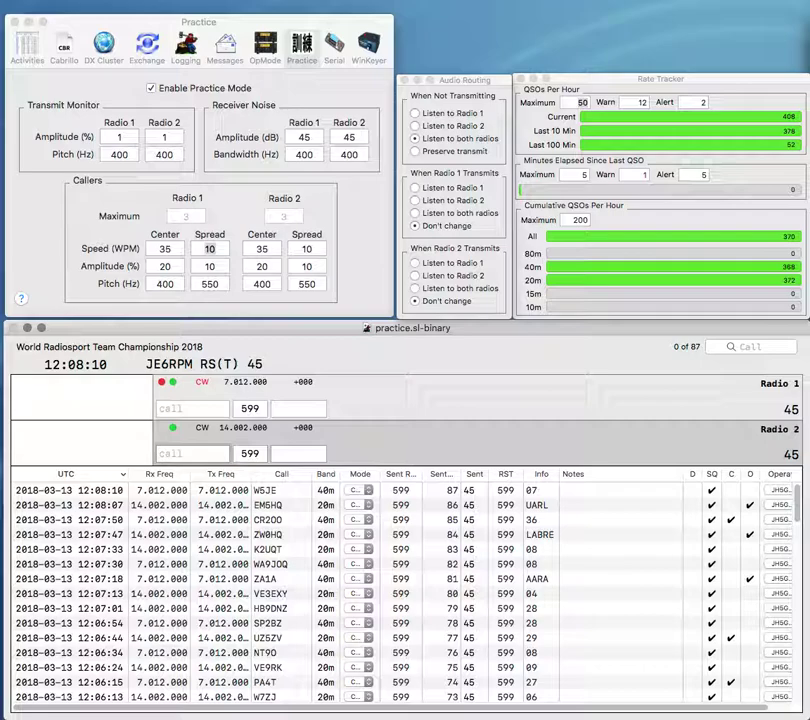
{"action": "type", "text": "/4"}
{"action": "key", "text": "Return"}
{"action": "type", "text": "PS7GR"}
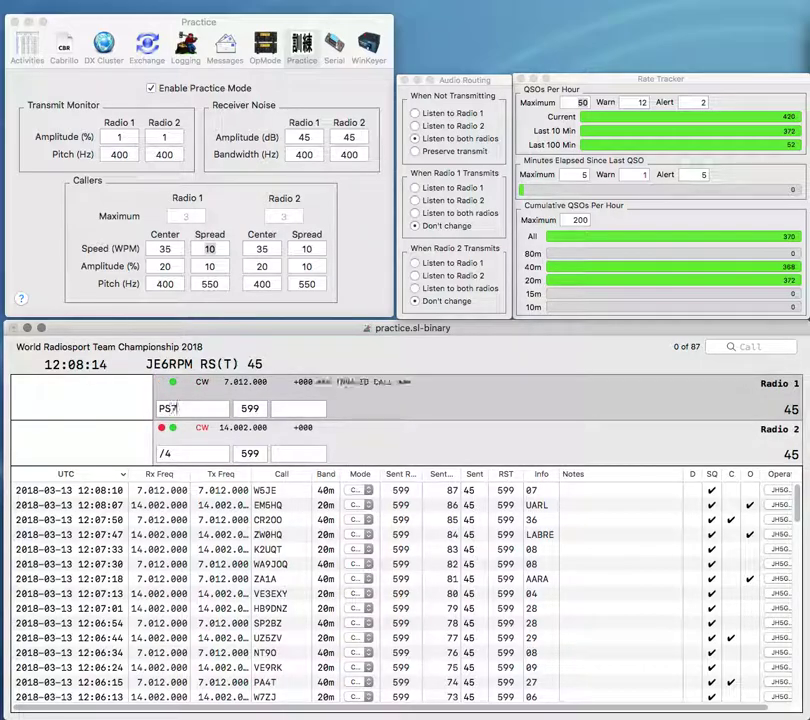
{"action": "key", "text": "Return"}
{"action": "type", "text": "APW"}
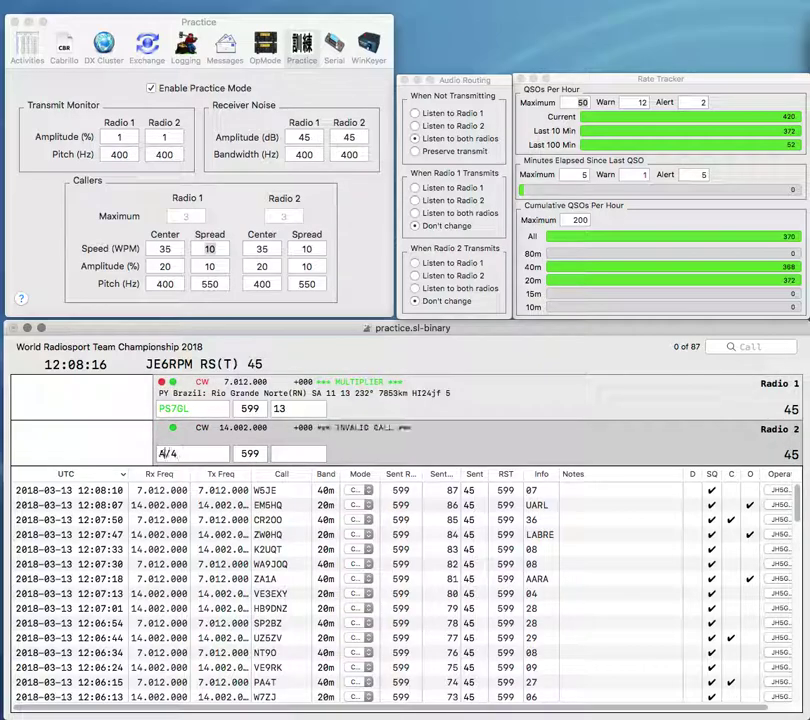
{"action": "key", "text": "BackSpace"}
{"action": "key", "text": "BackSpace"}
{"action": "key", "text": "BackSpace"}
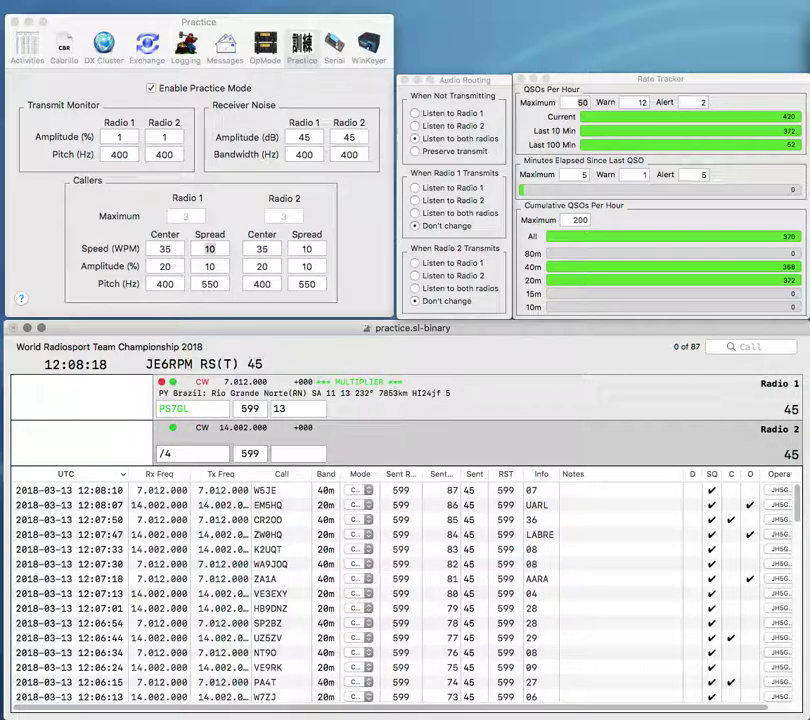
{"action": "key", "text": "Return"}
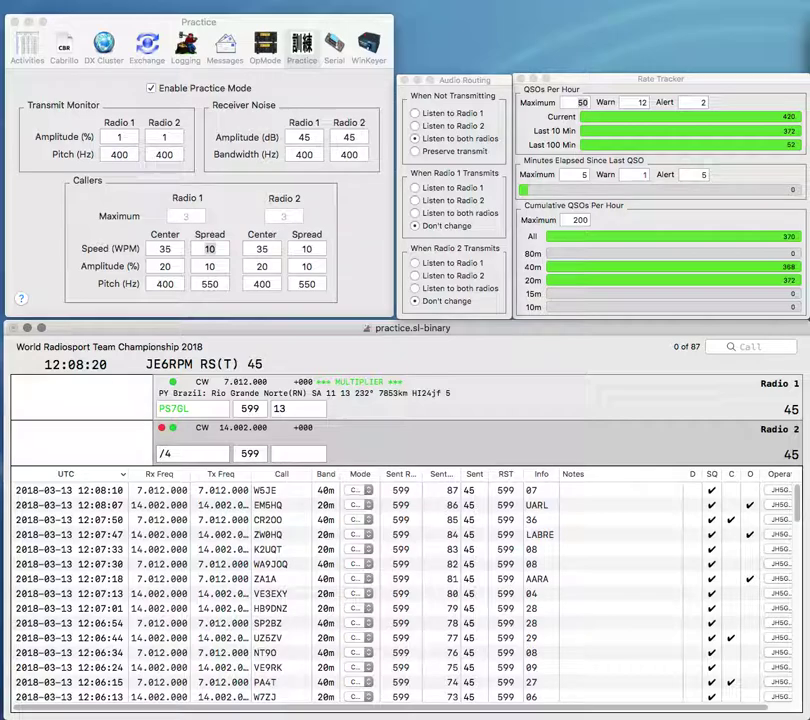
{"action": "type", "text": "WS7I"}
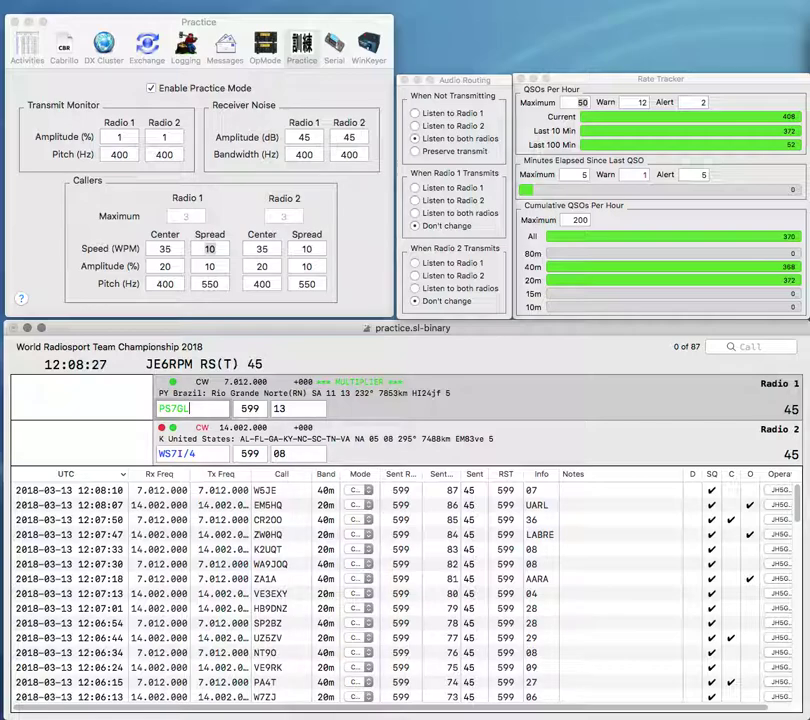
{"action": "key", "text": "Return"}
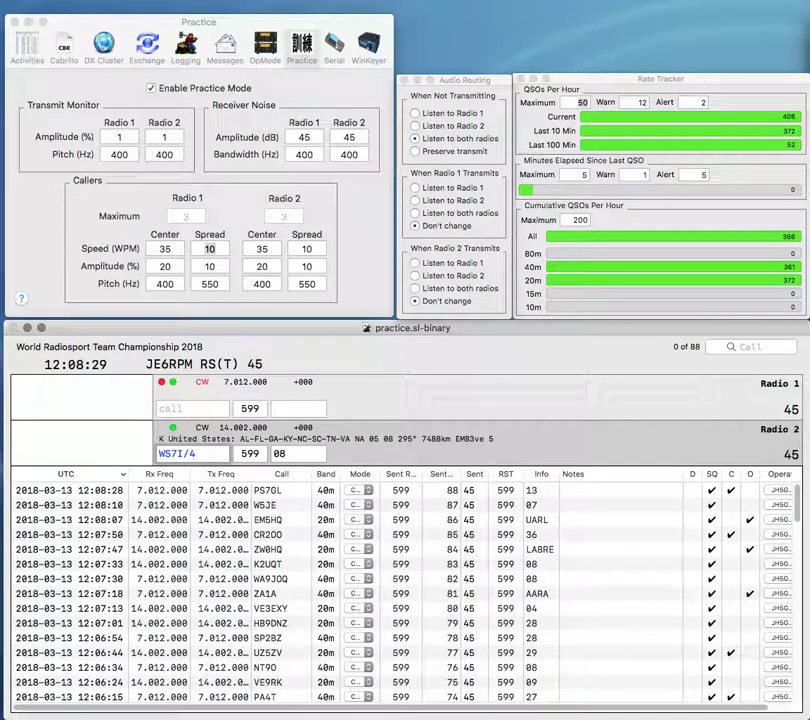
{"action": "key", "text": "Return"}
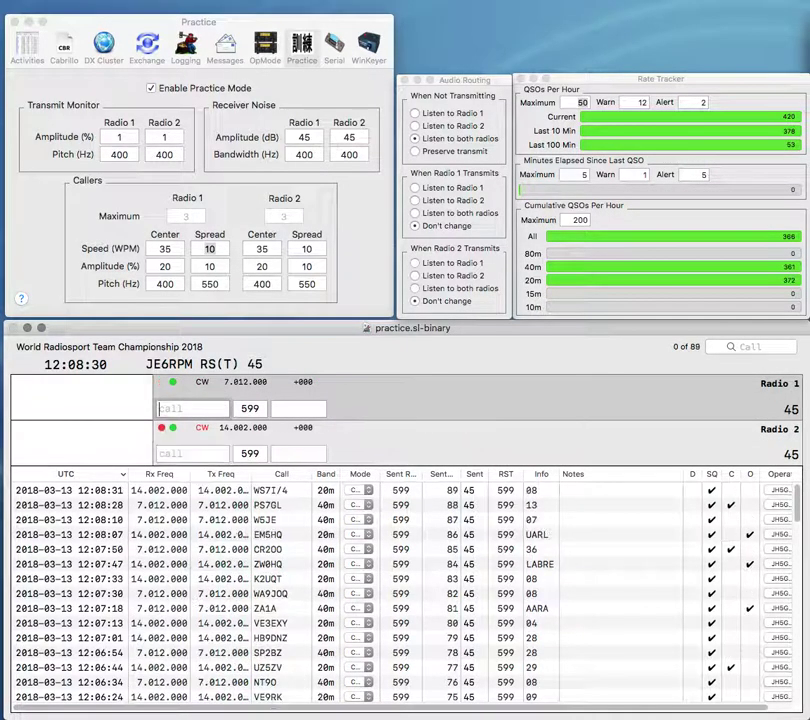
Step: Send the partial calls KA0 on Radio 1 and 6E on Radio 2
{"action": "type", "text": "KA9"}
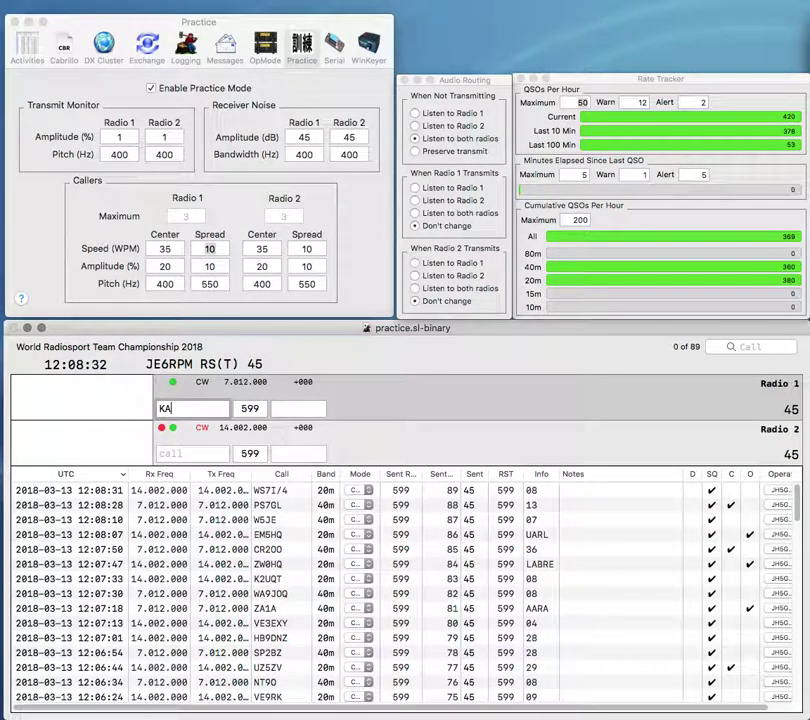
{"action": "key", "text": "Return"}
{"action": "type", "text": "6E"}
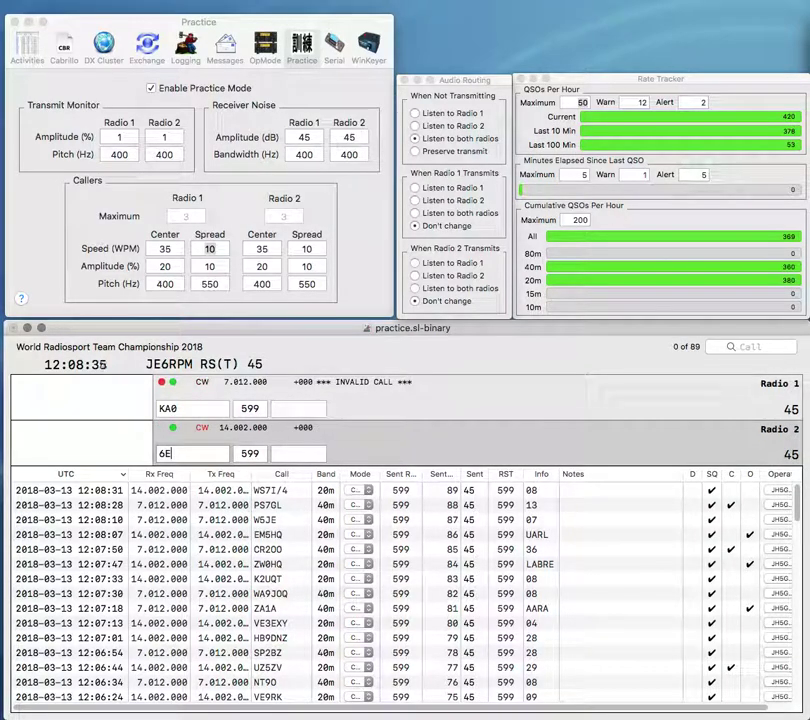
{"action": "key", "text": "Return"}
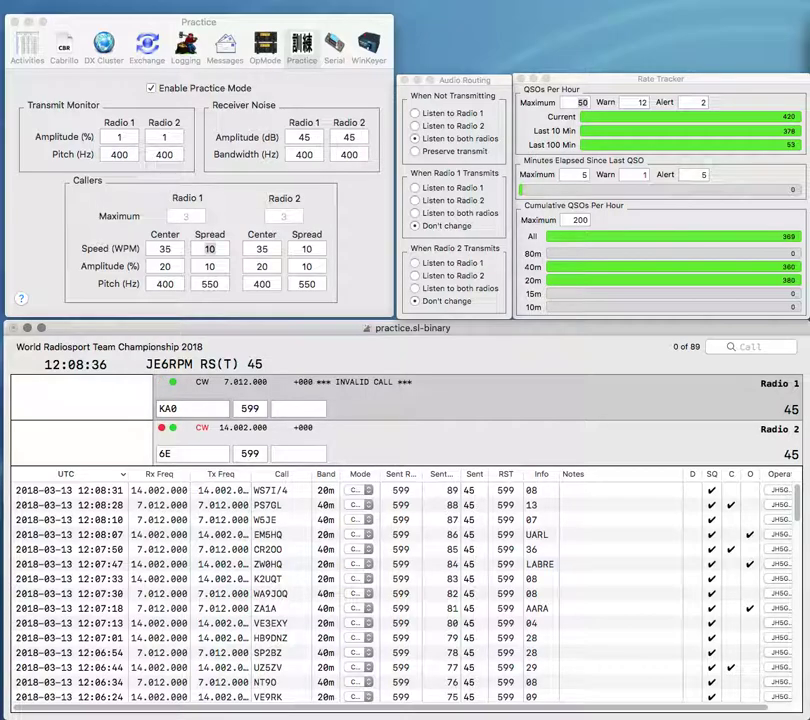
{"action": "key", "text": "BackSpace"}
{"action": "key", "text": "BackSpace"}
{"action": "type", "text": "U0G"}
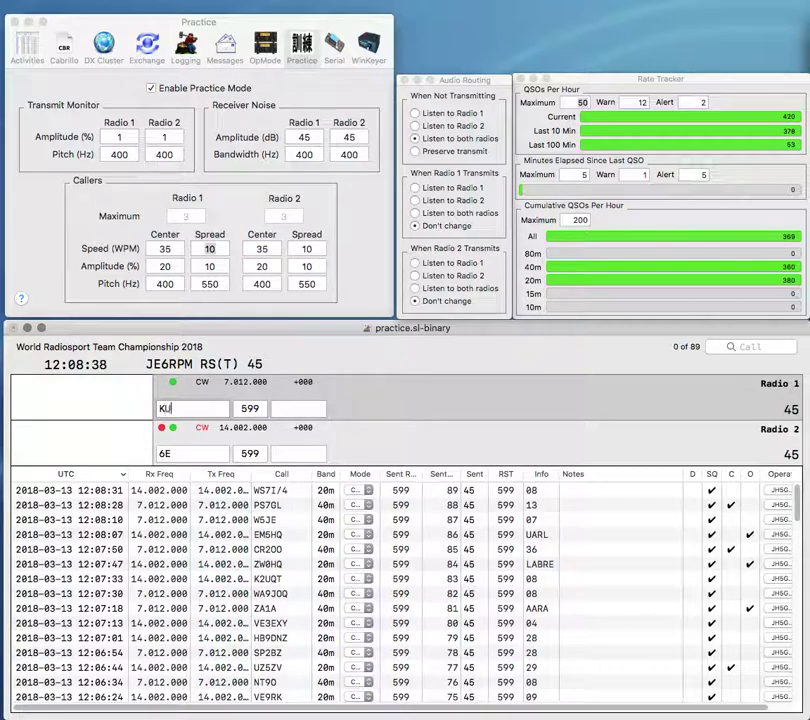
{"action": "key", "text": "Return"}
{"action": "key", "text": "Return"}
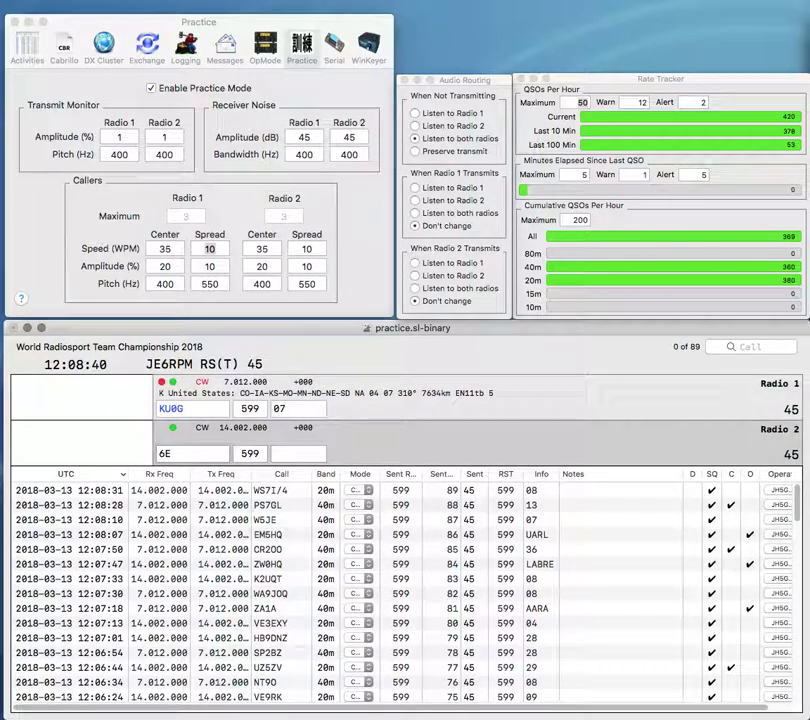
{"action": "key", "text": "Home"}
{"action": "type", "text": "WE"}
{"action": "key", "text": "Return"}
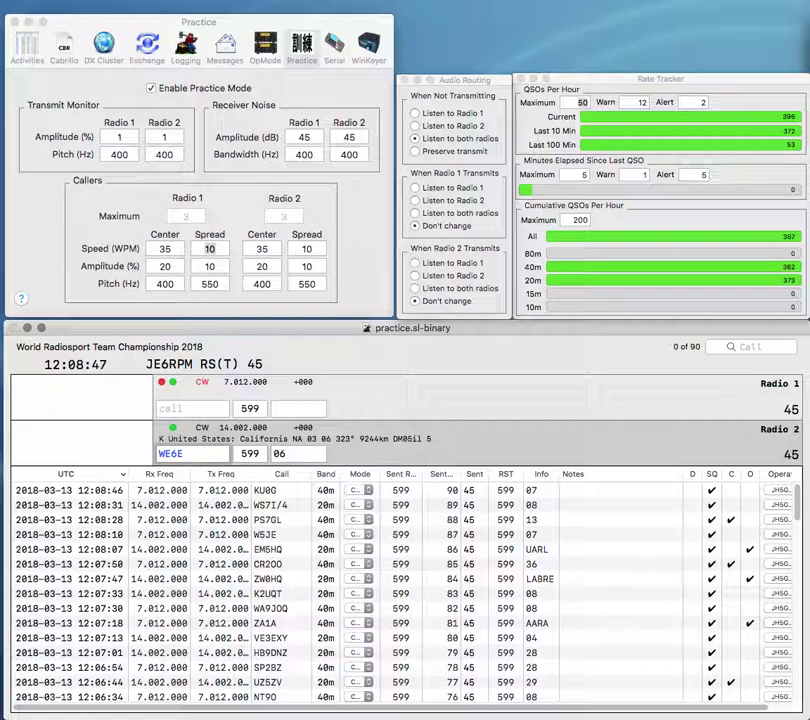
Step: Correct the Radio 2 call to WS6E and resend its report, and enter Z30HQ on Radio 1
{"action": "key", "text": "Right"}
{"action": "key", "text": "BackSpace"}
{"action": "type", "text": "S"}
{"action": "key", "text": "Return"}
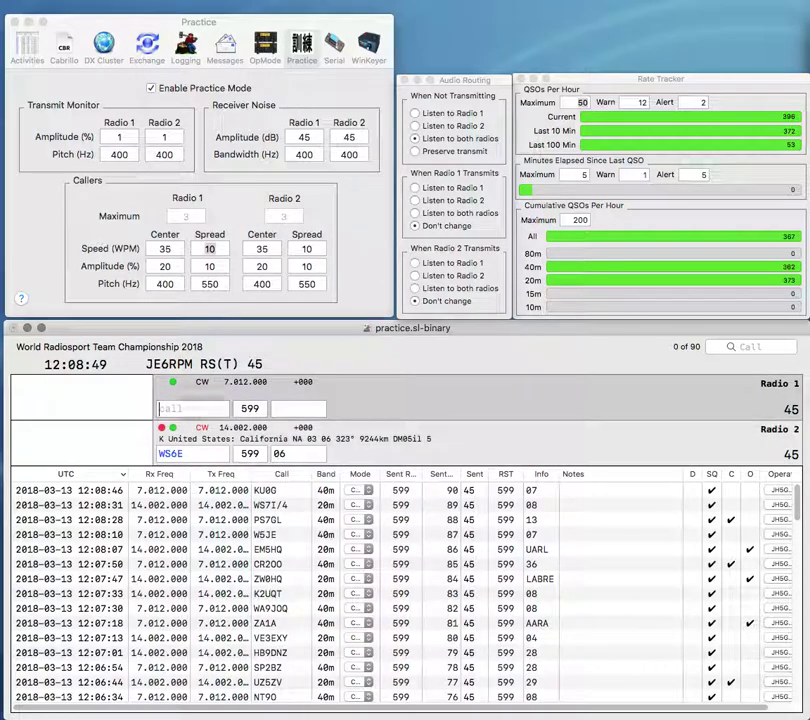
{"action": "type", "text": "Z38HQ"}
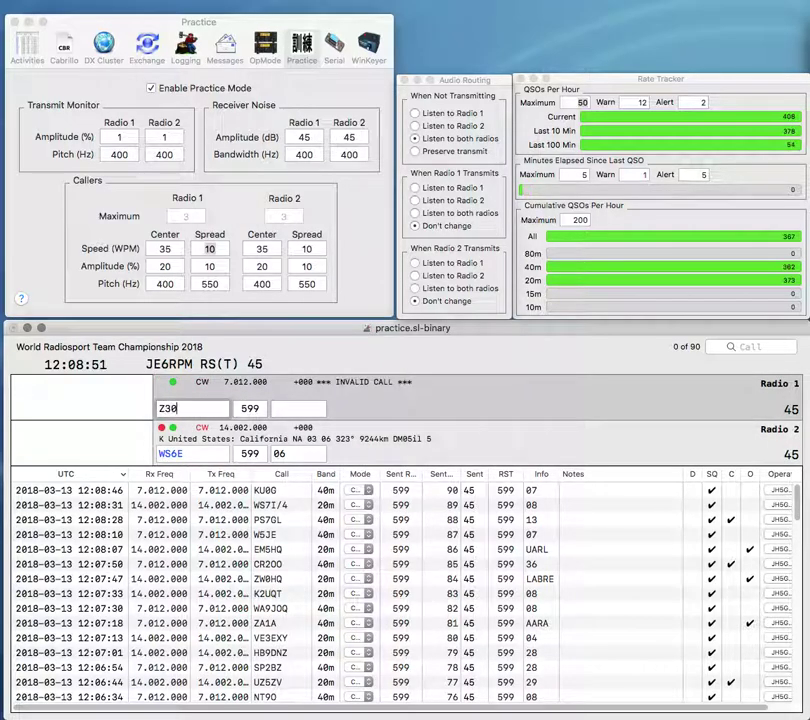
{"action": "key", "text": "Right"}
{"action": "key", "text": "Delete"}
{"action": "type", "text": "H"}
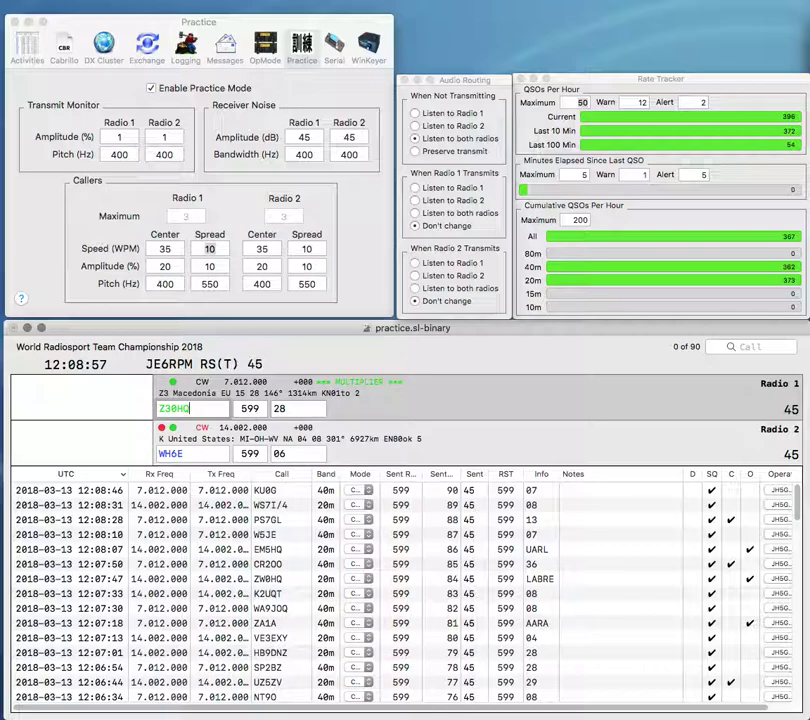
{"action": "key", "text": "Tab"}
{"action": "type", "text": "RSM"}
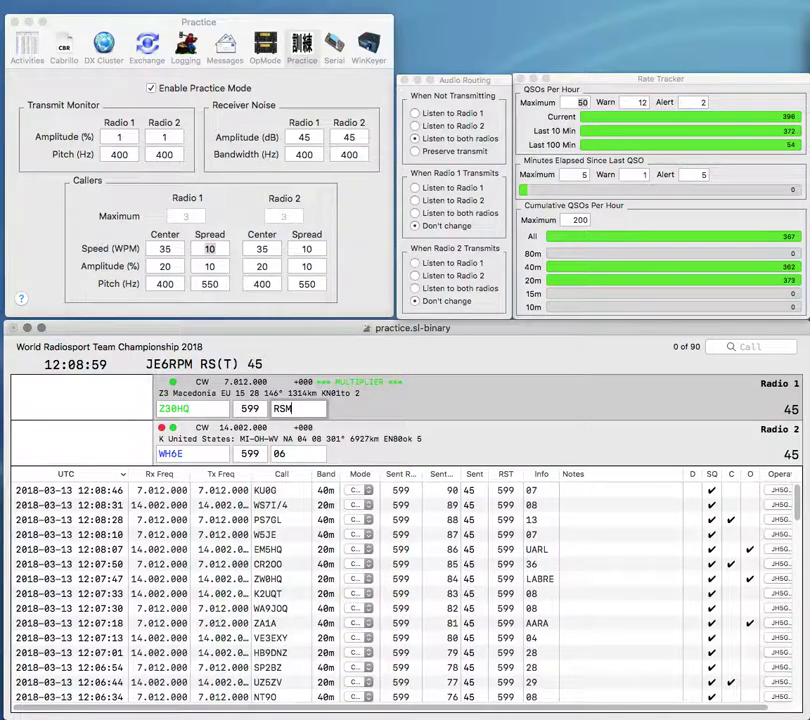
{"action": "key", "text": "Return"}
{"action": "type", "text": "8"}
{"action": "key", "text": "Return"}
Step: Enter 9Y4X on Radio 1 and OK1DOY on Radio 2, and send both reports
{"action": "type", "text": "N"}
{"action": "key", "text": "BackSpace"}
{"action": "type", "text": "9"}
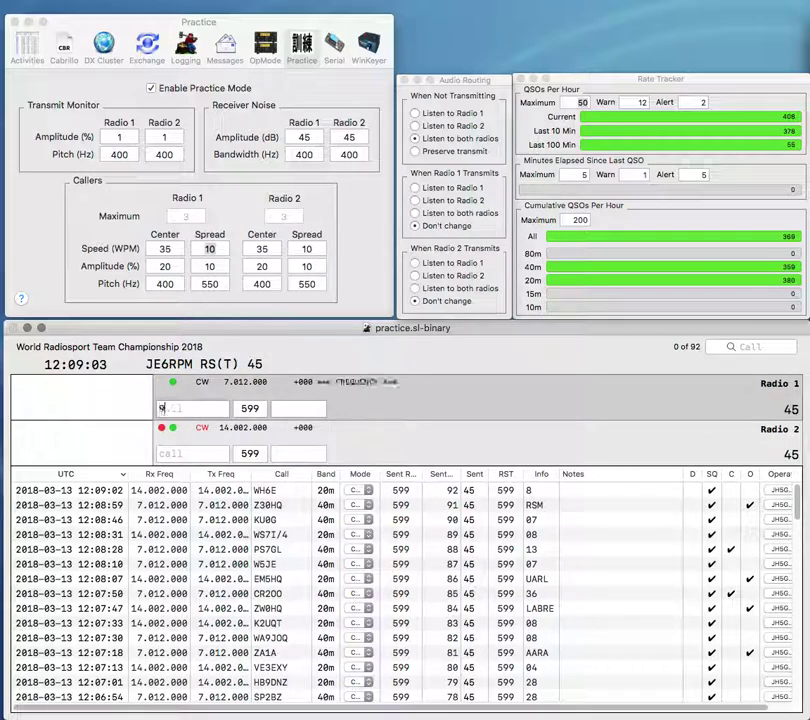
{"action": "type", "text": "Y4X"}
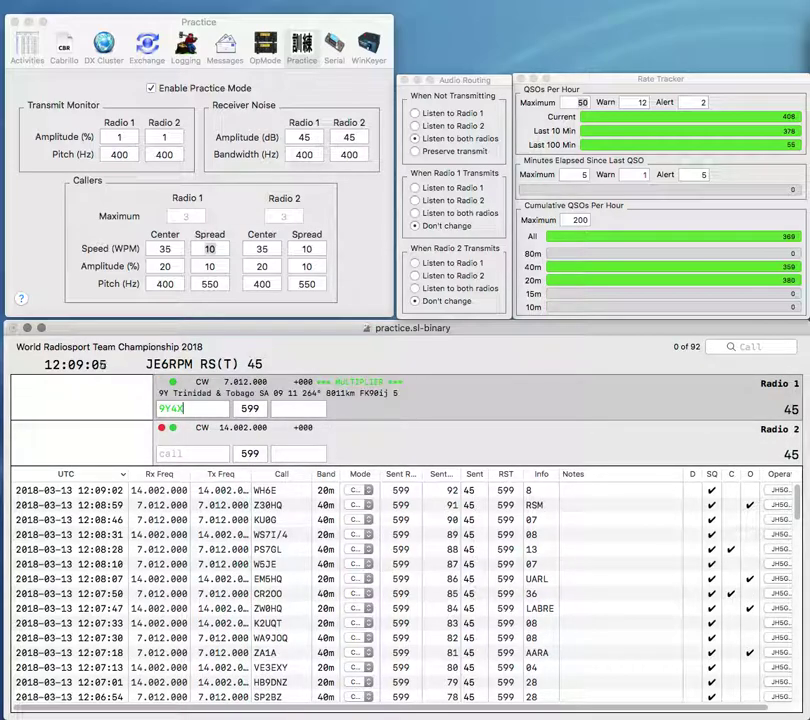
{"action": "key", "text": "Return"}
{"action": "type", "text": "OK1OOY"}
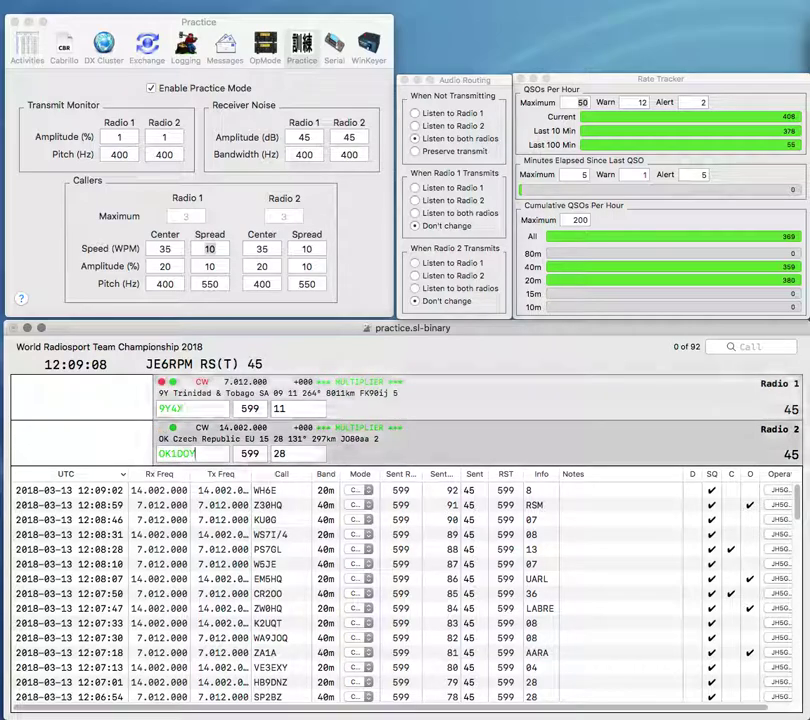
{"action": "key", "text": "Return"}
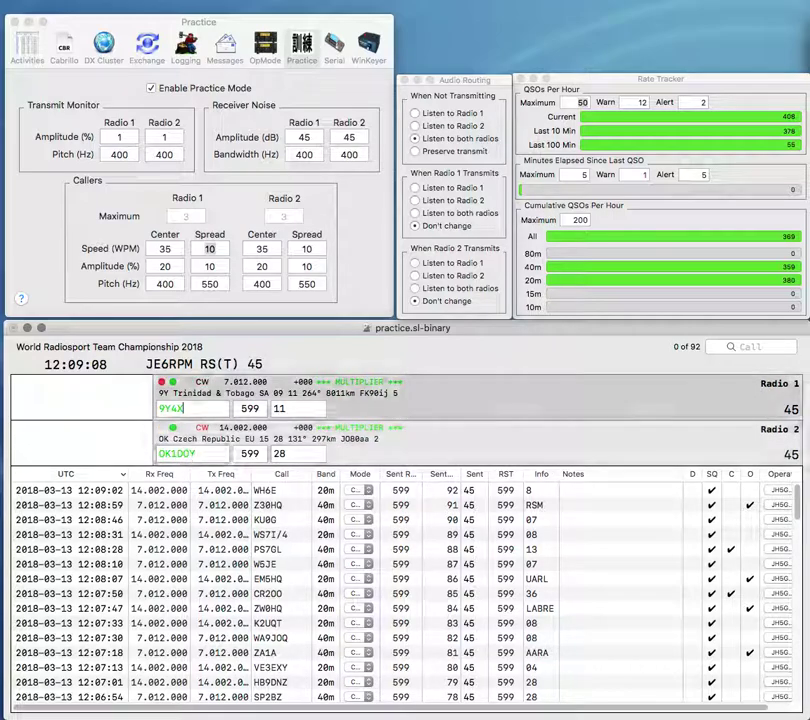
{"action": "key", "text": "Tab"}
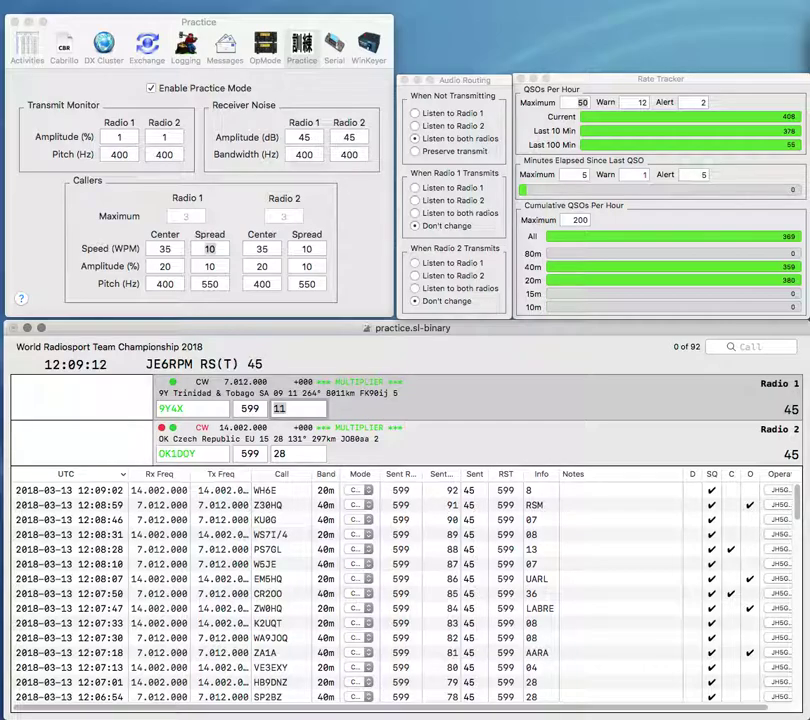
{"action": "type", "text": "R2"}
{"action": "key", "text": "Return"}
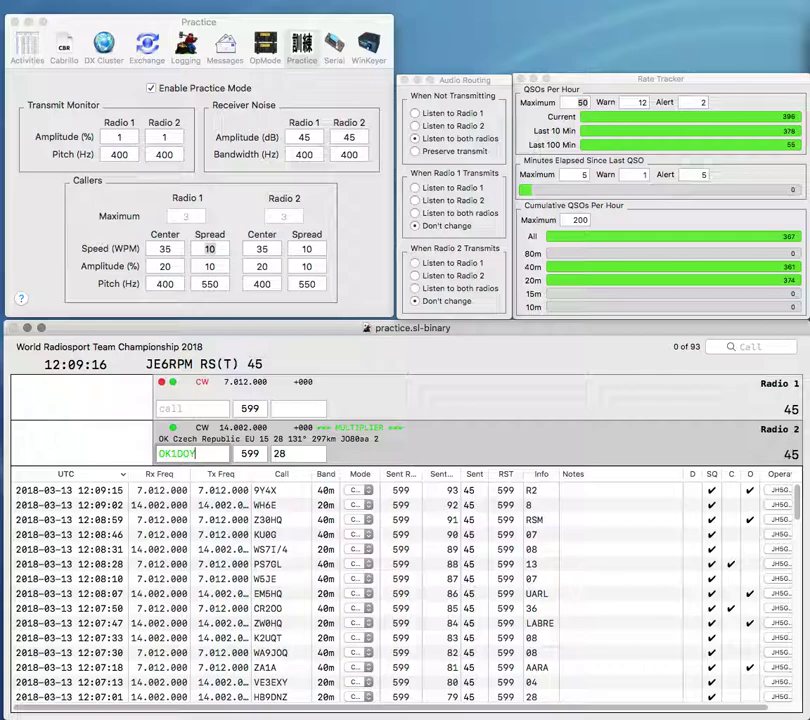
{"action": "key", "text": "Return"}
Step: Enter PY4SO on Radio 1 and send its report, and enter the partial call P on Radio 2
{"action": "type", "text": "PY4SO"}
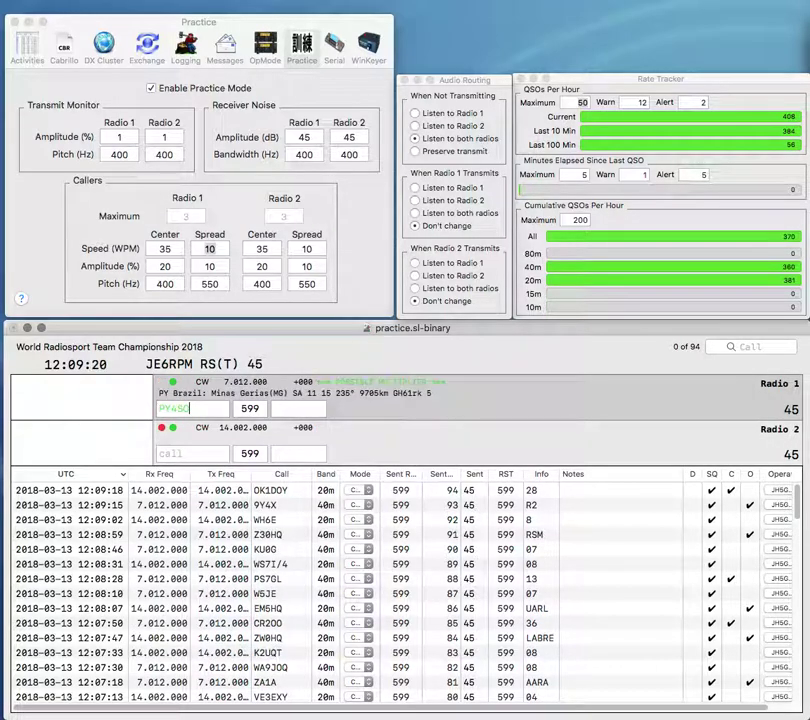
{"action": "key", "text": "Return"}
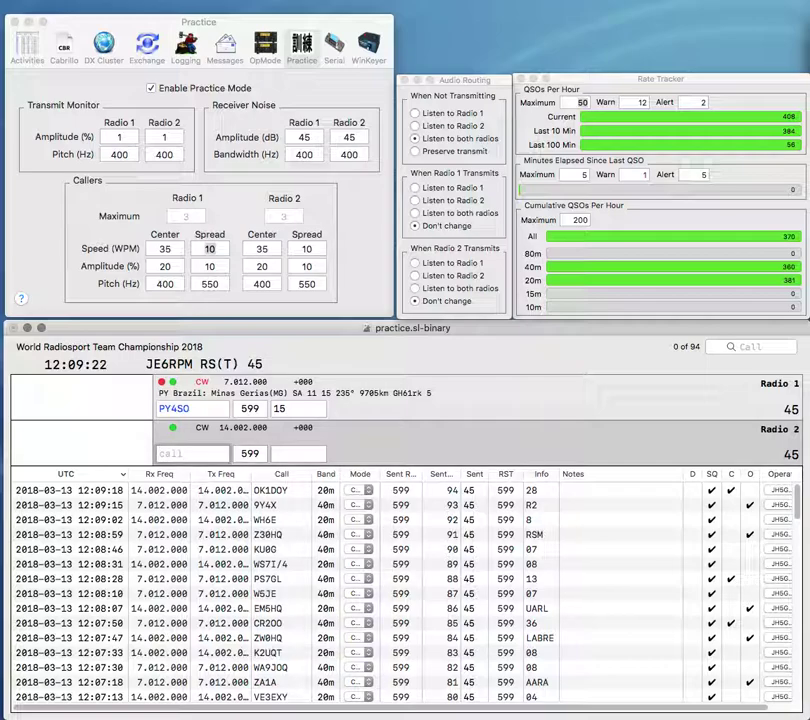
{"action": "type", "text": "P"}
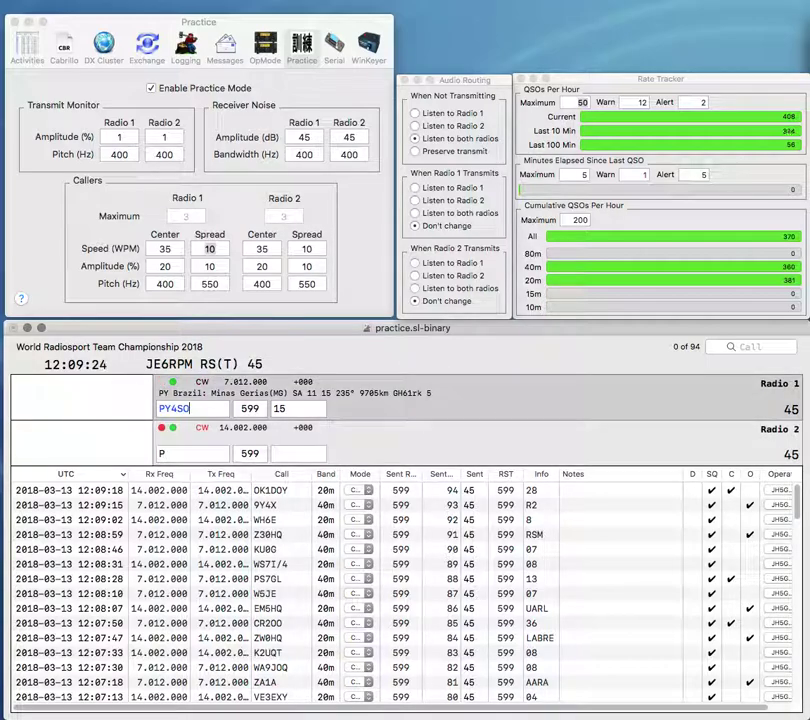
Step: Correct the Radio 1 call to PY4HO and send its report again
{"action": "key", "text": "BackSpace"}
{"action": "key", "text": "BackSpace"}
{"action": "type", "text": "HO"}
{"action": "key", "text": "Return"}
{"action": "key", "text": "Left"}
{"action": "type", "text": "0"}
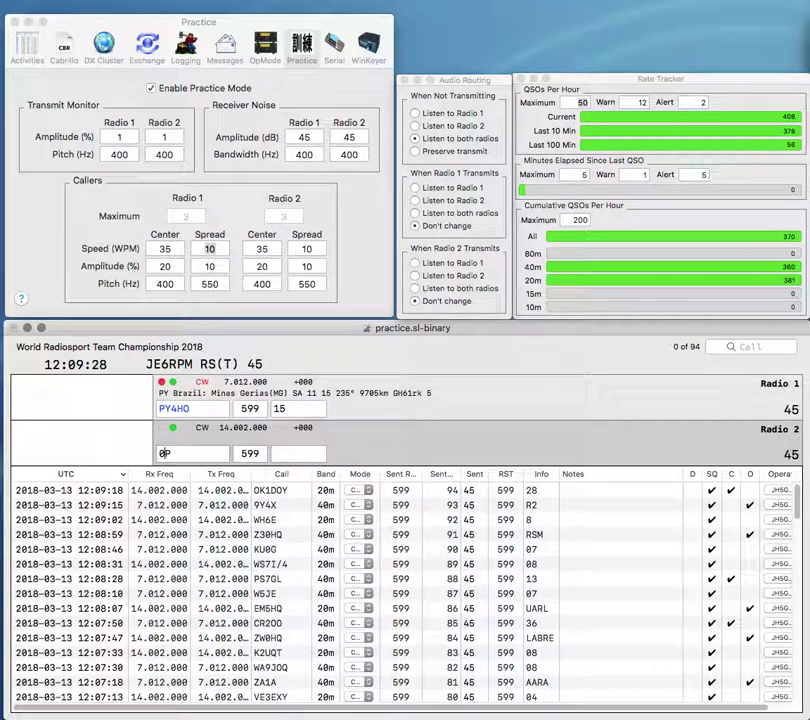
{"action": "type", "text": "DN"}
{"action": "key", "text": "Left"}
{"action": "key", "text": "Left"}
{"action": "key", "text": "Left"}
{"action": "type", "text": "K"}
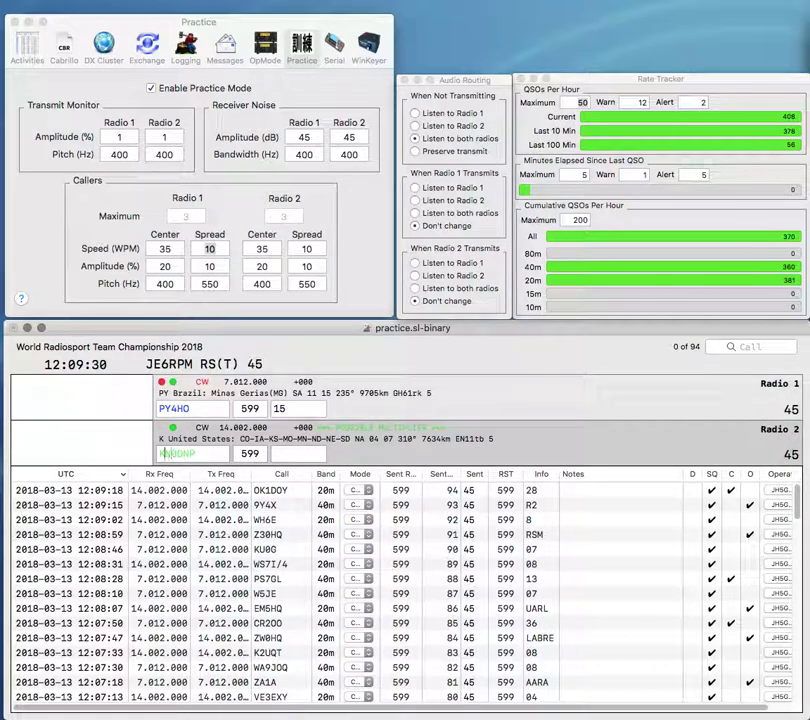
{"action": "key", "text": "BackSpace"}
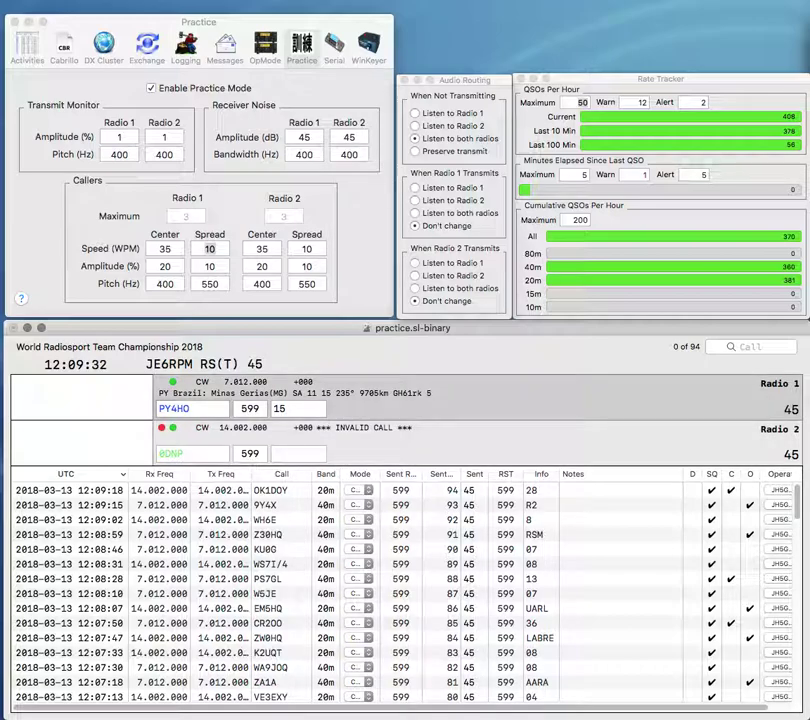
{"action": "type", "text": "K7"}
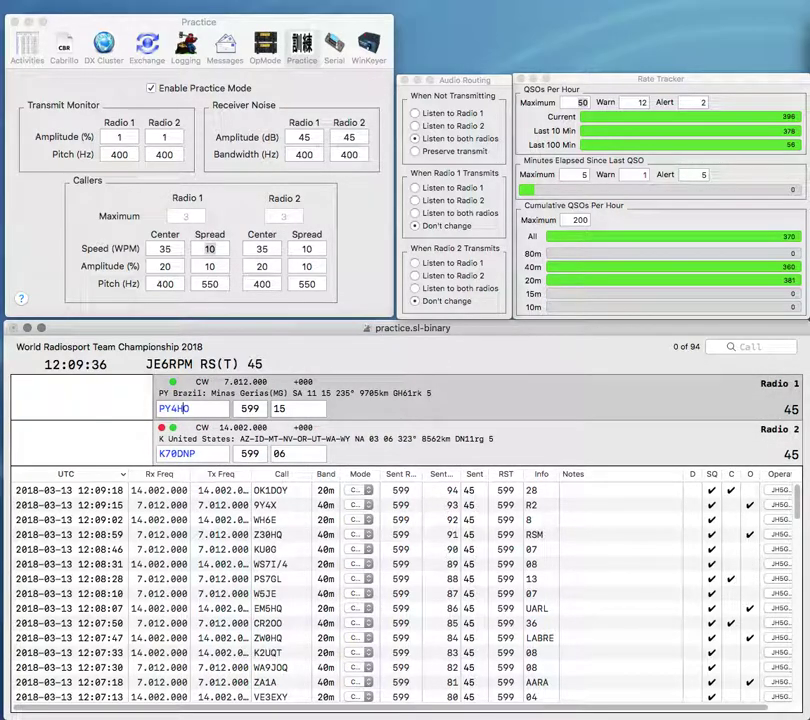
{"action": "key", "text": "Return"}
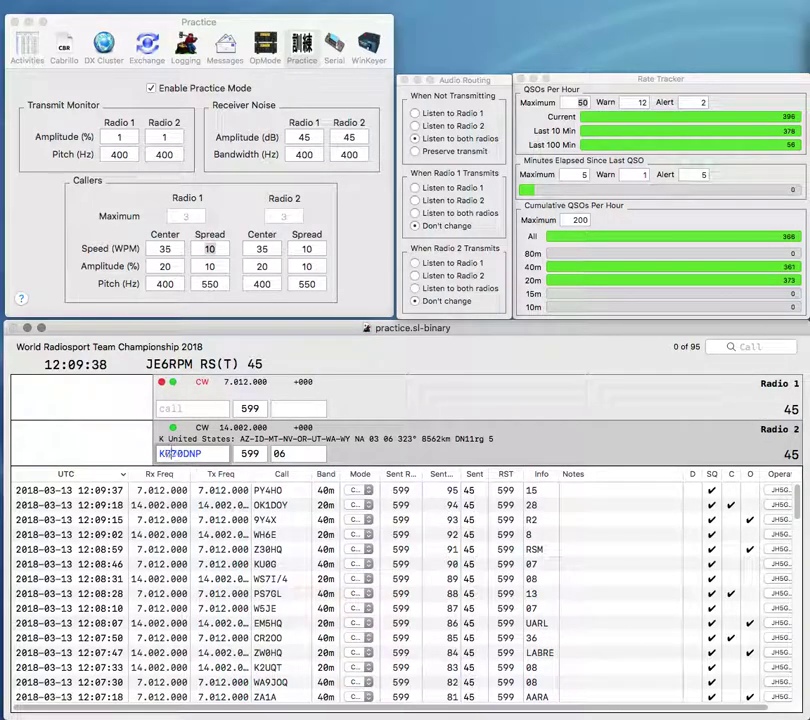
{"action": "key", "text": "Delete"}
{"action": "type", "text": "BGDP"}
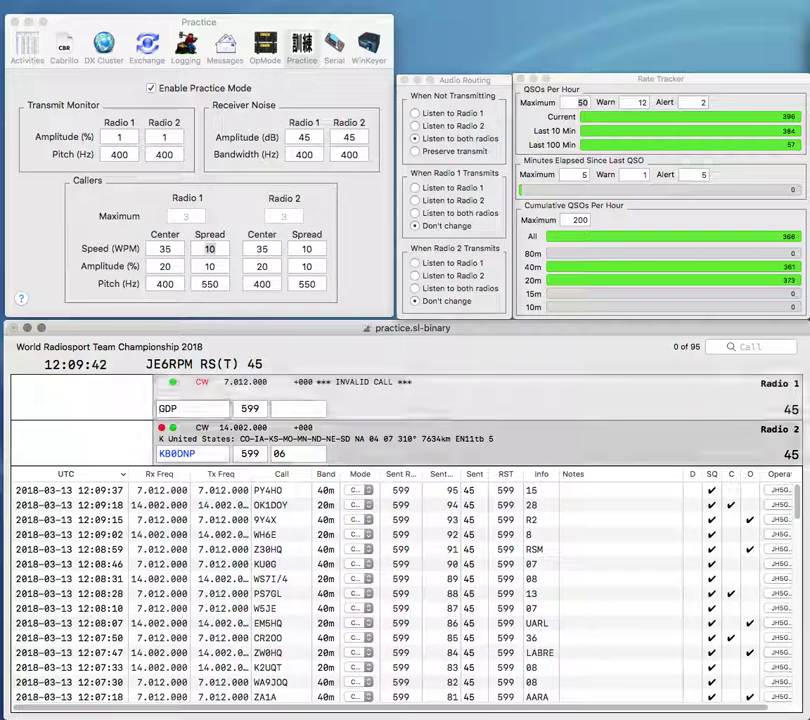
{"action": "key", "text": "Return"}
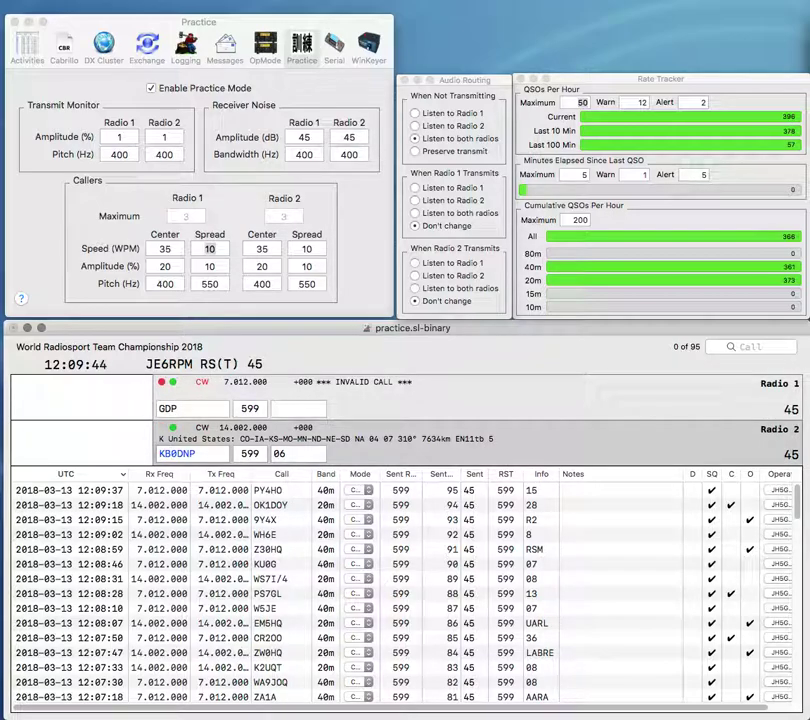
{"action": "key", "text": "Return"}
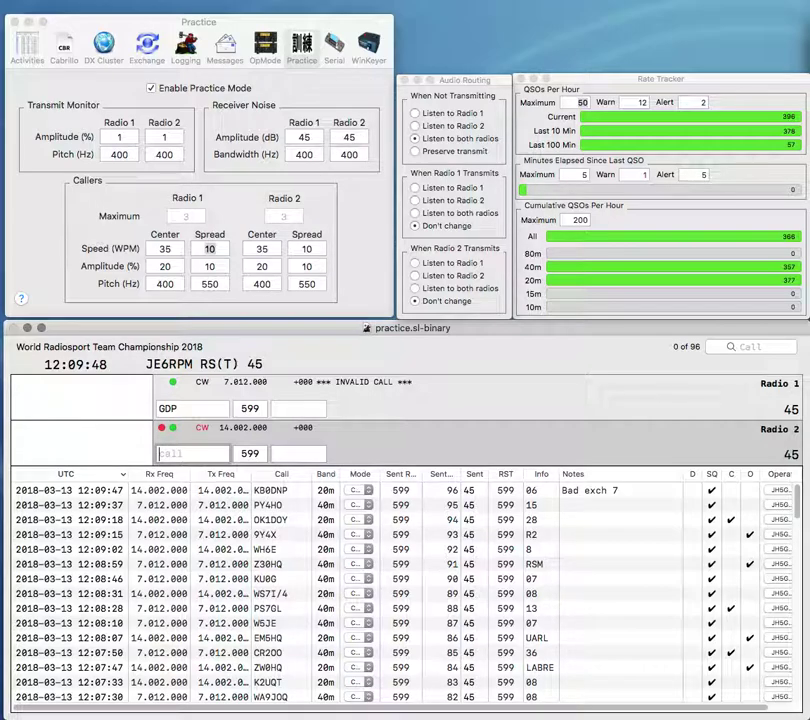
Step: Complete the Radio 1 call as N7GDP and send its report, and enter the partial call JH2 on Radio 2
{"action": "key", "text": "Tab"}
{"action": "type", "text": "N"}
{"action": "key", "text": "Return"}
{"action": "key", "text": "Tab"}
{"action": "type", "text": "J"}
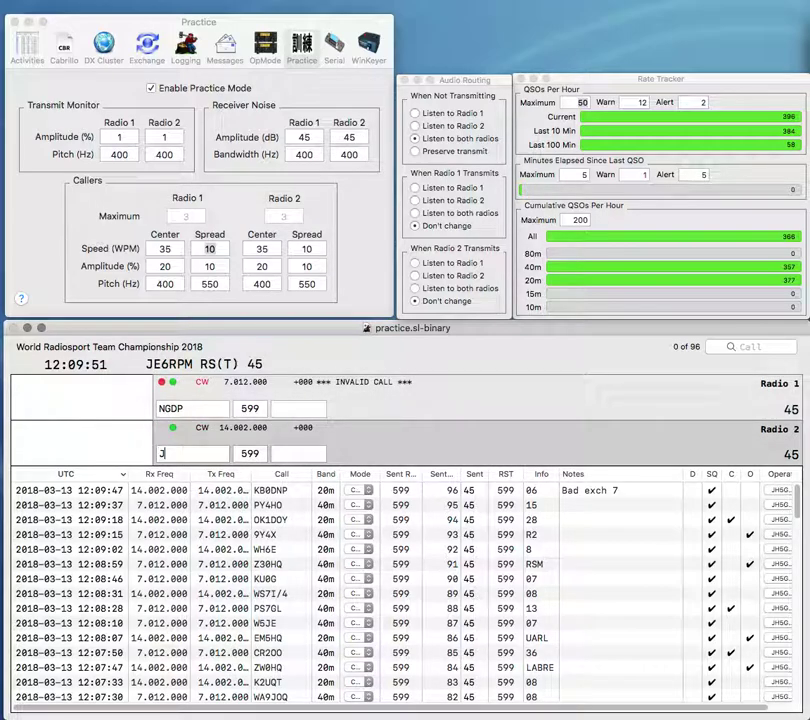
{"action": "type", "text": "H2"}
{"action": "key", "text": "Tab"}
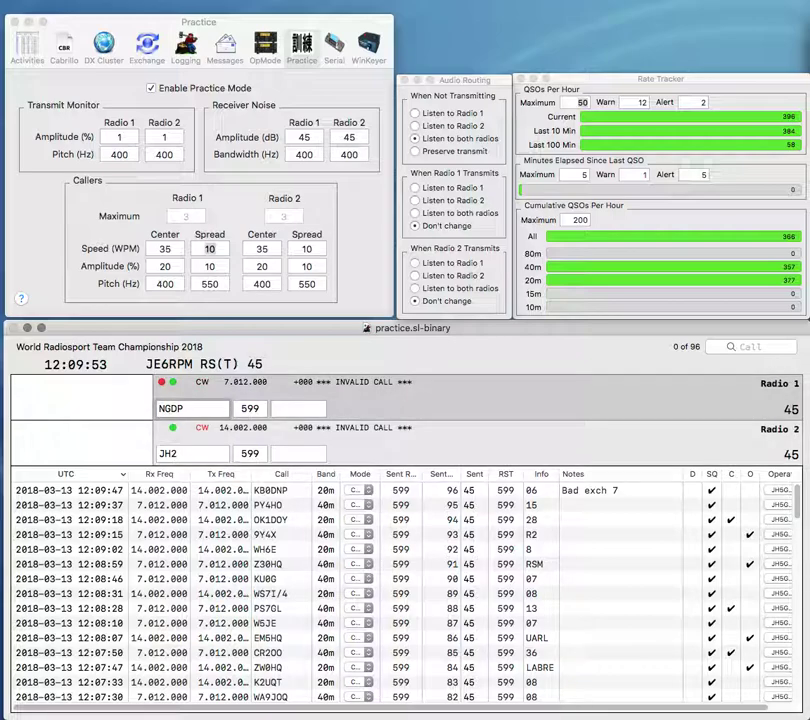
{"action": "type", "text": "7"}
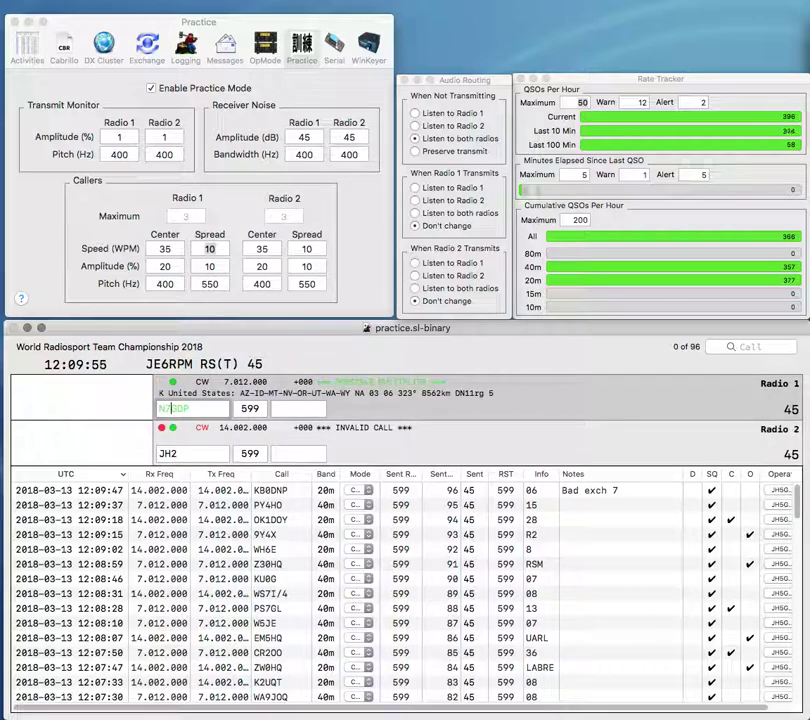
{"action": "key", "text": "Return"}
{"action": "key", "text": "Tab"}
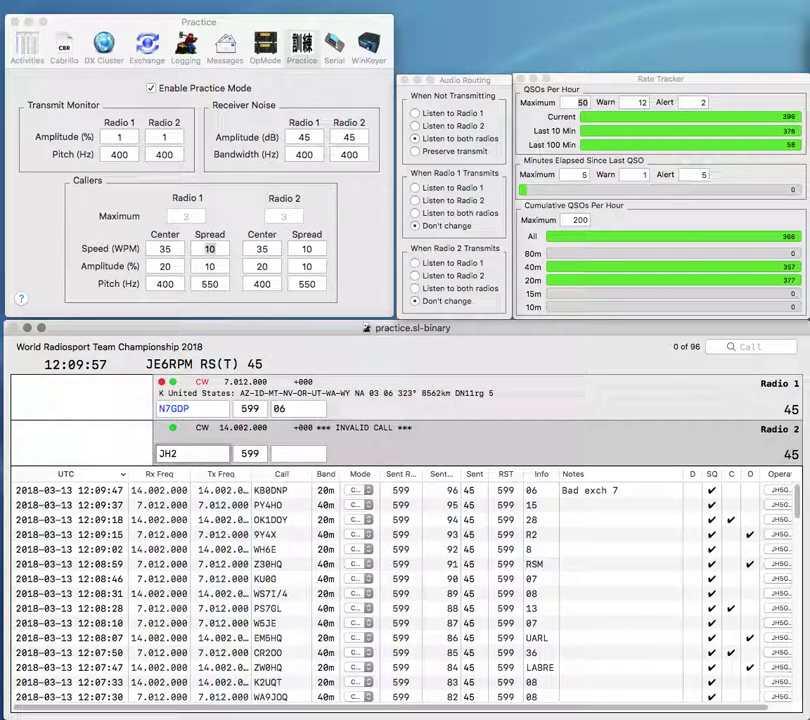
Step: Correct the Radio 2 partial call to JS2 and send it, and log N7GDP on Radio 1 with exchange 06
{"action": "key", "text": "BackSpace"}
{"action": "key", "text": "BackSpace"}
{"action": "type", "text": "S2"}
{"action": "key", "text": "Return"}
{"action": "key", "text": "Tab"}
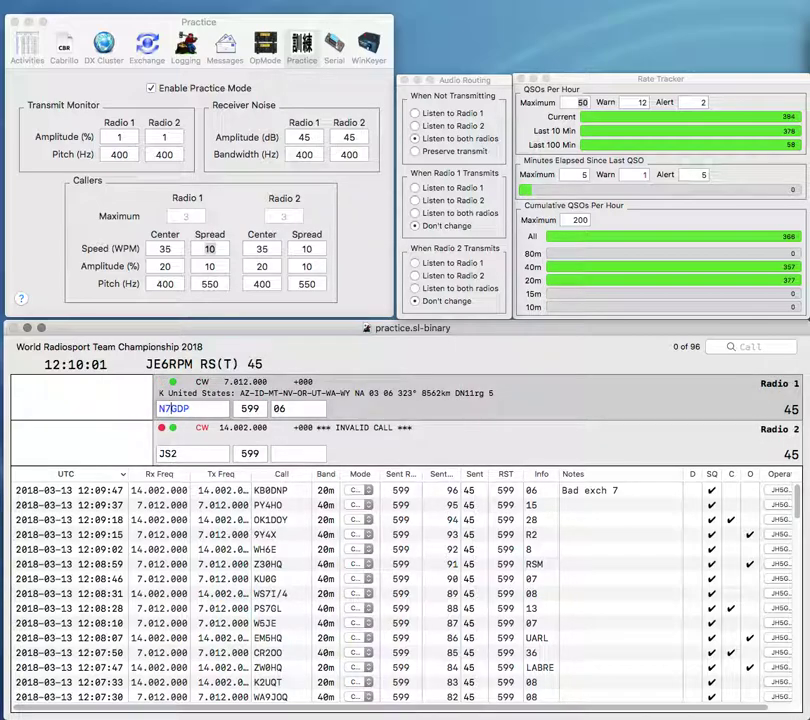
{"action": "key", "text": "space"}
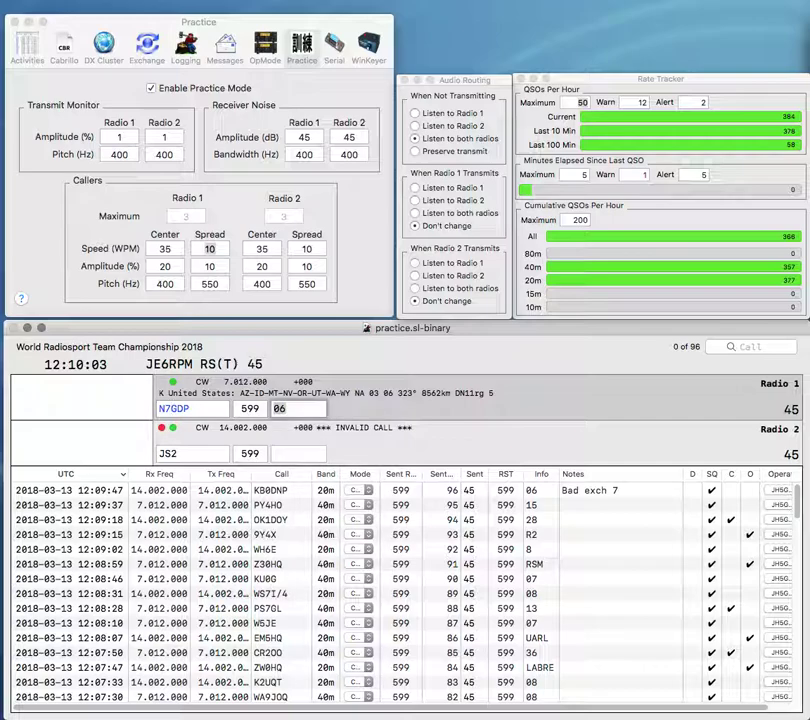
{"action": "key", "text": "Return"}
{"action": "type", "text": "MFA"}
{"action": "key", "text": "Return"}
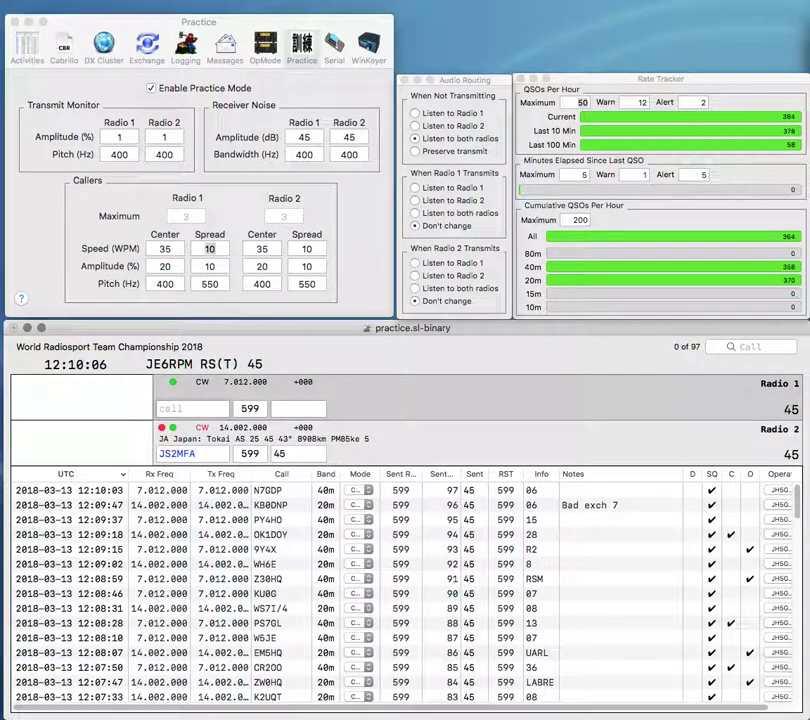
{"action": "type", "text": "ZF1A"}
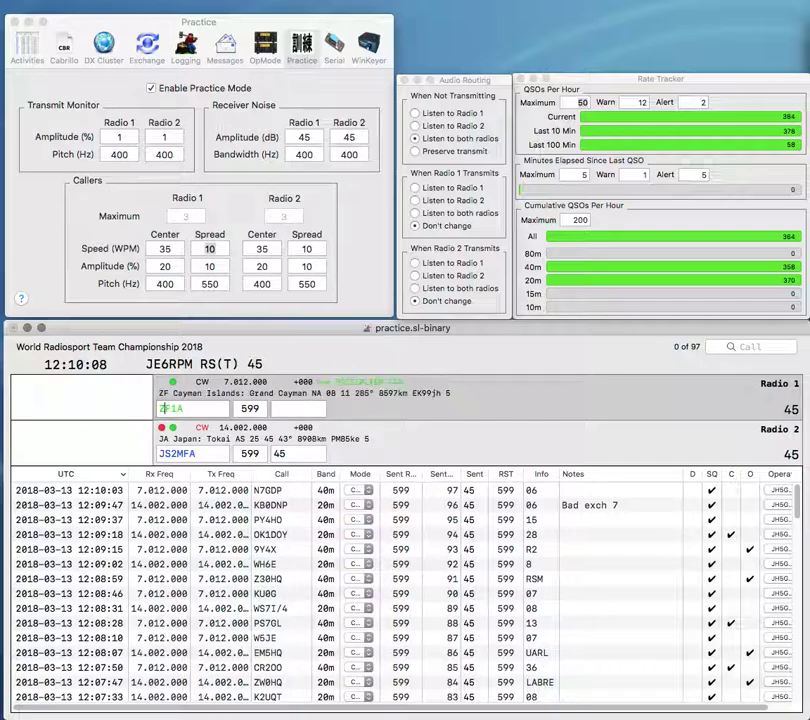
{"action": "key", "text": "Return"}
{"action": "key", "text": "BackSpace"}
{"action": "type", "text": "H3"}
{"action": "key", "text": "Delete"}
{"action": "type", "text": "G"}
{"action": "type", "text": "CR"}
{"action": "key", "text": "Return"}
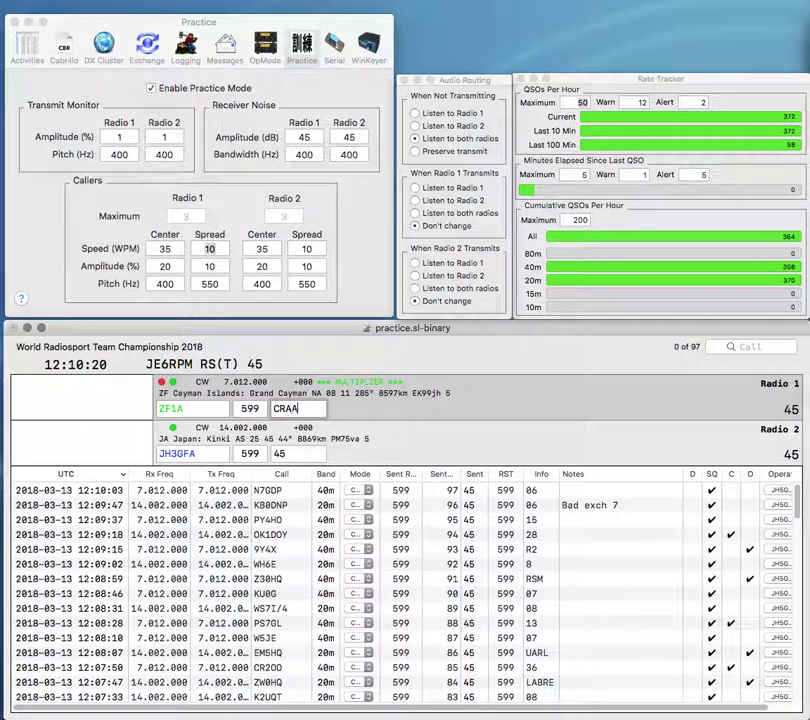
{"action": "type", "text": "S"}
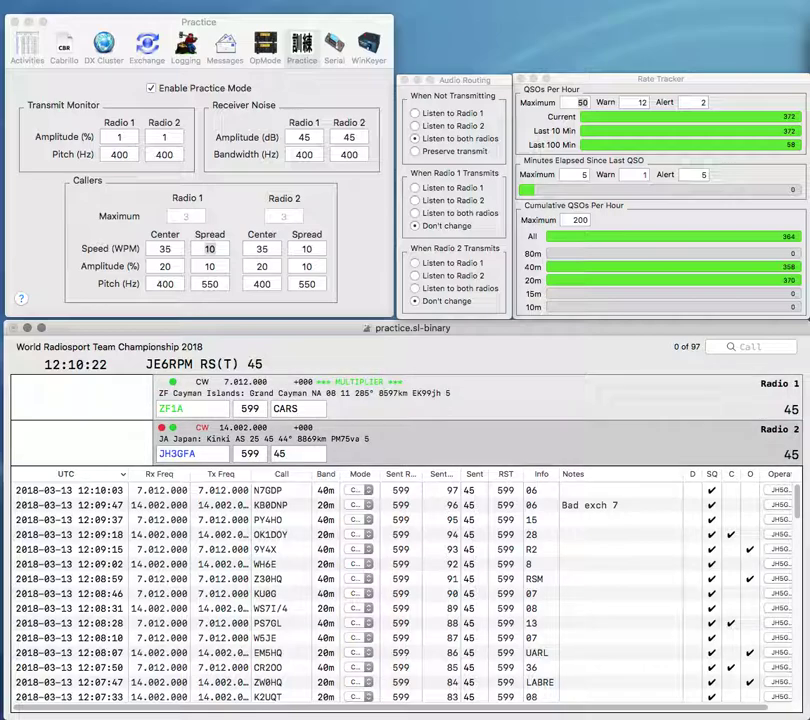
Step: Log the pending ZF1A and JH3GFA contacts, and enter the partial calls HQ on Radio 2 and LW on Radio 1
{"action": "key", "text": "Return"}
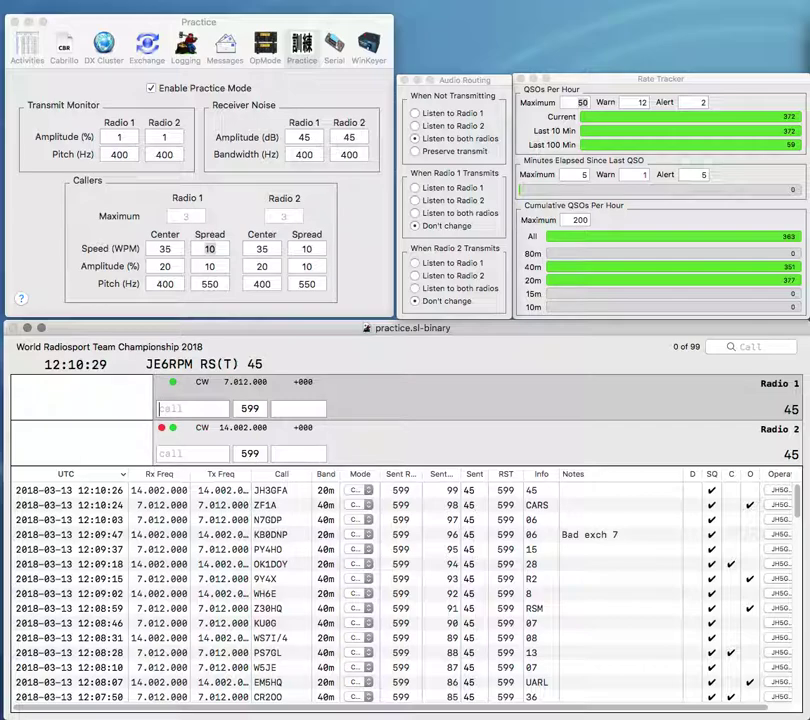
{"action": "key", "text": "backslash"}
{"action": "type", "text": "HQ"}
{"action": "key", "text": "Left"}
{"action": "key", "text": "Left"}
{"action": "key", "text": "Return"}
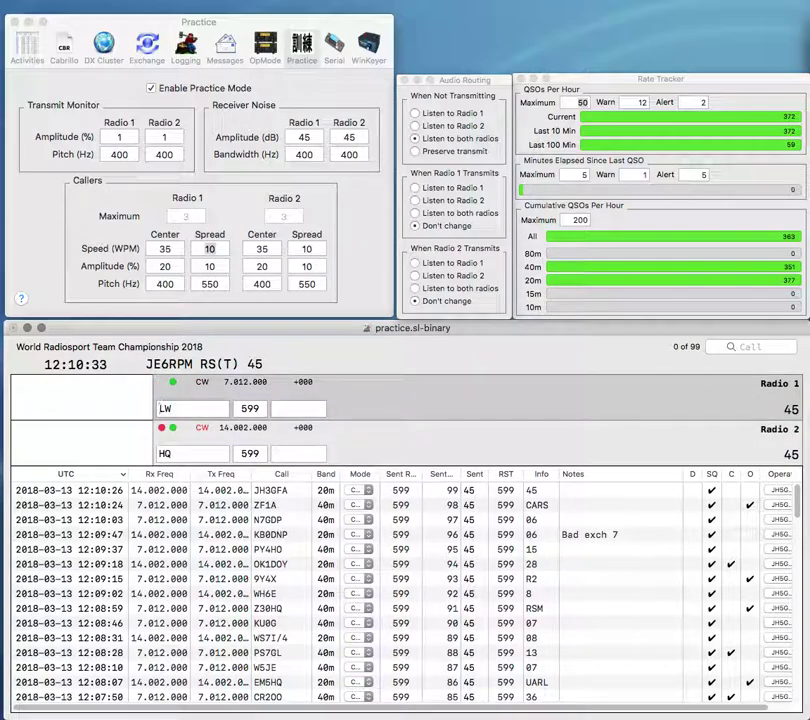
Step: Complete and log JR8YLW on Radio 1 with exchange 45, and complete Radio 2's partial call as AT1HQ
{"action": "type", "text": "JR6Y"}
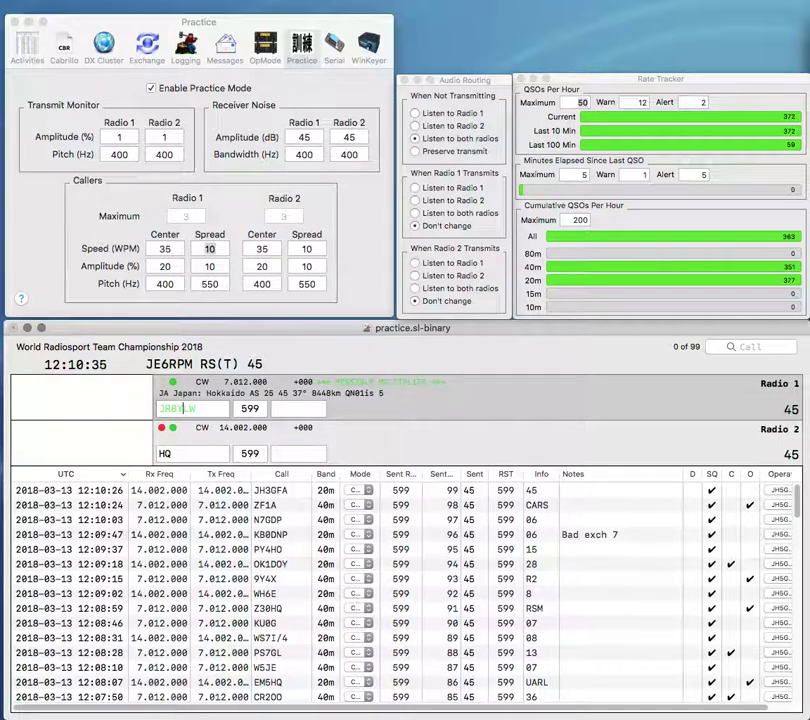
{"action": "key", "text": "Return"}
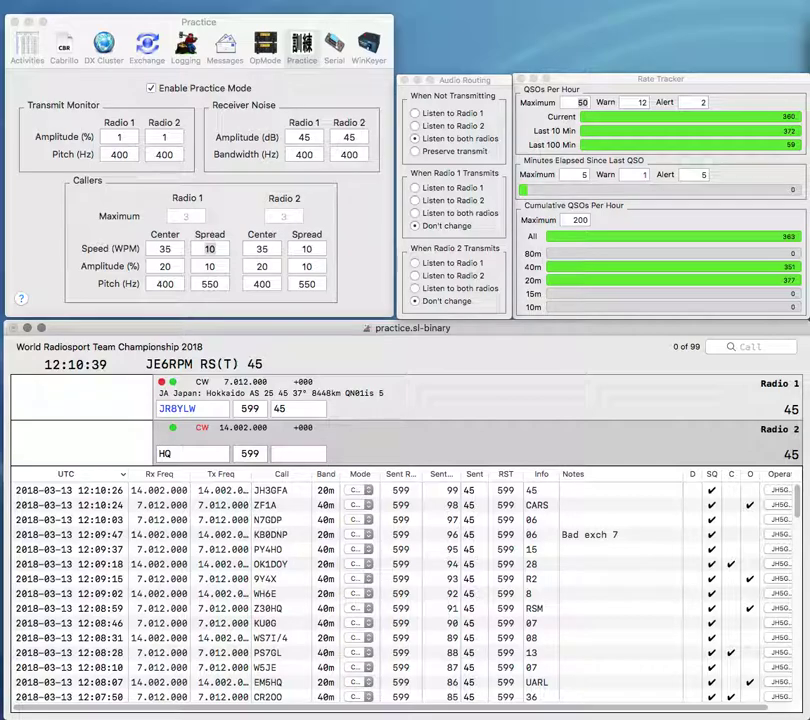
{"action": "type", "text": "AT1"}
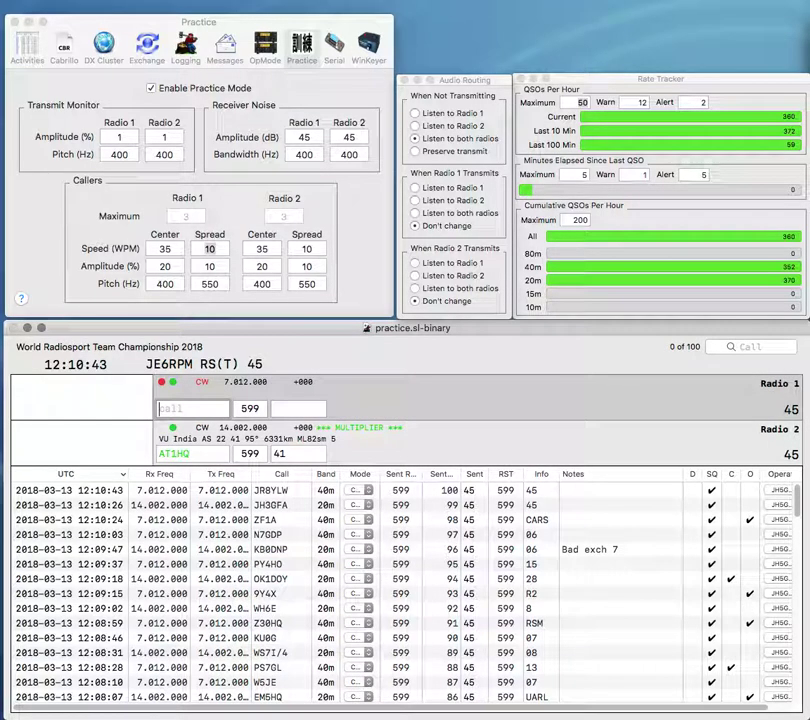
Step: Replace AT1HQ's received exchange on Radio 2 with ARSI and log the contact
{"action": "key", "text": "grave"}
{"action": "key", "text": "Return"}
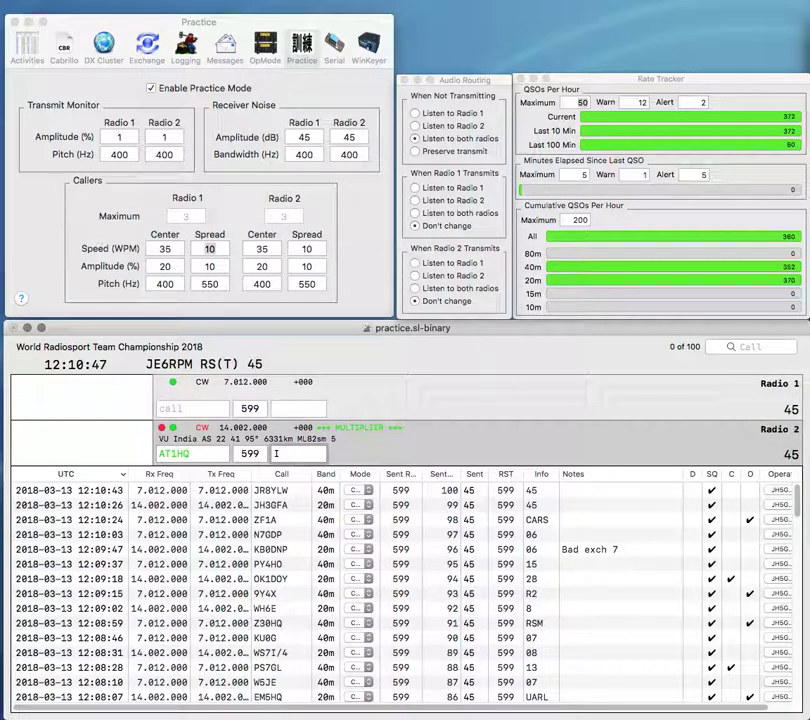
{"action": "key", "text": "grave"}
{"action": "key", "text": "grave"}
{"action": "type", "text": "RSI"}
{"action": "key", "text": "Return"}
Step: Enter Z33Z on Radio 1 and log the contact with exchange 28
{"action": "type", "text": "ZZ"}
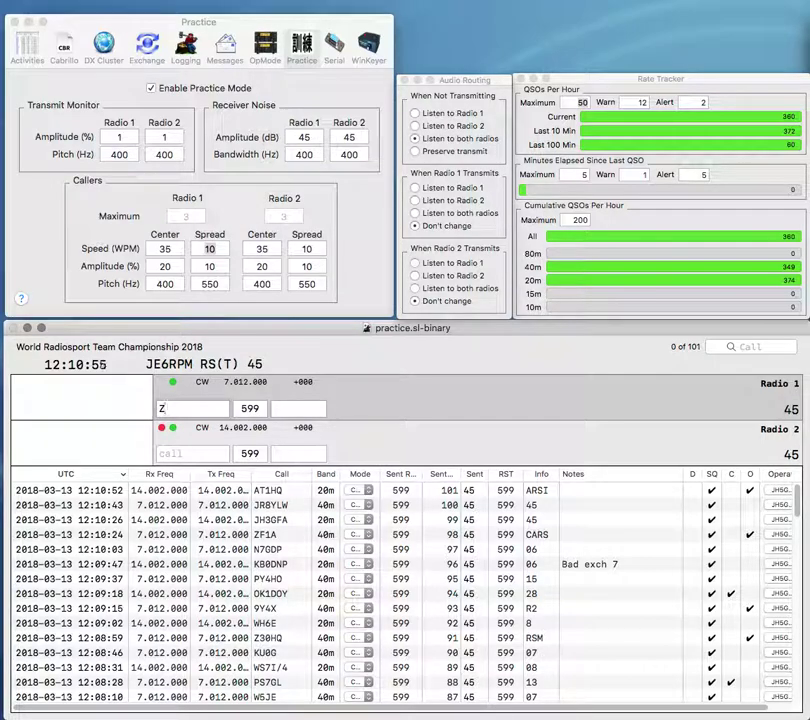
{"action": "type", "text": "33Z"}
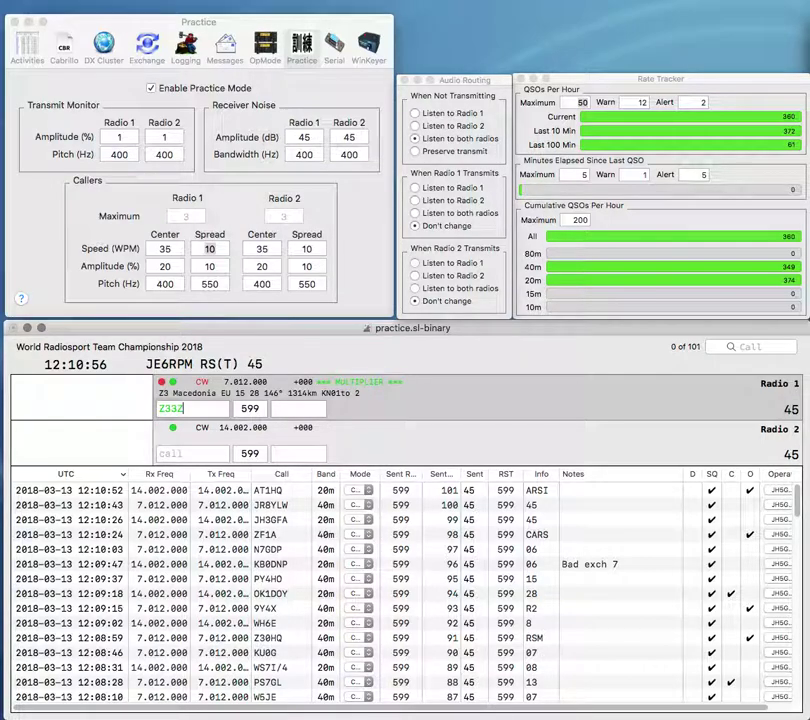
{"action": "key", "text": "Return"}
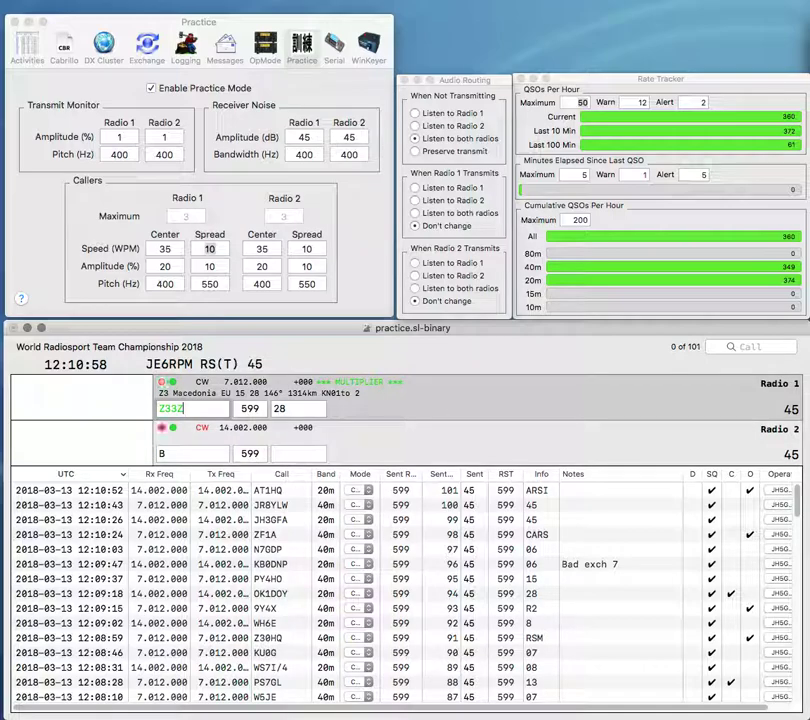
{"action": "key", "text": "Tab"}
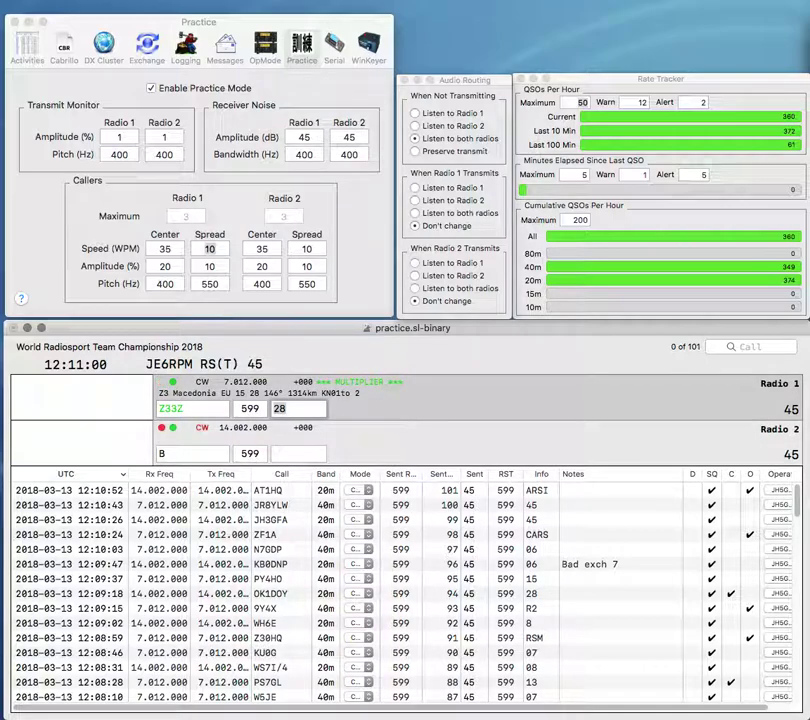
{"action": "key", "text": "Return"}
{"action": "type", "text": "AM8"}
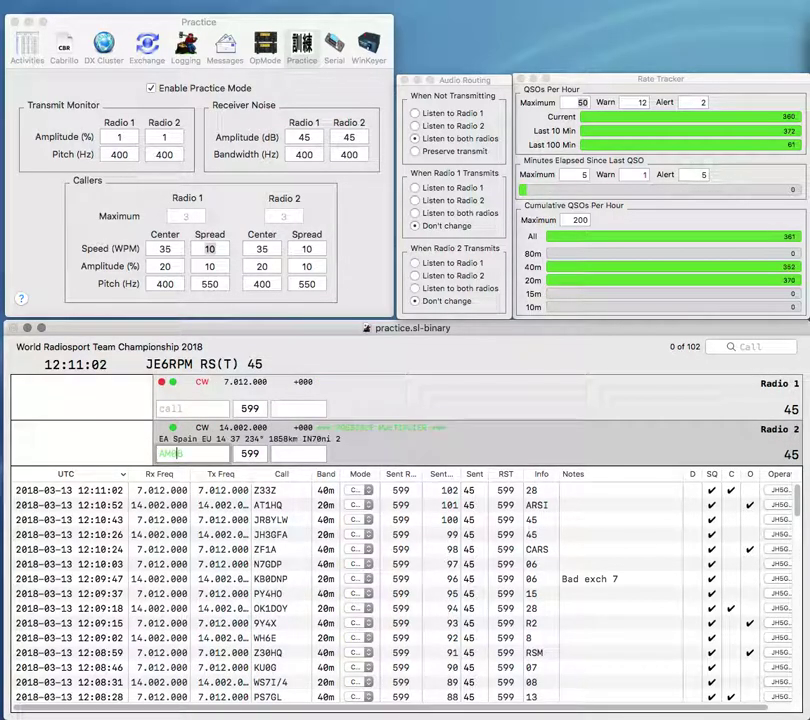
{"action": "key", "text": "Left"}
{"action": "key", "text": "Left"}
{"action": "key", "text": "Left"}
{"action": "key", "text": "Left"}
{"action": "key", "text": "BackSpace"}
{"action": "key", "text": "Return"}
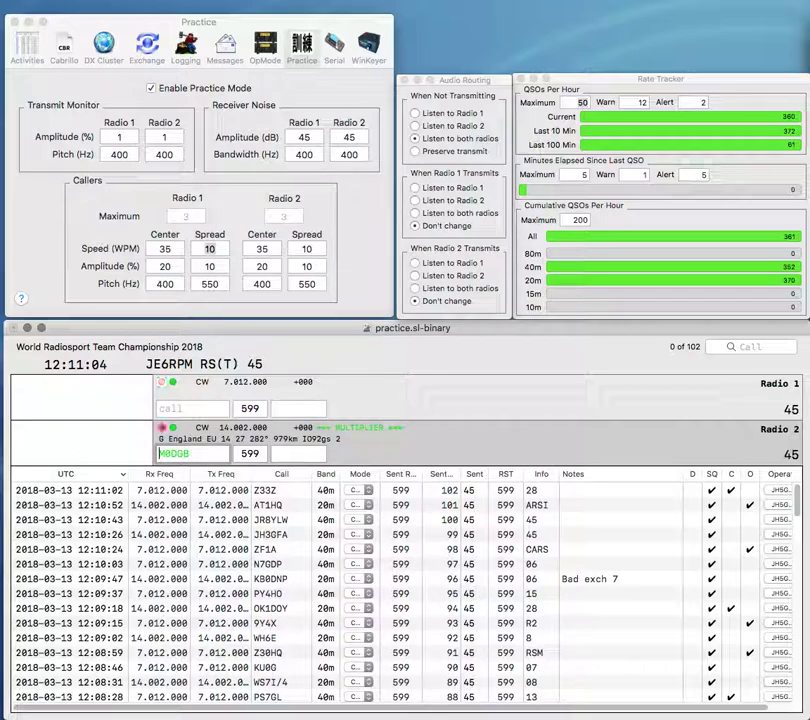
Step: Enter the call YB0AZ on Radio 1 and log M0DGB on Radio 2 with exchange 27
{"action": "key", "text": "Tab"}
{"action": "type", "text": "YB0AZ"}
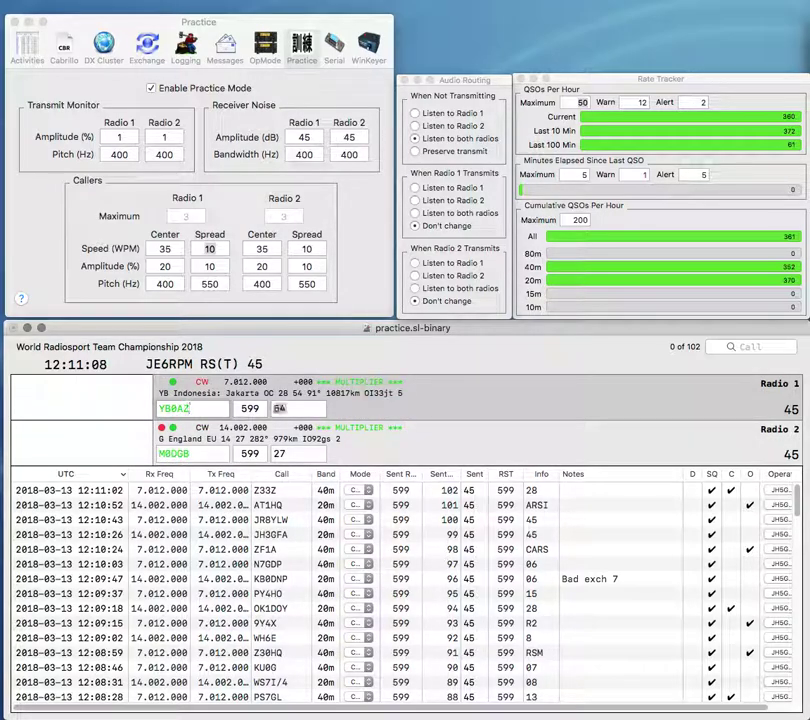
{"action": "key", "text": "Return"}
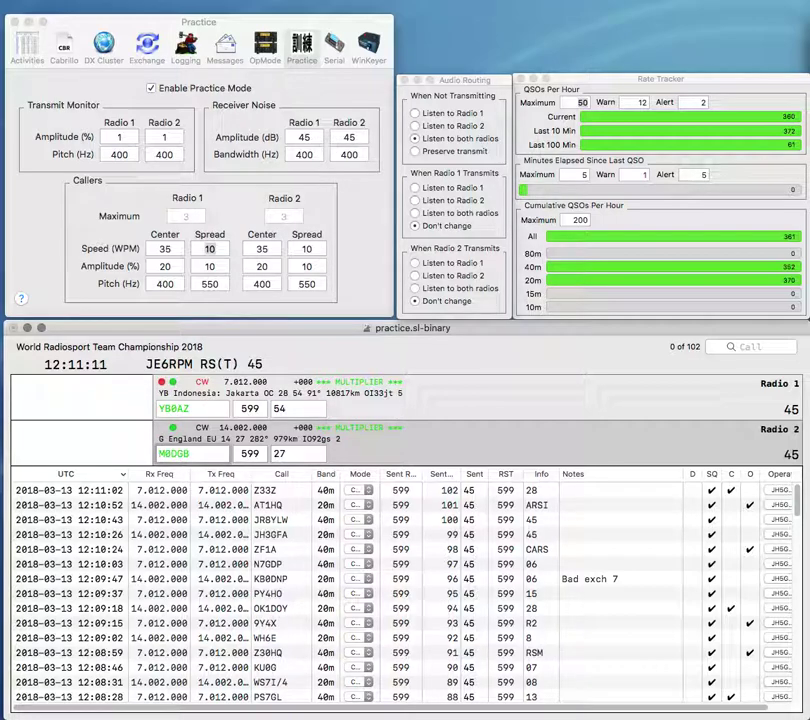
{"action": "key", "text": "Return"}
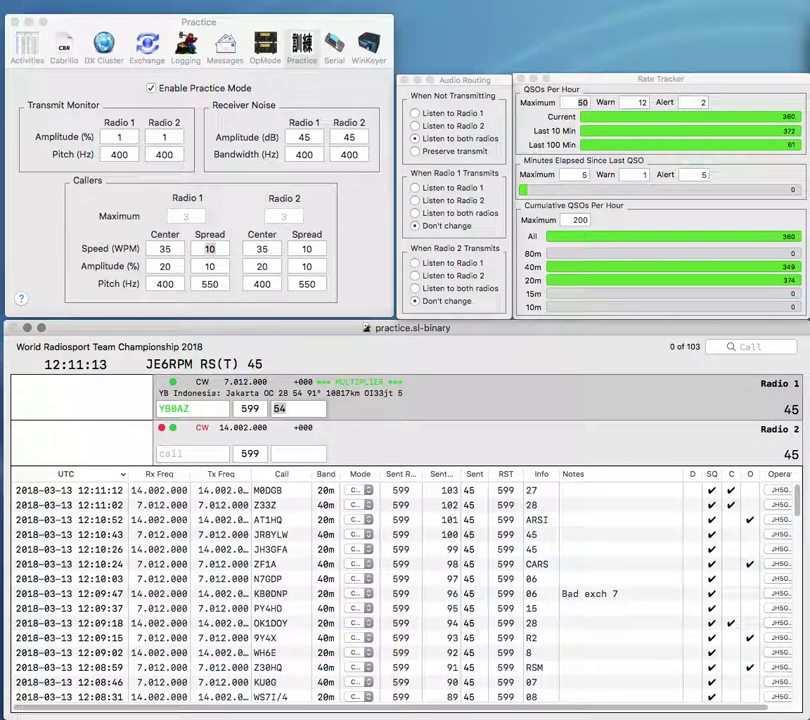
{"action": "type", "text": "R3"}
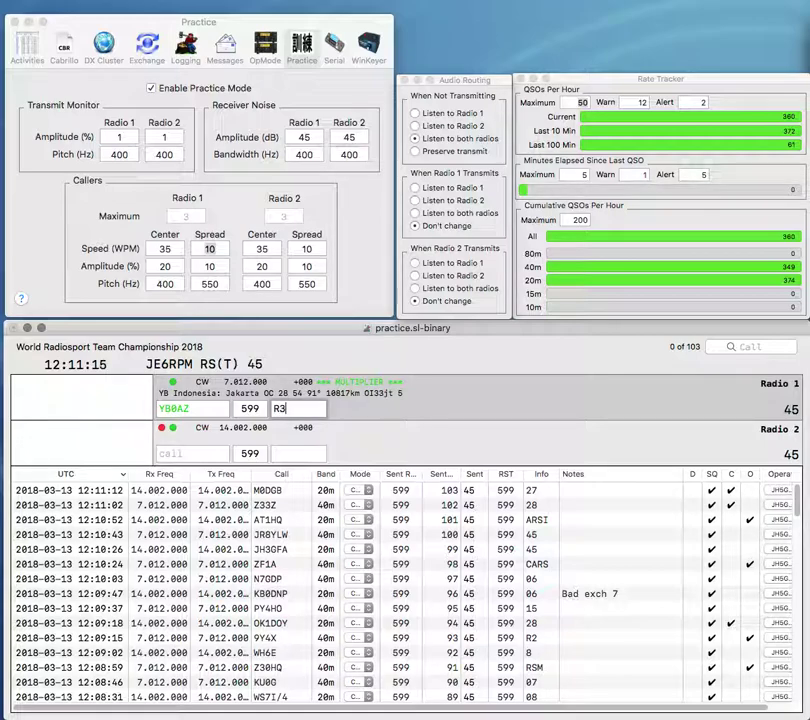
{"action": "key", "text": "Return"}
{"action": "type", "text": "K4"}
{"action": "key", "text": "Return"}
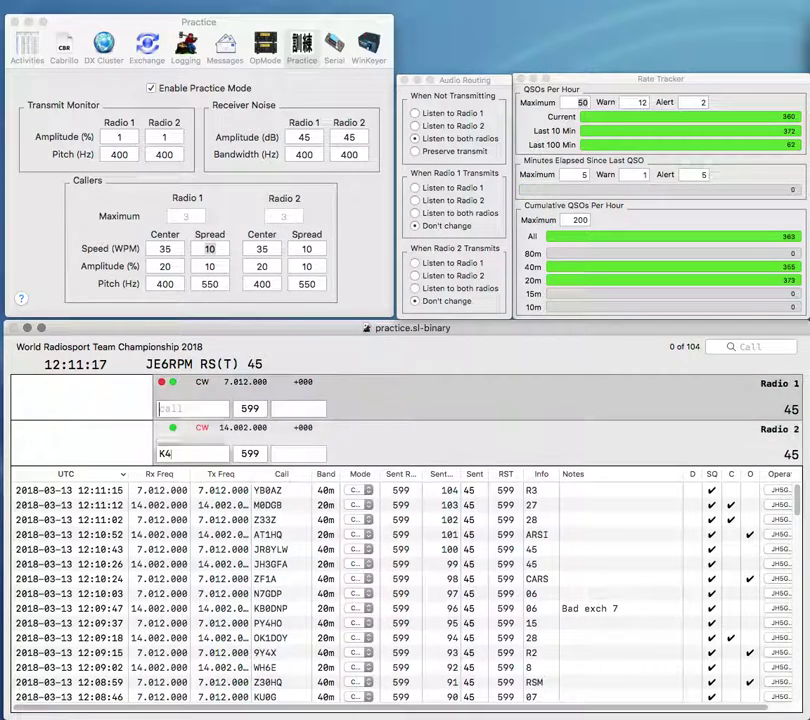
{"action": "type", "text": "RA9XSL"}
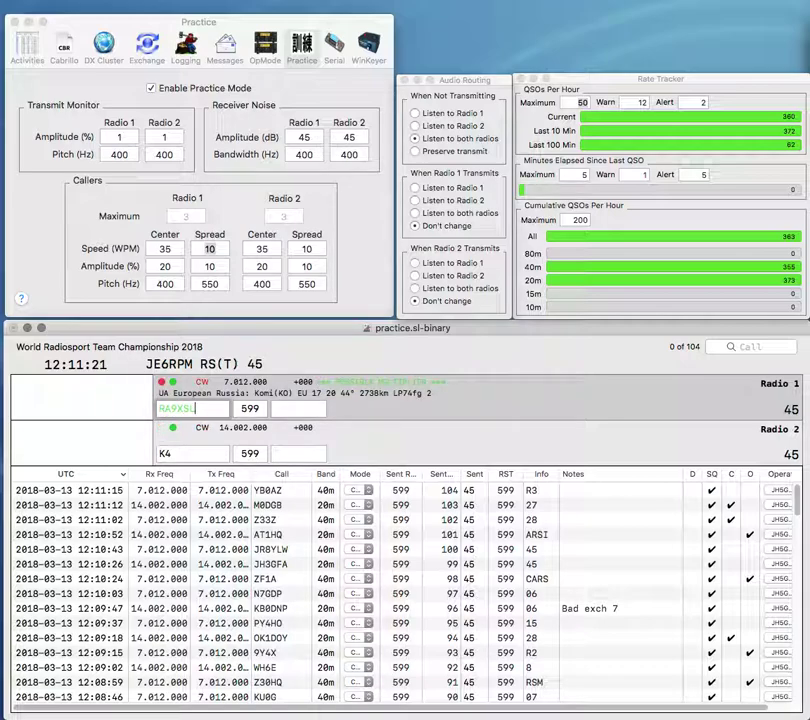
{"action": "key", "text": "Return"}
{"action": "type", "text": "NK"}
{"action": "key", "text": "Return"}
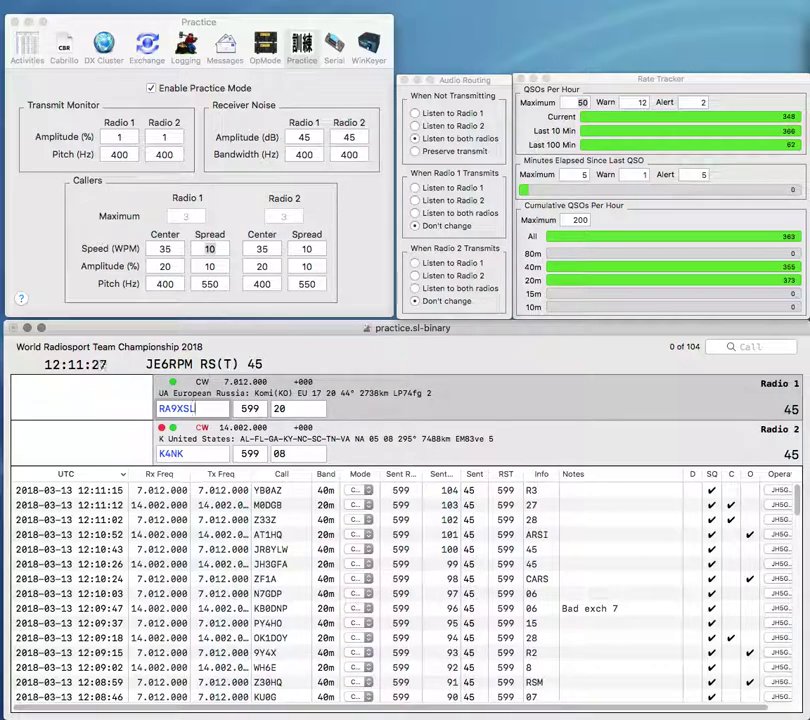
{"action": "key", "text": "Return"}
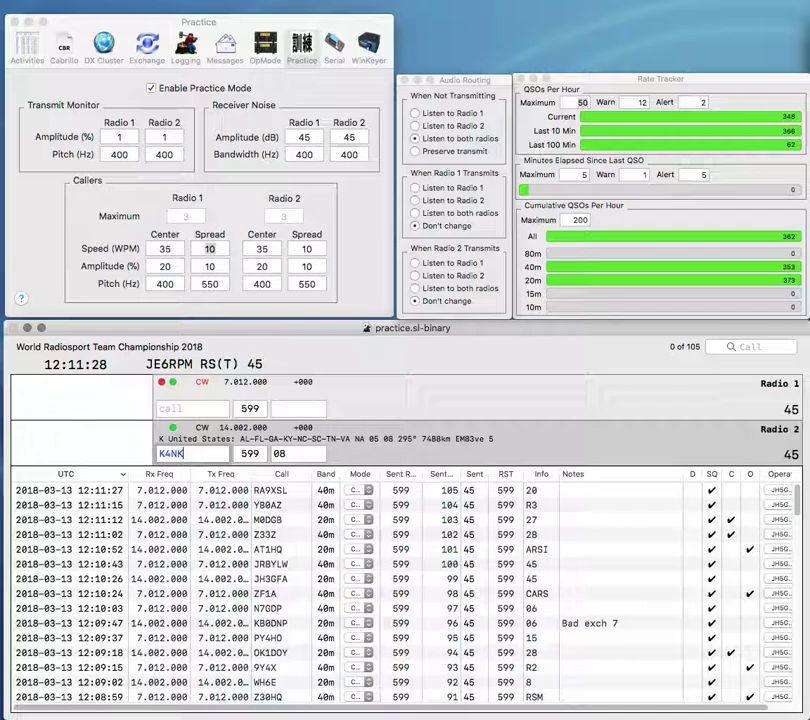
{"action": "key", "text": "Return"}
{"action": "type", "text": "N"}
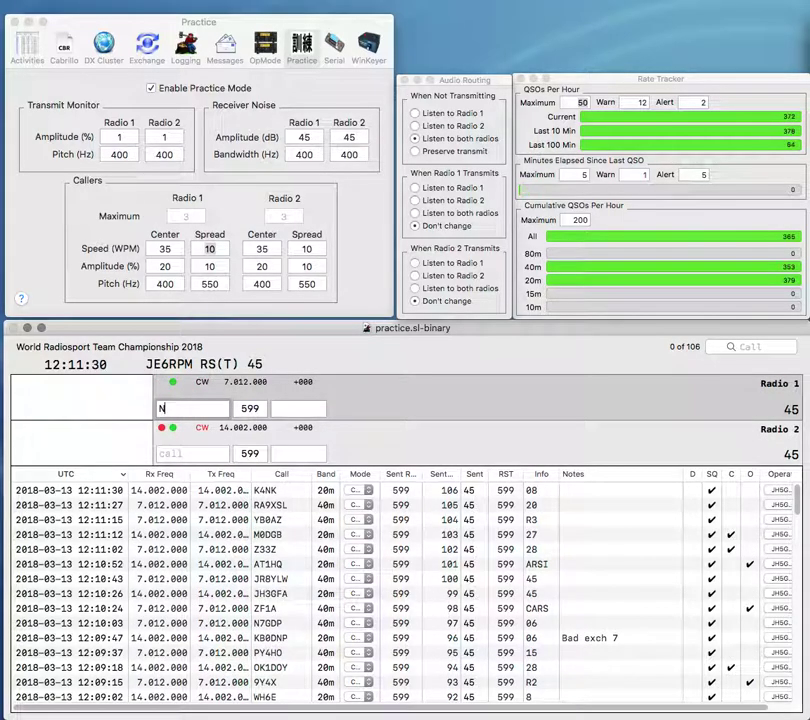
{"action": "type", "text": "1ECC"}
{"action": "key", "text": "Return"}
{"action": "type", "text": "KE4HTS"}
{"action": "key", "text": "Return"}
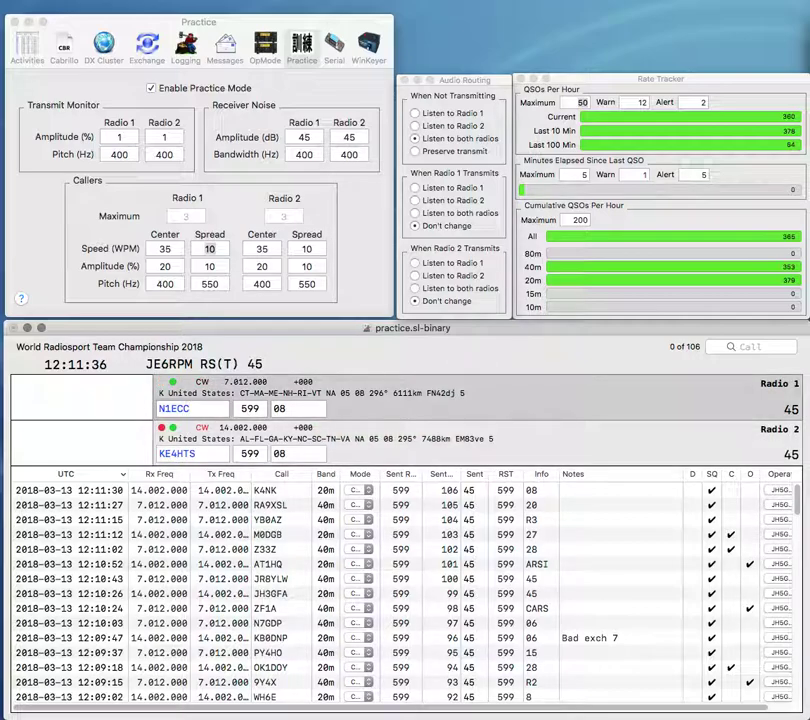
{"action": "key", "text": "Return"}
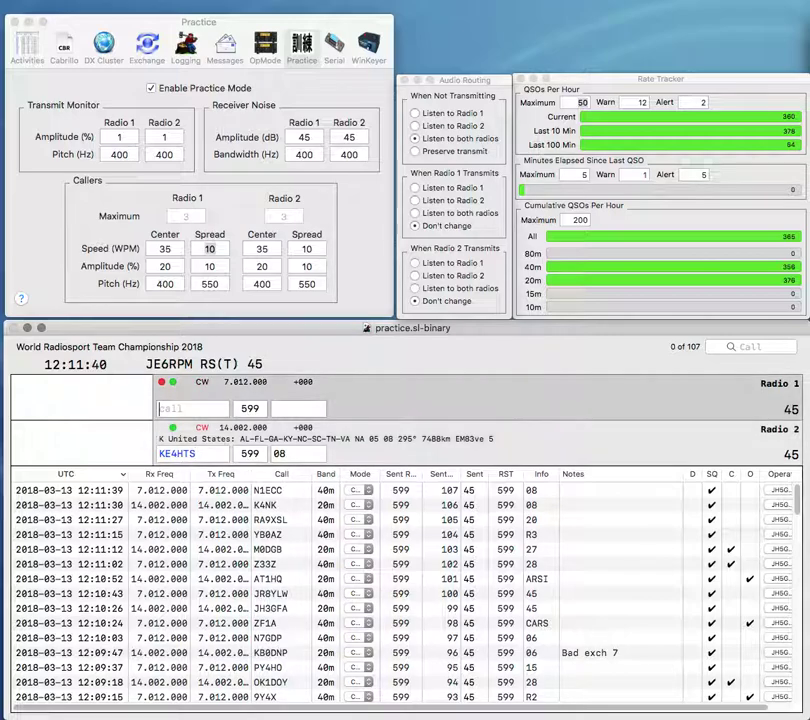
{"action": "key", "text": "Return"}
Step: Log K4GYD on Radio 1 with exchange 08 and send the partial call IK on Radio 2
{"action": "type", "text": "K4"}
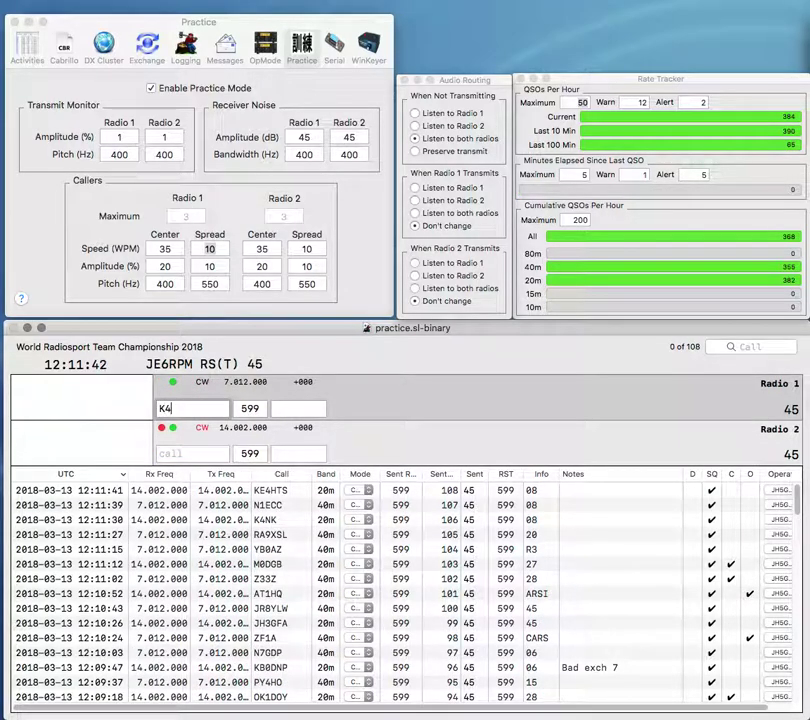
{"action": "type", "text": "EYD"}
{"action": "key", "text": "Return"}
{"action": "type", "text": "IK"}
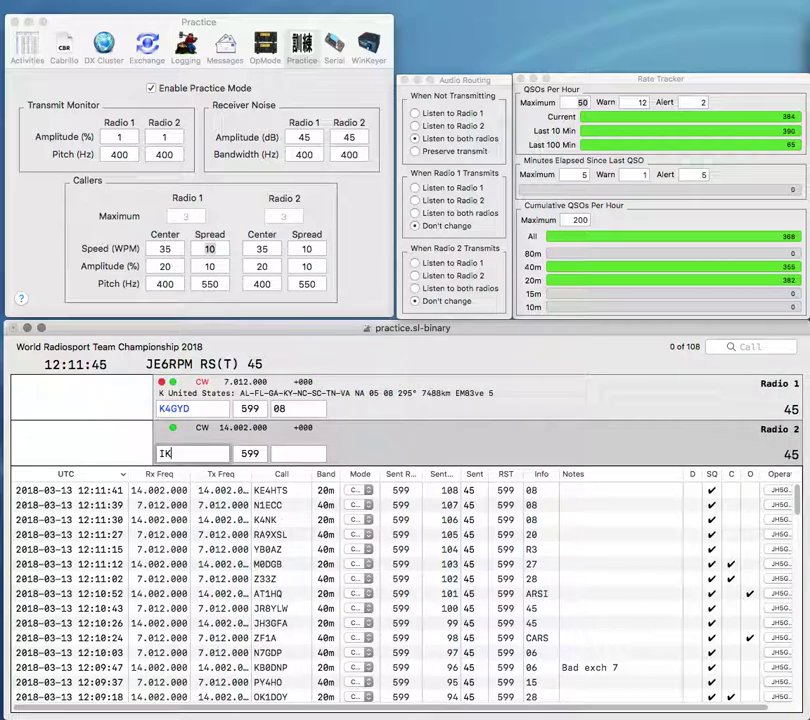
{"action": "key", "text": "Return"}
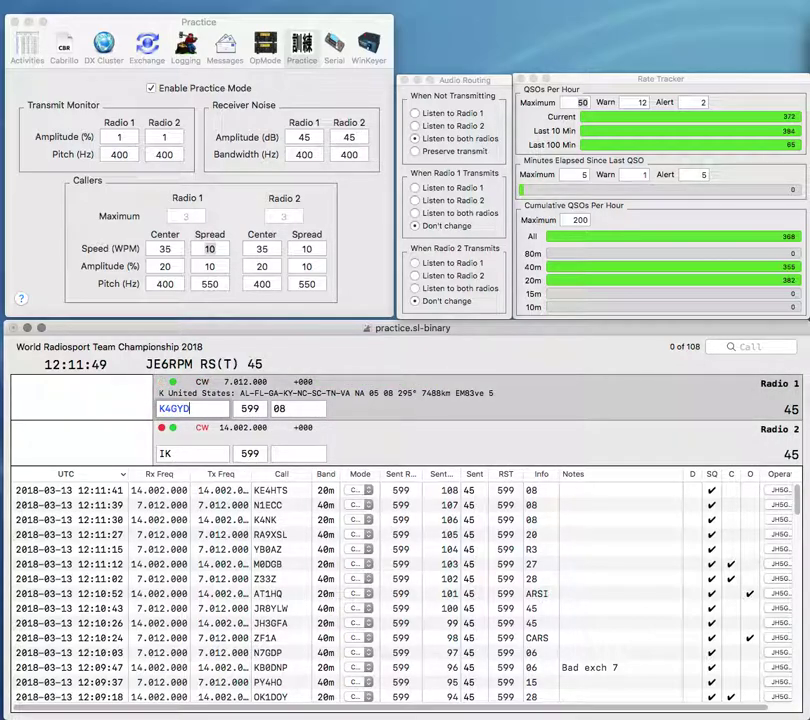
{"action": "key", "text": "Return"}
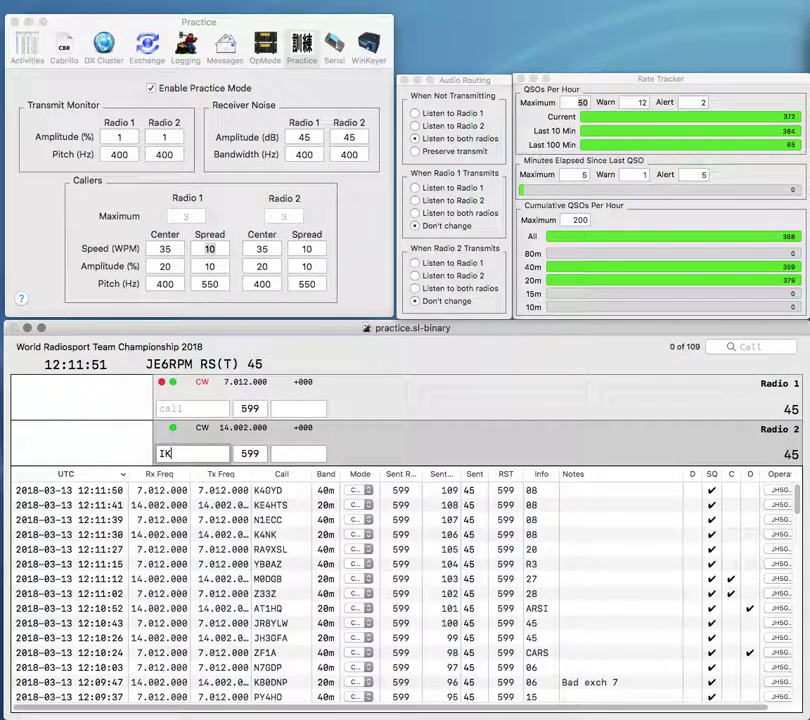
{"action": "type", "text": "7PRU"}
{"action": "key", "text": "Return"}
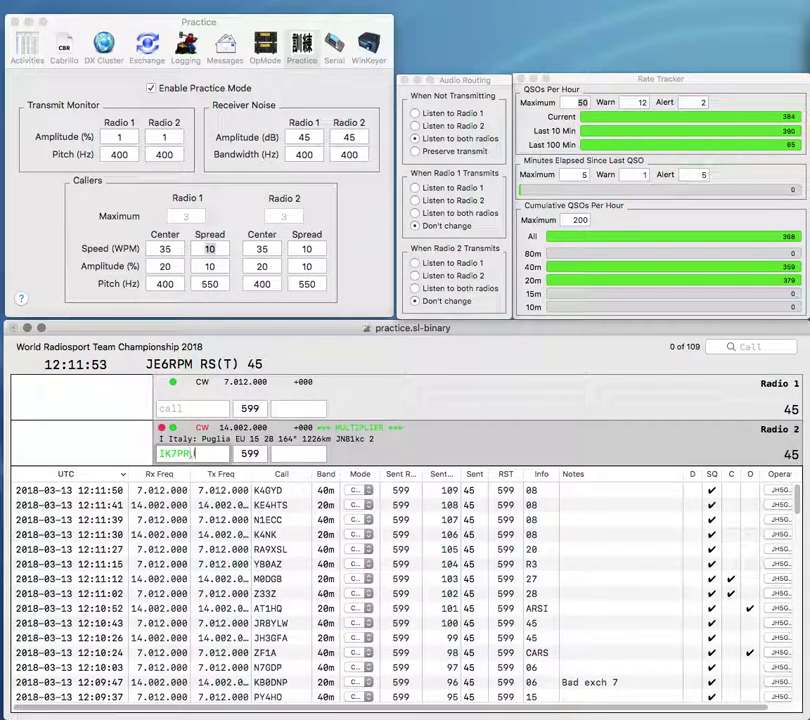
{"action": "type", "text": "K4VIG"}
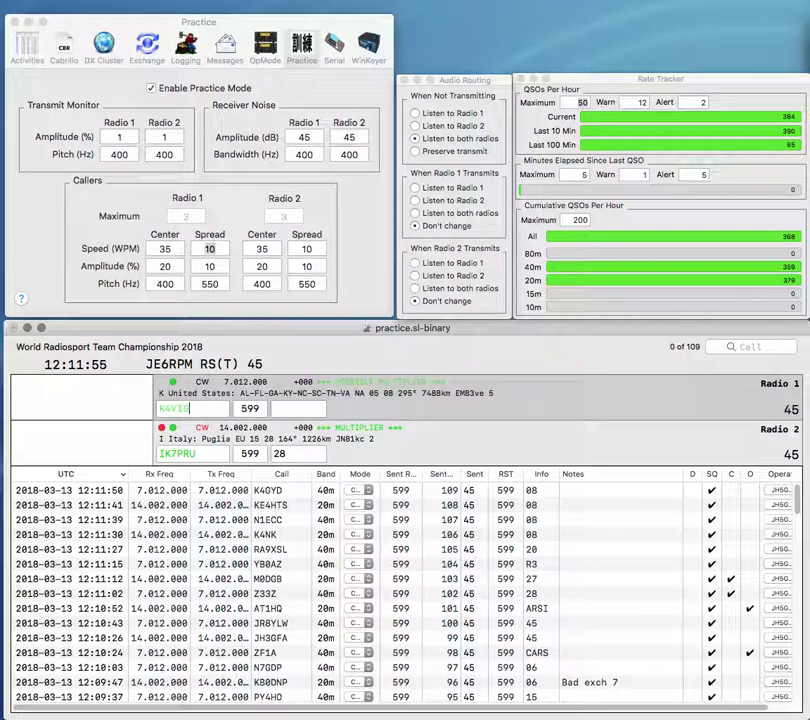
{"action": "key", "text": "Return"}
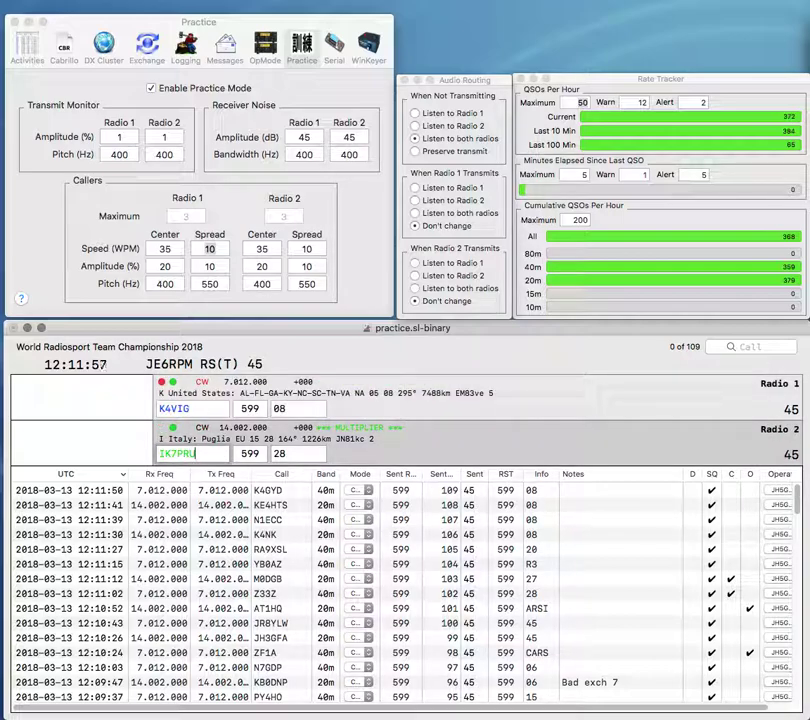
{"action": "key", "text": "Return"}
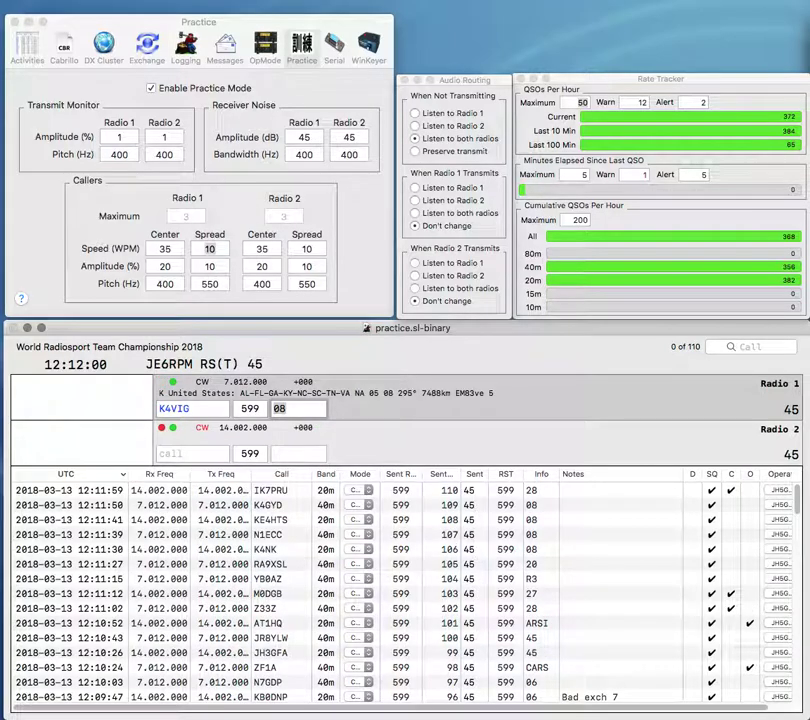
{"action": "key", "text": "Return"}
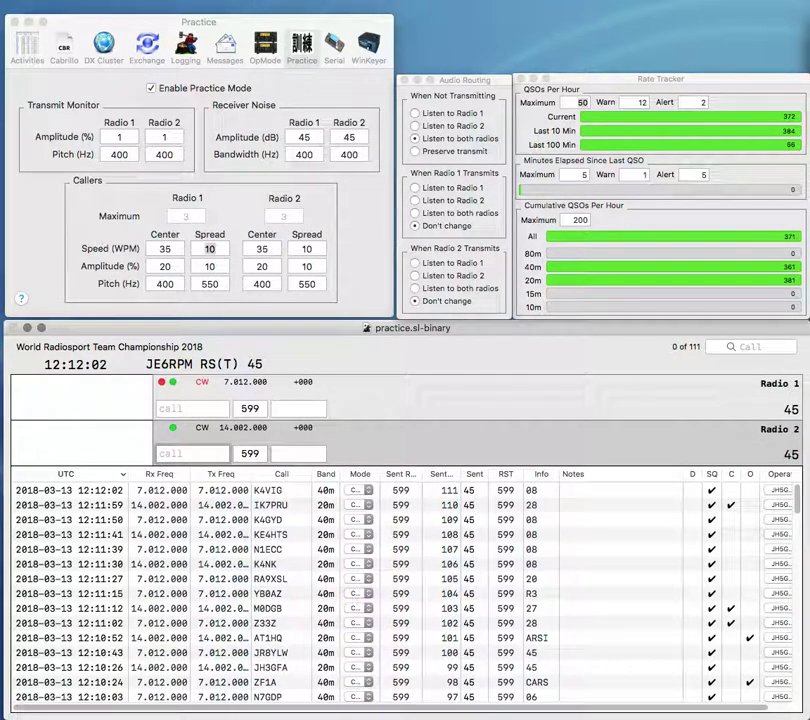
{"action": "type", "text": "9A6M"}
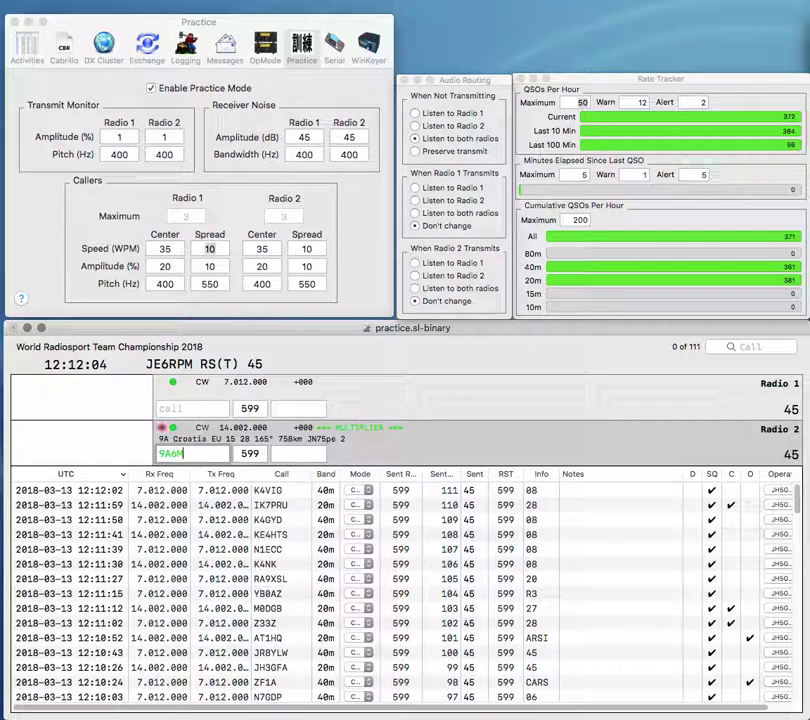
{"action": "key", "text": "Return"}
{"action": "type", "text": "JH1EAQ"}
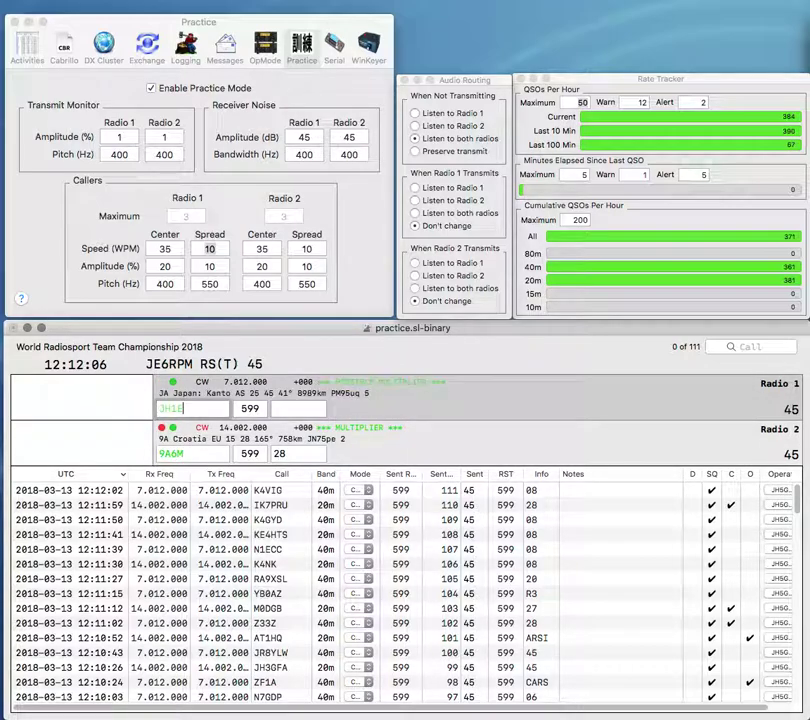
{"action": "key", "text": "Return"}
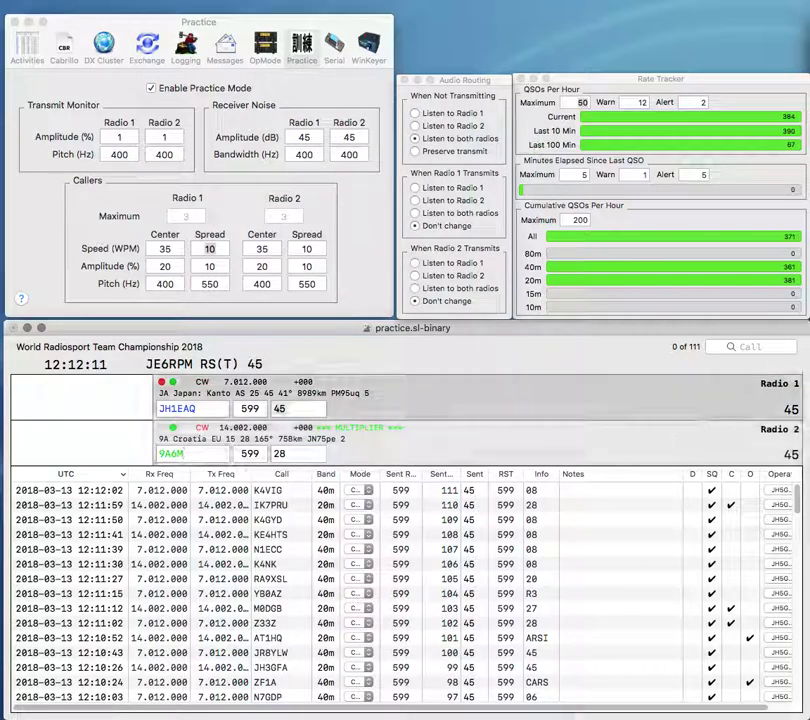
{"action": "key", "text": "Return"}
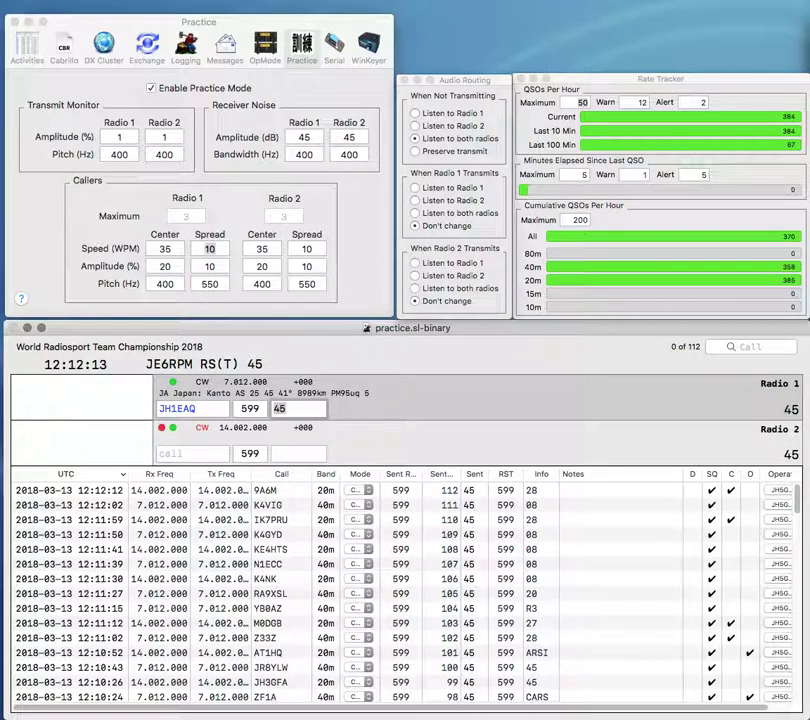
{"action": "key", "text": "Return"}
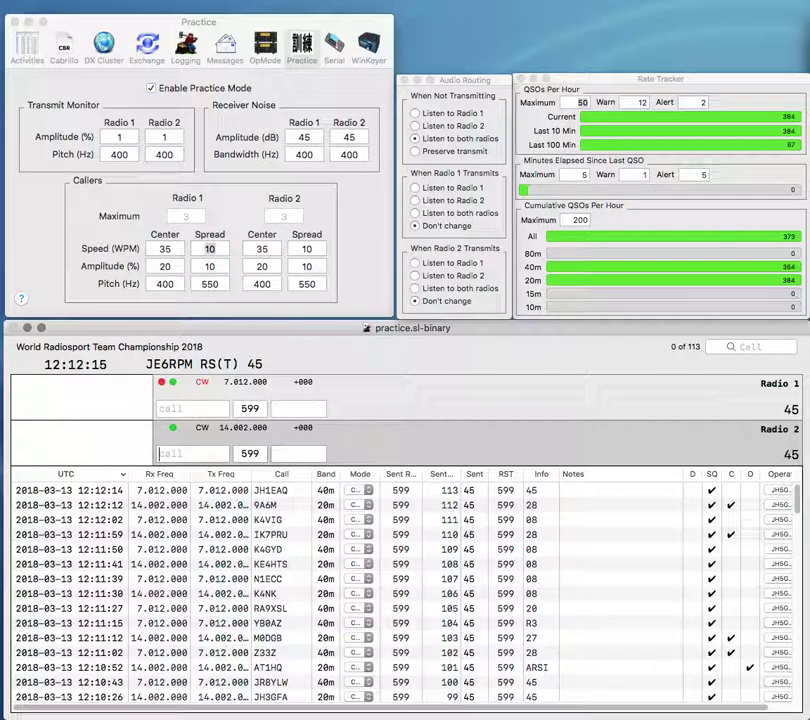
{"action": "type", "text": "C4HQ"}
{"action": "key", "text": "Return"}
{"action": "type", "text": "DO2MSP"}
{"action": "key", "text": "Return"}
{"action": "key", "text": "Tab"}
{"action": "type", "text": "CAR"}
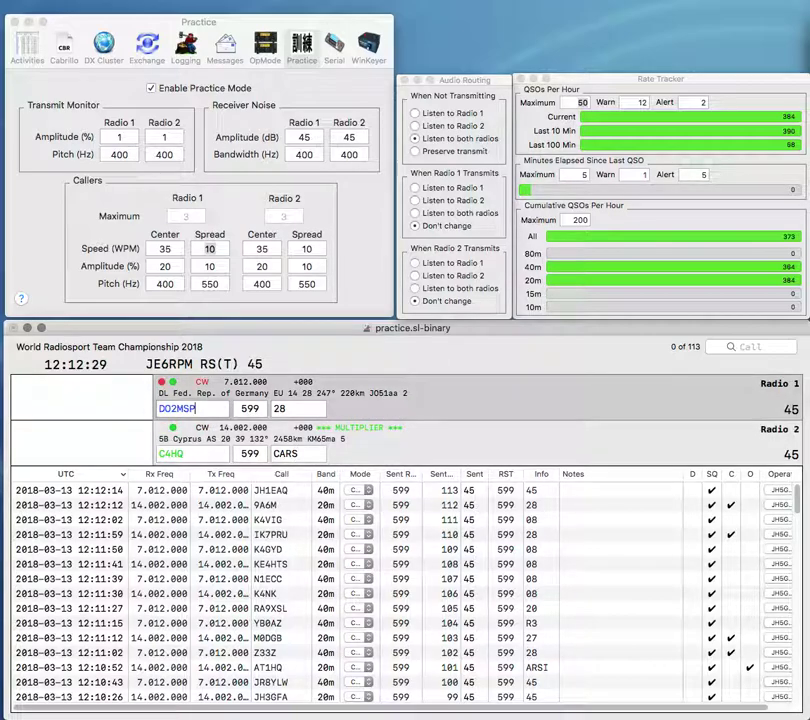
{"action": "key", "text": "Return"}
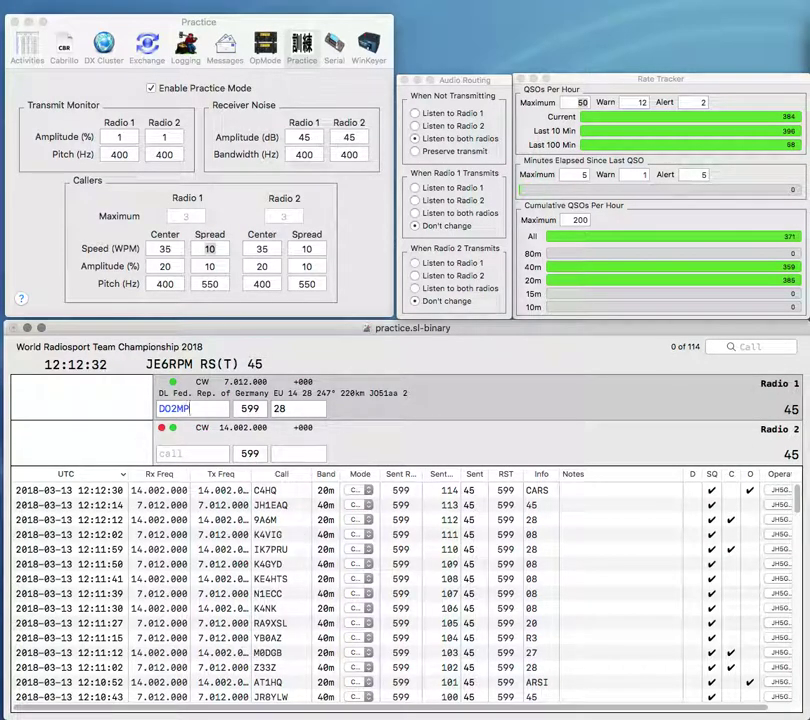
{"action": "key", "text": "Return"}
{"action": "type", "text": "IA"}
{"action": "key", "text": "Left"}
{"action": "key", "text": "Left"}
{"action": "type", "text": "K2"}
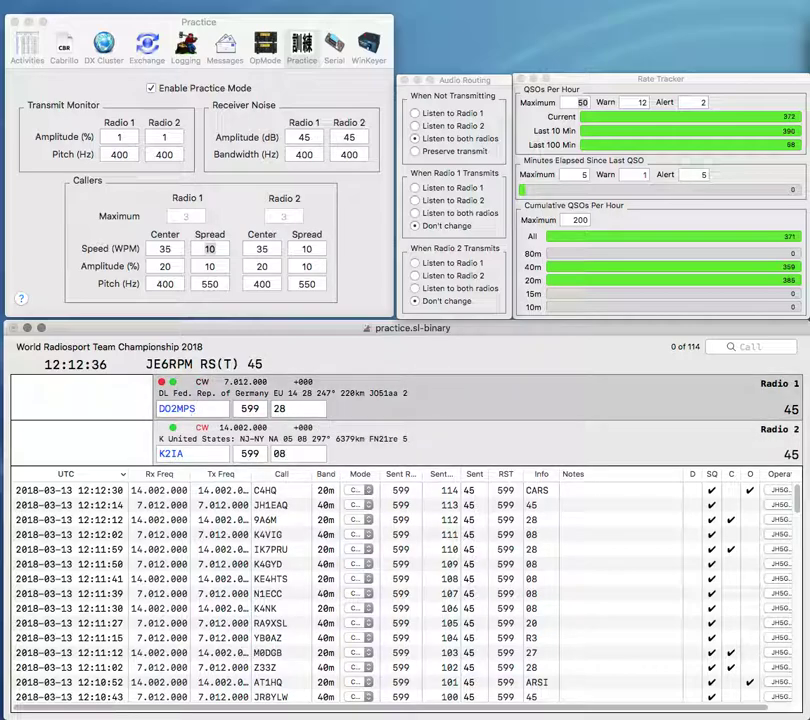
{"action": "left_click", "coordinate": [192, 408]}
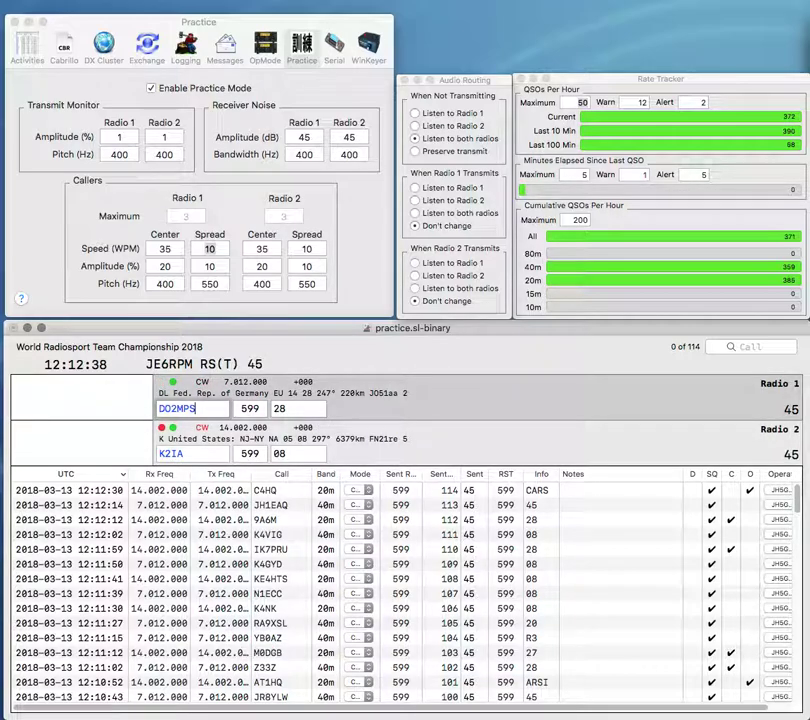
{"action": "key", "text": "Return"}
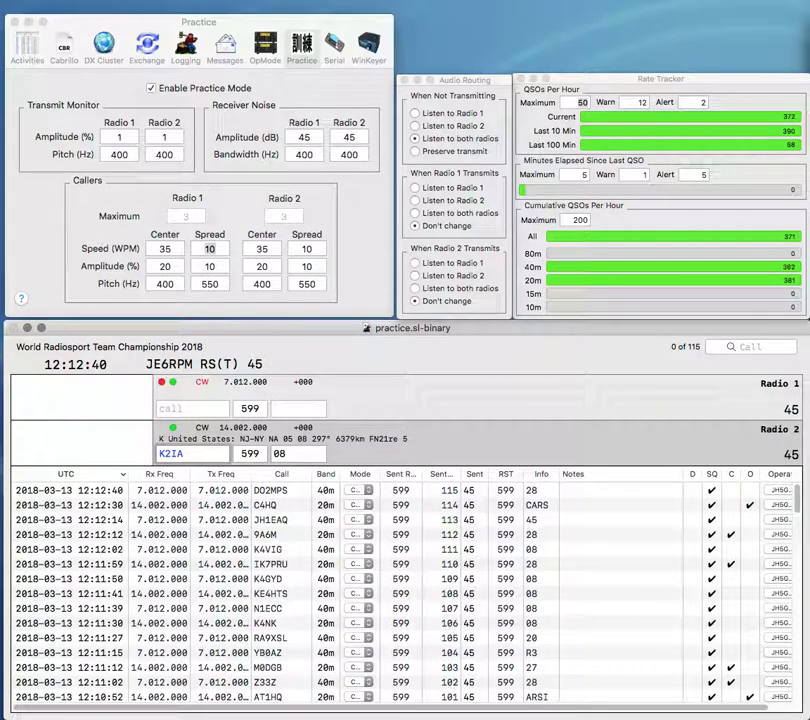
{"action": "key", "text": "BackSpace"}
{"action": "key", "text": "BackSpace"}
{"action": "type", "text": "K7"}
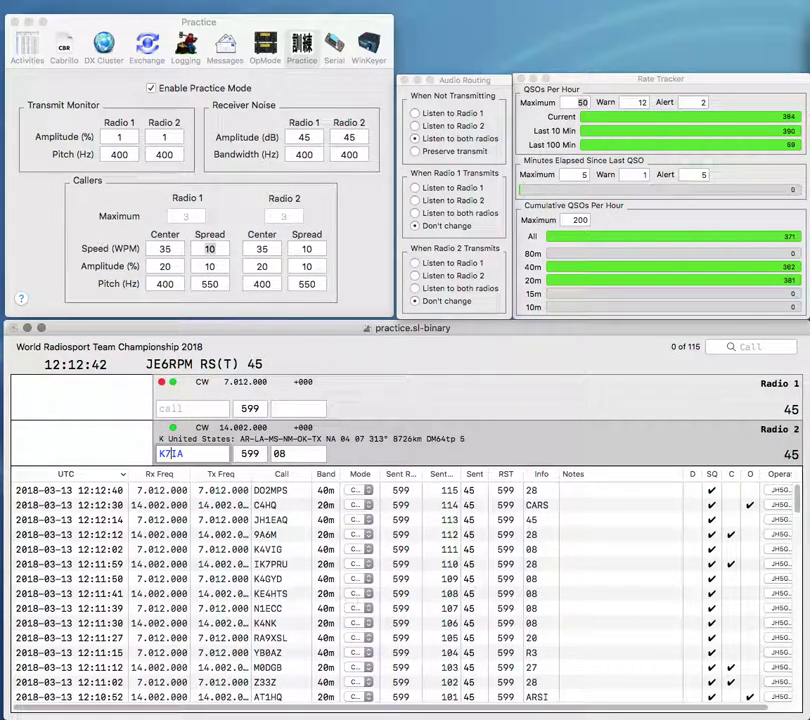
{"action": "type", "text": "0DI"}
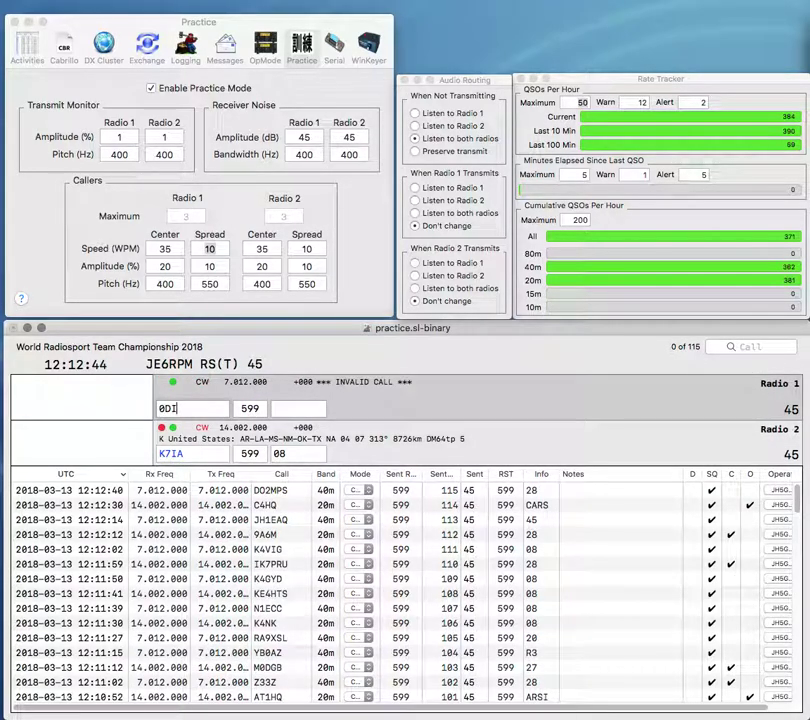
{"action": "type", "text": "L"}
{"action": "key", "text": "BackSpace"}
{"action": "key", "text": "BackSpace"}
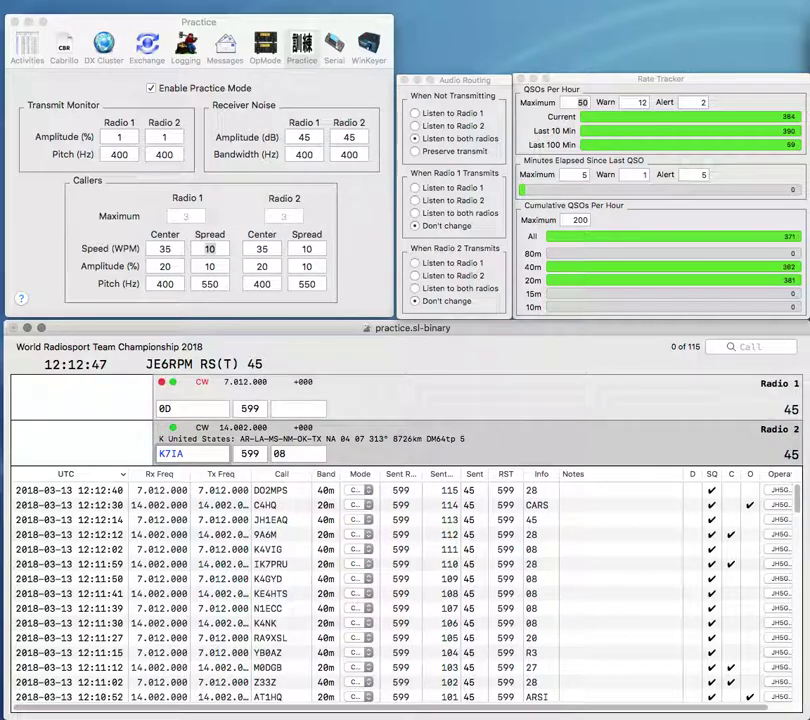
{"action": "key", "text": "Tab"}
{"action": "type", "text": "7"}
{"action": "key", "text": "Return"}
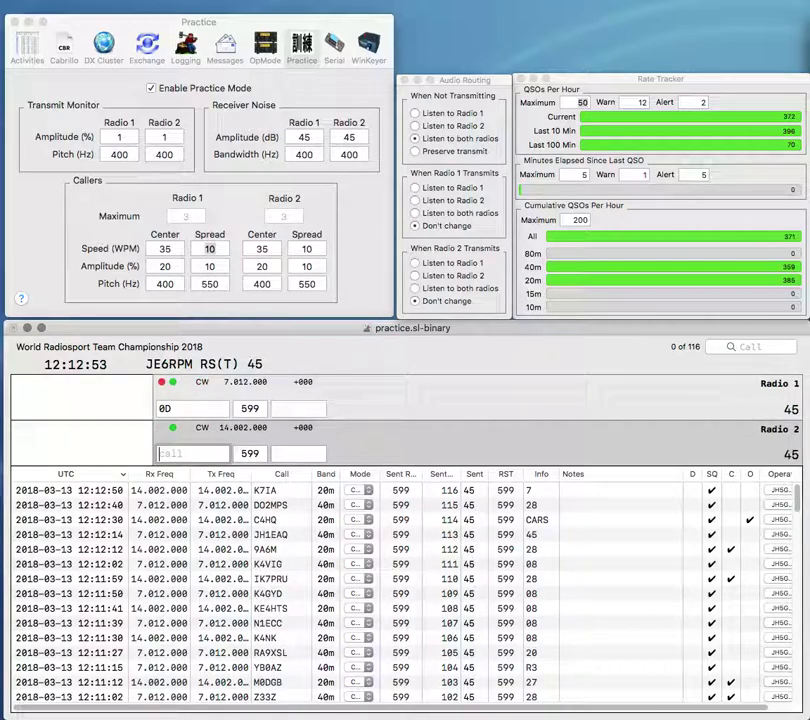
Step: Complete the partial call on Radio 1 as M0DSL/P and send its exchange
{"action": "key", "text": "Up"}
{"action": "key", "text": "Return"}
{"action": "key", "text": "Left"}
{"action": "key", "text": "Left"}
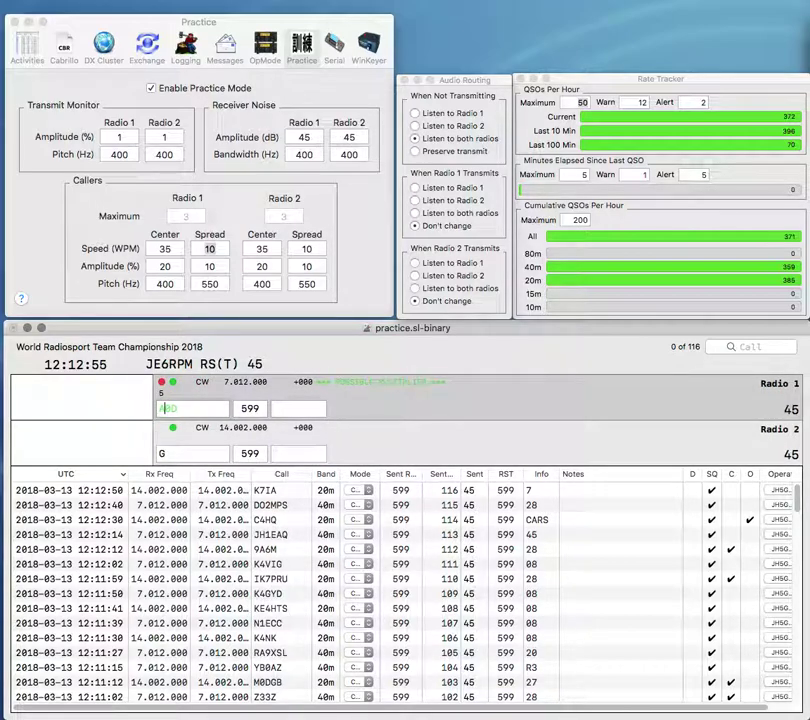
{"action": "type", "text": "M0DSL/P"}
{"action": "key", "text": "Down"}
{"action": "key", "text": "Return"}
{"action": "key", "text": "Up"}
{"action": "key", "text": "Return"}
Step: Log M0DSL/P on Radio 1 with exchange 27 and OE9MCV on Radio 2 with exchange 28
{"action": "key", "text": "Down"}
{"action": "key", "text": "BackSpace"}
{"action": "type", "text": "OE9MC"}
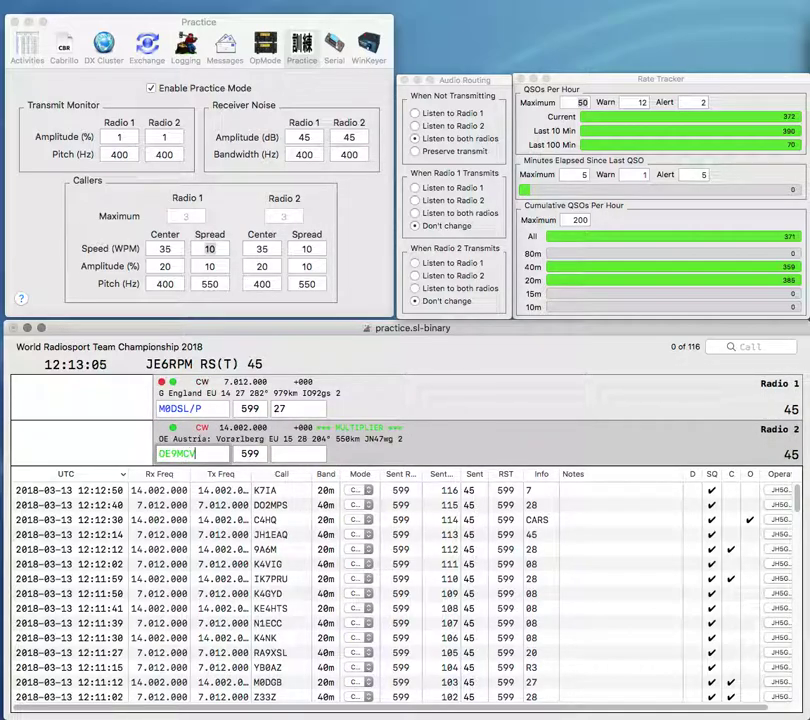
{"action": "type", "text": "V"}
{"action": "key", "text": "Return"}
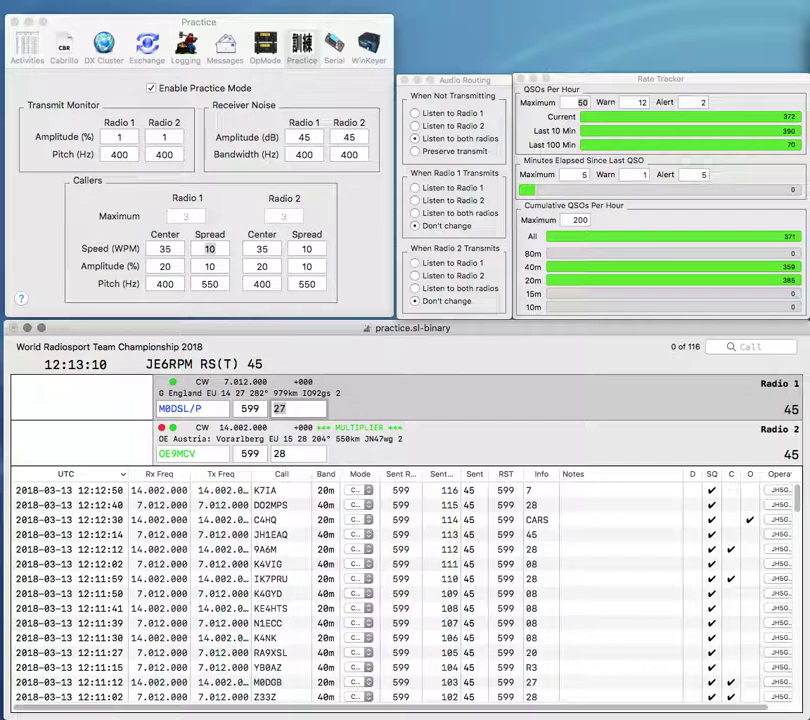
{"action": "key", "text": "Return"}
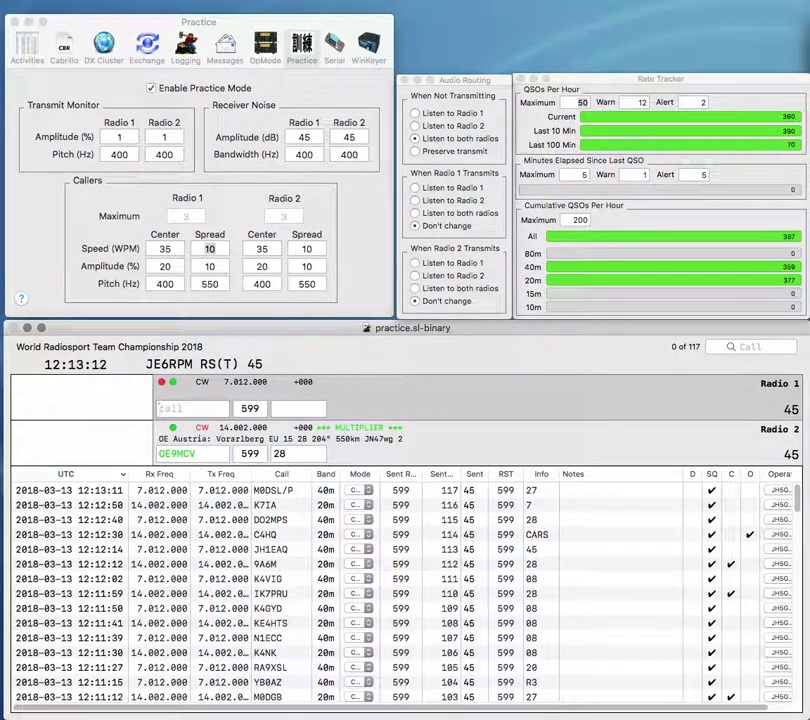
{"action": "key", "text": "Return"}
Step: Log K5EDI on Radio 1 with exchange 07 and OK2PKT on Radio 2 with exchange 28
{"action": "type", "text": "K"}
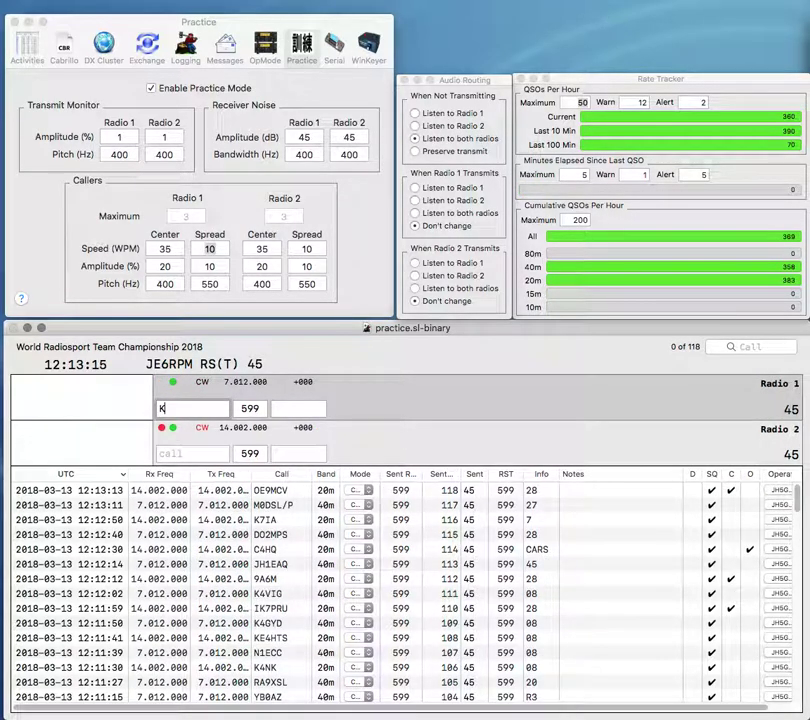
{"action": "type", "text": "5EDI"}
{"action": "key", "text": "Return"}
{"action": "type", "text": "OK2PK"}
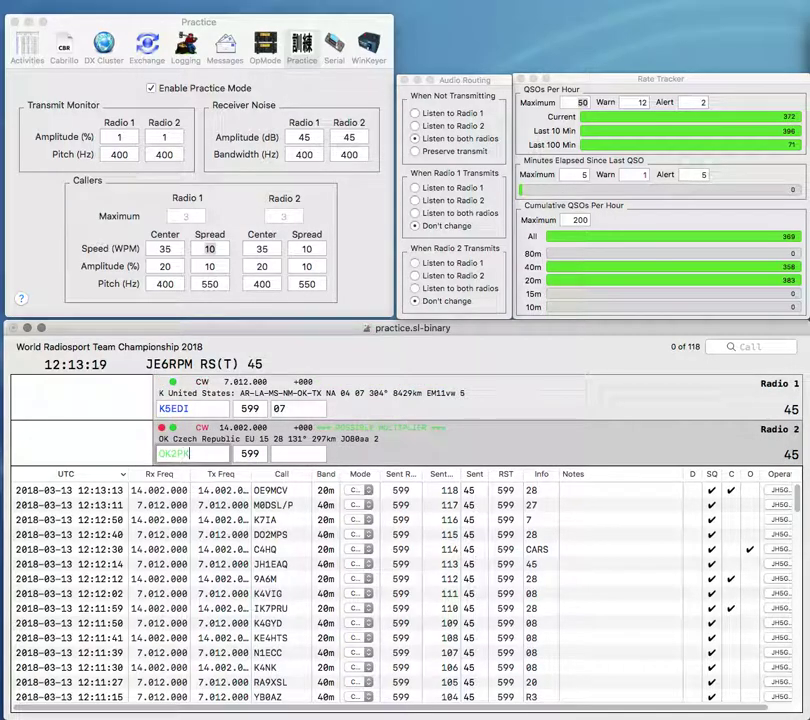
{"action": "type", "text": "T"}
{"action": "key", "text": "Return"}
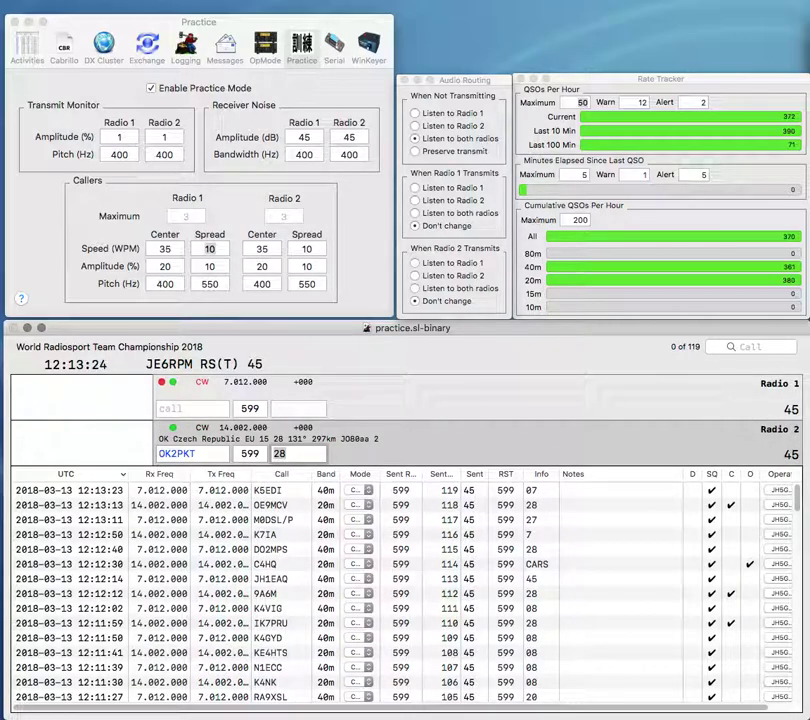
{"action": "type", "text": "W3FA"}
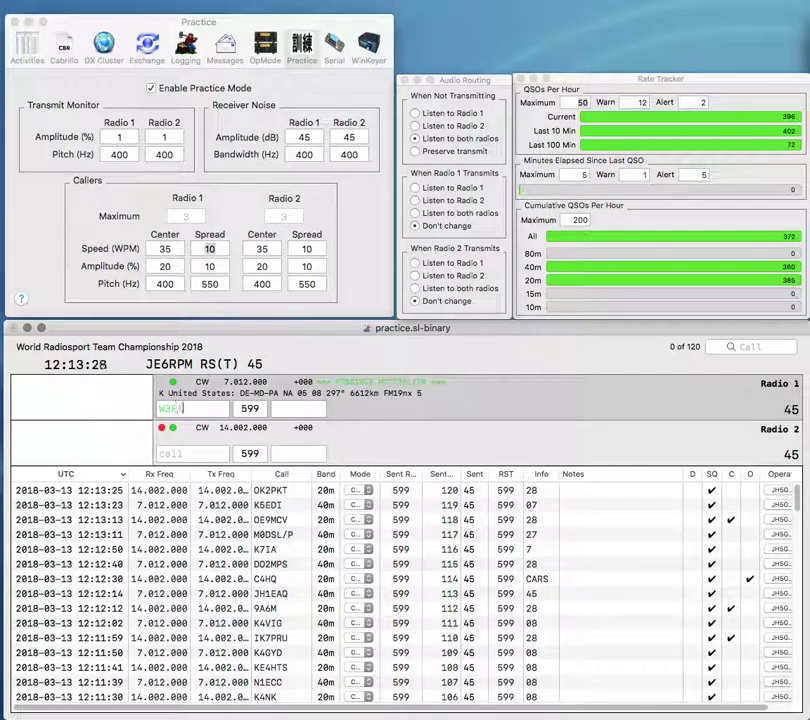
{"action": "key", "text": "Return"}
{"action": "type", "text": "Y"}
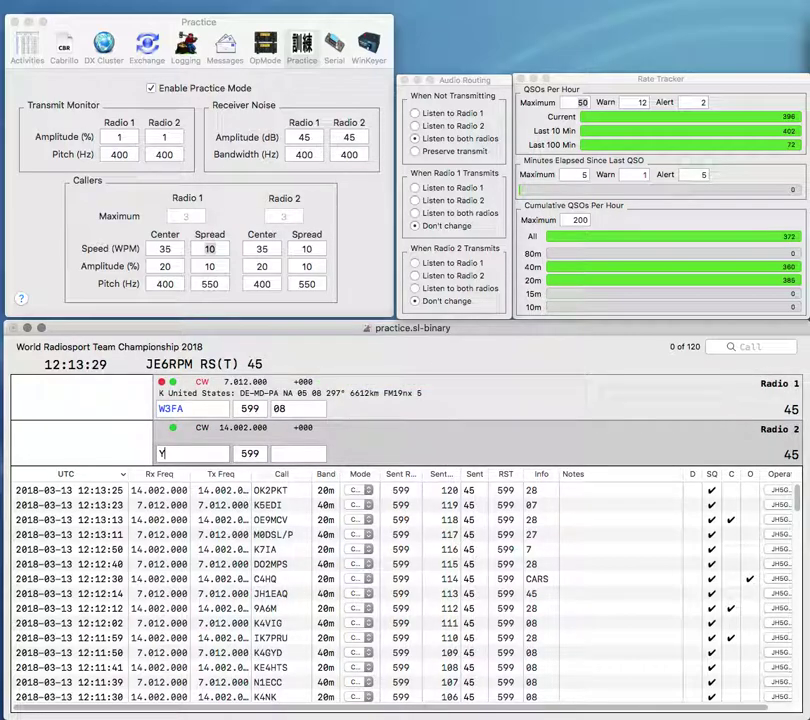
{"action": "key", "text": "BackSpace"}
{"action": "type", "text": "AT1"}
{"action": "key", "text": "Return"}
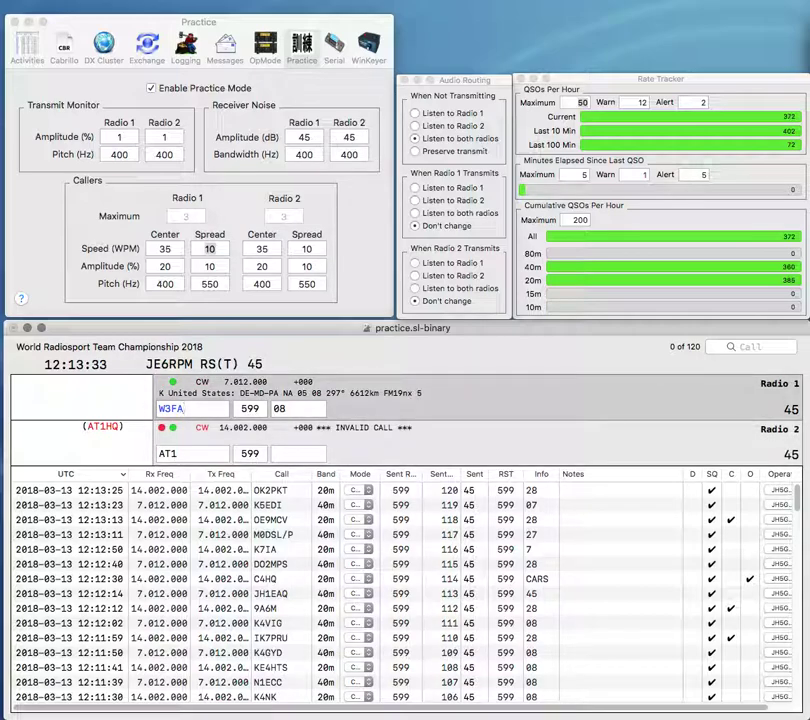
{"action": "key", "text": "Return"}
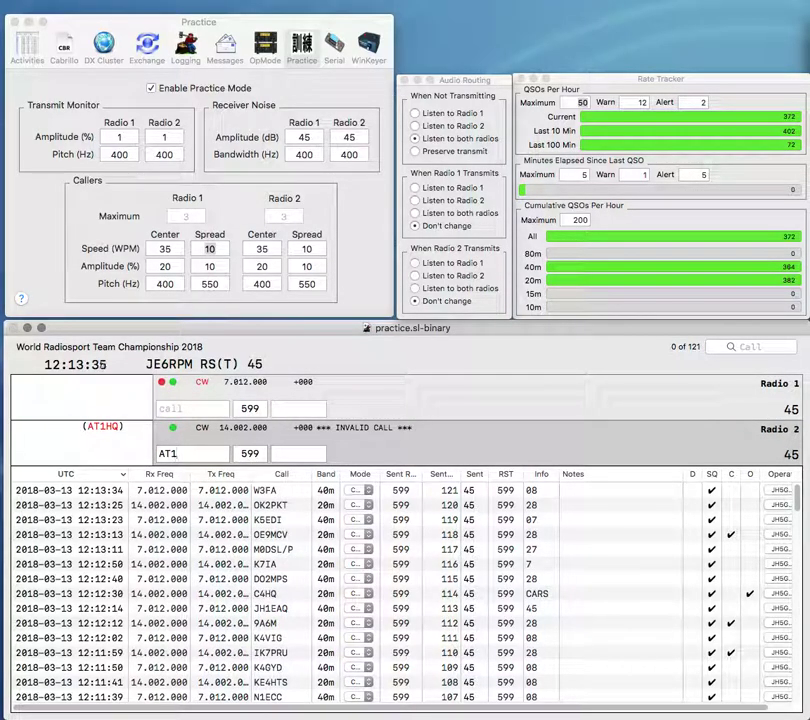
Step: Complete and log AT1HQ on Radio 2 with exchange ARSI, and log II0X on Radio 1 with exchange 28
{"action": "type", "text": "HQ"}
{"action": "key", "text": "Return"}
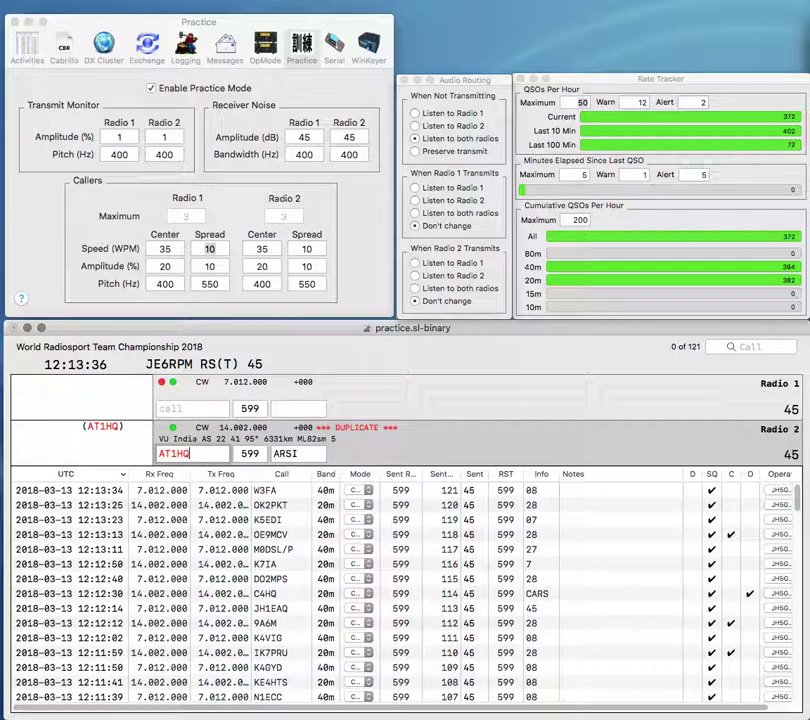
{"action": "type", "text": "II0X"}
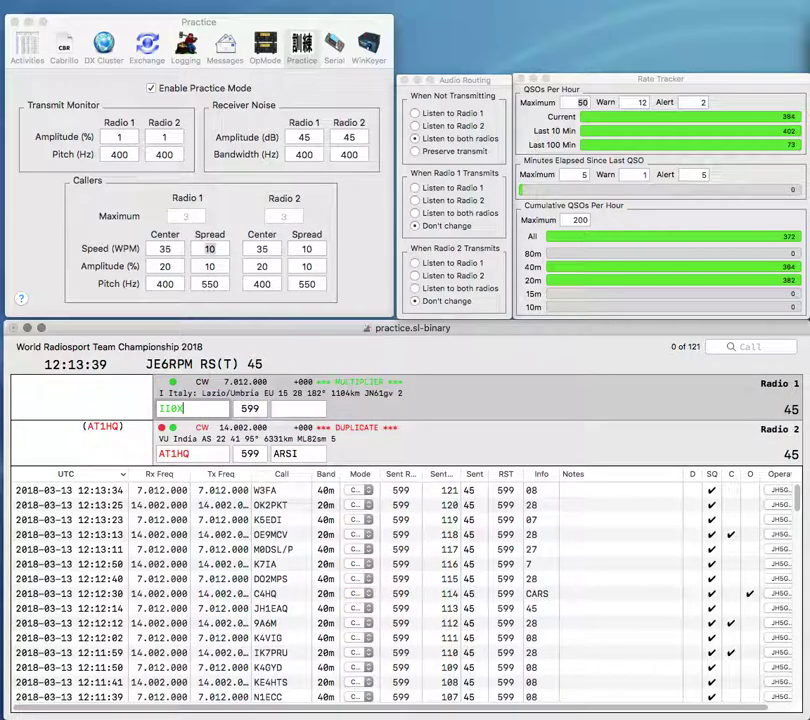
{"action": "key", "text": "Return"}
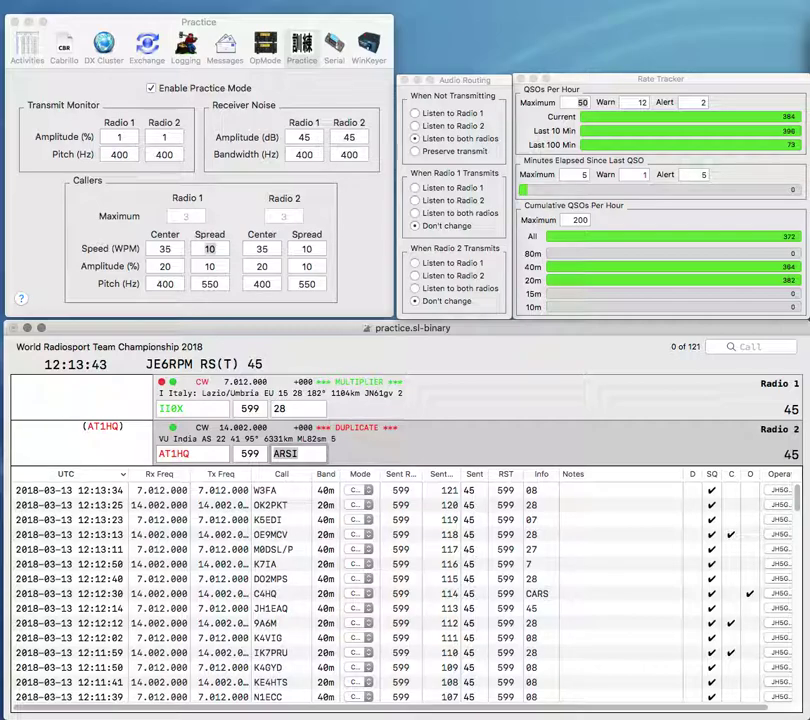
{"action": "key", "text": "Return"}
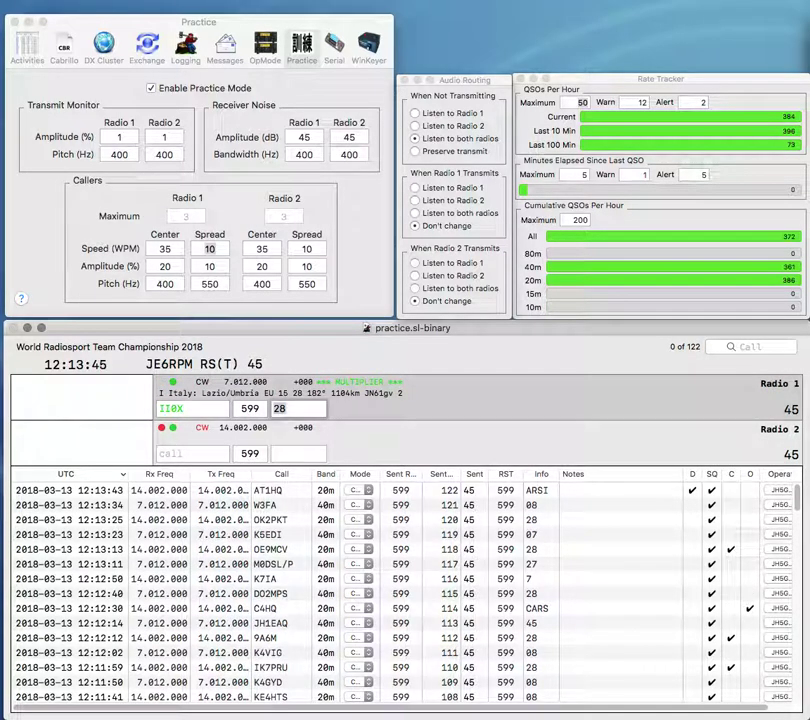
{"action": "key", "text": "Tab"}
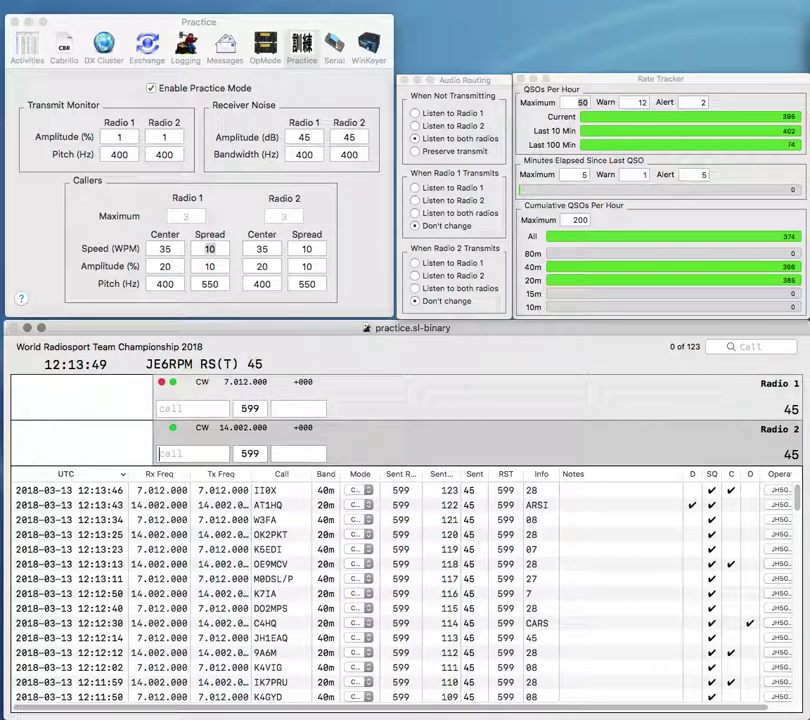
Step: Log DL7BQ on Radio 1 with exchange 28 and YL9W on Radio 2 with exchange 29
{"action": "key", "text": "Return"}
{"action": "type", "text": "DL7"}
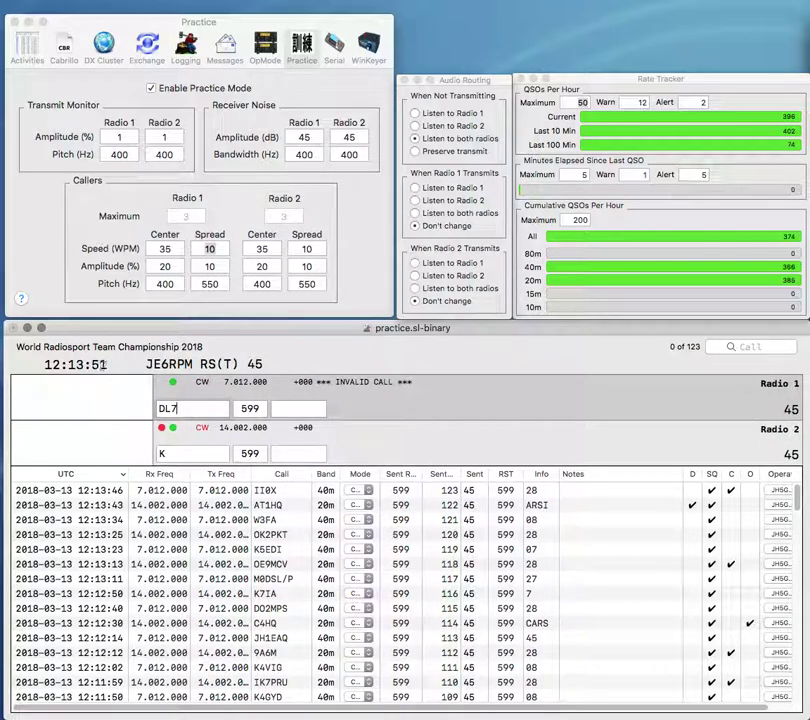
{"action": "type", "text": "BQ"}
{"action": "key", "text": "Return"}
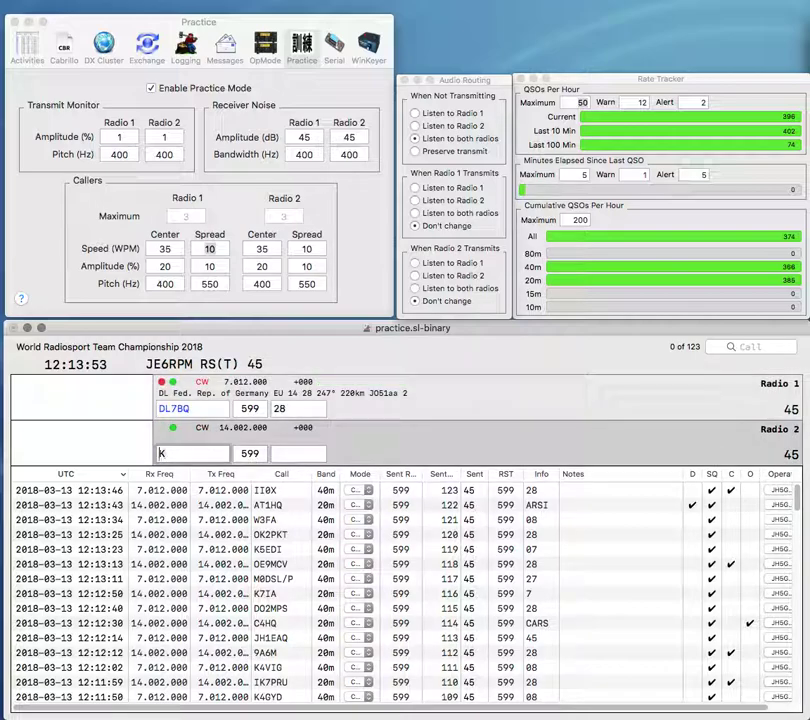
{"action": "type", "text": "9W"}
{"action": "type", "text": "YL"}
{"action": "key", "text": "Return"}
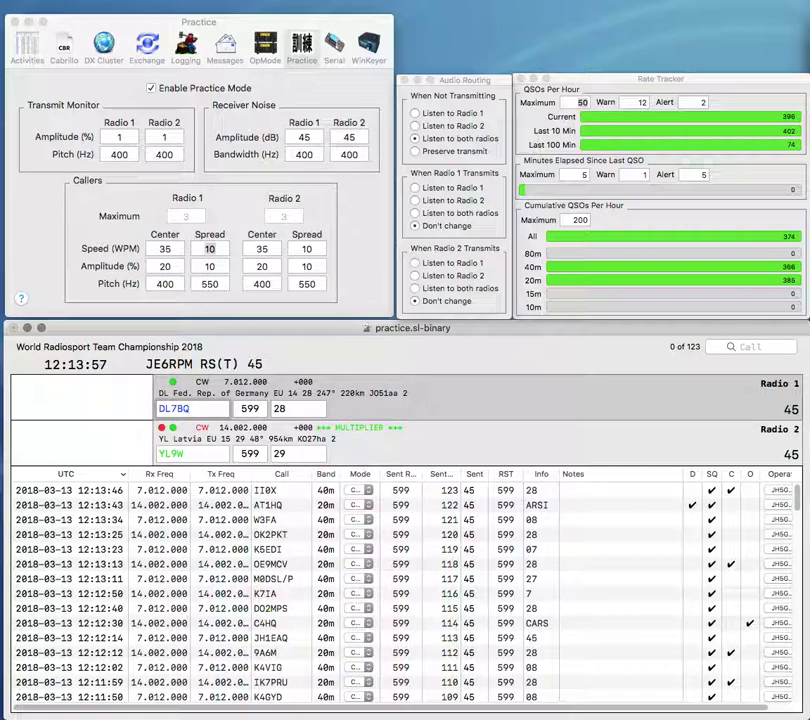
{"action": "key", "text": "Return"}
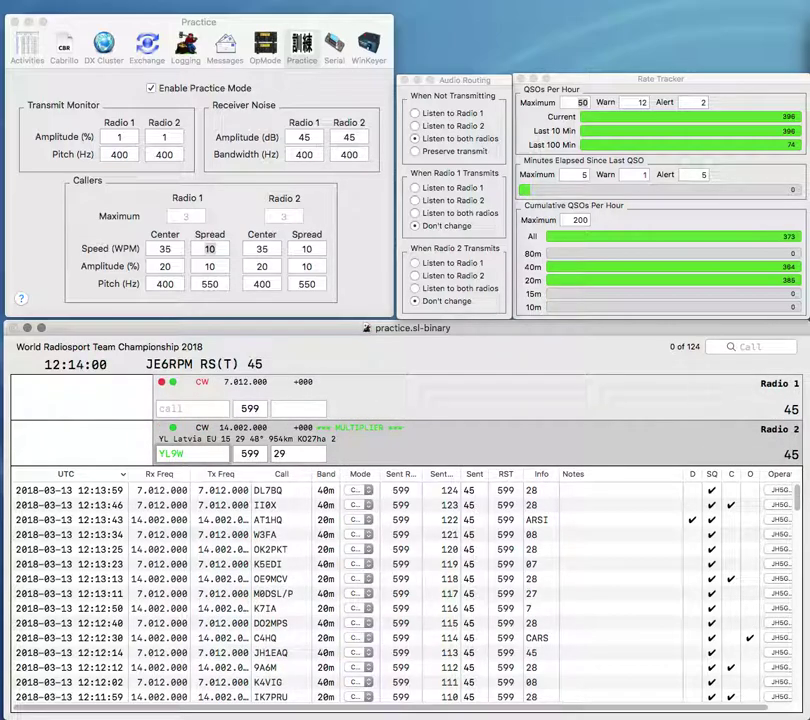
{"action": "key", "text": "Return"}
Step: Log K1RV on Radio 1 with exchange 08 and VE7AX on Radio 2 with exchange 02
{"action": "type", "text": "K"}
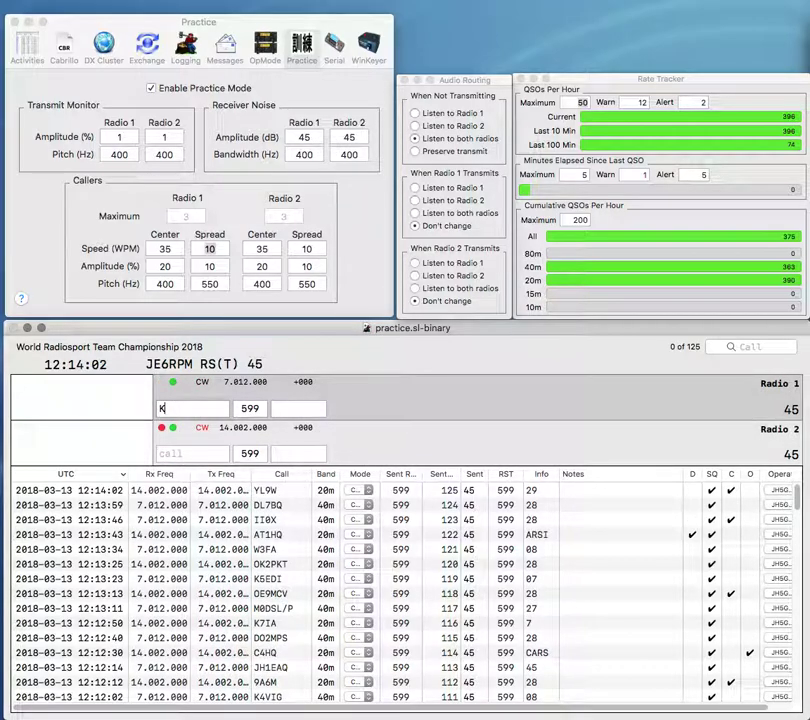
{"action": "type", "text": "1RV"}
{"action": "key", "text": "Return"}
{"action": "type", "text": "VE7AX"}
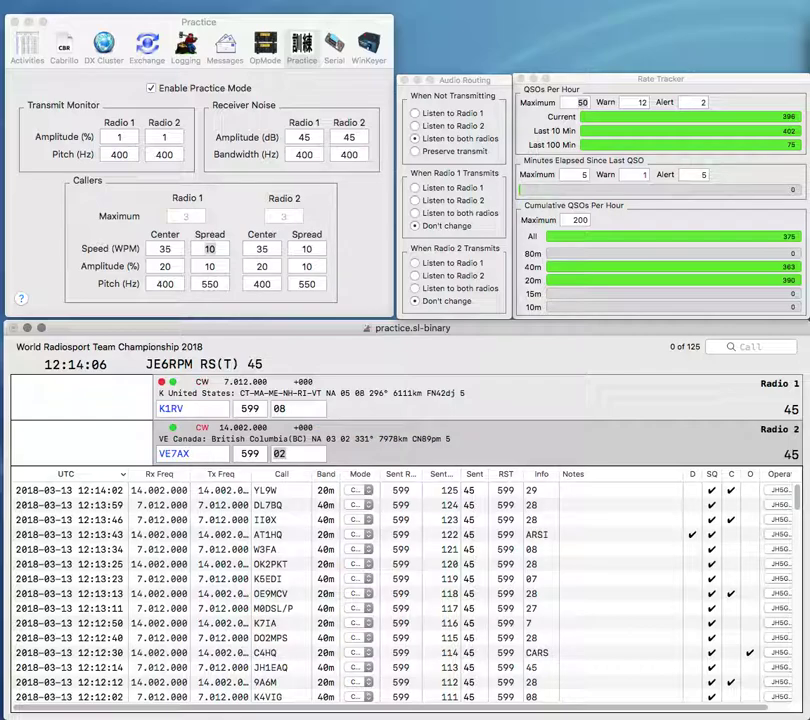
{"action": "key", "text": "Return"}
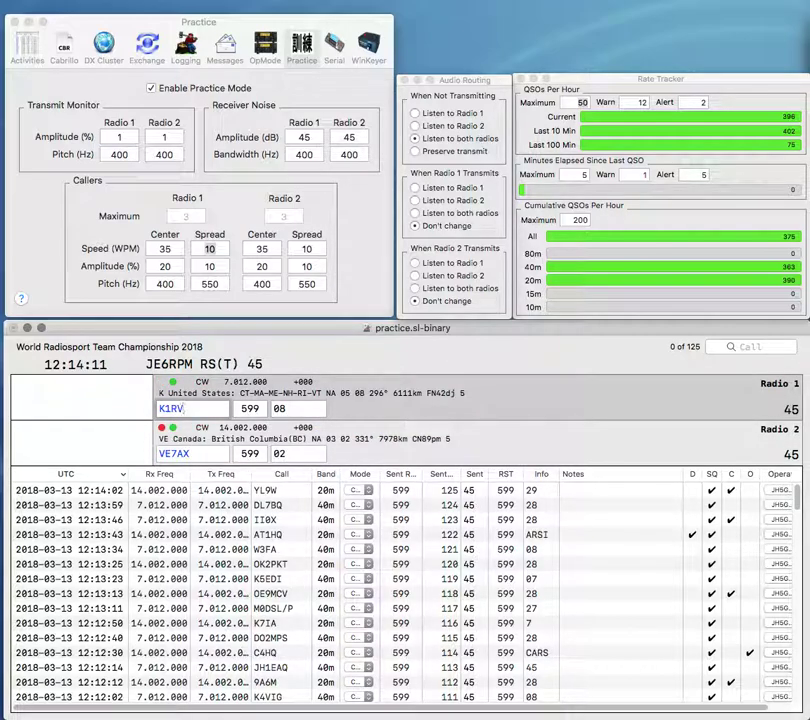
{"action": "key", "text": "Return"}
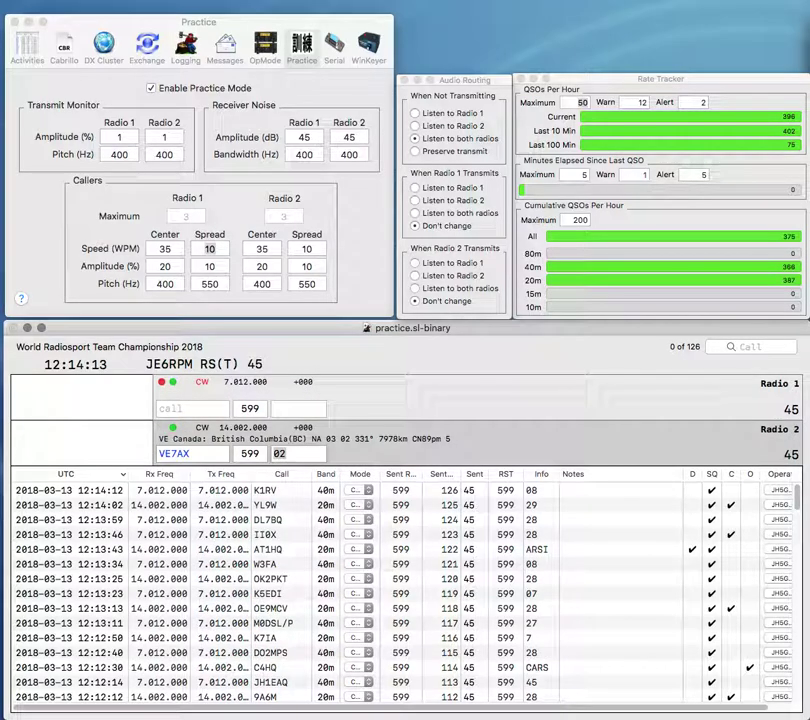
{"action": "key", "text": "Return"}
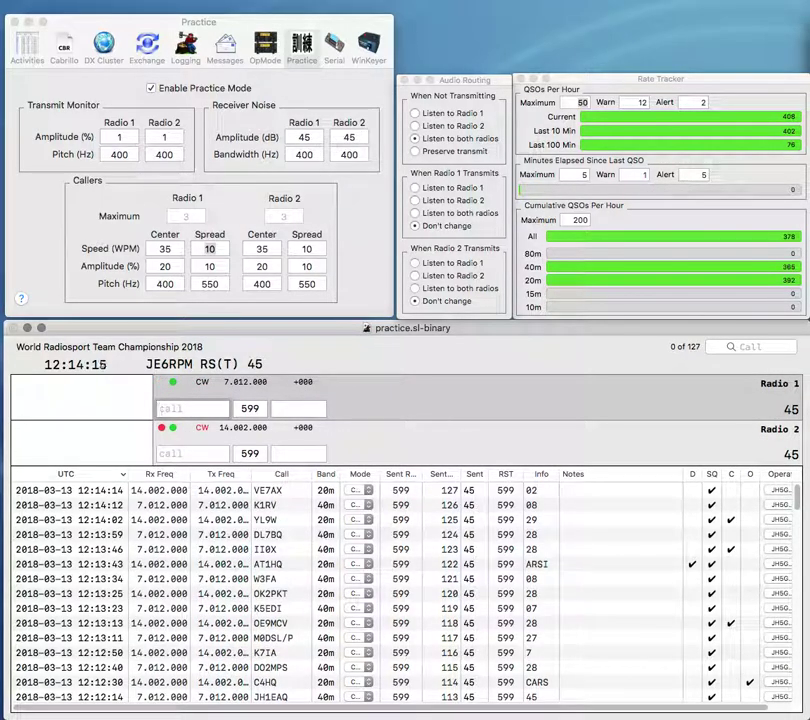
Step: Log KM4AAH on Radio 1 with exchange 08 and send the call KE7EJJ on Radio 2
{"action": "type", "text": "KM4AAH"}
{"action": "key", "text": "Return"}
{"action": "type", "text": "KE7"}
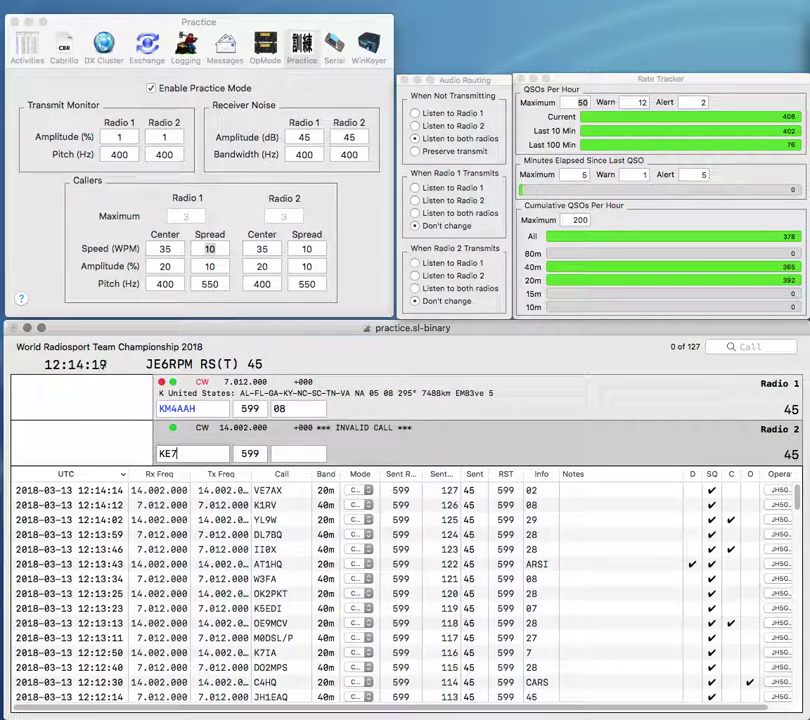
{"action": "type", "text": "EJJ"}
{"action": "key", "text": "Return"}
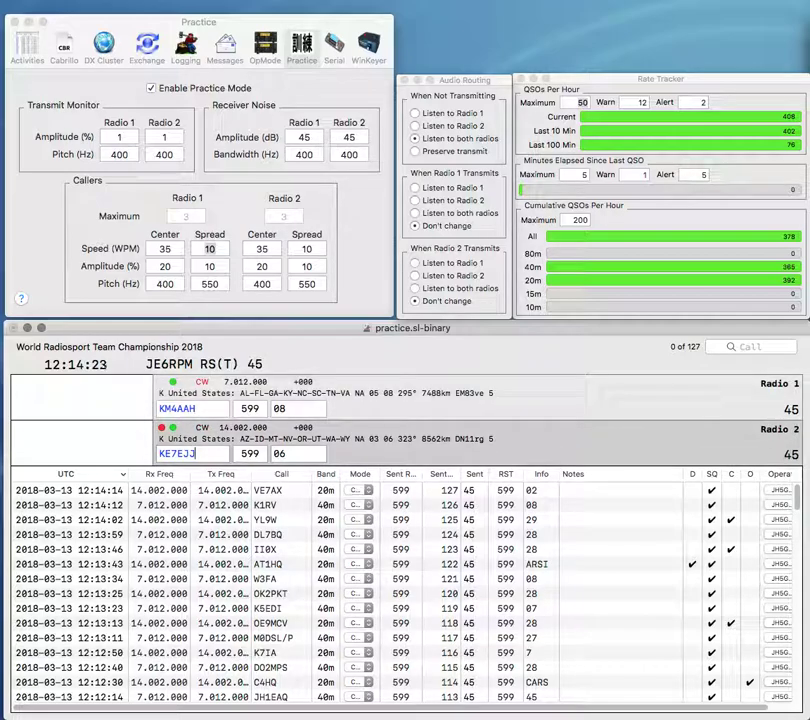
{"action": "key", "text": "Return"}
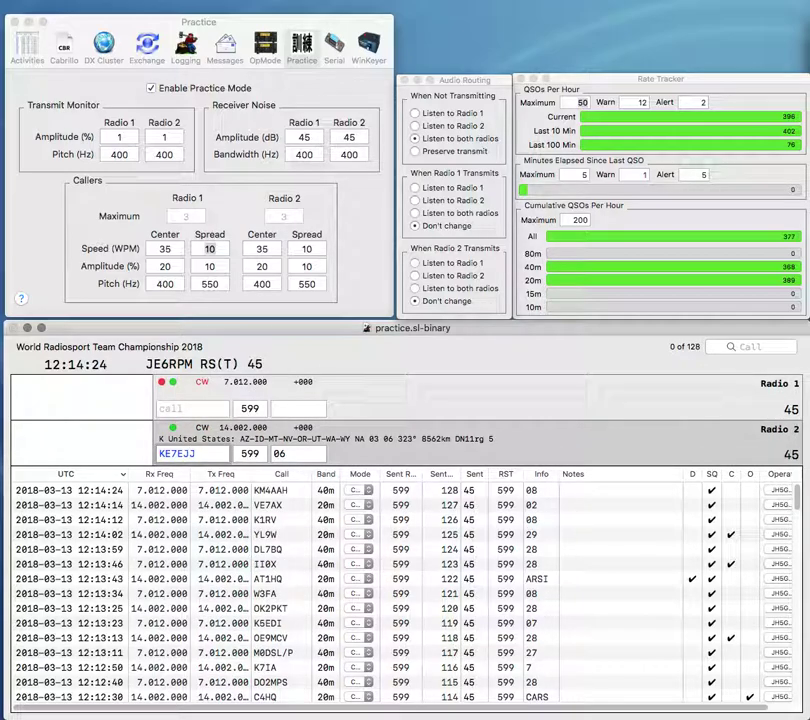
{"action": "key", "text": "Delete"}
{"action": "type", "text": "V"}
{"action": "key", "text": "Right"}
{"action": "key", "text": "Right"}
{"action": "key", "text": "Return"}
{"action": "type", "text": "5"}
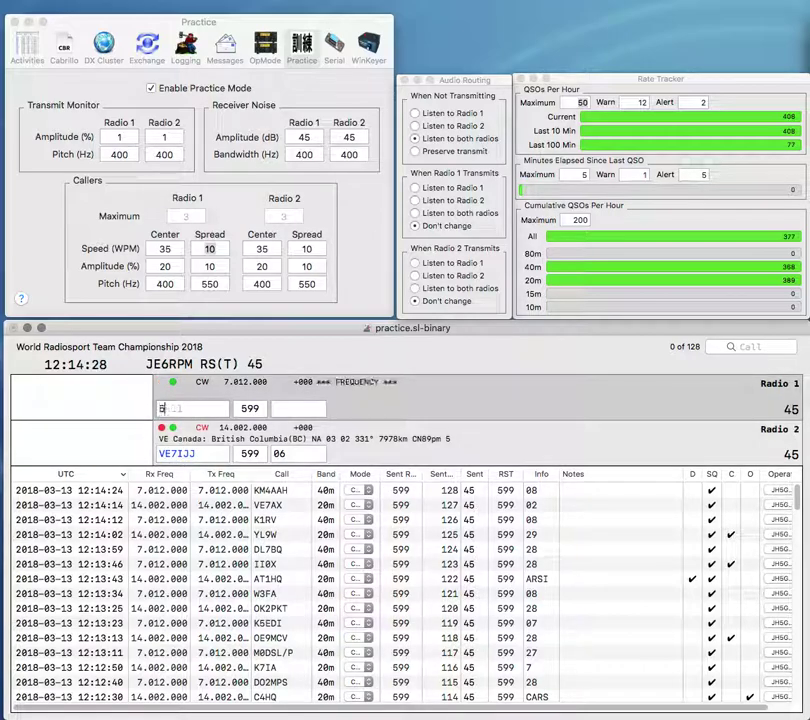
{"action": "key", "text": "Left"}
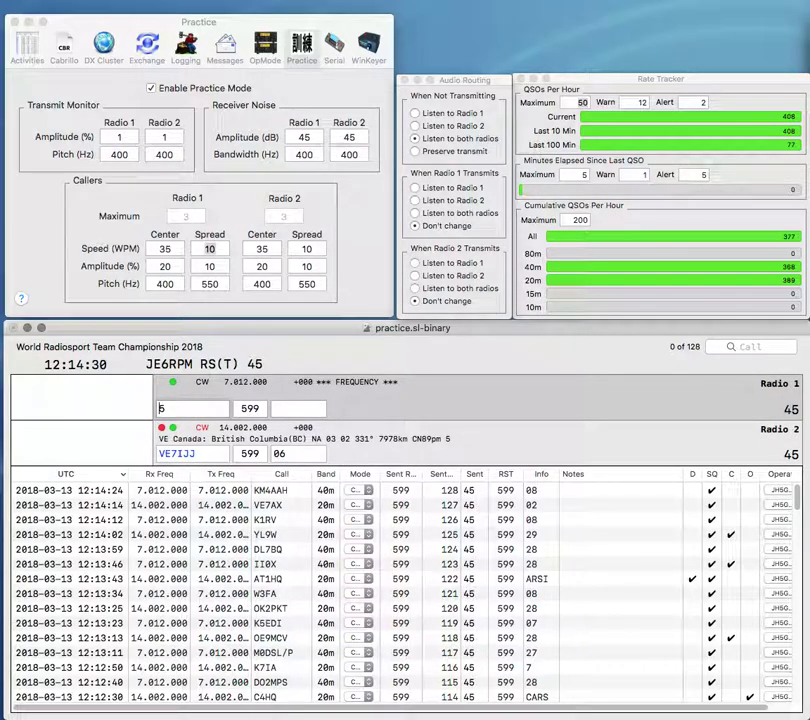
{"action": "type", "text": "R"}
{"action": "key", "text": "Return"}
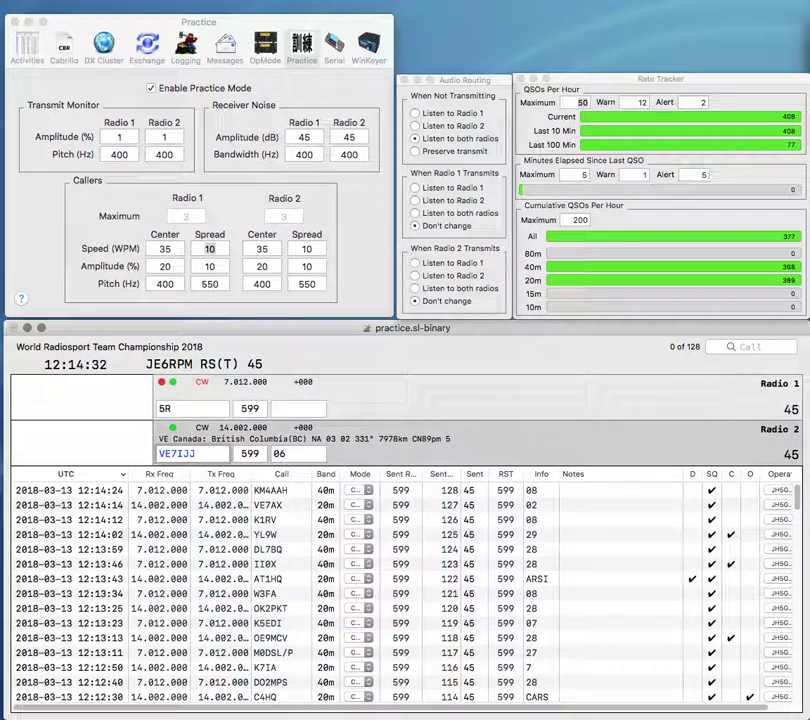
{"action": "key", "text": "Tab"}
{"action": "type", "text": "2"}
{"action": "key", "text": "Return"}
{"action": "type", "text": "WB"}
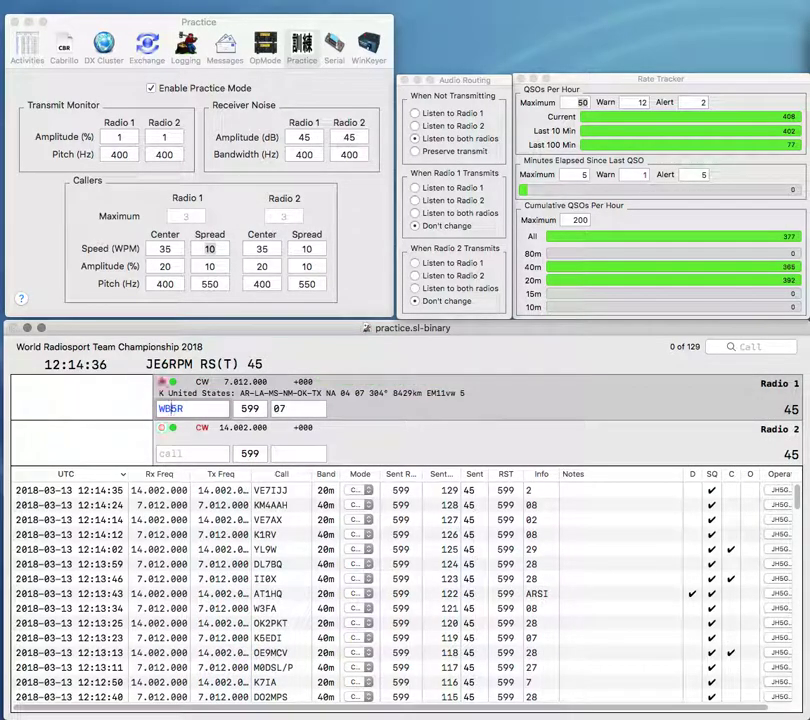
{"action": "key", "text": "Return"}
{"action": "type", "text": "KF4WIN"}
{"action": "key", "text": "Return"}
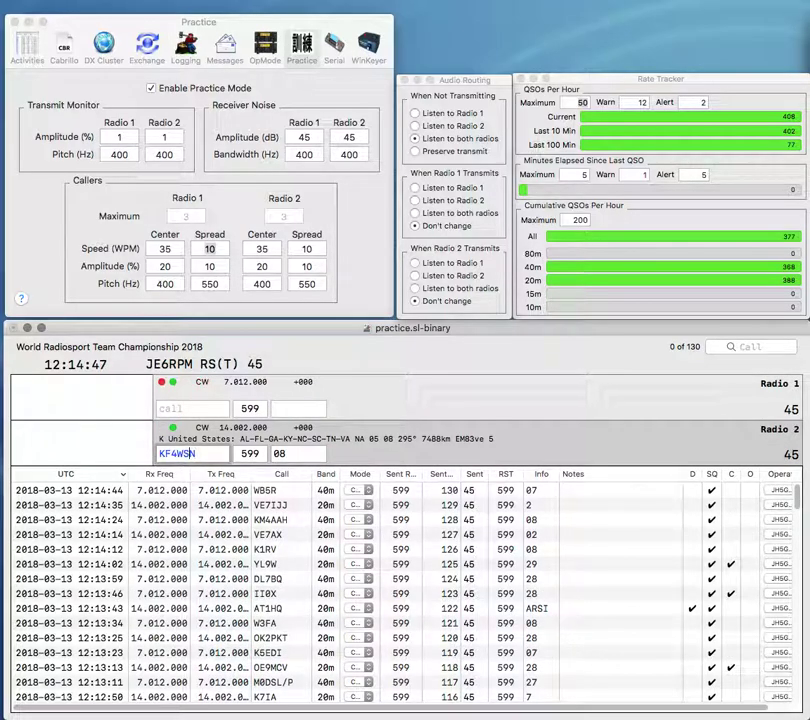
Step: Log KF4WSN on Radio 2 with exchange 08, and build the call WX4CAZ on Radio 1 from the partial WX4
{"action": "type", "text": "X4"}
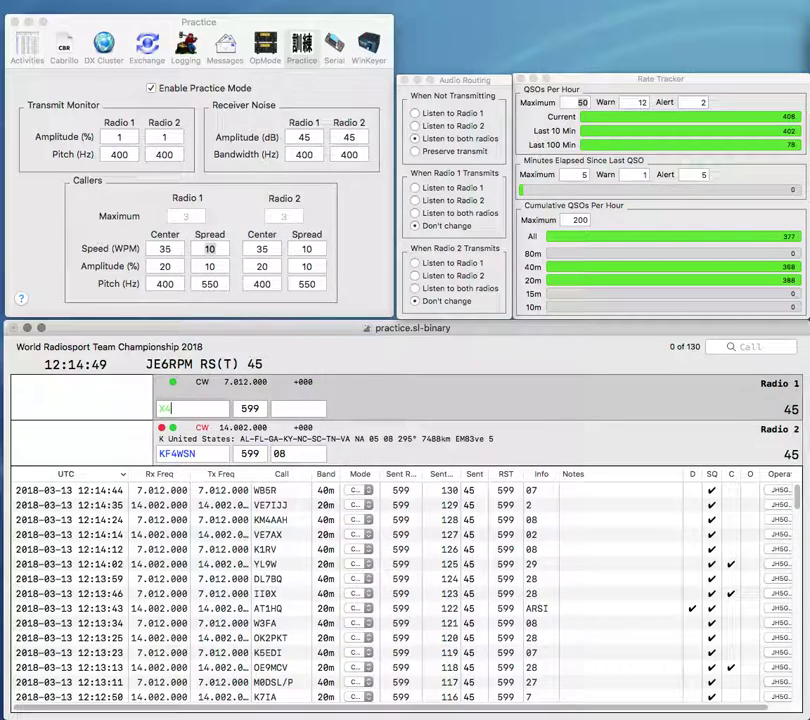
{"action": "type", "text": "W"}
{"action": "key", "text": "Return"}
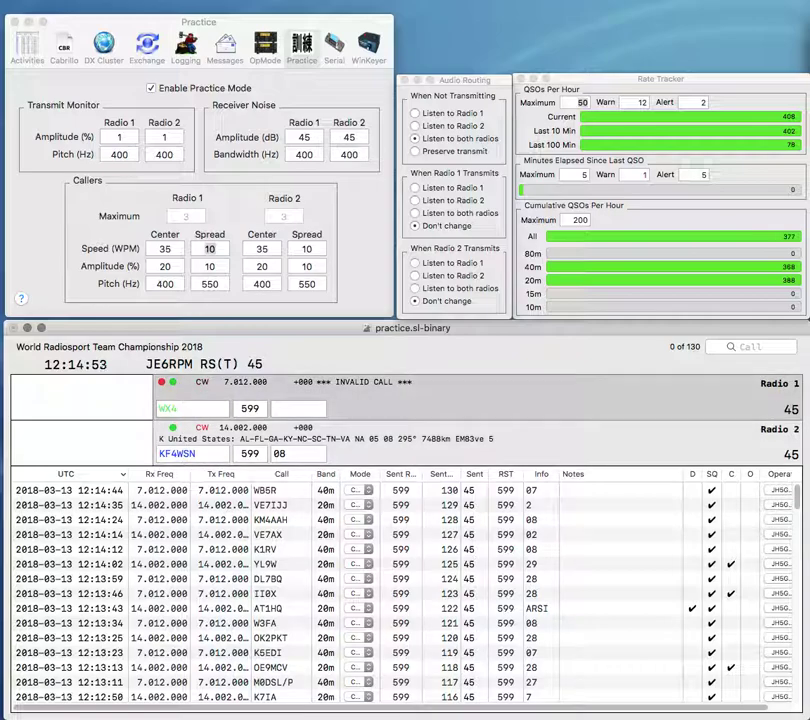
{"action": "type", "text": "/"}
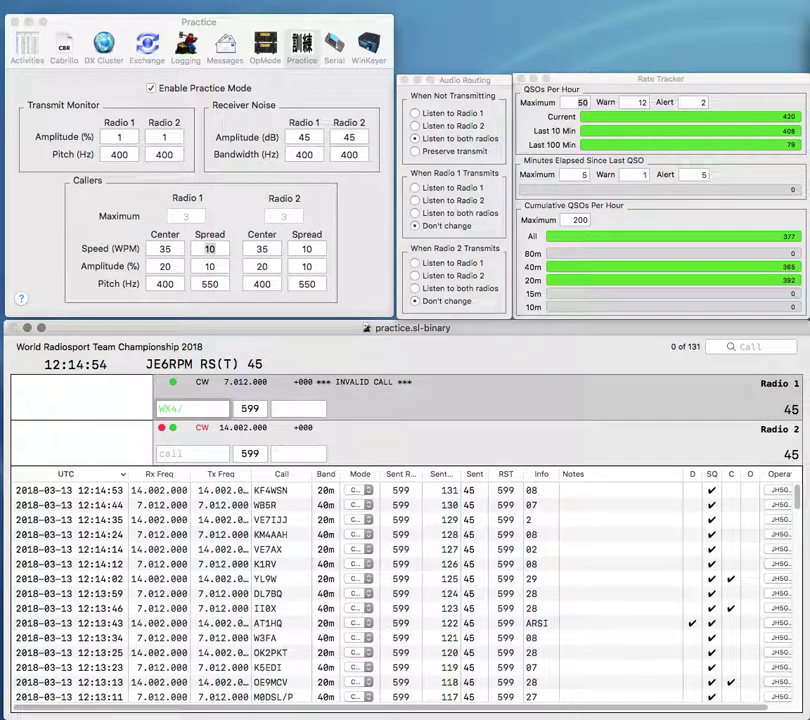
{"action": "key", "text": "BackSpace"}
{"action": "type", "text": "CA"}
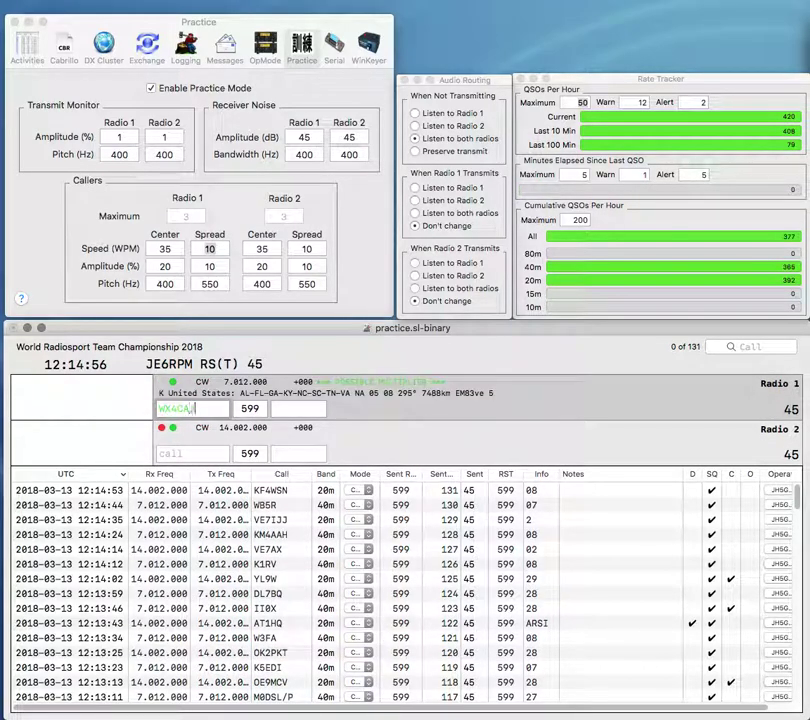
{"action": "type", "text": "Z"}
{"action": "key", "text": "Return"}
{"action": "type", "text": "0Y"}
{"action": "type", "text": "F"}
{"action": "type", "text": "KA"}
{"action": "key", "text": "Return"}
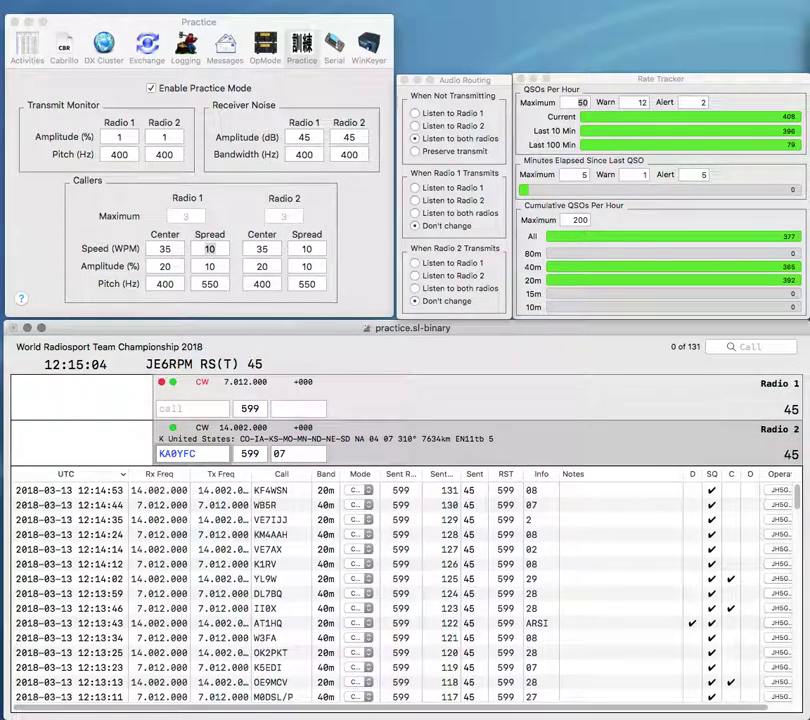
{"action": "key", "text": "Left"}
{"action": "key", "text": "Left"}
{"action": "key", "text": "Left"}
{"action": "key", "text": "Left"}
{"action": "key", "text": "BackSpace"}
{"action": "type", "text": "C"}
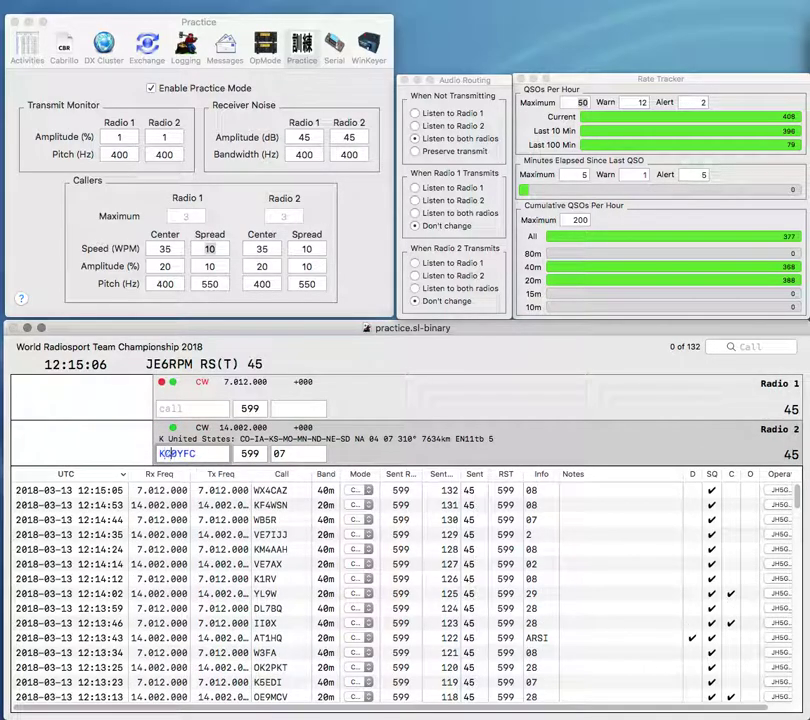
{"action": "key", "text": "Return"}
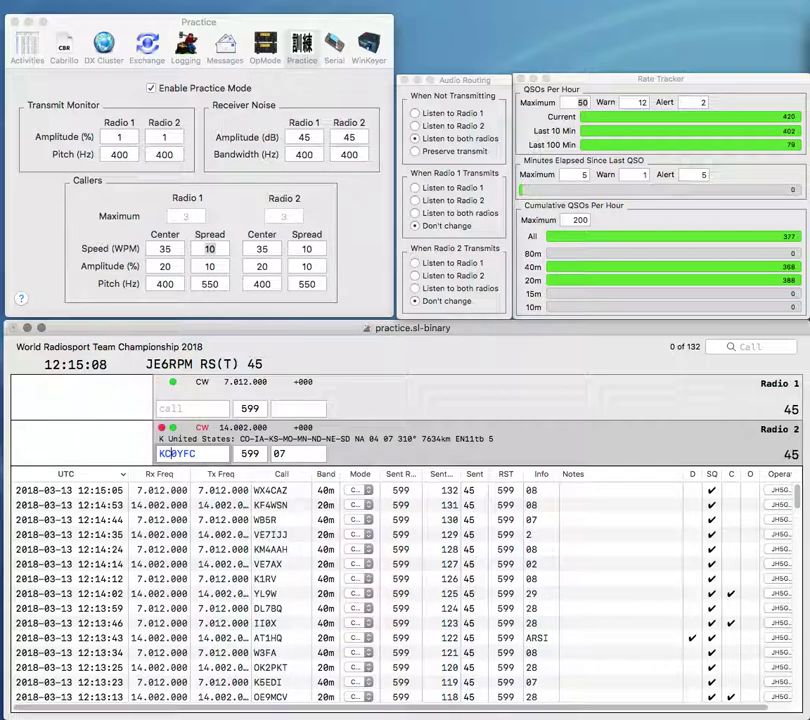
Step: Enter the partial call SM on Radio 1 and log KC0YFC on Radio 2 with exchange 07
{"action": "type", "text": "R"}
{"action": "key", "text": "BackSpace"}
{"action": "type", "text": "SM"}
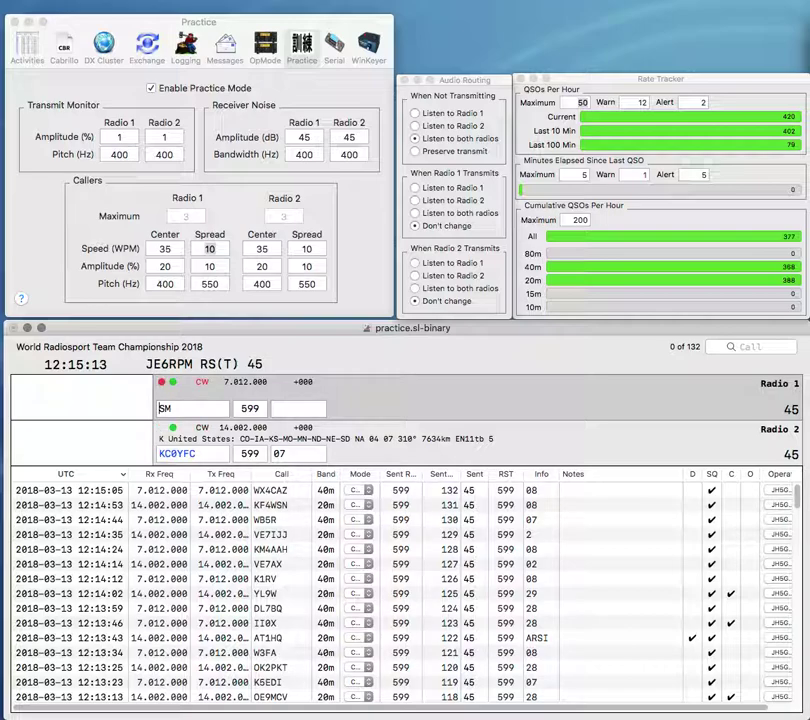
{"action": "key", "text": "Left"}
{"action": "key", "text": "Left"}
{"action": "key", "text": "Left"}
{"action": "key", "text": "Left"}
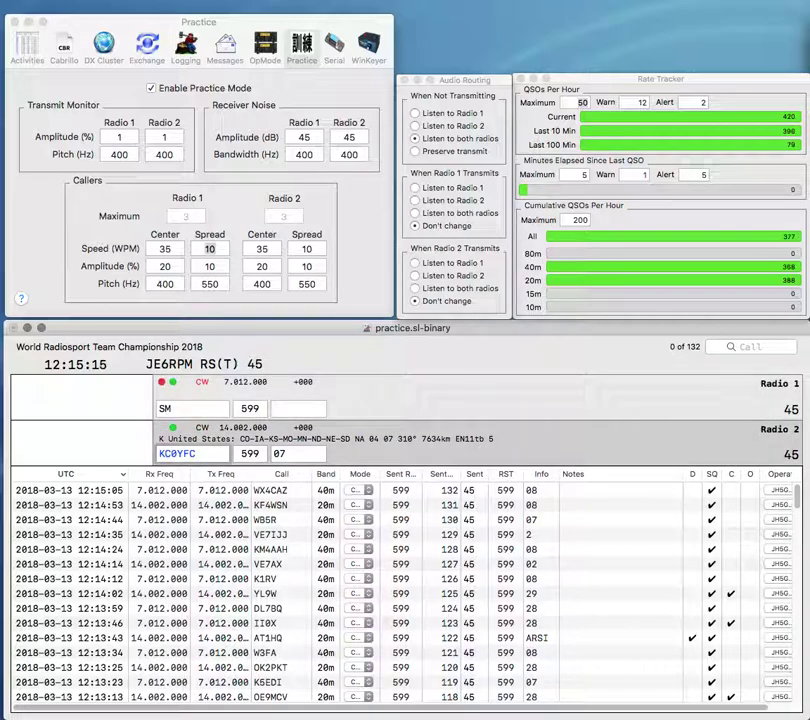
{"action": "key", "text": "Return"}
{"action": "type", "text": "DDL6L"}
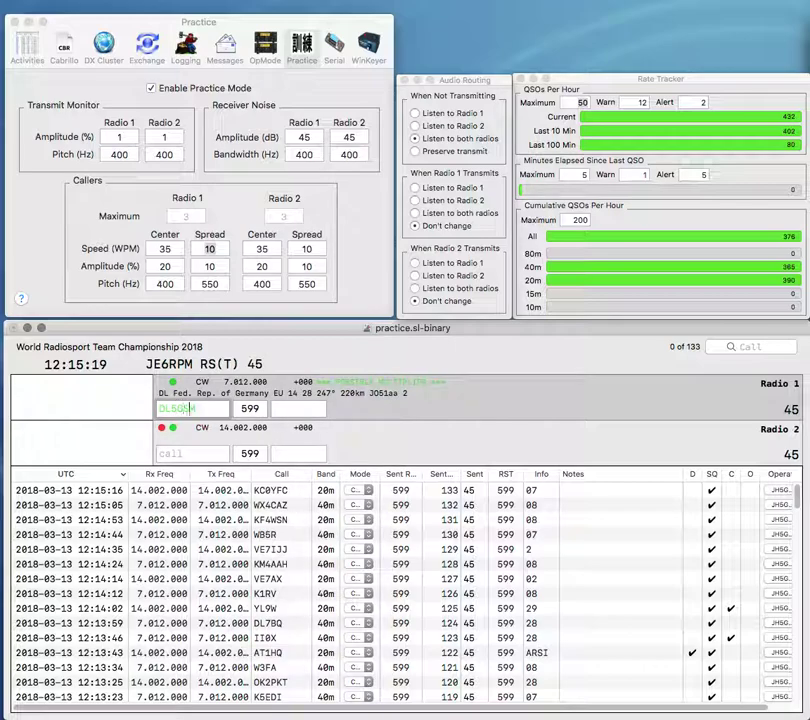
{"action": "key", "text": "Return"}
{"action": "type", "text": "2"}
{"action": "key", "text": "BackSpace"}
{"action": "type", "text": "KSD"}
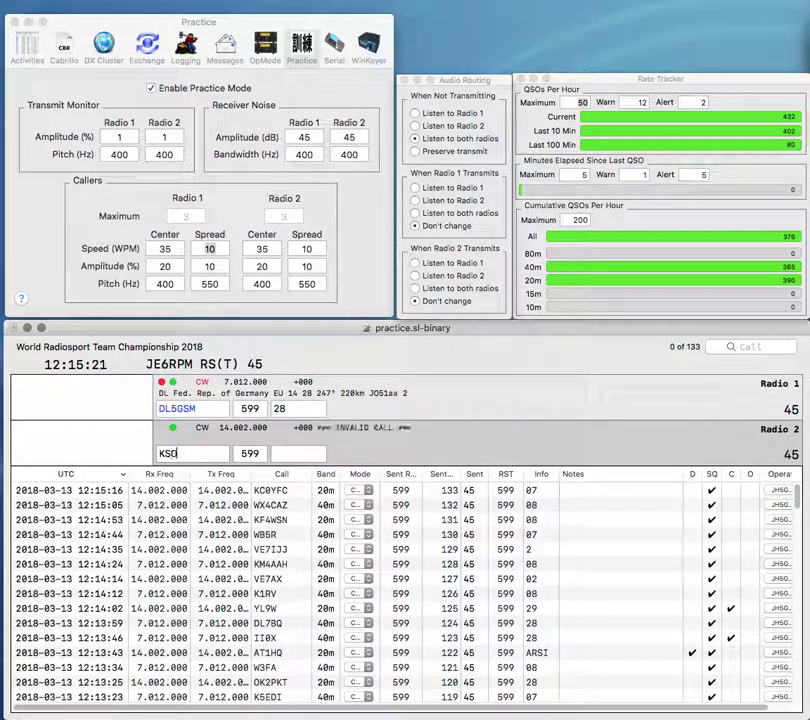
{"action": "key", "text": "Home"}
{"action": "type", "text": "WA2"}
{"action": "key", "text": "Return"}
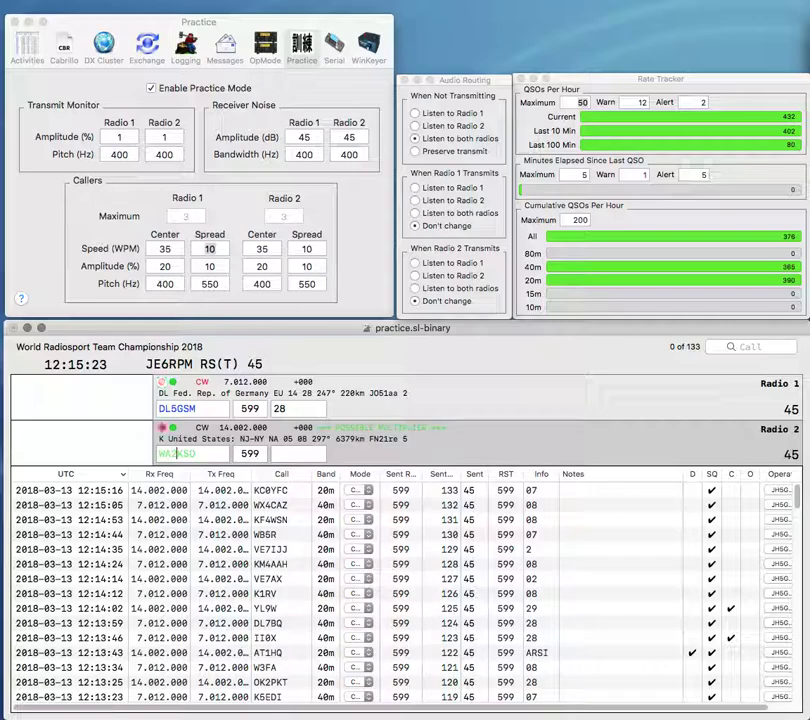
{"action": "key", "text": "Return"}
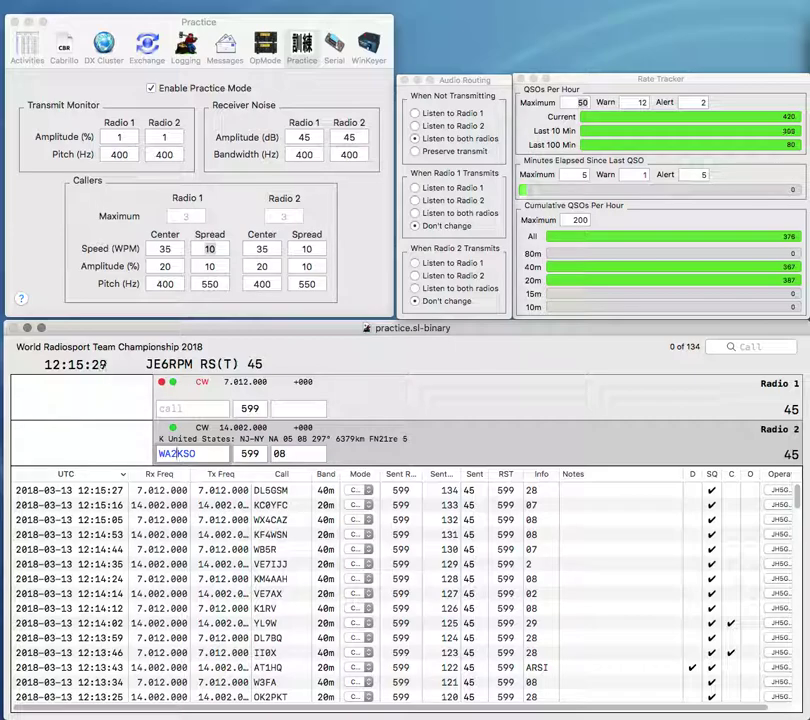
Step: Correct the Radio 2 call to WA2KHO and log it with exchange 08, and log G2L on Radio 1 with exchange 27
{"action": "key", "text": "Return"}
{"action": "type", "text": "LG2L"}
{"action": "key", "text": "Return"}
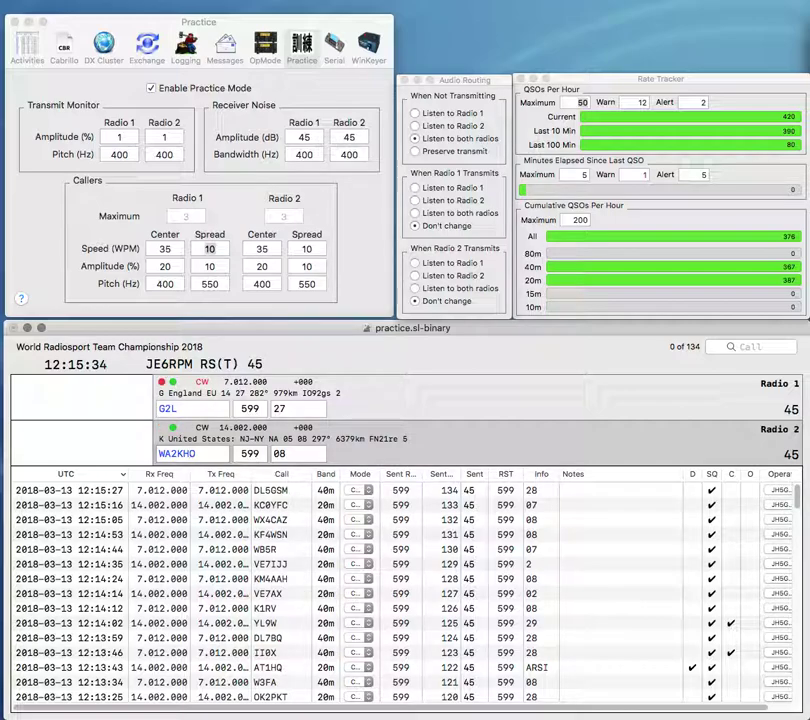
{"action": "key", "text": "Return"}
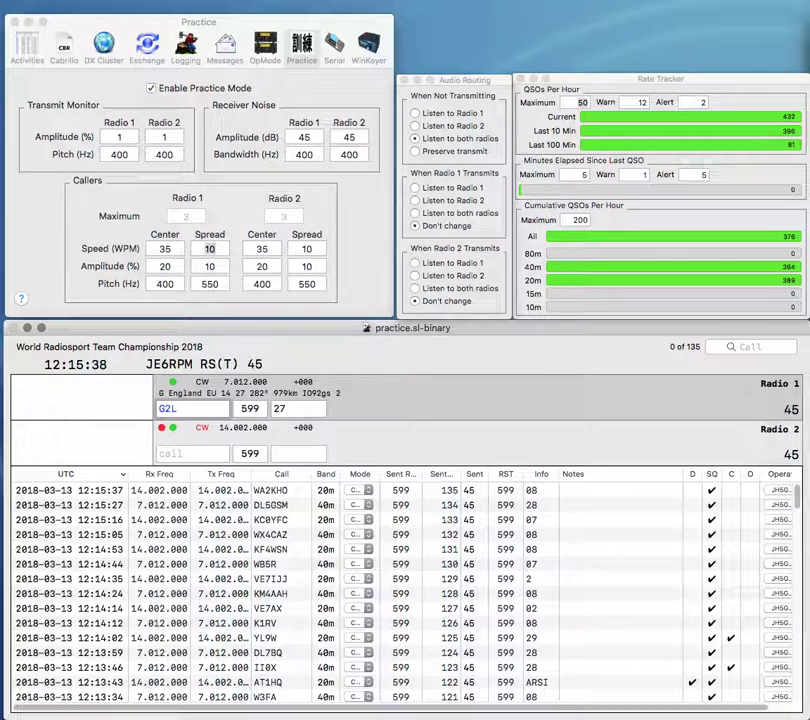
{"action": "key", "text": "Return"}
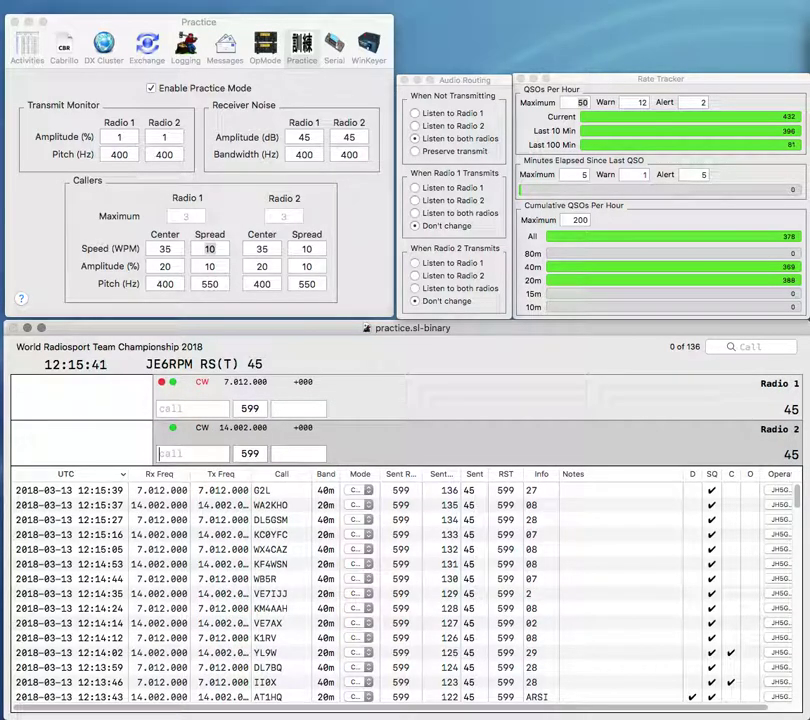
Step: Send the call II0HQ on Radio 2 and the partial call ISNN on Radio 1
{"action": "type", "text": "SII0"}
{"action": "key", "text": "Return"}
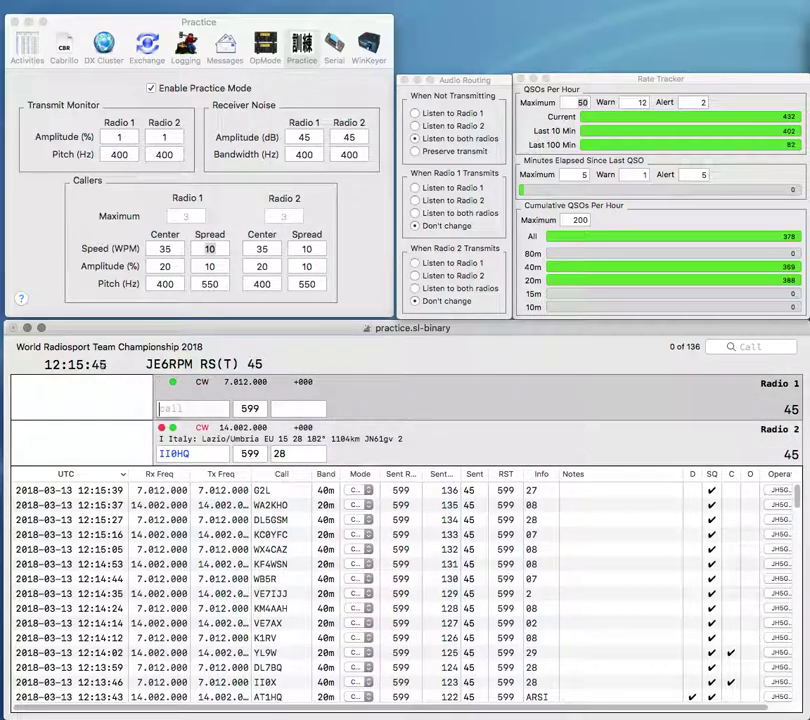
{"action": "type", "text": "IS"}
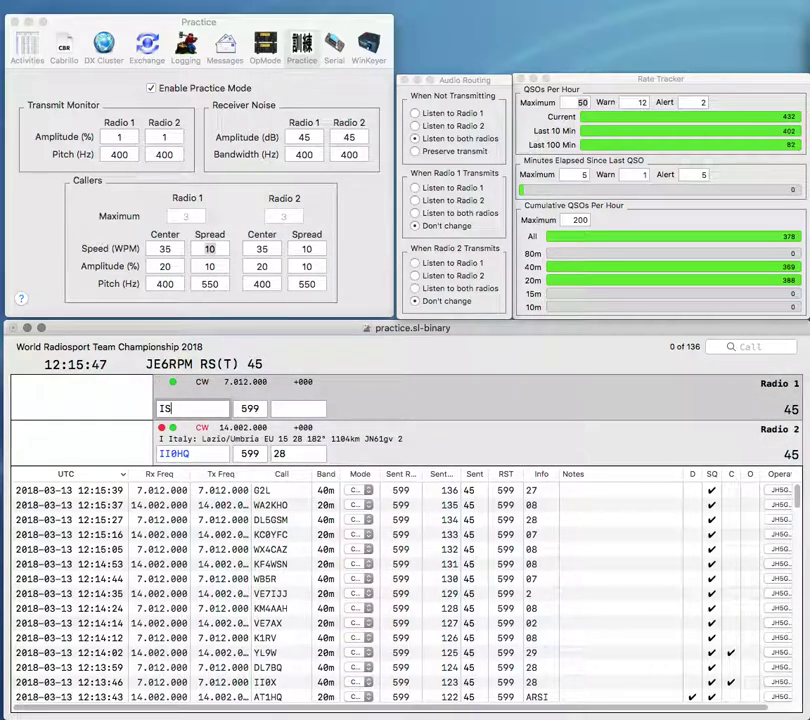
{"action": "type", "text": "NN"}
{"action": "key", "text": "Return"}
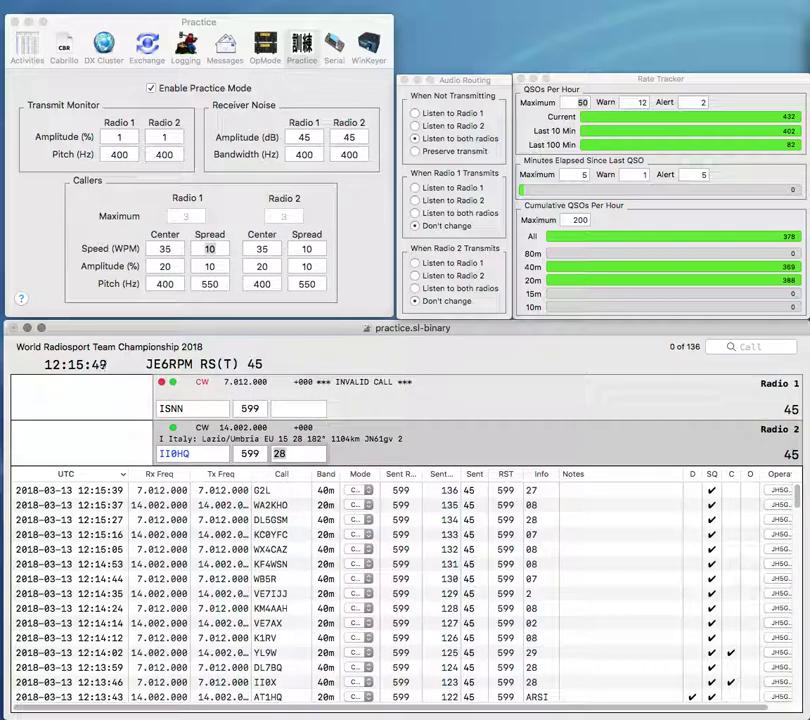
Step: Replace the exchange for II0HQ on Radio 2 with ARIL and log the contact
{"action": "type", "text": "ARI"}
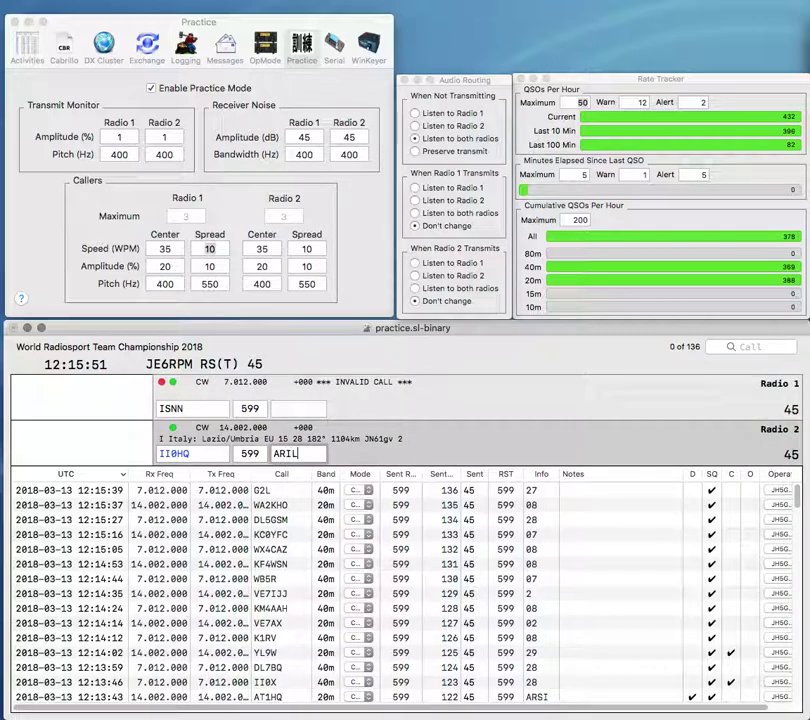
{"action": "key", "text": "Return"}
{"action": "key", "text": "grave"}
{"action": "key", "text": "grave"}
{"action": "key", "text": "Return"}
{"action": "key", "text": "grave"}
Step: Enter the call N0RSN on Radio 2, then shorten the Radio 1 partial call to NN and send it
{"action": "type", "text": "N"}
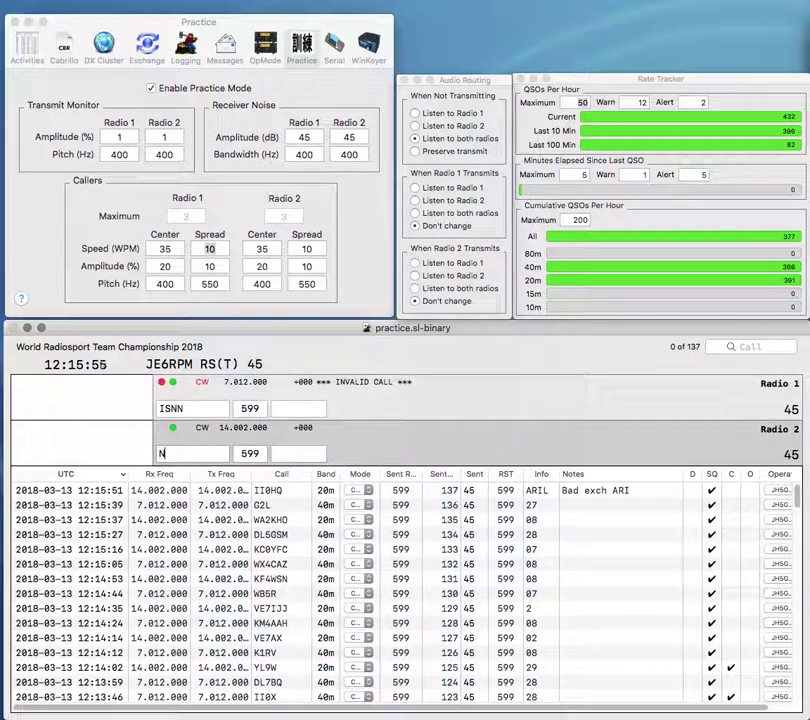
{"action": "type", "text": "0AR"}
{"action": "key", "text": "BackSpace"}
{"action": "key", "text": "BackSpace"}
{"action": "type", "text": "RI"}
{"action": "key", "text": "grave"}
{"action": "key", "text": "Right"}
{"action": "key", "text": "Right"}
{"action": "key", "text": "BackSpace"}
{"action": "key", "text": "BackSpace"}
{"action": "key", "text": "F5"}
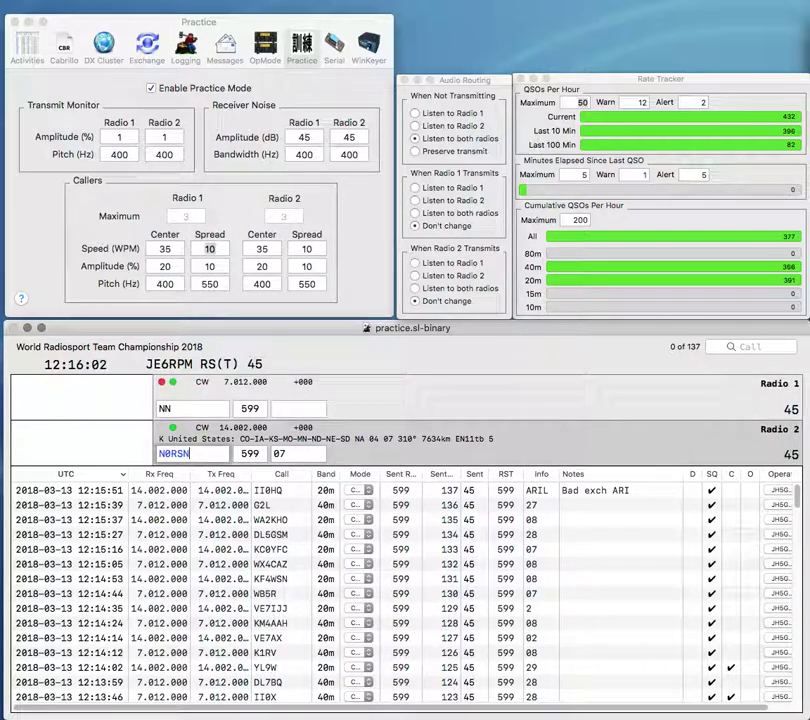
{"action": "key", "text": "Return"}
{"action": "type", "text": "SV1"}
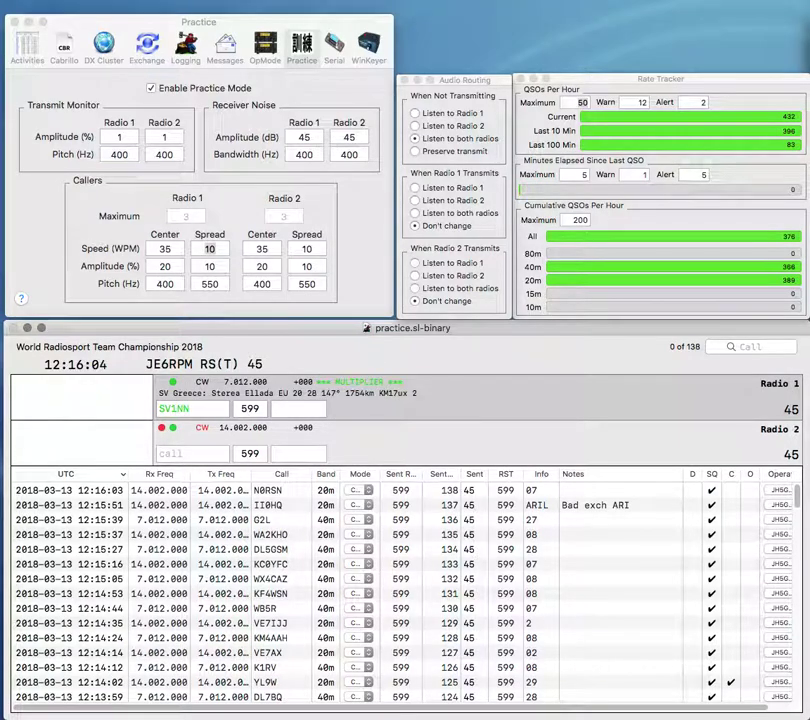
{"action": "key", "text": "Return"}
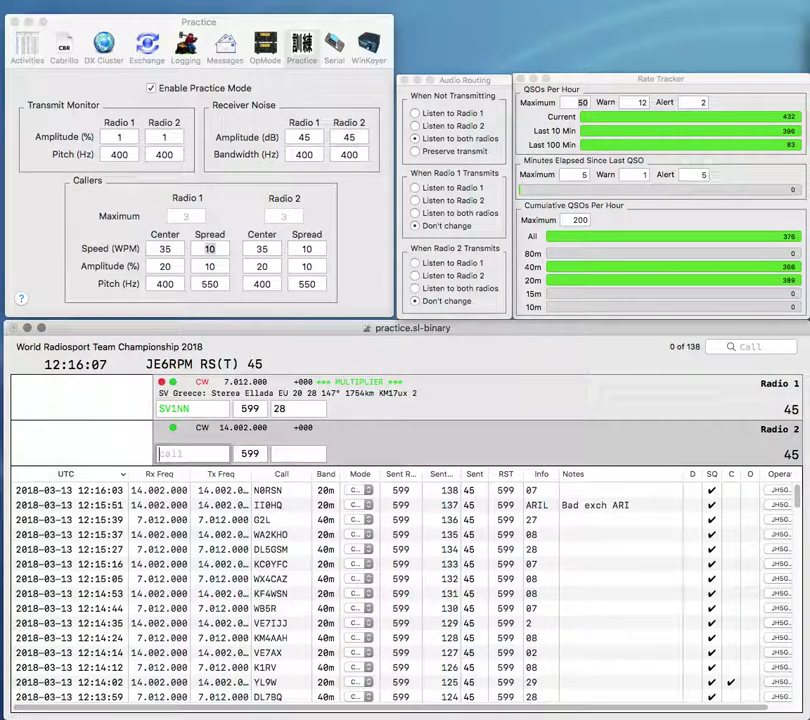
Step: Log SV1NN on Radio 1 with exchange 28 and W5BK on Radio 2 with exchange 07, answering partial call DA on Radio 1
{"action": "type", "text": "C"}
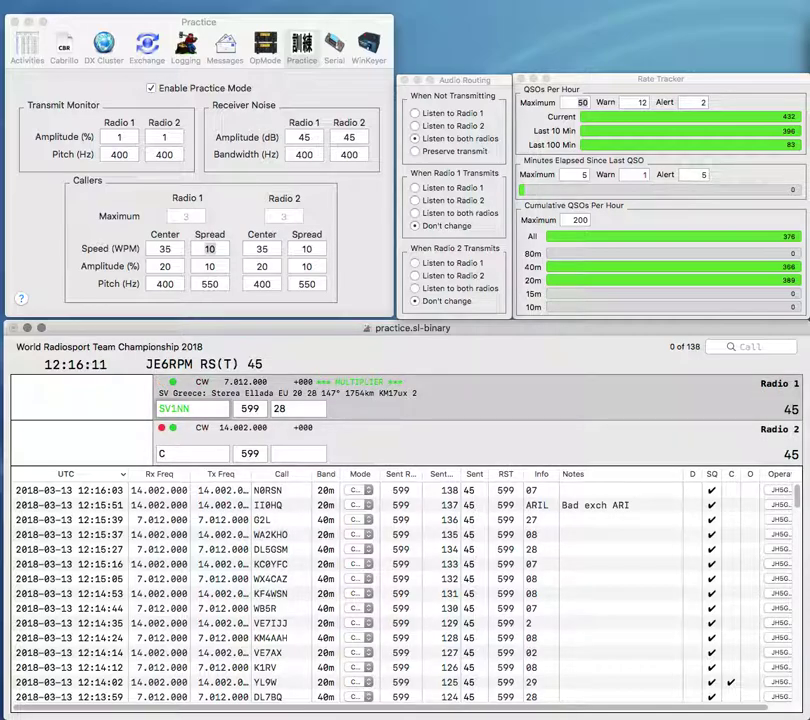
{"action": "key", "text": "Return"}
{"action": "type", "text": "W5BK"}
{"action": "key", "text": "Return"}
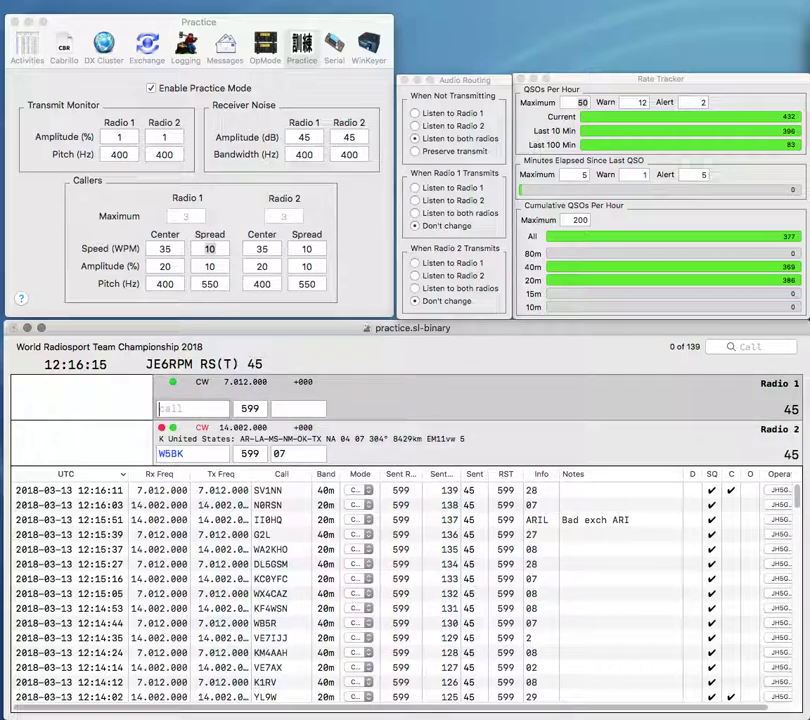
{"action": "key", "text": "Return"}
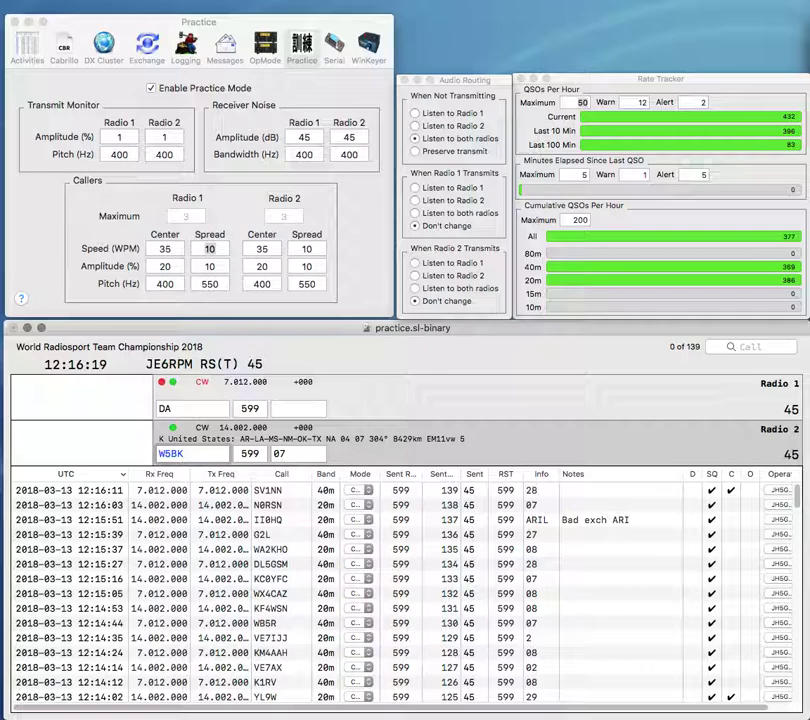
{"action": "key", "text": "Return"}
Step: Replace the partial call on Radio 1 with HC8A and send it
{"action": "key", "text": "Tab"}
{"action": "type", "text": "C8A"}
{"action": "key", "text": "Home"}
{"action": "key", "text": "Delete"}
{"action": "key", "text": "Delete"}
{"action": "type", "text": "H"}
{"action": "key", "text": "Return"}
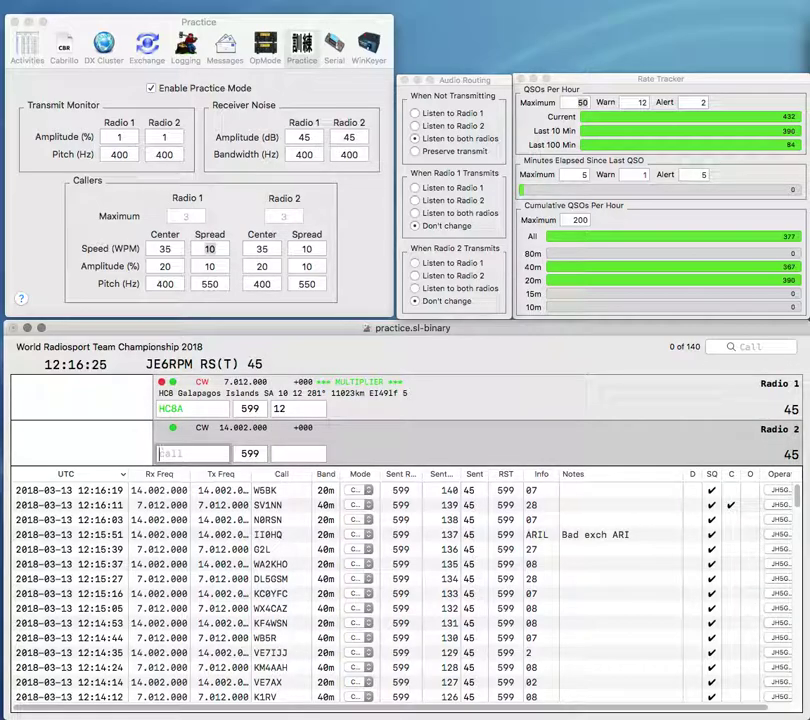
Step: Correct the Radio 1 call to 5C8A and replace the partial call N on Radio 2 with HQ
{"action": "key", "text": "Return"}
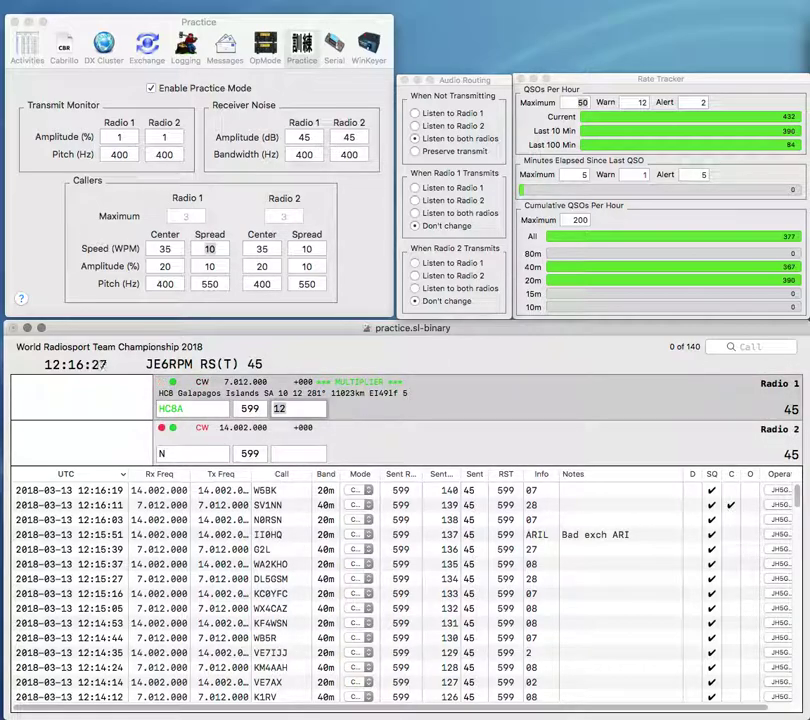
{"action": "key", "text": "space"}
{"action": "type", "text": "5CBA"}
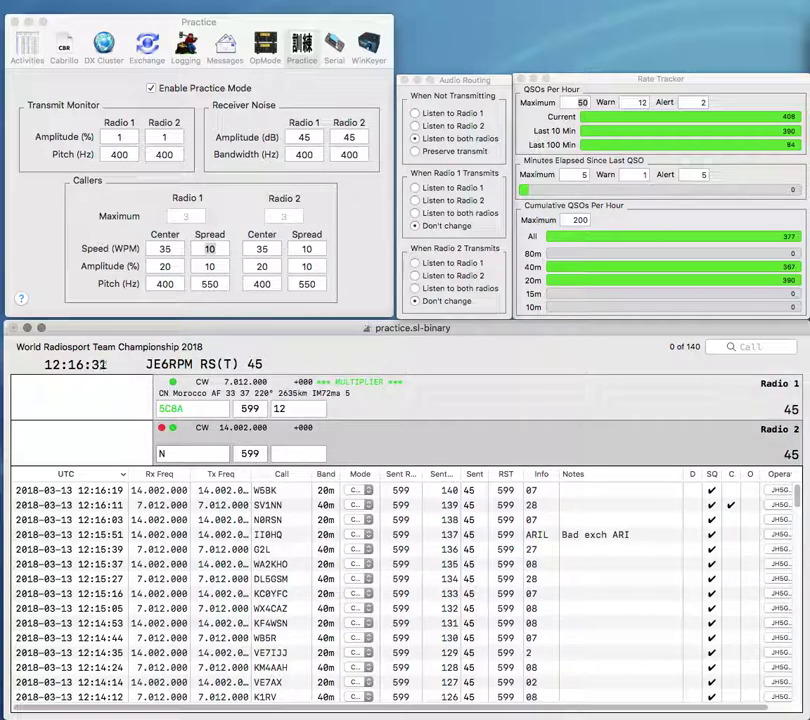
{"action": "key", "text": "Return"}
{"action": "key", "text": "BackSpace"}
{"action": "type", "text": "HQ"}
{"action": "key", "text": "Up"}
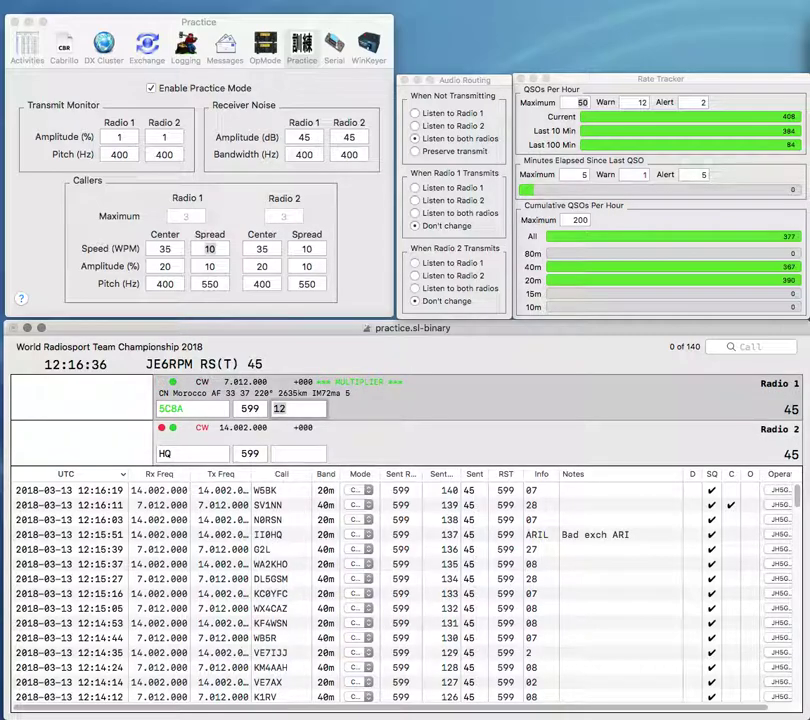
{"action": "type", "text": "RAC"}
{"action": "key", "text": "Return"}
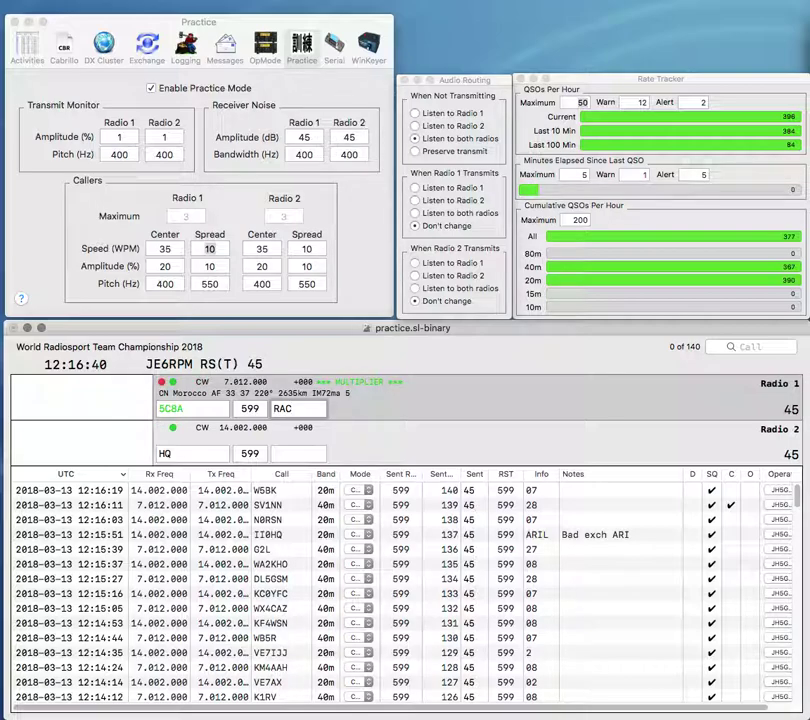
{"action": "type", "text": "M"}
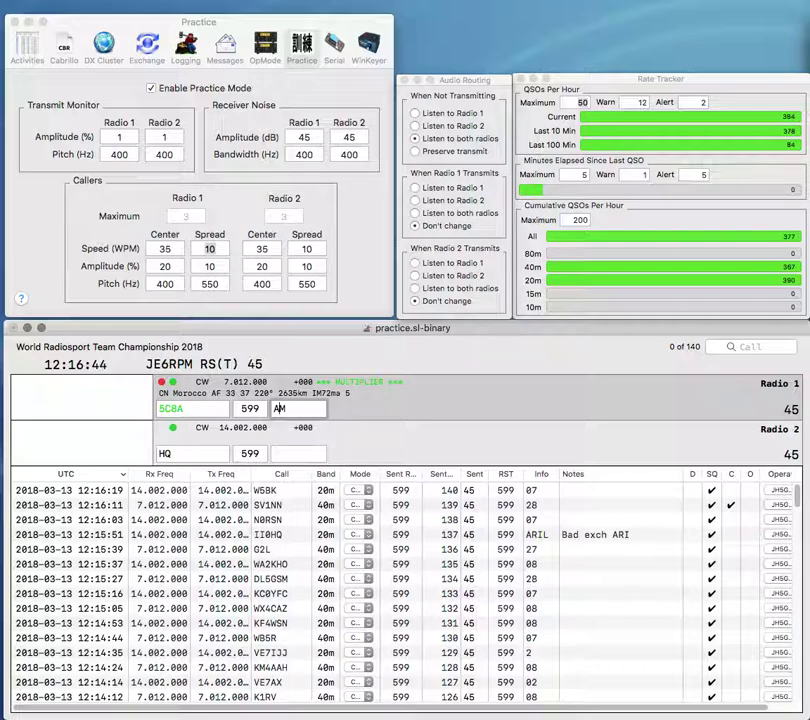
{"action": "type", "text": "A"}
{"action": "key", "text": "BackSpace"}
{"action": "key", "text": "Return"}
{"action": "key", "text": "Return"}
{"action": "key", "text": "Return"}
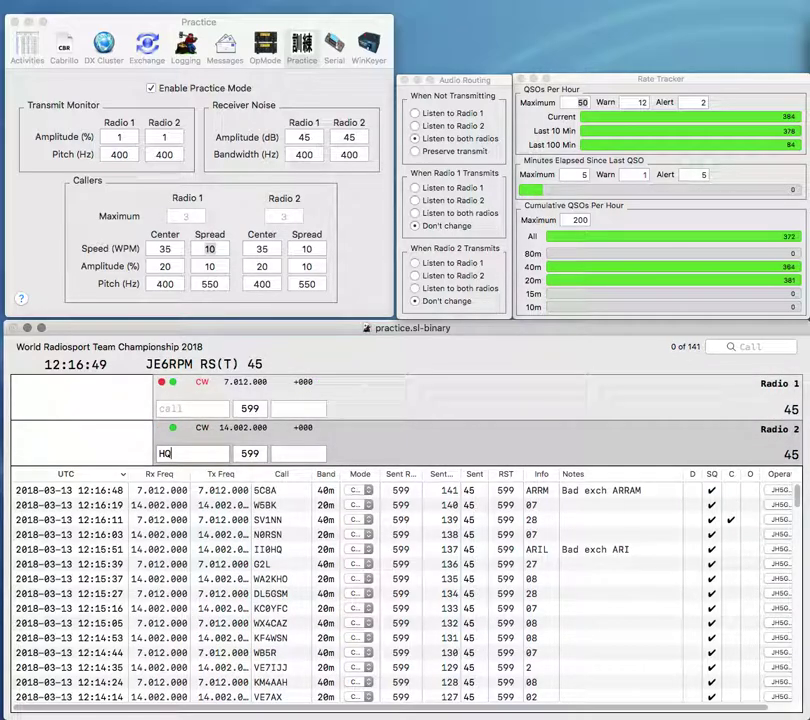
Step: Complete the Radio 2 call as 8N1HQ and send it, and send the partial call WN on Radio 1
{"action": "type", "text": "BN1"}
{"action": "key", "text": "Return"}
{"action": "type", "text": "WN"}
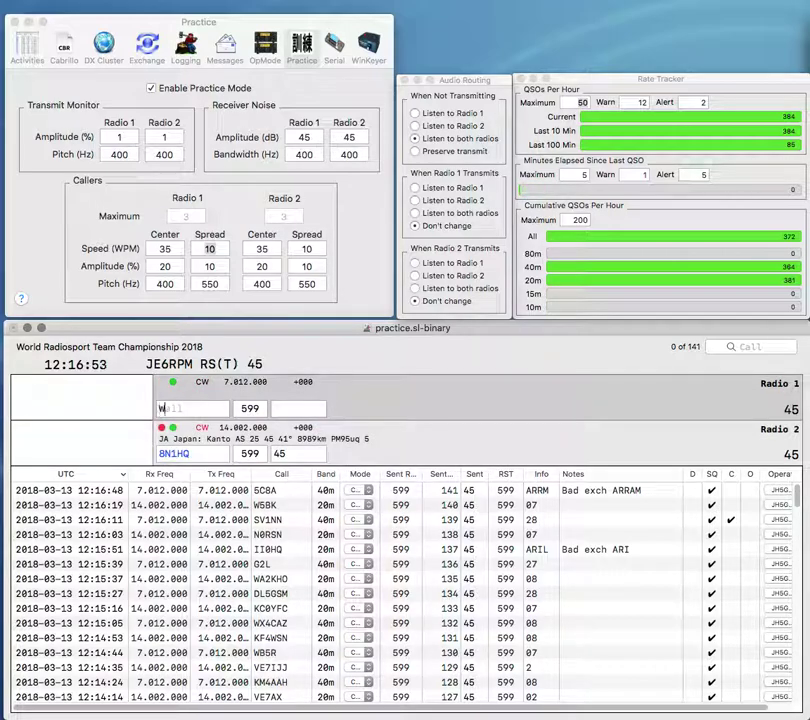
{"action": "key", "text": "Return"}
Step: Replace the exchange for 8N1HQ on Radio 2 with JARL and log the contact
{"action": "key", "text": "Tab"}
{"action": "type", "text": "JARL"}
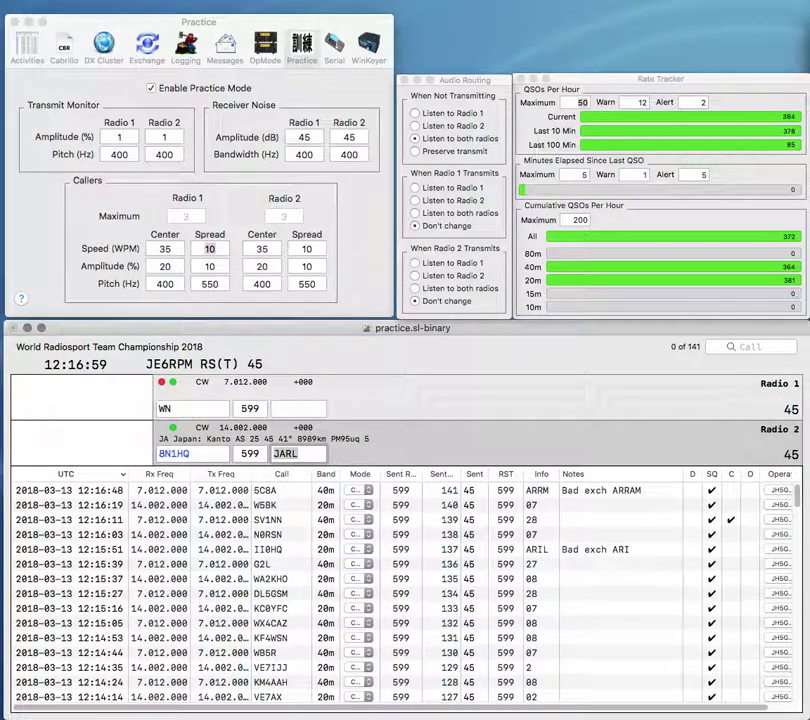
{"action": "key", "text": "Return"}
{"action": "type", "text": "DL1"}
{"action": "type", "text": "8"}
{"action": "key", "text": "Return"}
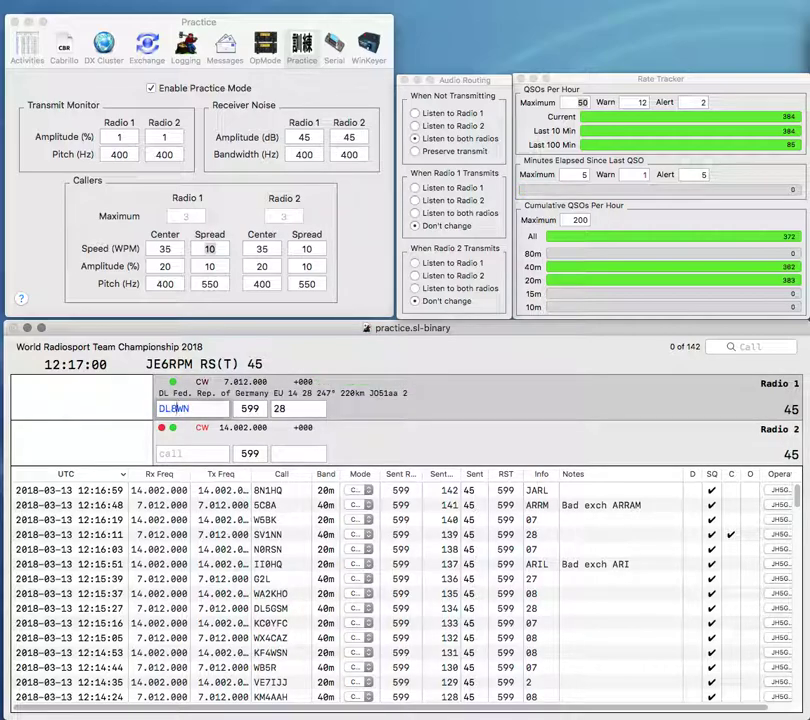
{"action": "type", "text": "DL"}
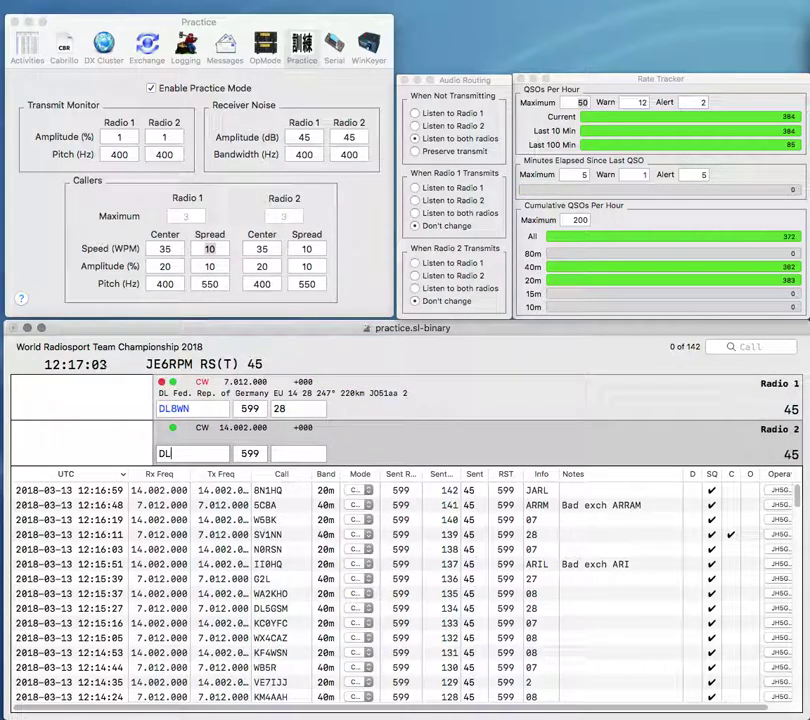
{"action": "type", "text": "5KUD"}
{"action": "key", "text": "Return"}
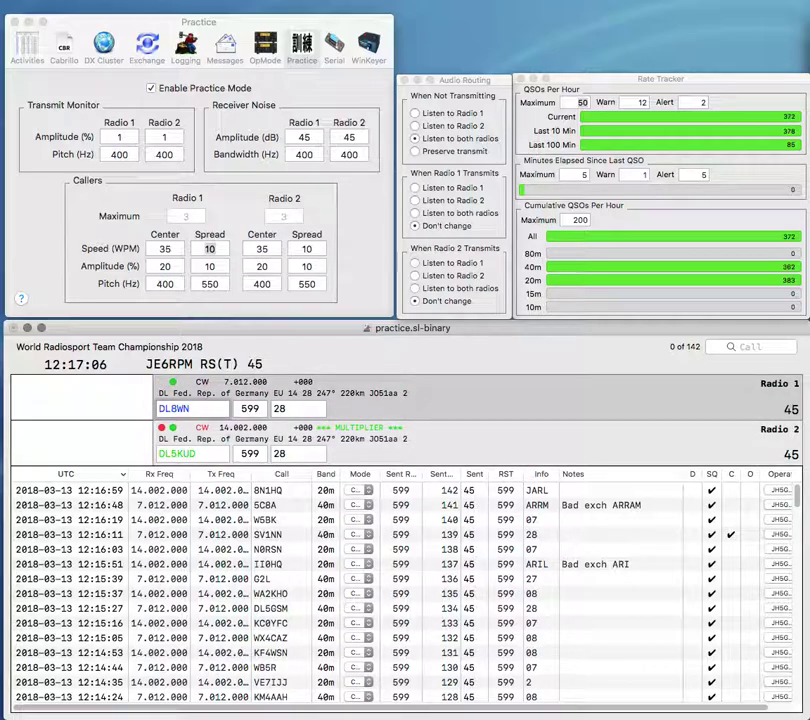
{"action": "key", "text": "Return"}
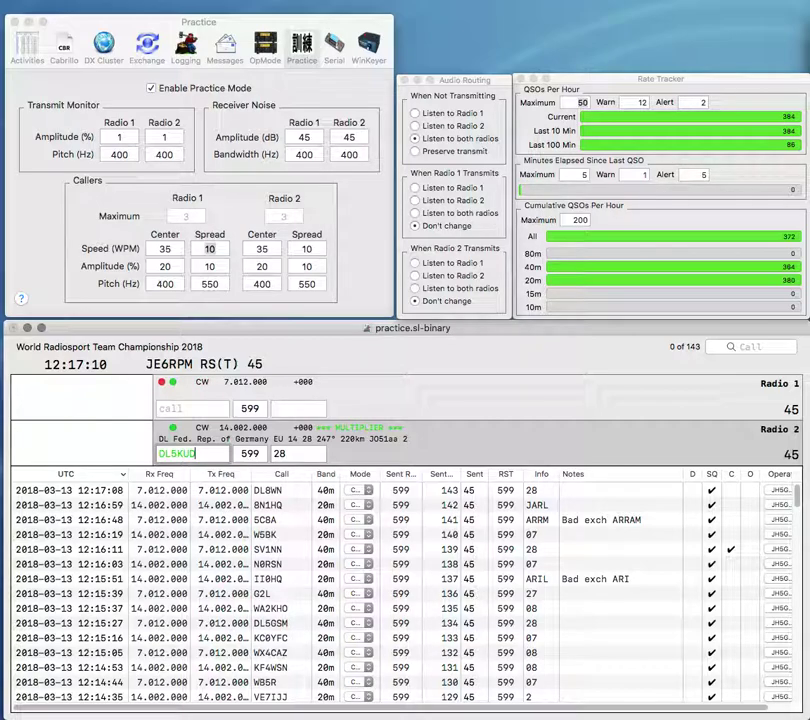
{"action": "key", "text": "Return"}
{"action": "type", "text": "N6PAT"}
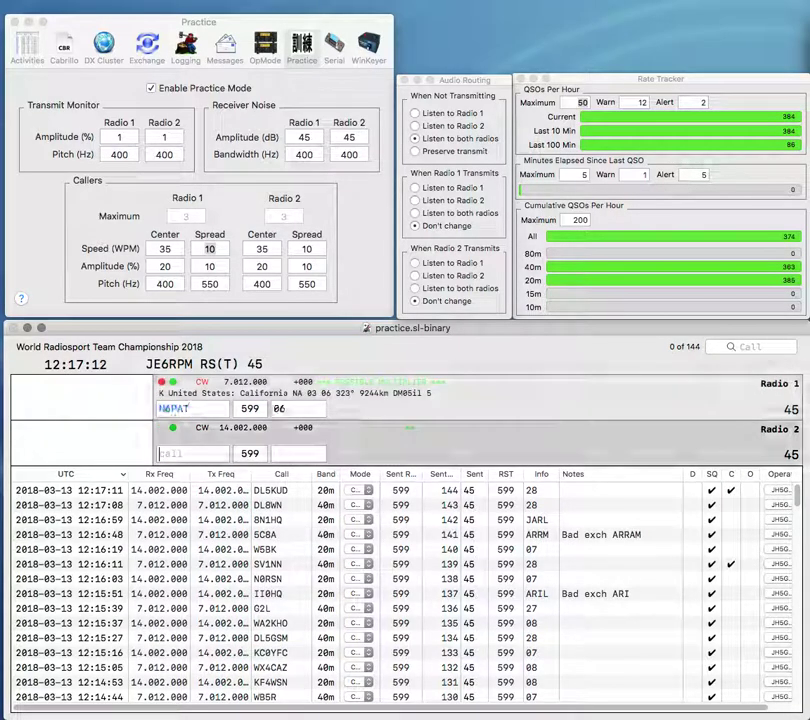
{"action": "key", "text": "Return"}
{"action": "type", "text": "WA0M"}
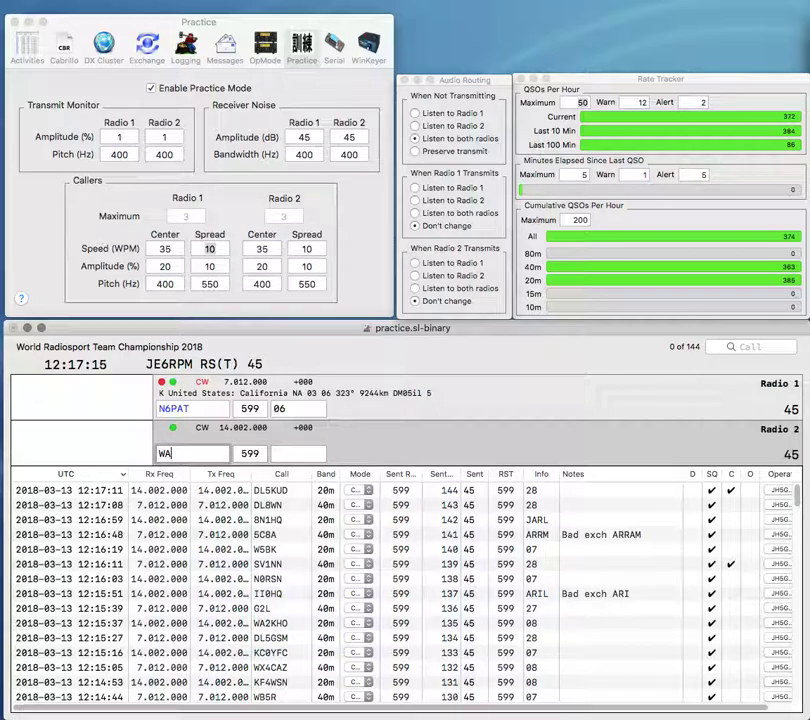
{"action": "key", "text": "BackSpace"}
{"action": "type", "text": "D"}
{"action": "key", "text": "Return"}
{"action": "key", "text": "space"}
{"action": "key", "text": "Return"}
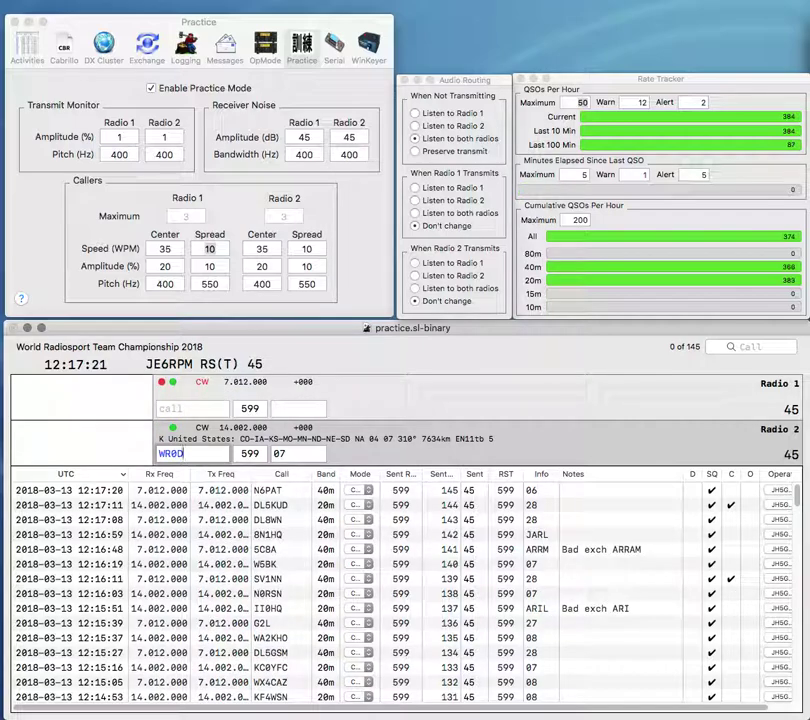
Step: Correct the Radio 2 call to WR9D and log it with exchange 07
{"action": "type", "text": "9"}
{"action": "key", "text": "Tab"}
{"action": "key", "text": "Return"}
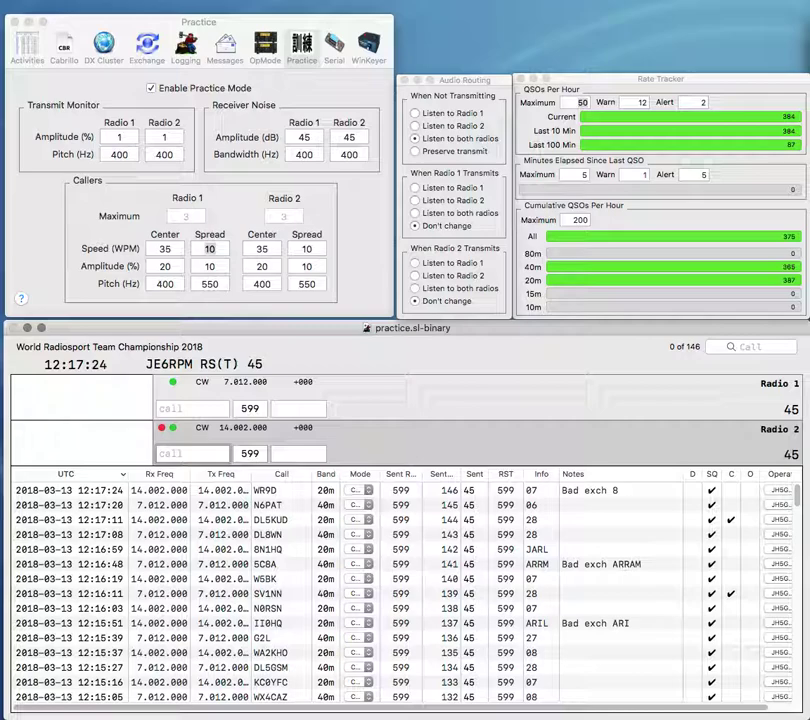
Step: Send the partial call Q on Radio 1 and the call K6WG on Radio 2
{"action": "key", "text": "grave"}
{"action": "type", "text": "Q"}
{"action": "key", "text": "Return"}
{"action": "key", "text": "grave"}
{"action": "type", "text": "K6WG"}
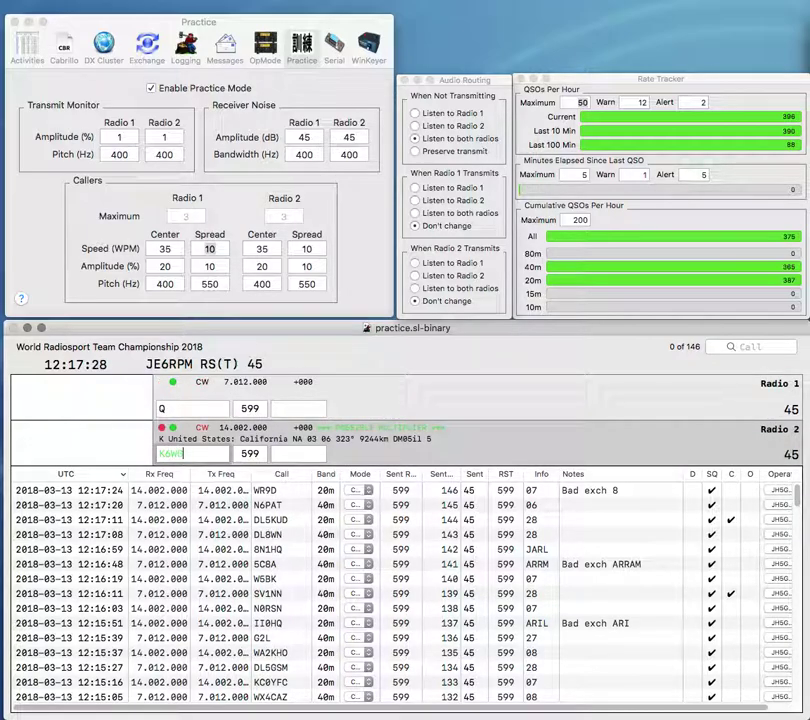
{"action": "key", "text": "Return"}
{"action": "key", "text": "grave"}
{"action": "type", "text": "WA1"}
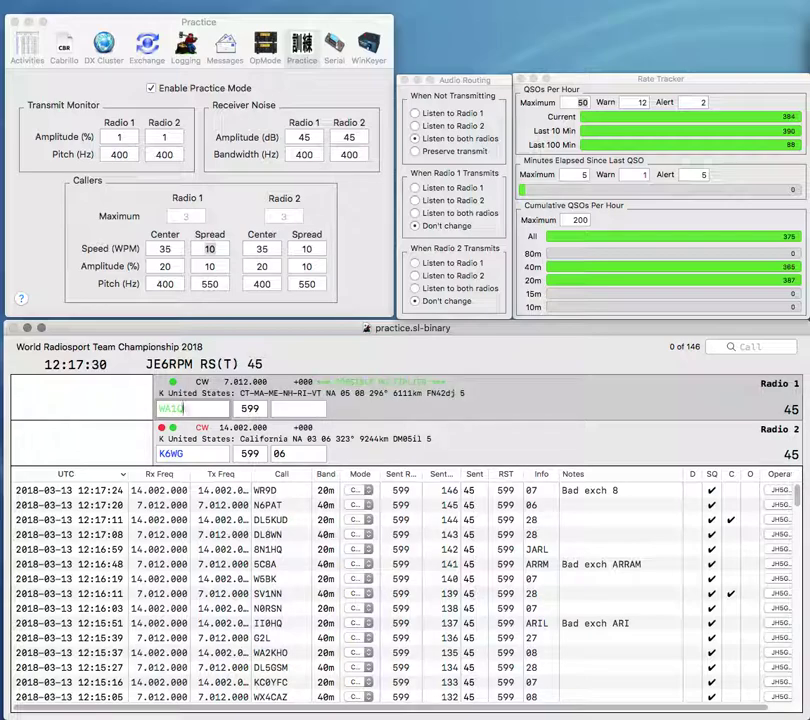
{"action": "type", "text": "DR"}
{"action": "key", "text": "space"}
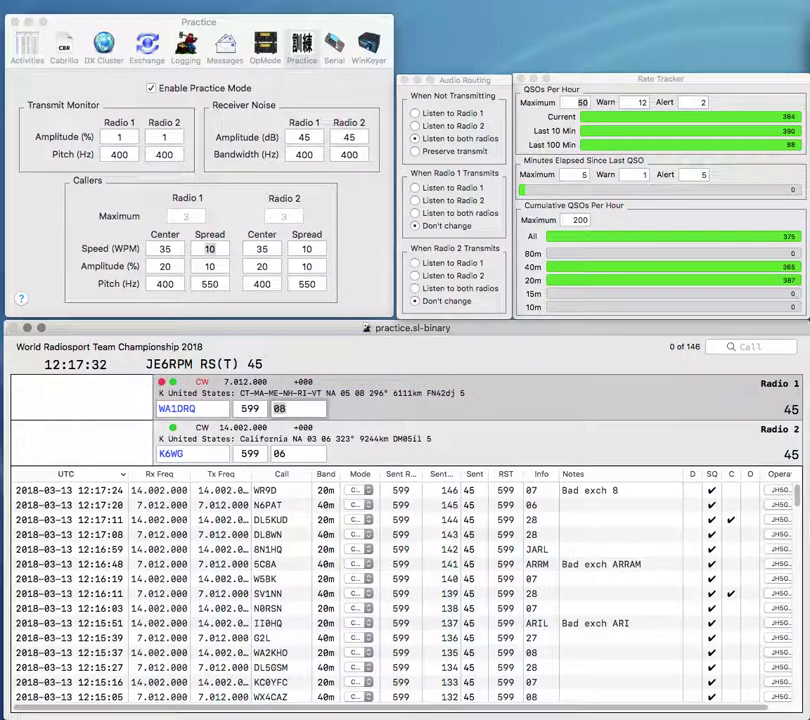
{"action": "key", "text": "grave"}
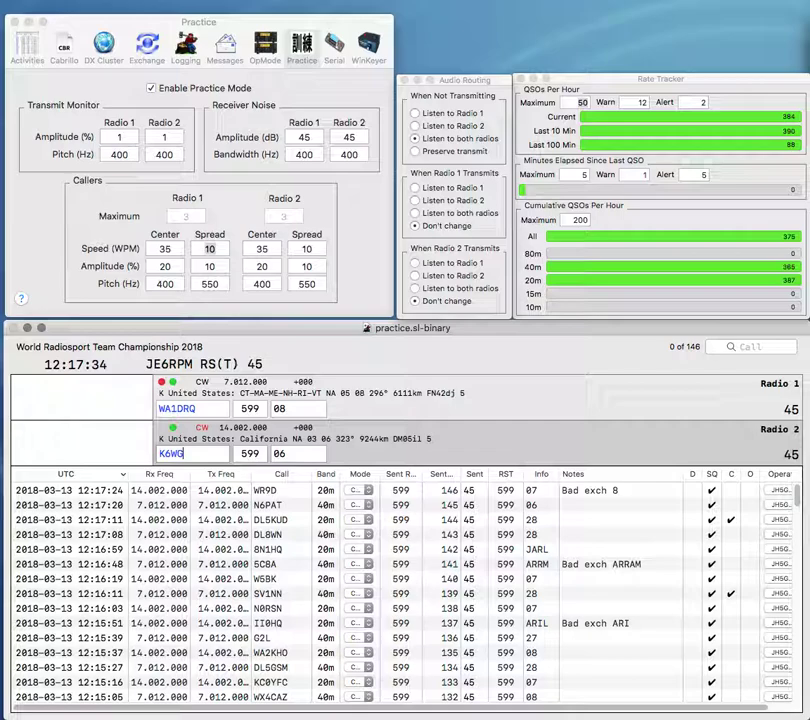
{"action": "key", "text": "Return"}
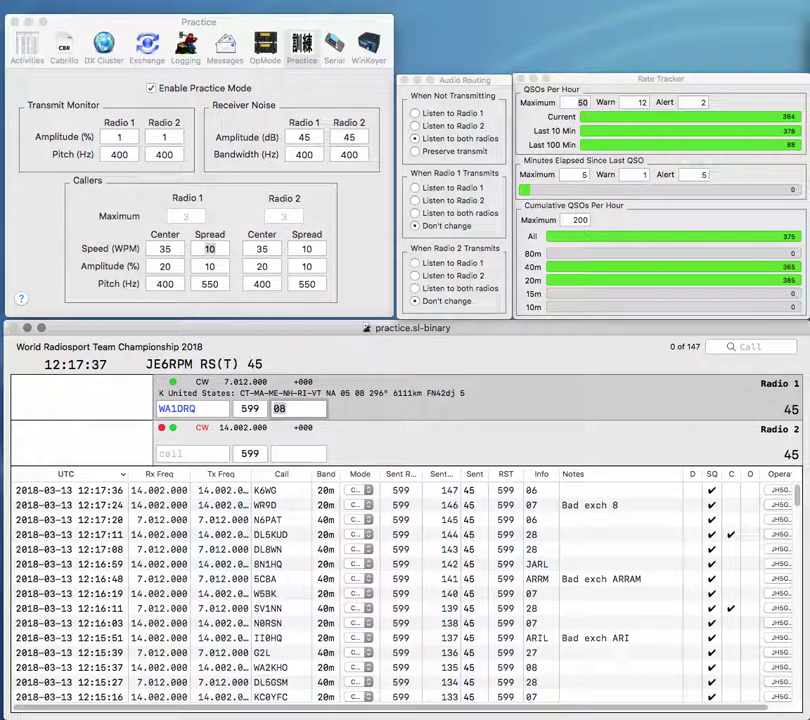
{"action": "key", "text": "Return"}
Step: Log K4OO on Radio 2 with exchange 08 and WP4WV on Radio 1 with exchange 11
{"action": "type", "text": "K46"}
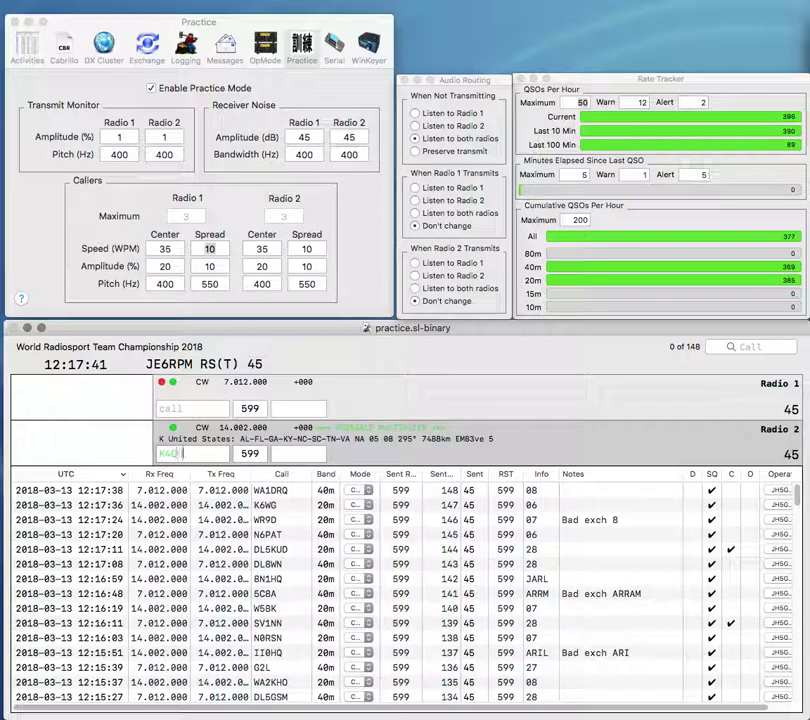
{"action": "type", "text": "O"}
{"action": "key", "text": "Return"}
{"action": "type", "text": "WP4WV"}
{"action": "key", "text": "Return"}
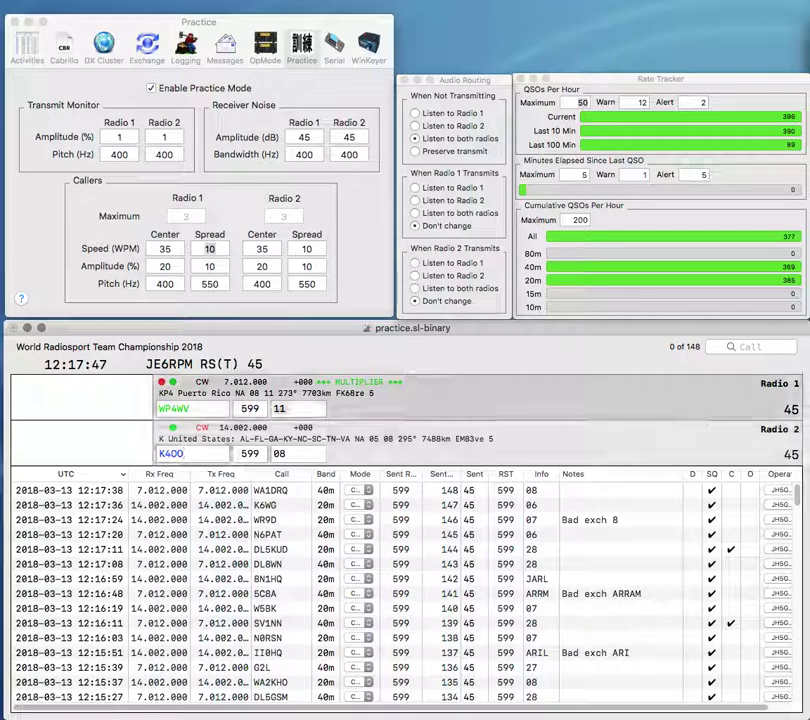
{"action": "key", "text": "Return"}
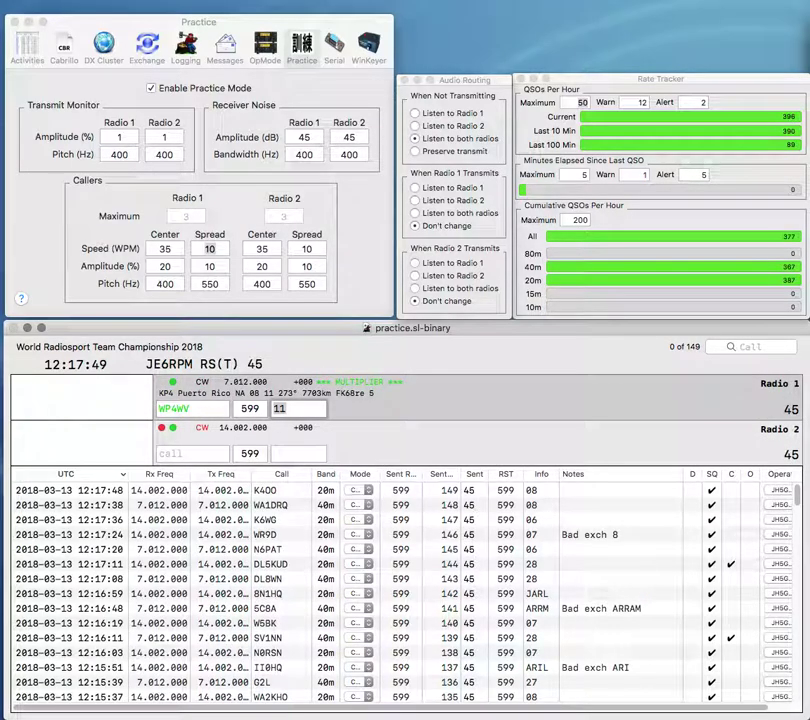
{"action": "key", "text": "Return"}
{"action": "type", "text": "K"}
{"action": "key", "text": "Return"}
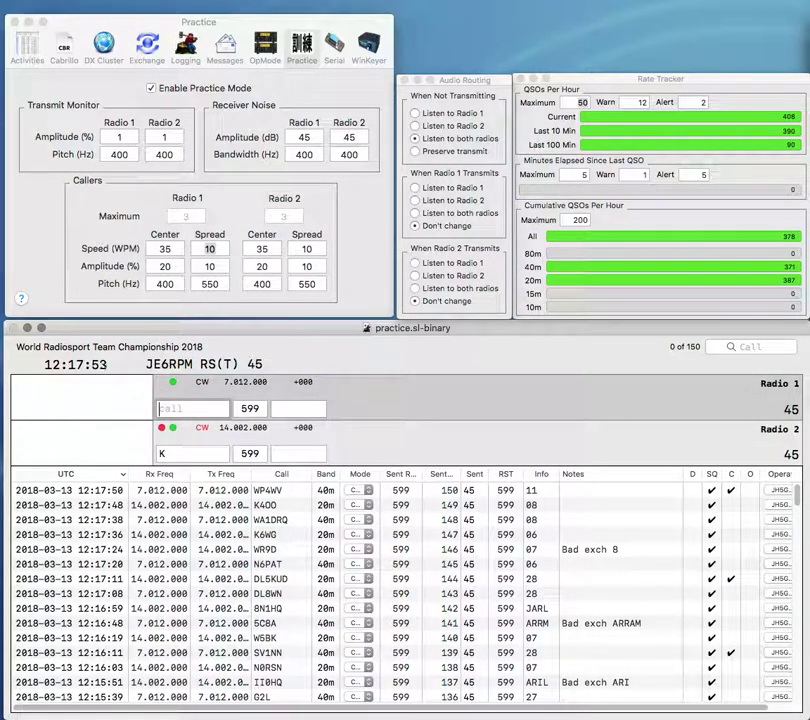
{"action": "type", "text": "AA7DK"}
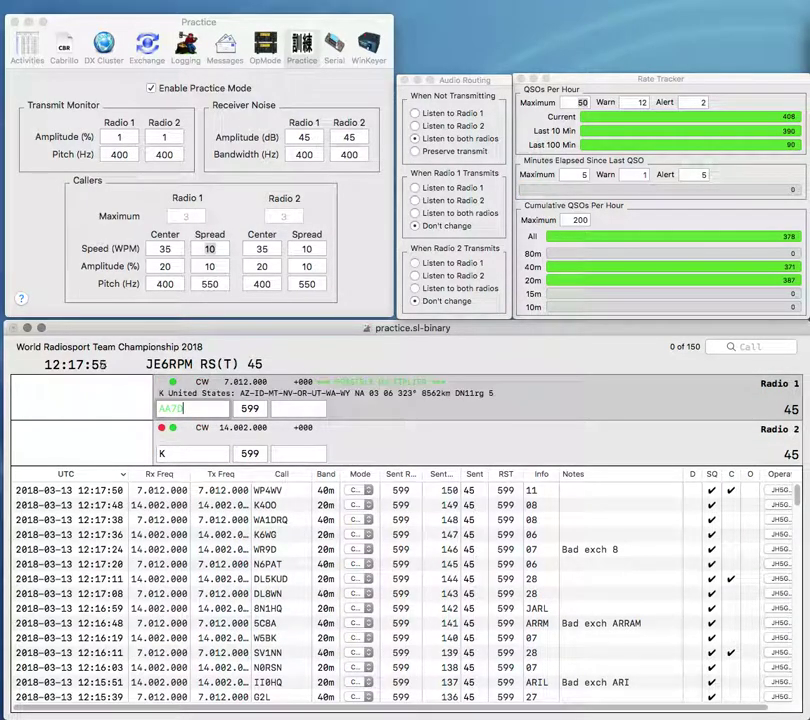
{"action": "key", "text": "Return"}
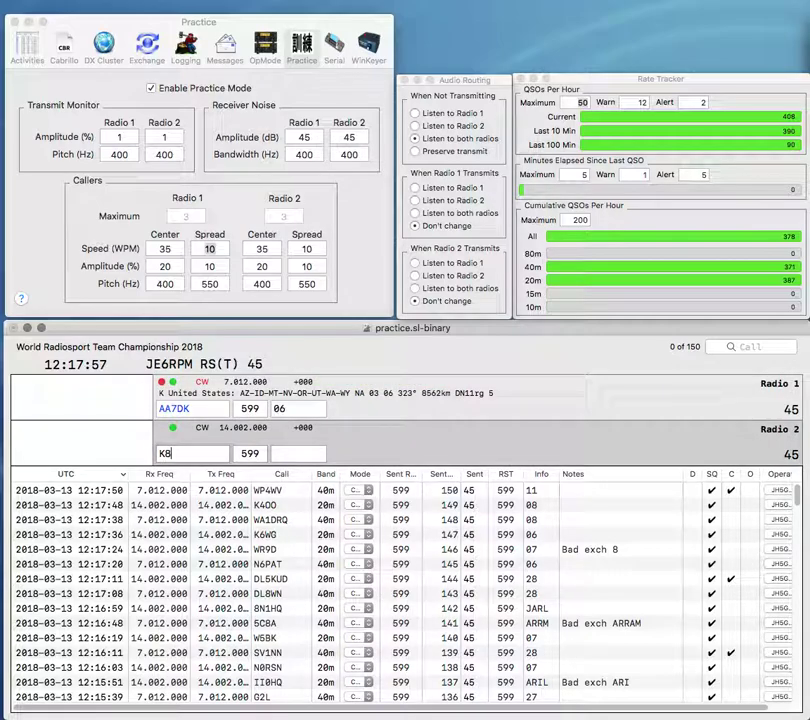
{"action": "key", "text": "Return"}
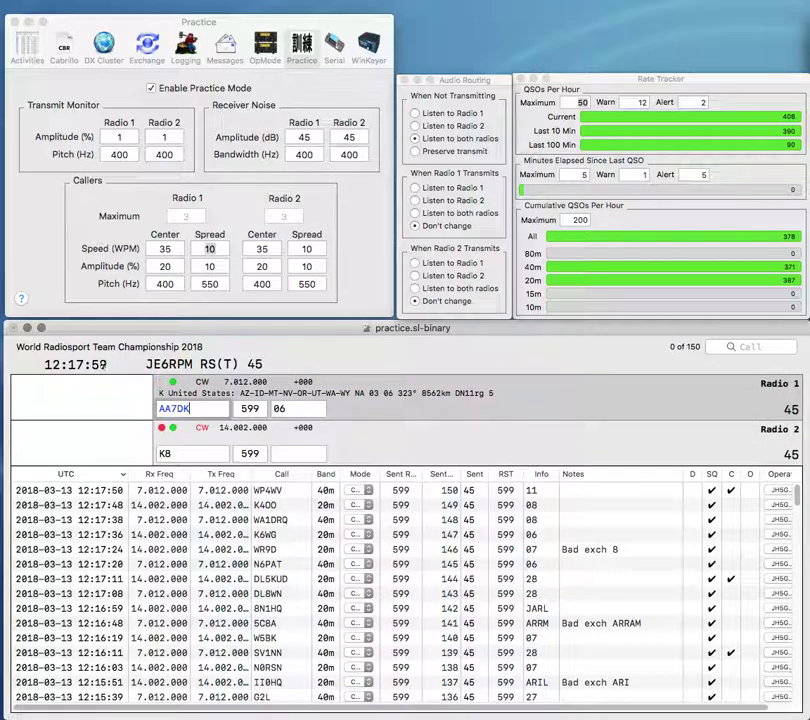
{"action": "key", "text": "Return"}
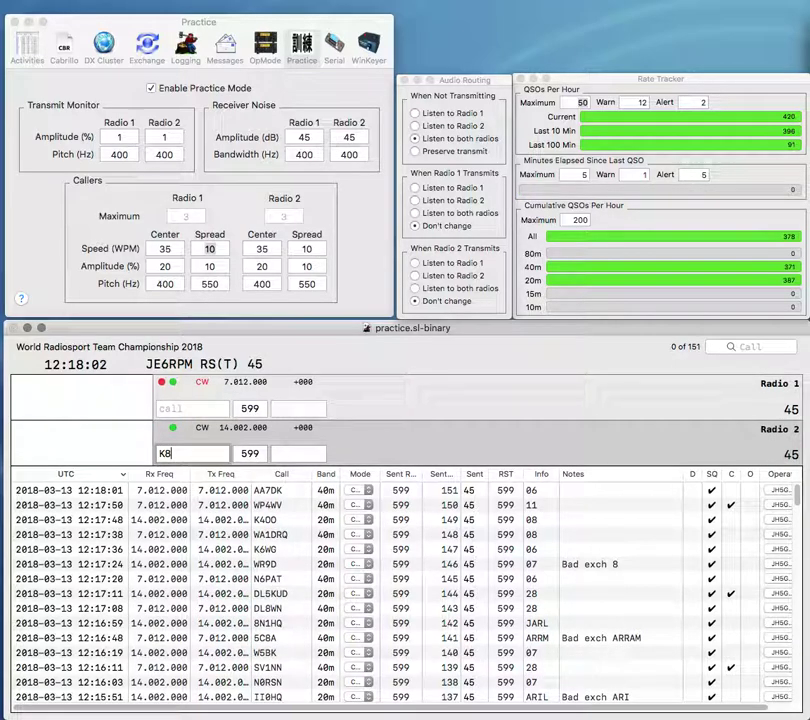
{"action": "type", "text": "RVR"}
{"action": "key", "text": "Return"}
{"action": "type", "text": "W3"}
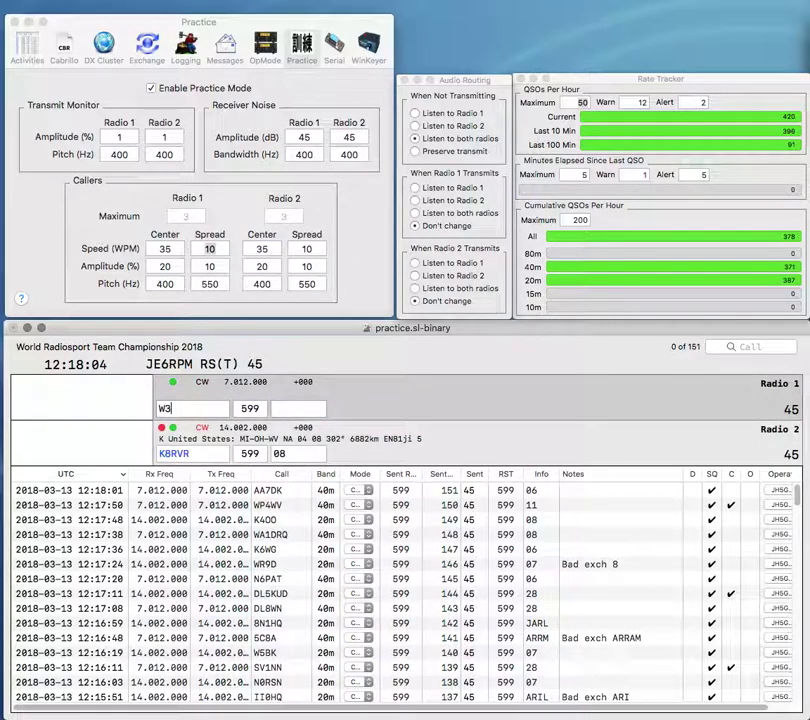
{"action": "type", "text": "GV"}
{"action": "key", "text": "Return"}
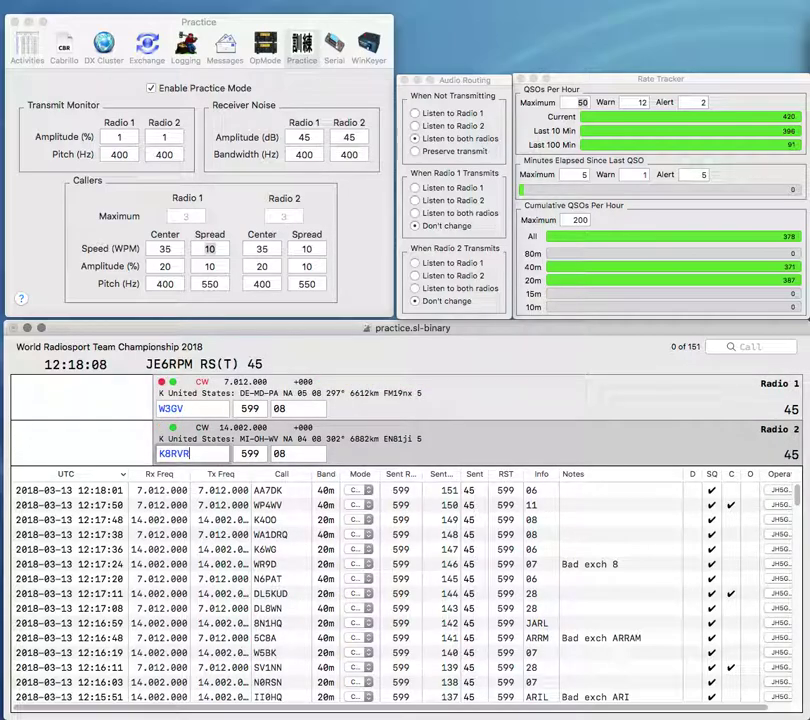
{"action": "key", "text": "Return"}
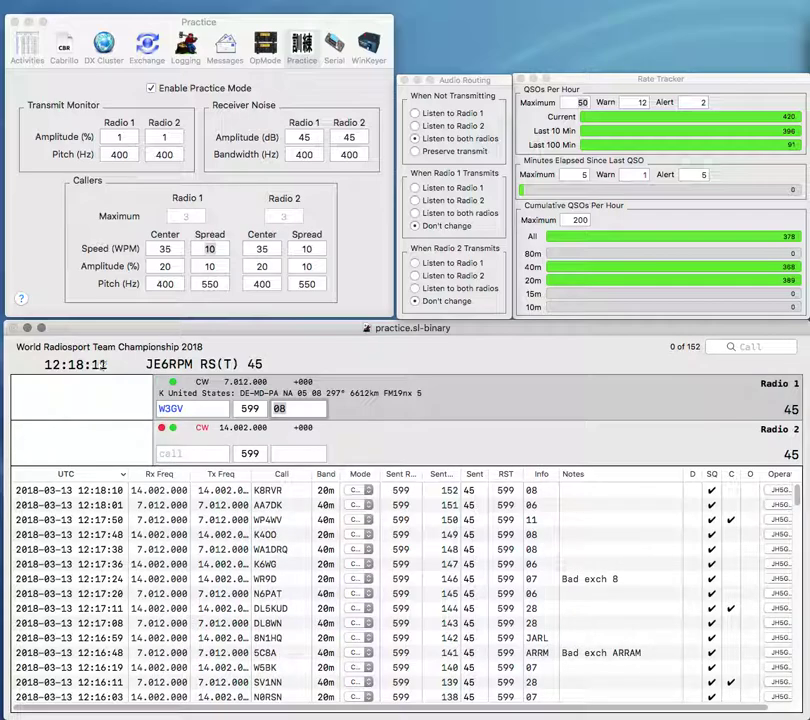
{"action": "key", "text": "Return"}
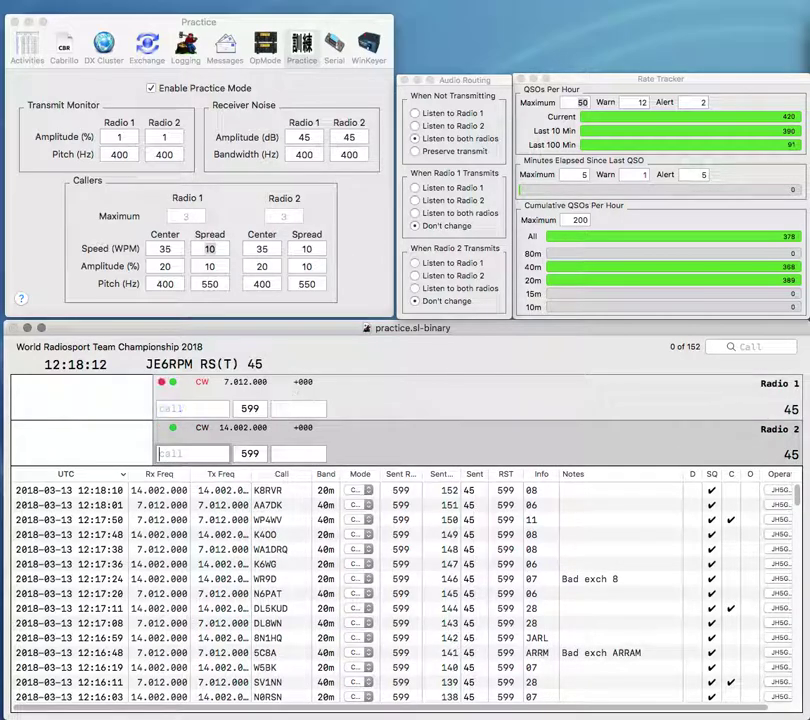
{"action": "type", "text": "K"}
{"action": "key", "text": "Return"}
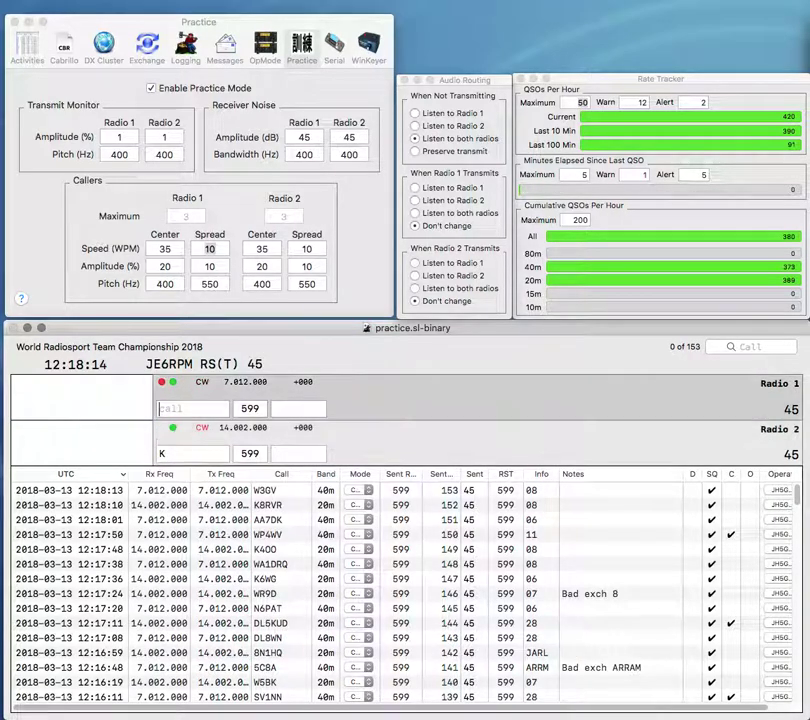
{"action": "type", "text": "RU"}
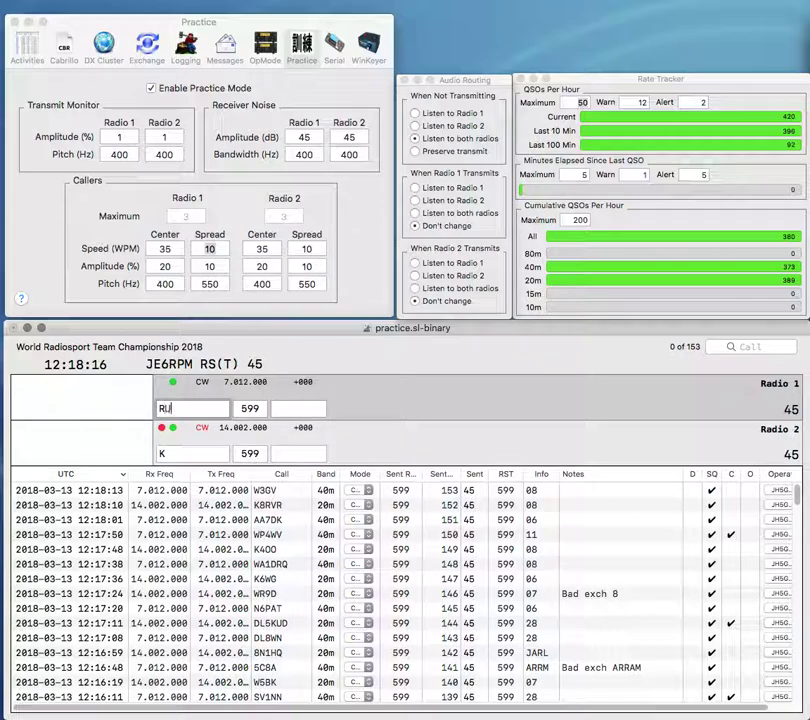
{"action": "type", "text": "6LV"}
{"action": "key", "text": "Return"}
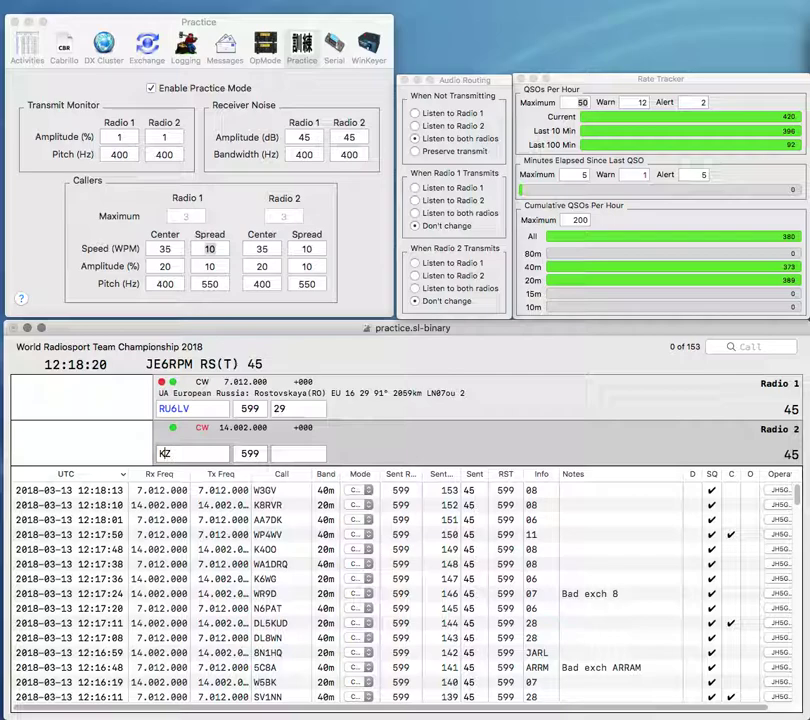
{"action": "key", "text": "Return"}
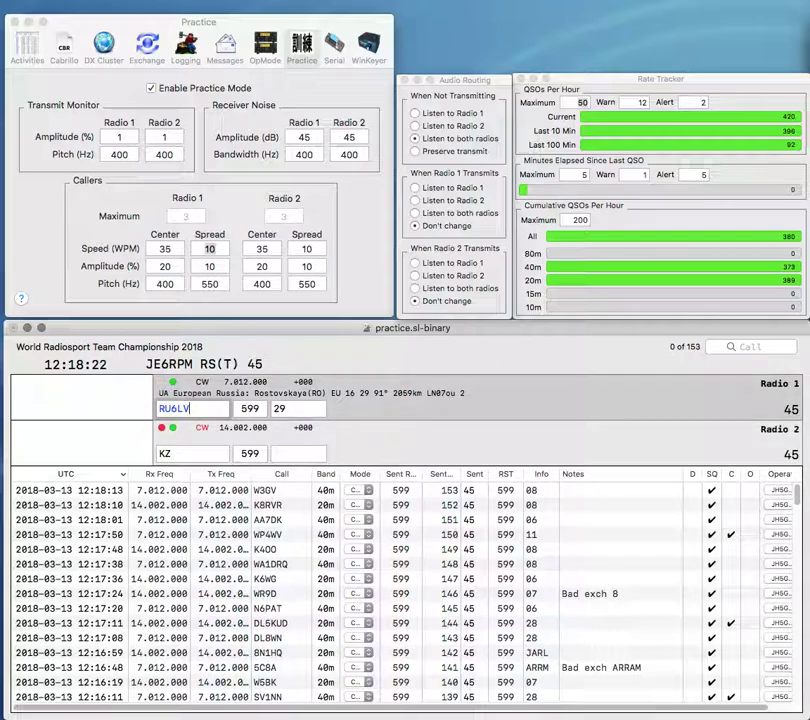
{"action": "key", "text": "Return"}
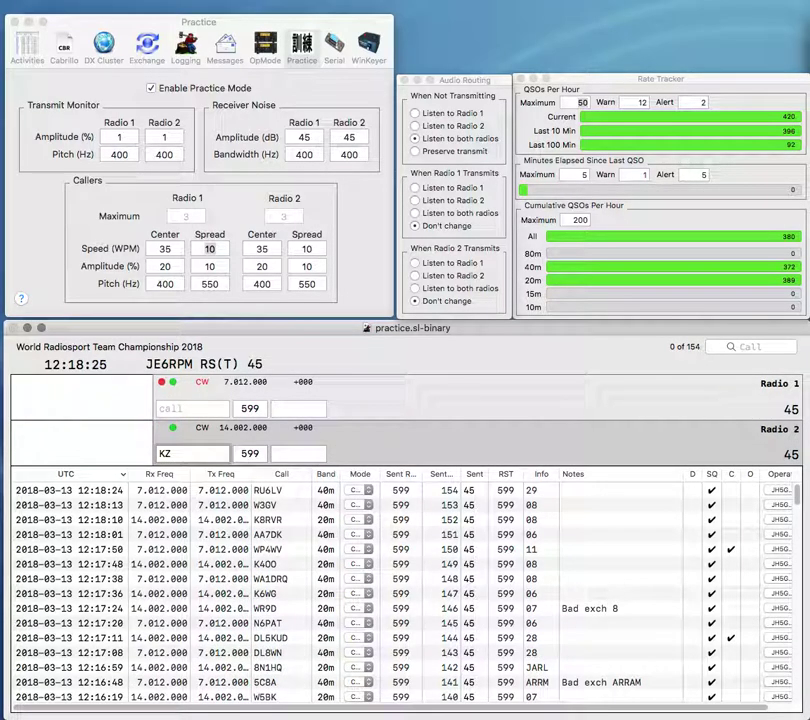
Step: Send K0ZZ on Radio 2 and the partial call DG on Radio 1, and correct the Radio 2 call to K1ZZ
{"action": "type", "text": "0"}
{"action": "key", "text": "Return"}
{"action": "type", "text": "DG"}
{"action": "key", "text": "Return"}
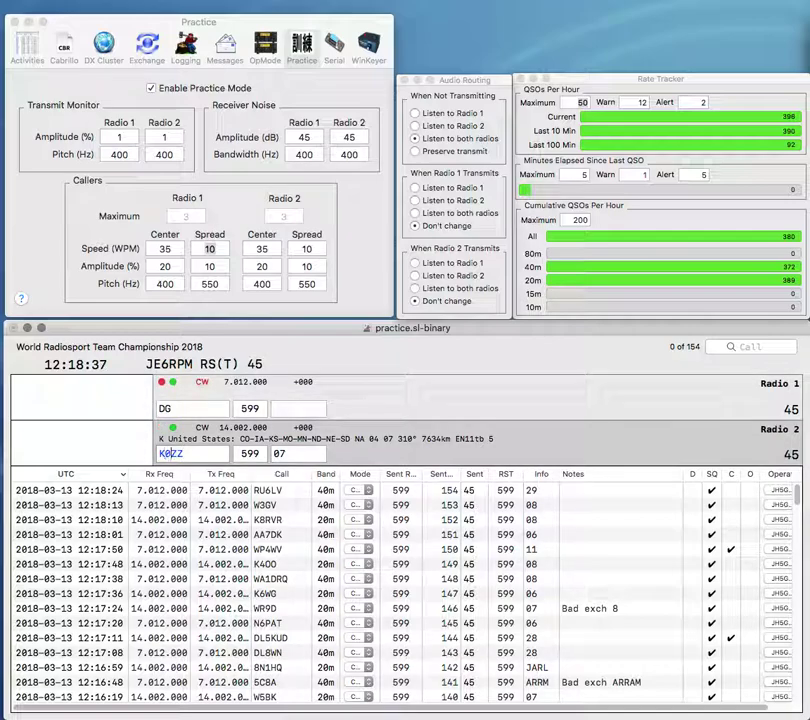
{"action": "type", "text": "1"}
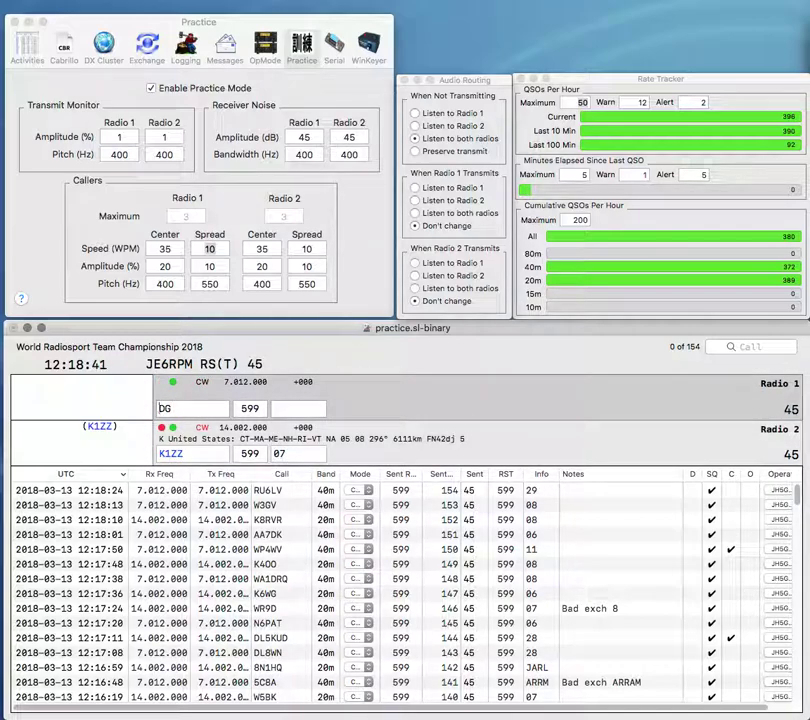
{"action": "type", "text": "ON"}
{"action": "key", "text": "grave"}
{"action": "key", "text": "space"}
{"action": "key", "text": "Tab"}
{"action": "type", "text": "AC"}
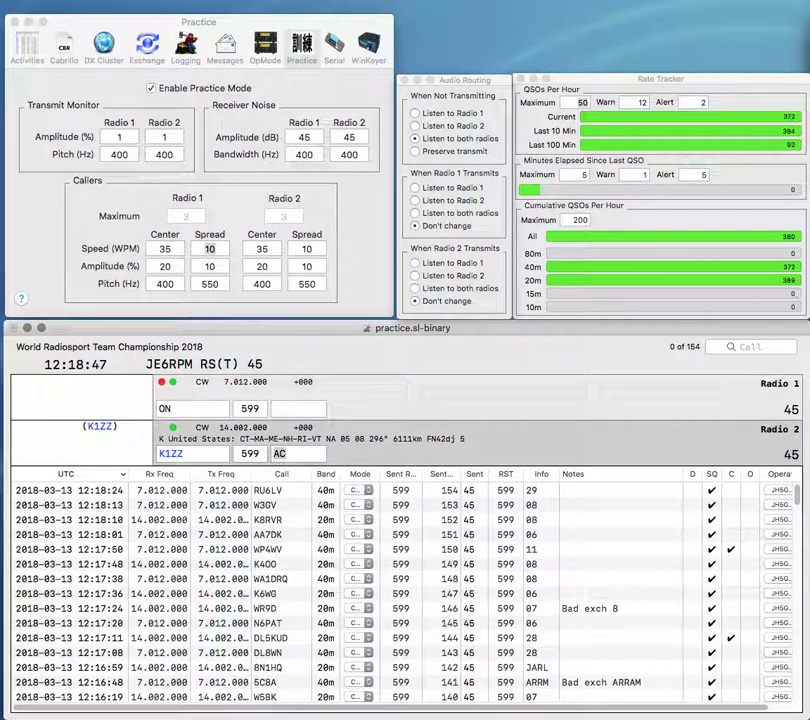
{"action": "key", "text": "Return"}
{"action": "type", "text": "2"}
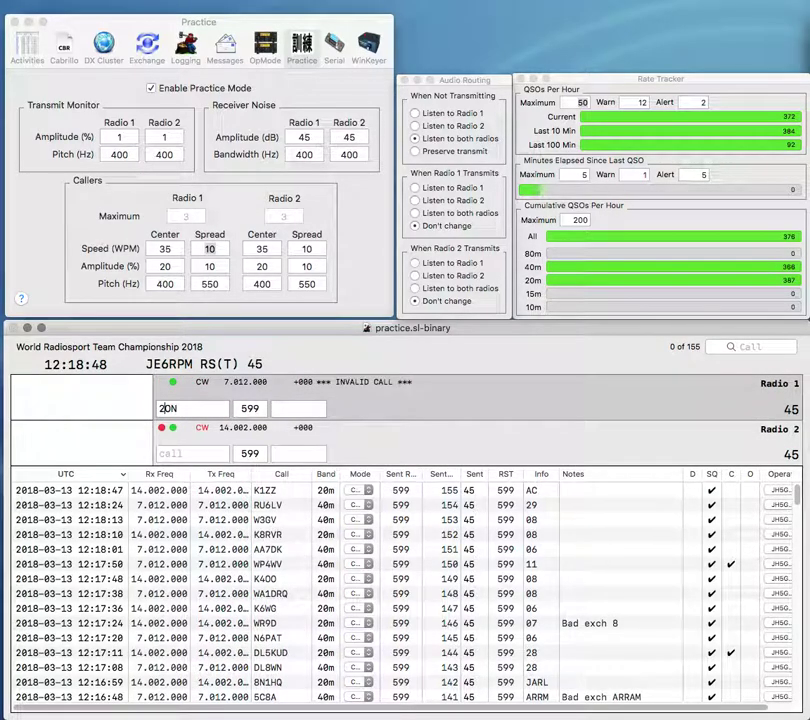
{"action": "key", "text": "Return"}
{"action": "type", "text": "K7ZS"}
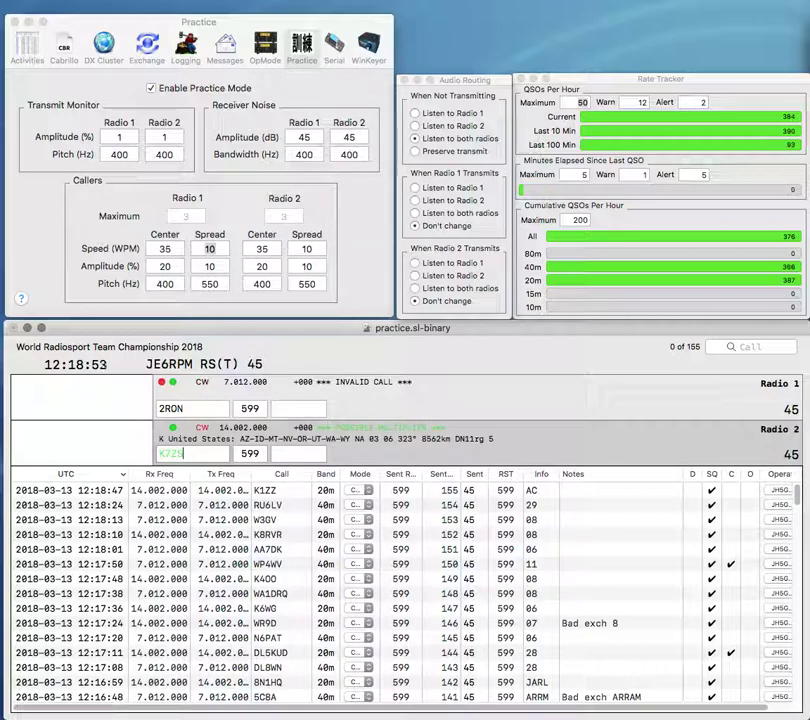
{"action": "key", "text": "Return"}
{"action": "type", "text": "DL"}
{"action": "key", "text": "Return"}
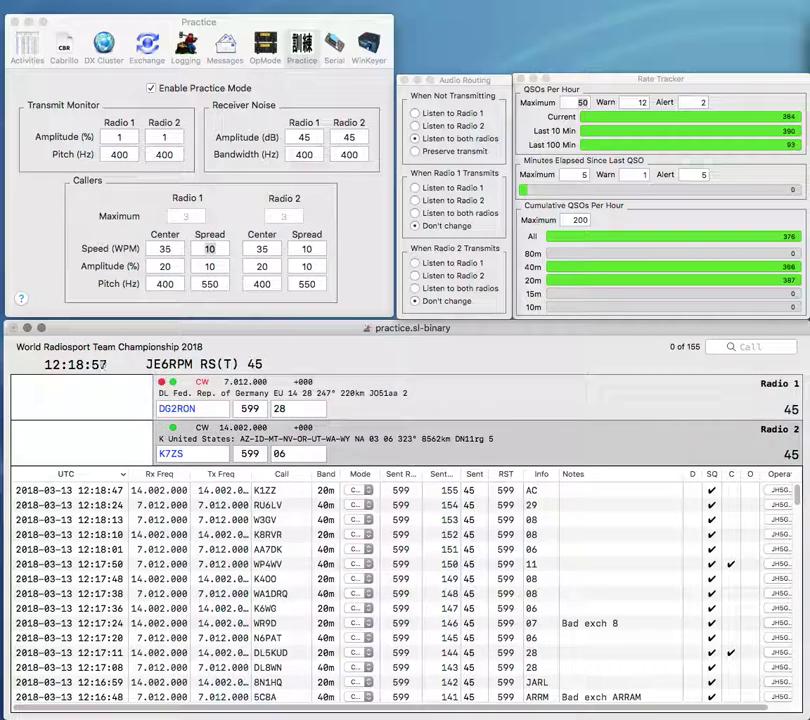
Step: Log K7ZS on Radio 2 with exchange 06 and DG2RON on Radio 1 with exchange 28
{"action": "key", "text": "backslash"}
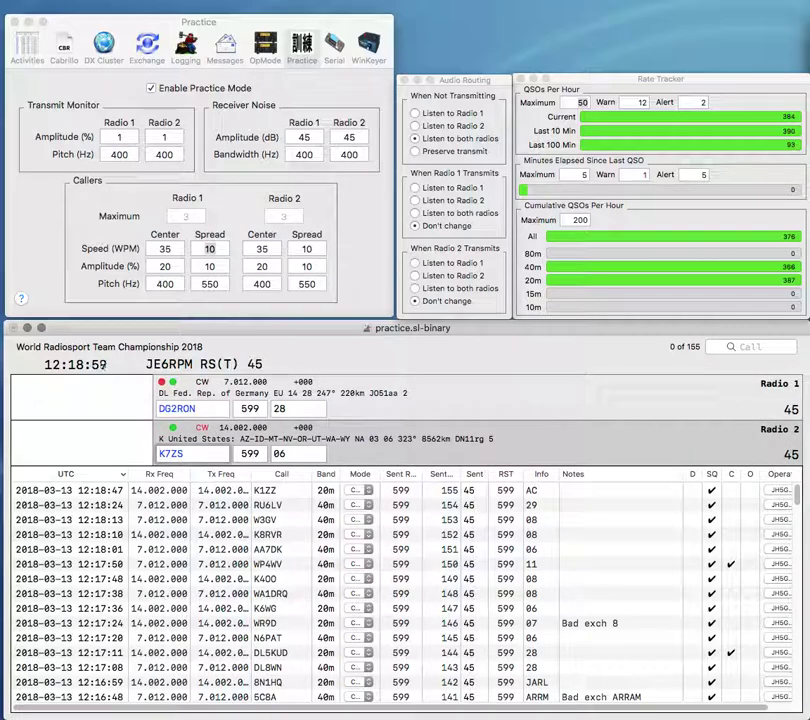
{"action": "key", "text": "Return"}
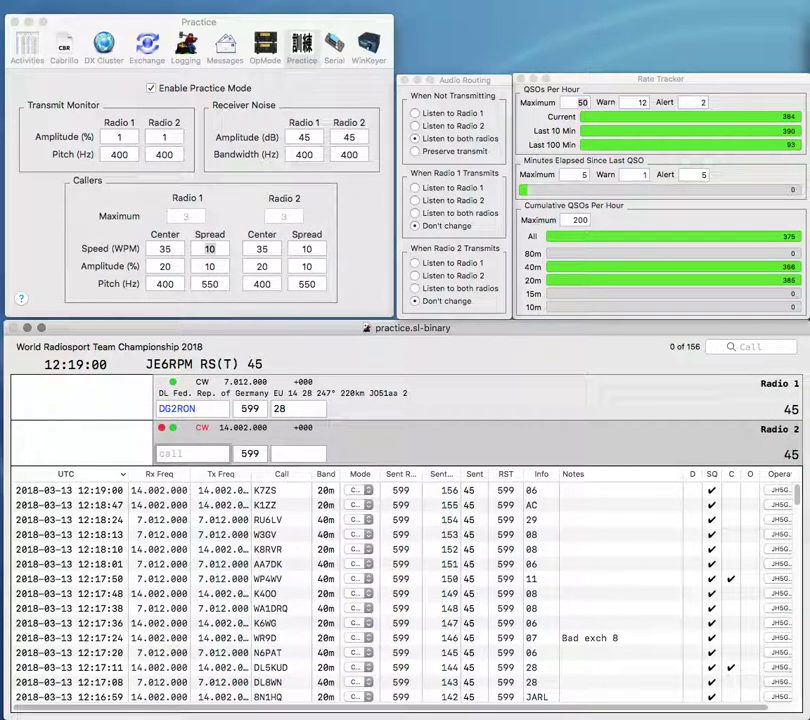
{"action": "key", "text": "backslash"}
{"action": "key", "text": "Return"}
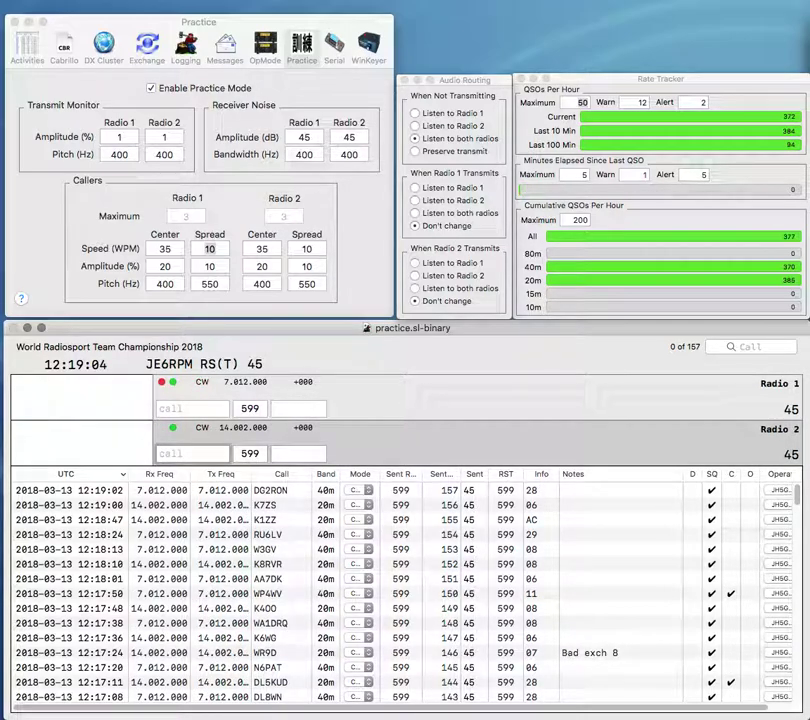
Step: Send the partial call 1MU on Radio 1 and enter the partial call KC on Radio 2
{"action": "key", "text": "Return"}
{"action": "type", "text": "1"}
{"action": "key", "text": "BackSpace"}
{"action": "type", "text": "MU1"}
{"action": "key", "text": "Return"}
{"action": "key", "text": "backslash"}
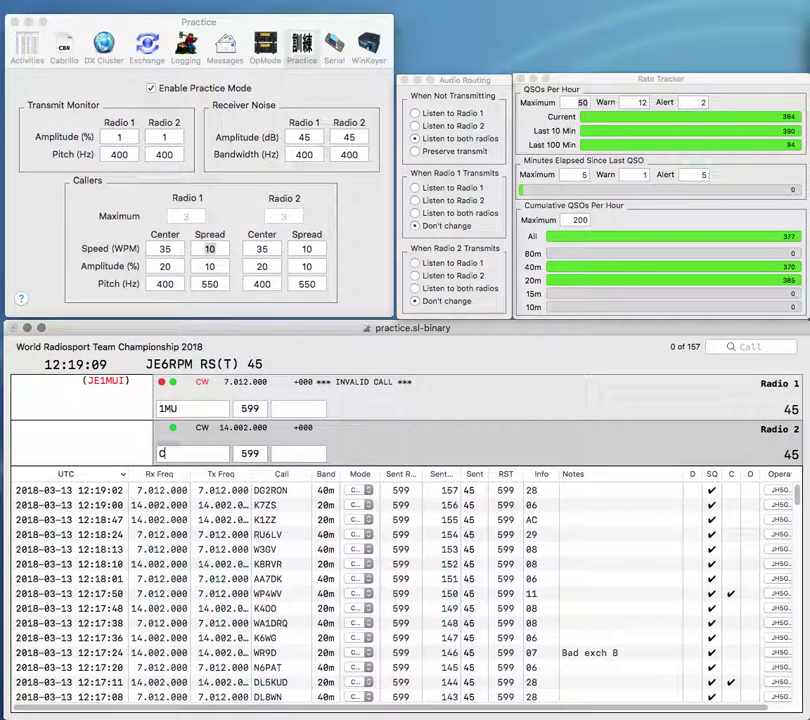
{"action": "type", "text": "K"}
{"action": "key", "text": "backslash"}
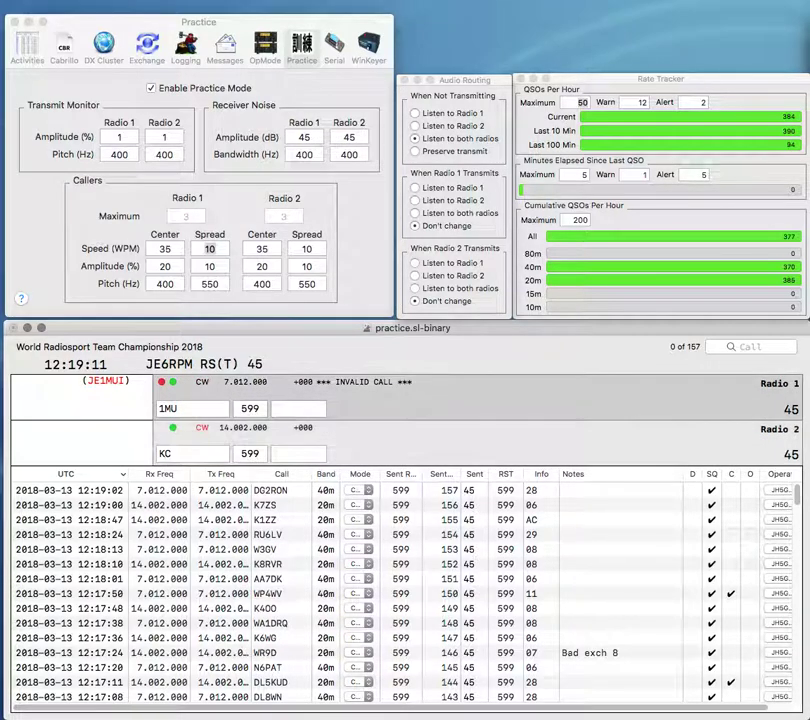
Step: Correct the calls to N0MU on Radio 1 and N4BCC on Radio 2, and log them with exchanges 07 and 08
{"action": "type", "text": "N"}
{"action": "key", "text": "Delete"}
{"action": "type", "text": "0"}
{"action": "key", "text": "Return"}
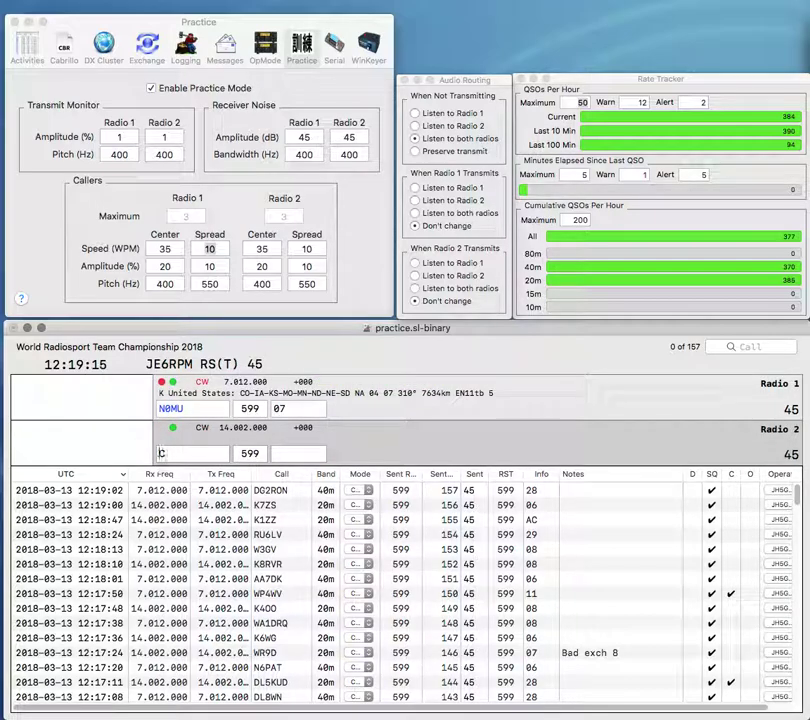
{"action": "type", "text": "BCC"}
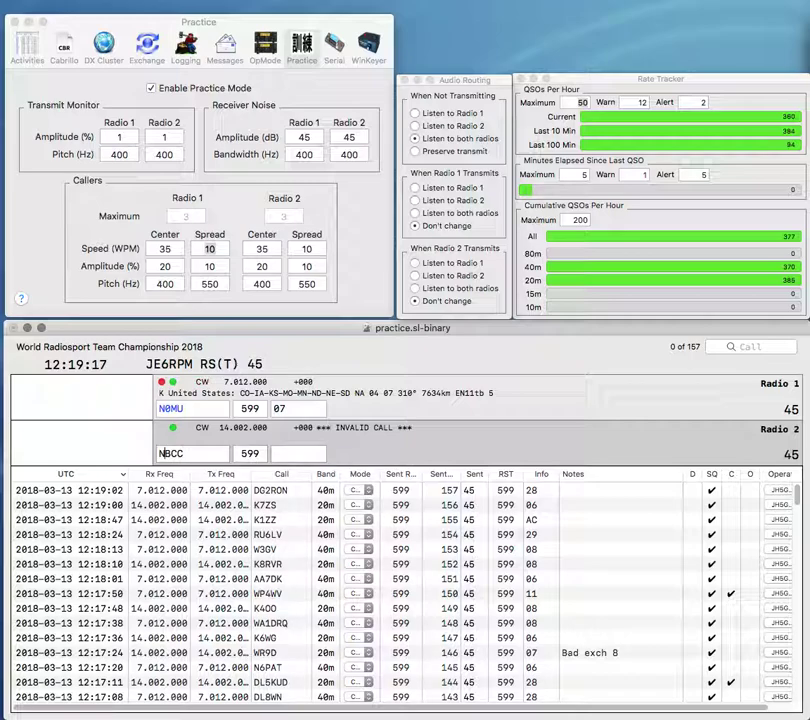
{"action": "type", "text": "4"}
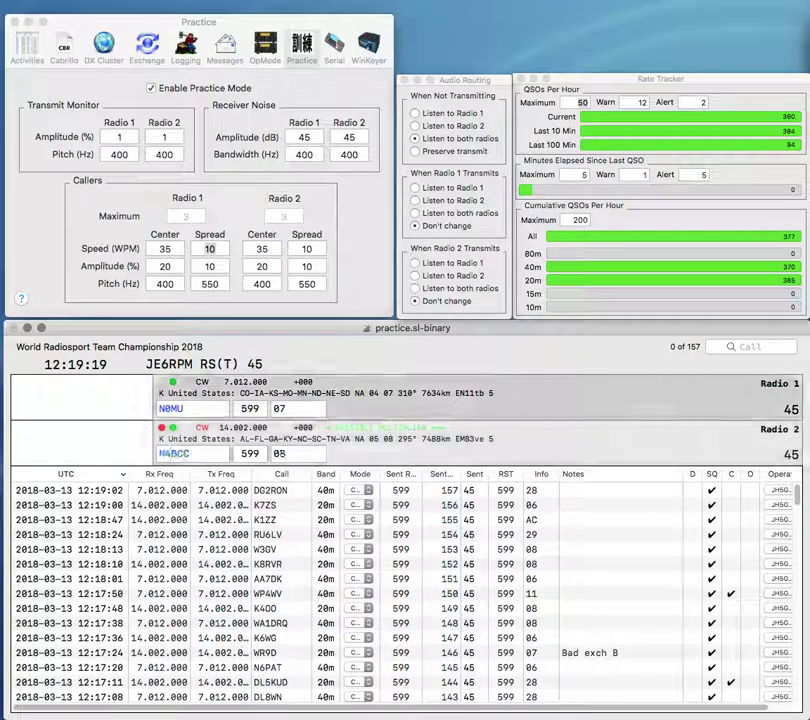
{"action": "key", "text": "Return"}
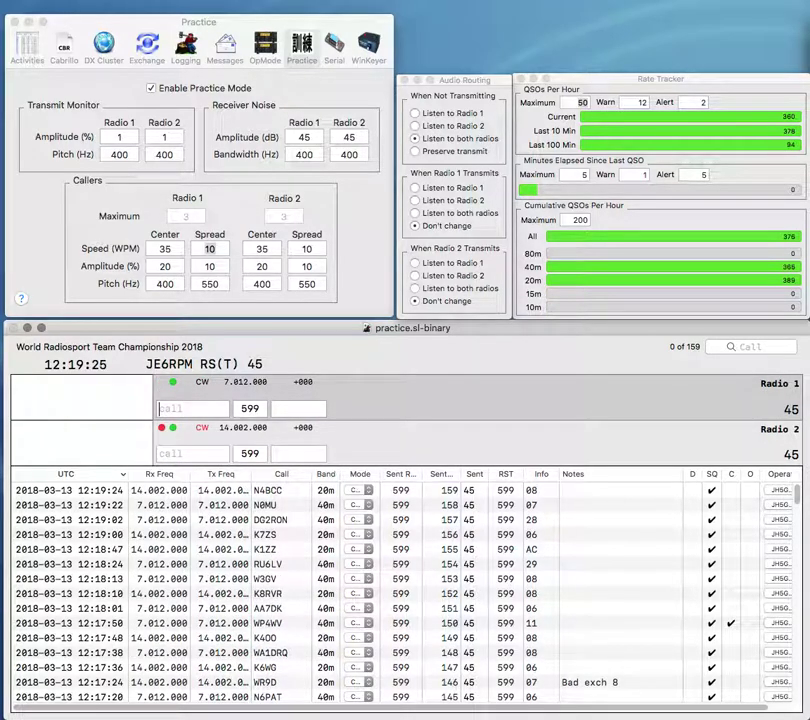
Step: Log LA2RR on Radio 1 with exchange AC and YO8BFC on Radio 2 with exchange 28
{"action": "type", "text": "LA2RR"}
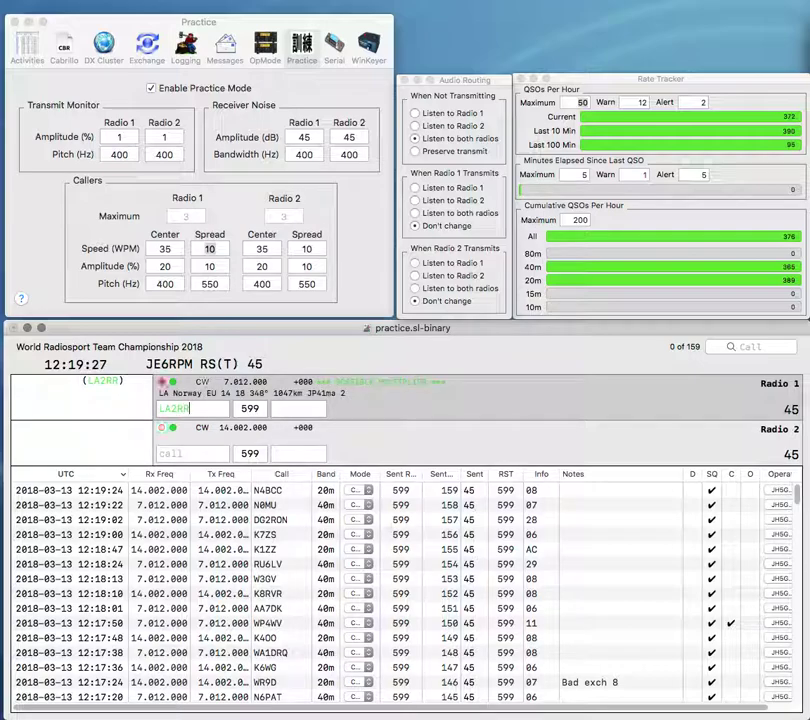
{"action": "key", "text": "Return"}
{"action": "type", "text": "YO8BFC"}
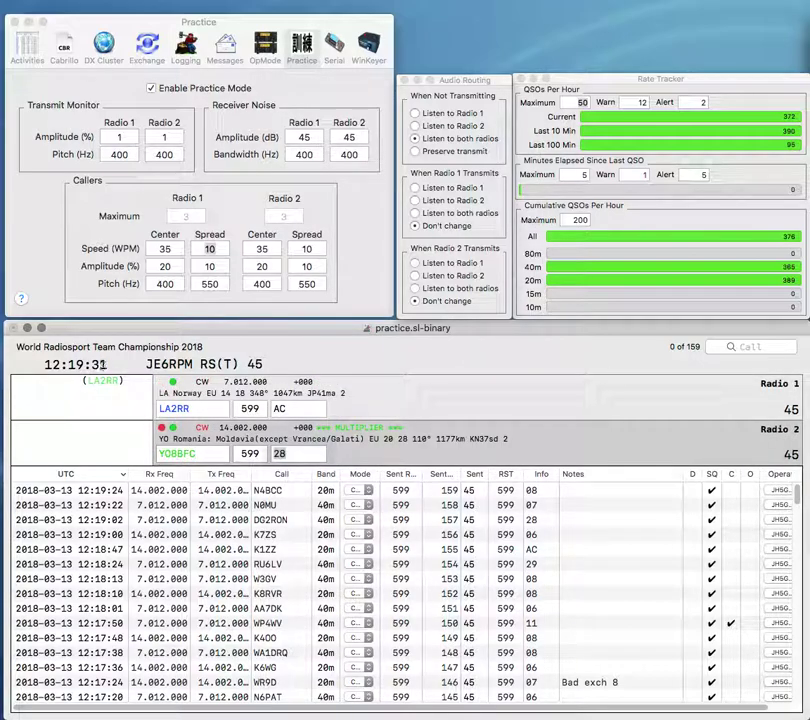
{"action": "key", "text": "Tab"}
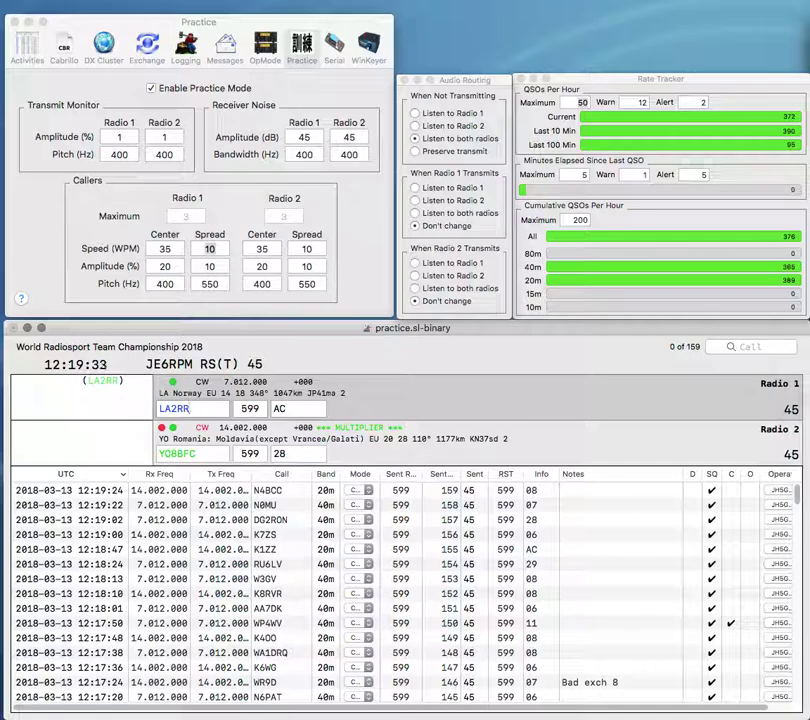
{"action": "key", "text": "Tab"}
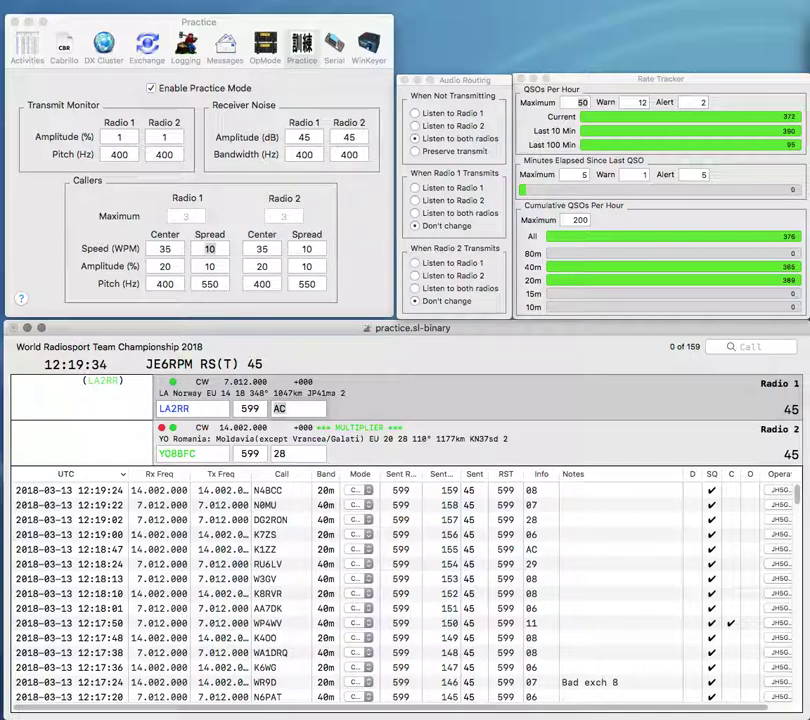
{"action": "key", "text": "Return"}
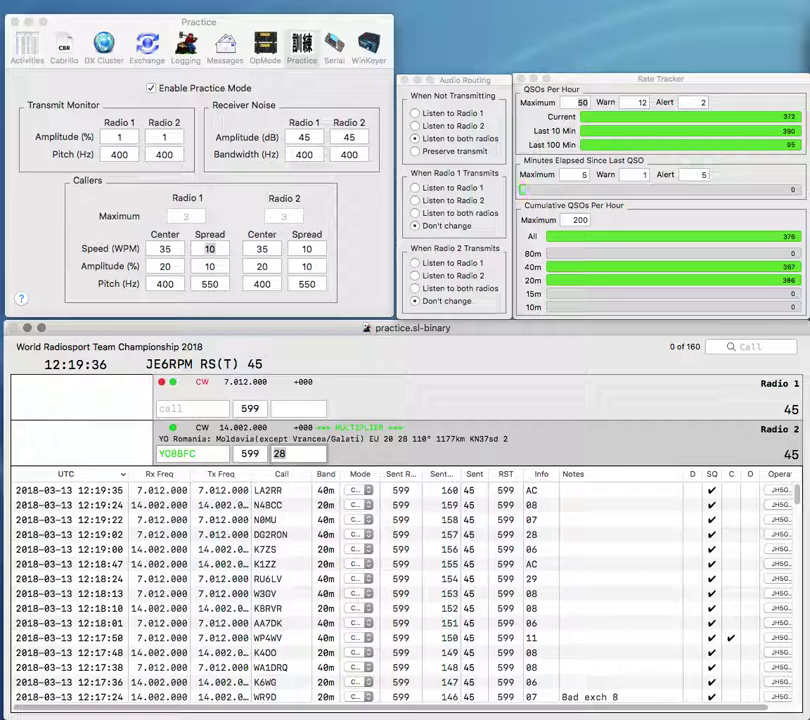
{"action": "key", "text": "Return"}
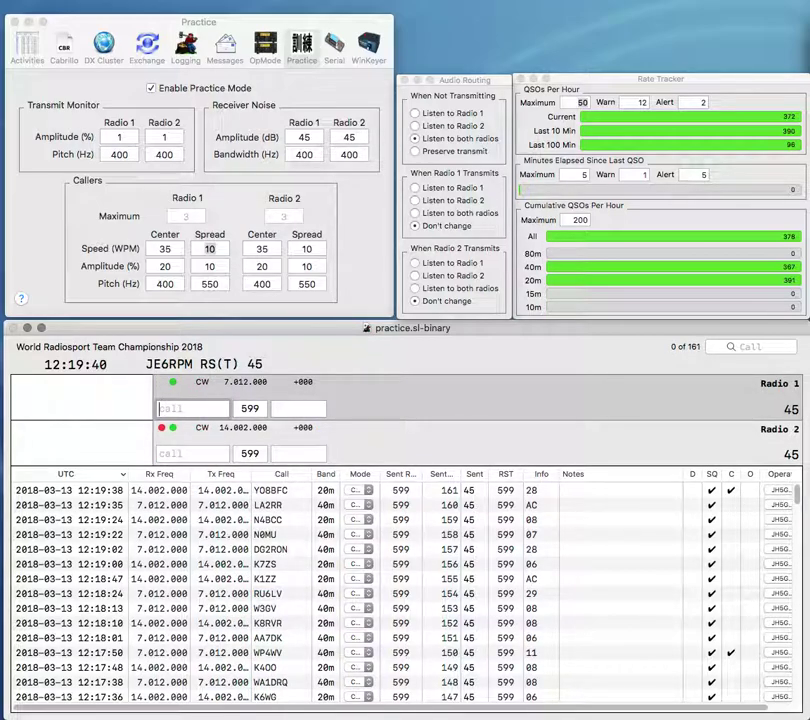
Step: Send the partial call Q on Radio 1 and the partial call IK on Radio 2
{"action": "key", "text": "Return"}
{"action": "type", "text": "IK"}
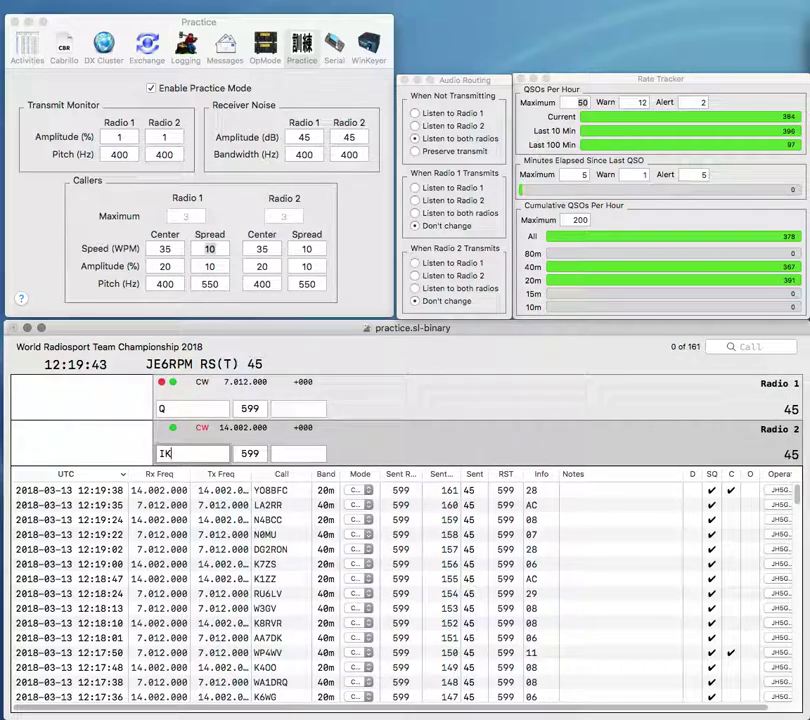
{"action": "key", "text": "Return"}
{"action": "type", "text": "HB9"}
{"action": "key", "text": "BackSpace"}
{"action": "type", "text": "9"}
{"action": "key", "text": "BackSpace"}
{"action": "type", "text": "0Q"}
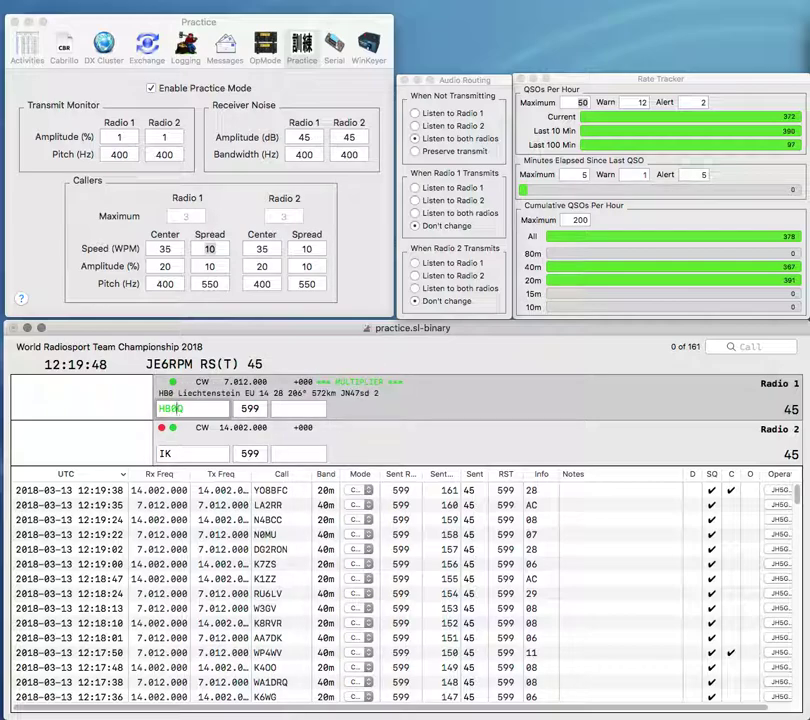
{"action": "key", "text": "Left"}
{"action": "type", "text": "H"}
{"action": "key", "text": "Return"}
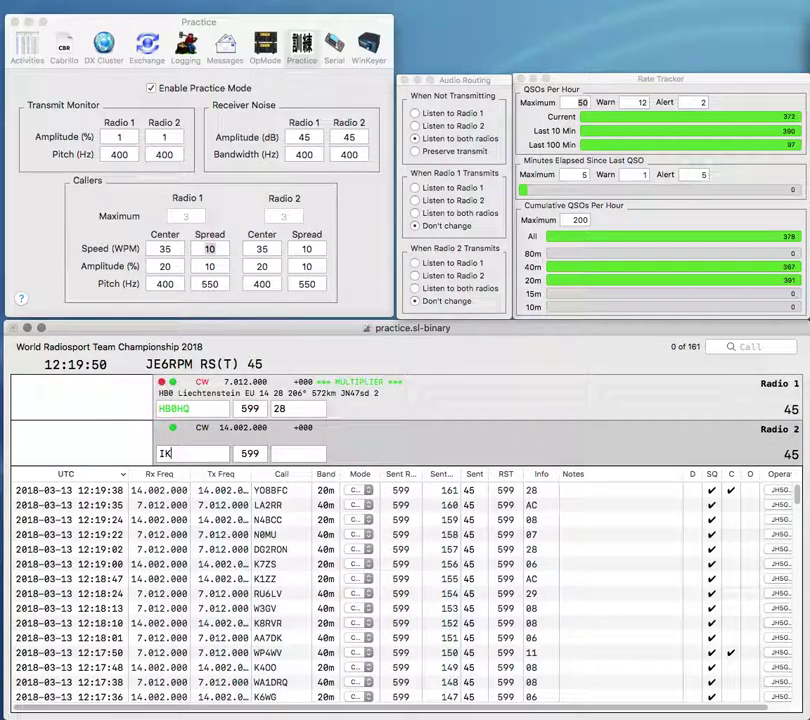
{"action": "type", "text": "3GRO"}
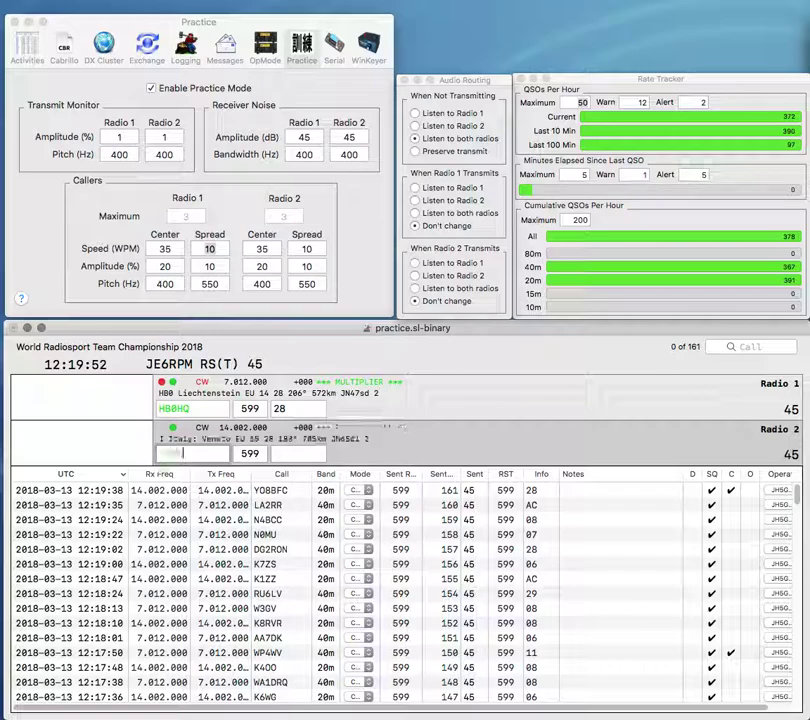
{"action": "key", "text": "Return"}
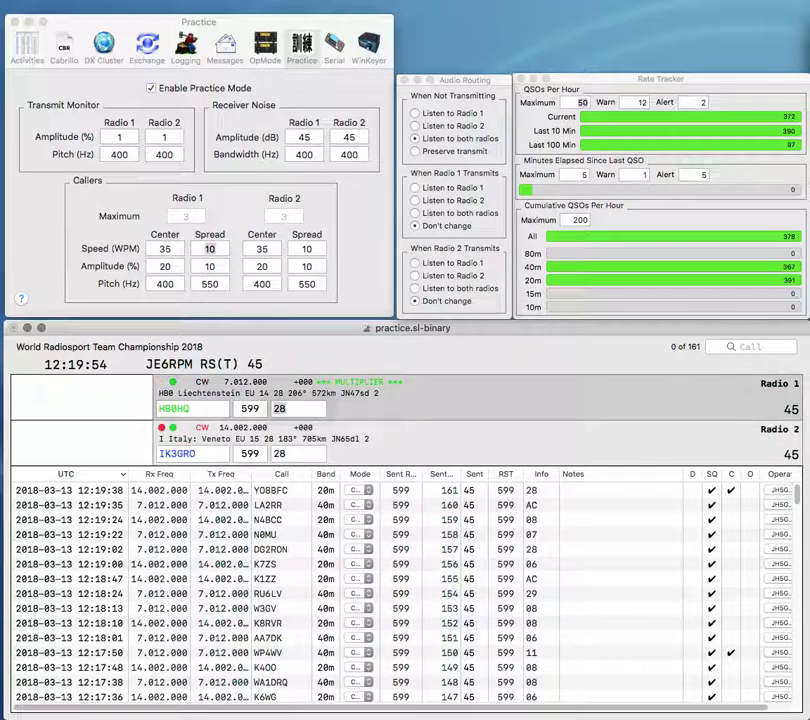
Step: Log HB0HQ on Radio 1 with exchange AFVL, and send the partial call AA on Radio 1
{"action": "type", "text": "AFVL"}
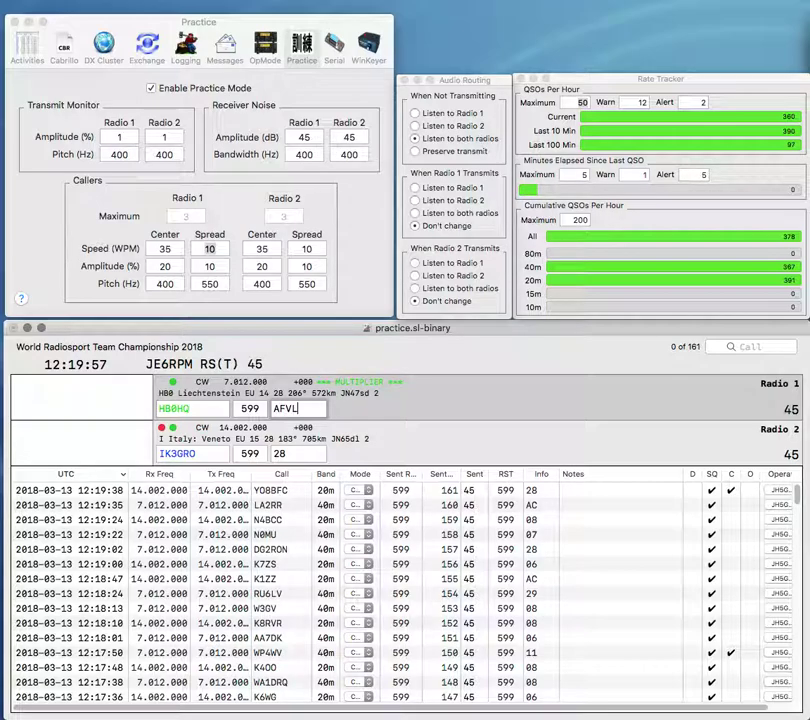
{"action": "key", "text": "Return"}
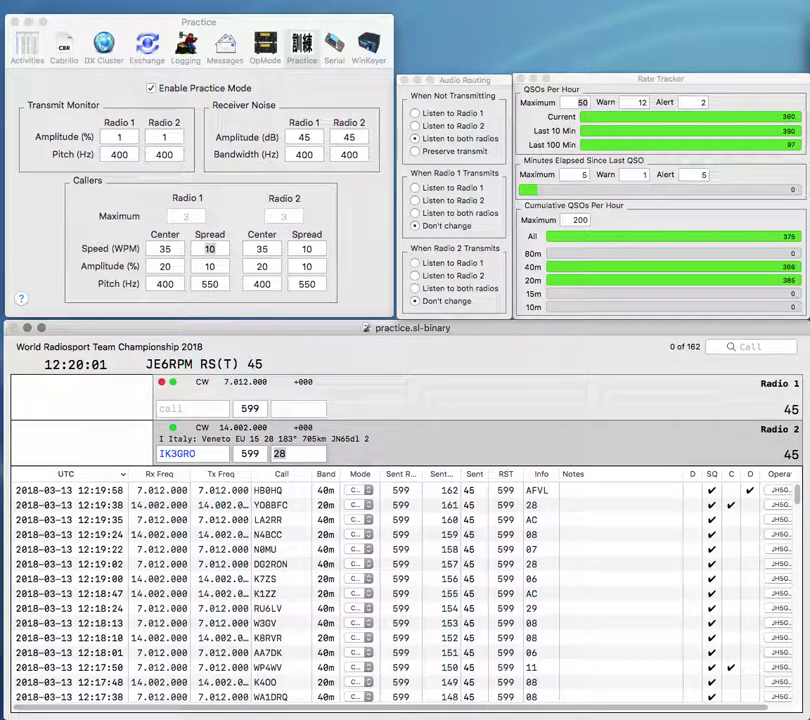
{"action": "key", "text": "Return"}
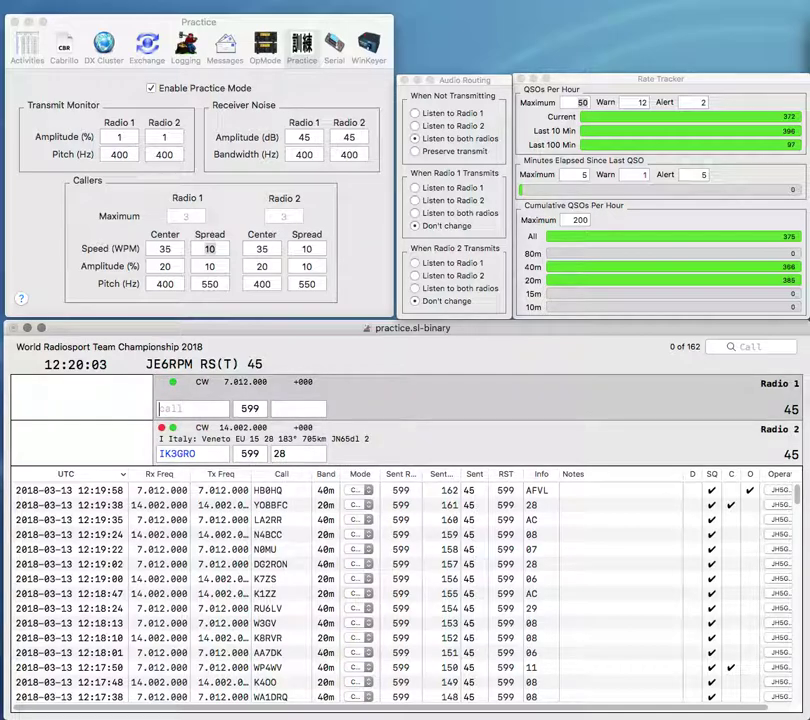
{"action": "key", "text": "Return"}
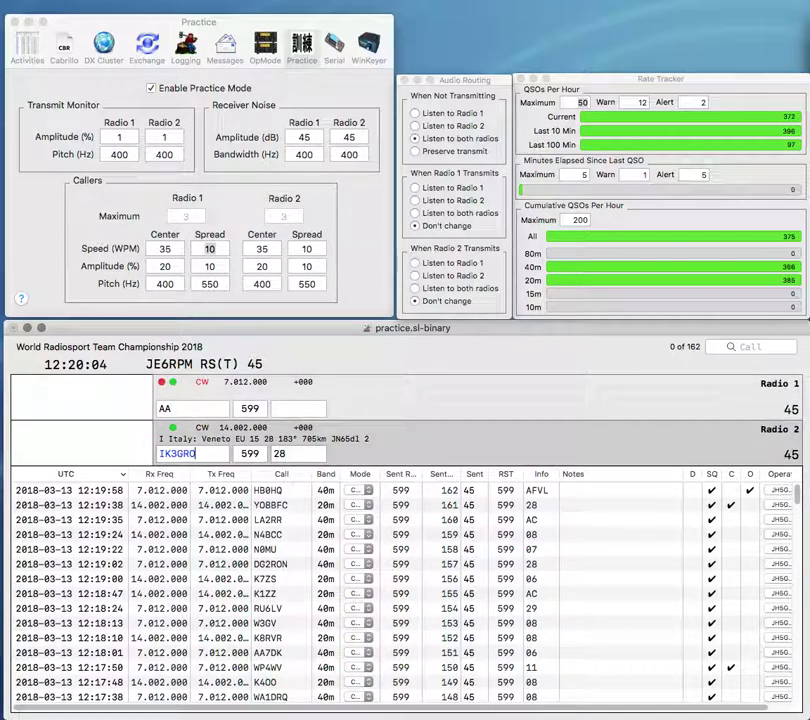
{"action": "key", "text": "Left"}
{"action": "key", "text": "Left"}
{"action": "key", "text": "Left"}
{"action": "key", "text": "BackSpace"}
{"action": "type", "text": "4"}
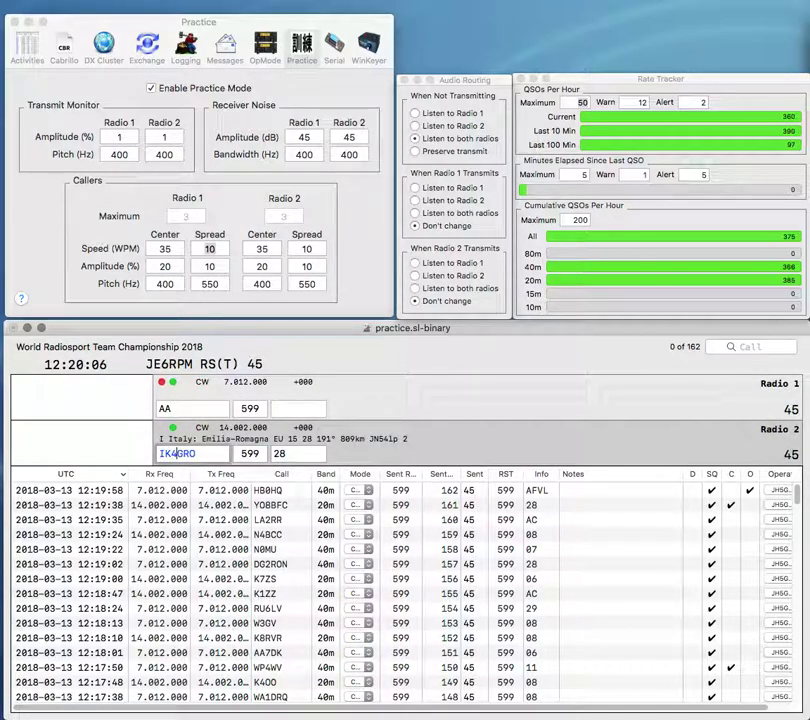
{"action": "key", "text": "Return"}
{"action": "type", "text": "DT"}
{"action": "type", "text": "2"}
{"action": "key", "text": "Return"}
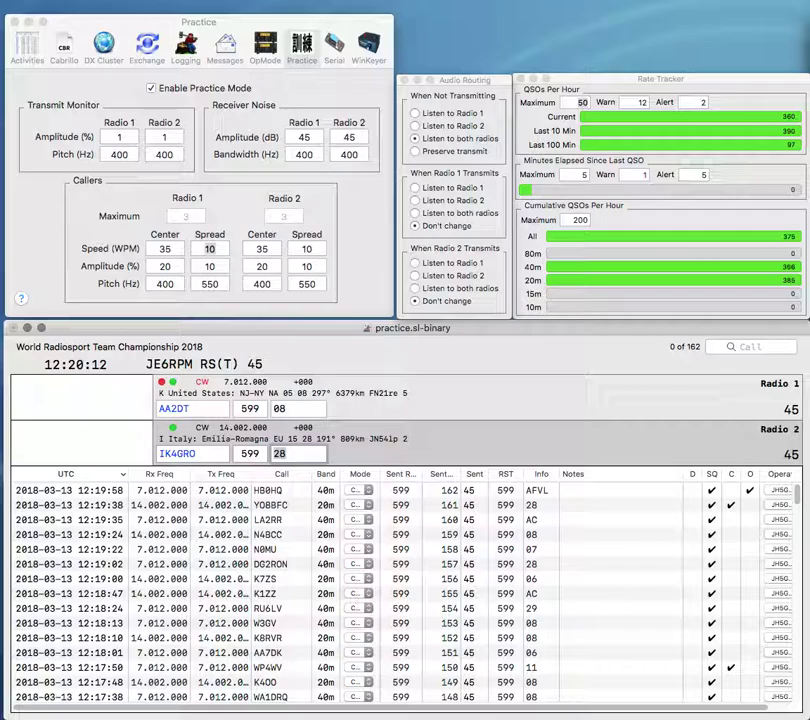
{"action": "key", "text": "Return"}
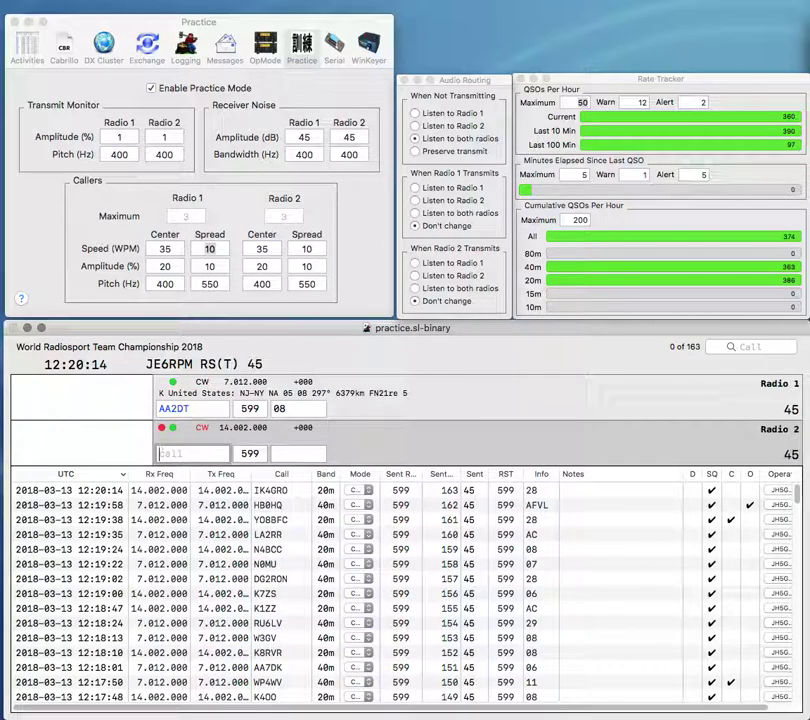
{"action": "key", "text": "Return"}
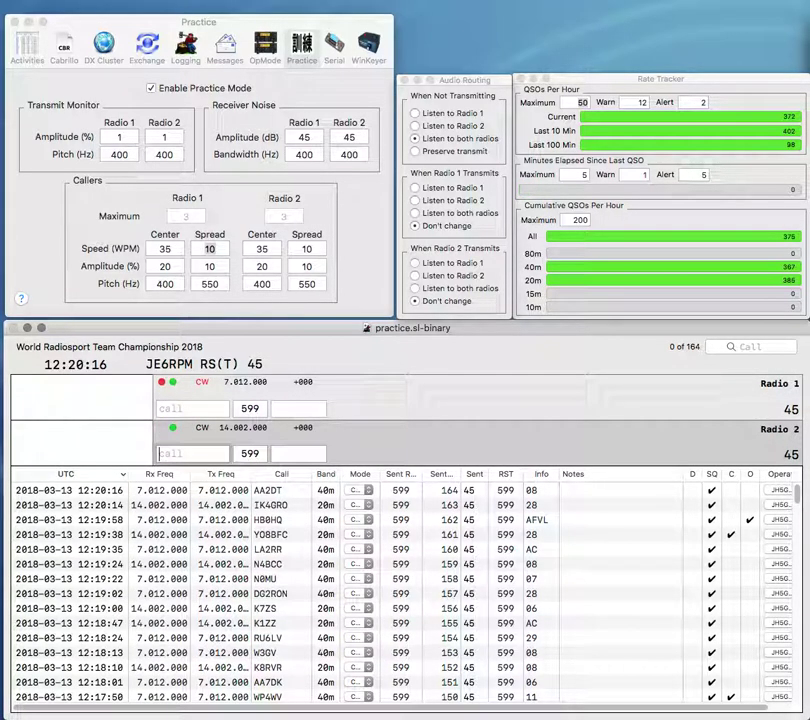
{"action": "type", "text": "9A3"}
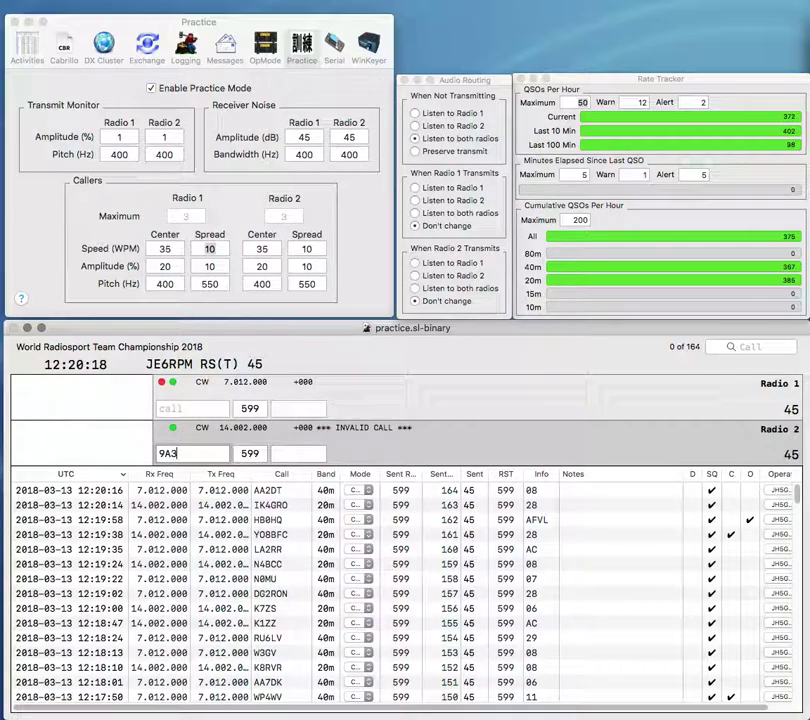
{"action": "type", "text": "CJW"}
{"action": "key", "text": "Return"}
Step: Enter the call T70HQ on Radio 1
{"action": "type", "text": "0HQ"}
{"action": "key", "text": "ctrl+a"}
{"action": "type", "text": "T7"}
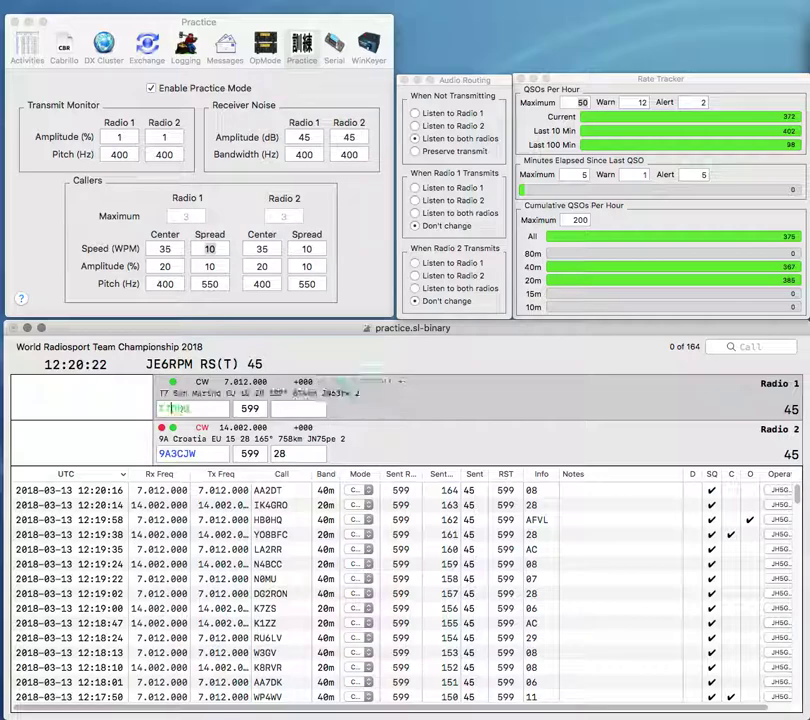
{"action": "key", "text": "Delete"}
{"action": "type", "text": "9"}
{"action": "key", "text": "BackSpace"}
{"action": "type", "text": "0"}
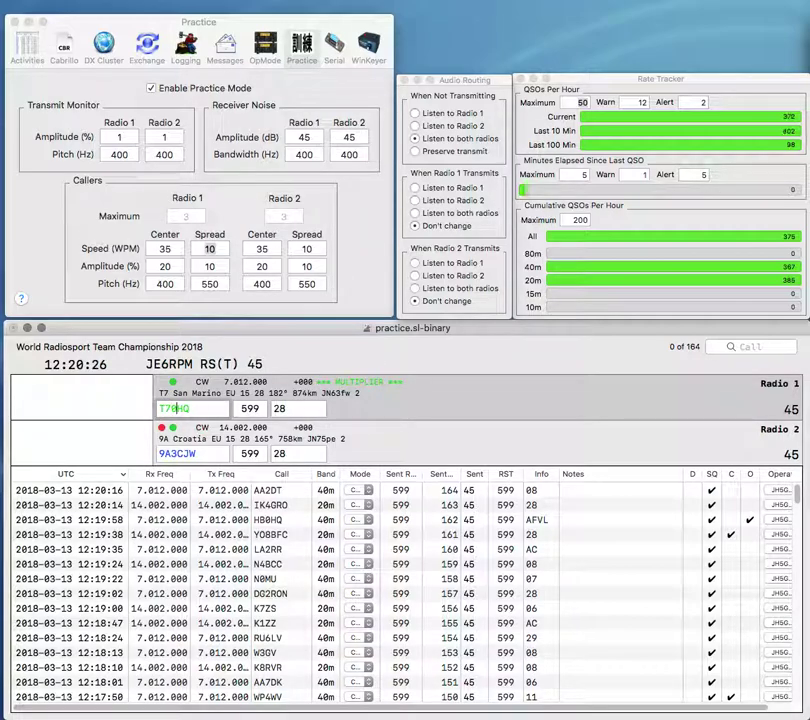
{"action": "key", "text": "grave"}
{"action": "key", "text": "Return"}
{"action": "key", "text": "grave"}
{"action": "key", "text": "Return"}
{"action": "key", "text": "grave"}
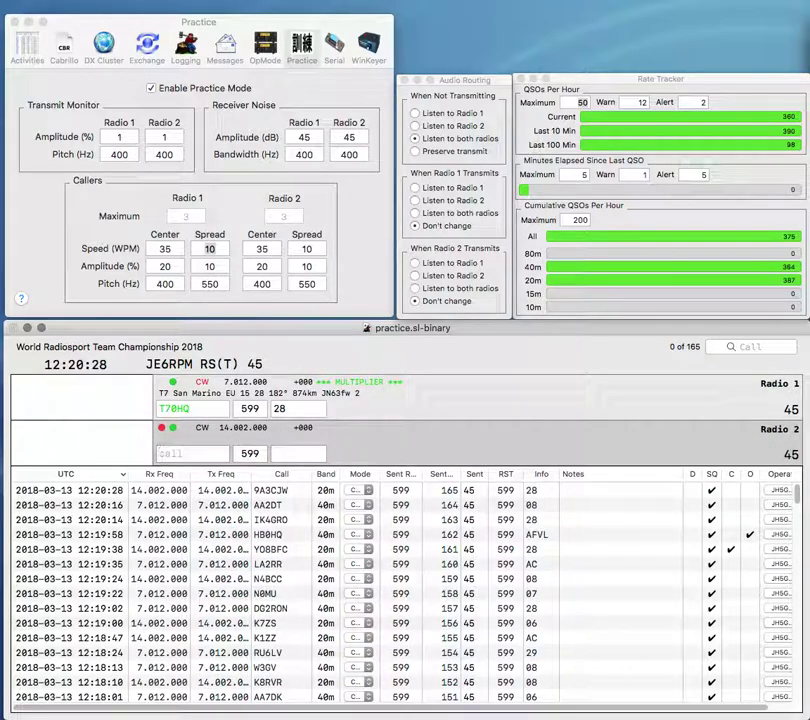
{"action": "key", "text": "Return"}
{"action": "key", "text": "grave"}
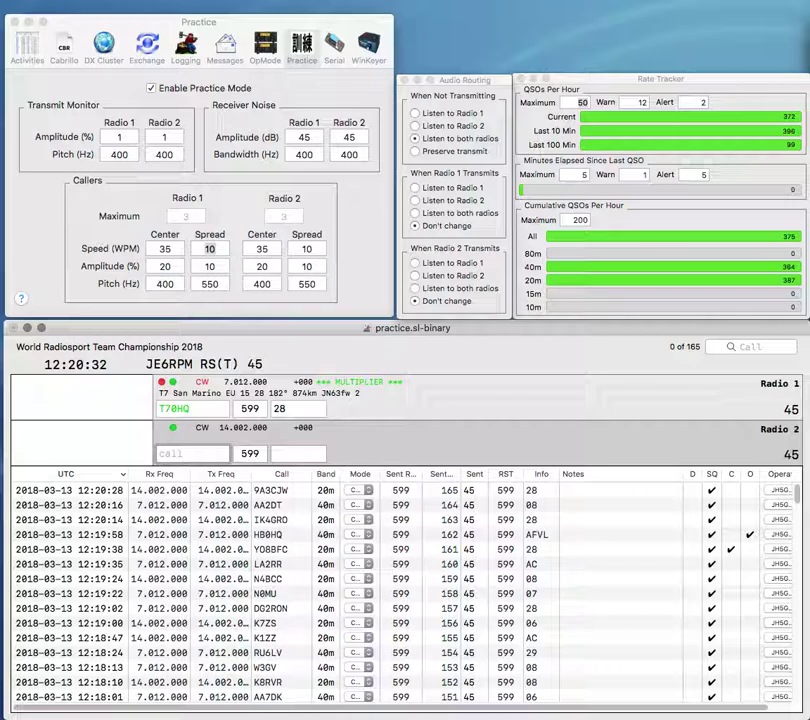
Step: Send the partial call T on Radio 2 and log T70HQ on Radio 1 with exchange ARRSM
{"action": "type", "text": "T"}
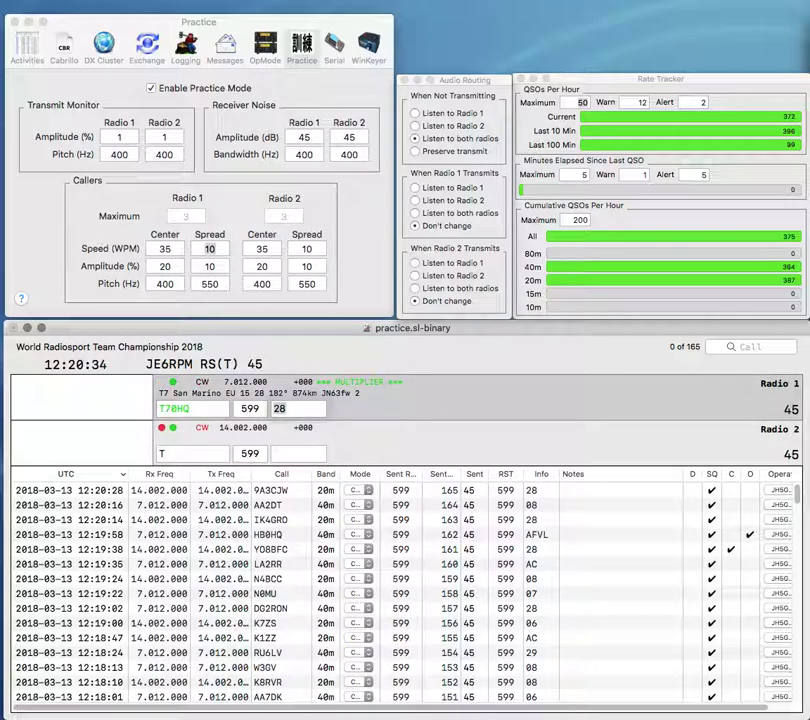
{"action": "type", "text": "ARR"}
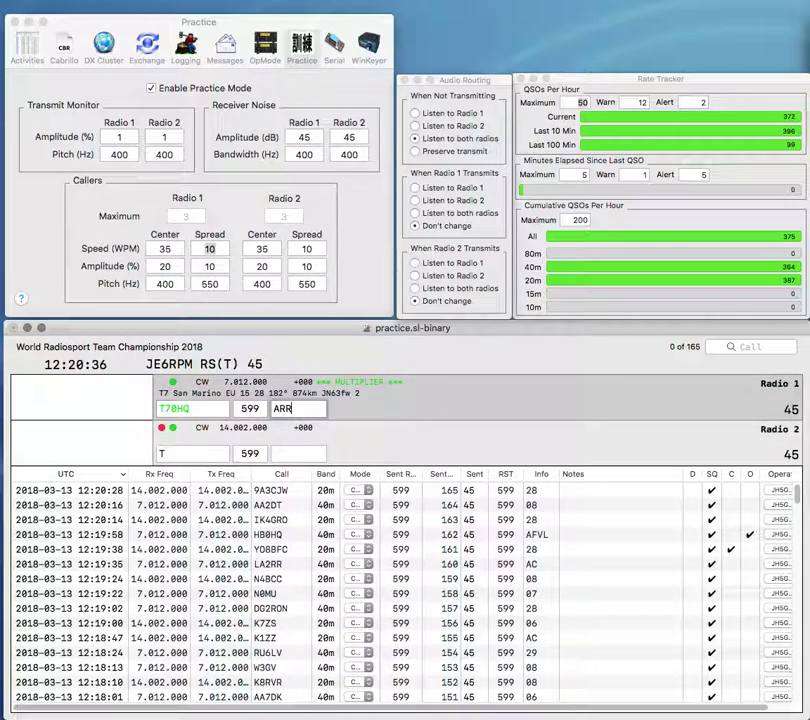
{"action": "type", "text": "SM"}
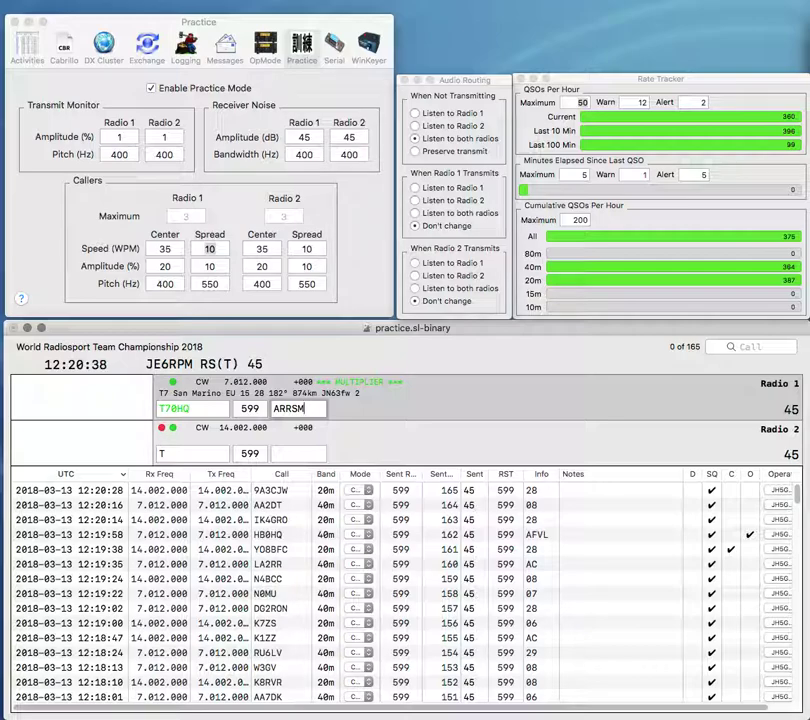
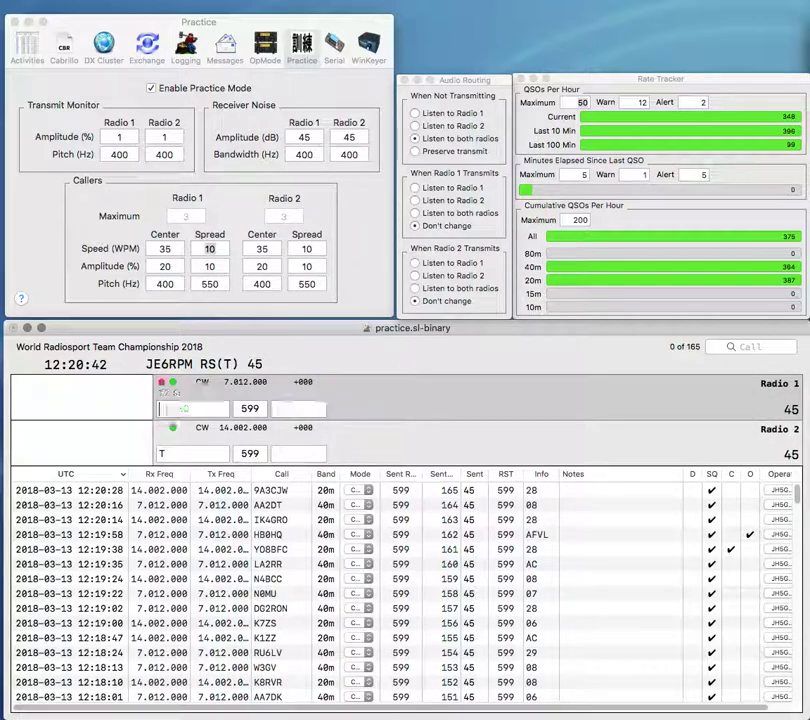
{"action": "key", "text": "Return"}
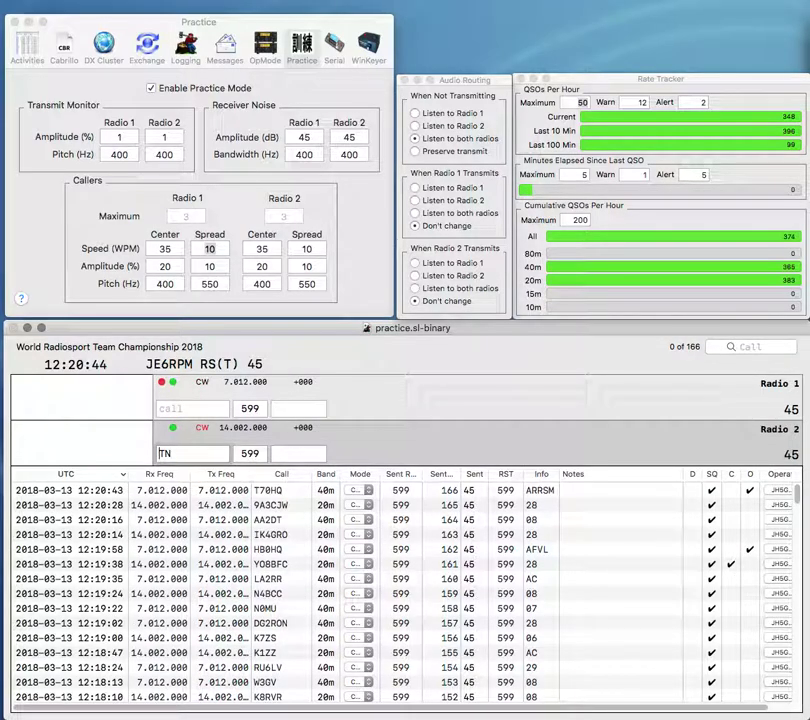
Step: Send the partial call TN on Radio 2 and the partial call RZ on Radio 1
{"action": "key", "text": "Return"}
{"action": "type", "text": "RZ"}
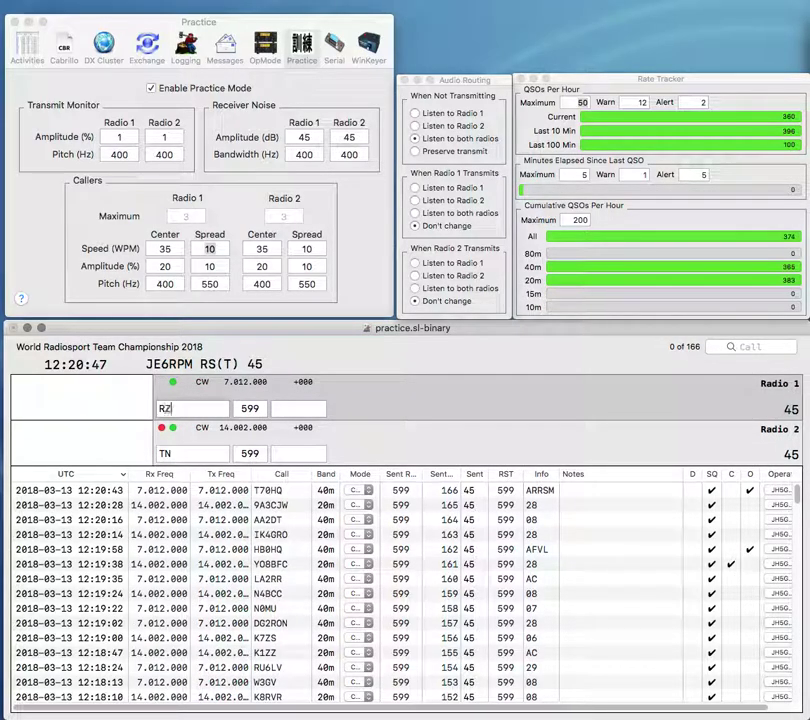
{"action": "key", "text": "Return"}
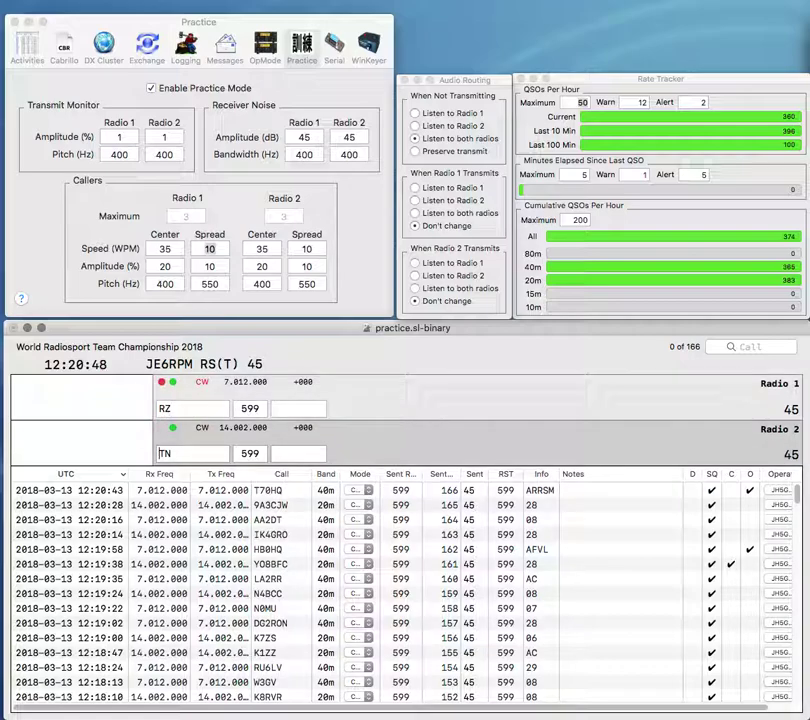
Step: Extend the partial call on Radio 2 to DTN and send it
{"action": "type", "text": "0"}
{"action": "key", "text": "BackSpace"}
{"action": "type", "text": "D"}
{"action": "key", "text": "Return"}
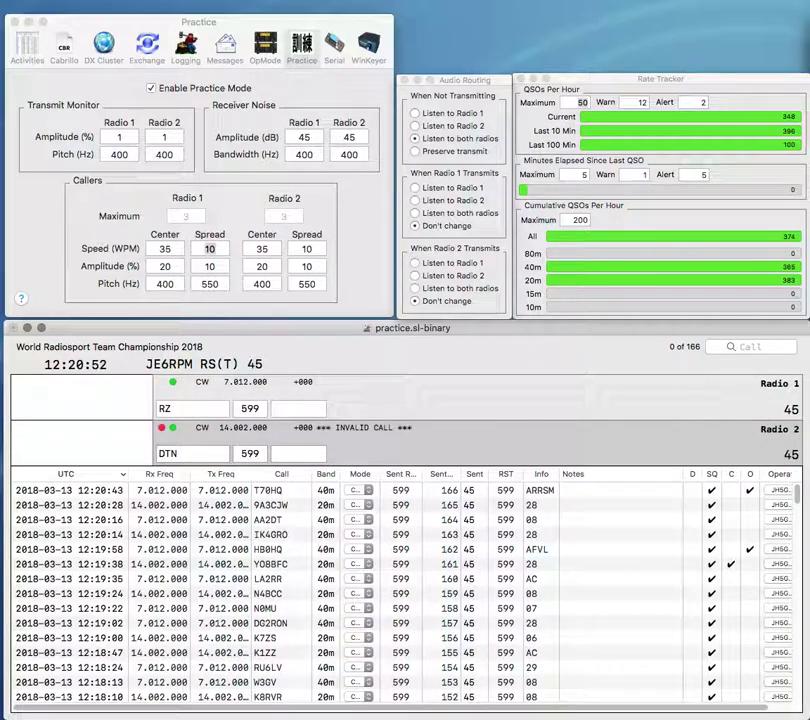
Step: Correct and complete the call on Radio 2 as DP0GVN and send it
{"action": "type", "text": "P6"}
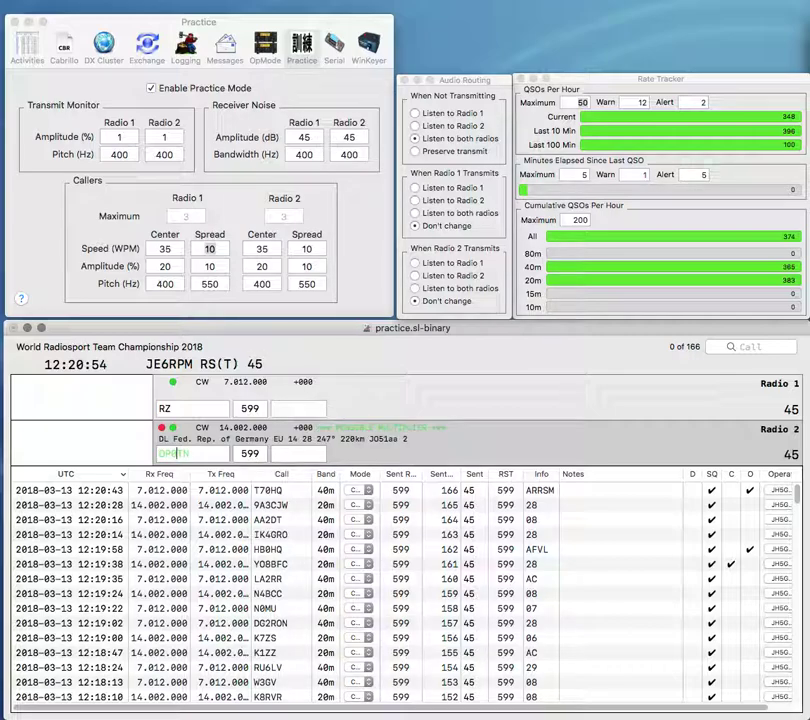
{"action": "key", "text": "Right"}
{"action": "key", "text": "BackSpace"}
{"action": "type", "text": "V"}
{"action": "key", "text": "Return"}
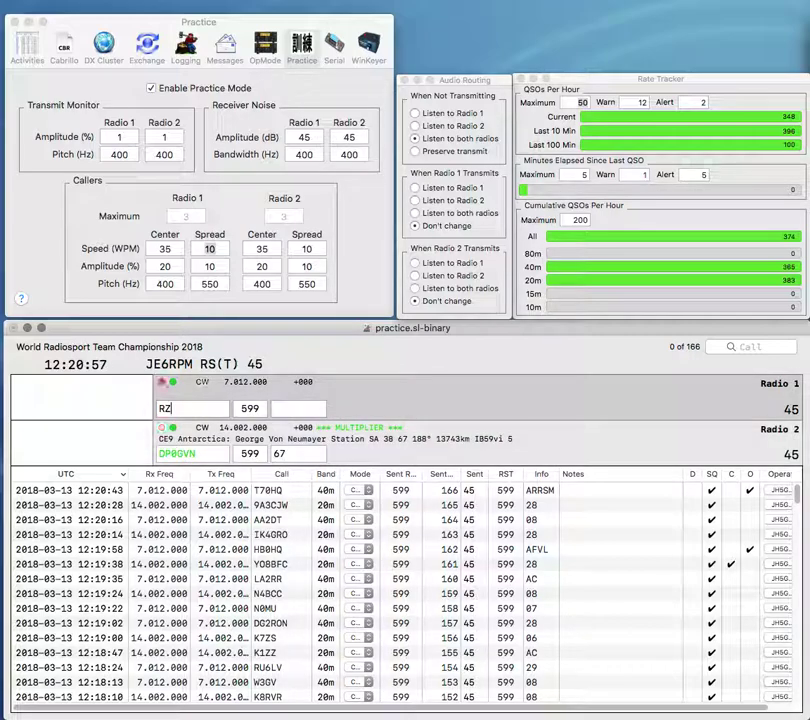
{"action": "key", "text": "Left"}
{"action": "key", "text": "Left"}
{"action": "type", "text": "3EM"}
{"action": "key", "text": "Tab"}
{"action": "key", "text": "Return"}
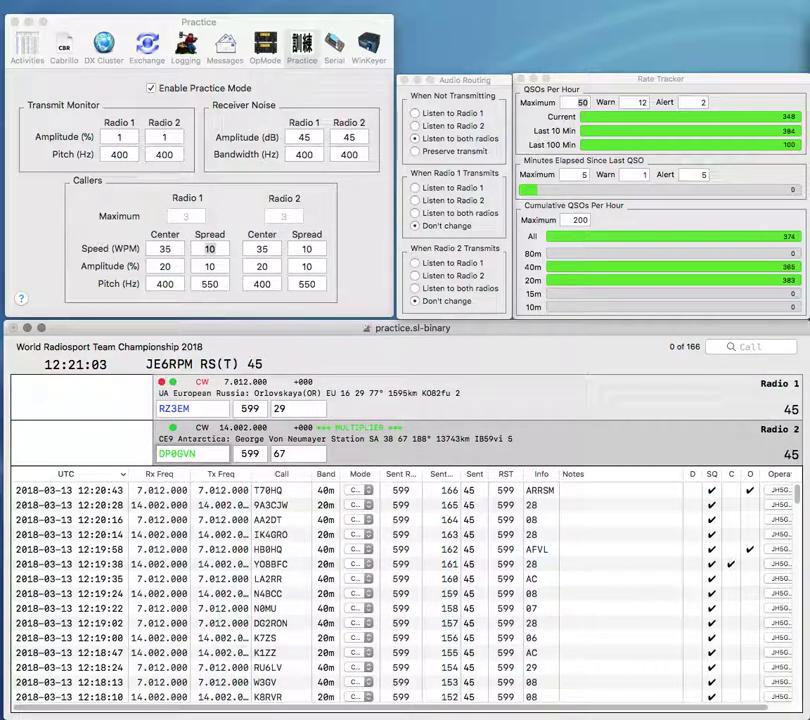
{"action": "key", "text": "Return"}
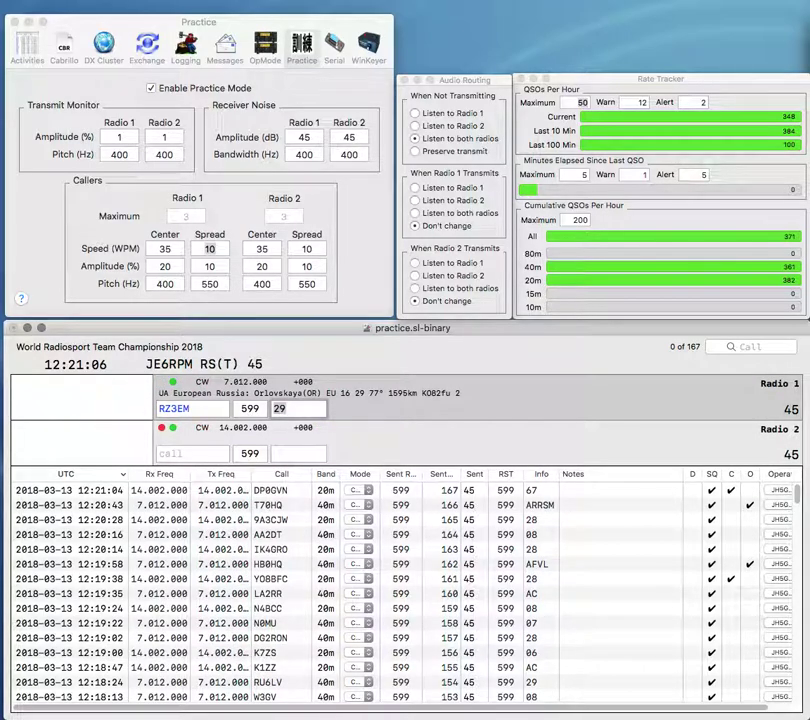
{"action": "key", "text": "Return"}
Step: Send the call JF9PPN on Radio 2 and the partial call Z on Radio 1
{"action": "type", "text": "JF9PN"}
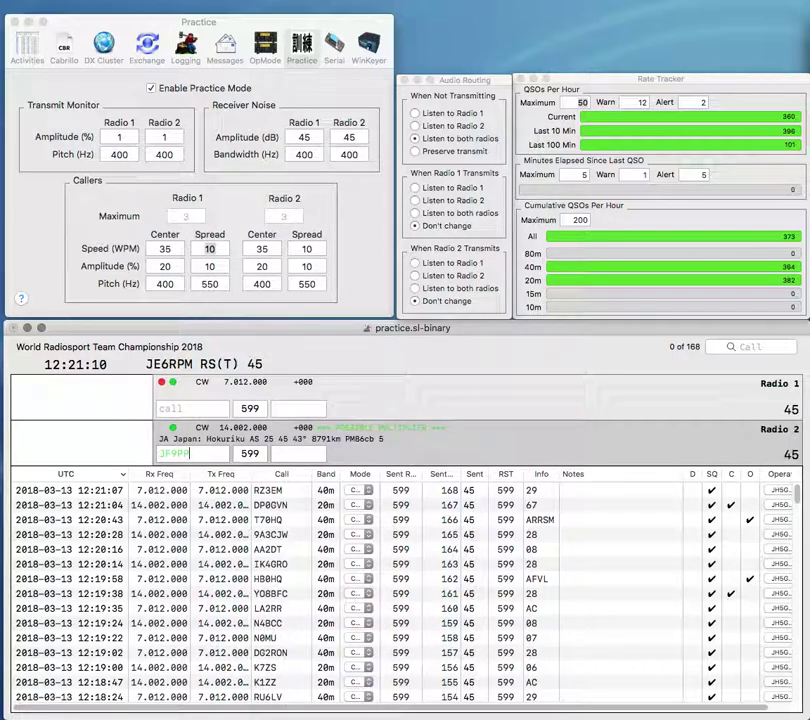
{"action": "key", "text": "Return"}
{"action": "type", "text": "Z"}
Step: Correct the call on Radio 2 to JF9PPM and send it
{"action": "key", "text": "Down"}
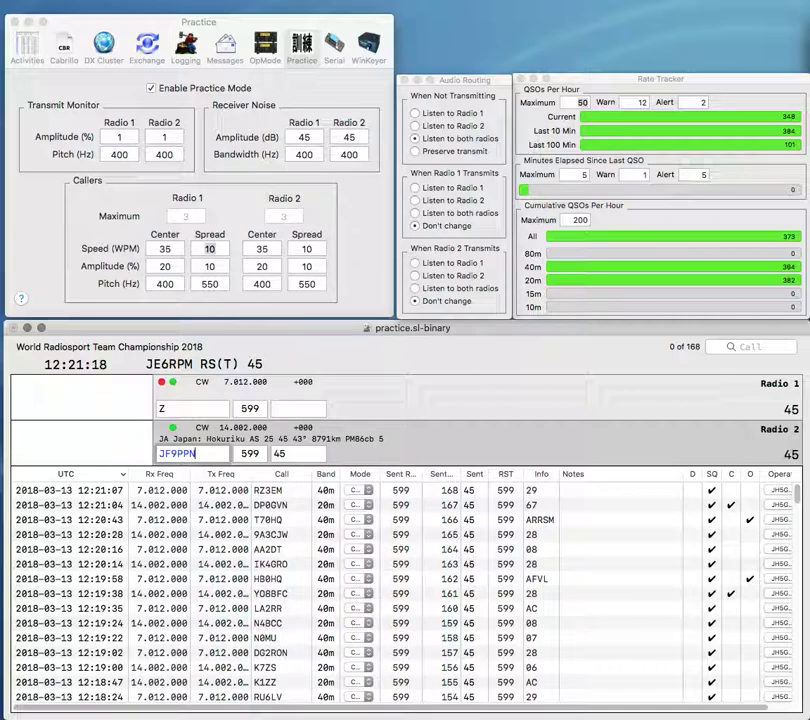
{"action": "type", "text": "M"}
{"action": "key", "text": "Return"}
{"action": "key", "text": "Up"}
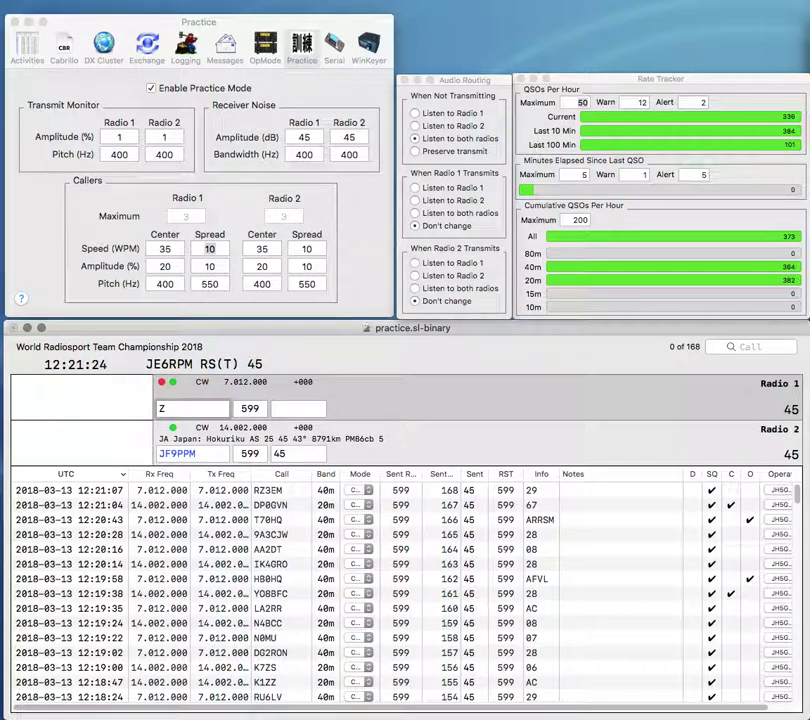
{"action": "type", "text": "7N"}
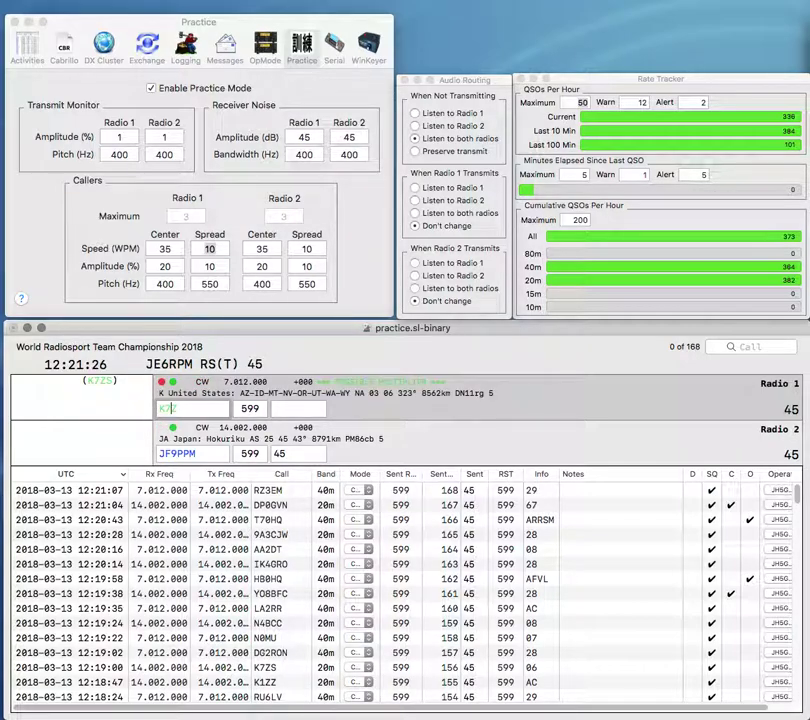
{"action": "key", "text": "Return"}
{"action": "key", "text": "Up"}
{"action": "key", "text": "Return"}
{"action": "key", "text": "Down"}
{"action": "key", "text": "Up"}
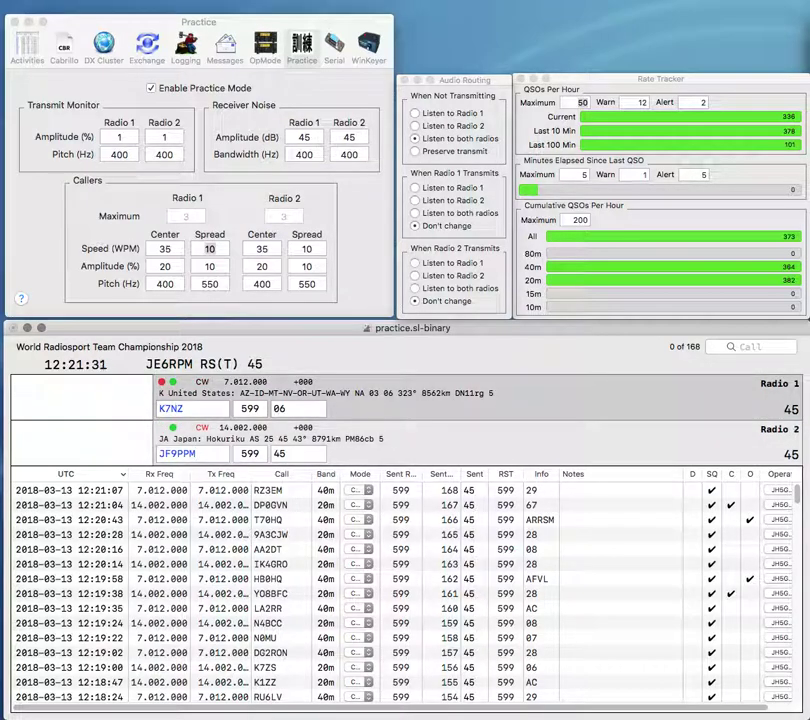
{"action": "key", "text": "Return"}
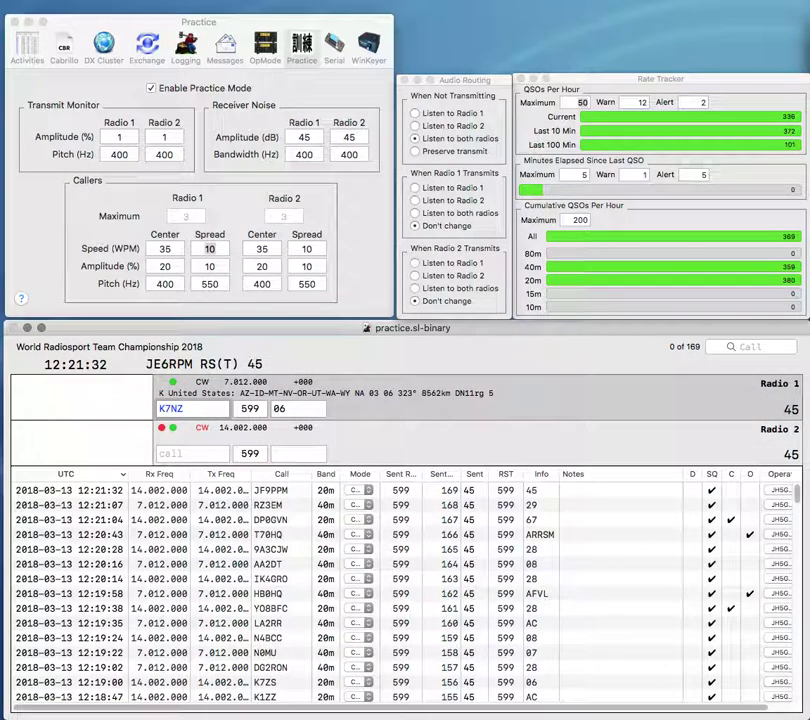
{"action": "type", "text": "8"}
{"action": "key", "text": "Return"}
{"action": "type", "text": "VP"}
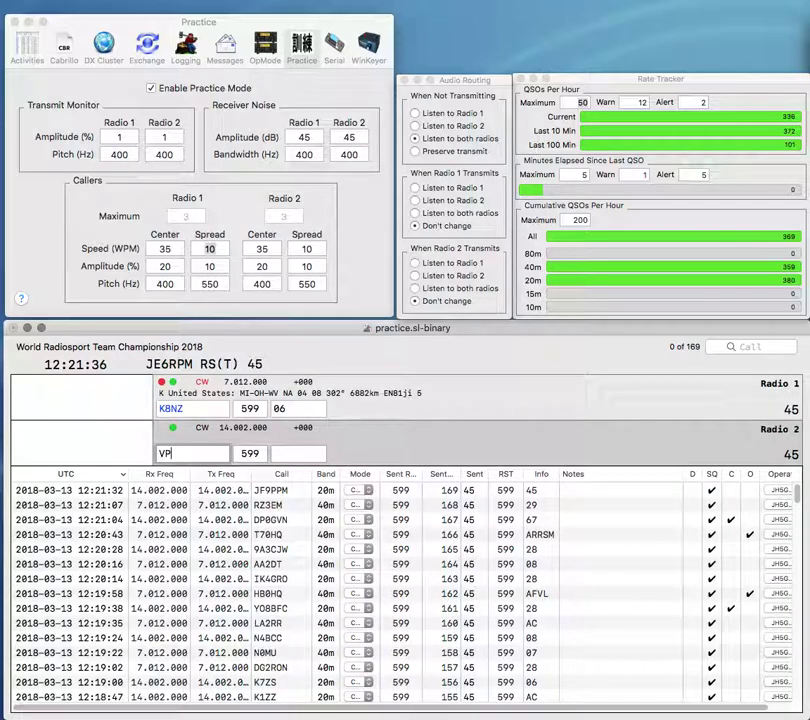
{"action": "key", "text": "BackSpace"}
{"action": "type", "text": "R2H"}
{"action": "key", "text": "Return"}
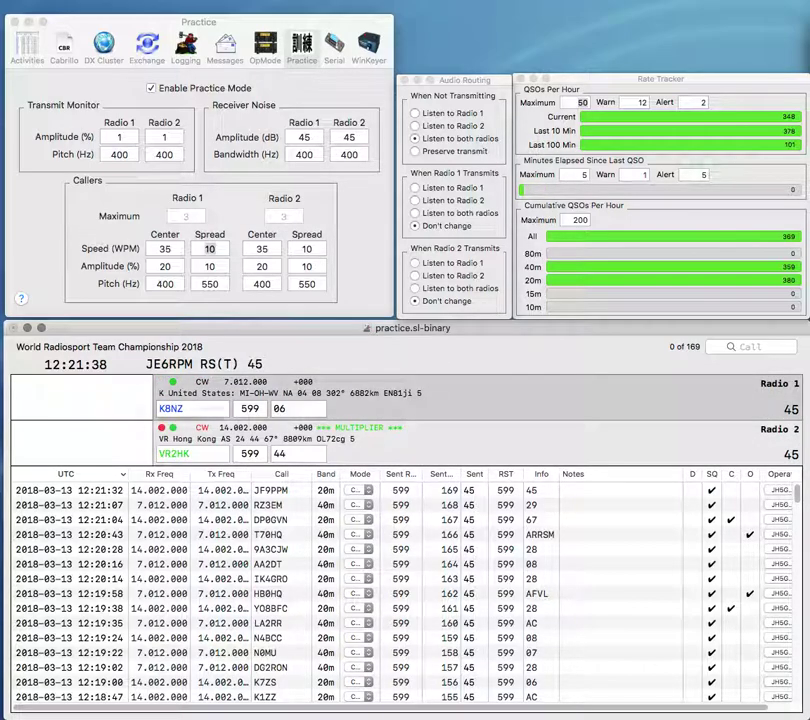
Step: Log K8NZ on Radio 1 with exchange 8
{"action": "key", "text": "Return"}
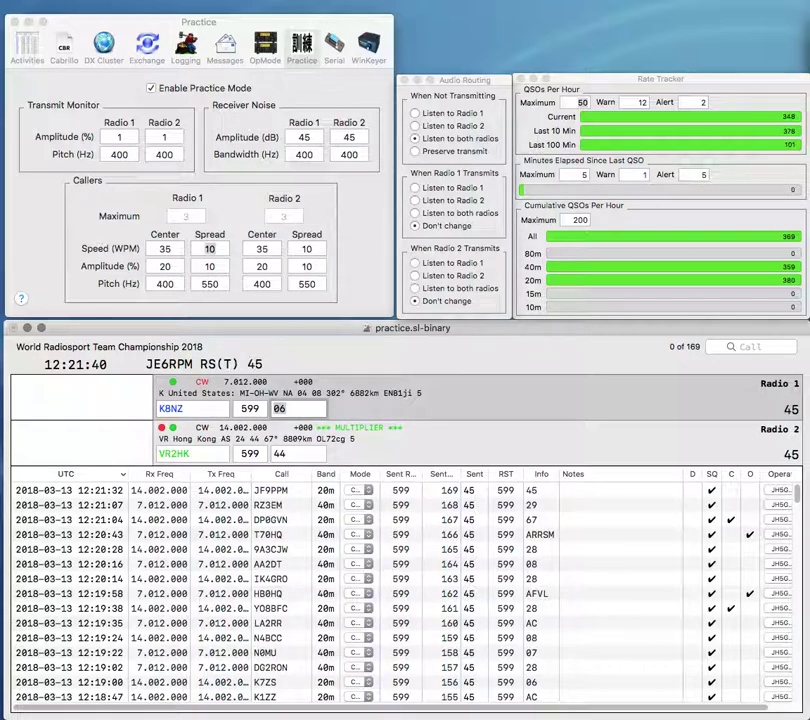
{"action": "type", "text": "8"}
{"action": "key", "text": "Return"}
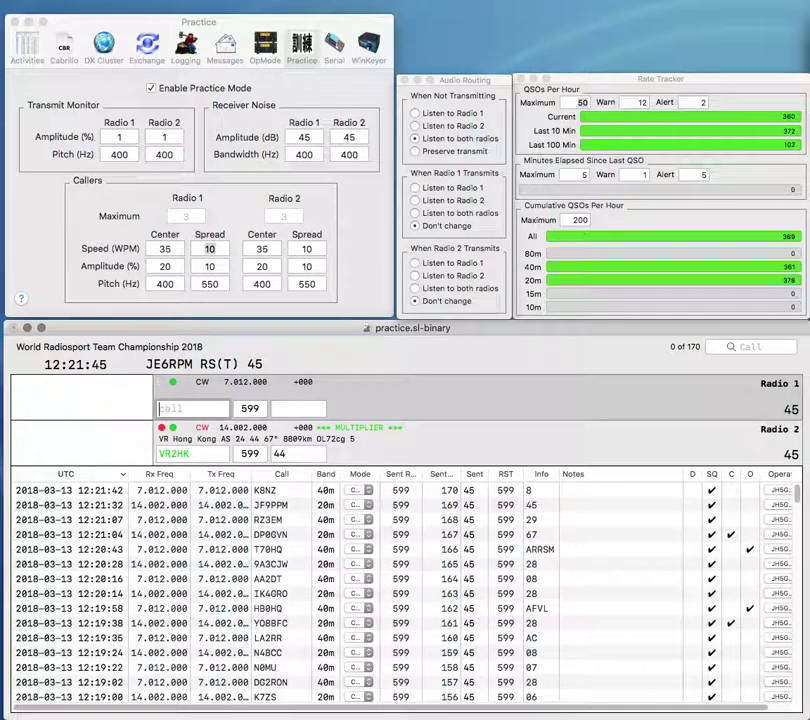
Step: Enter the call WQ3U on Radio 1 and send it
{"action": "type", "text": "WQ3"}
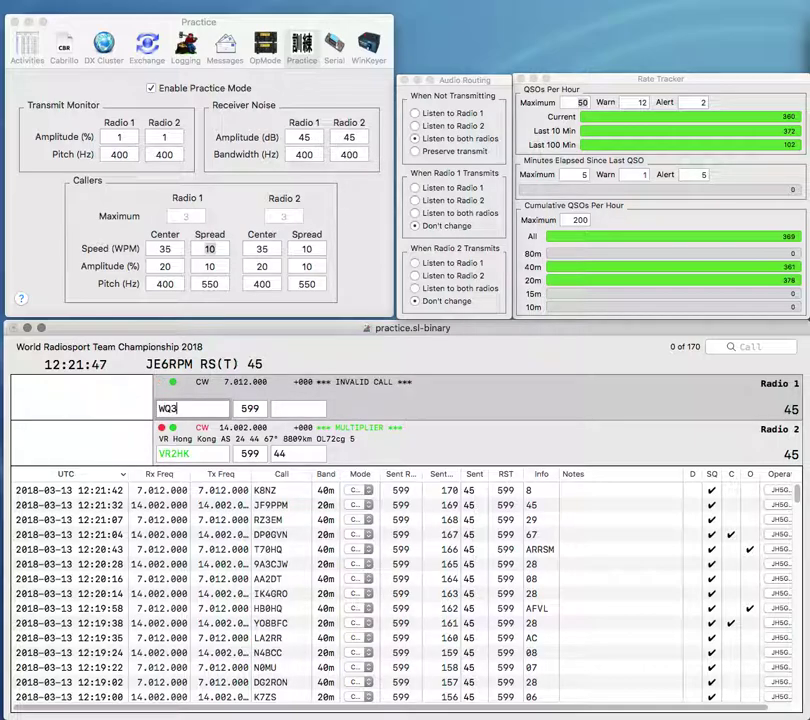
{"action": "type", "text": "U"}
{"action": "key", "text": "Tab"}
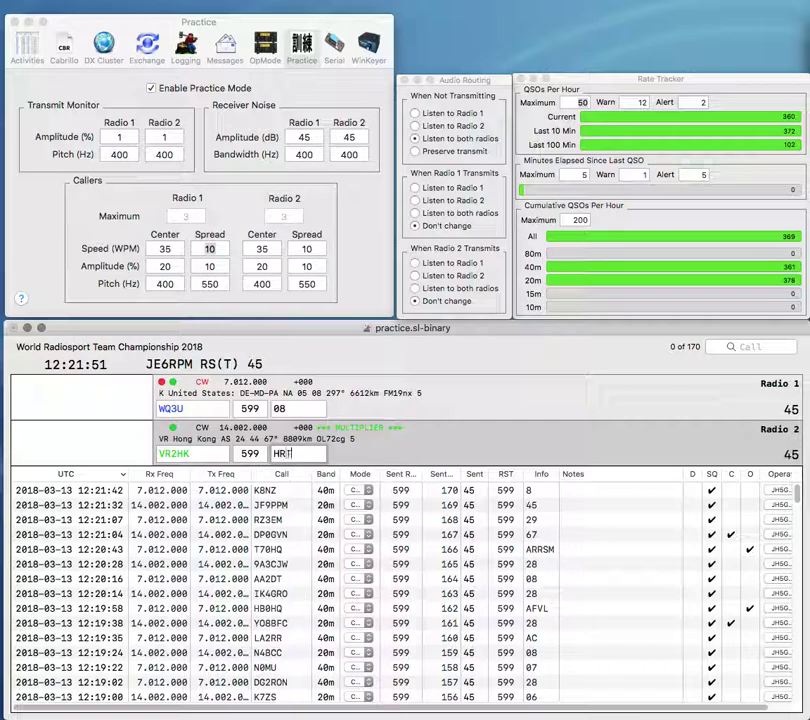
Step: Log VR2HK on Radio 2 with exchange HRTS, and log WQ3U on Radio 1 with exchange 08
{"action": "key", "text": "Return"}
{"action": "type", "text": "8"}
{"action": "key", "text": "BackSpace"}
{"action": "key", "text": "Tab"}
{"action": "key", "text": "Return"}
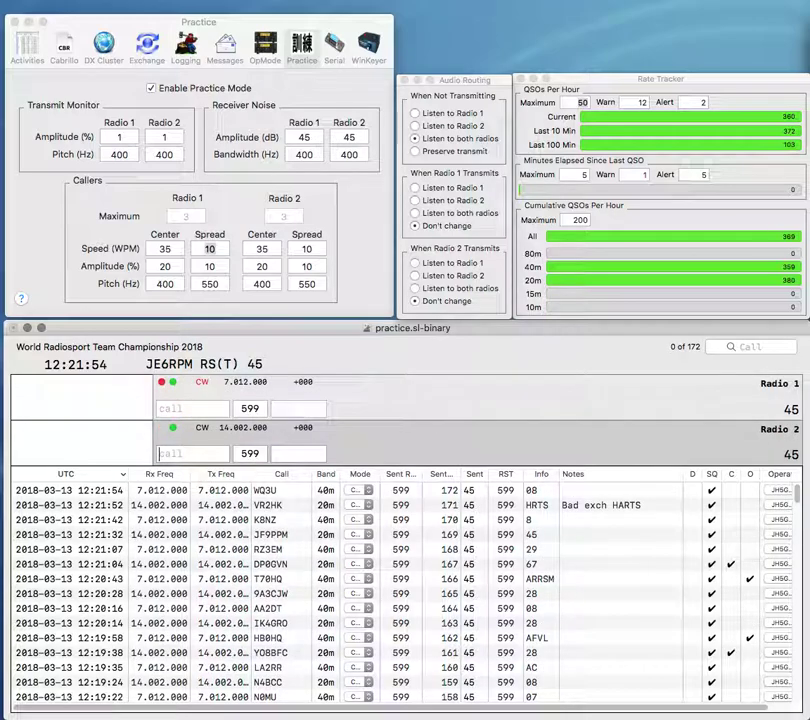
{"action": "type", "text": "VU2XO"}
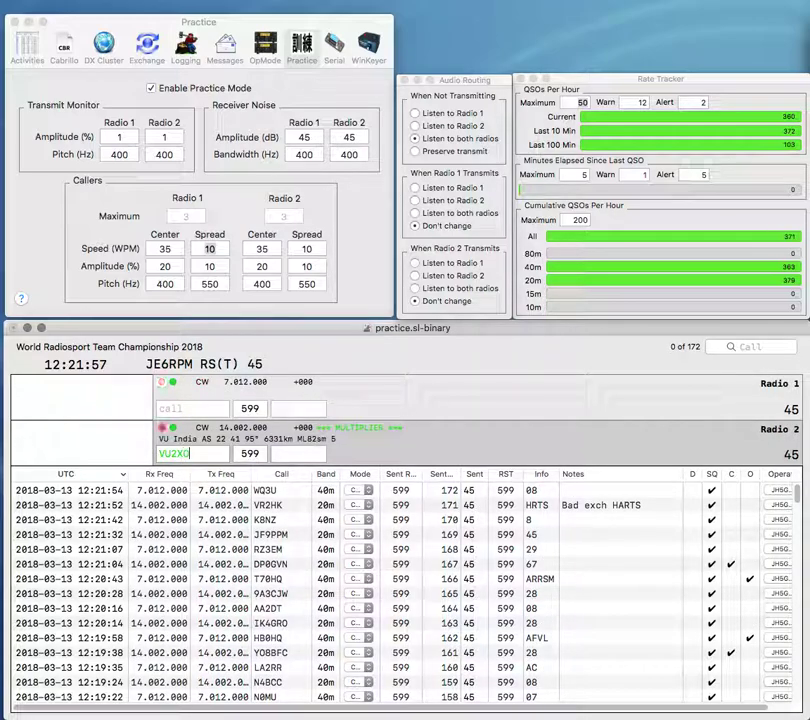
{"action": "key", "text": "Return"}
{"action": "type", "text": "IBP"}
{"action": "key", "text": "Return"}
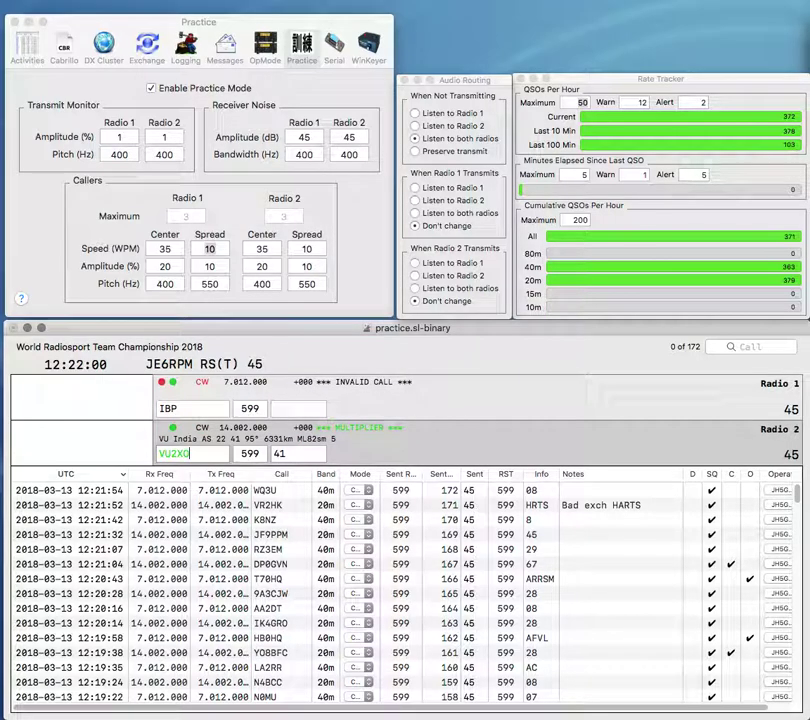
{"action": "key", "text": "Tab"}
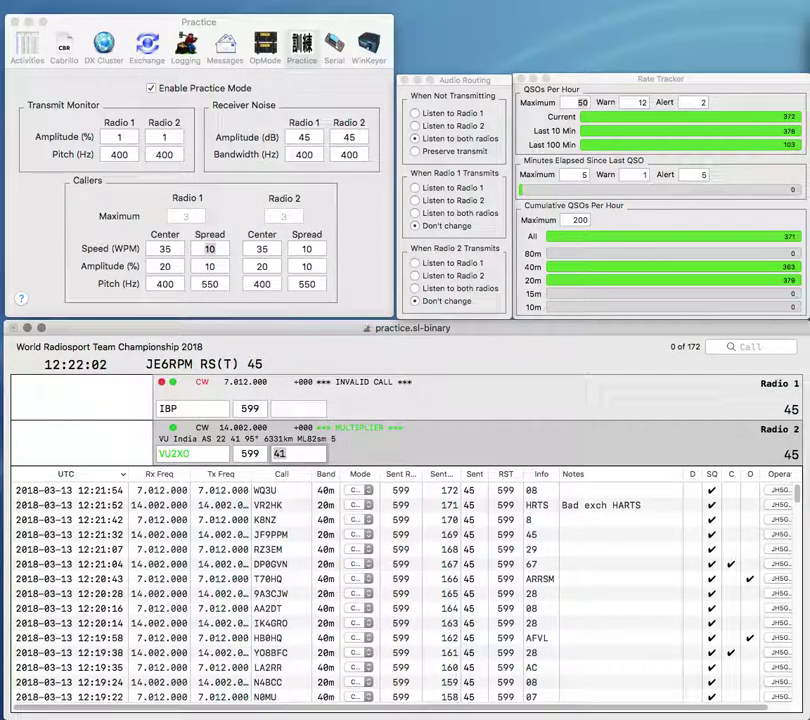
{"action": "key", "text": "Return"}
{"action": "type", "text": "IK4"}
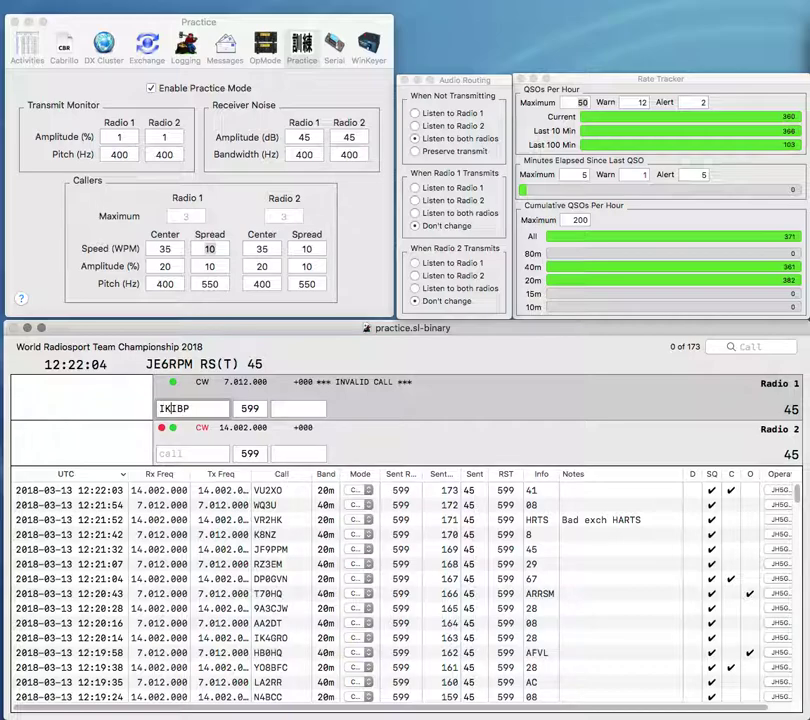
{"action": "type", "text": "I"}
{"action": "key", "text": "Return"}
{"action": "type", "text": "SK9HQ"}
{"action": "key", "text": "Tab"}
{"action": "key", "text": "Return"}
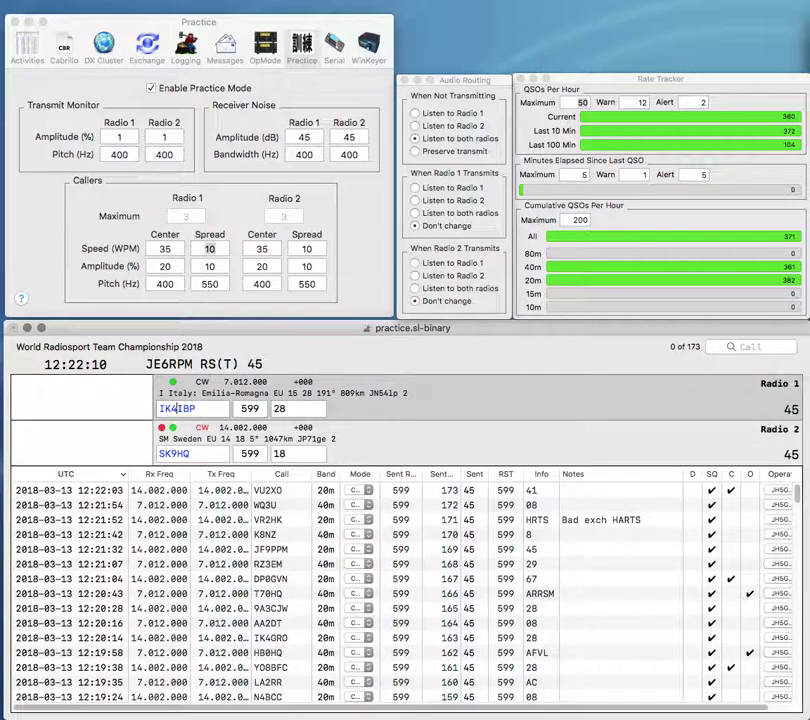
{"action": "key", "text": "Left"}
{"action": "key", "text": "BackSpace"}
{"action": "type", "text": "D"}
{"action": "key", "text": "Return"}
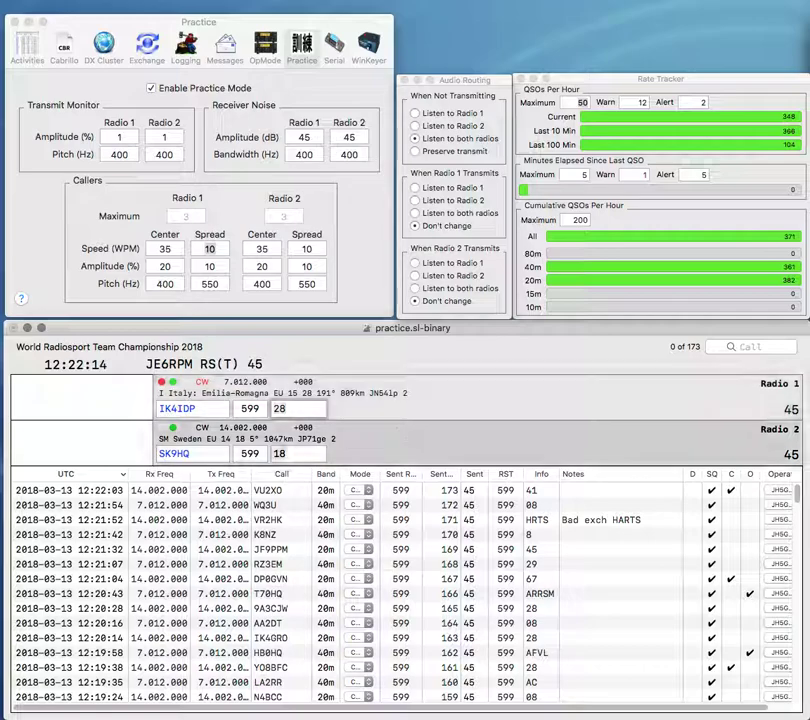
{"action": "type", "text": "SSA"}
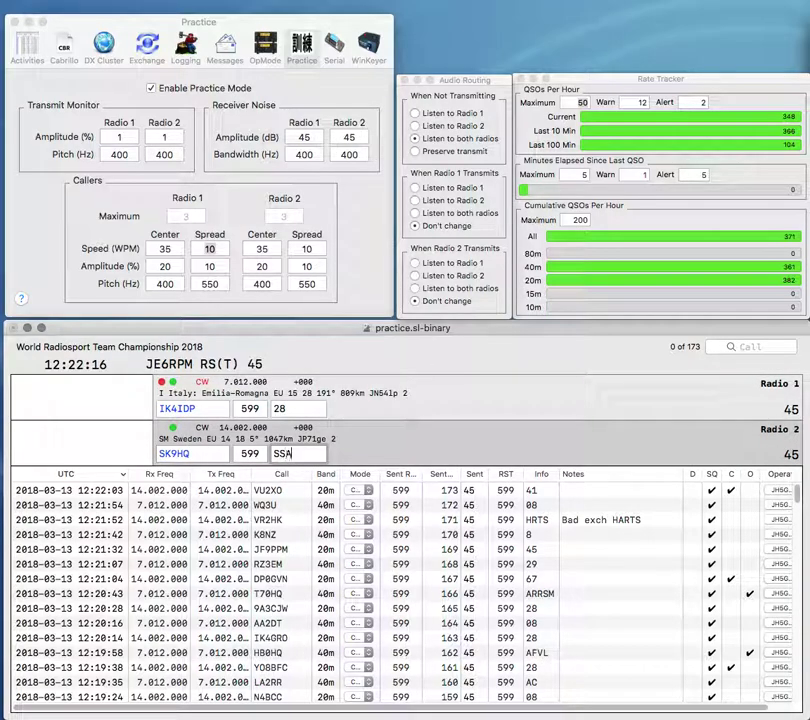
{"action": "key", "text": "Return"}
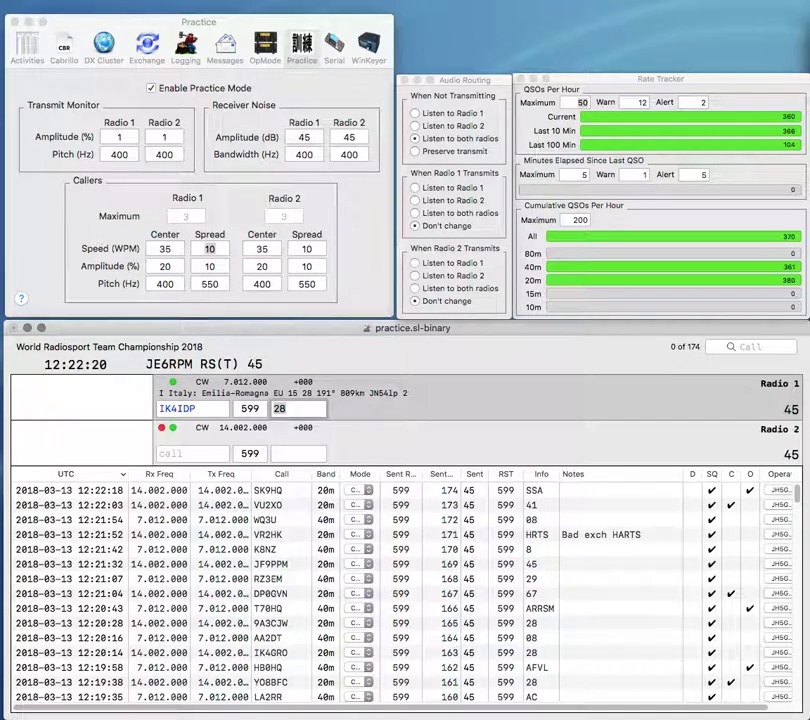
{"action": "key", "text": "Return"}
Step: Enter and send the call ZF2CA on Radio 2 and the call CU2CR on Radio 1
{"action": "type", "text": "2CA"}
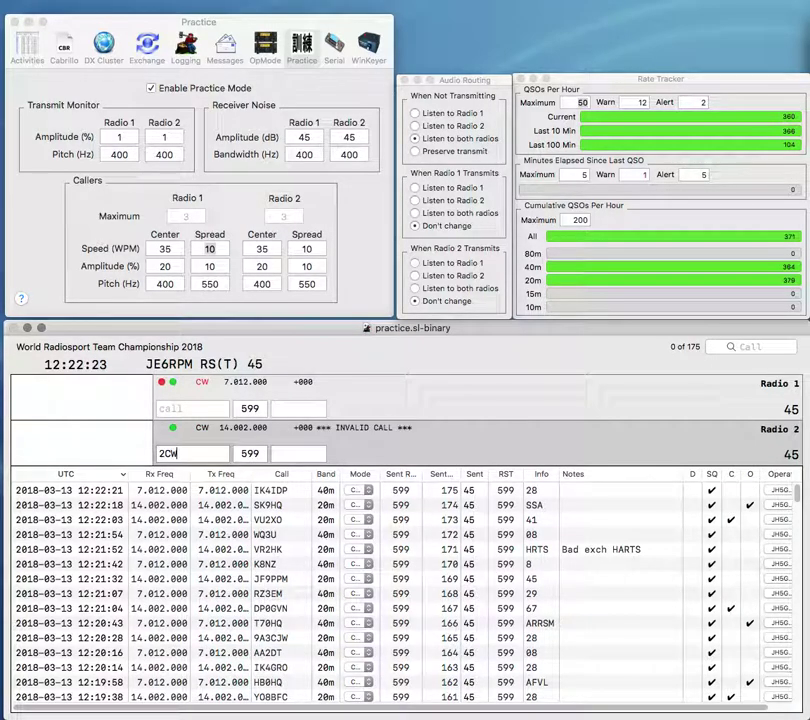
{"action": "type", "text": "C"}
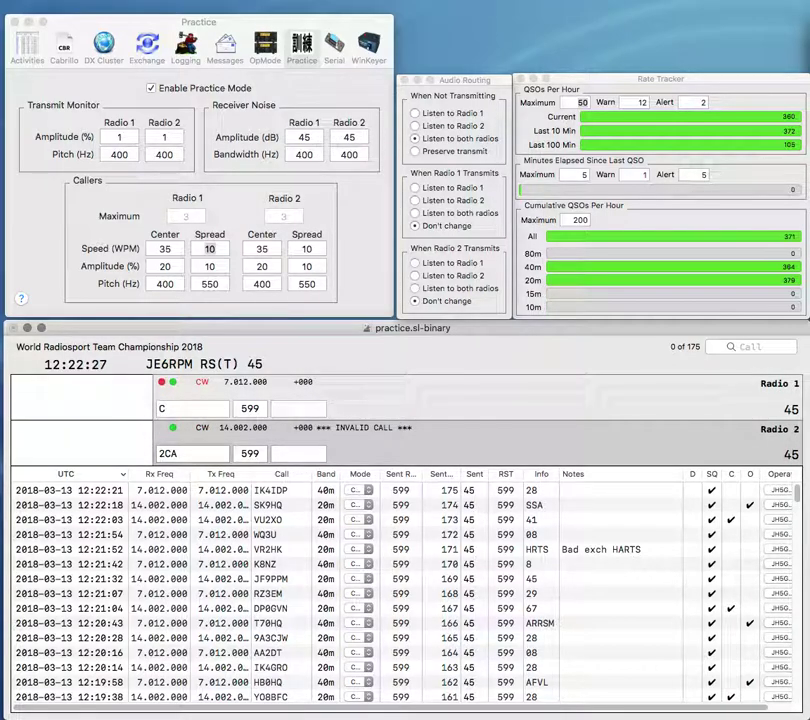
{"action": "type", "text": "ZF"}
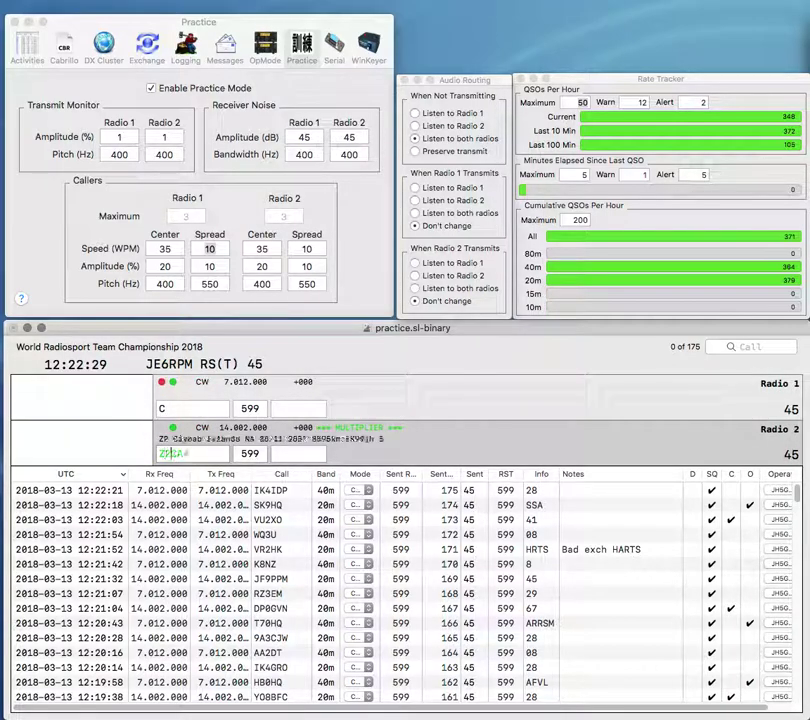
{"action": "key", "text": "Return"}
{"action": "type", "text": "U2"}
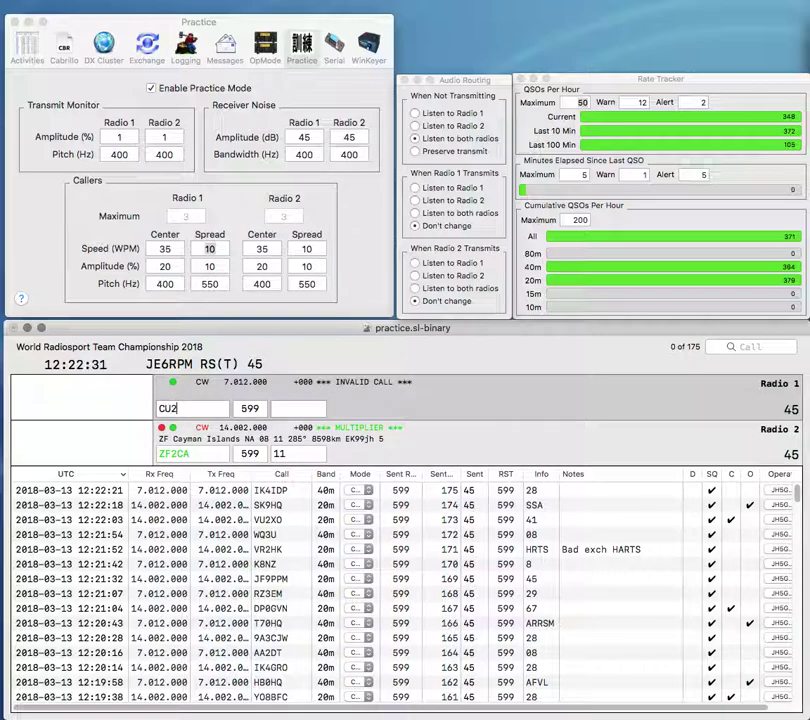
{"action": "type", "text": "CR"}
{"action": "key", "text": "Return"}
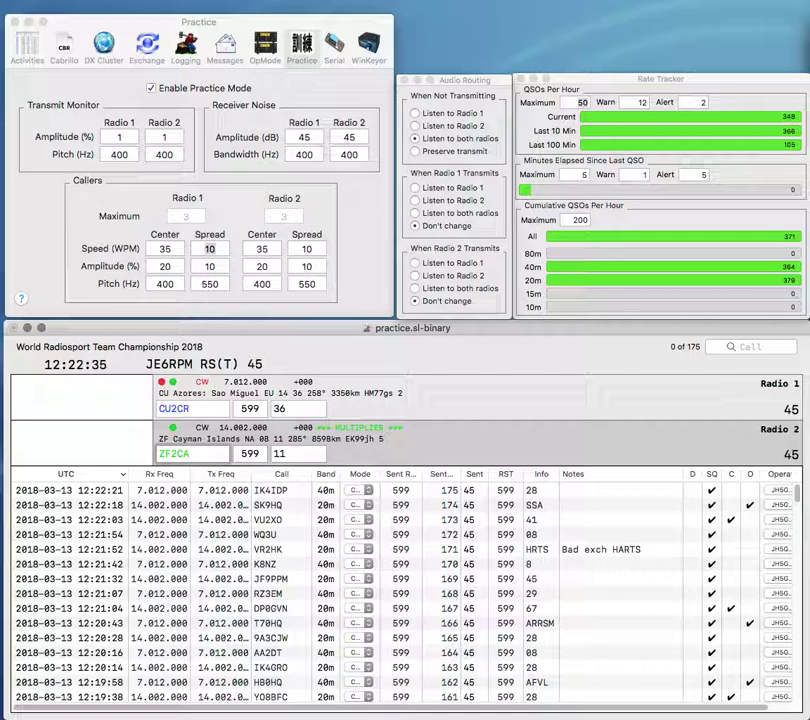
{"action": "key", "text": "Return"}
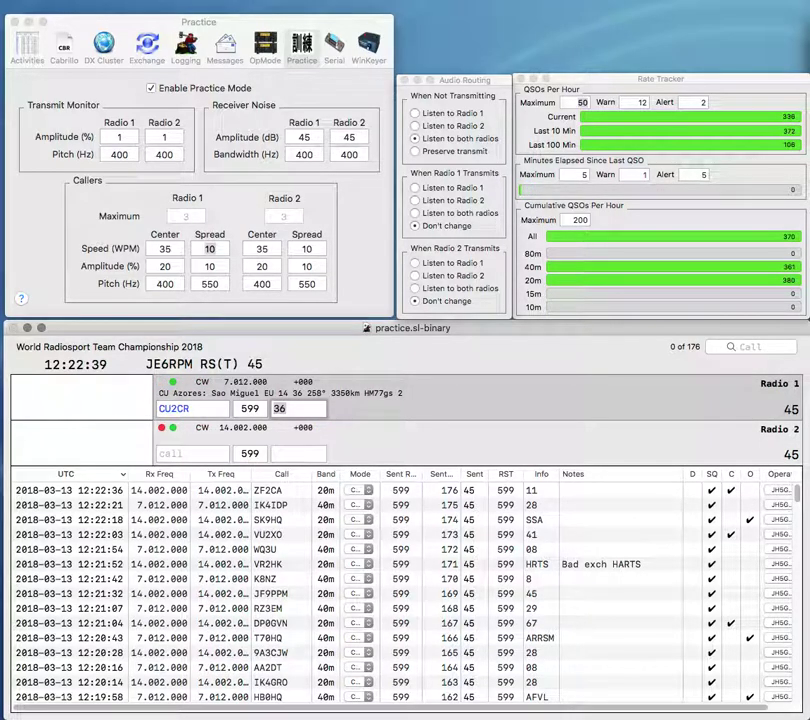
{"action": "key", "text": "Return"}
{"action": "key", "text": "Return"}
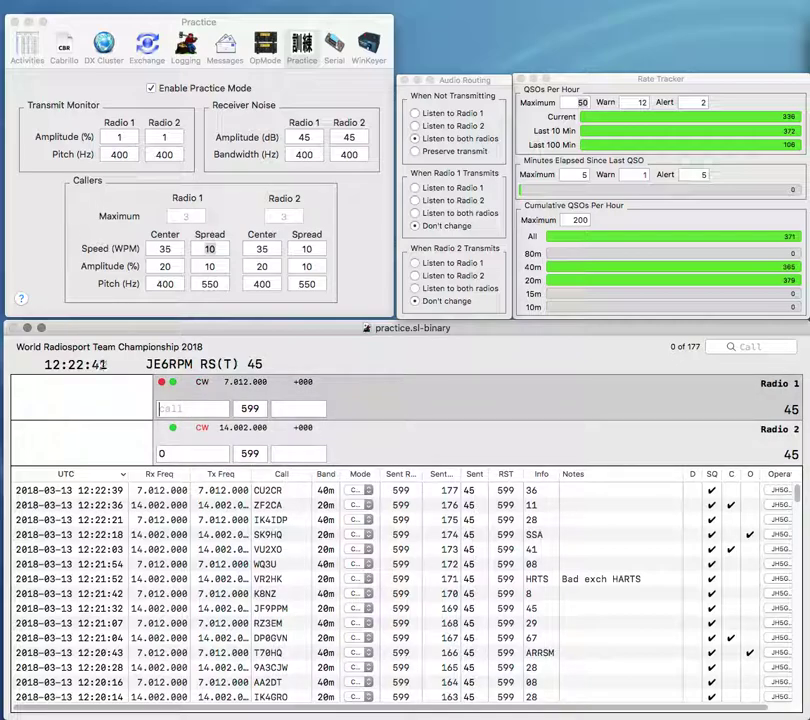
Step: Send the call ER4M on Radio 1, and complete and send the call OZ7IS/M on Radio 2
{"action": "type", "text": "ER4M"}
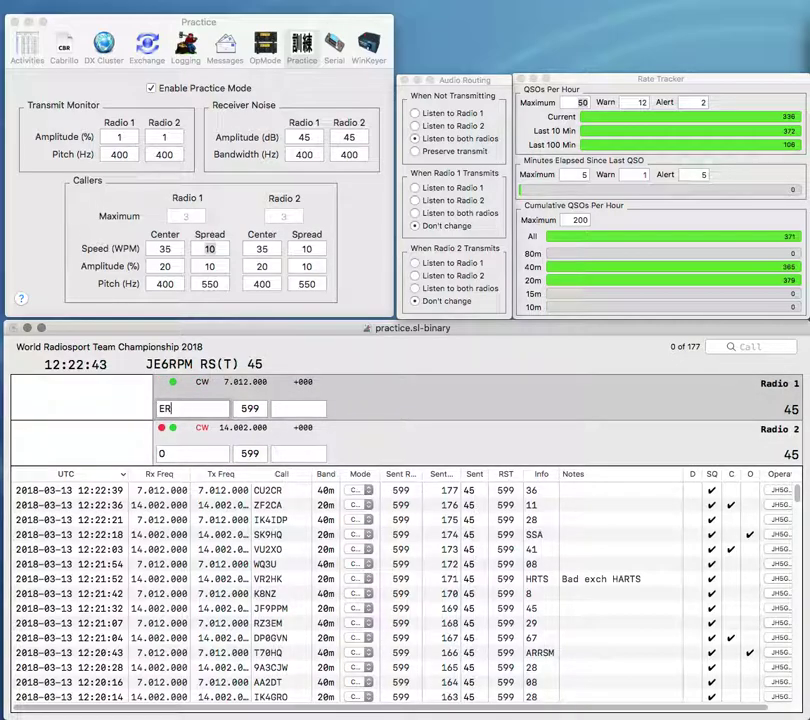
{"action": "key", "text": "Return"}
{"action": "type", "text": "Z7IS"}
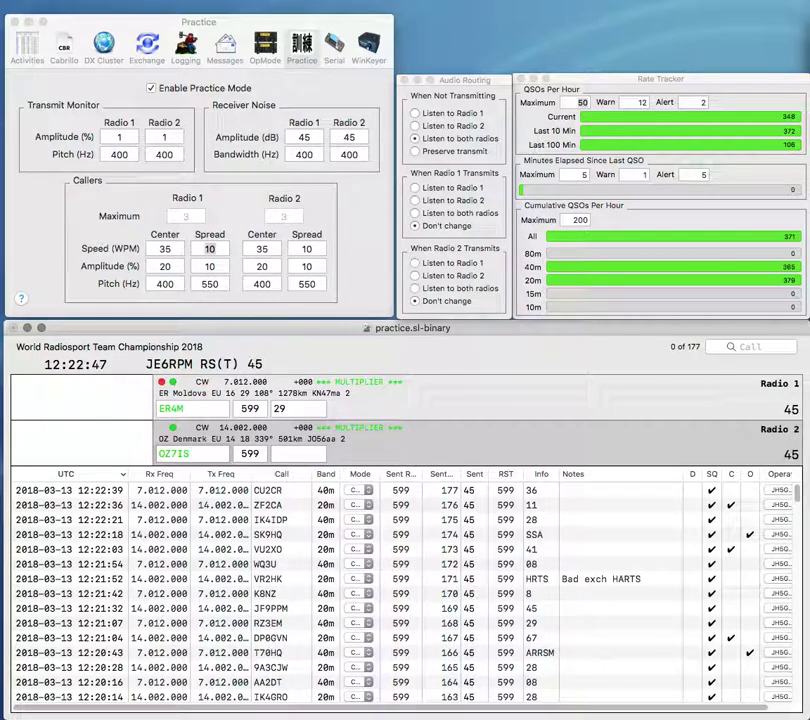
{"action": "type", "text": "/M"}
{"action": "key", "text": "Return"}
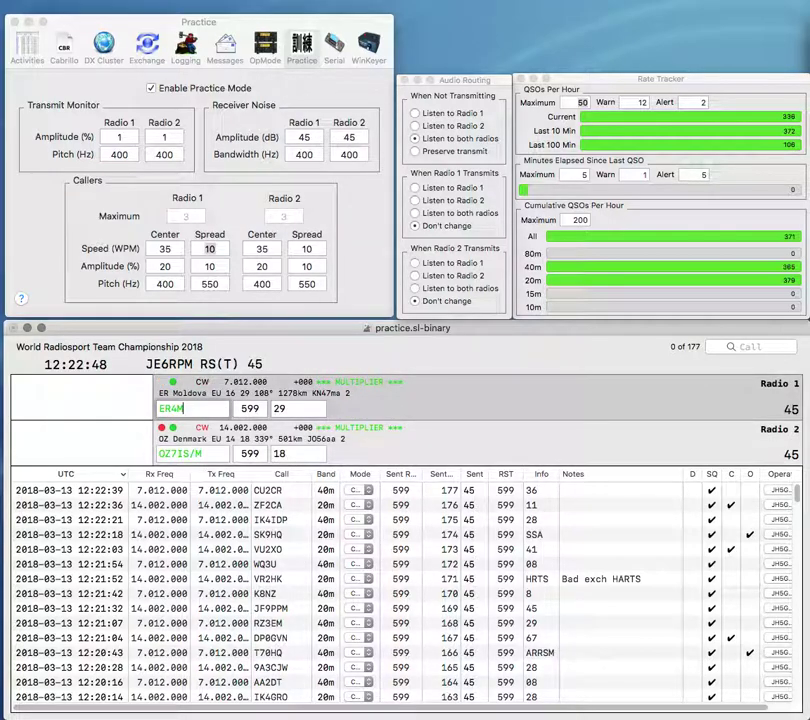
Step: Log ER4M on Radio 1 with exchange 29, and log OZ7IS/M on Radio 2 with exchange R1
{"action": "key", "text": "Return"}
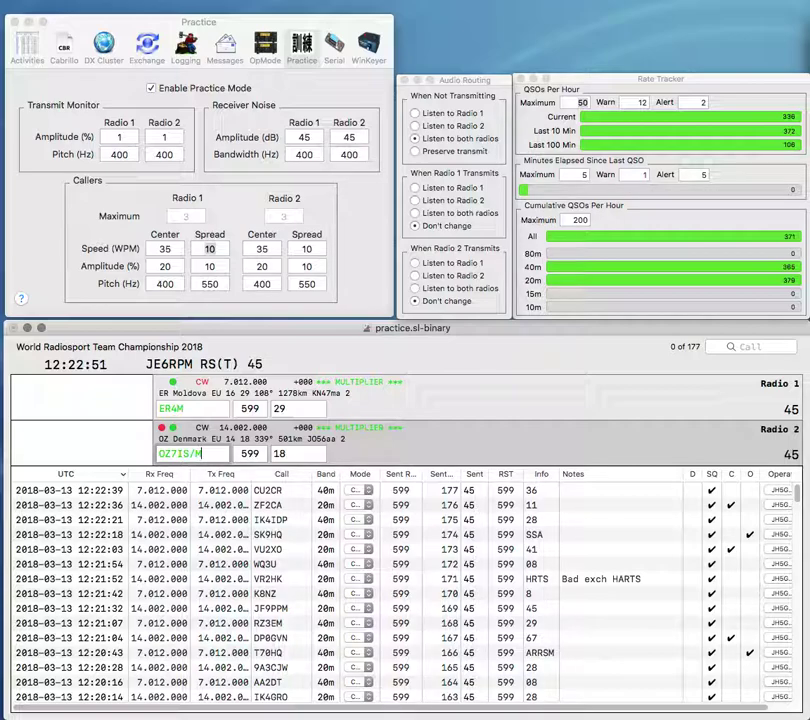
{"action": "key", "text": "Return"}
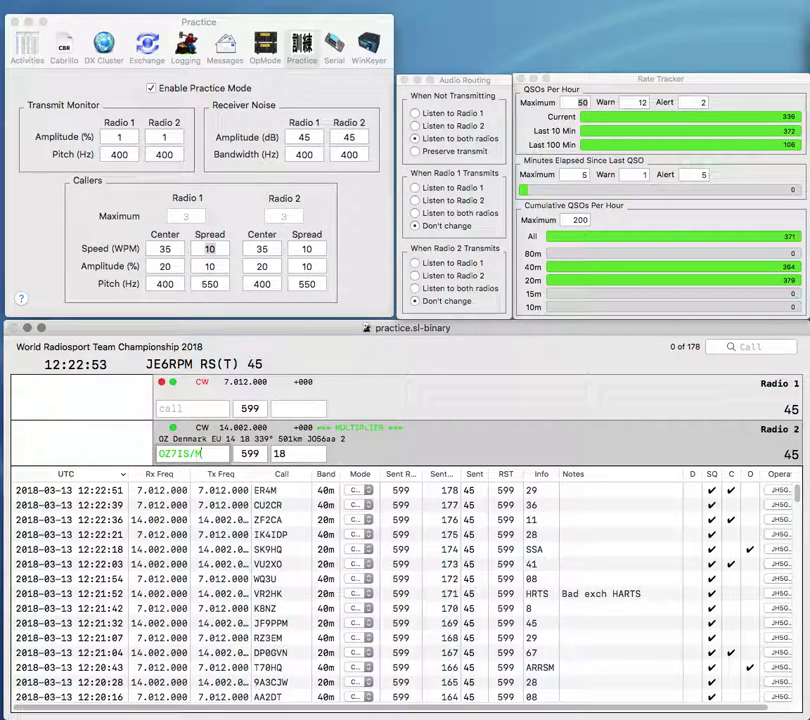
{"action": "key", "text": "Tab"}
{"action": "type", "text": "R11"}
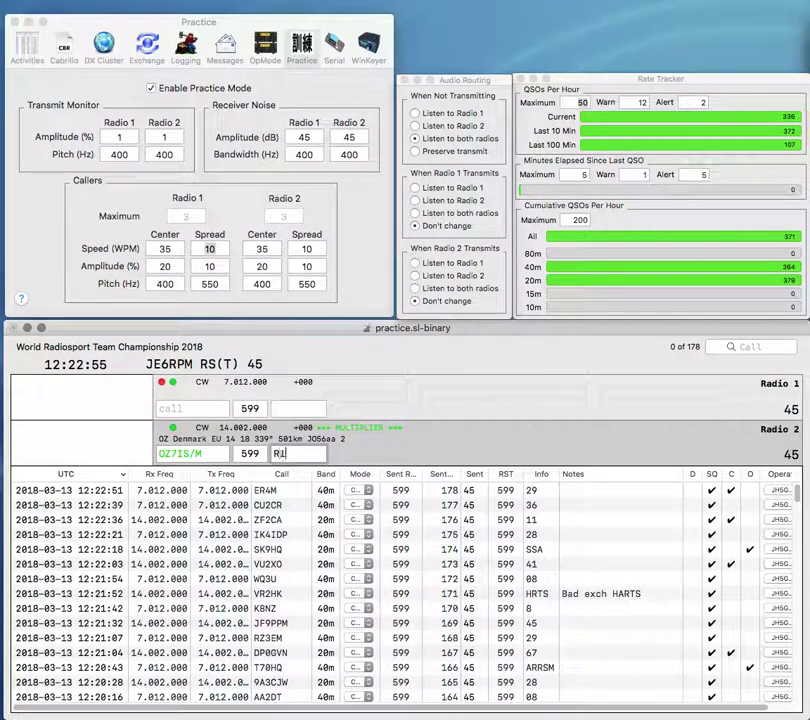
{"action": "key", "text": "Return"}
{"action": "type", "text": "K4SN"}
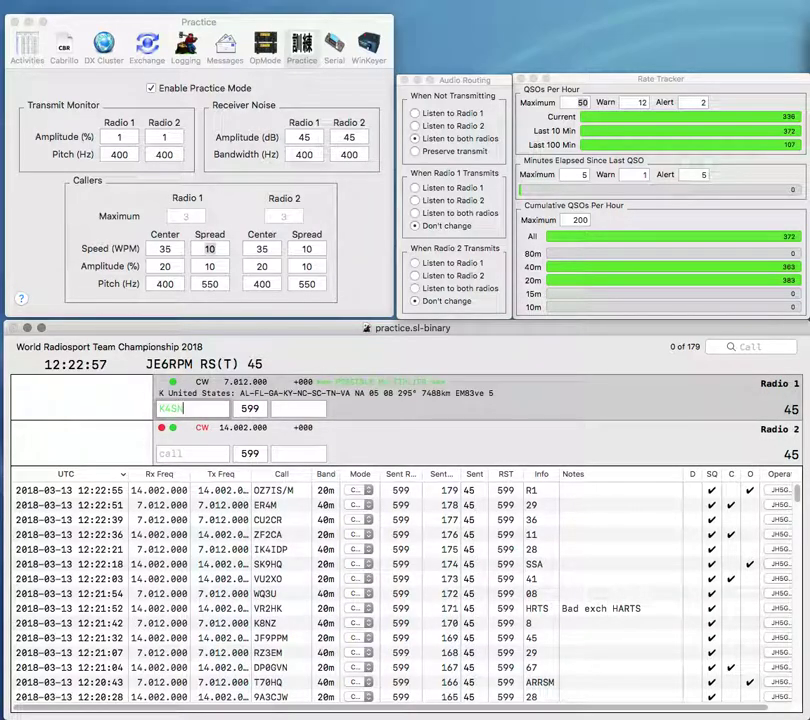
{"action": "key", "text": "Return"}
{"action": "type", "text": "IK"}
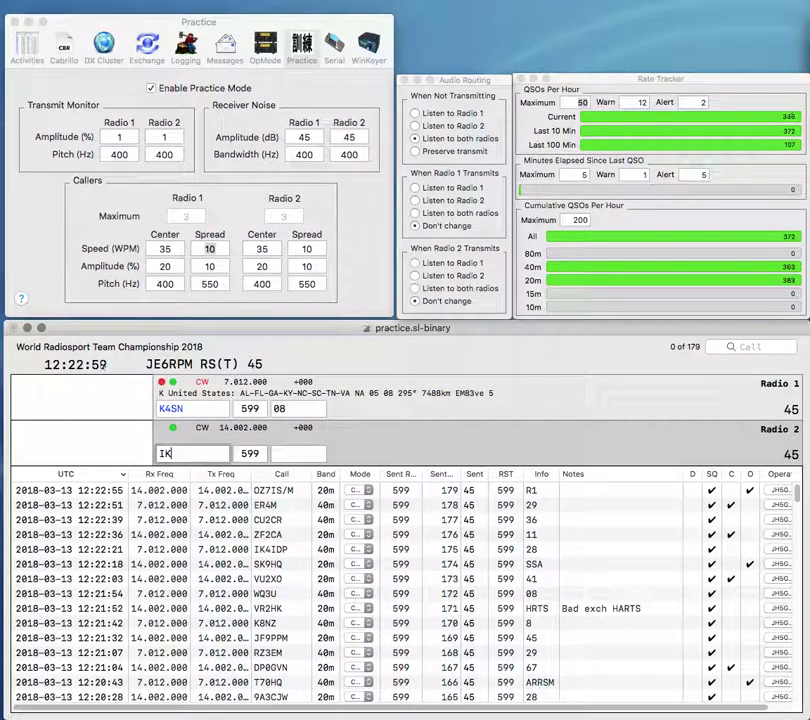
{"action": "type", "text": "2DJV"}
{"action": "key", "text": "Tab"}
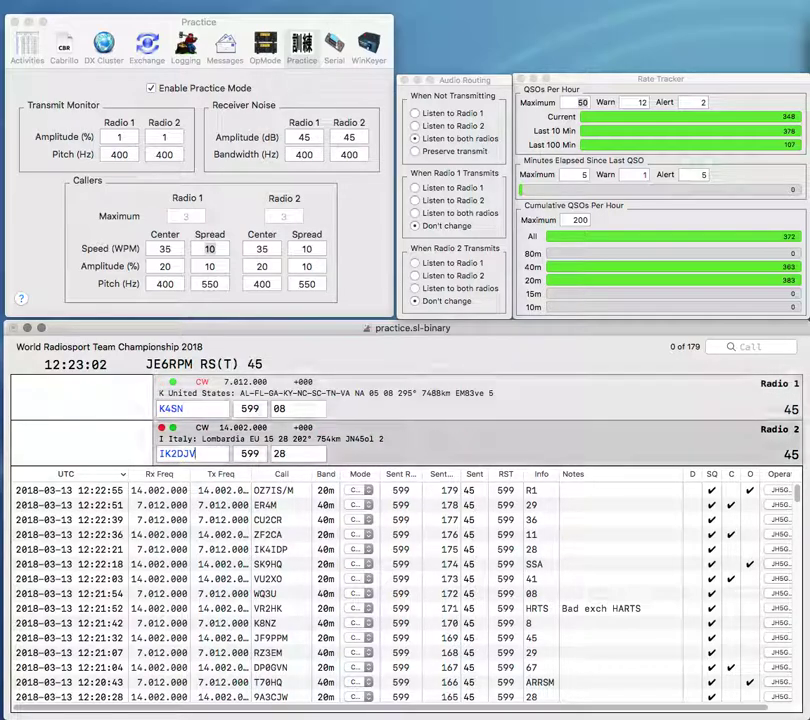
{"action": "key", "text": "Return"}
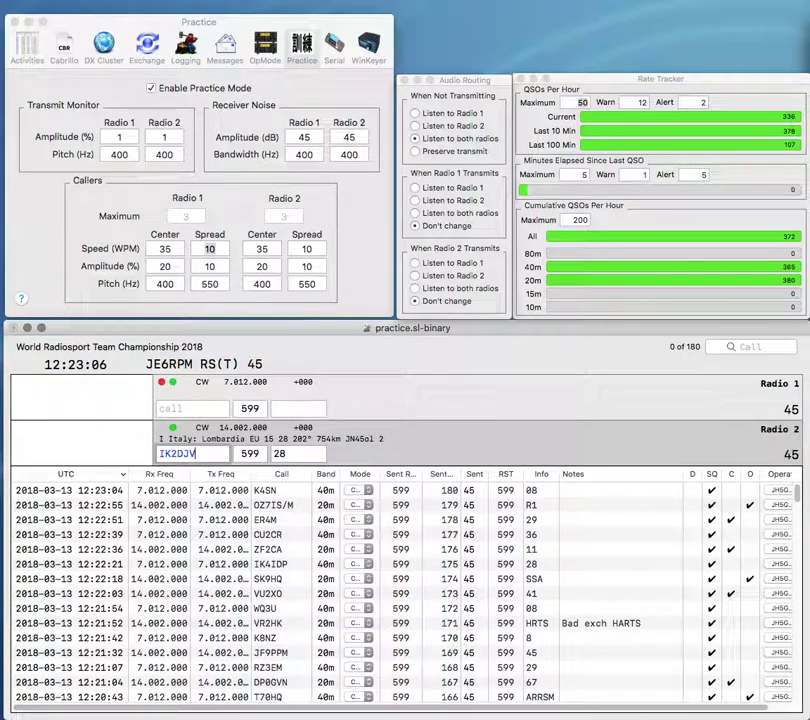
{"action": "key", "text": "Return"}
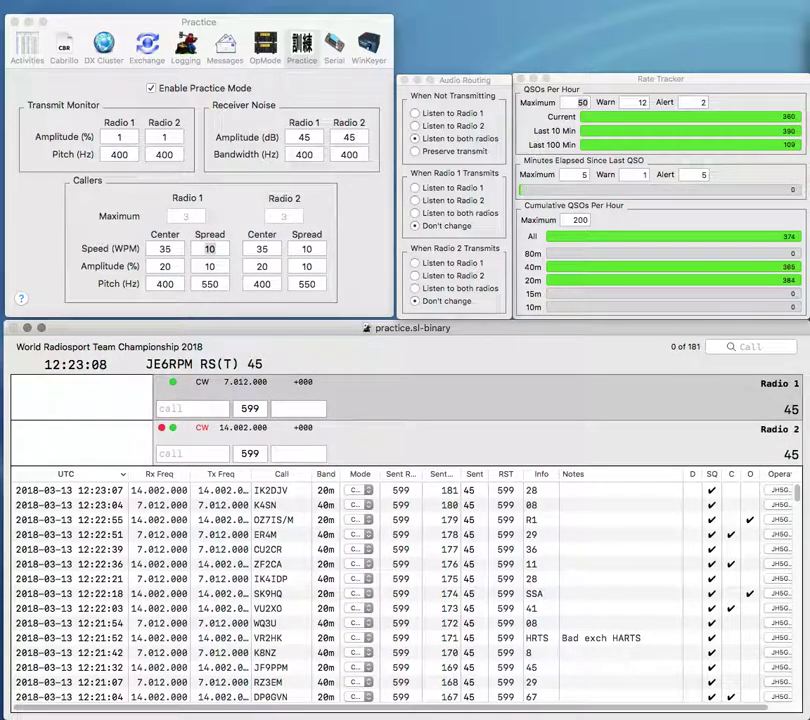
Step: Enter the partial call K on Radio 1, and enter and send the call EU3A on Radio 2
{"action": "key", "text": "Down"}
{"action": "key", "text": "Up"}
{"action": "key", "text": "Return"}
{"action": "type", "text": "EU"}
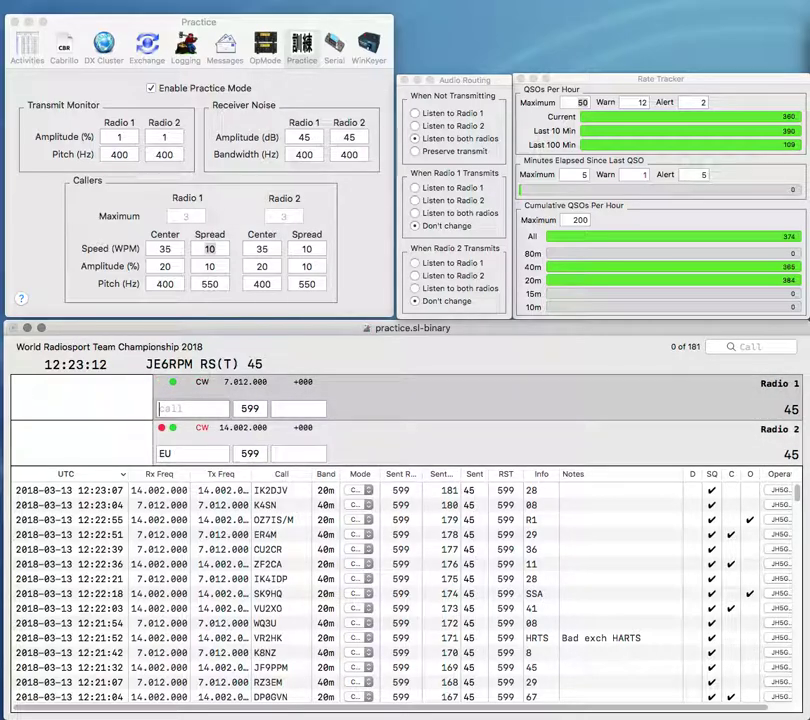
{"action": "type", "text": "K"}
{"action": "key", "text": "Return"}
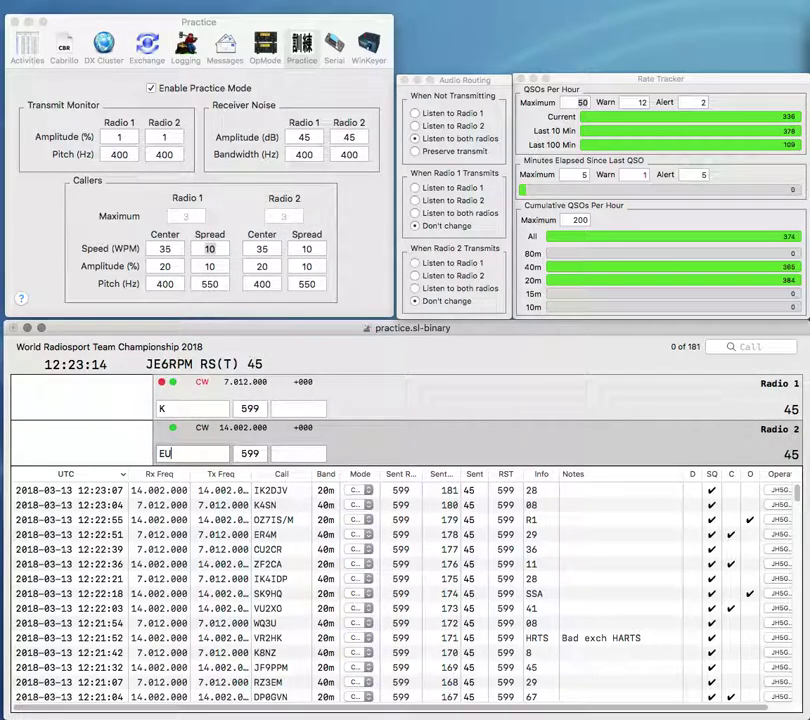
{"action": "type", "text": "3A"}
{"action": "key", "text": "Return"}
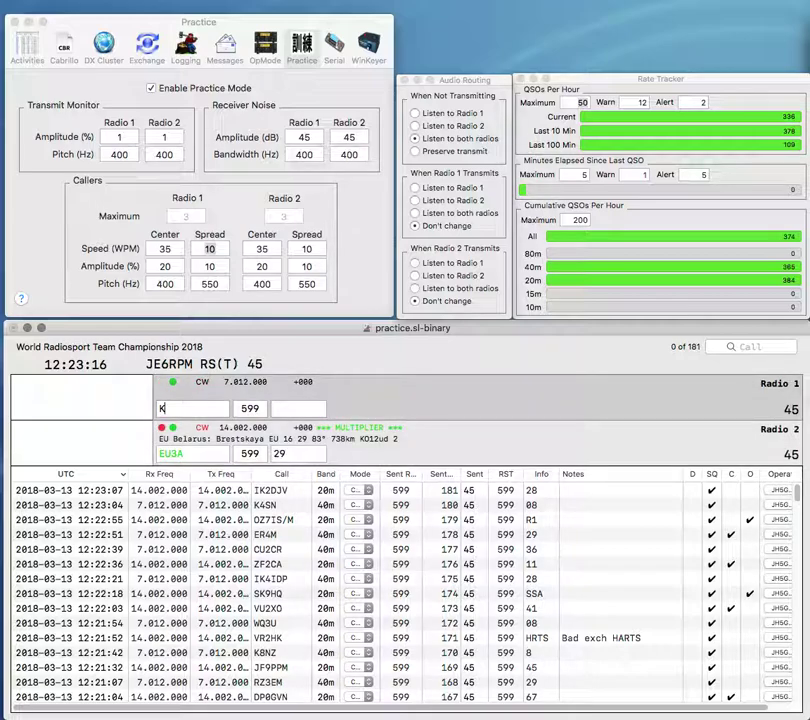
Step: Log EU3A on Radio 2 with exchange 29, and enter and send the call DK0NO on Radio 1
{"action": "type", "text": "0"}
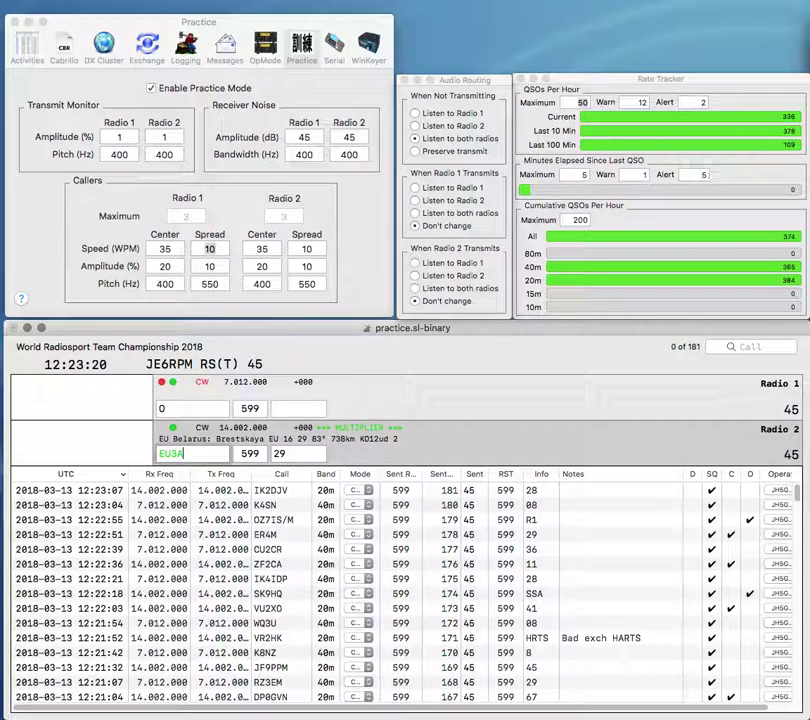
{"action": "key", "text": "Return"}
{"action": "type", "text": "DK0NO"}
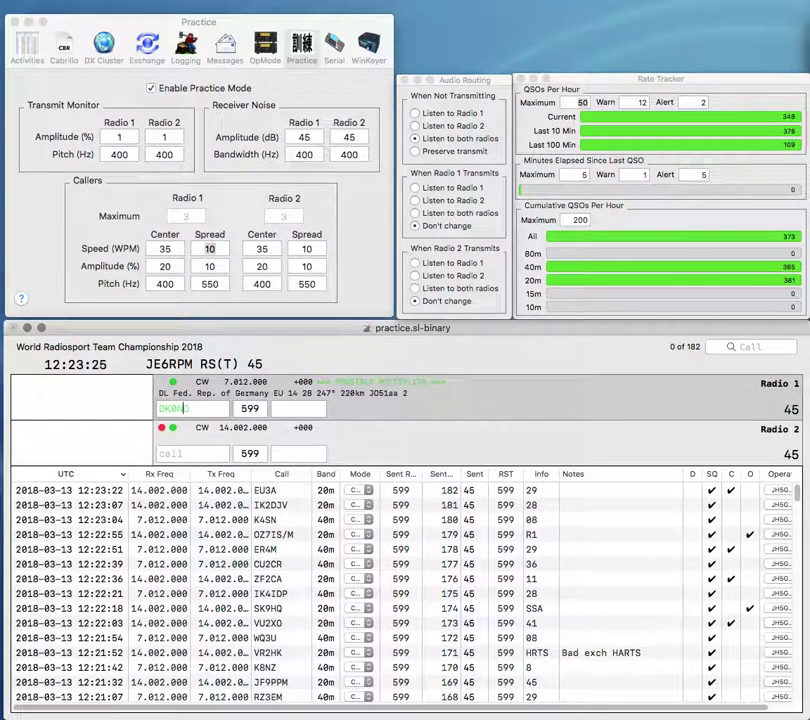
{"action": "key", "text": "Return"}
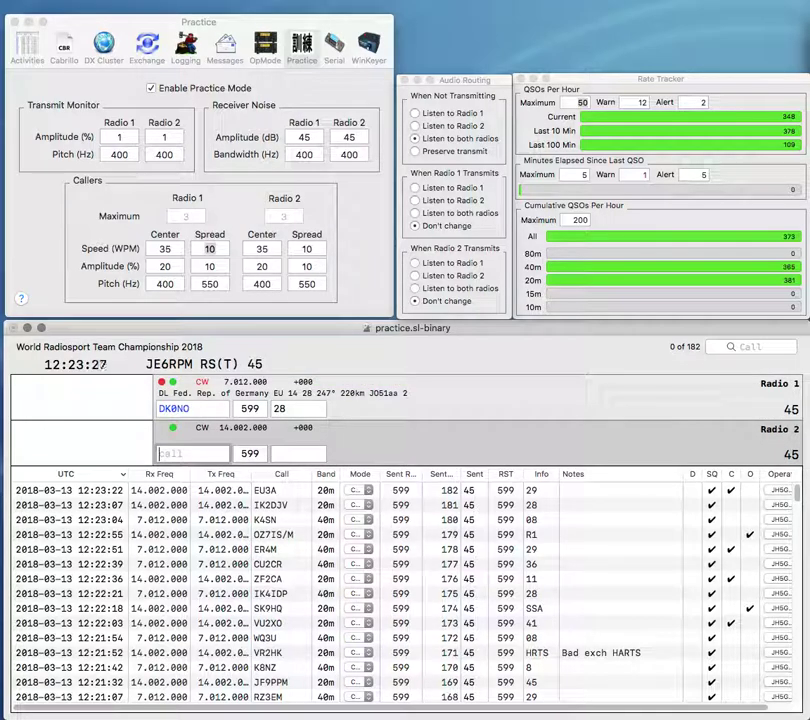
Step: Log DK0NO on Radio 1 with exchange 28, and send and log EF4HQ on Radio 2 with exchange URE
{"action": "type", "text": "EF4"}
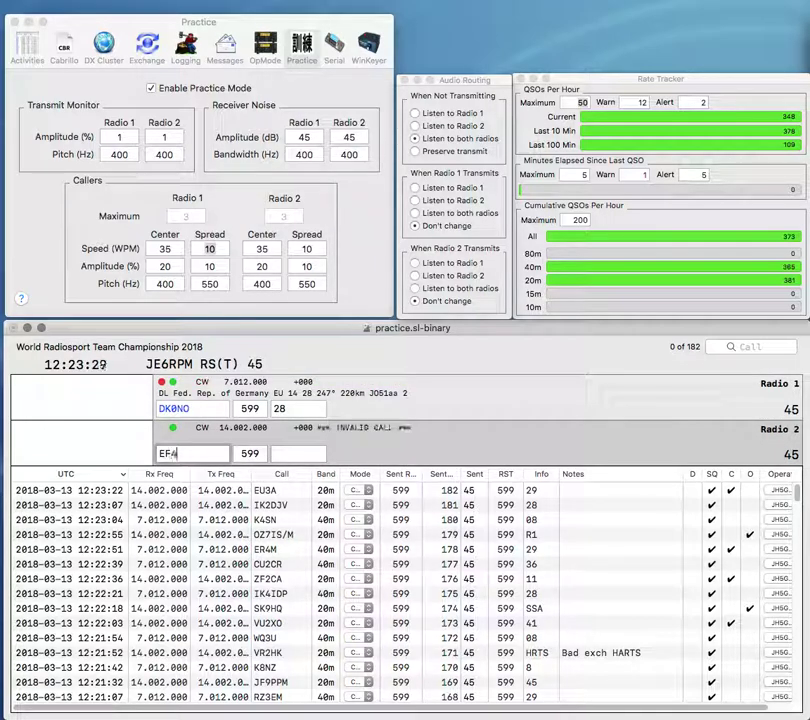
{"action": "type", "text": "HQ"}
{"action": "key", "text": "Return"}
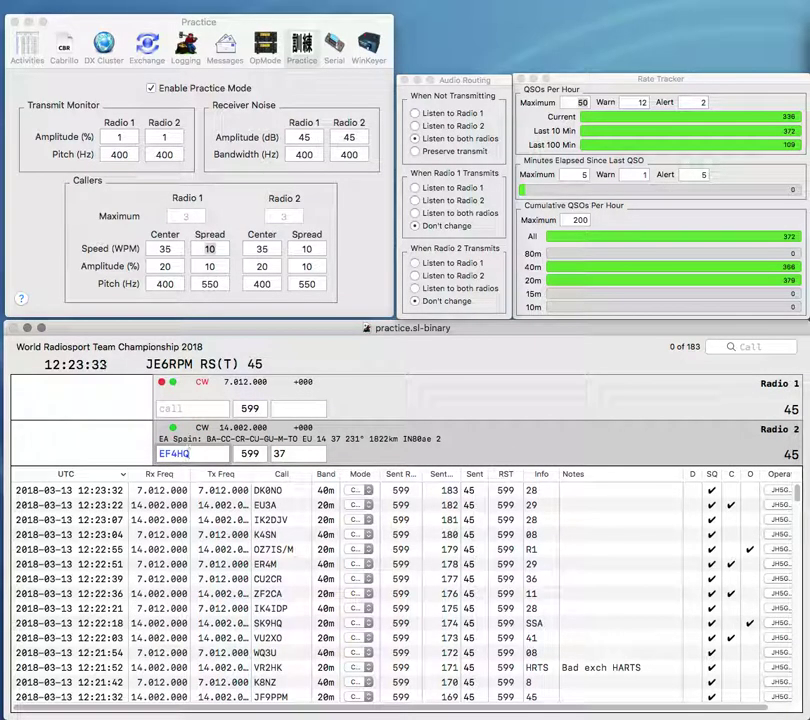
{"action": "key", "text": "Tab"}
{"action": "type", "text": "URE"}
{"action": "key", "text": "Return"}
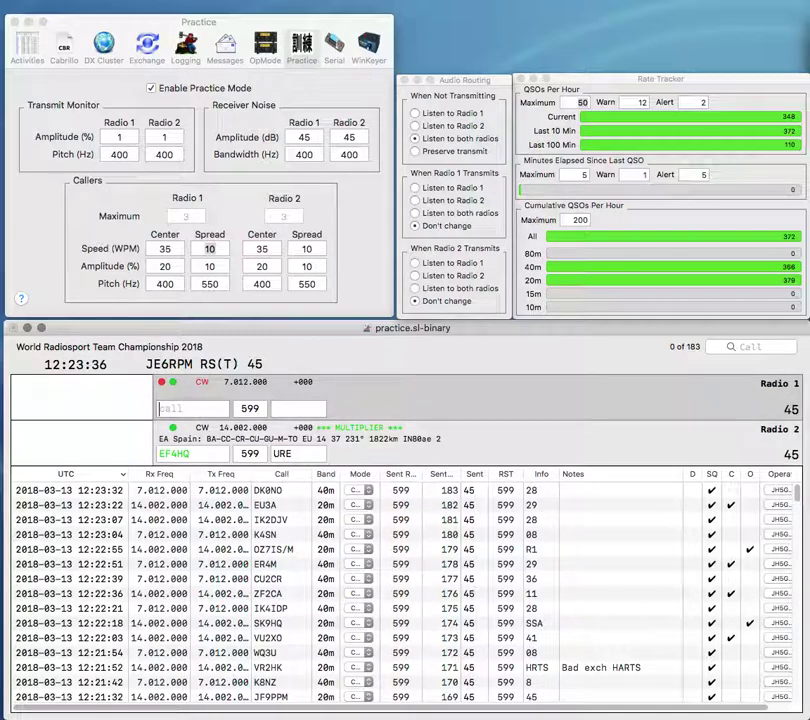
{"action": "type", "text": "K4ZDH"}
{"action": "key", "text": "Return"}
{"action": "type", "text": "K3"}
{"action": "type", "text": "WLT"}
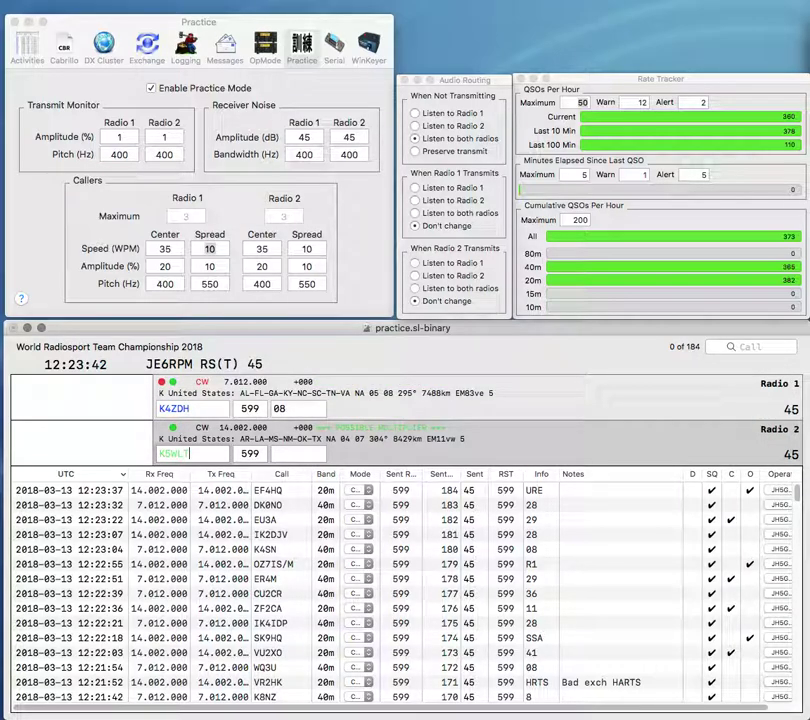
{"action": "key", "text": "Return"}
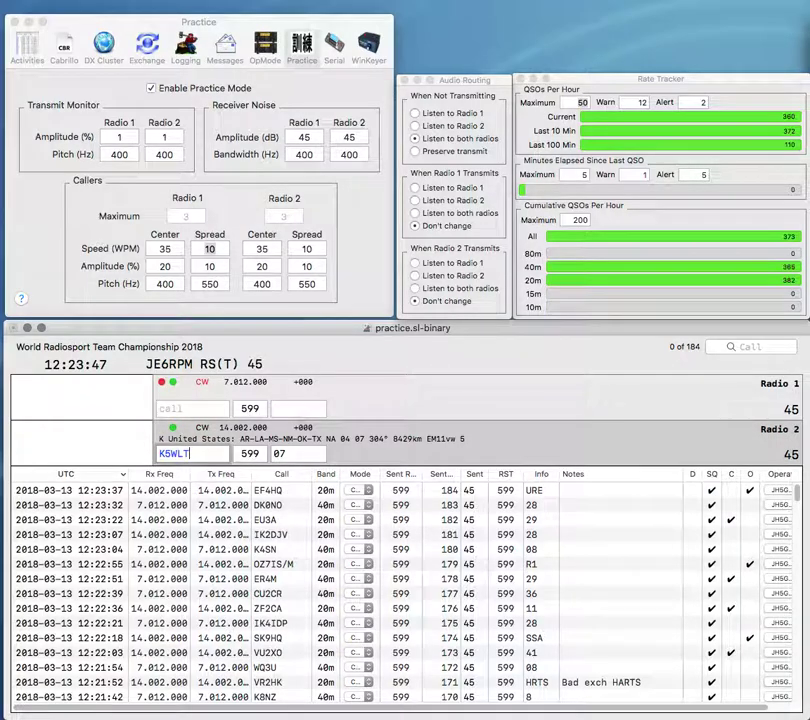
{"action": "key", "text": "Return"}
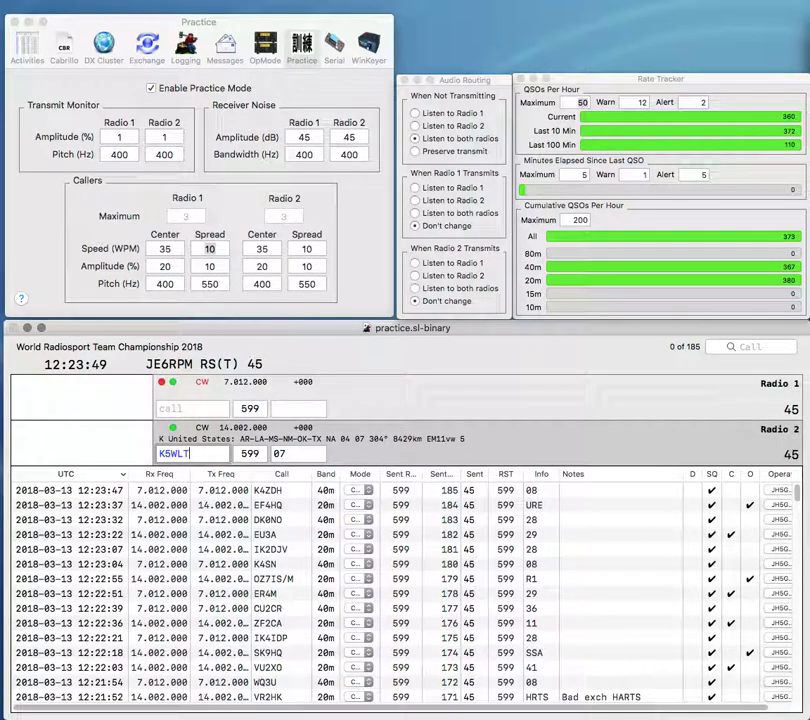
{"action": "key", "text": "Return"}
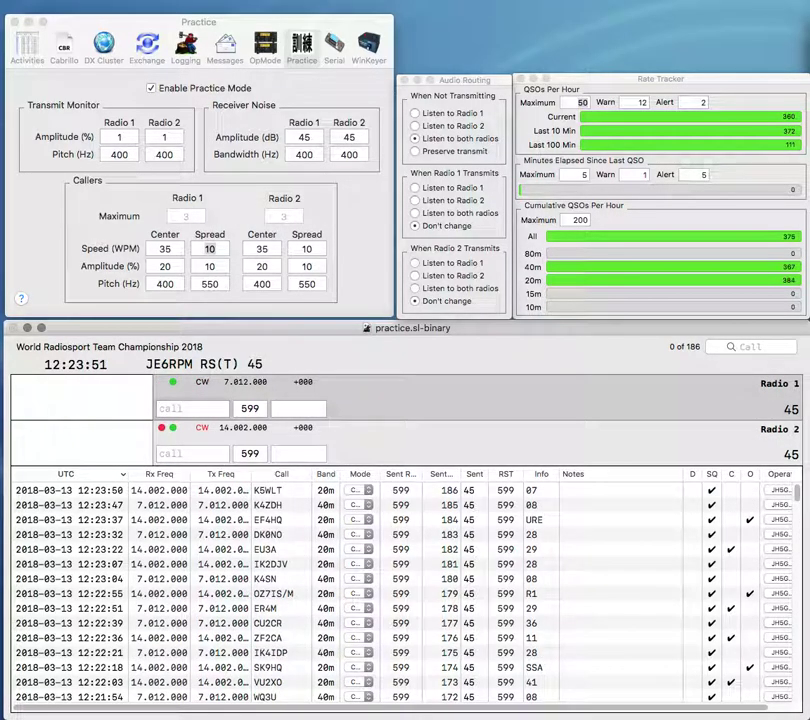
Step: Enter and send the call OP0HQ on Radio 1
{"action": "type", "text": "0HQ"}
{"action": "key", "text": "Left"}
{"action": "key", "text": "Left"}
{"action": "key", "text": "Left"}
{"action": "type", "text": "OP"}
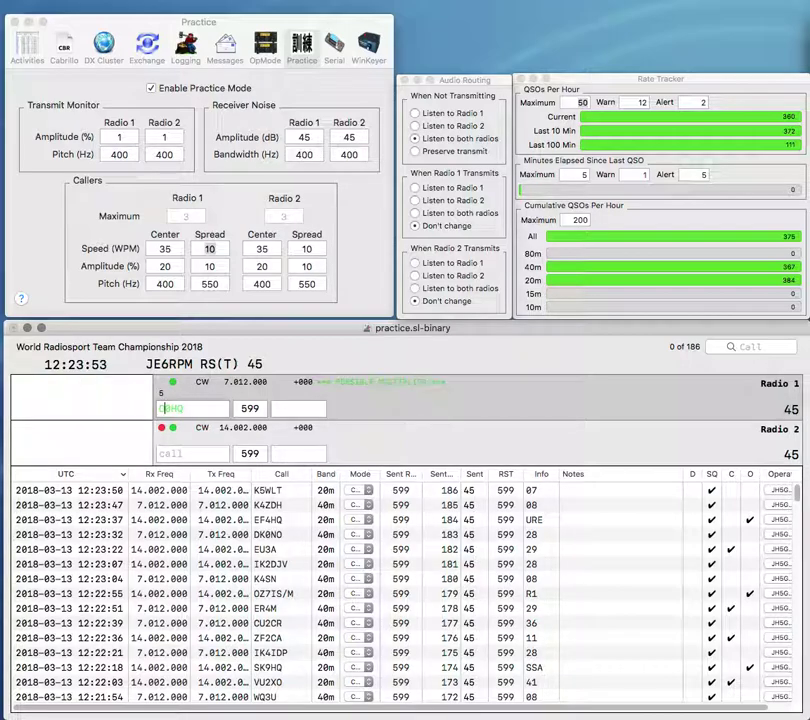
{"action": "key", "text": "Return"}
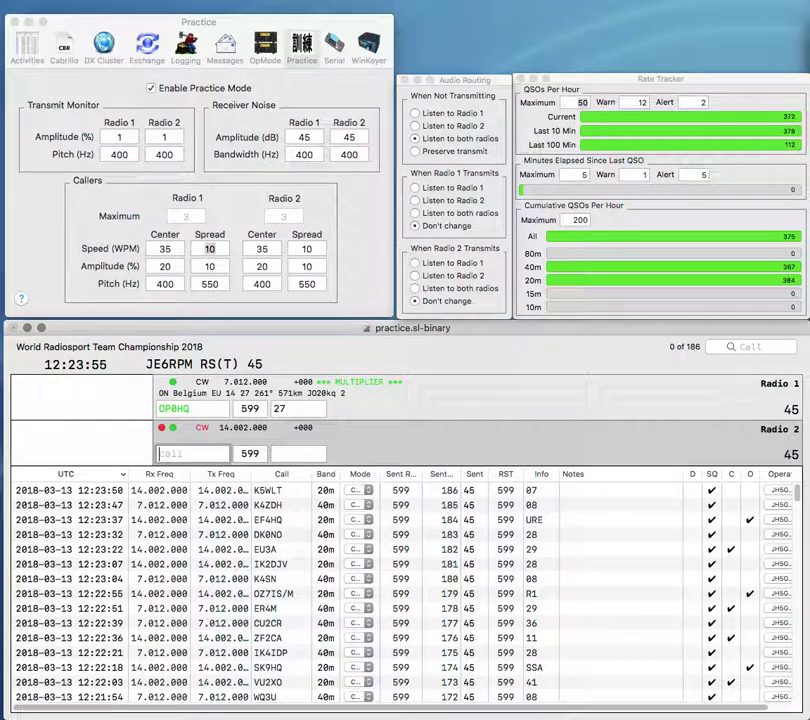
Step: Send and log WD9IDS on Radio 2 with exchange 08, and log OP0HQ on Radio 1 with exchange UBA
{"action": "type", "text": "WD9IDS"}
{"action": "key", "text": "Return"}
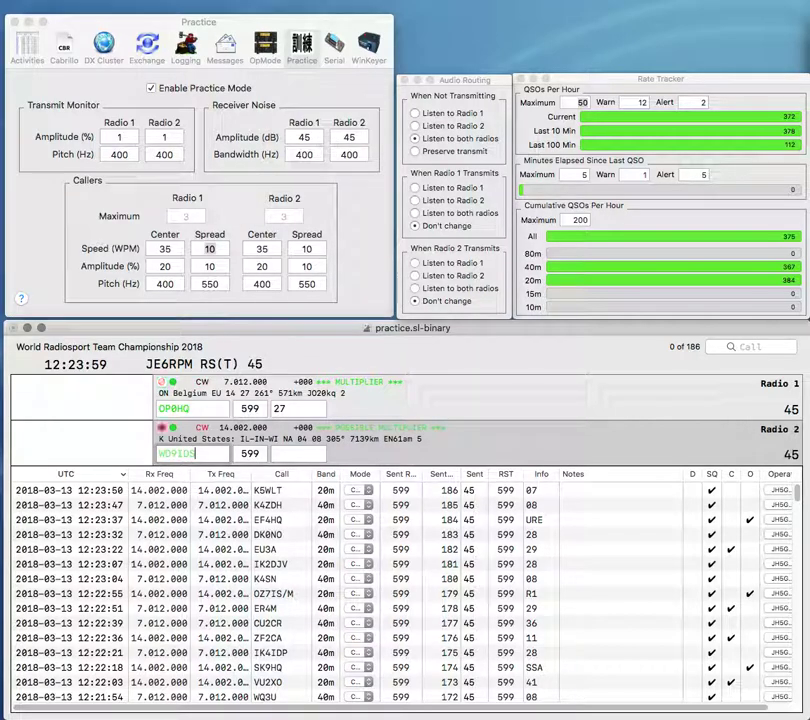
{"action": "key", "text": "Tab"}
{"action": "type", "text": "UBA"}
{"action": "key", "text": "Return"}
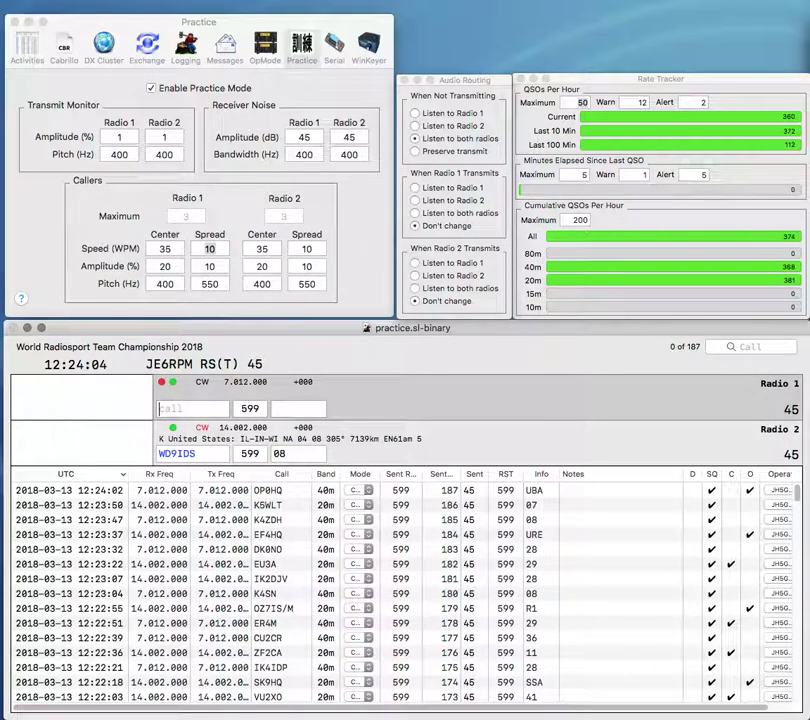
{"action": "key", "text": "Return"}
Step: Enter and send the call W4CAR on Radio 1
{"action": "type", "text": "W4"}
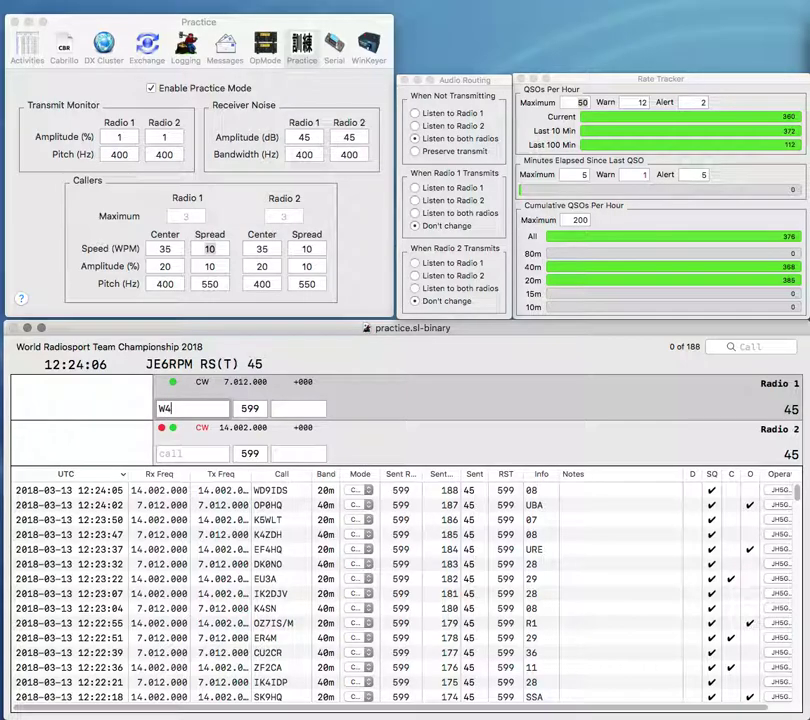
{"action": "type", "text": "CAR"}
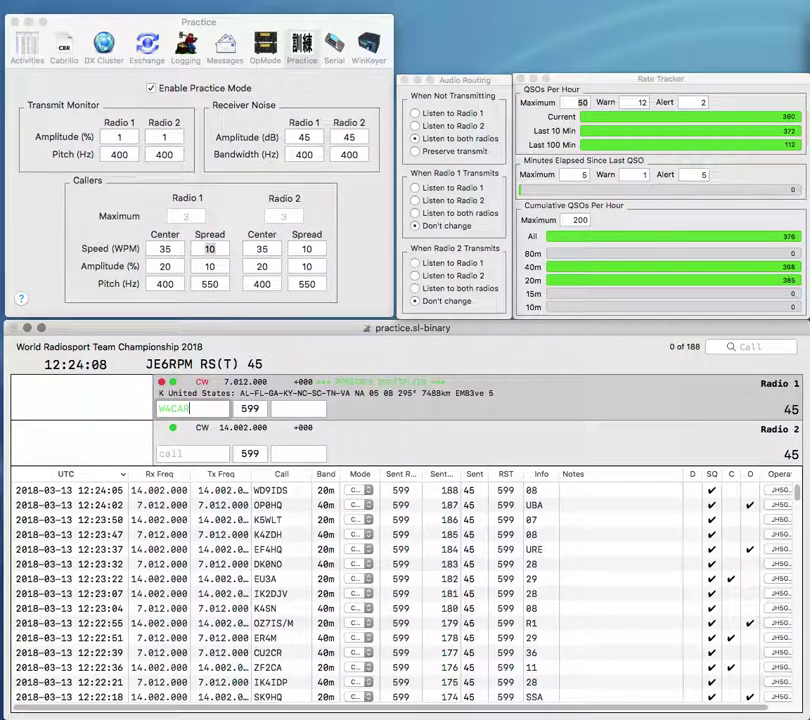
{"action": "key", "text": "Return"}
{"action": "type", "text": "6"}
{"action": "key", "text": "Left"}
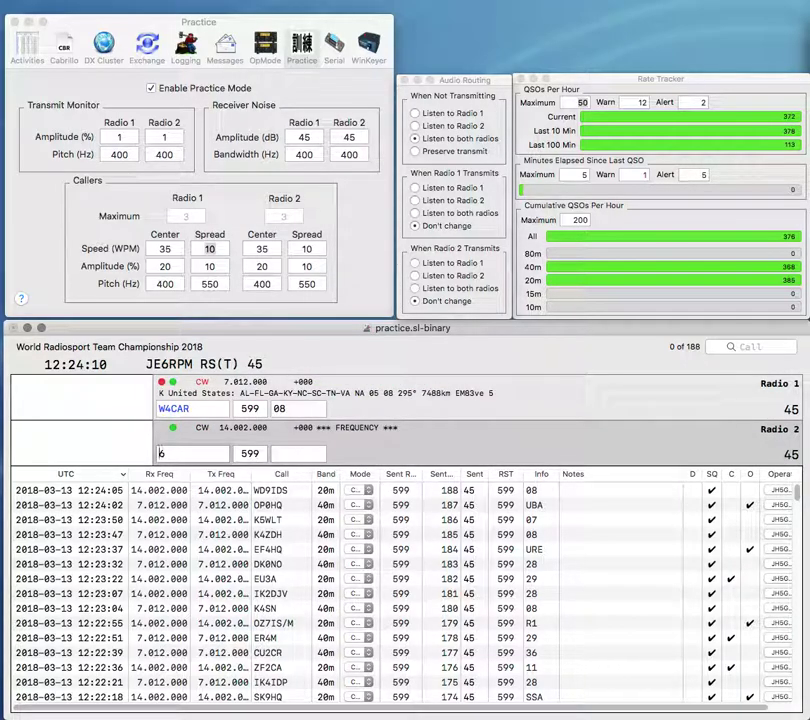
{"action": "type", "text": "S"}
{"action": "type", "text": "H"}
{"action": "key", "text": "BackSpace"}
{"action": "key", "text": "Delete"}
{"action": "type", "text": "H"}
{"action": "key", "text": "BackSpace"}
{"action": "type", "text": "ZL6"}
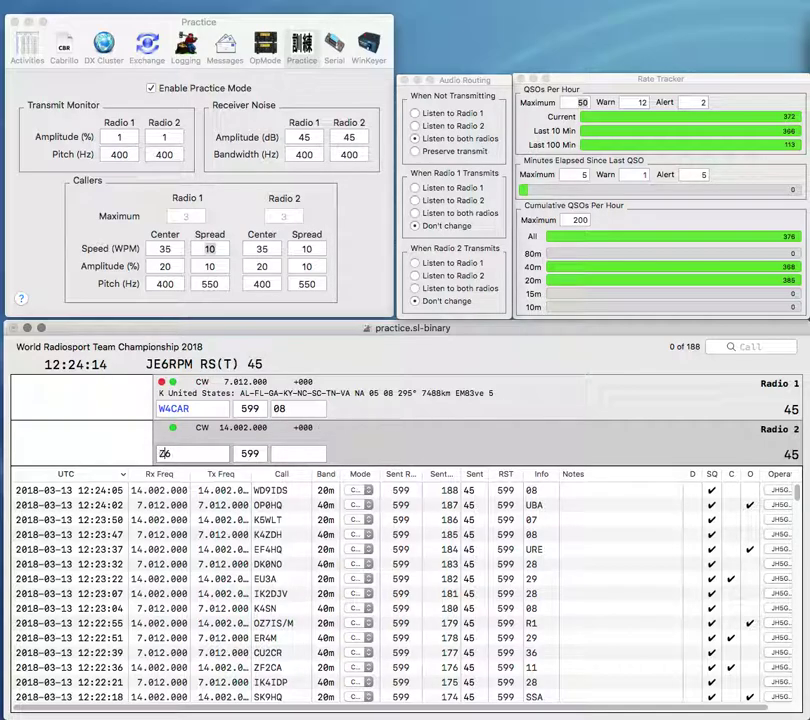
{"action": "type", "text": "HQ"}
{"action": "key", "text": "Return"}
Step: Replace the Radio 2 exchange with NZART and log ZL6HQ
{"action": "key", "text": "Down"}
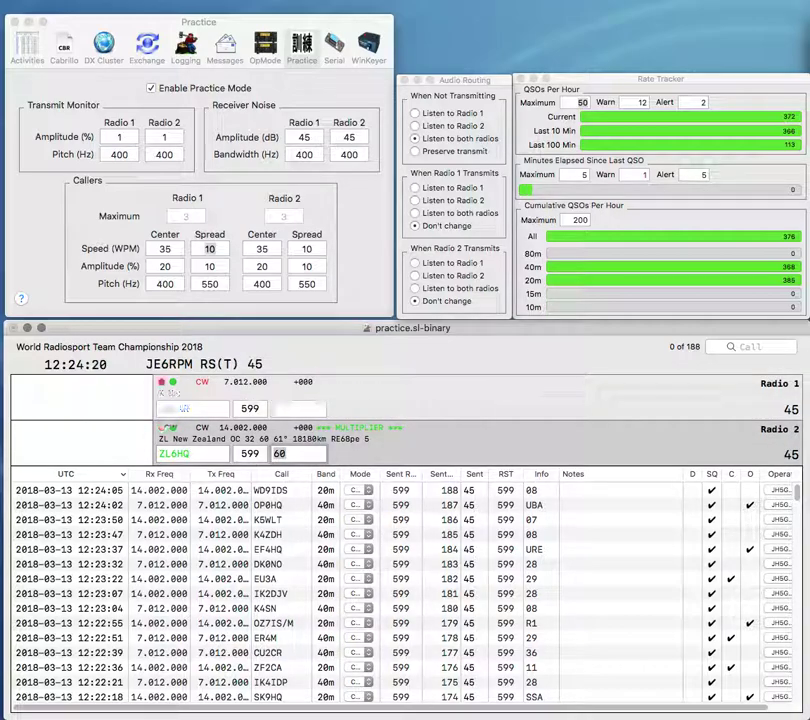
{"action": "type", "text": "NZART"}
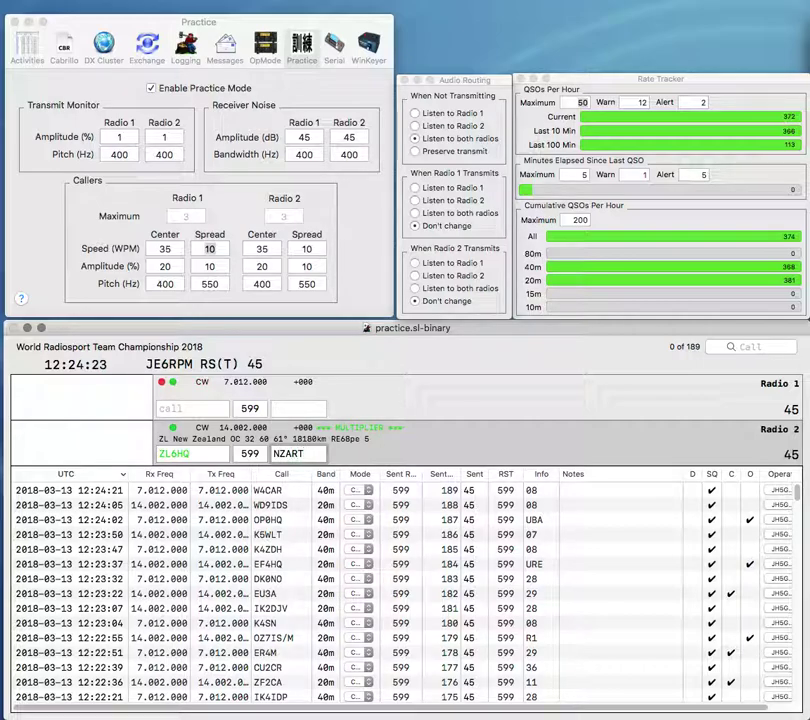
{"action": "key", "text": "Return"}
{"action": "type", "text": "YS"}
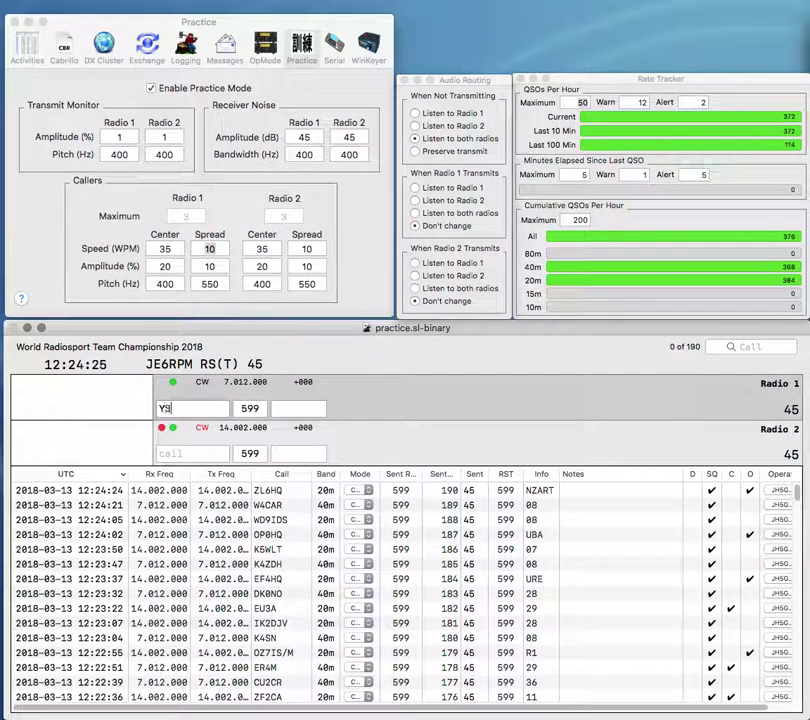
{"action": "type", "text": "1YS"}
{"action": "key", "text": "Return"}
{"action": "type", "text": "WA5"}
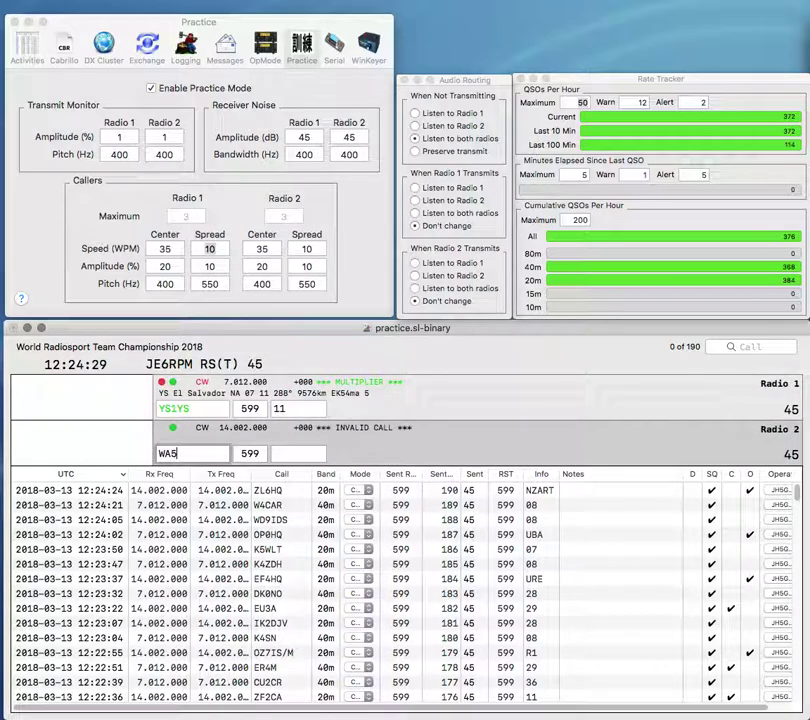
{"action": "type", "text": "IEK"}
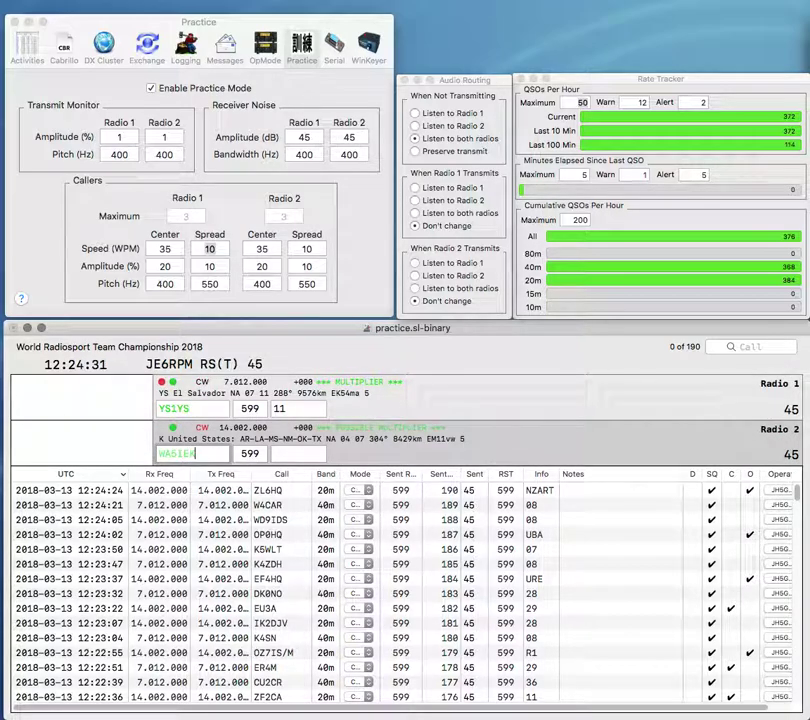
{"action": "key", "text": "Return"}
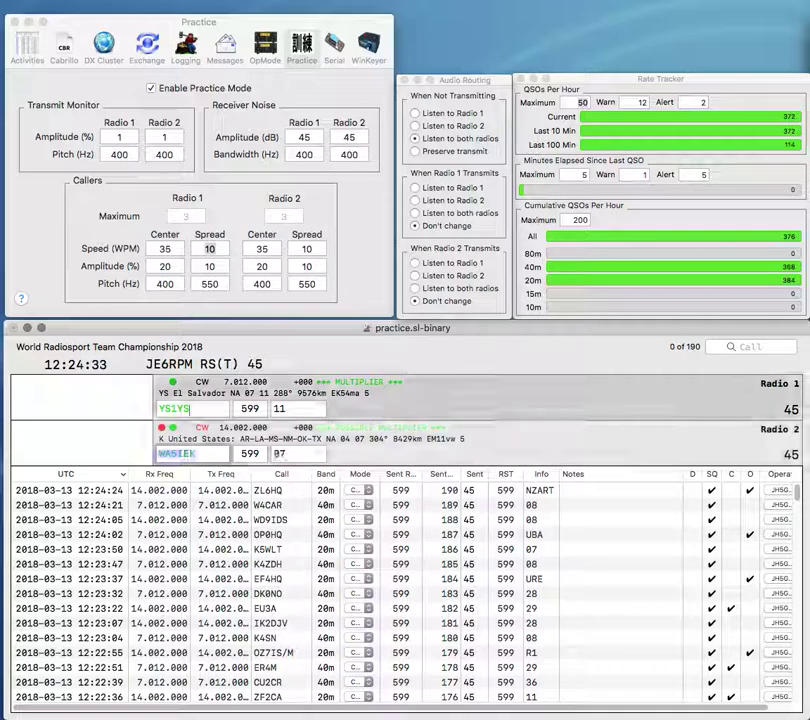
{"action": "key", "text": "space"}
{"action": "type", "text": "CRS"}
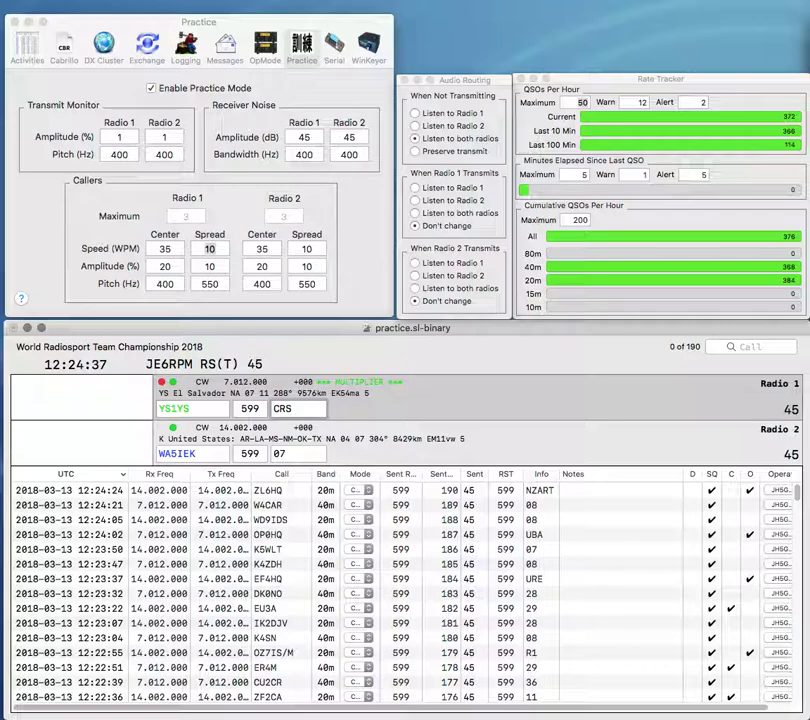
{"action": "key", "text": "Return"}
{"action": "key", "text": "Left"}
{"action": "type", "text": "A"}
{"action": "key", "text": "Return"}
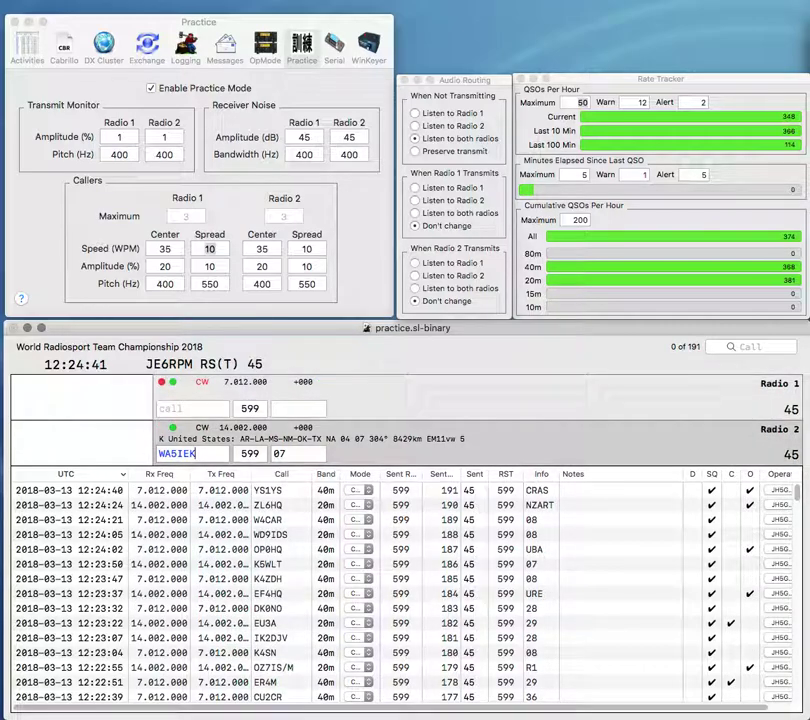
{"action": "key", "text": "Return"}
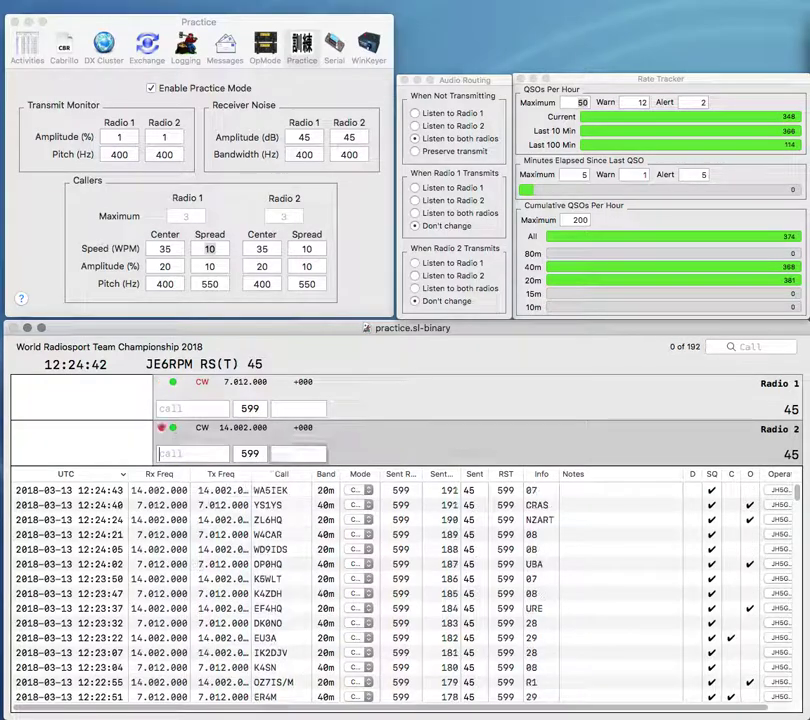
Step: Enter and send the call DG5B on Radio 1, and enter the partial call CUU on Radio 2
{"action": "type", "text": "DG5E"}
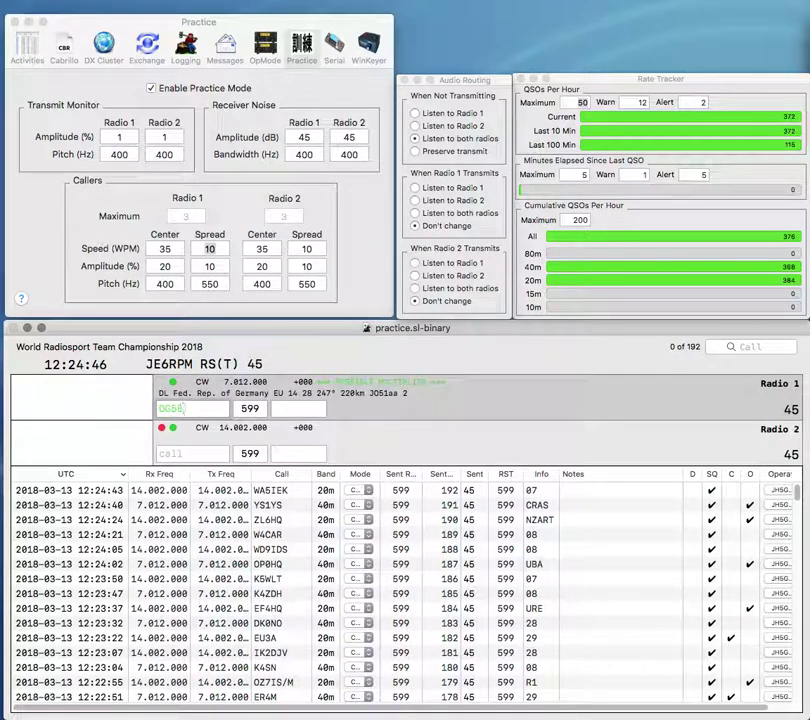
{"action": "key", "text": "Return"}
{"action": "type", "text": "28"}
{"action": "key", "text": "grave"}
{"action": "type", "text": "CUU"}
{"action": "key", "text": "grave"}
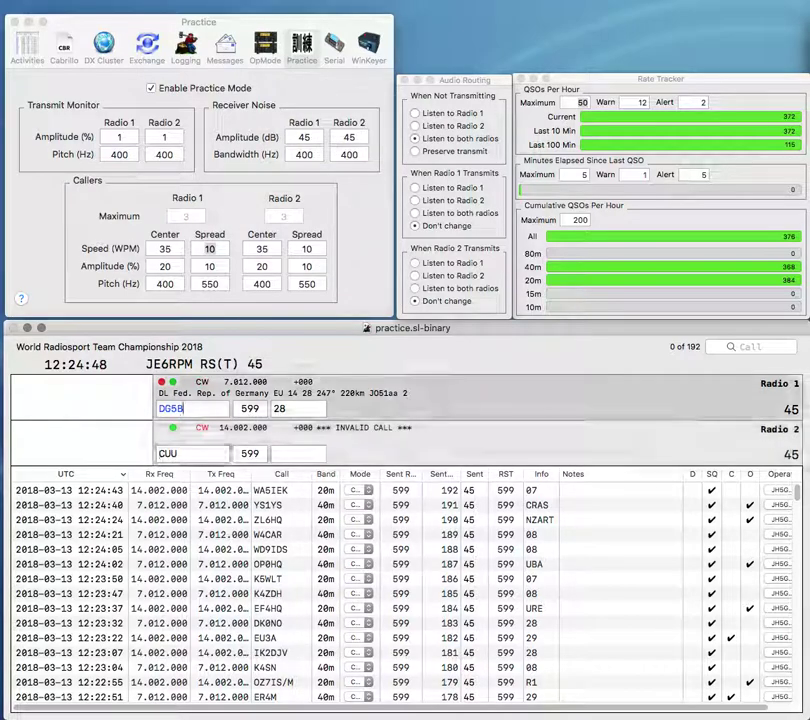
{"action": "type", "text": "D"}
{"action": "key", "text": "Delete"}
{"action": "type", "text": "B"}
{"action": "key", "text": "Return"}
{"action": "key", "text": "grave"}
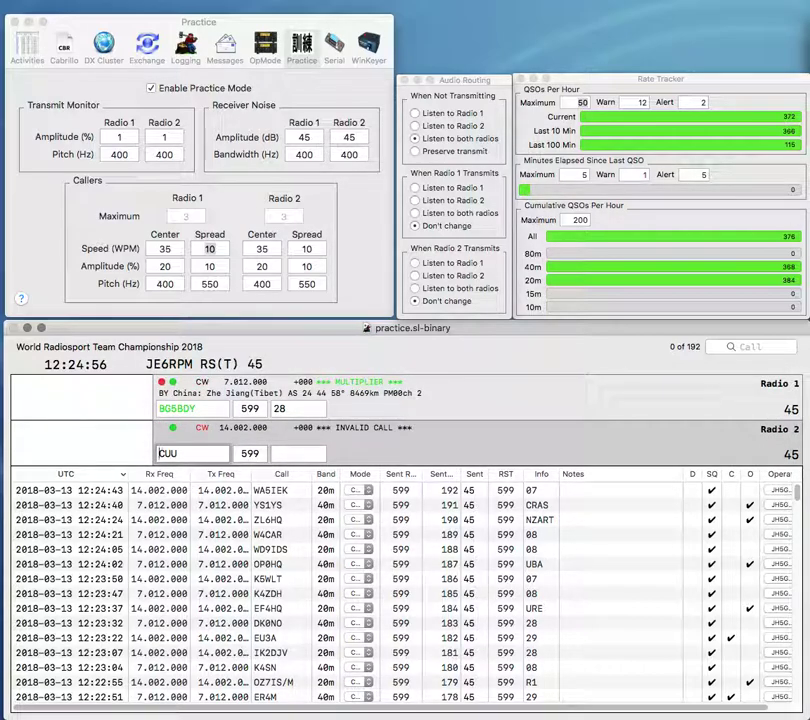
{"action": "type", "text": "KA"}
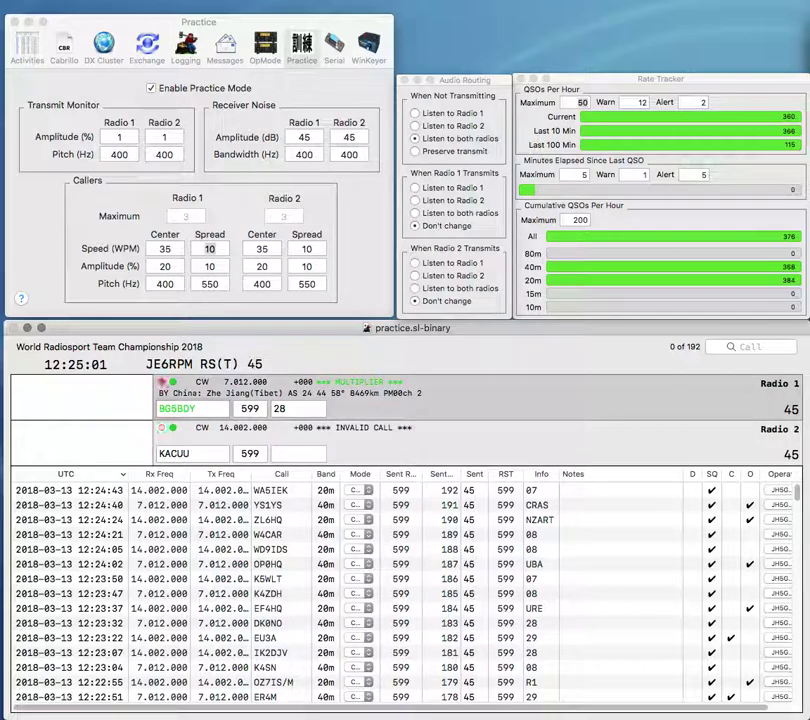
{"action": "type", "text": "44"}
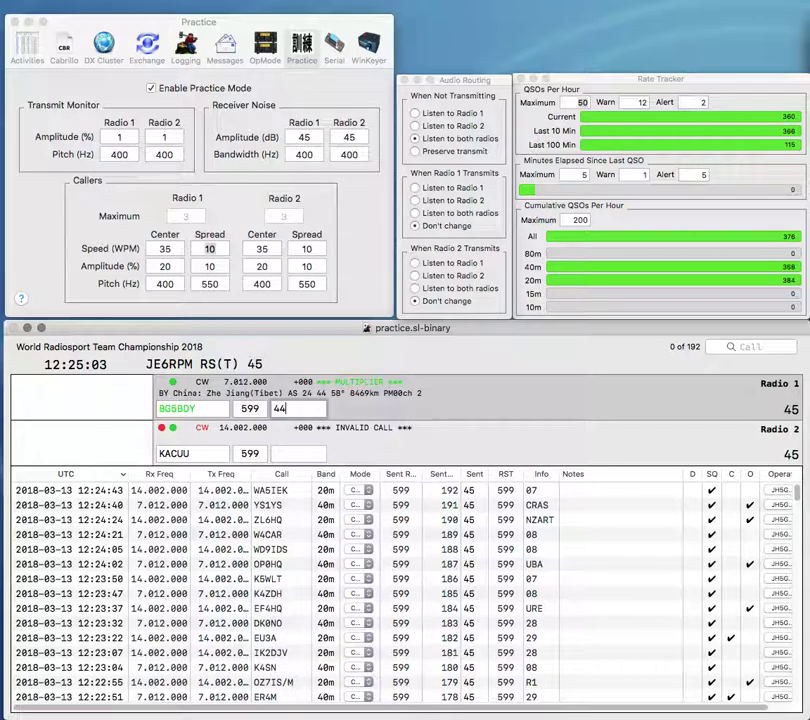
{"action": "key", "text": "Return"}
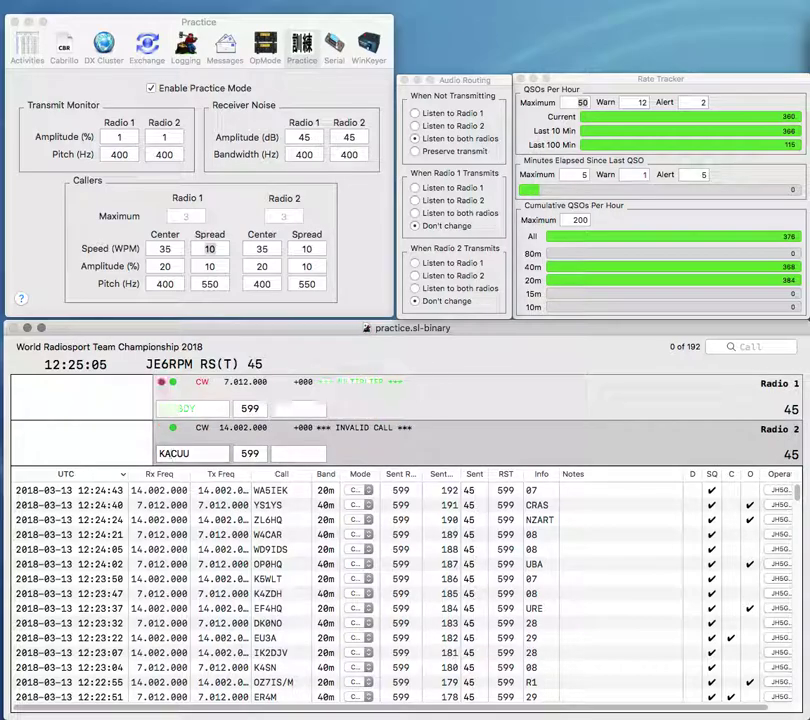
{"action": "type", "text": "6"}
{"action": "key", "text": "space"}
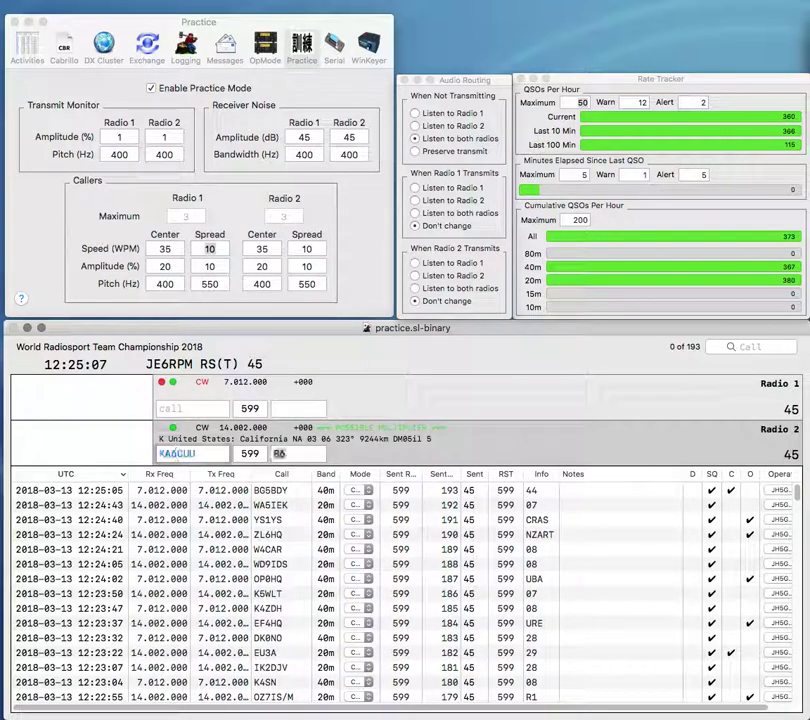
{"action": "key", "text": "Return"}
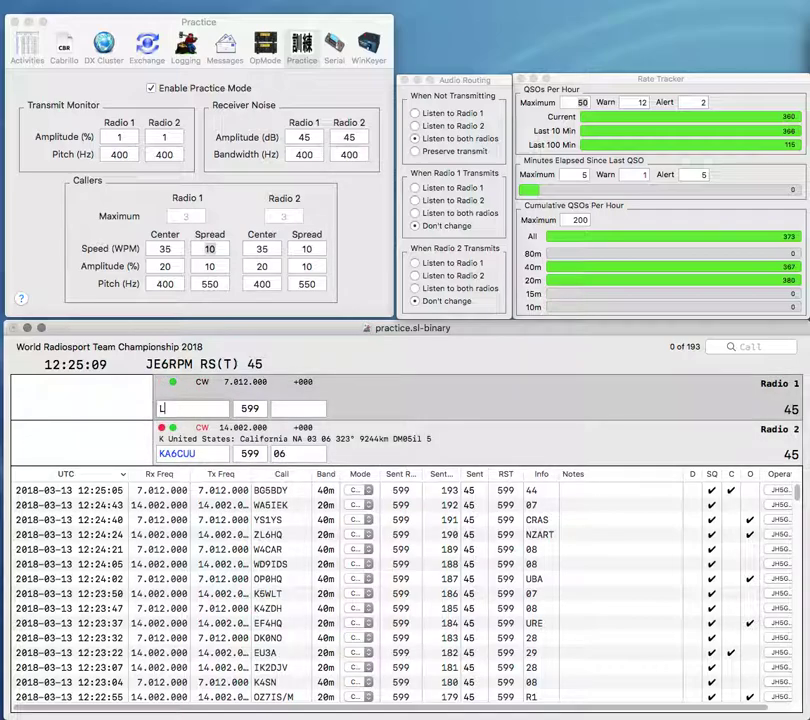
{"action": "key", "text": "Return"}
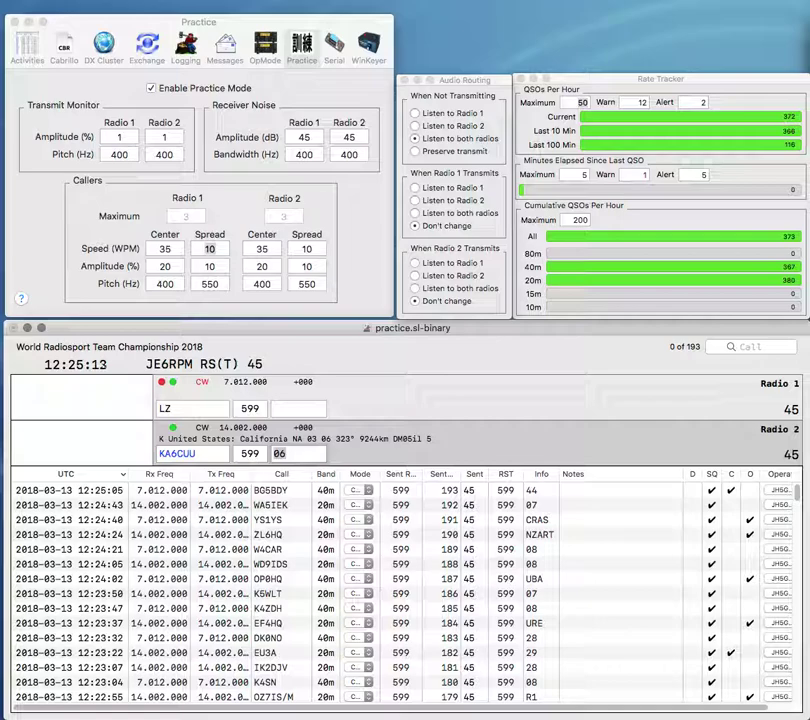
{"action": "key", "text": "Return"}
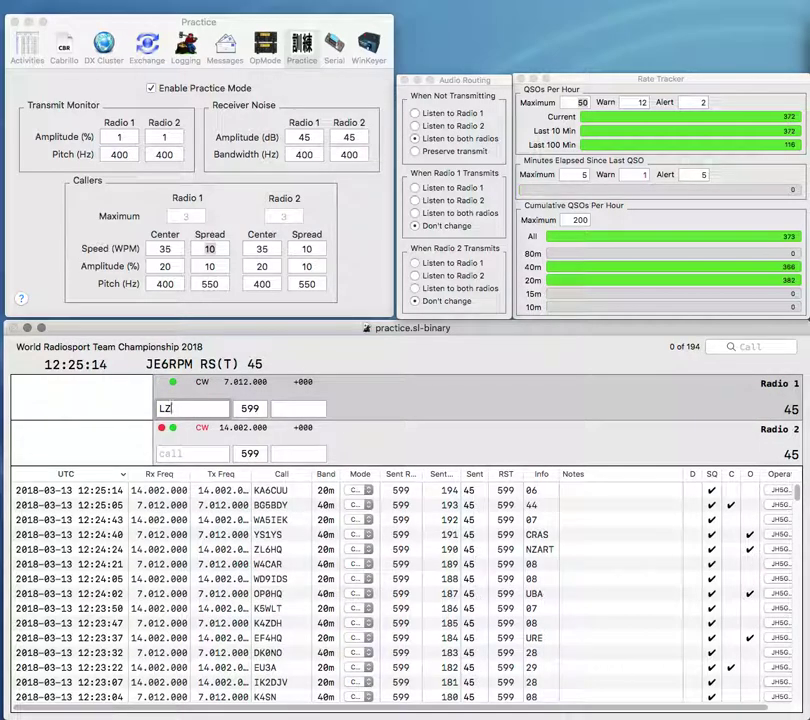
{"action": "type", "text": "7HQ"}
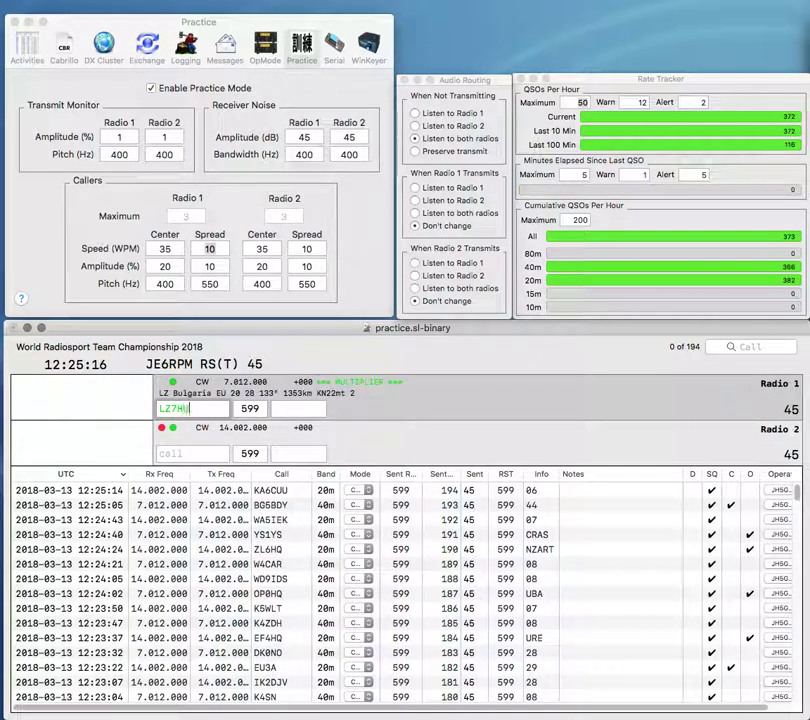
Step: Send the Radio 1 call, enter the partial call YB on Radio 2, and log LZ7HQ on Radio 1 with exchange BFRA
{"action": "key", "text": "Return"}
{"action": "type", "text": "YB"}
{"action": "key", "text": "Return"}
{"action": "key", "text": "Tab"}
{"action": "key", "text": "BackSpace"}
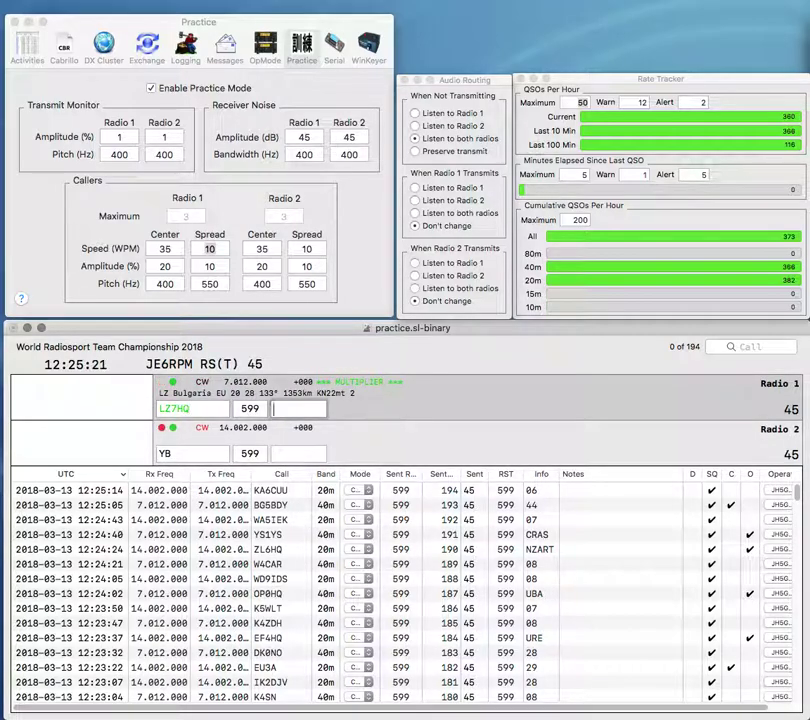
{"action": "type", "text": "BFRA"}
{"action": "key", "text": "Return"}
Step: Complete the Radio 2 call as YB0AZ, log it with exchange R3, and enter the call UI0L on Radio 1
{"action": "type", "text": "0AZ"}
{"action": "key", "text": "Return"}
{"action": "type", "text": "R3"}
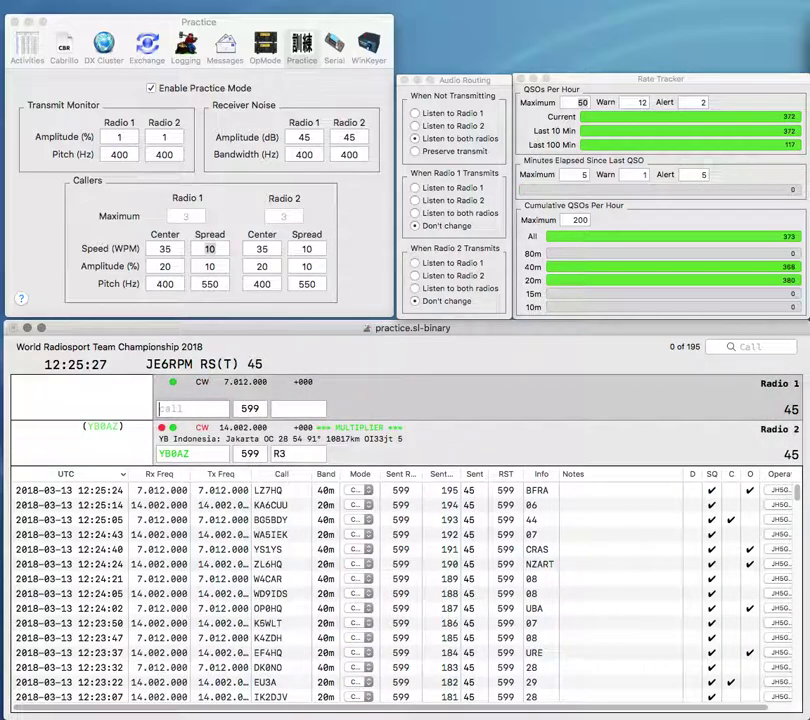
{"action": "type", "text": "UI0L"}
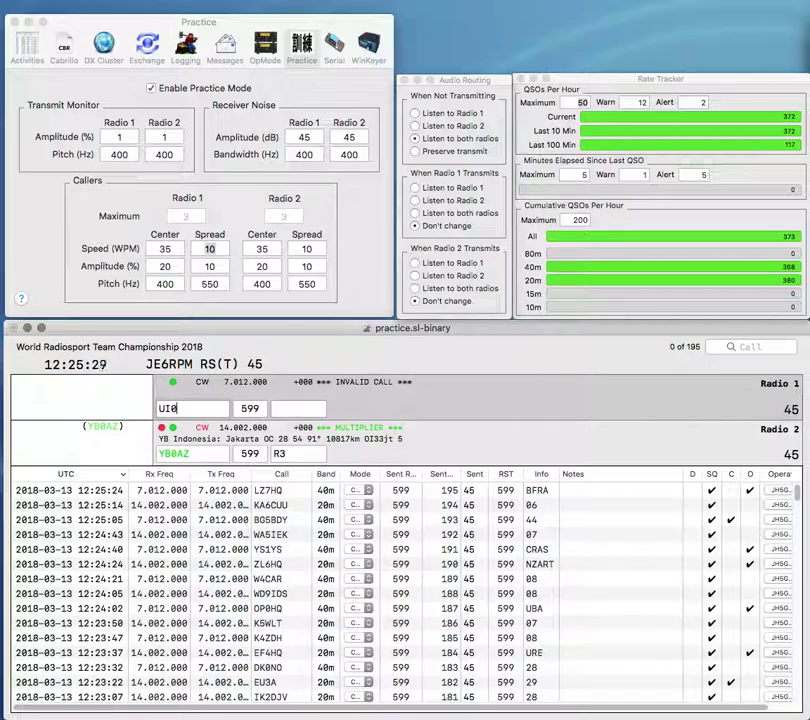
{"action": "key", "text": "Return"}
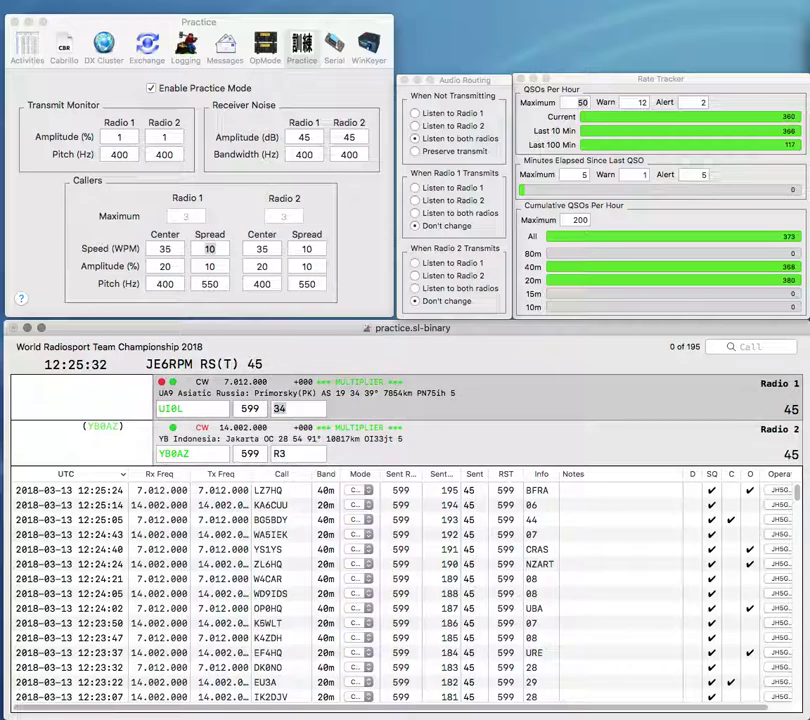
{"action": "key", "text": "Return"}
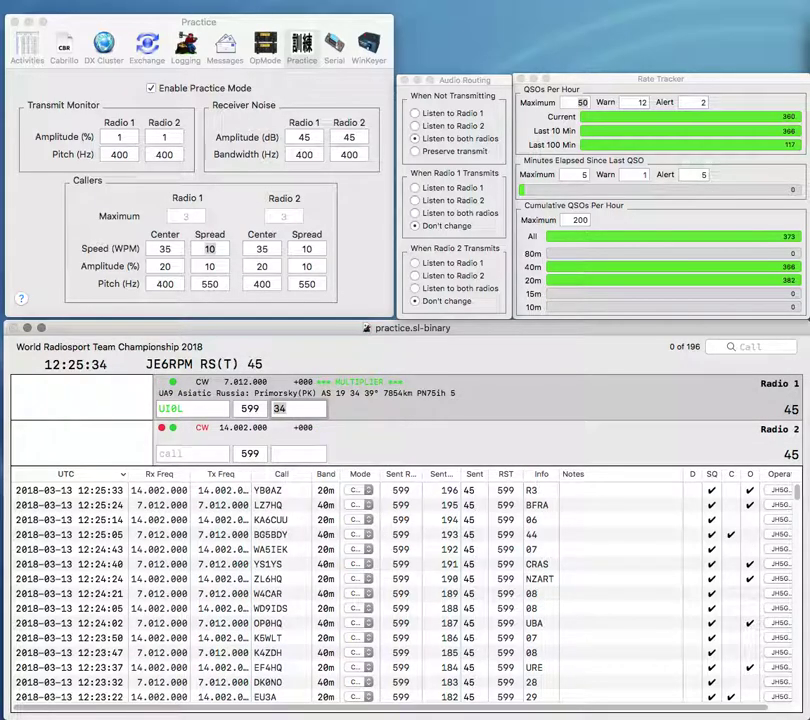
Step: Log UI0L on Radio 1 with exchange 34, and enter and send the call XR3HQ on Radio 2
{"action": "key", "text": "Return"}
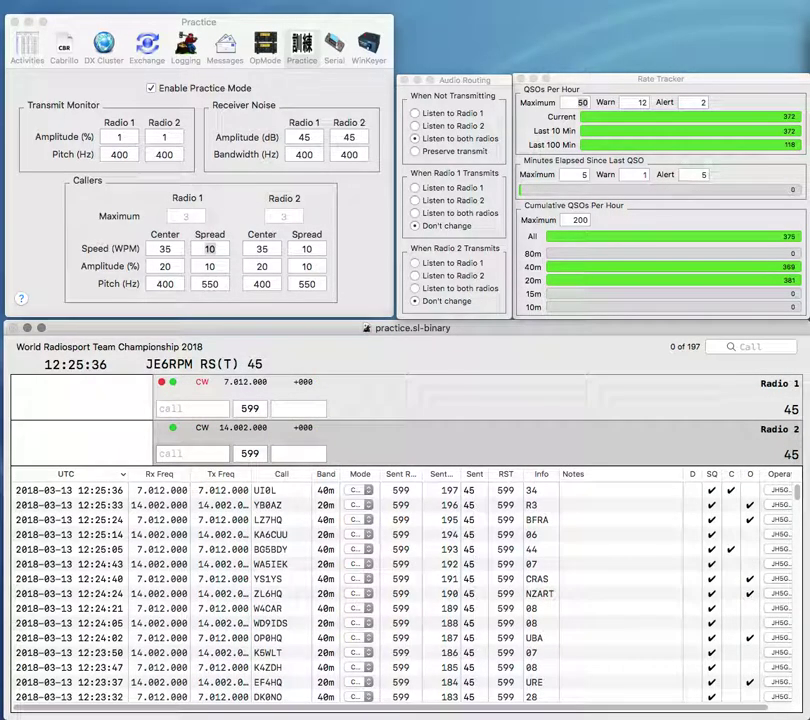
{"action": "type", "text": "XR3HQ"}
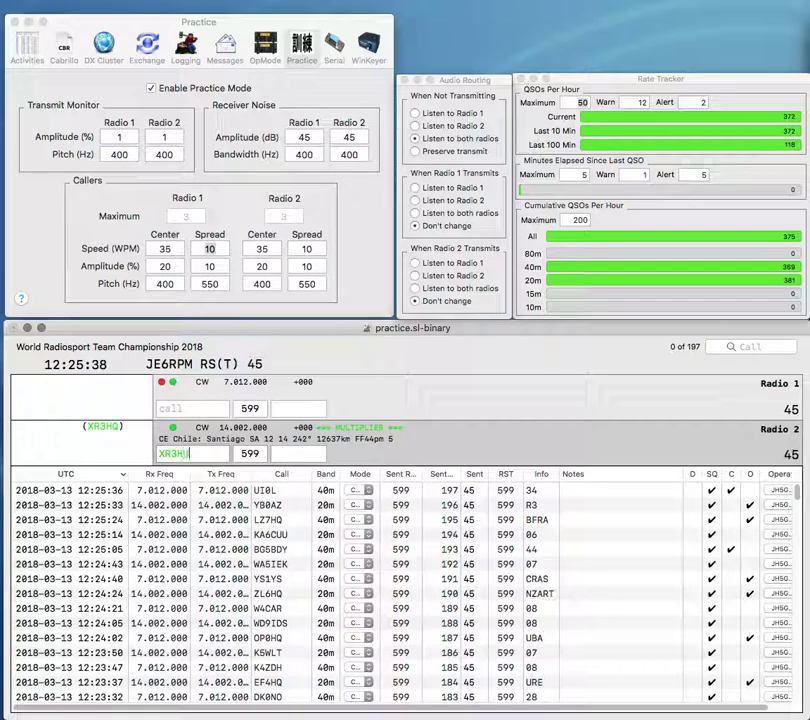
{"action": "key", "text": "Return"}
Step: Enter the partial call DX on Radio 1, and log XR3HQ on Radio 2 with exchange RCCH
{"action": "type", "text": "Q"}
{"action": "key", "text": "BackSpace"}
{"action": "key", "text": "BackSpace"}
{"action": "type", "text": "DX"}
{"action": "key", "text": "Return"}
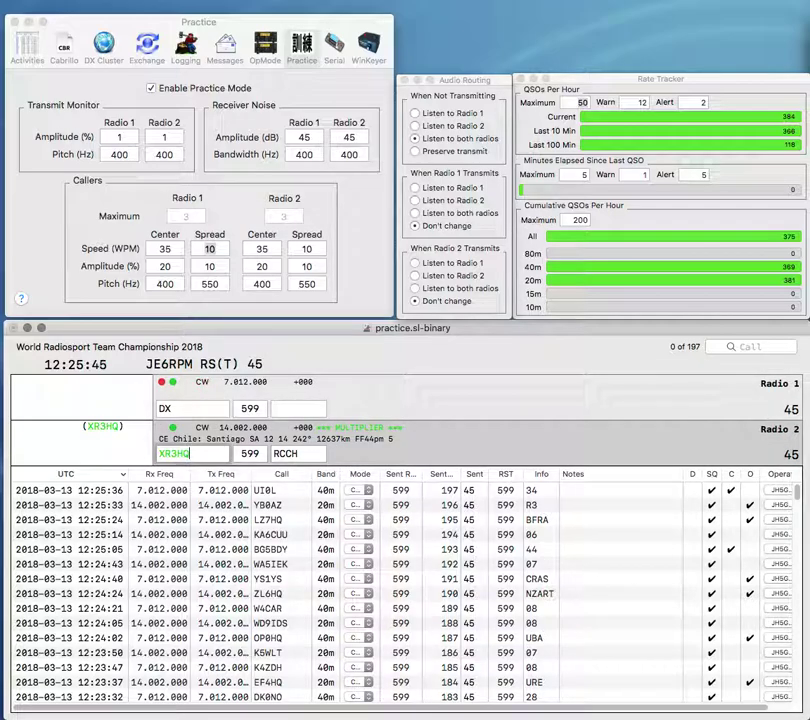
{"action": "key", "text": "Return"}
Step: Extend the Radio 1 call to EA6/T5DX and enter its exchange as 37
{"action": "type", "text": "EU"}
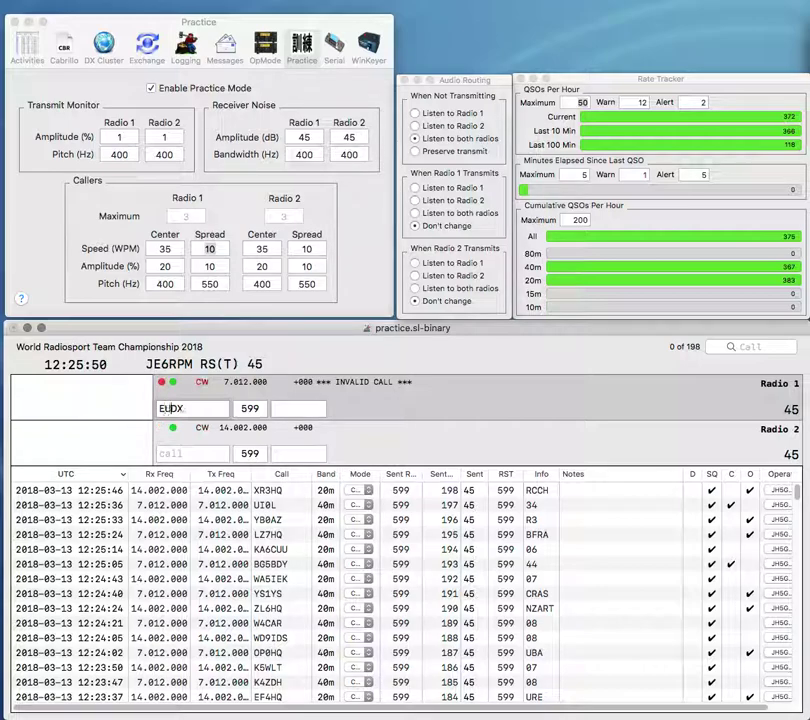
{"action": "key", "text": "BackSpace"}
{"action": "type", "text": "A6/U"}
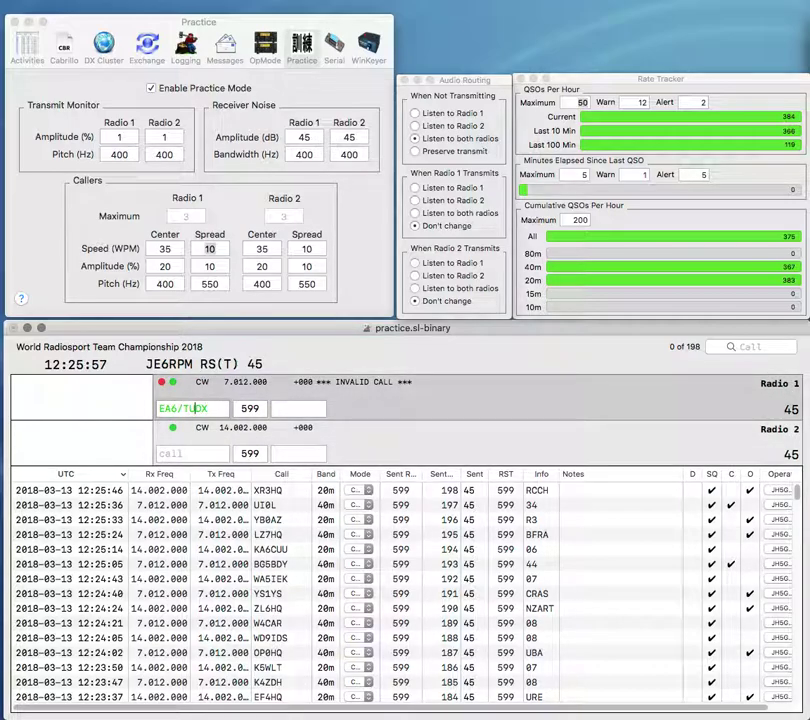
{"action": "type", "text": "5"}
{"action": "key", "text": "space"}
{"action": "type", "text": "37"}
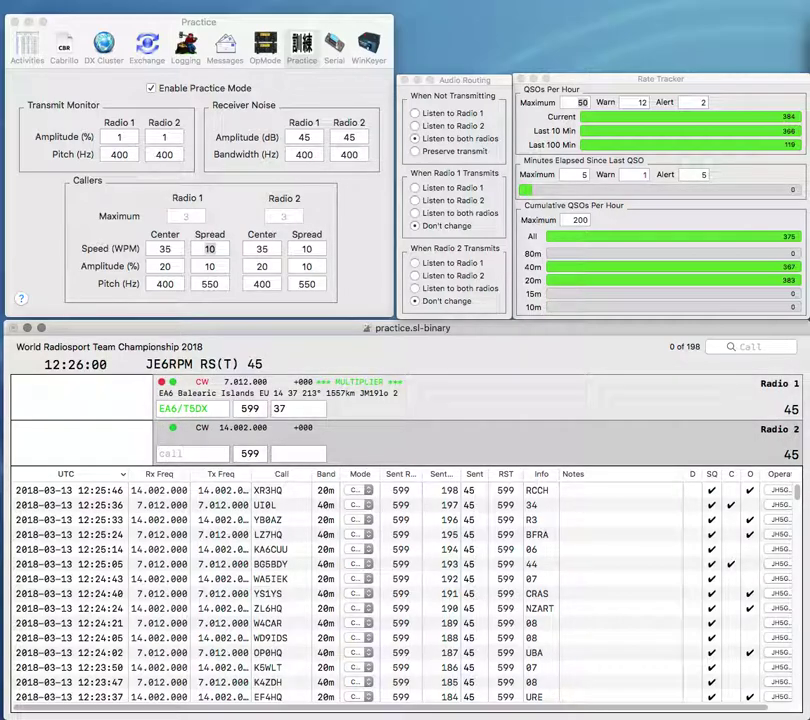
{"action": "type", "text": "9A"}
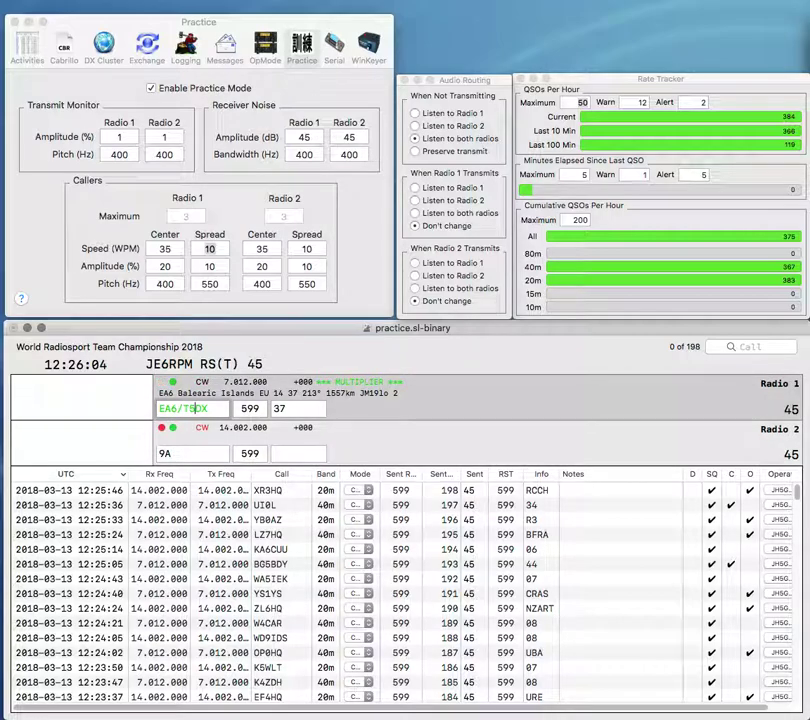
{"action": "left_click", "coordinate": [184, 408]}
{"action": "left_click", "coordinate": [171, 453]}
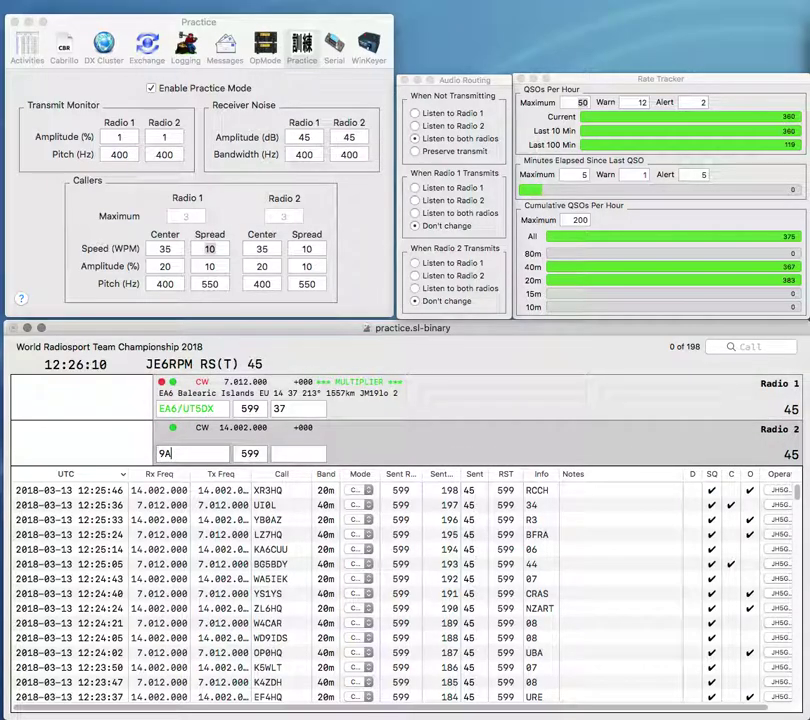
{"action": "type", "text": "6TKS"}
{"action": "key", "text": "Return"}
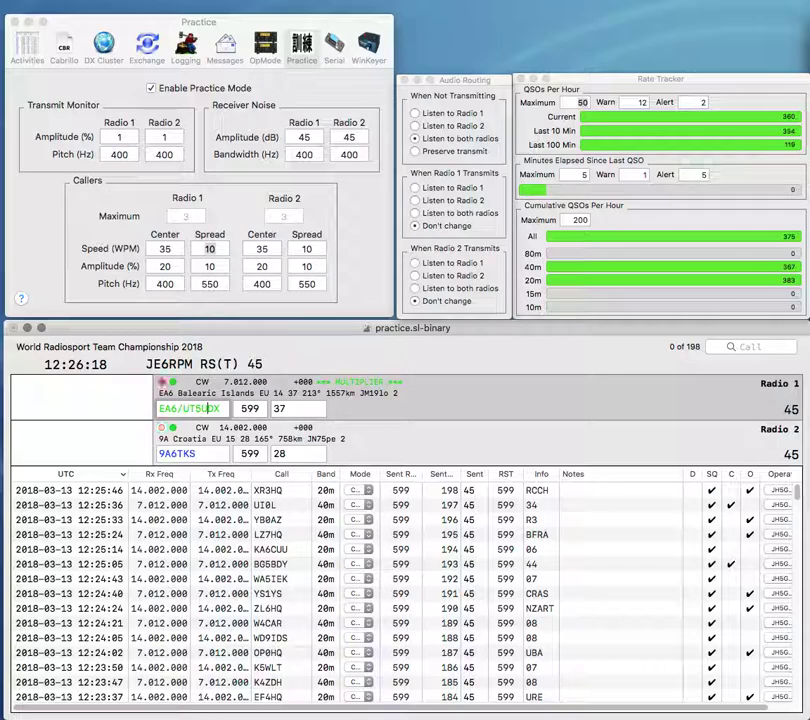
{"action": "key", "text": "Return"}
{"action": "key", "text": "Return"}
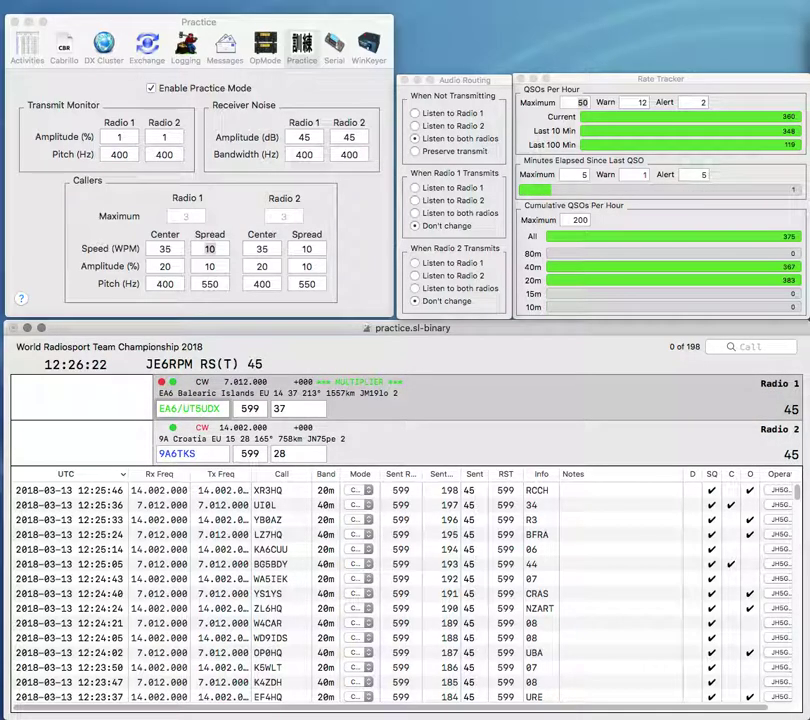
{"action": "key", "text": "Return"}
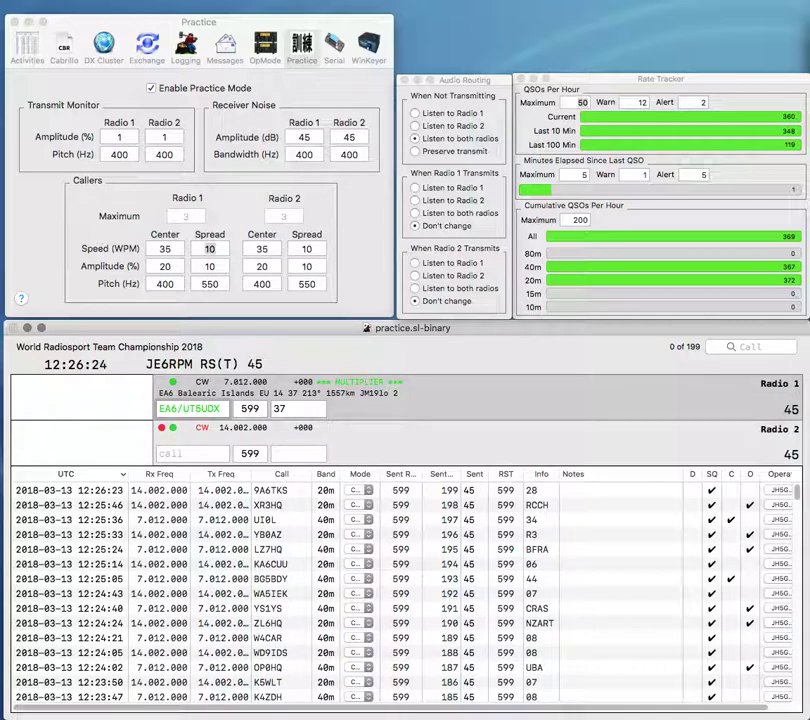
{"action": "key", "text": "Return"}
Step: Enter and send the partial call 1A on Radio 2, and enter and send the call YT0HQ on Radio 1
{"action": "type", "text": "H"}
{"action": "type", "text": "1A"}
{"action": "key", "text": "Return"}
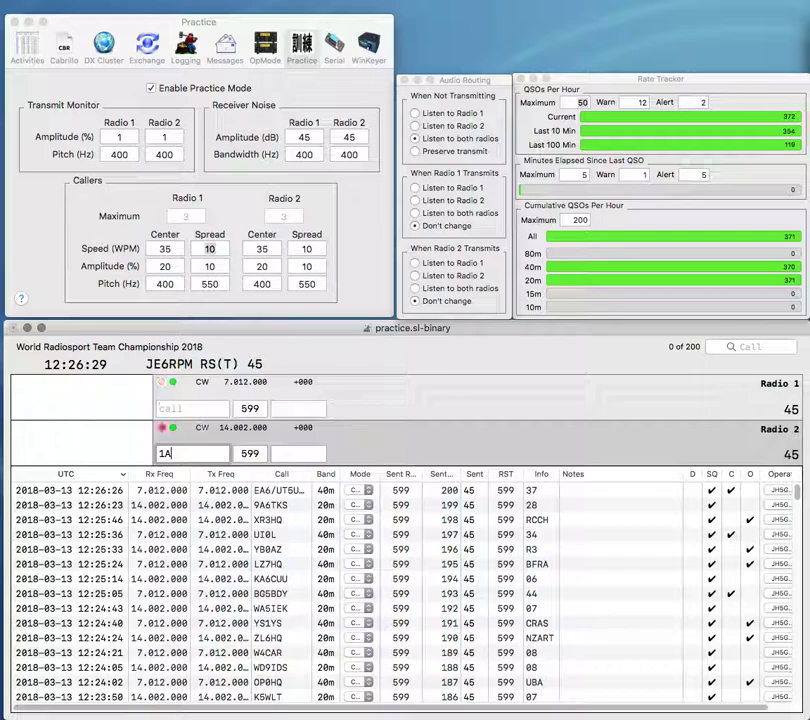
{"action": "type", "text": "YT0HQ"}
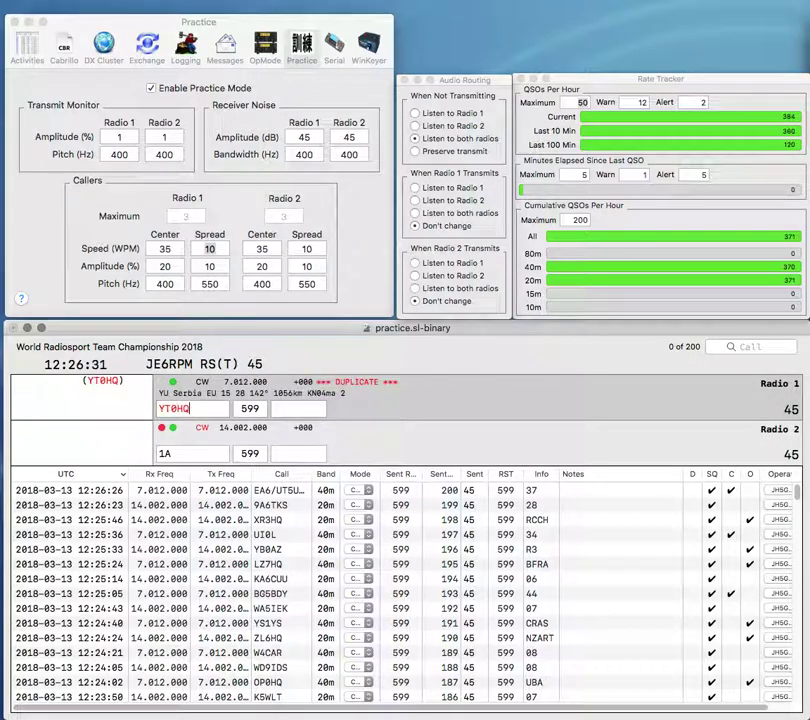
{"action": "key", "text": "Return"}
Step: Complete the Radio 2 call as HK1ANP with exchange 12, and log YT0HQ on Radio 1 with exchange SRS
{"action": "type", "text": "HK1A"}
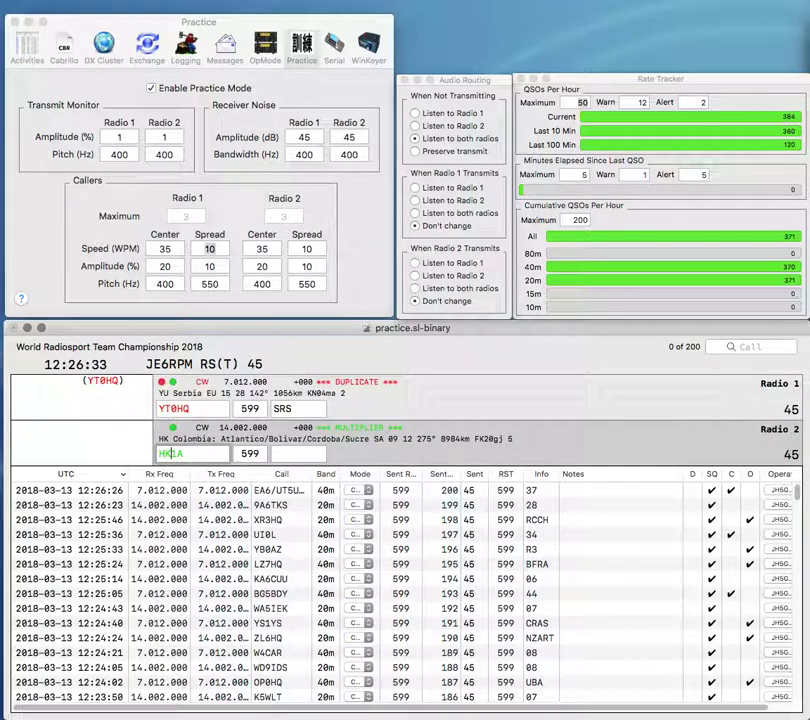
{"action": "type", "text": "NP"}
{"action": "key", "text": "space"}
{"action": "type", "text": "12"}
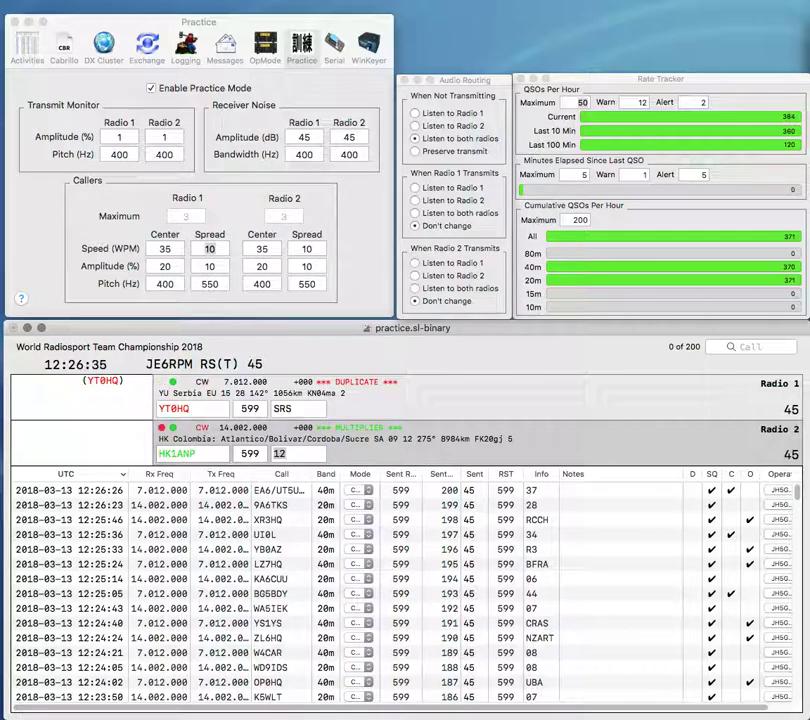
{"action": "key", "text": "space"}
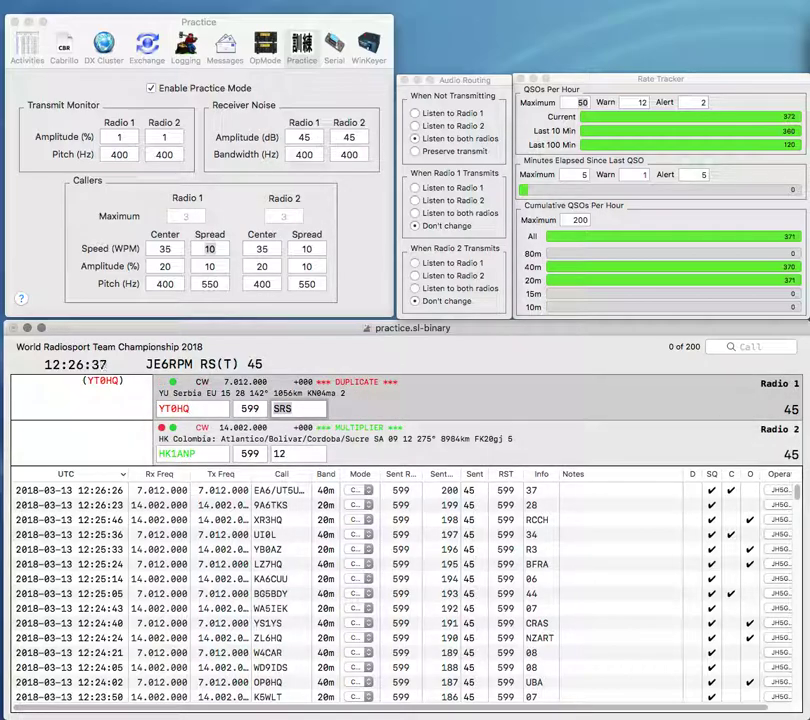
{"action": "key", "text": "Return"}
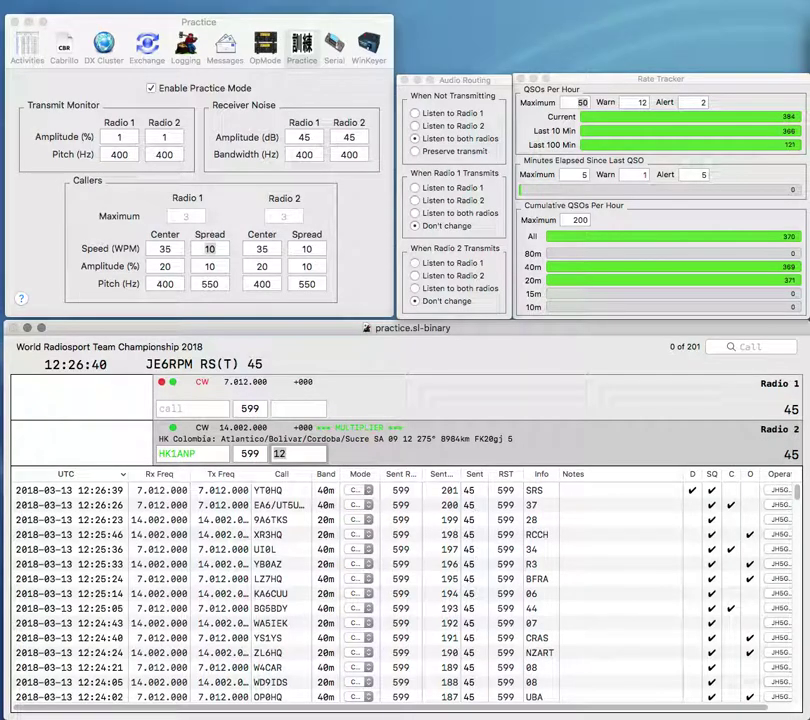
{"action": "key", "text": "Return"}
{"action": "type", "text": "KD0FJG"}
{"action": "key", "text": "Return"}
{"action": "type", "text": "K"}
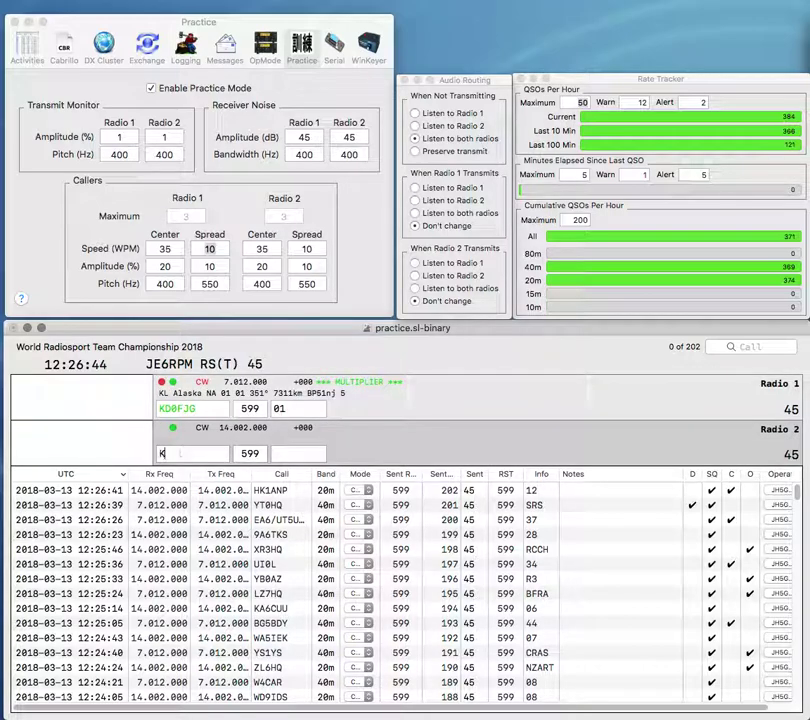
{"action": "type", "text": "Z5DP"}
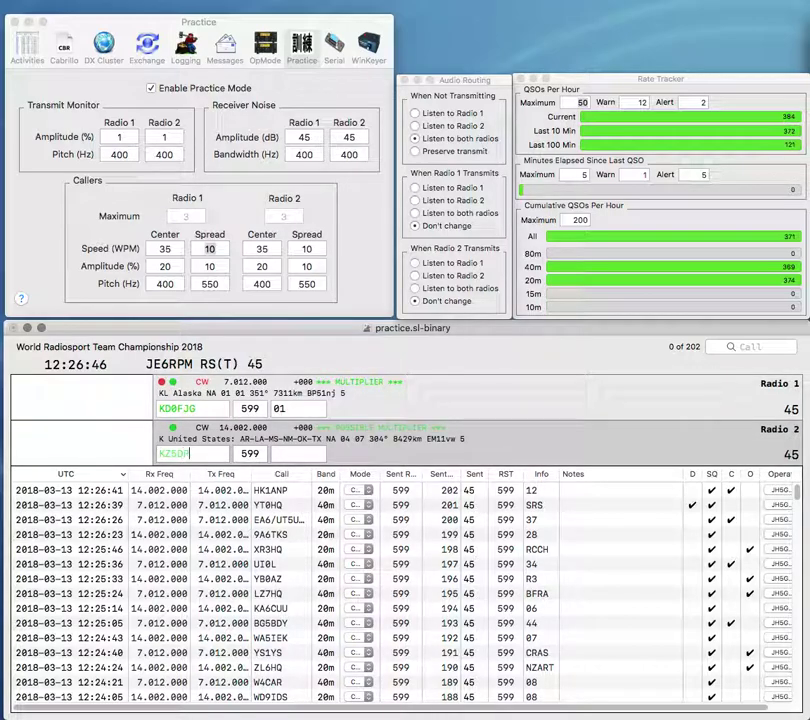
{"action": "key", "text": "Return"}
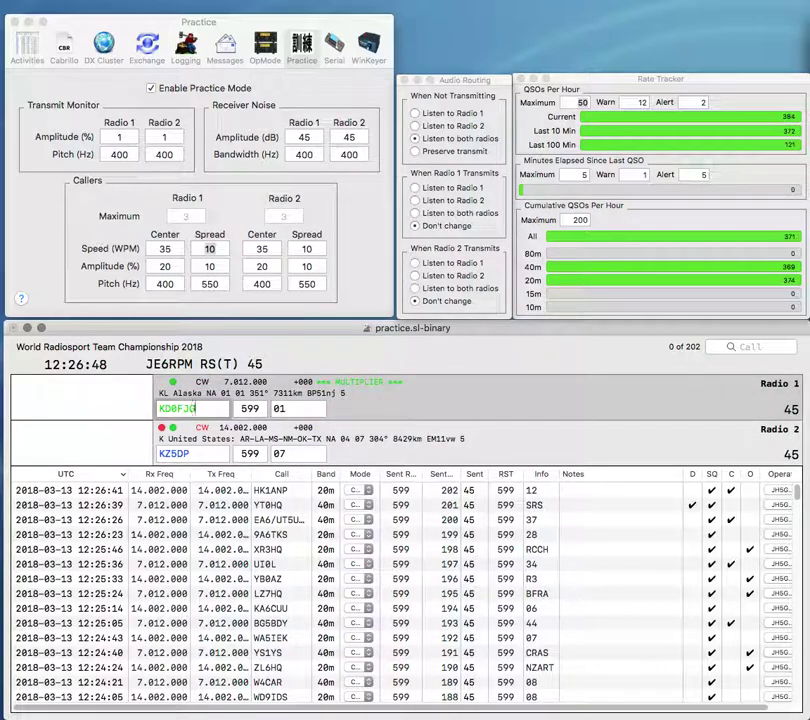
{"action": "key", "text": "Return"}
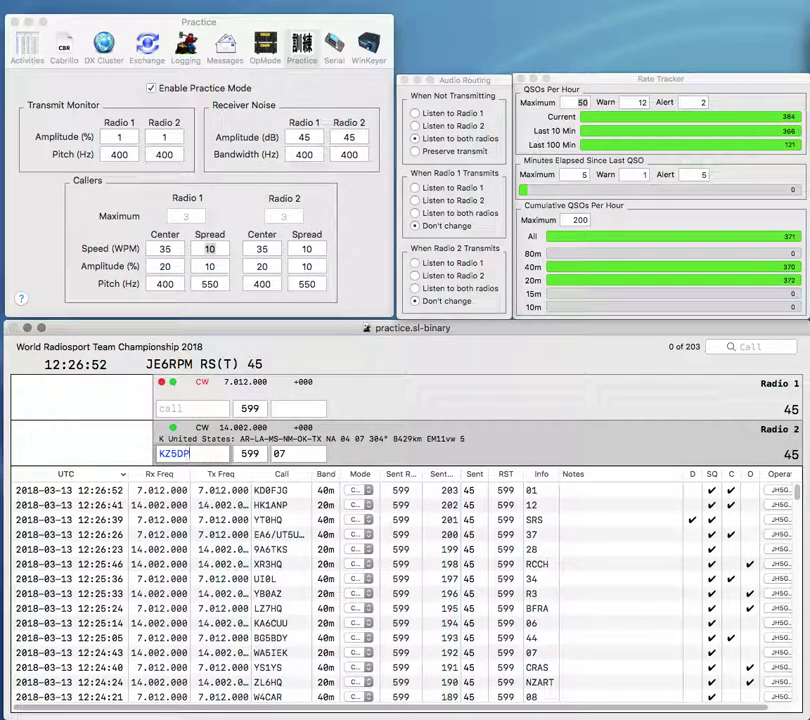
{"action": "key", "text": "Return"}
{"action": "type", "text": "WA5NOM"}
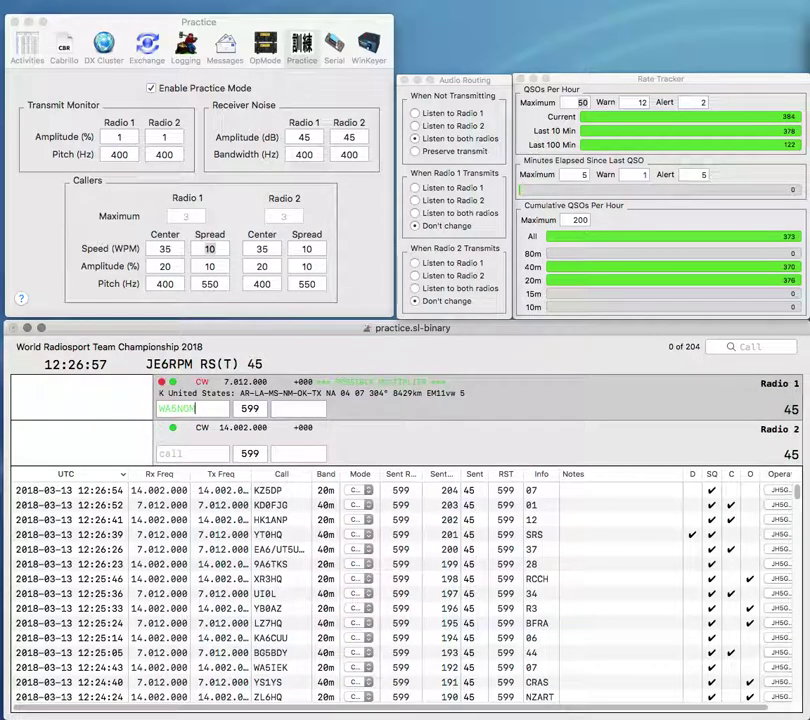
{"action": "key", "text": "Return"}
{"action": "type", "text": "KT4E"}
{"action": "key", "text": "Return"}
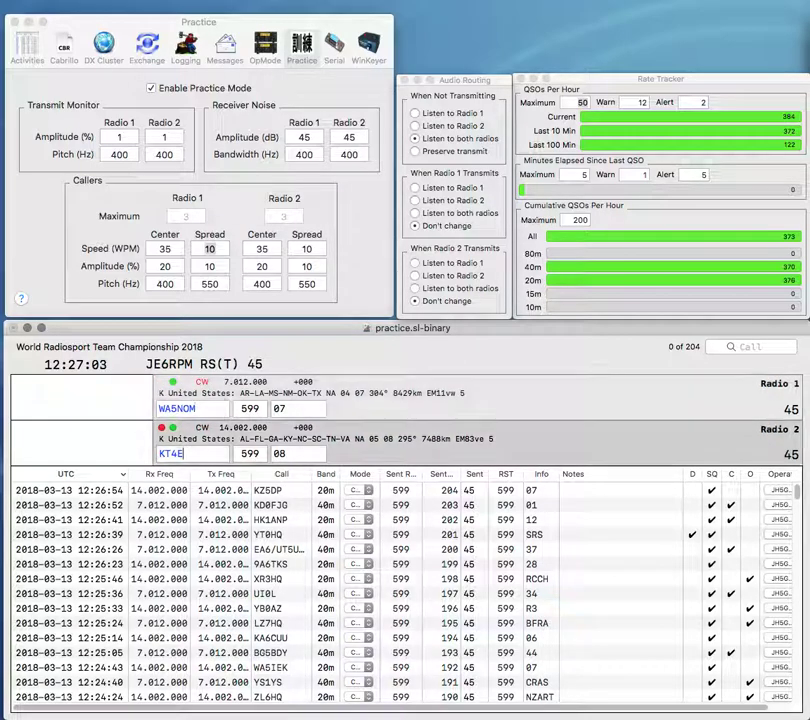
{"action": "key", "text": "Return"}
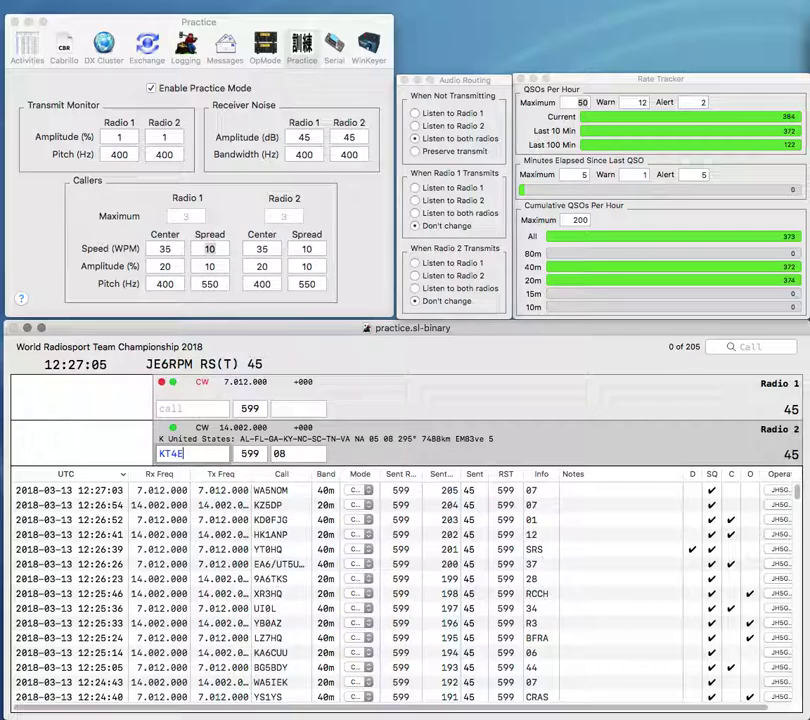
{"action": "key", "text": "Return"}
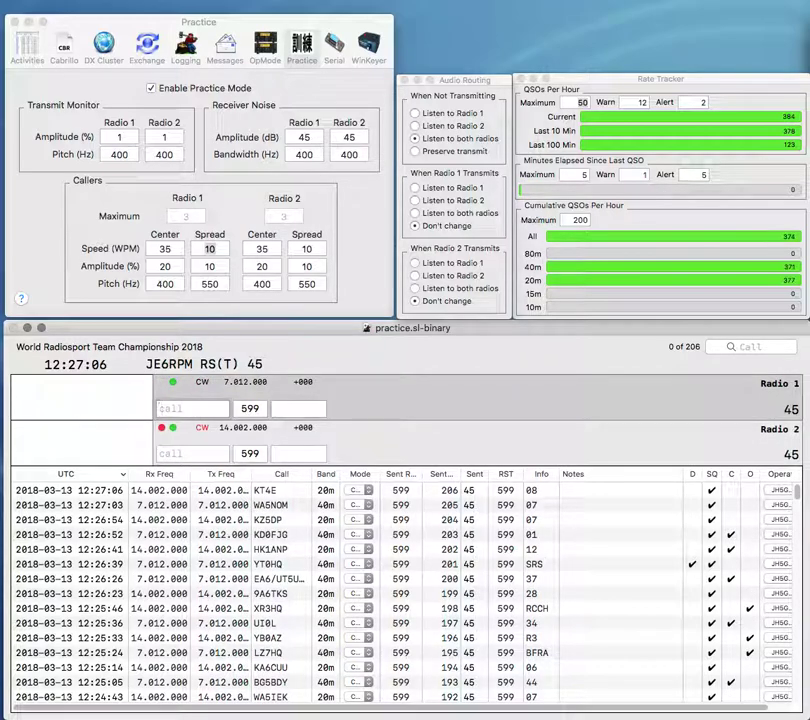
Step: Enter a partial call ending in Q on Radio 1, and enter and send the partial call CT on Radio 2
{"action": "key", "text": "BackSpace"}
{"action": "type", "text": "Q"}
{"action": "key", "text": "Return"}
{"action": "type", "text": "DM"}
{"action": "type", "text": "CT"}
{"action": "key", "text": "Return"}
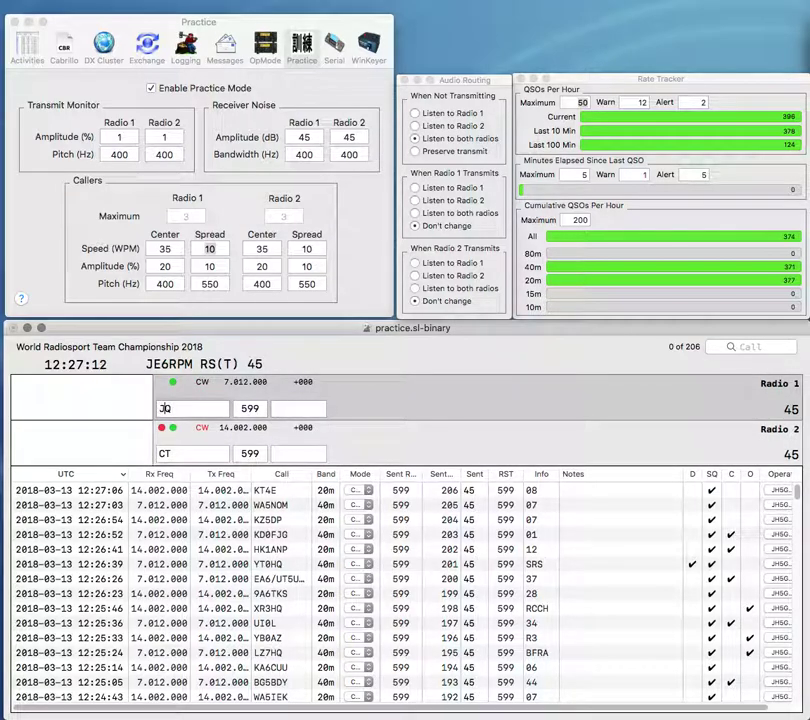
Step: Complete and send the Radio 1 call as PY5JQ, and extend the partial call on Radio 2 to 5CT
{"action": "type", "text": "PY5"}
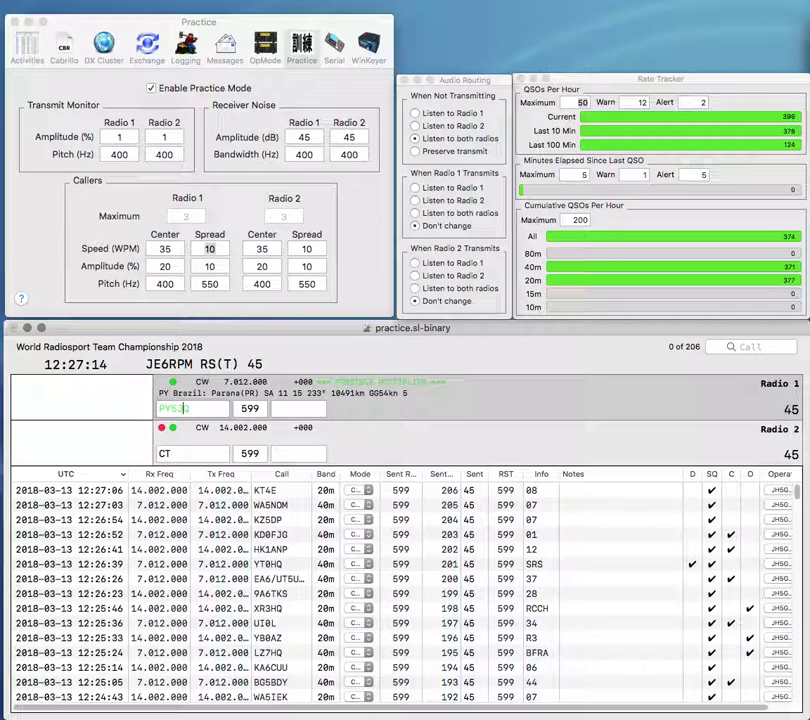
{"action": "type", "text": "JQ"}
{"action": "key", "text": "Return"}
{"action": "type", "text": "5"}
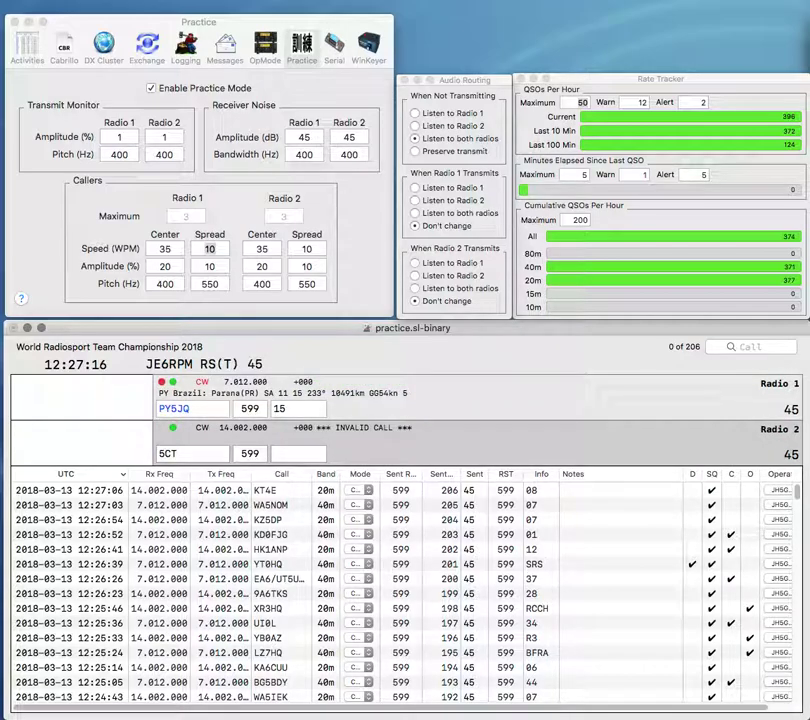
{"action": "key", "text": "Return"}
{"action": "key", "text": "Tab"}
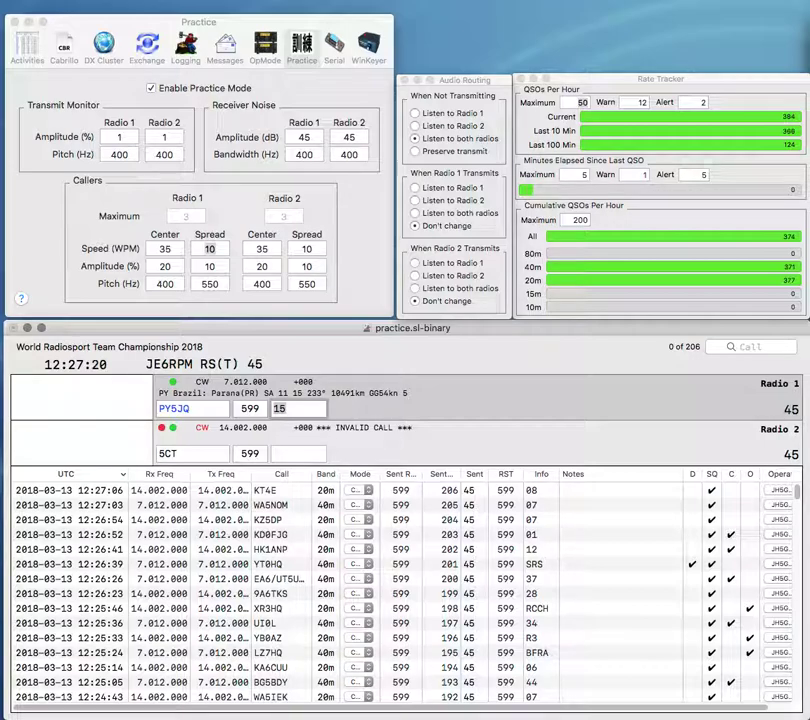
{"action": "key", "text": "Return"}
{"action": "type", "text": "A"}
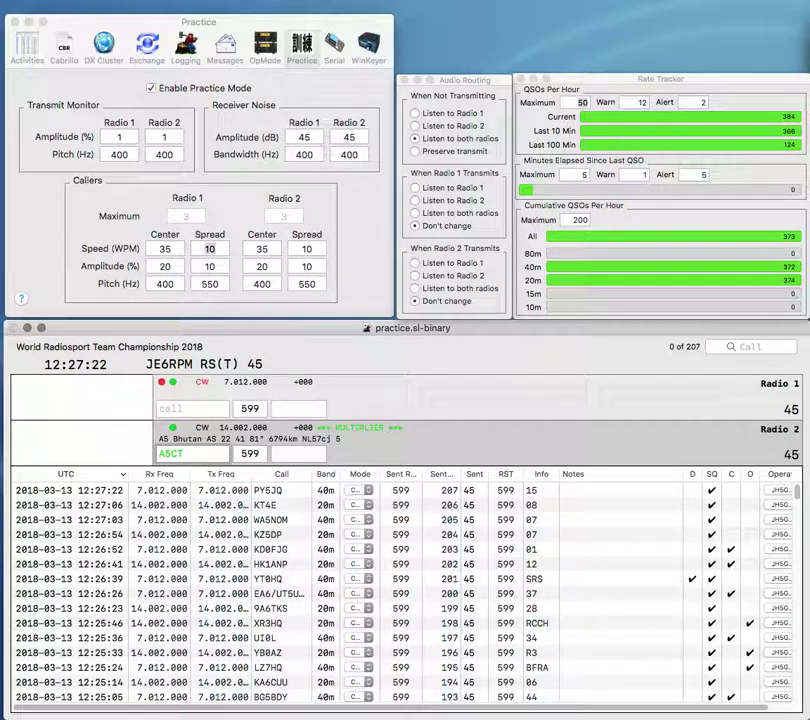
{"action": "key", "text": "BackSpace"}
{"action": "type", "text": "DM"}
{"action": "key", "text": "Return"}
{"action": "type", "text": "UA0"}
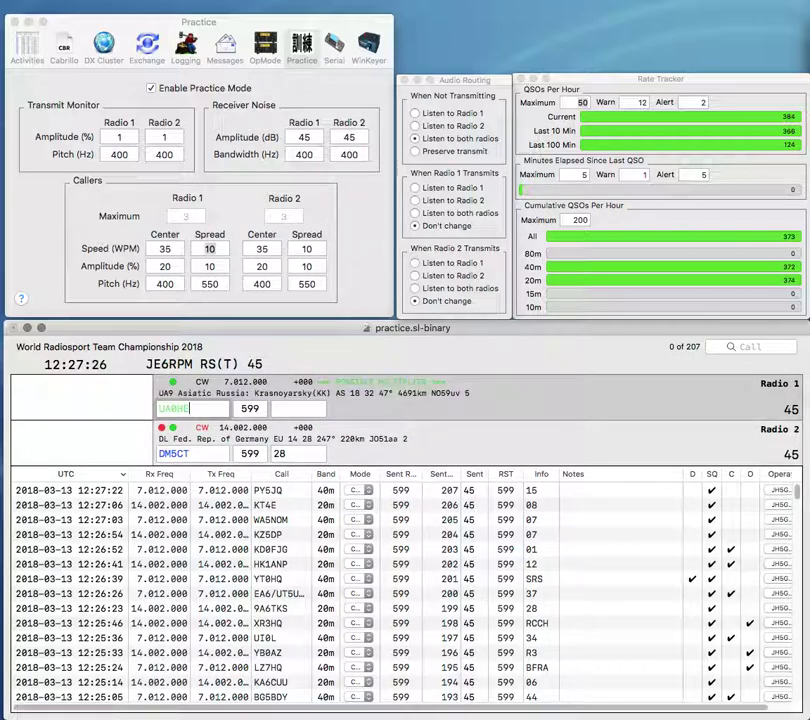
{"action": "type", "text": "SEP"}
{"action": "key", "text": "Return"}
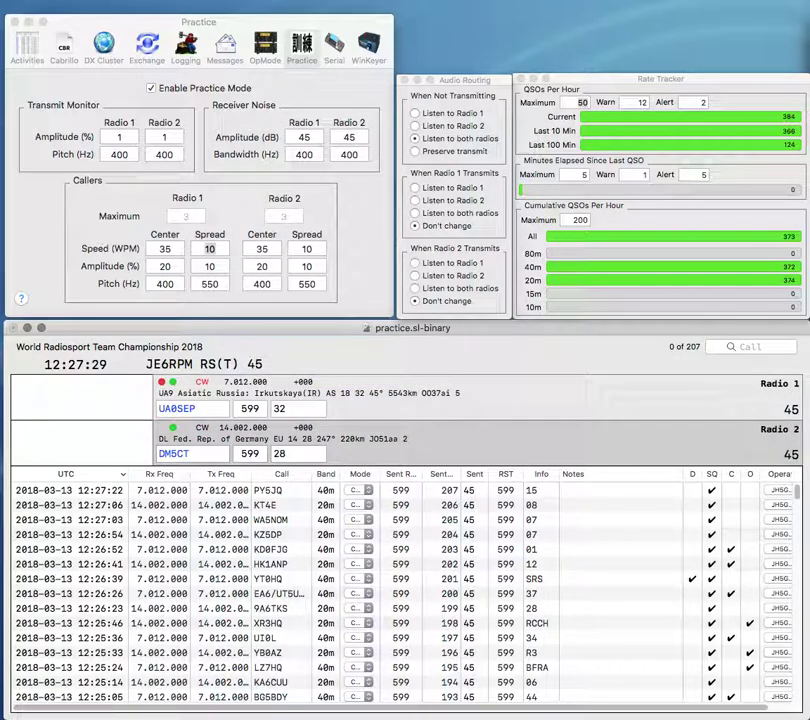
{"action": "key", "text": "Return"}
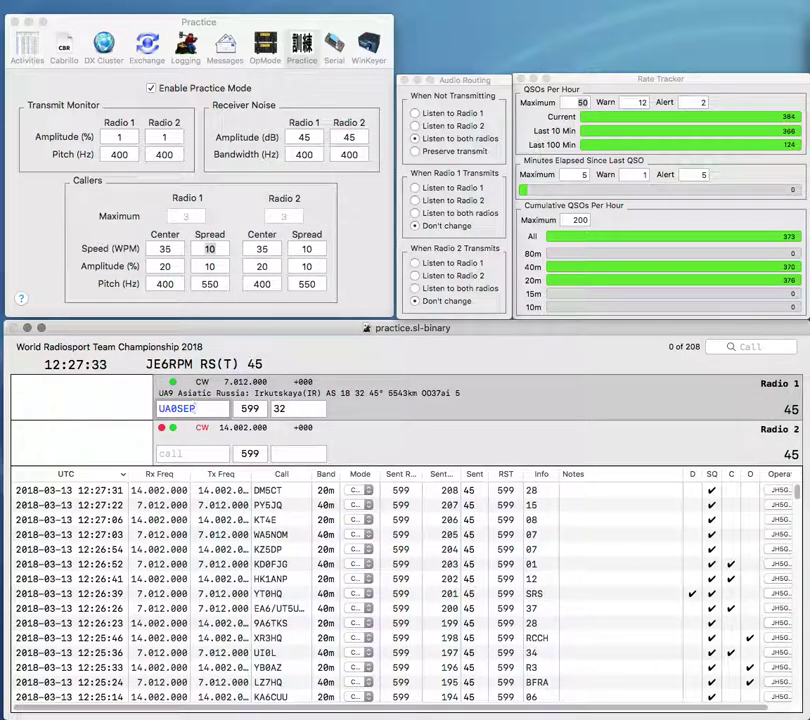
{"action": "key", "text": "Return"}
{"action": "type", "text": "W2"}
{"action": "key", "text": "Return"}
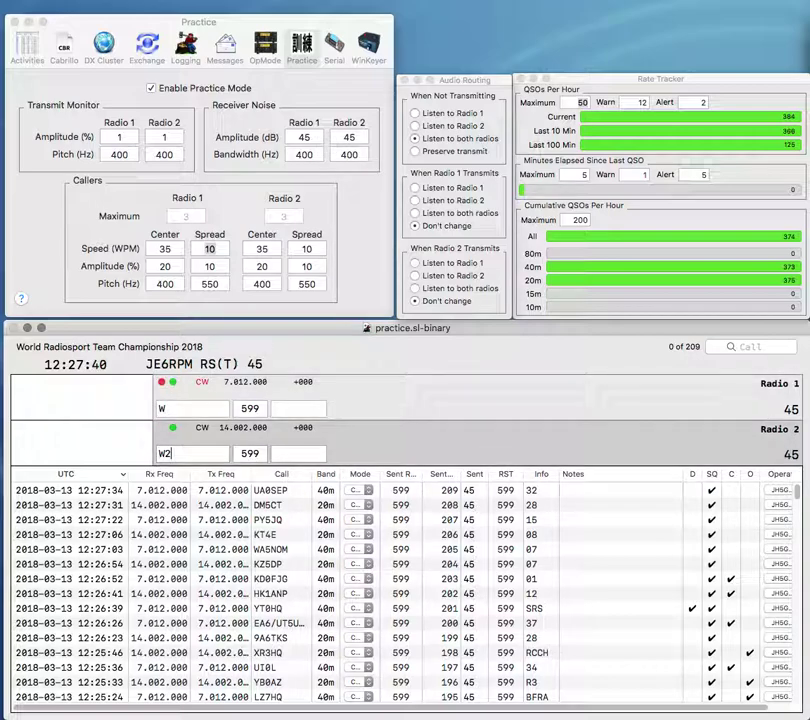
{"action": "type", "text": "JAF"}
{"action": "key", "text": "Return"}
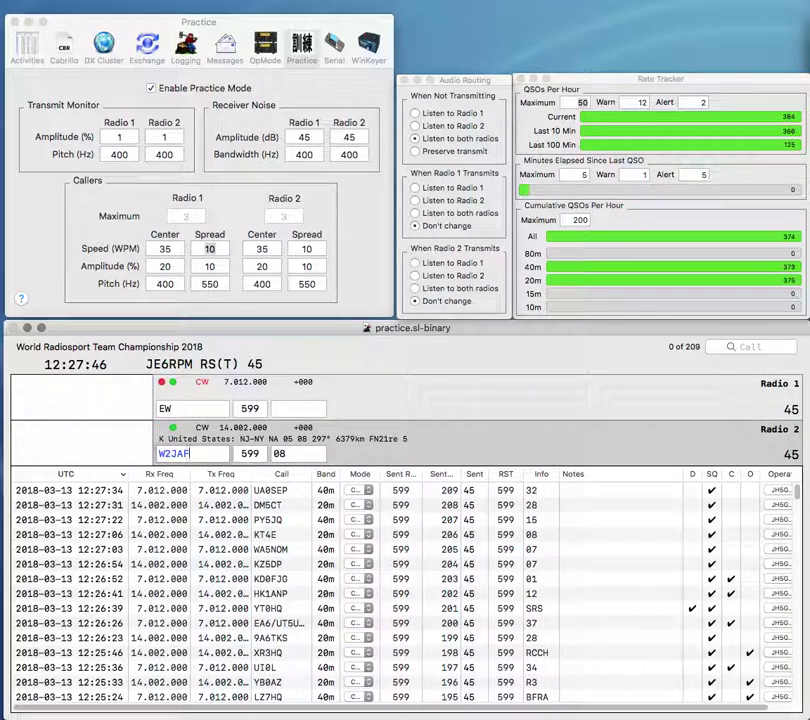
{"action": "key", "text": "Return"}
Step: Complete and send the Radio 1 call as EW5HQ, and enter and send the partial call WD on Radio 2
{"action": "type", "text": "EW5HQ"}
{"action": "key", "text": "Return"}
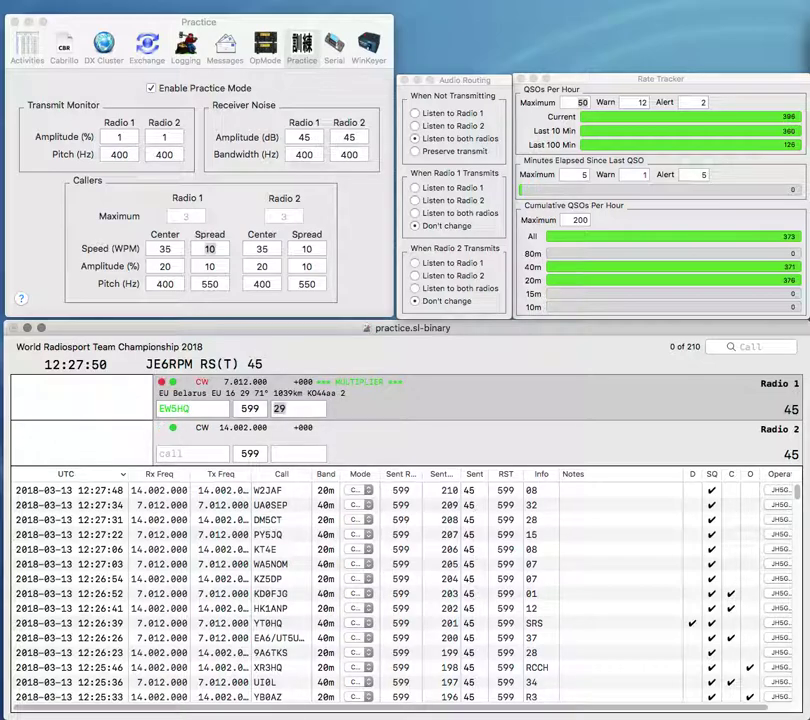
{"action": "type", "text": "J"}
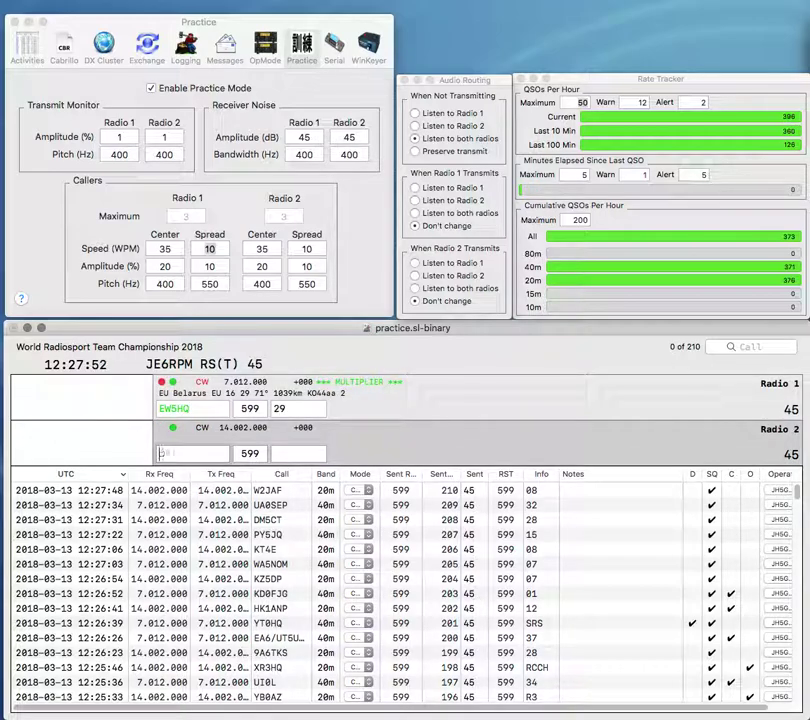
{"action": "key", "text": "BackSpace"}
{"action": "type", "text": "WD"}
{"action": "key", "text": "Return"}
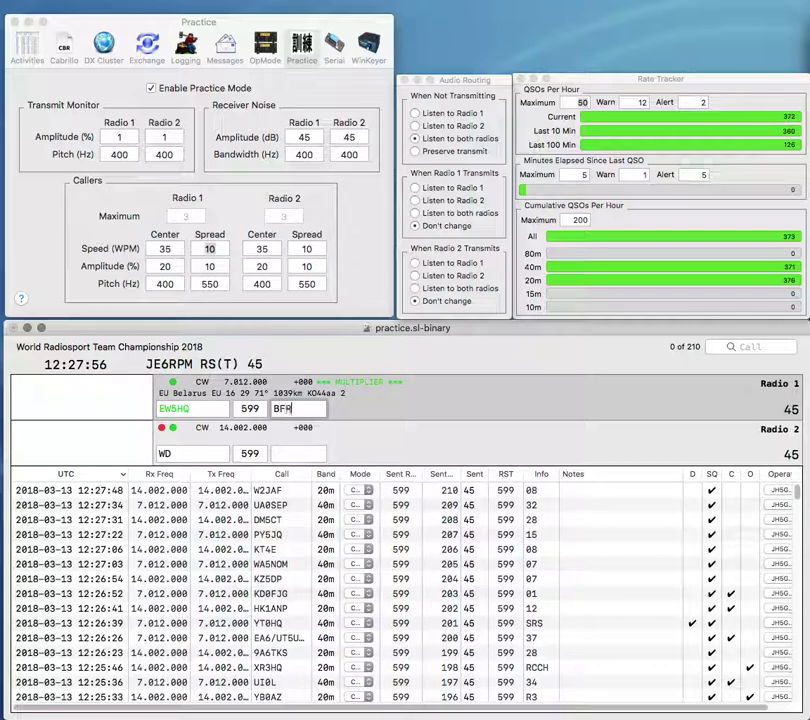
Step: Log EW5HQ on Radio 1 with exchange BFRR, and complete and send the Radio 2 call as WD4OIN
{"action": "type", "text": "R"}
{"action": "key", "text": "Return"}
{"action": "type", "text": "4"}
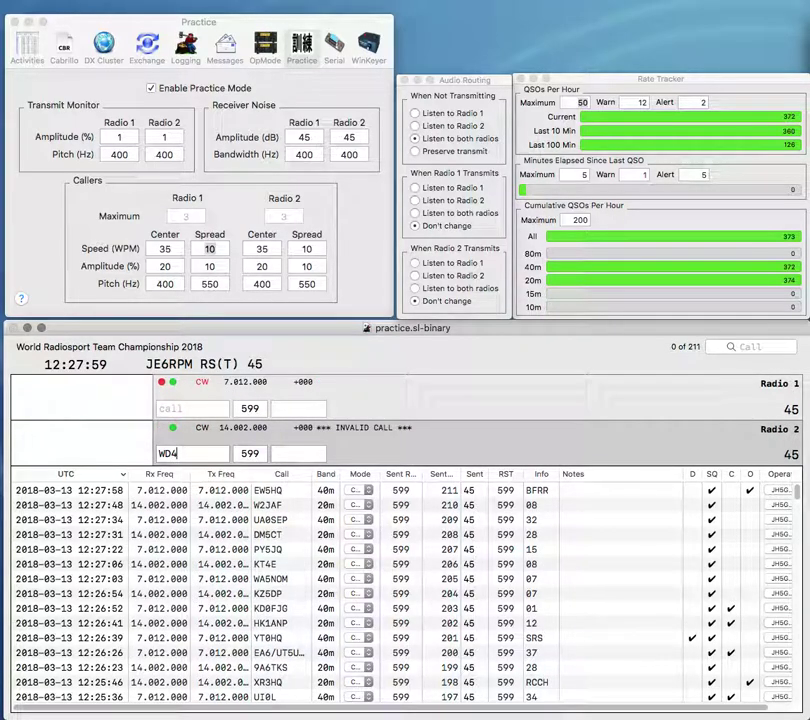
{"action": "type", "text": "QIN"}
{"action": "key", "text": "Return"}
{"action": "type", "text": "08"}
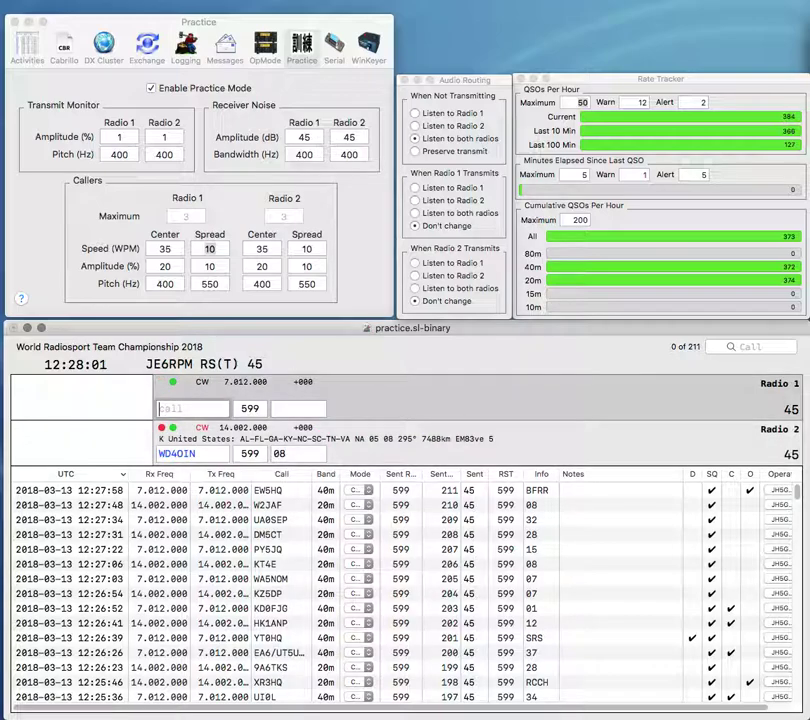
Step: Enter and send the partial call W on Radio 1, and log WD4OIN on Radio 2 with exchange 08
{"action": "key", "text": "BackSpace"}
{"action": "type", "text": "W"}
{"action": "key", "text": "Return"}
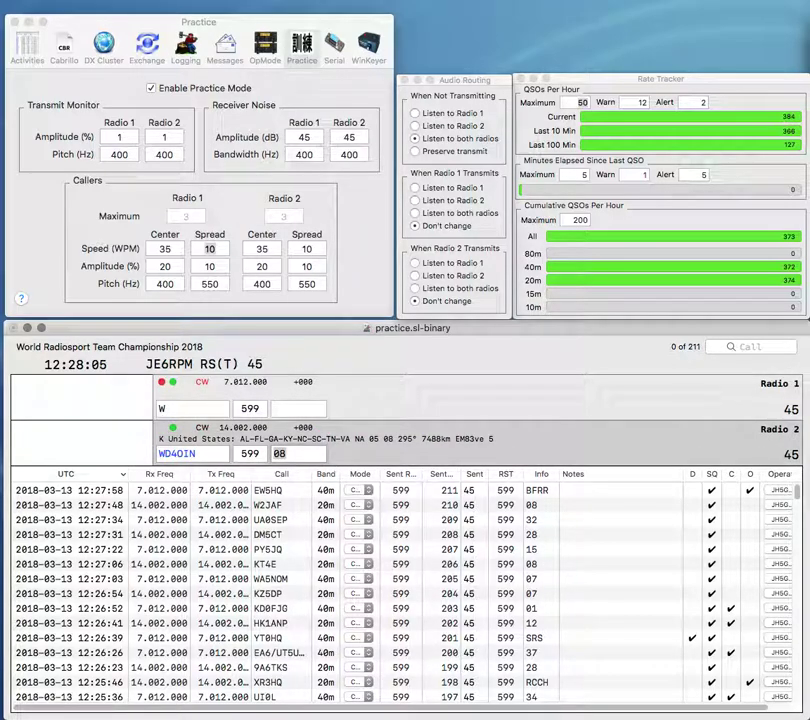
{"action": "key", "text": "Return"}
{"action": "type", "text": "IQ3W"}
{"action": "key", "text": "Return"}
{"action": "type", "text": "AD7J"}
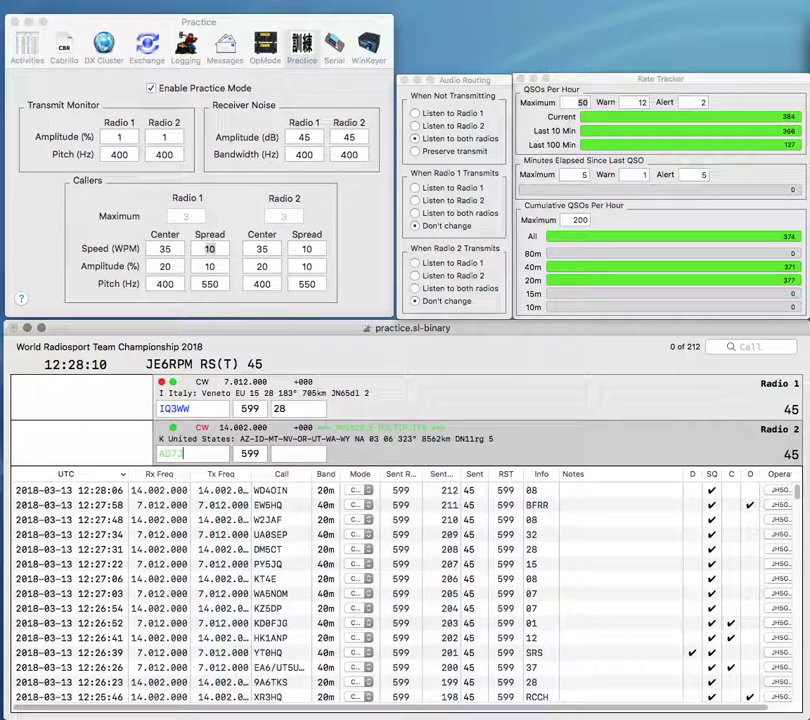
{"action": "key", "text": "Return"}
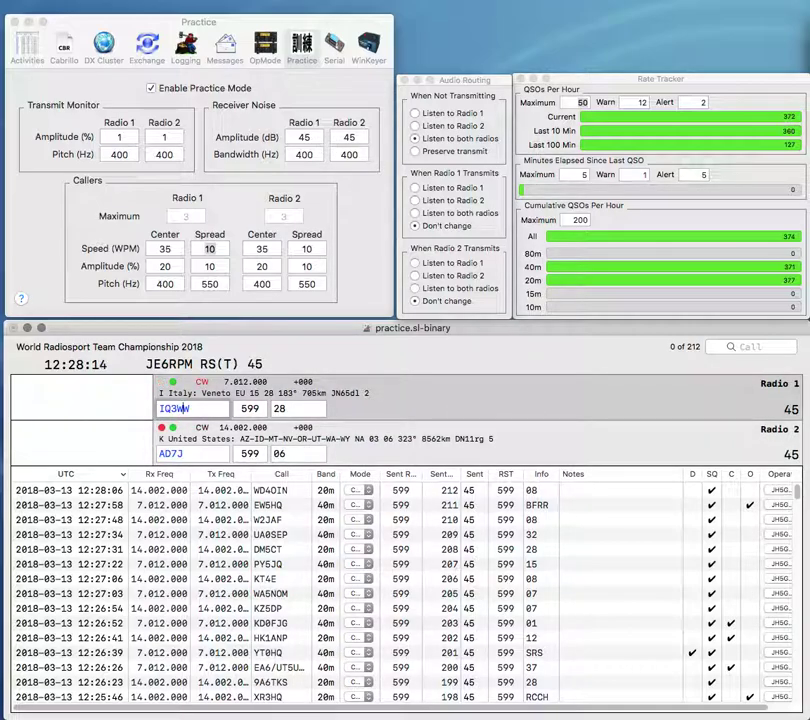
{"action": "key", "text": "Return"}
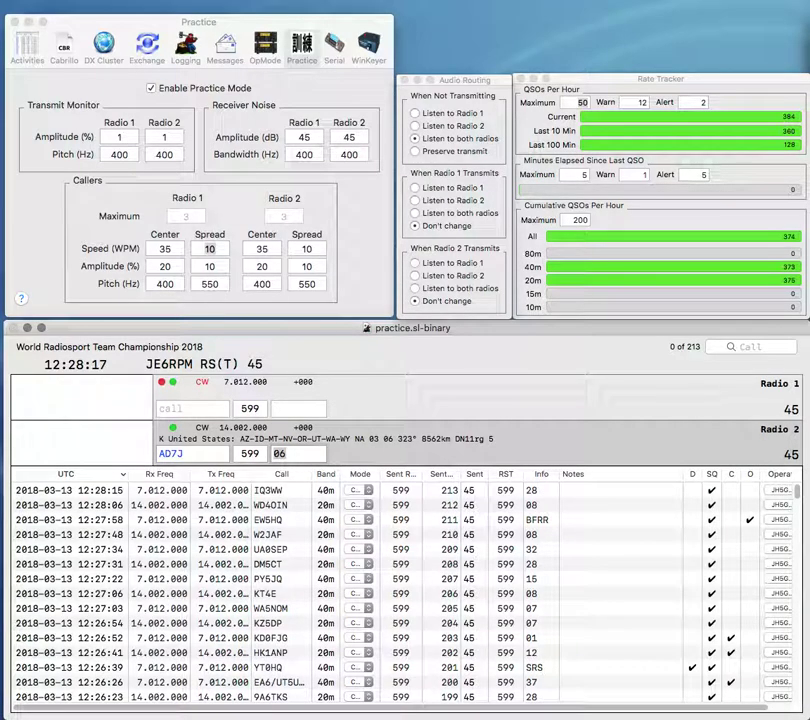
{"action": "key", "text": "Return"}
Step: Enter and send the call VA3EEB on Radio 1 and the call VK3TL on Radio 2
{"action": "type", "text": "VA3EEB"}
{"action": "key", "text": "Return"}
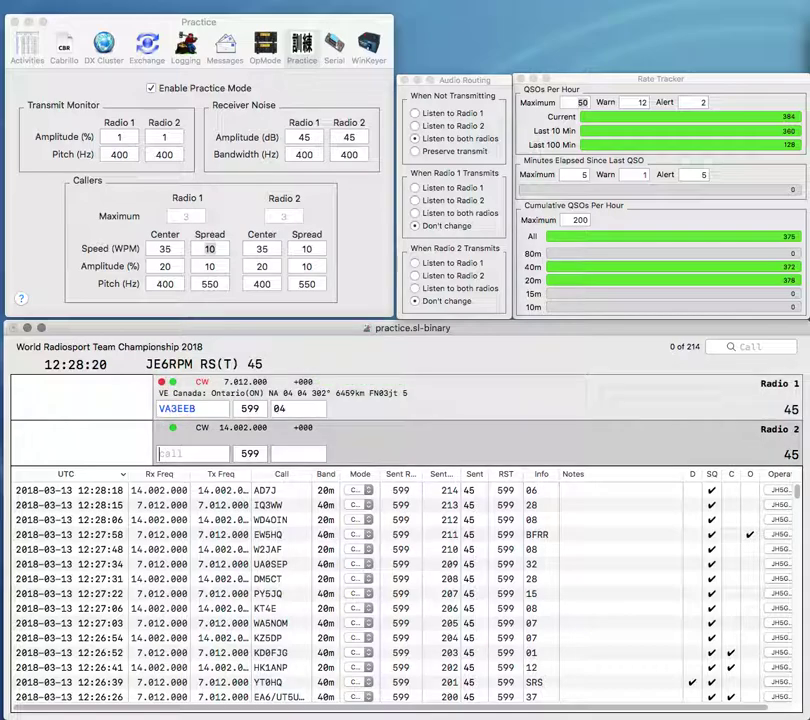
{"action": "type", "text": "VK3TL"}
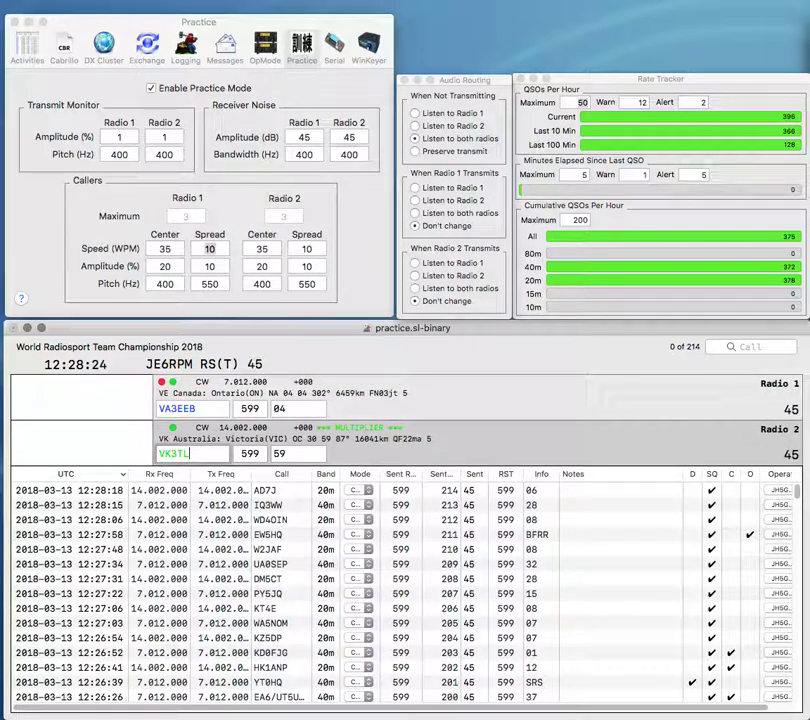
{"action": "key", "text": "Return"}
{"action": "key", "text": "grave"}
{"action": "key", "text": "grave"}
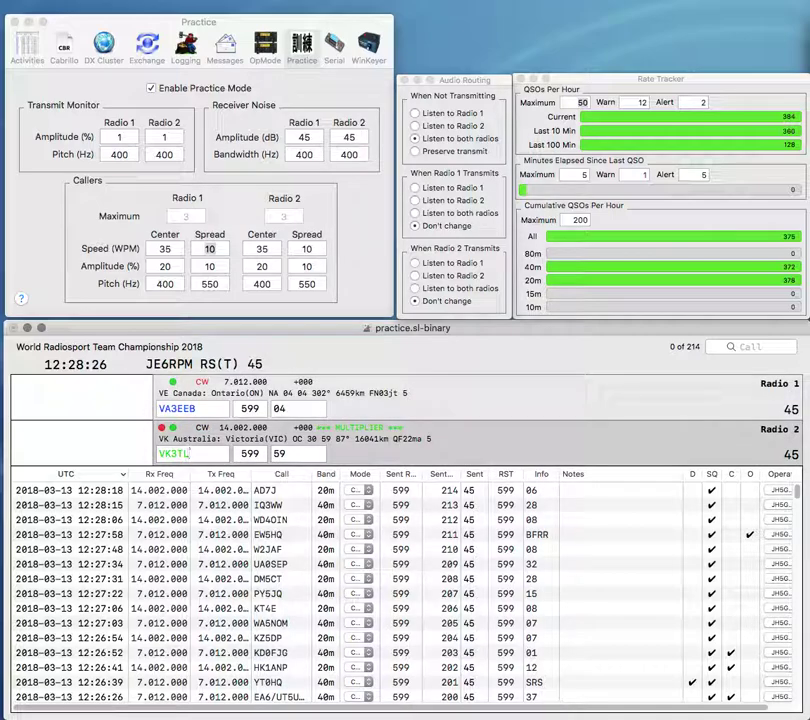
{"action": "key", "text": "Return"}
{"action": "key", "text": "grave"}
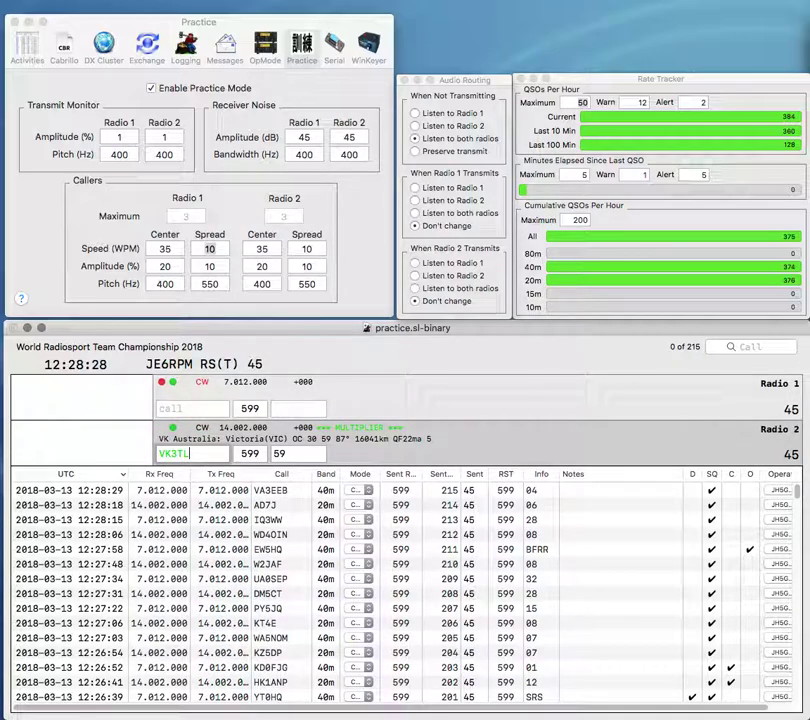
{"action": "key", "text": "Tab"}
{"action": "type", "text": "R3"}
{"action": "key", "text": "Return"}
{"action": "type", "text": "W6"}
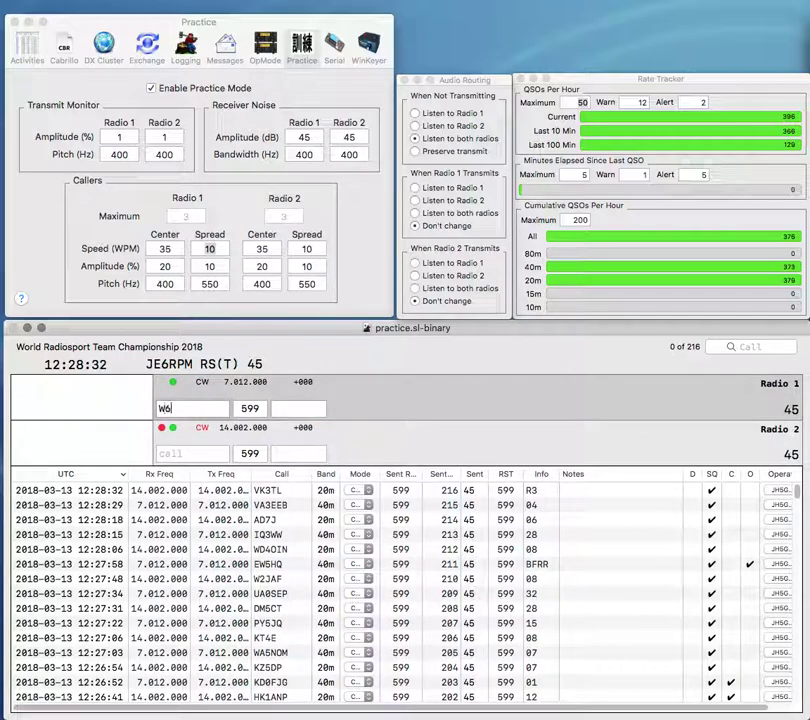
{"action": "type", "text": "L"}
{"action": "key", "text": "Return"}
{"action": "type", "text": "IK5IR"}
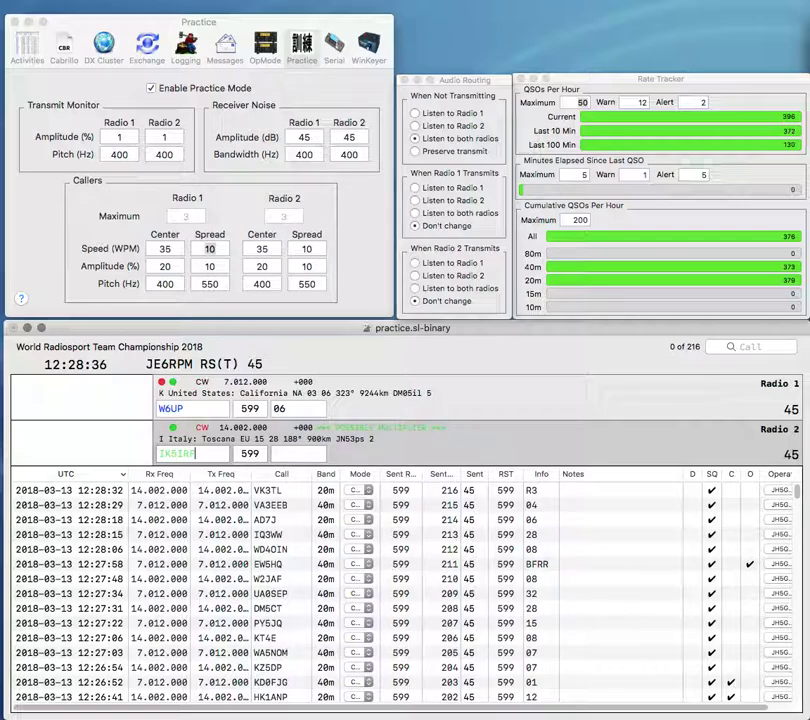
{"action": "type", "text": "F"}
{"action": "key", "text": "Return"}
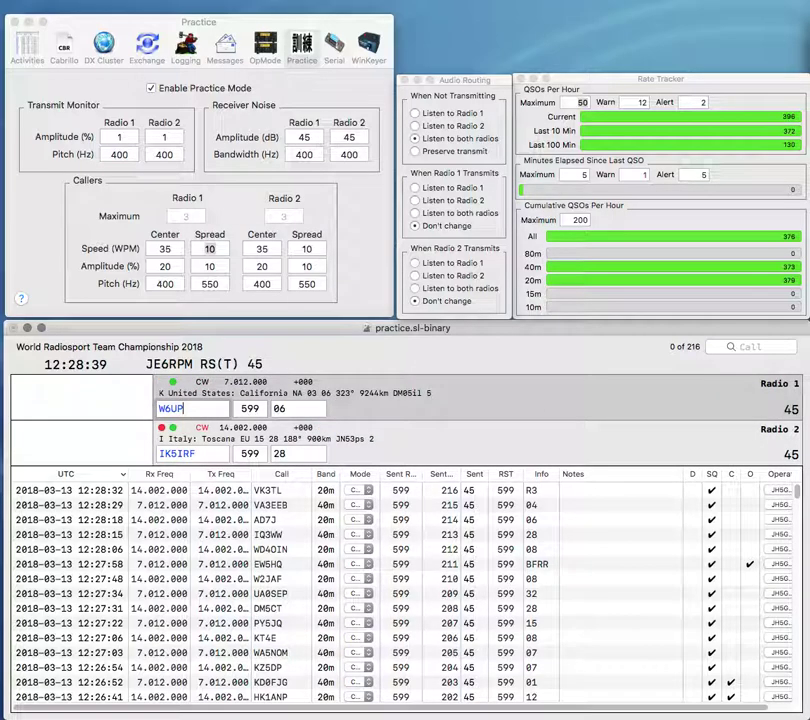
{"action": "key", "text": "Return"}
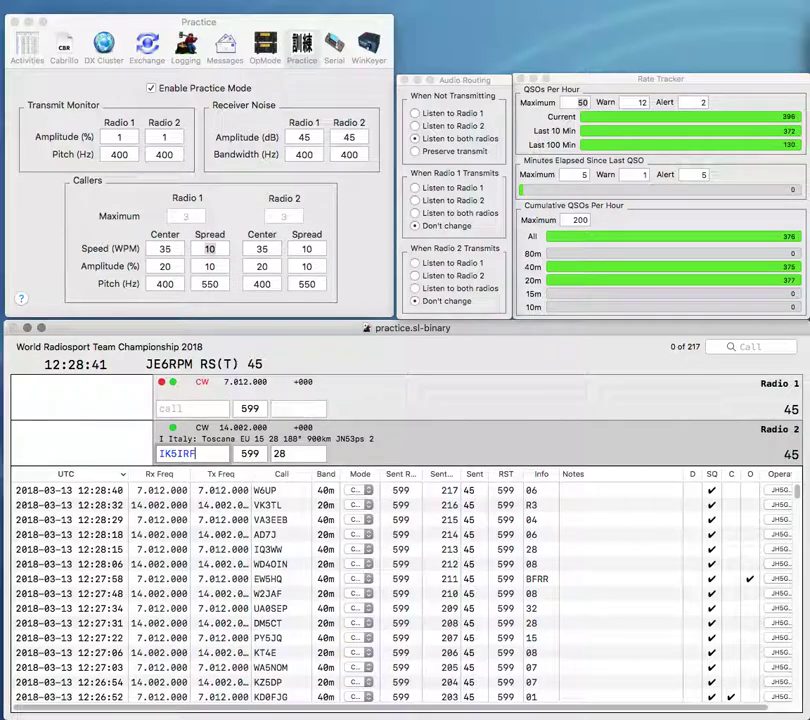
{"action": "key", "text": "Left"}
{"action": "key", "text": "Left"}
{"action": "key", "text": "BackSpace"}
{"action": "type", "text": "S"}
{"action": "key", "text": "Return"}
{"action": "type", "text": "N"}
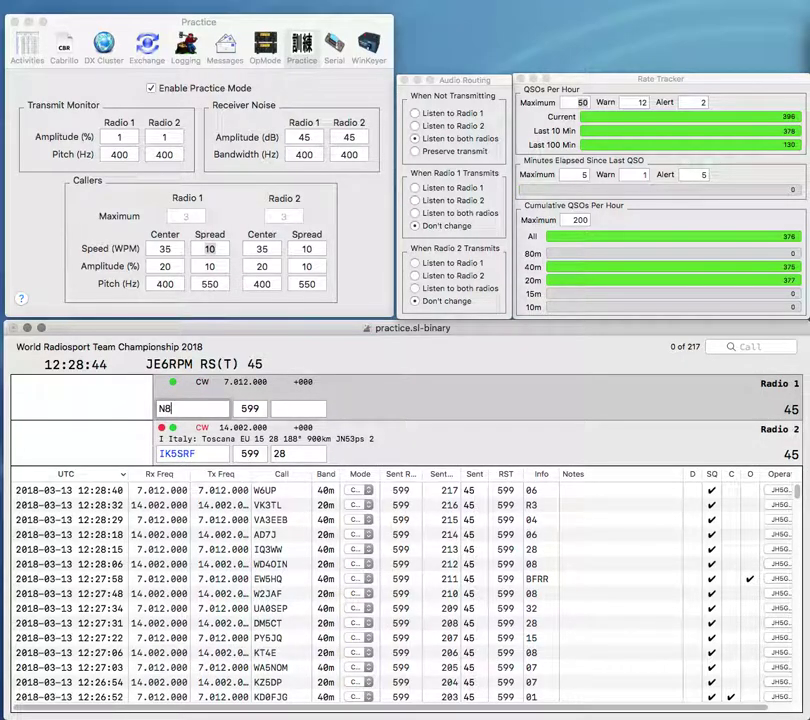
{"action": "key", "text": "Return"}
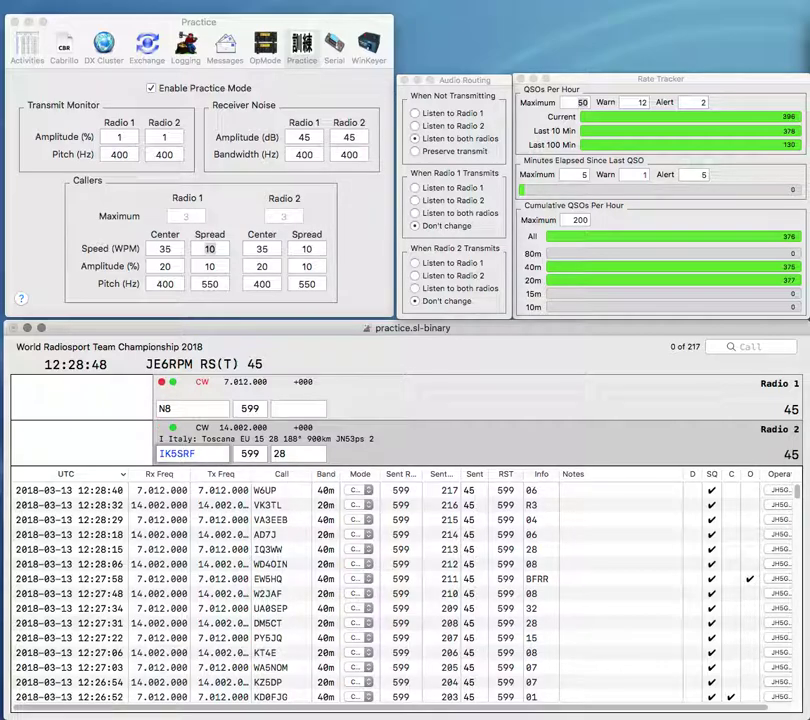
{"action": "key", "text": "Return"}
{"action": "key", "text": "BackSpace"}
{"action": "key", "text": "BackSpace"}
{"action": "type", "text": "VA"}
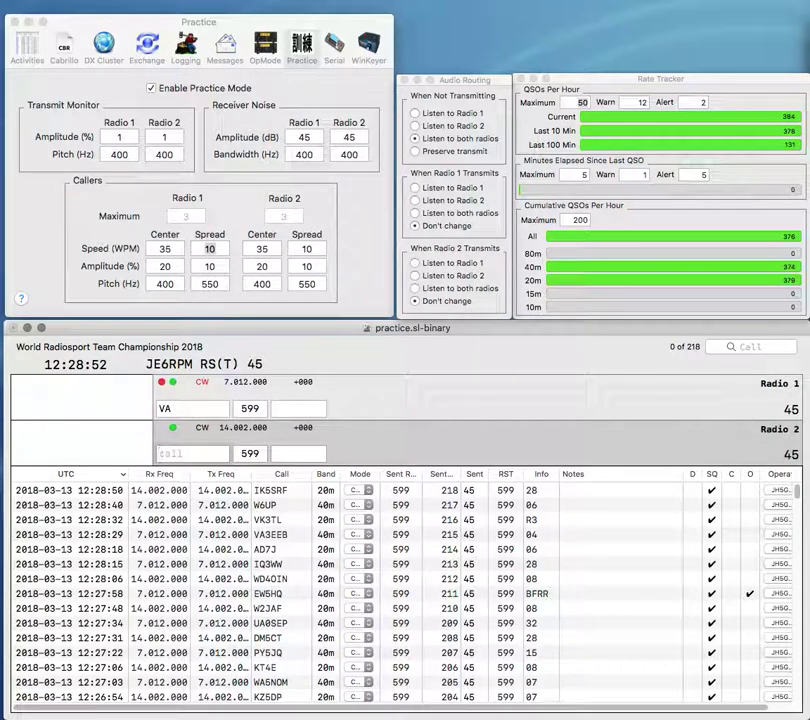
{"action": "type", "text": "3D2C"}
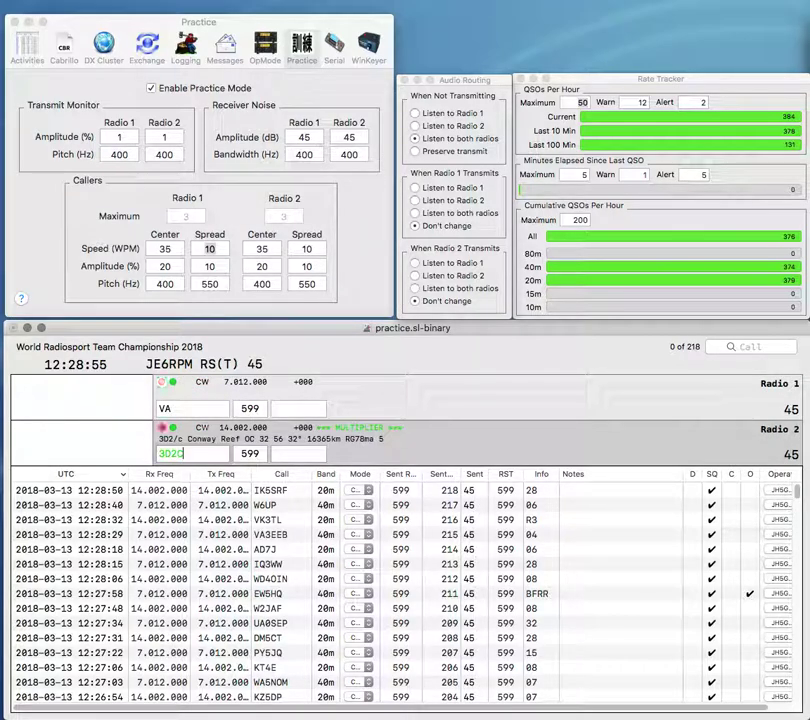
{"action": "key", "text": "Return"}
{"action": "type", "text": "3NQ"}
{"action": "key", "text": "Return"}
{"action": "key", "text": "Return"}
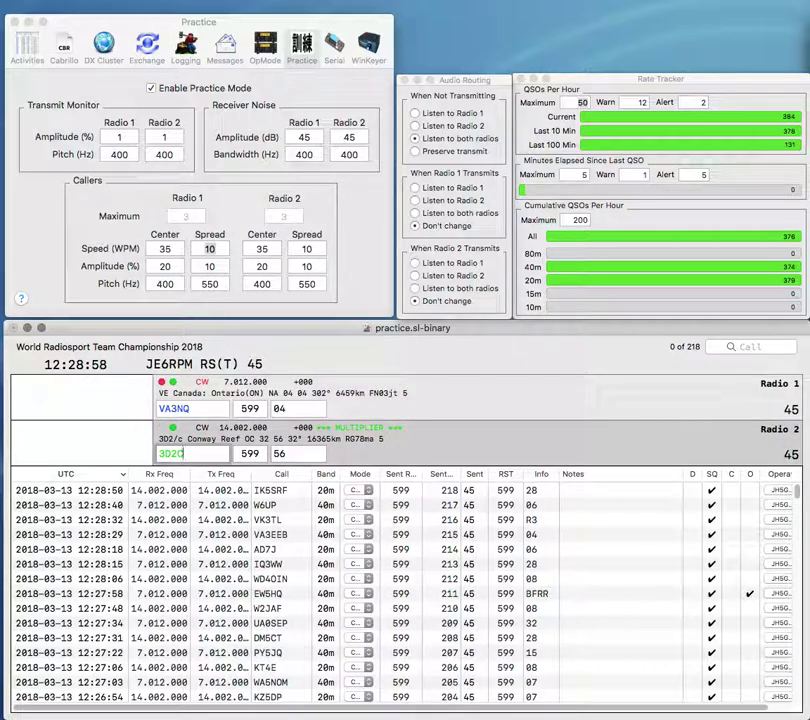
{"action": "key", "text": "Return"}
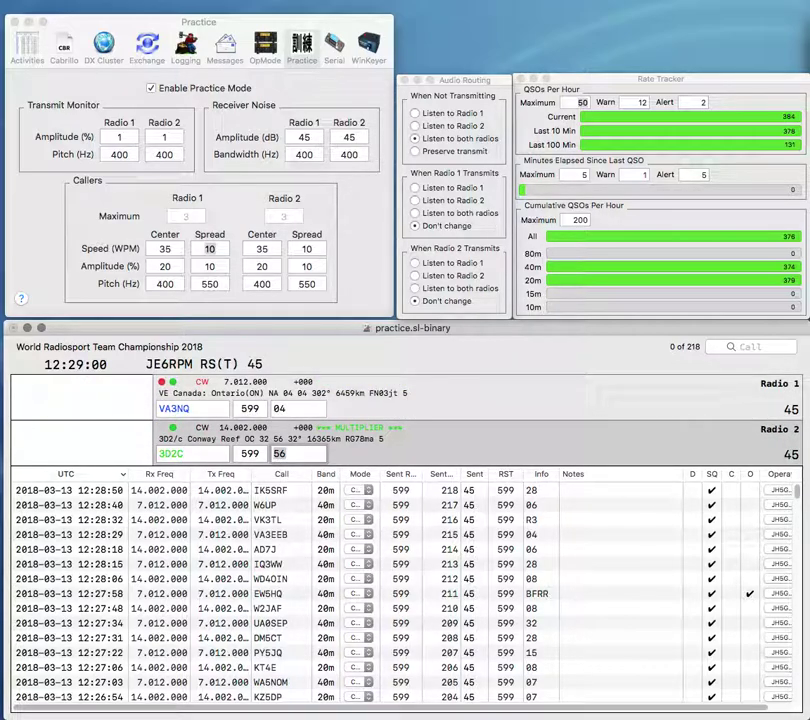
{"action": "key", "text": "Return"}
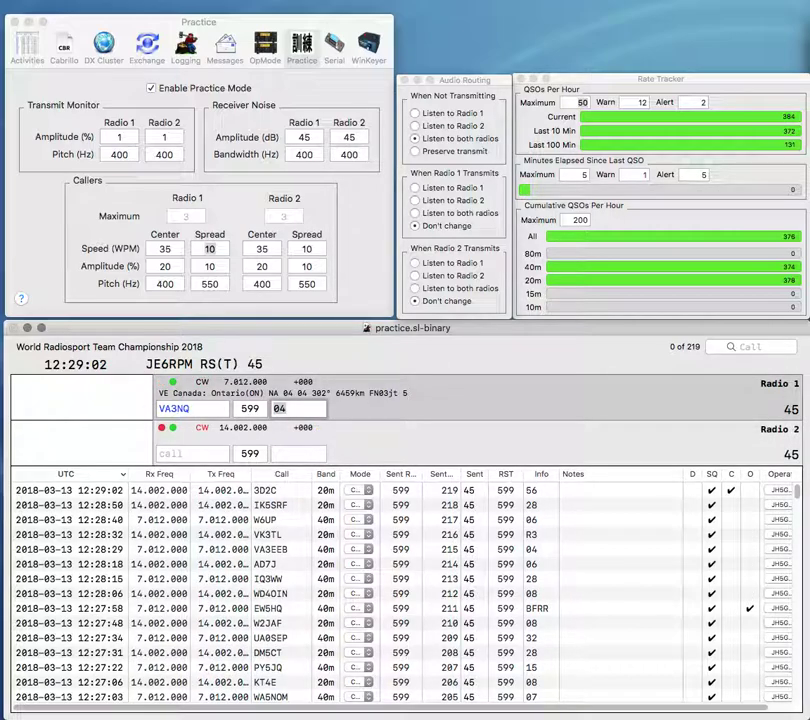
{"action": "key", "text": "Return"}
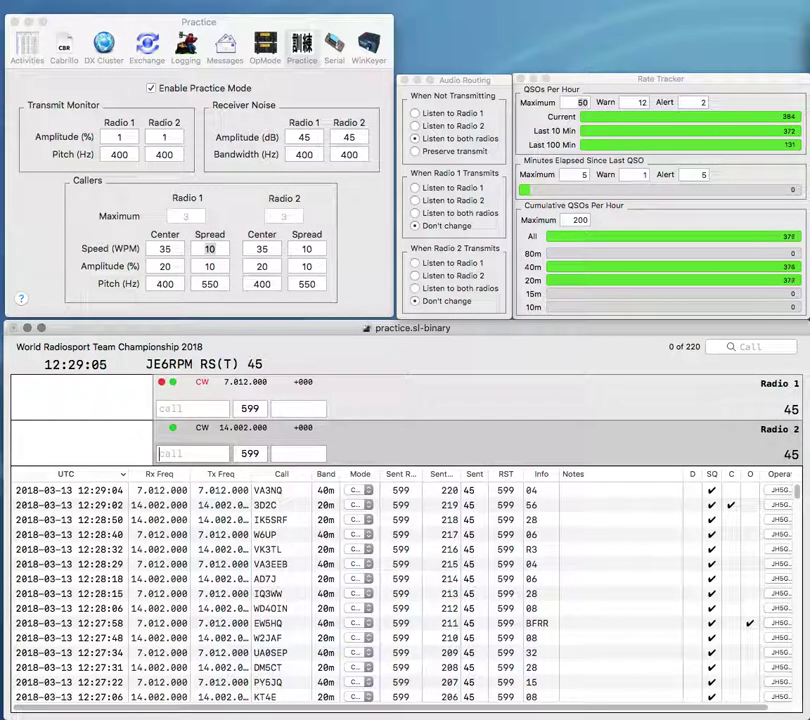
{"action": "type", "text": "SX0HQ"}
{"action": "key", "text": "Return"}
{"action": "type", "text": "N9AKR"}
{"action": "key", "text": "Return"}
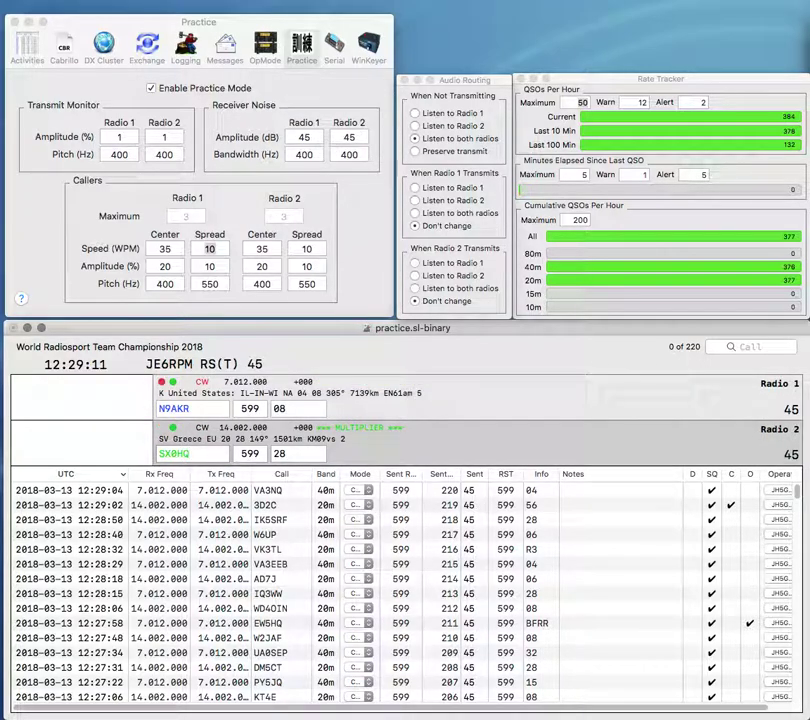
{"action": "key", "text": "space"}
{"action": "type", "text": "RAAG"}
{"action": "key", "text": "Return"}
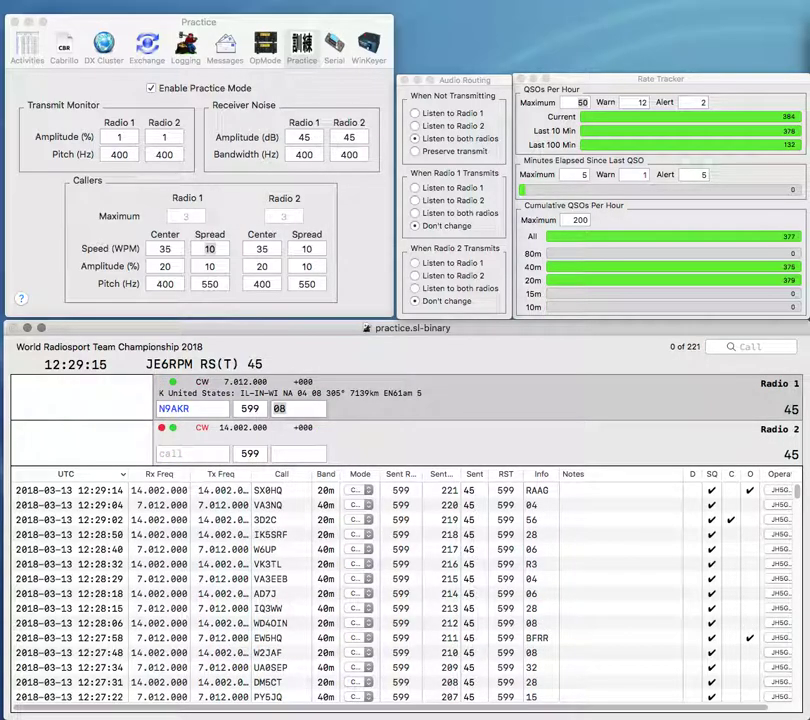
{"action": "key", "text": "Return"}
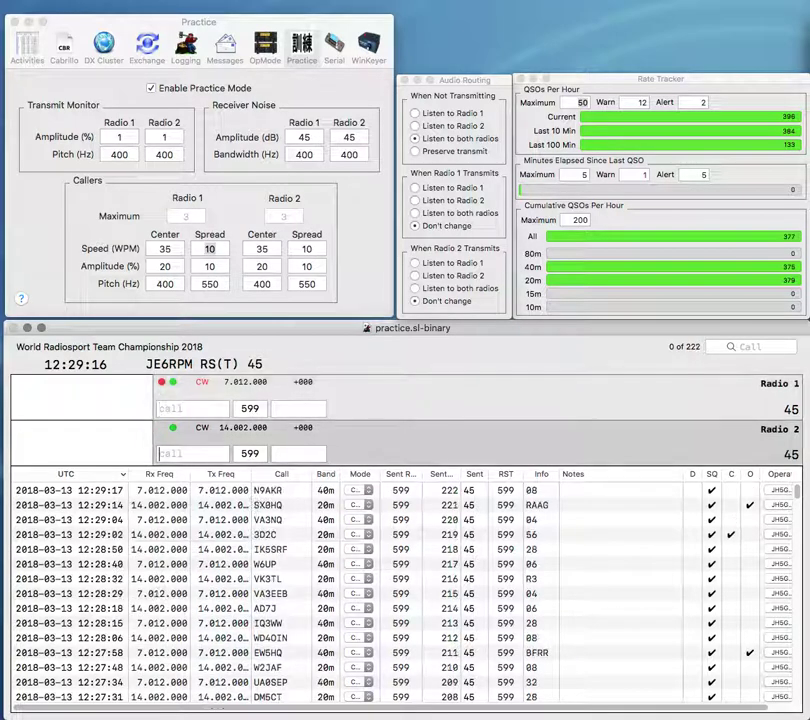
{"action": "type", "text": "PU2TLW"}
{"action": "key", "text": "Return"}
{"action": "type", "text": "A25"}
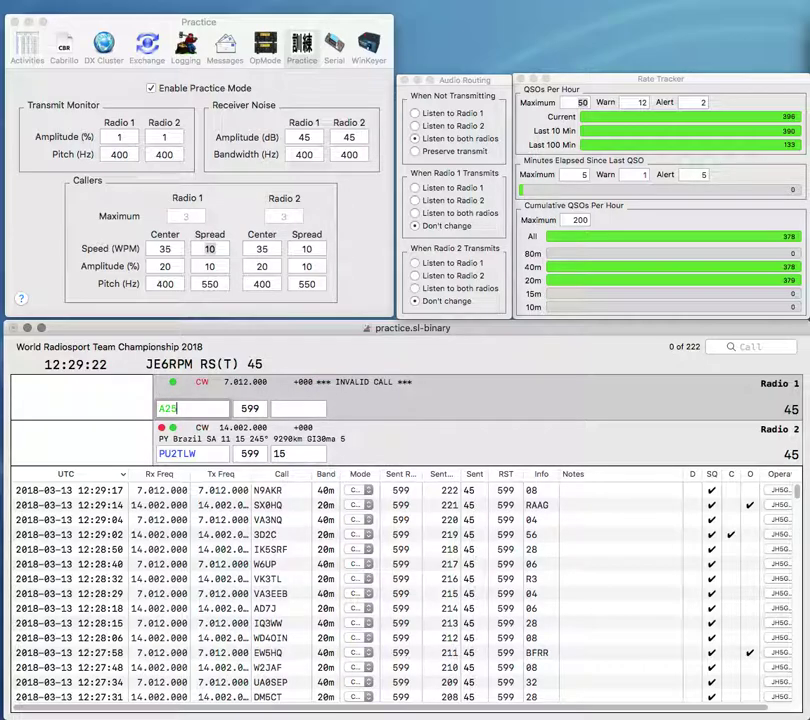
{"action": "key", "text": "Return"}
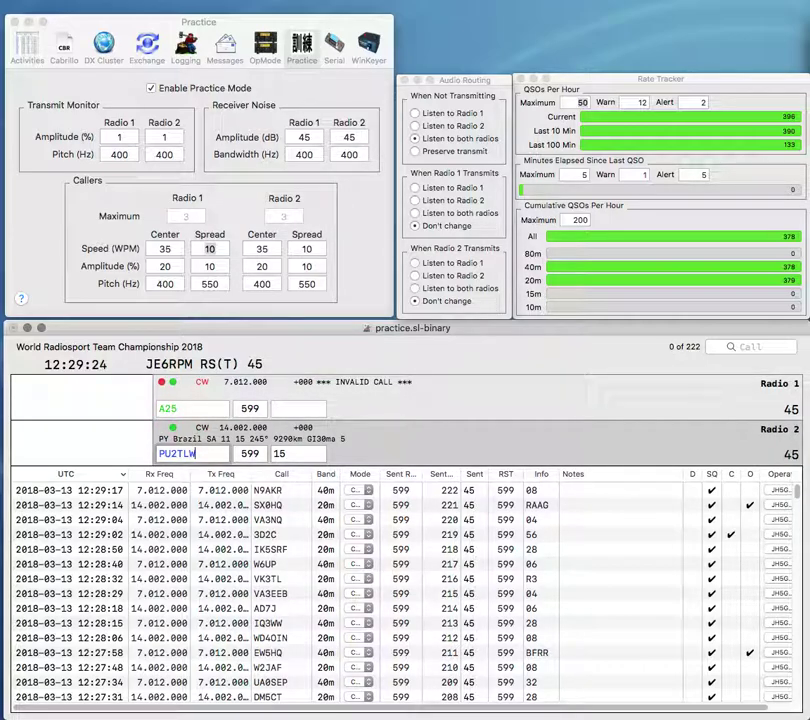
{"action": "key", "text": "Return"}
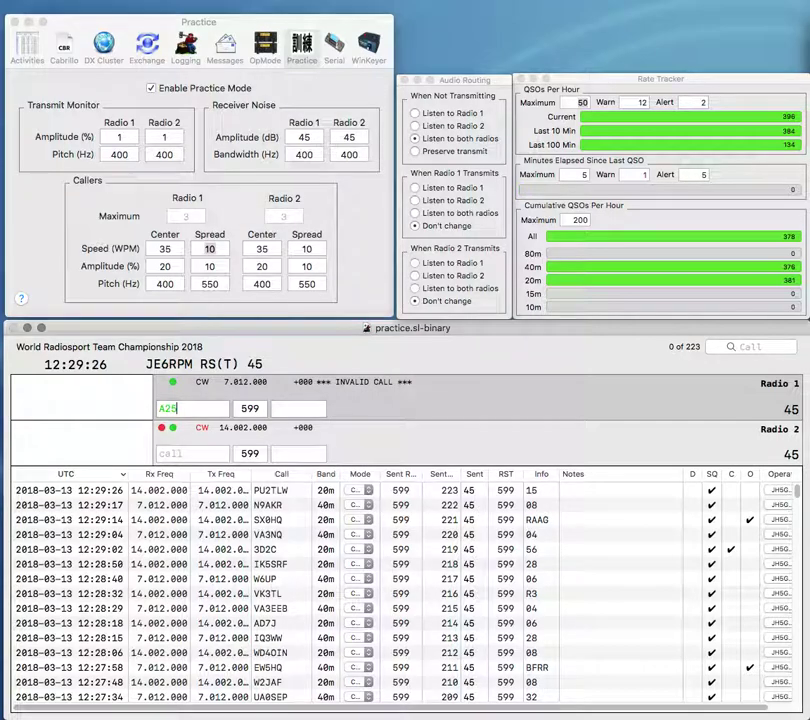
Step: Complete the Radio 1 call as A25HQ and enter K2GW on Radio 2, answering both callers
{"action": "type", "text": "HQ"}
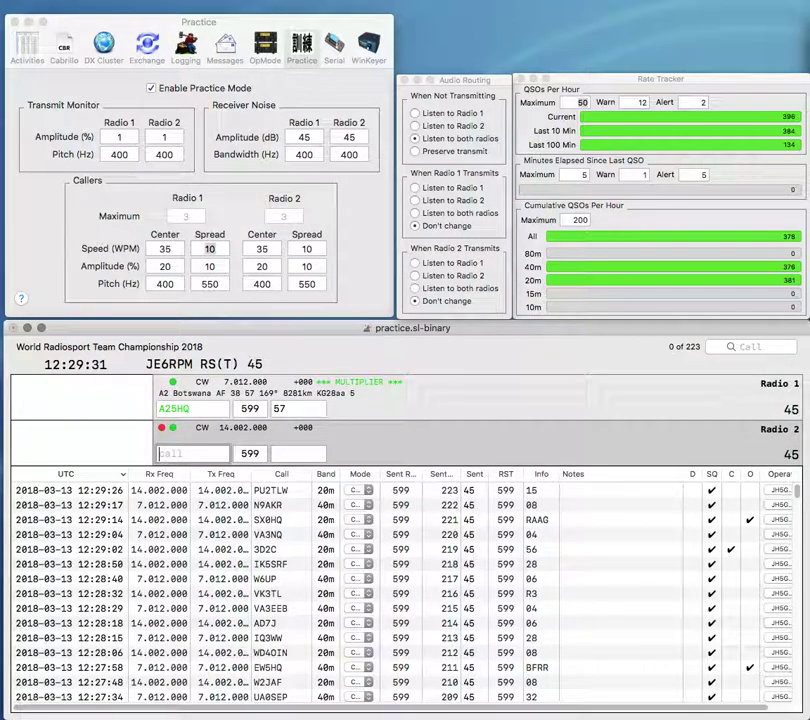
{"action": "key", "text": "Return"}
{"action": "type", "text": "K2CW"}
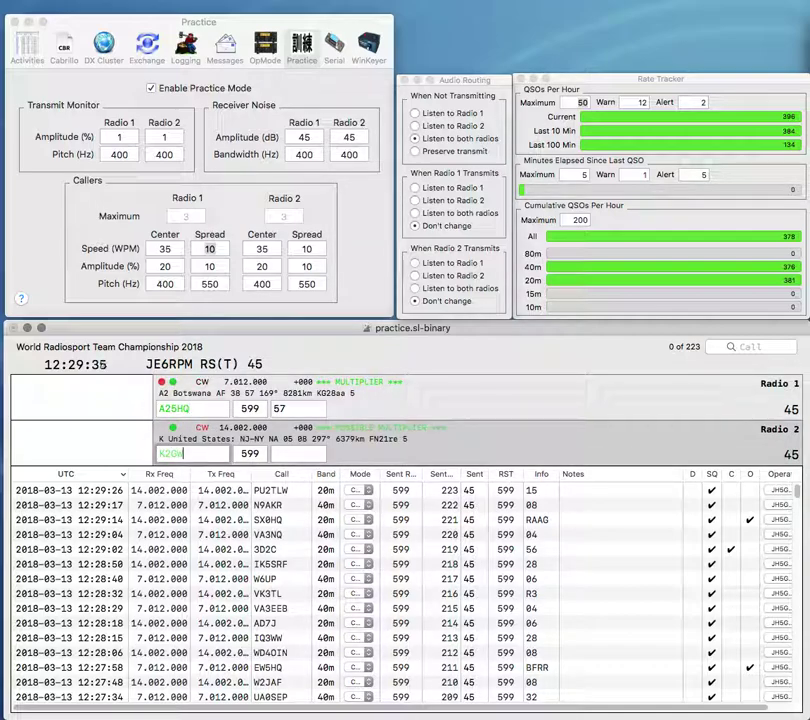
{"action": "key", "text": "Return"}
Step: Set the received exchange of A25HQ on Radio 1 to BARS and log the contact
{"action": "key", "text": "space"}
{"action": "type", "text": "BAR"}
{"action": "key", "text": "Return"}
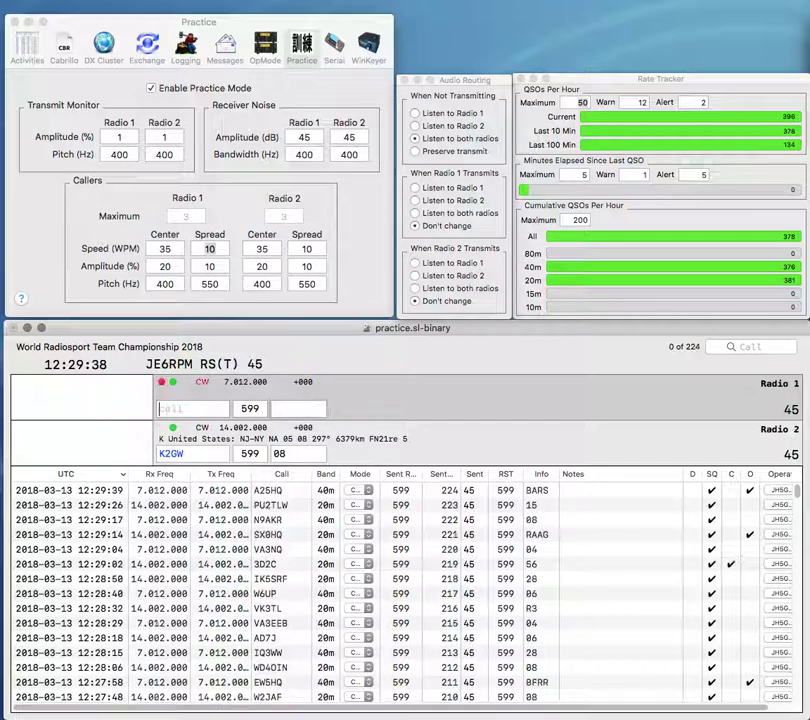
Step: Correct the Radio 2 call from K2GW to K3GW and send it again
{"action": "key", "text": "Left"}
{"action": "key", "text": "Left"}
{"action": "key", "text": "BackSpace"}
{"action": "type", "text": "3"}
{"action": "key", "text": "Return"}
{"action": "type", "text": "4P"}
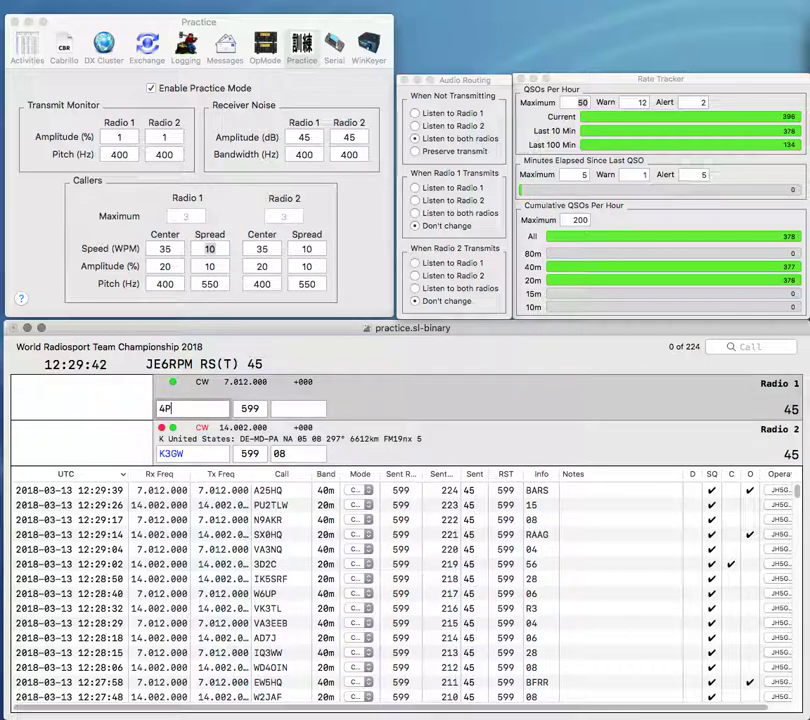
{"action": "type", "text": "LN4PLF"}
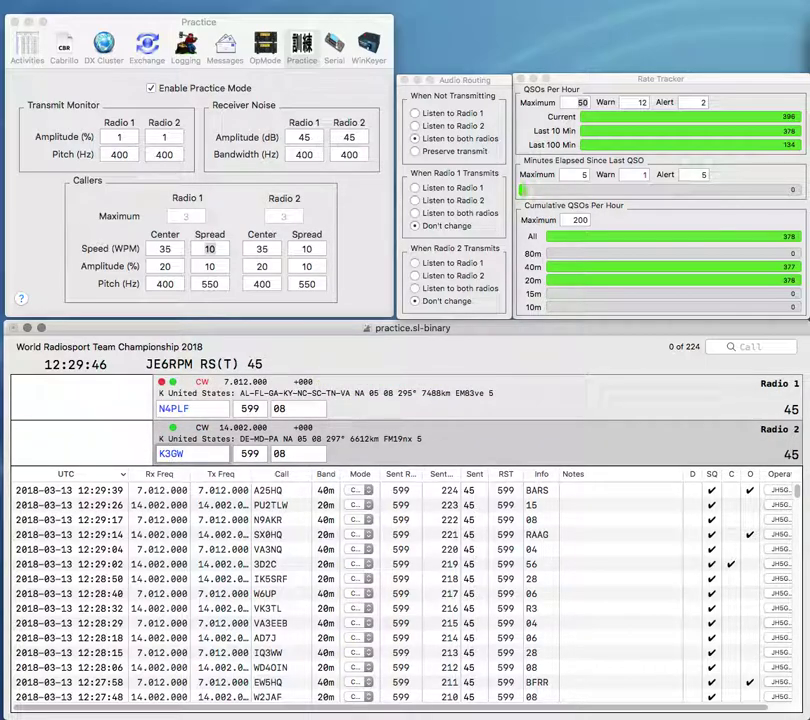
{"action": "key", "text": "Return"}
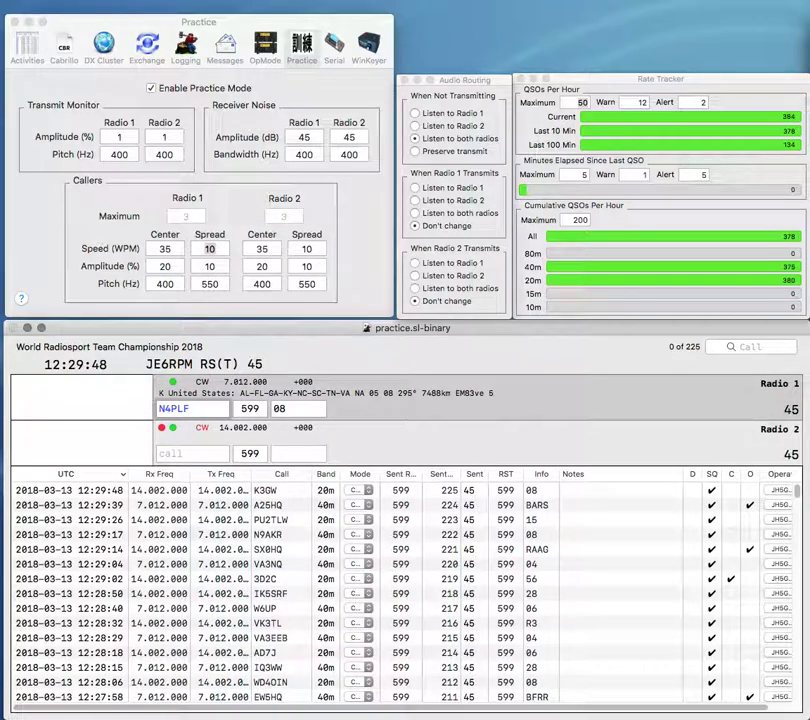
{"action": "key", "text": "Return"}
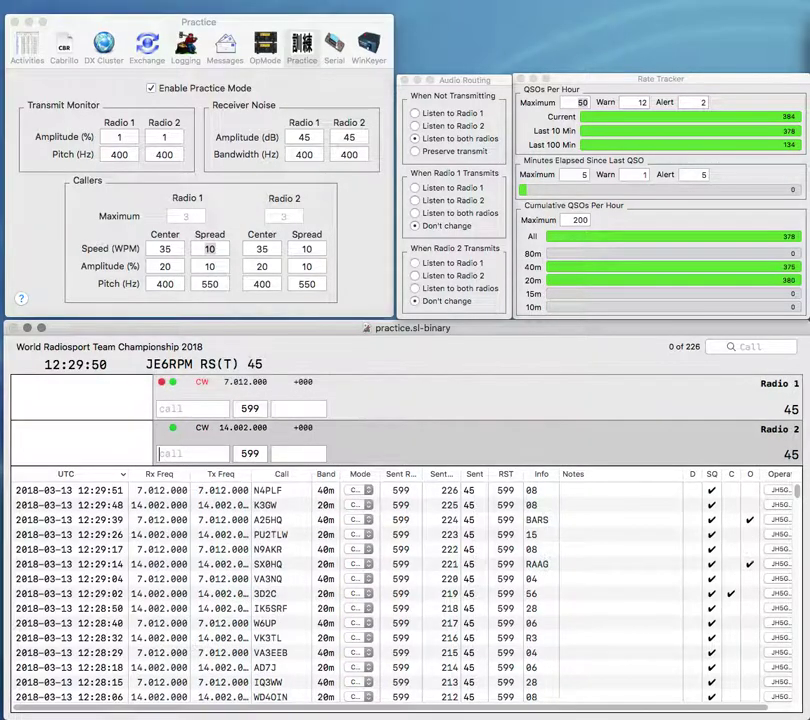
{"action": "type", "text": "WA4APX"}
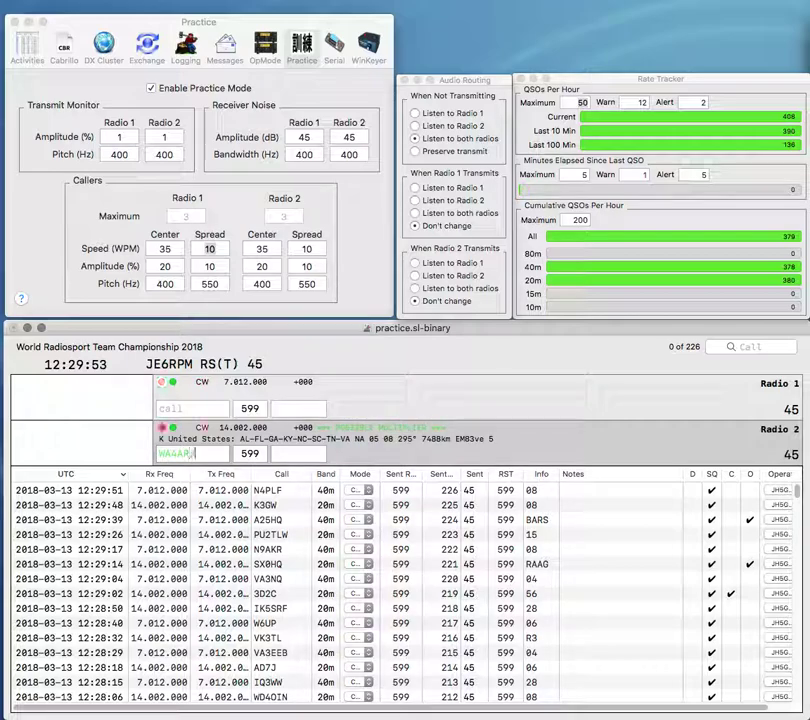
{"action": "key", "text": "Return"}
{"action": "type", "text": "DK1"}
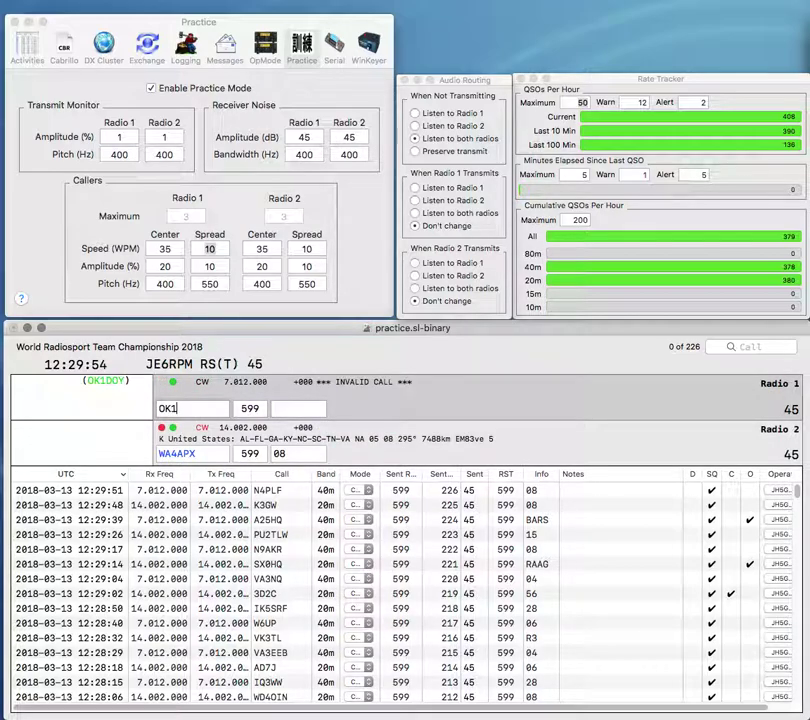
{"action": "type", "text": "KSD"}
{"action": "key", "text": "Return"}
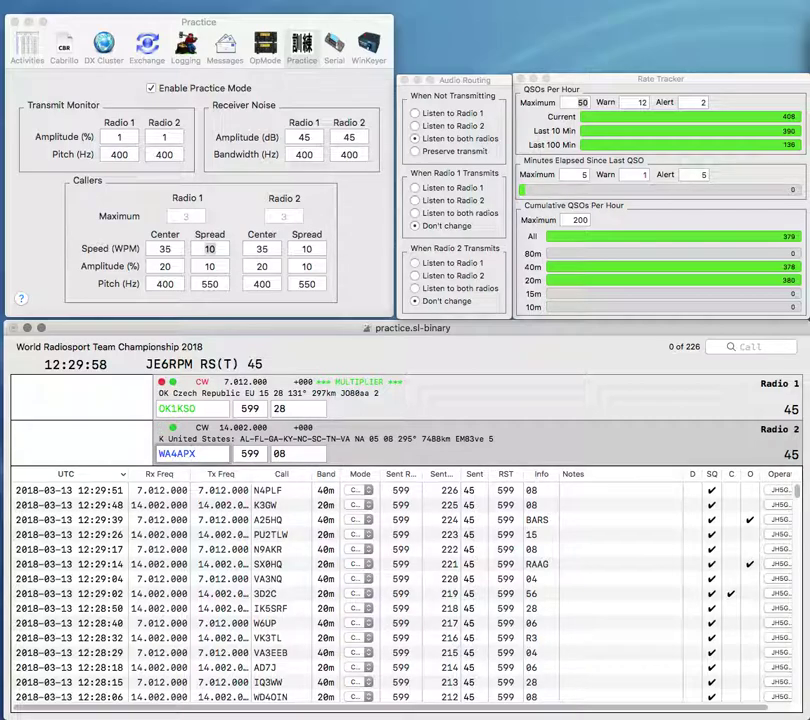
{"action": "key", "text": "BackSpace"}
{"action": "type", "text": "B"}
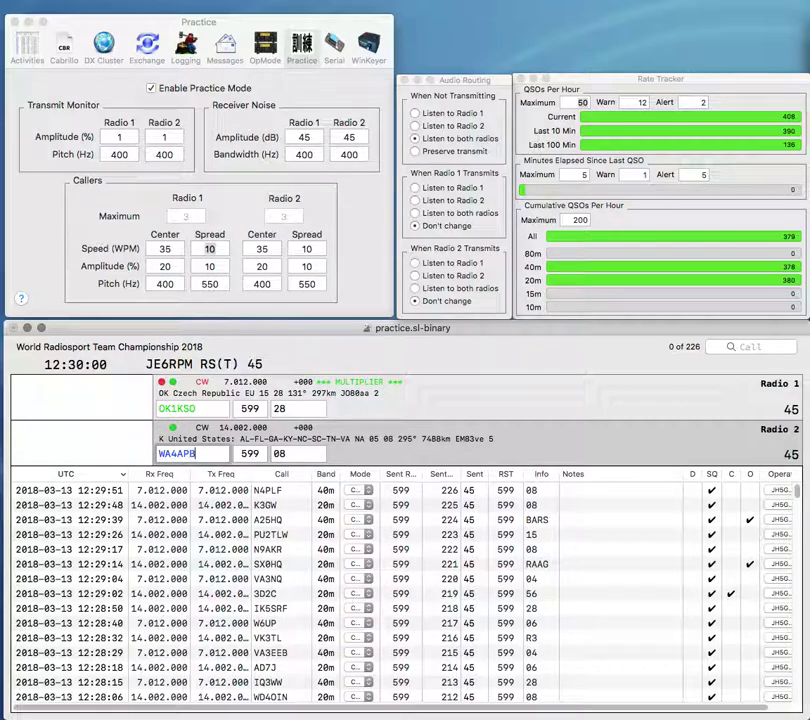
{"action": "key", "text": "Return"}
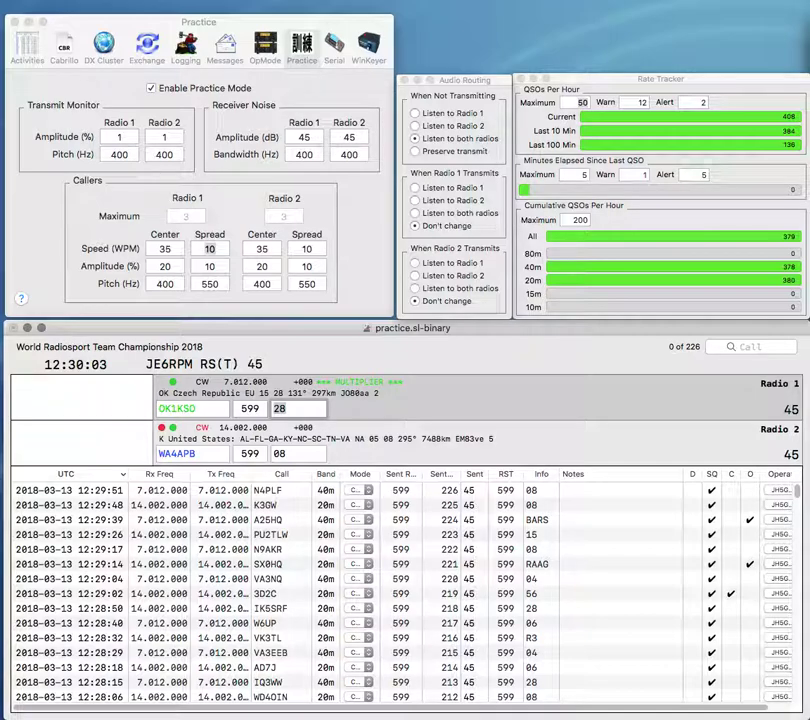
{"action": "key", "text": "Return"}
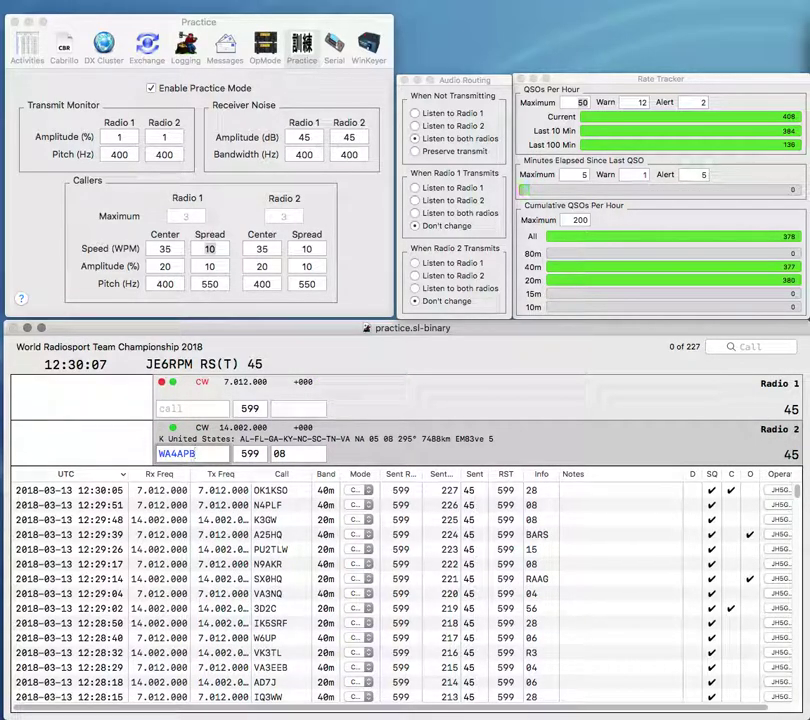
{"action": "key", "text": "Return"}
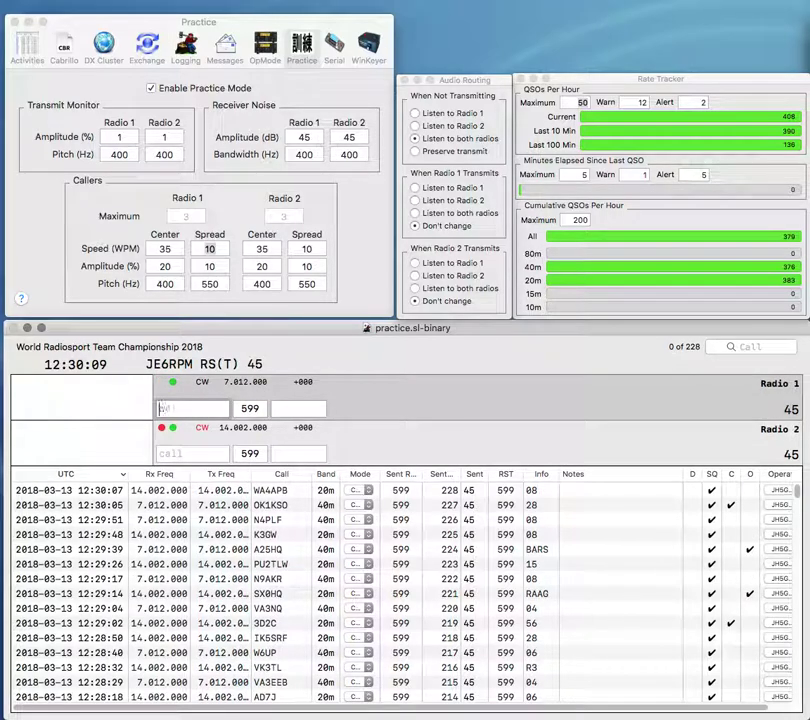
Step: Enter and send the partial calls CBX on Radio 1 and BBO on Radio 2
{"action": "type", "text": "CBX"}
{"action": "key", "text": "Return"}
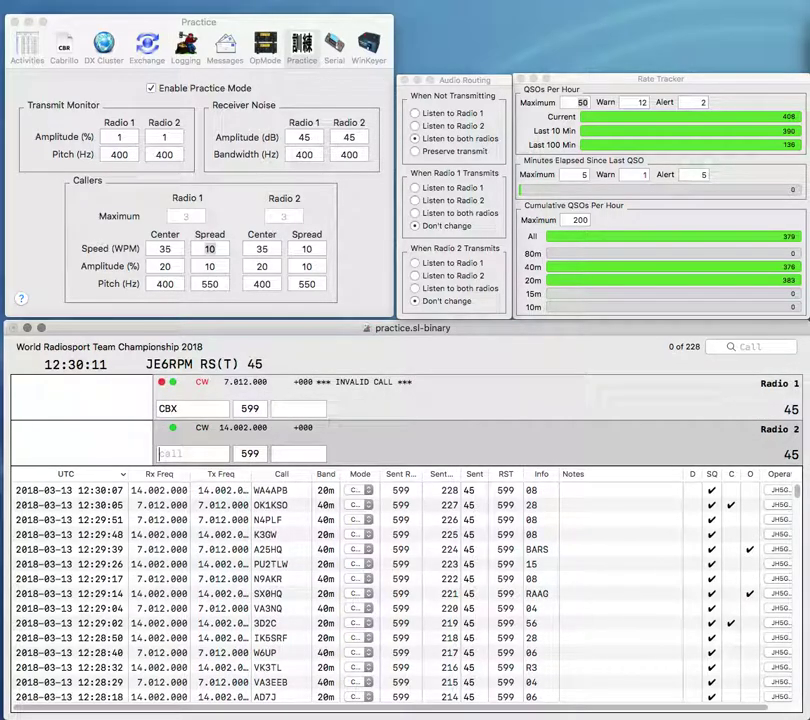
{"action": "type", "text": "BB0"}
{"action": "key", "text": "Return"}
{"action": "key", "text": "Home"}
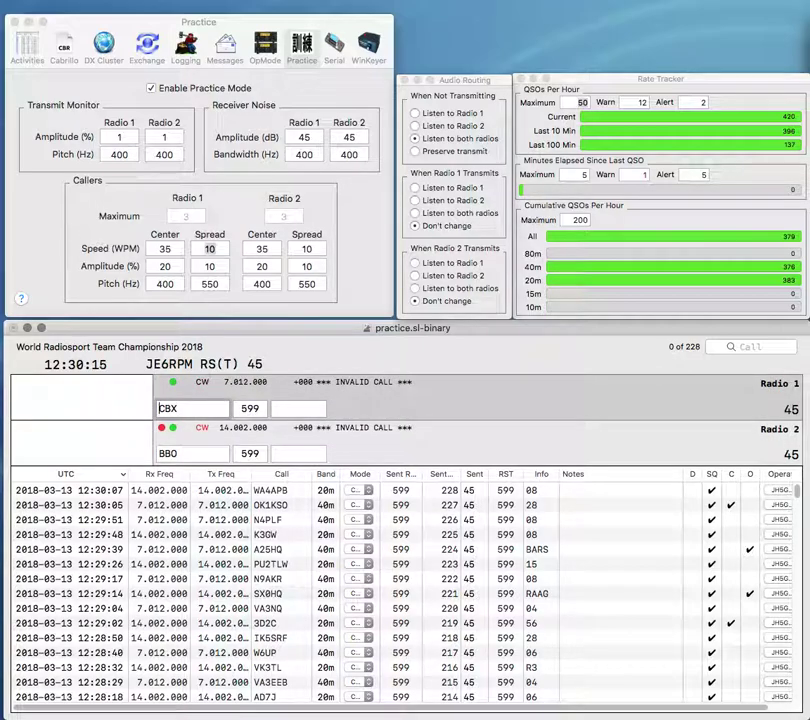
{"action": "type", "text": "EA1"}
{"action": "key", "text": "Return"}
{"action": "key", "text": "Home"}
{"action": "type", "text": "GW8"}
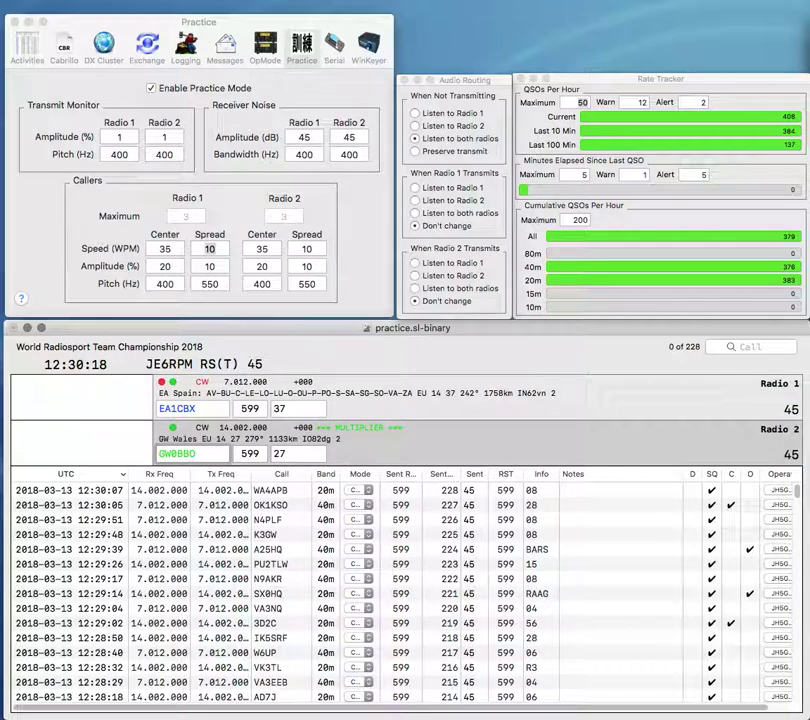
{"action": "key", "text": "Return"}
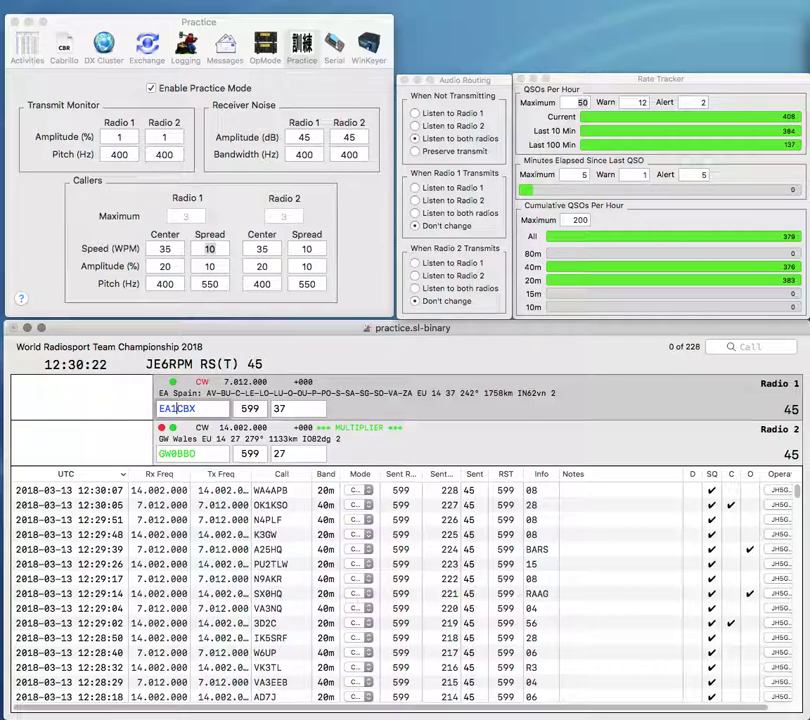
{"action": "key", "text": "Return"}
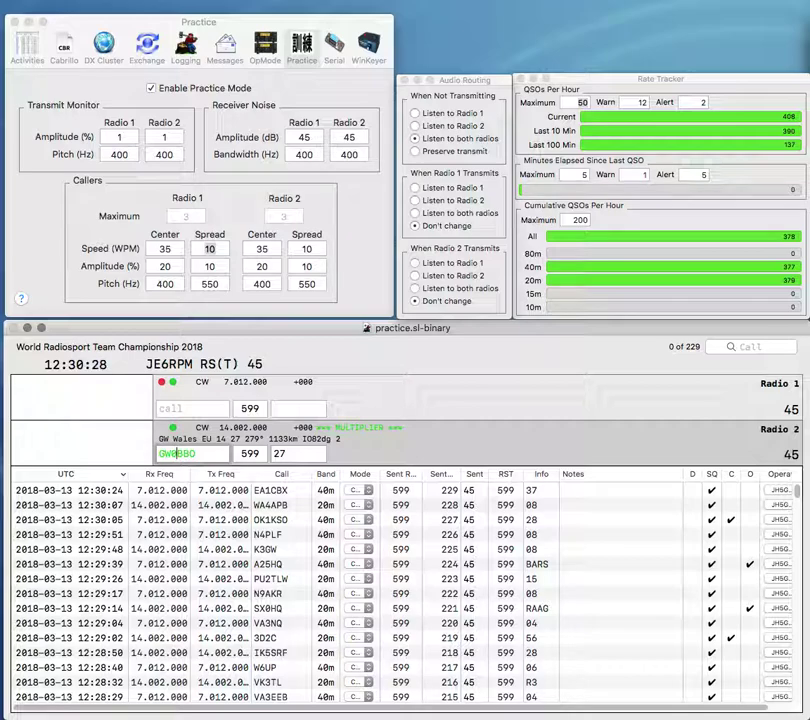
{"action": "key", "text": "Tab"}
{"action": "key", "text": "Tab"}
{"action": "key", "text": "space"}
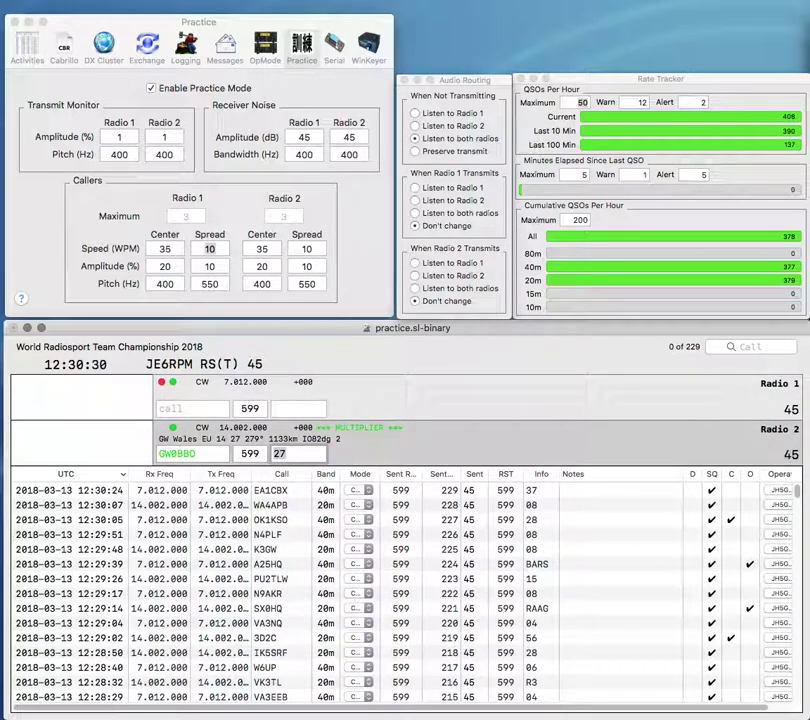
{"action": "key", "text": "Return"}
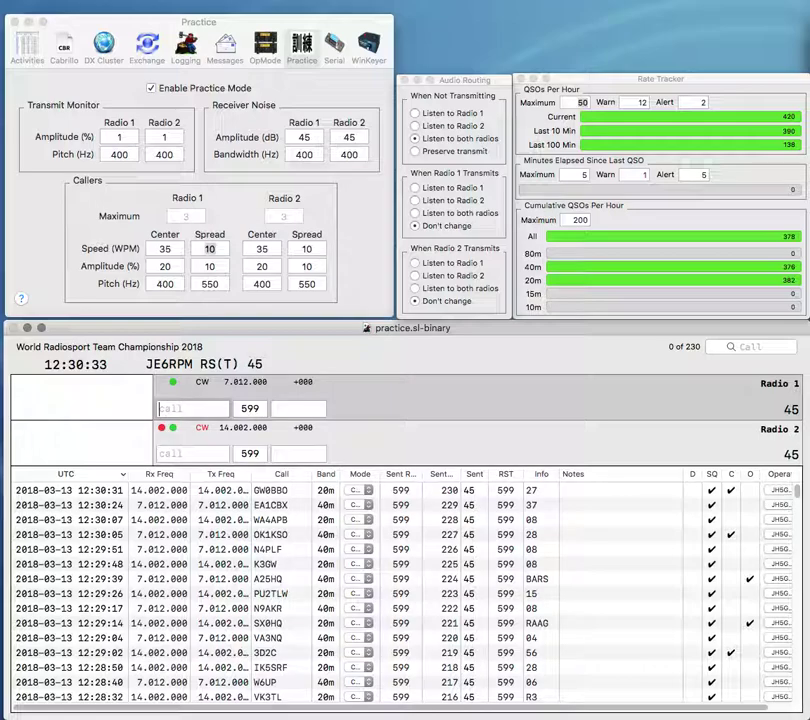
Step: Answer LA2RR on Radio 2 and WB0IZO on Radio 1, and log them with exchanges AC and 07
{"action": "type", "text": "O"}
{"action": "key", "text": "Return"}
{"action": "type", "text": "LA2RR"}
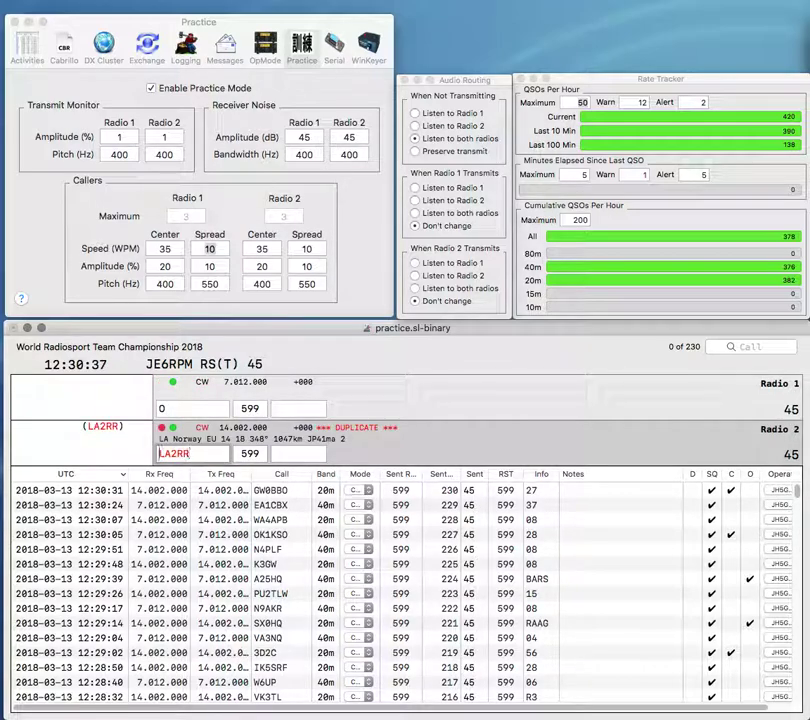
{"action": "key", "text": "space"}
{"action": "type", "text": "WB0"}
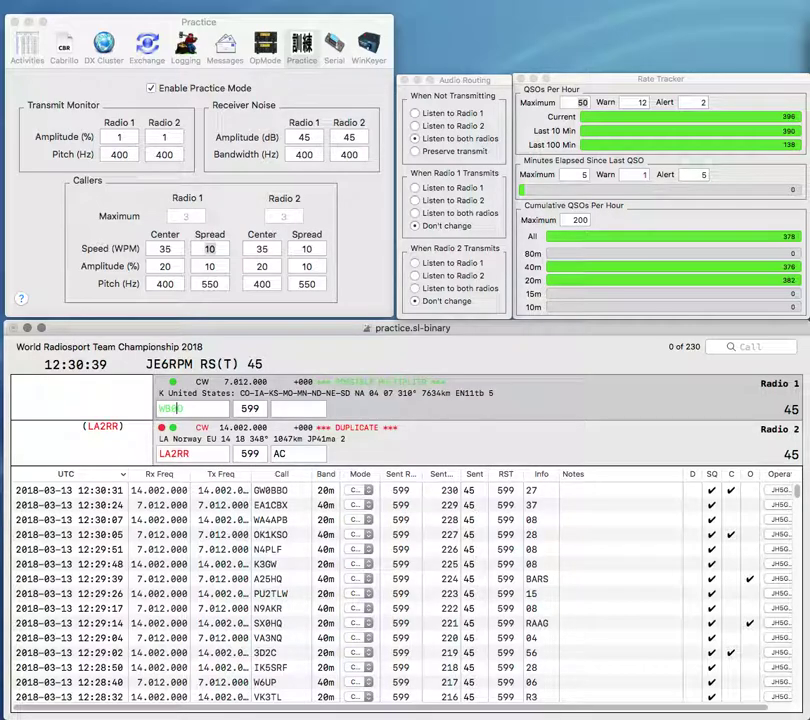
{"action": "type", "text": "IZ"}
{"action": "key", "text": "Return"}
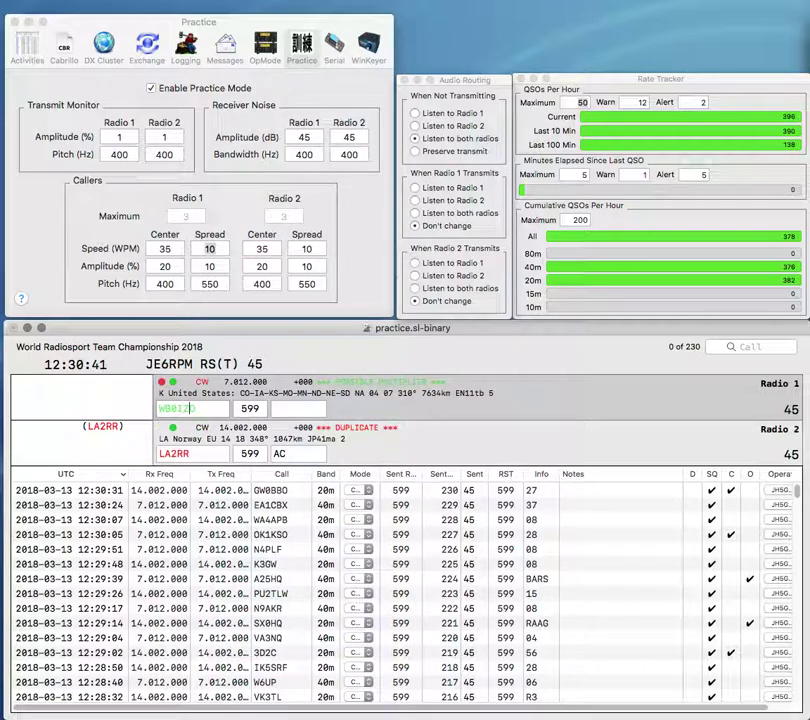
{"action": "key", "text": "shift+Tab"}
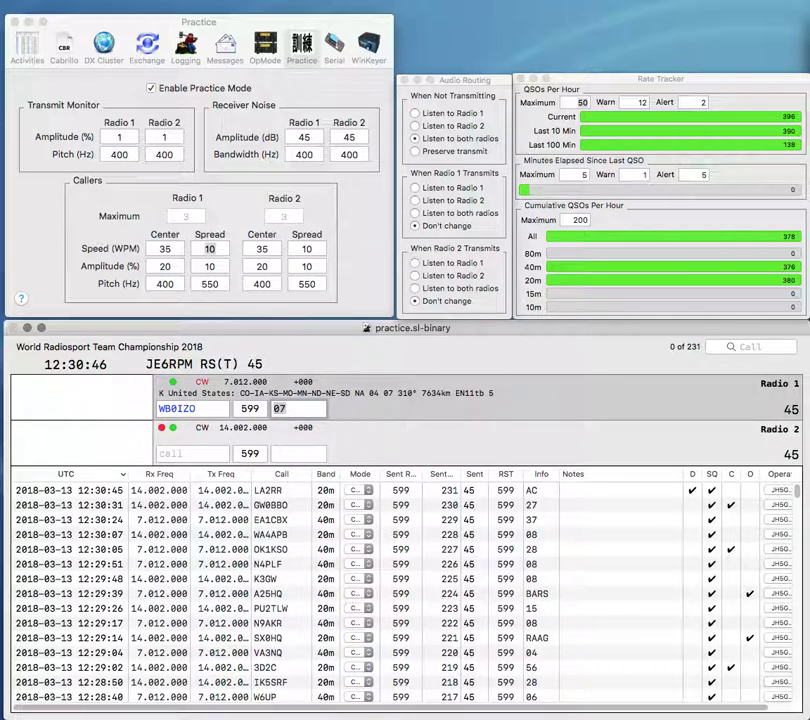
{"action": "key", "text": "Return"}
{"action": "type", "text": "SE0DX"}
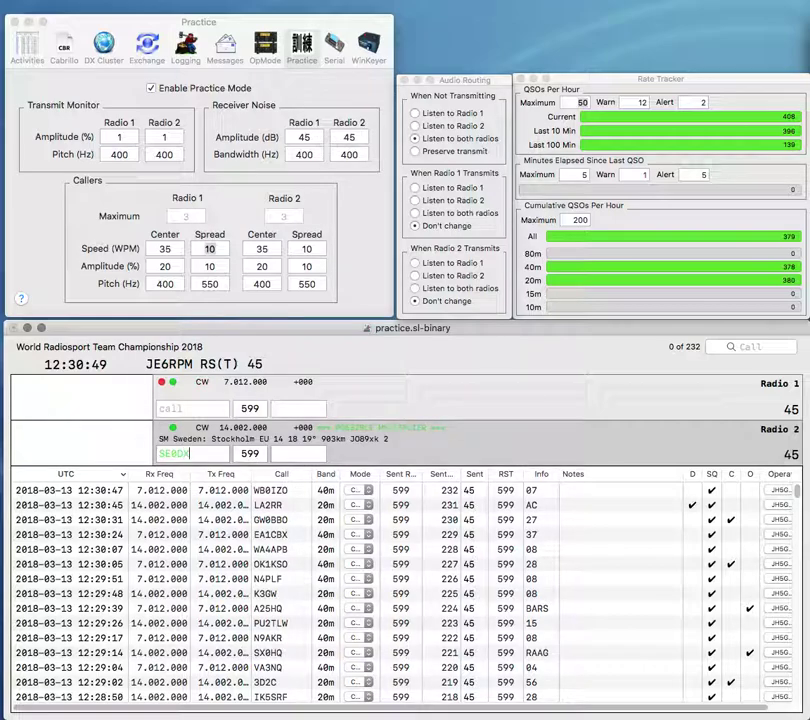
{"action": "key", "text": "Return"}
{"action": "type", "text": "LN2HQ"}
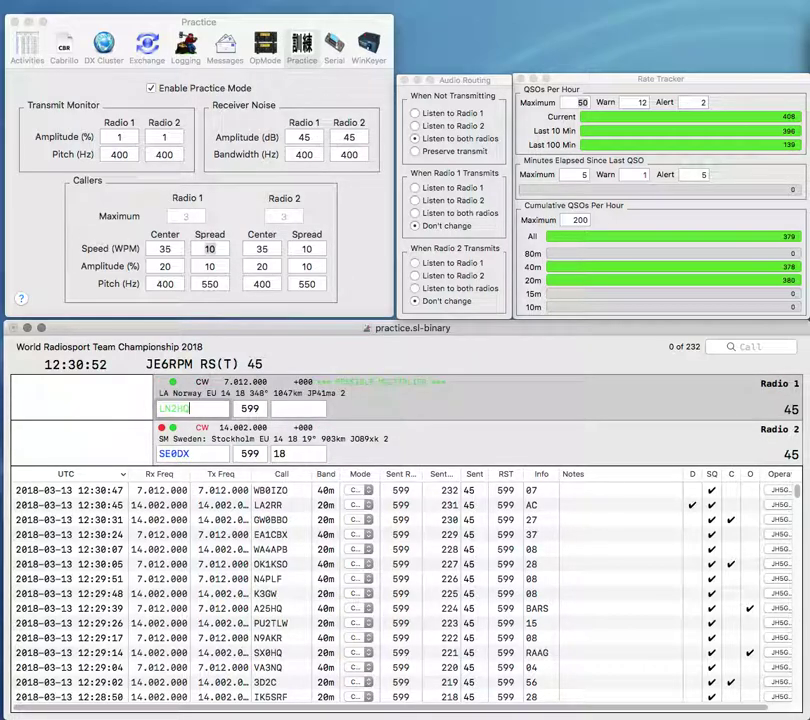
{"action": "key", "text": "Return"}
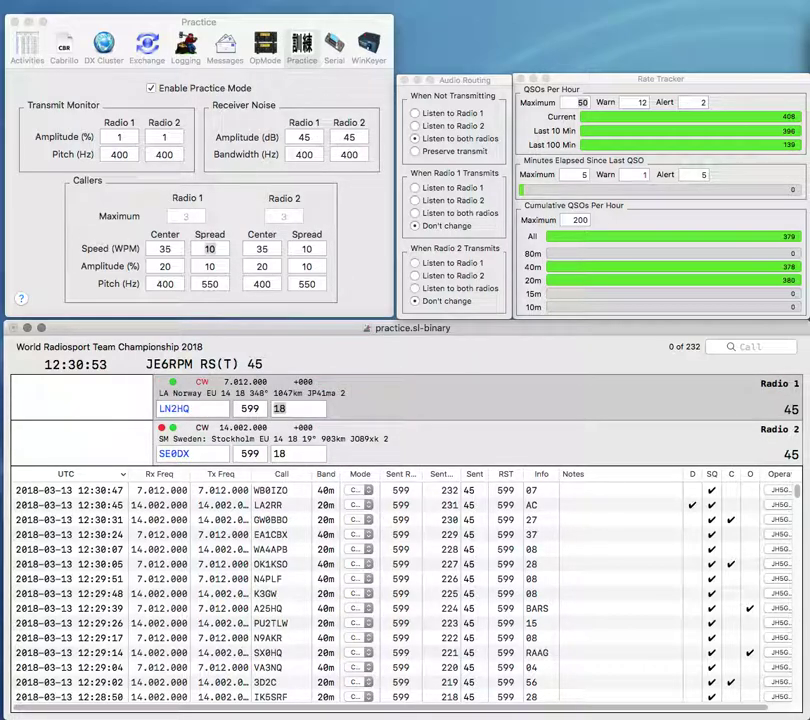
{"action": "key", "text": "Tab"}
{"action": "key", "text": "Return"}
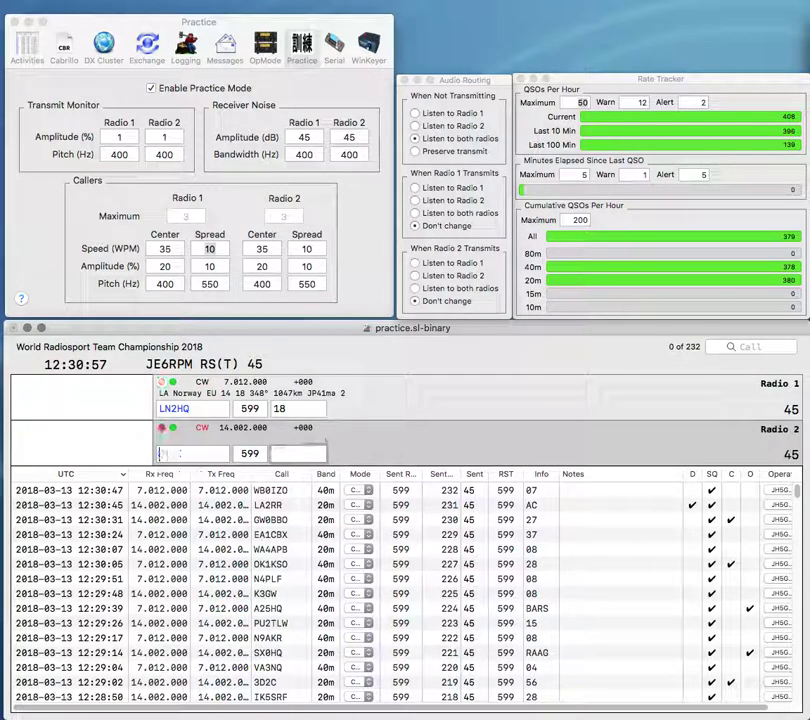
{"action": "type", "text": "NRA"}
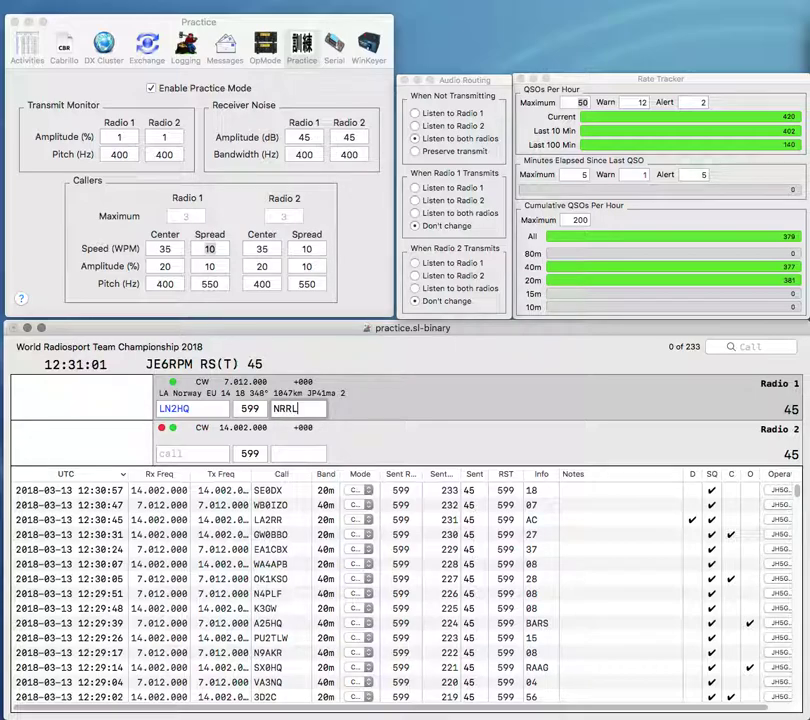
{"action": "type", "text": "L"}
{"action": "key", "text": "Return"}
Step: Enter and send the partial calls QDV on Radio 2 and O on Radio 1
{"action": "type", "text": "QDV"}
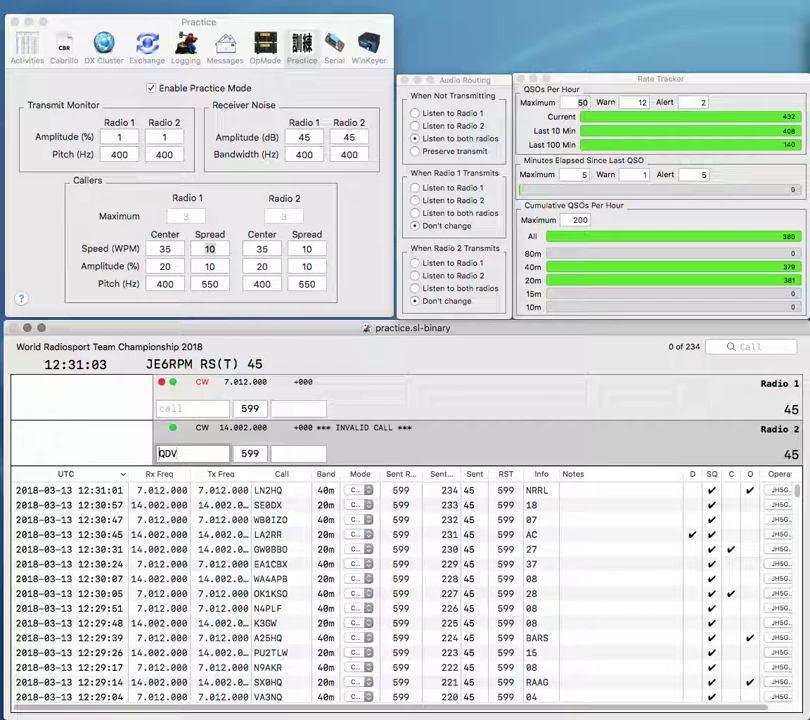
{"action": "key", "text": "Return"}
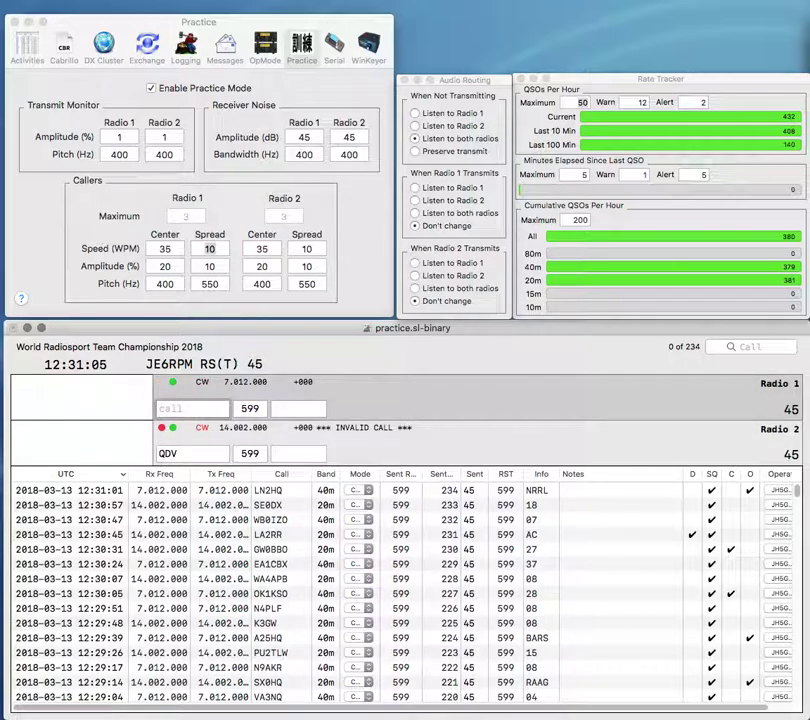
{"action": "type", "text": "O"}
{"action": "key", "text": "Return"}
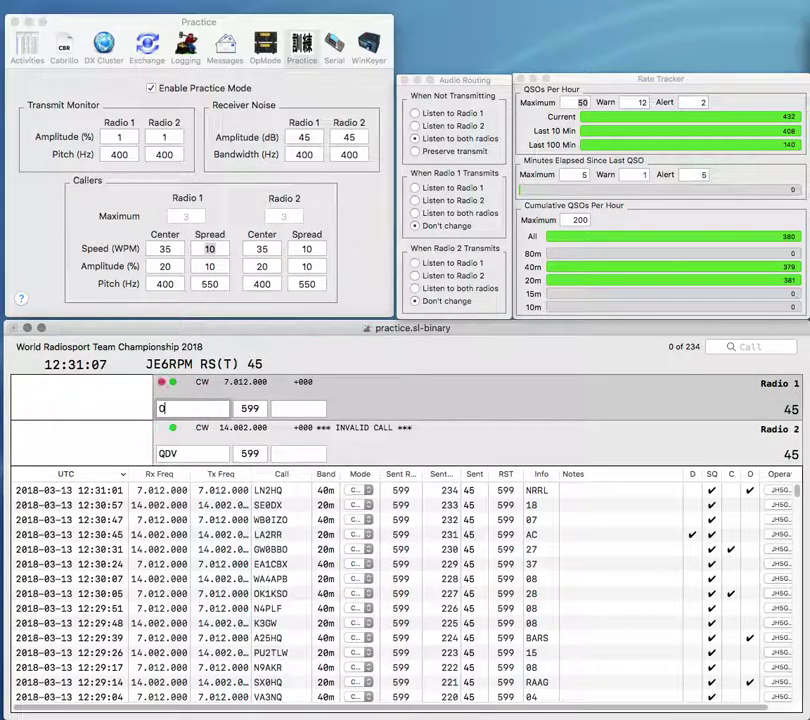
{"action": "type", "text": "7"}
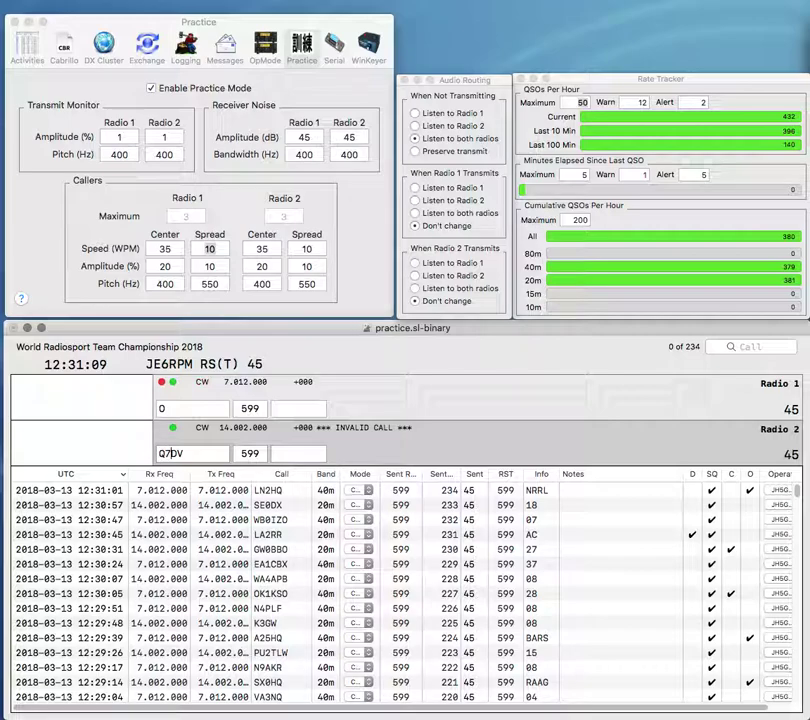
{"action": "type", "text": "8"}
{"action": "key", "text": "Return"}
{"action": "type", "text": "A"}
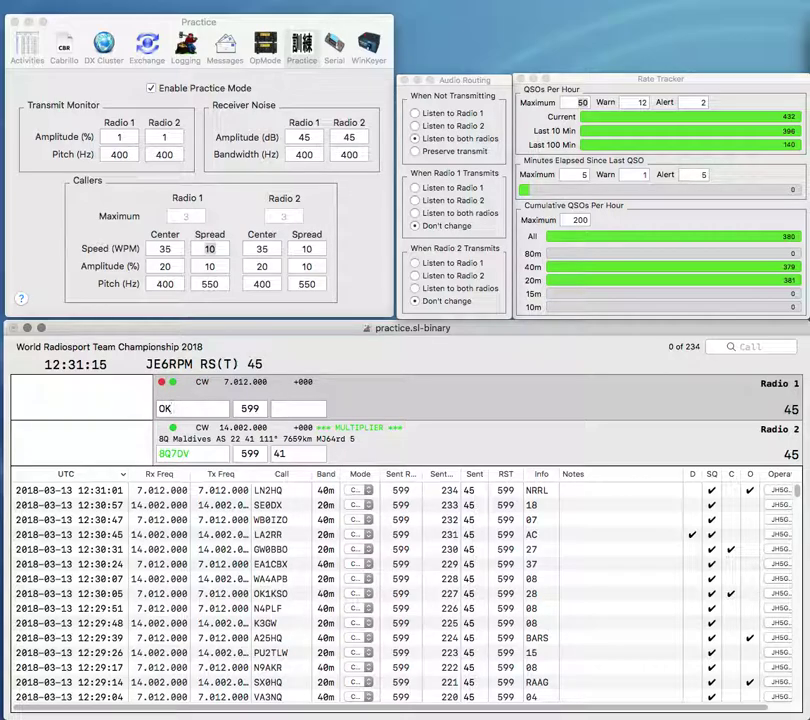
{"action": "key", "text": "Down"}
{"action": "key", "text": "Return"}
{"action": "key", "text": "Up"}
{"action": "type", "text": "I"}
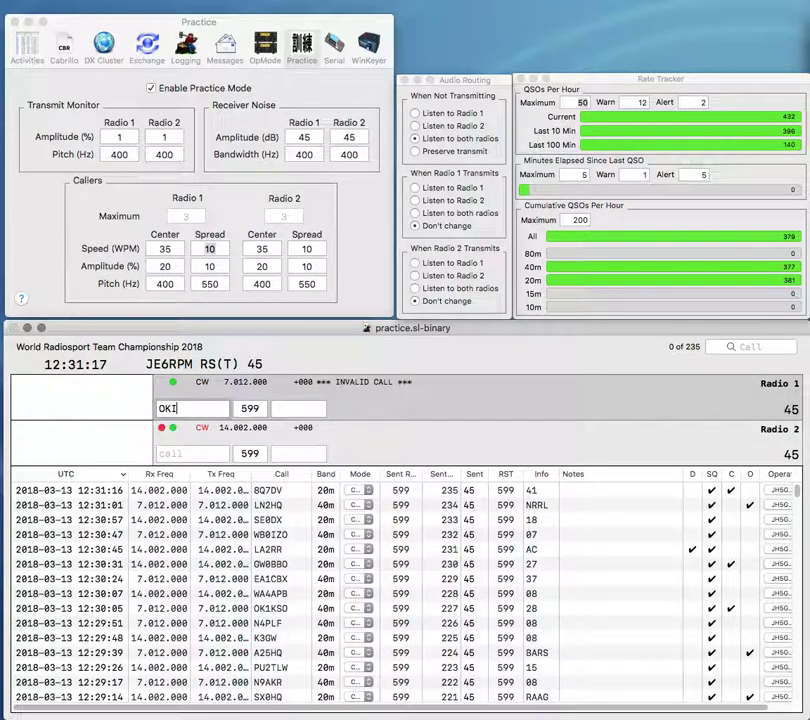
{"action": "type", "text": "1IVO"}
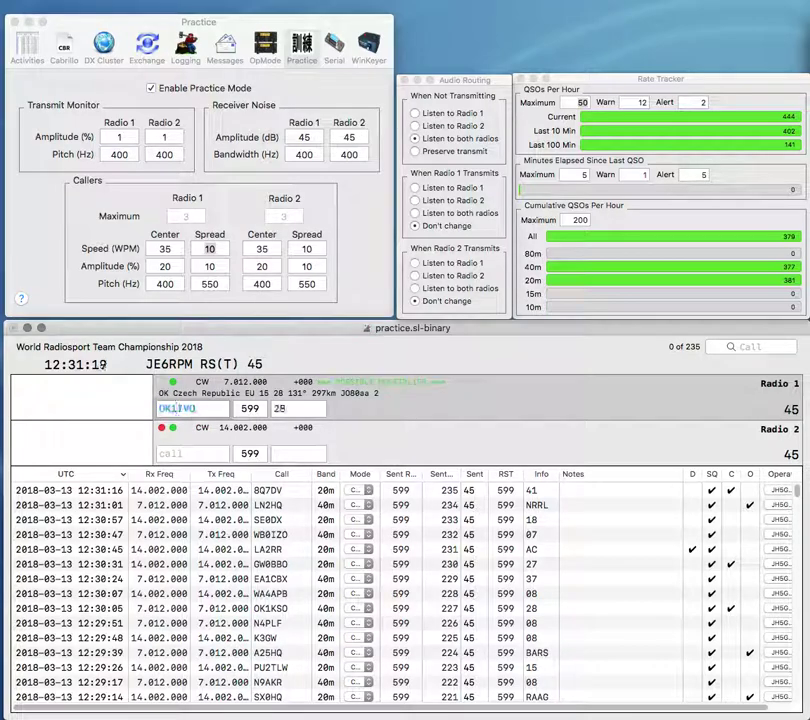
{"action": "key", "text": "Return"}
{"action": "type", "text": "K"}
{"action": "key", "text": "BackSpace"}
{"action": "type", "text": "HQ"}
{"action": "key", "text": "Return"}
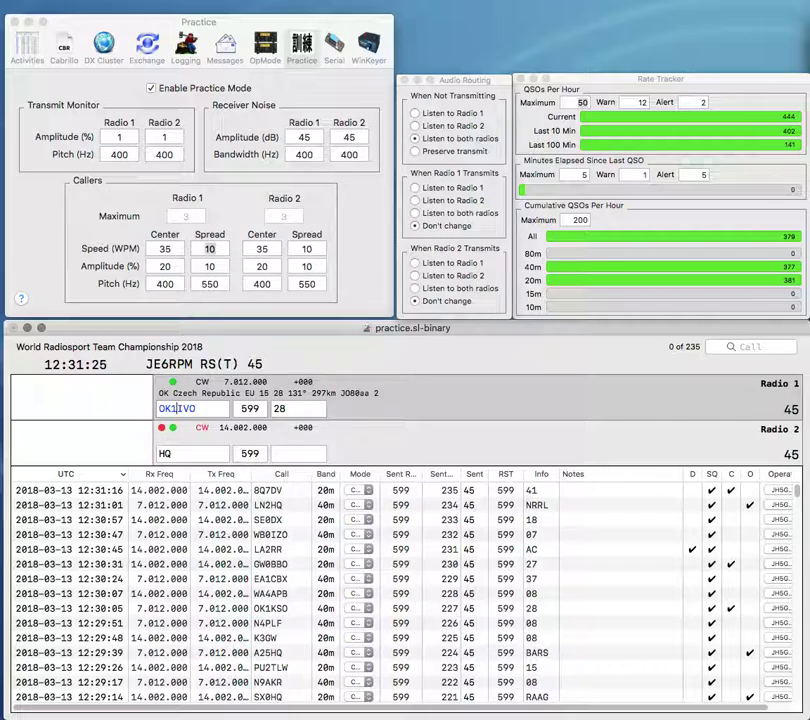
{"action": "key", "text": "Return"}
Step: Complete the Radio 2 call to A25HQ, enter the partial call BH on Radio 1, and log A25HQ with exchange BARS
{"action": "type", "text": "A25"}
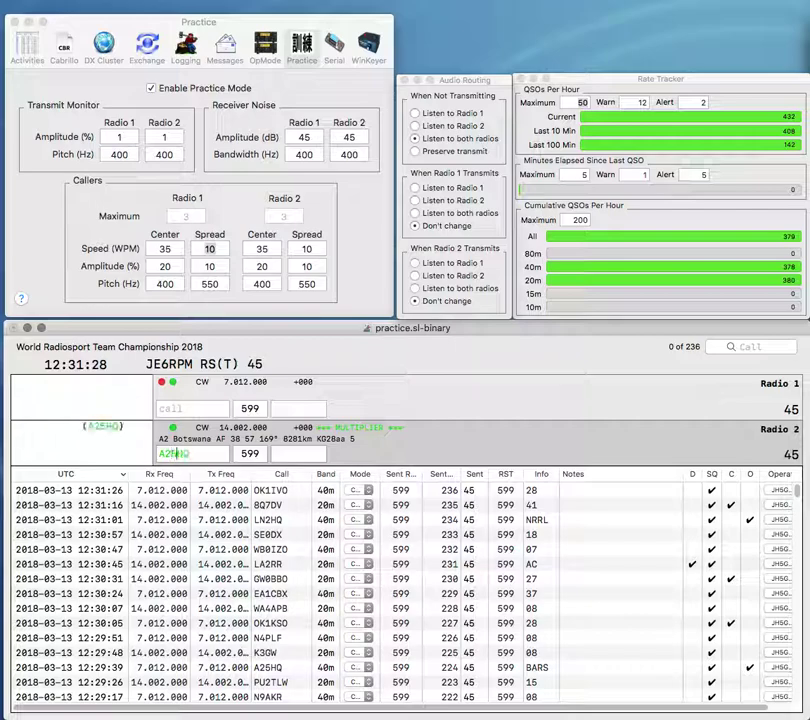
{"action": "key", "text": "Return"}
{"action": "type", "text": "K"}
{"action": "type", "text": "BH"}
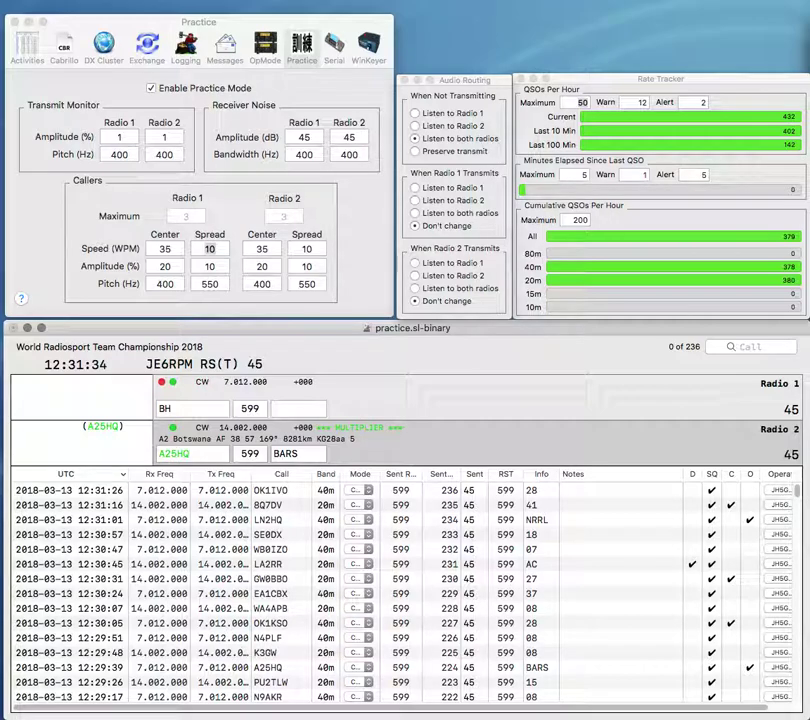
{"action": "key", "text": "Return"}
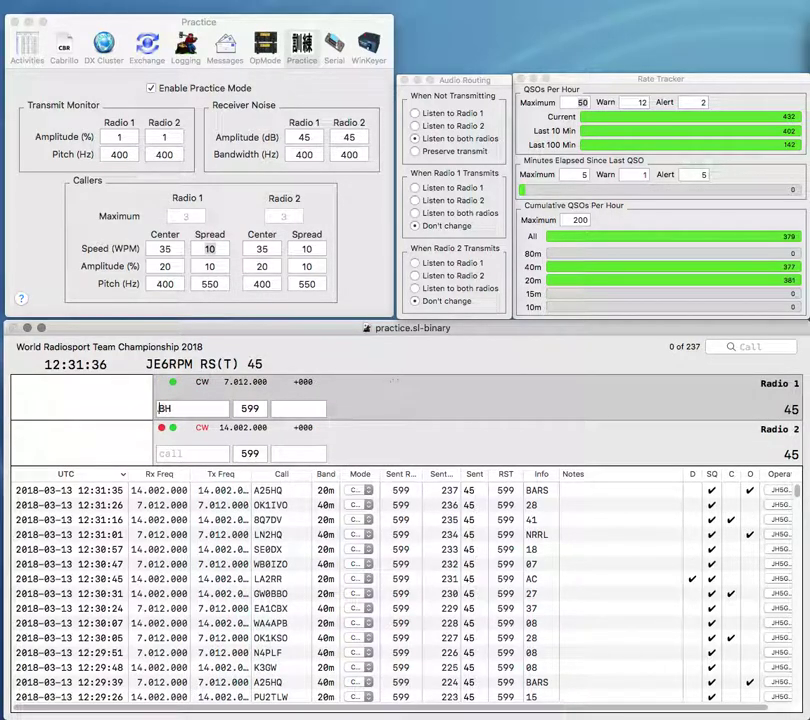
{"action": "type", "text": "K4V"}
{"action": "key", "text": "Return"}
{"action": "type", "text": "KN5X"}
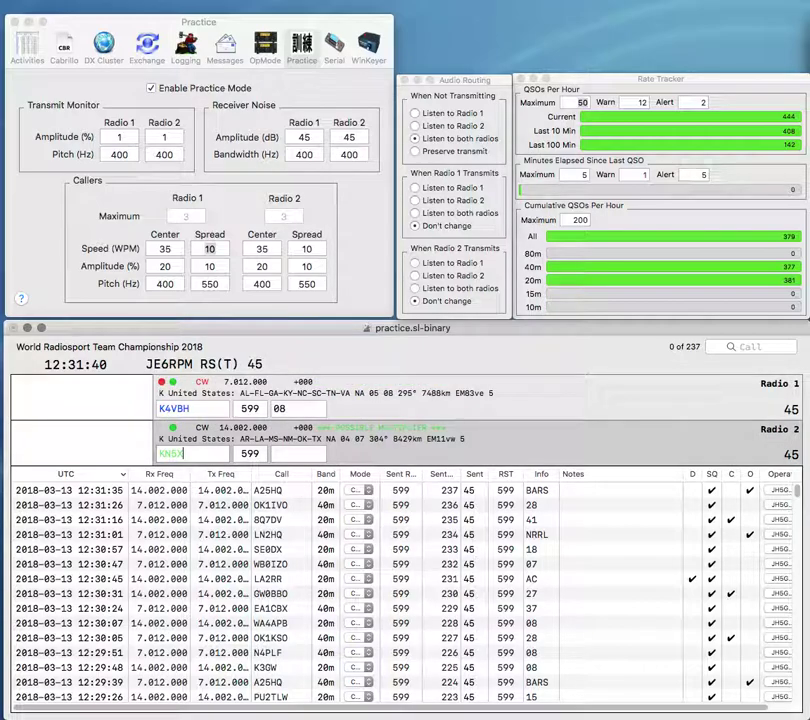
{"action": "key", "text": "Return"}
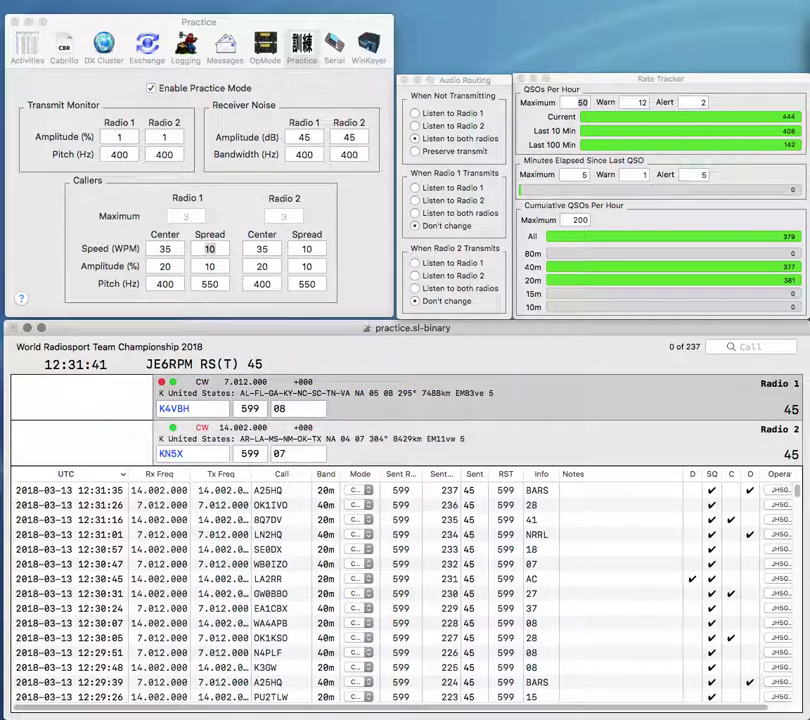
{"action": "key", "text": "grave"}
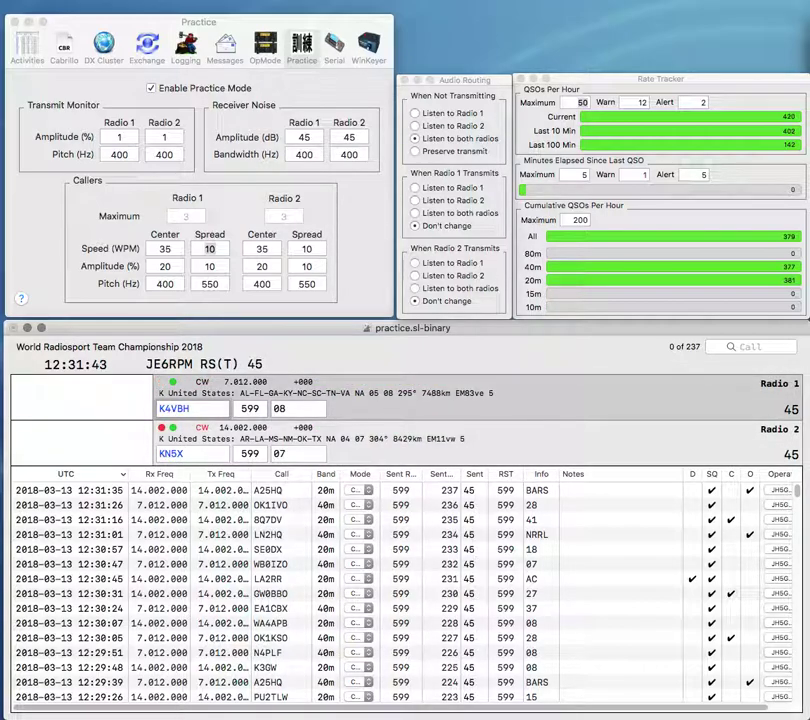
{"action": "key", "text": "BackSpace"}
{"action": "type", "text": "S"}
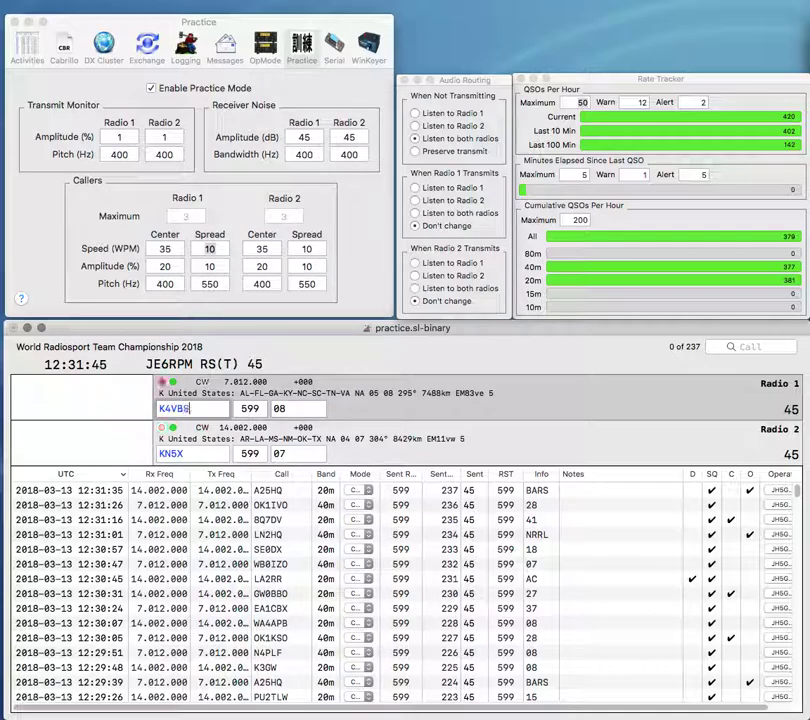
{"action": "key", "text": "Return"}
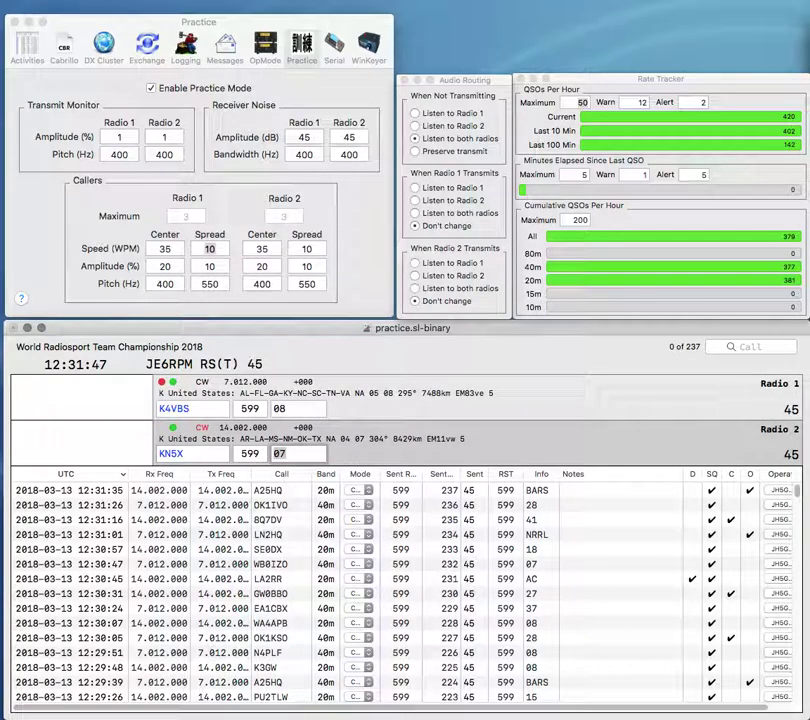
Step: Log KN5X with exchange 07 and K4VBS with exchange 08
{"action": "key", "text": "grave"}
{"action": "type", "text": "08"}
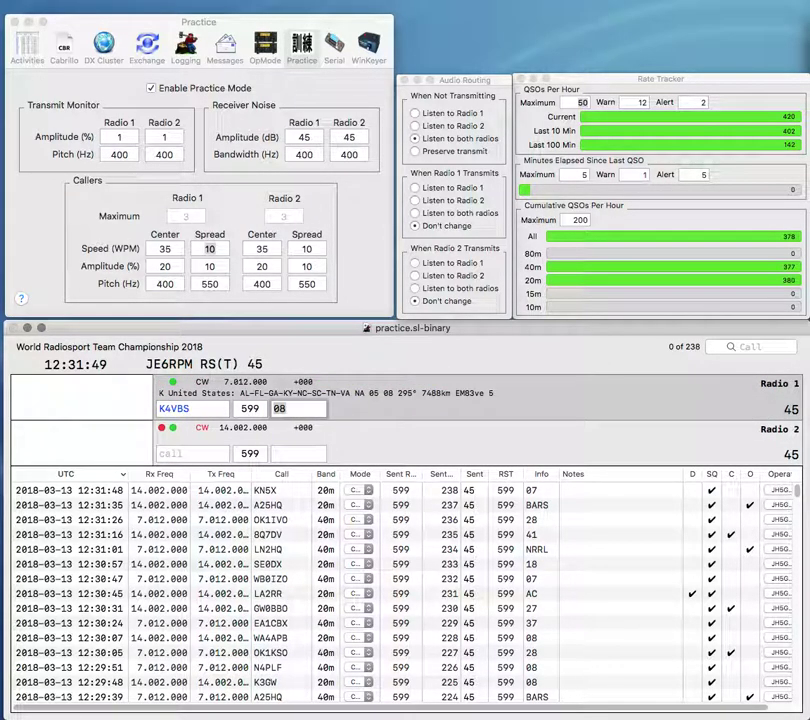
{"action": "key", "text": "Return"}
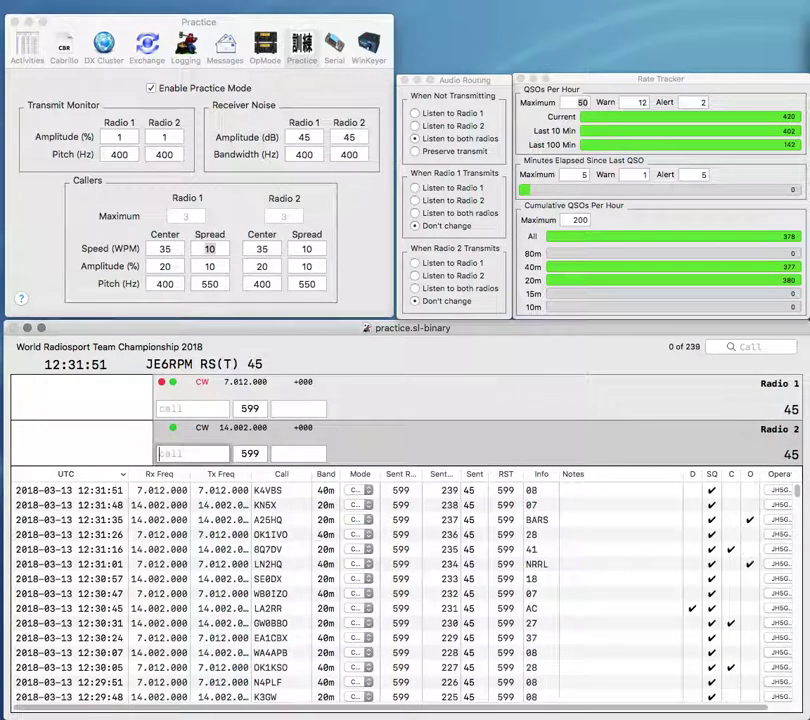
{"action": "type", "text": "R8HQ"}
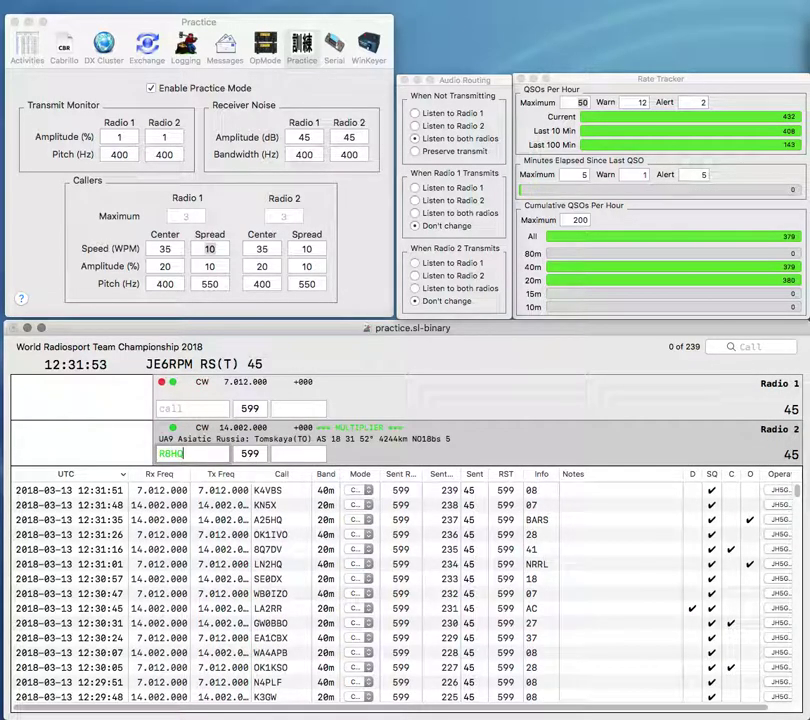
{"action": "key", "text": "Return"}
{"action": "type", "text": "W9SN"}
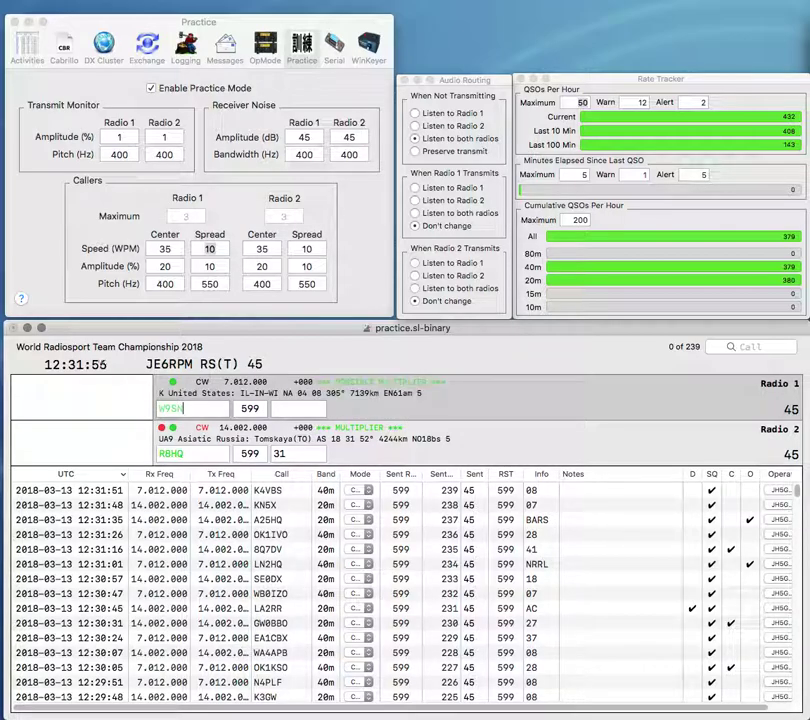
{"action": "key", "text": "Return"}
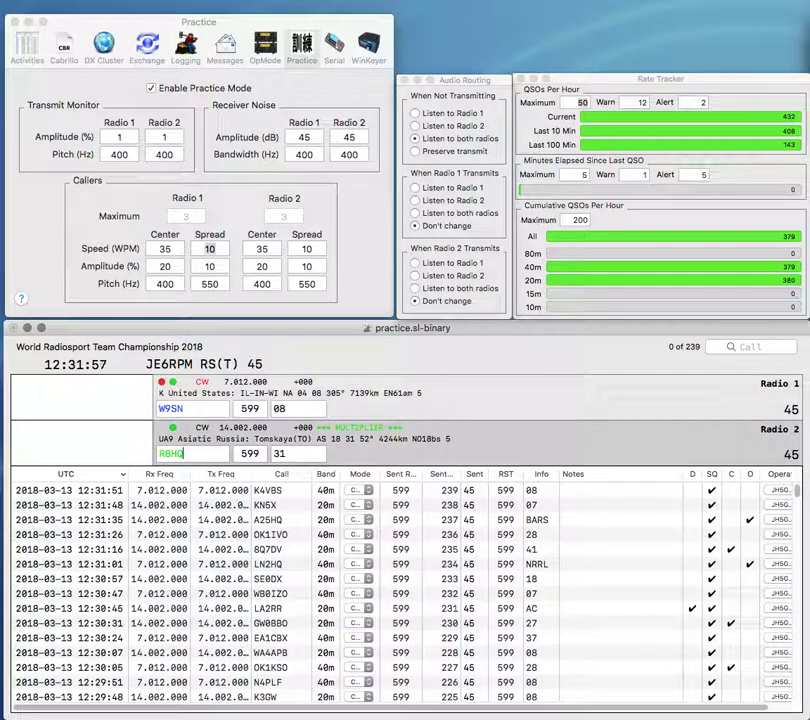
{"action": "key", "text": "BackSpace"}
{"action": "type", "text": "9"}
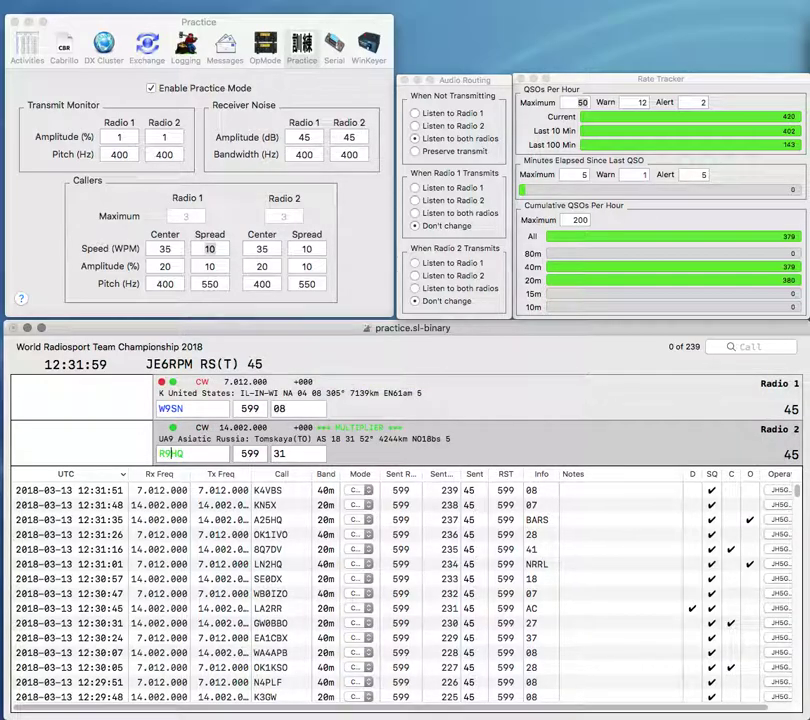
{"action": "key", "text": "Return"}
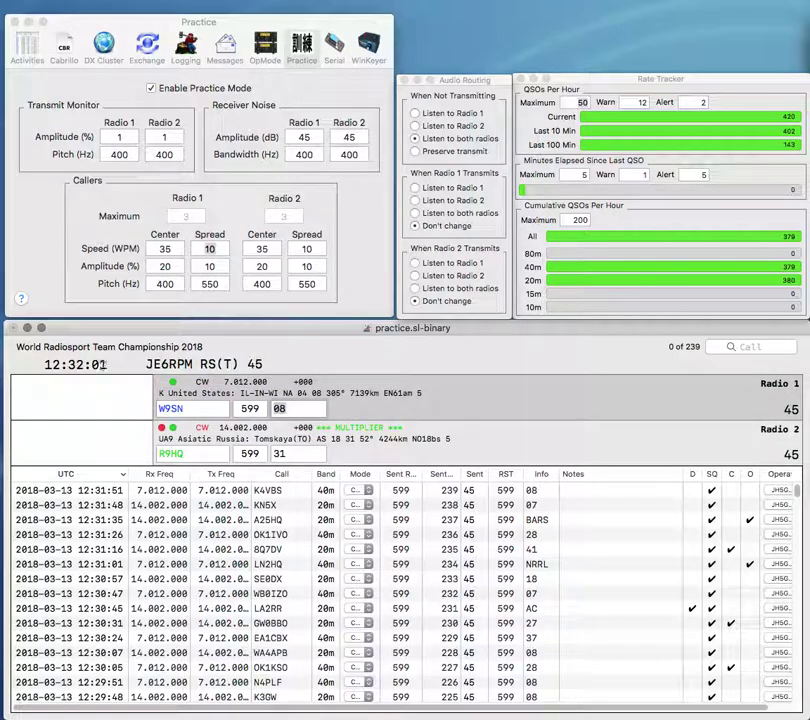
{"action": "key", "text": "Return"}
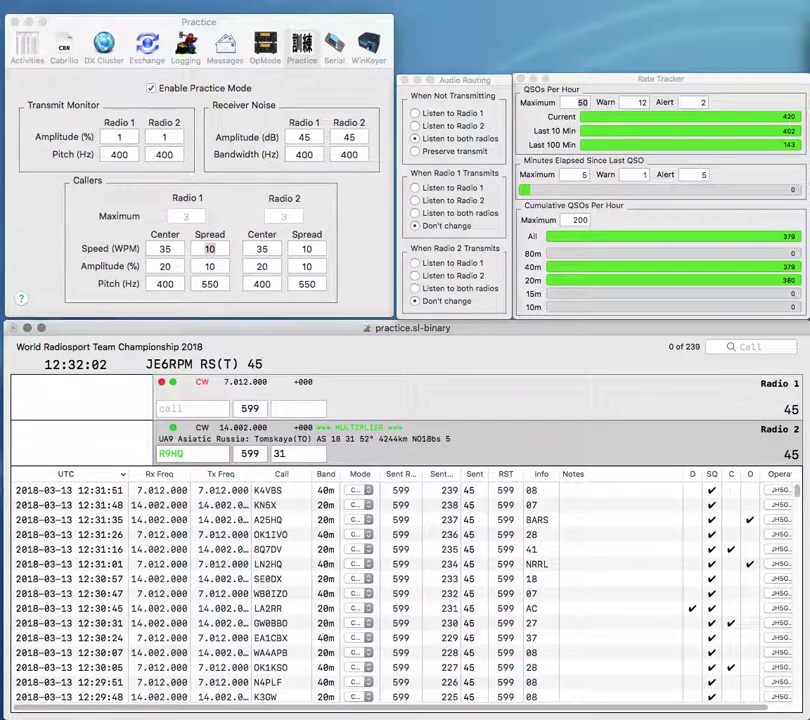
{"action": "type", "text": "SRR"}
{"action": "key", "text": "Return"}
Step: Answer JH5MXB on Radio 1 and OH5NE on Radio 2, and log them with exchanges 45 and 18
{"action": "type", "text": "JH5MXB"}
{"action": "key", "text": "Return"}
{"action": "type", "text": "OH5NE"}
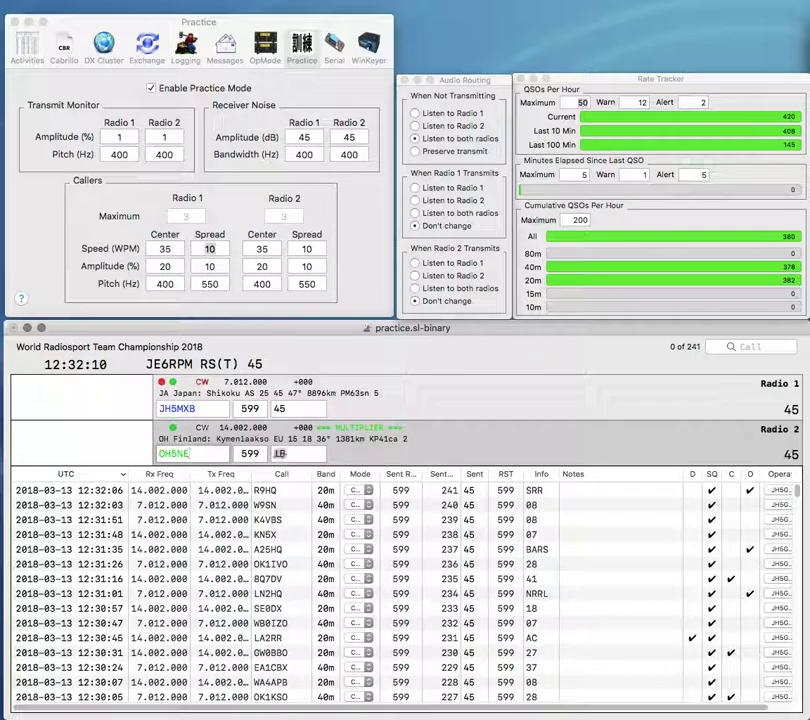
{"action": "key", "text": "Tab"}
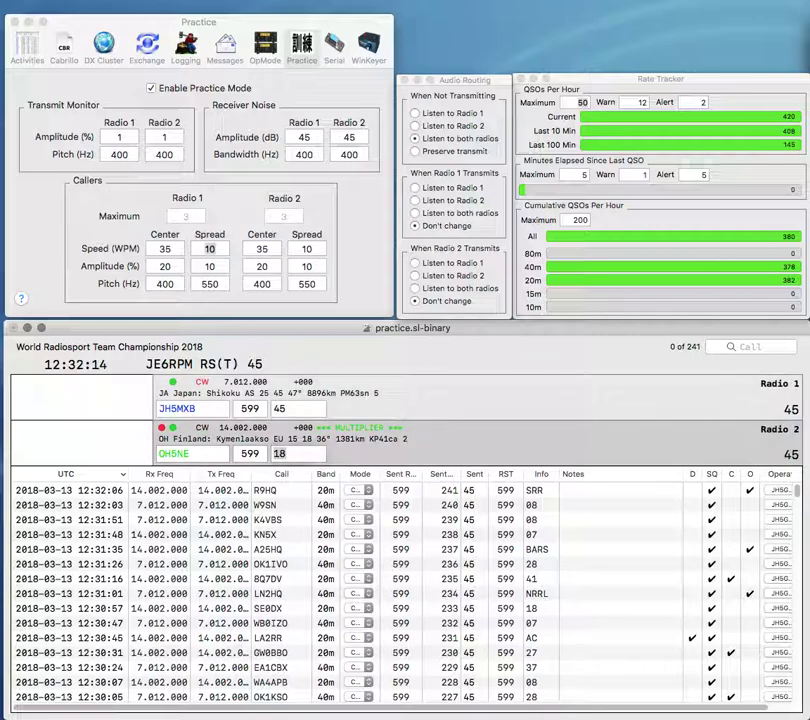
{"action": "key", "text": "Return"}
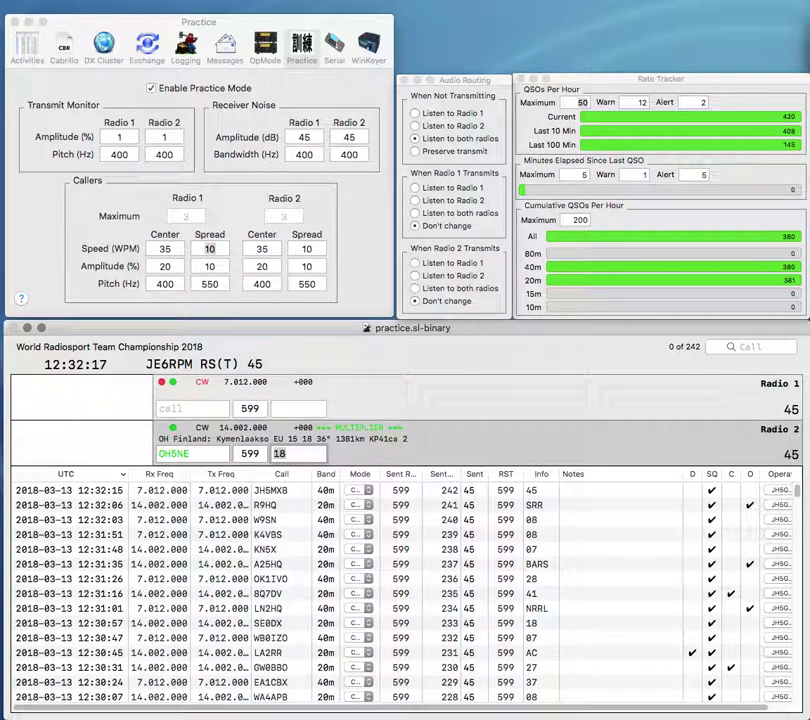
{"action": "key", "text": "Return"}
Step: Send the partial call O on Radio 1, and enter 7Q7TM on Radio 2, corrected to 8Q7TM, and answer it
{"action": "type", "text": "OH"}
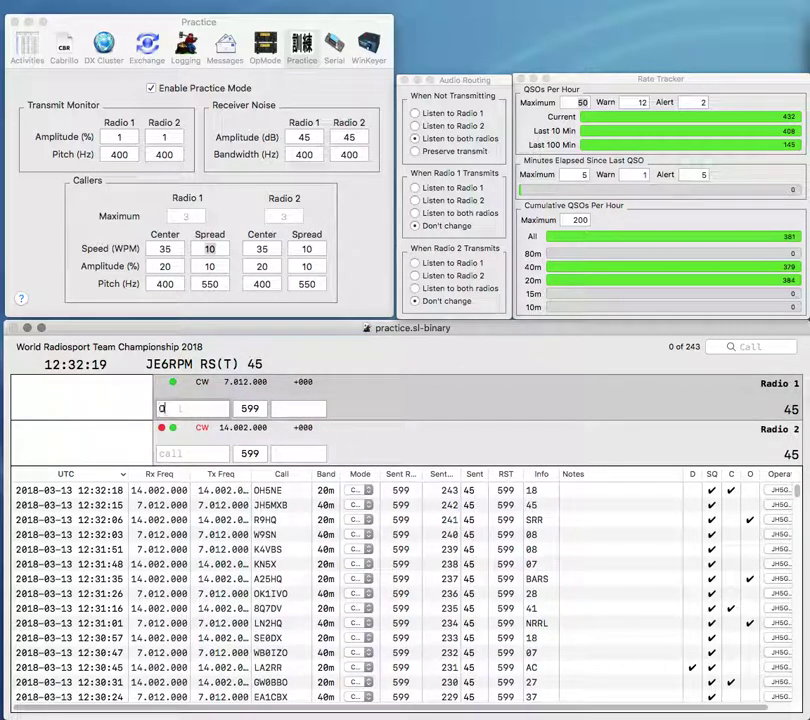
{"action": "key", "text": "Return"}
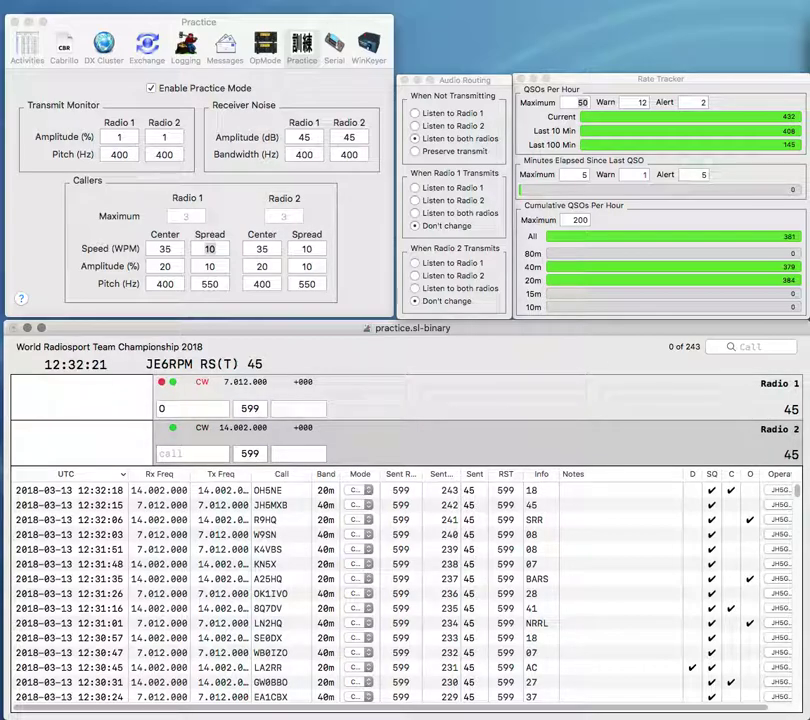
{"action": "type", "text": "7Q7TM"}
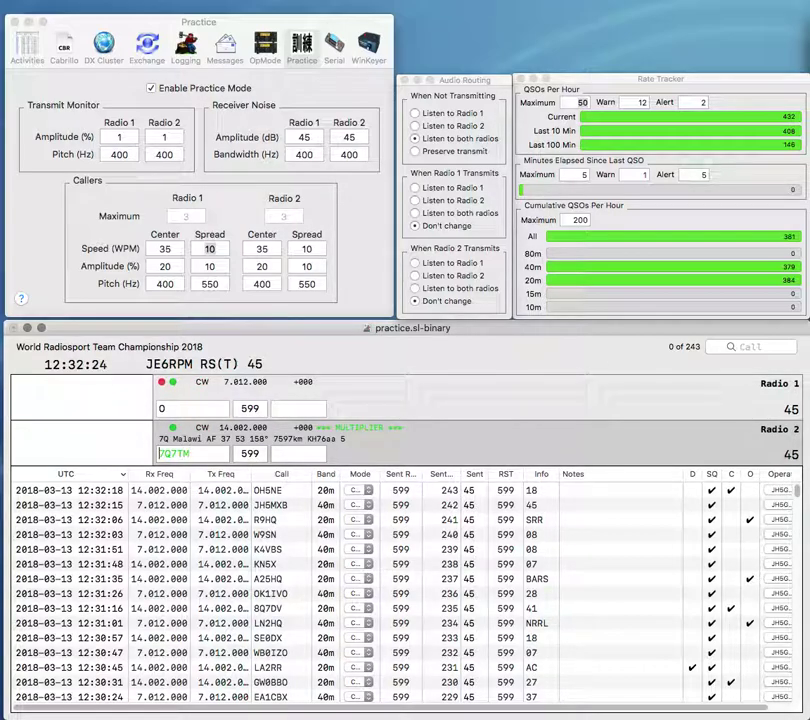
{"action": "key", "text": "Right"}
{"action": "key", "text": "BackSpace"}
{"action": "type", "text": "8"}
{"action": "key", "text": "space"}
{"action": "key", "text": "Return"}
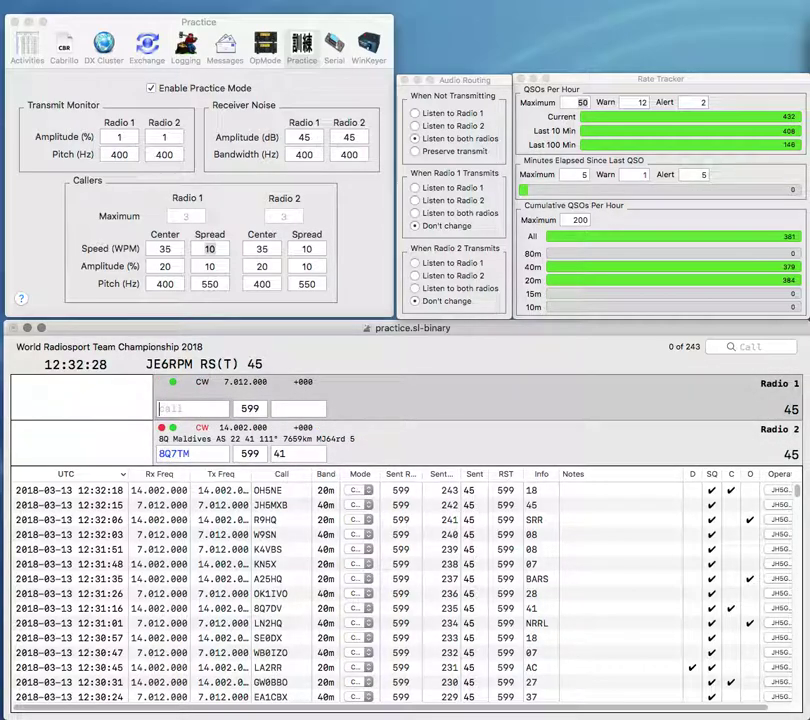
Step: Extend the Radio 1 partial call to OW and log 8Q7TM on Radio 2 with exchange AC
{"action": "type", "text": "W"}
{"action": "key", "text": "Return"}
{"action": "key", "text": "Tab"}
{"action": "type", "text": "RA"}
{"action": "type", "text": "C"}
{"action": "key", "text": "Return"}
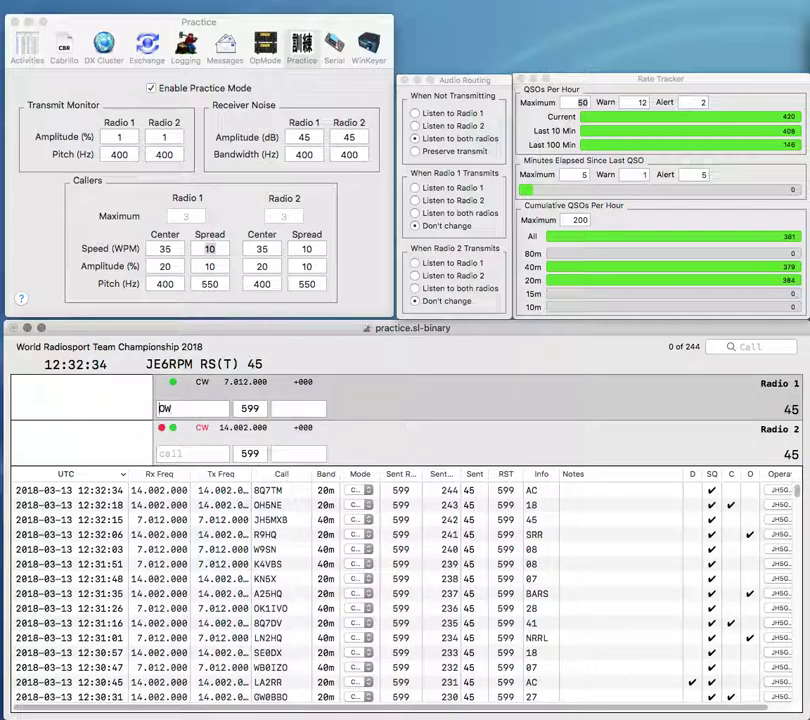
{"action": "type", "text": "WW"}
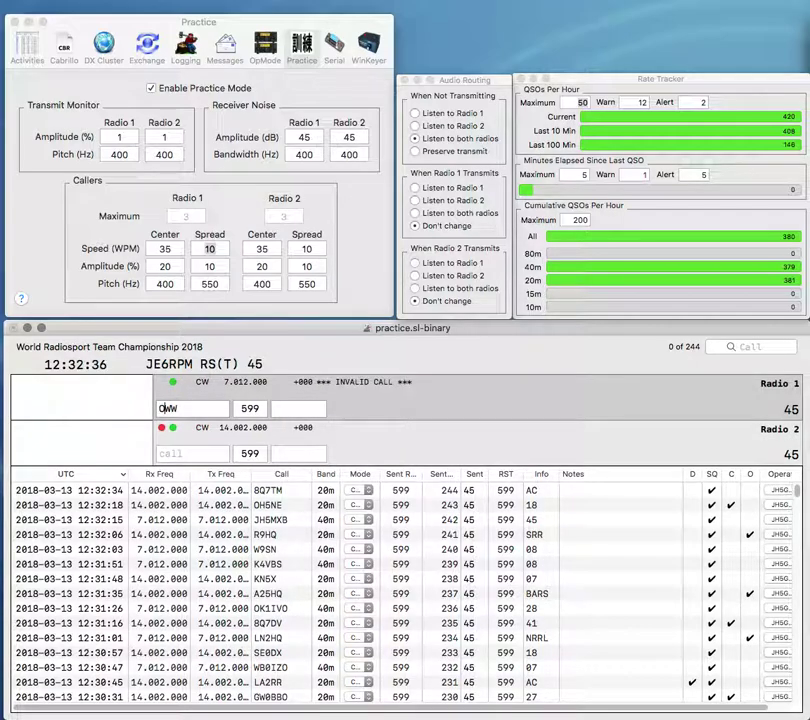
{"action": "type", "text": "3"}
{"action": "key", "text": "Return"}
{"action": "type", "text": "AK6DV"}
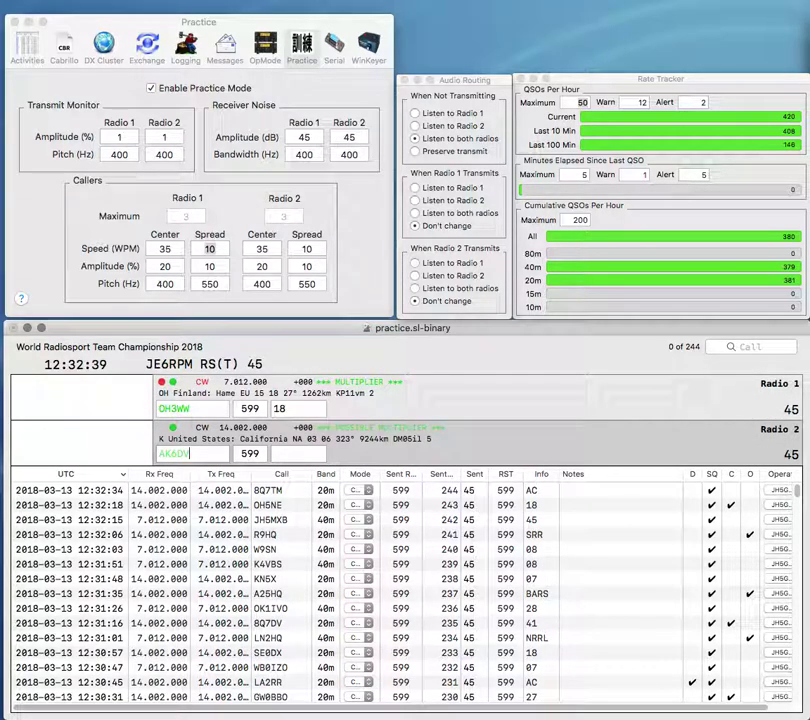
{"action": "key", "text": "Return"}
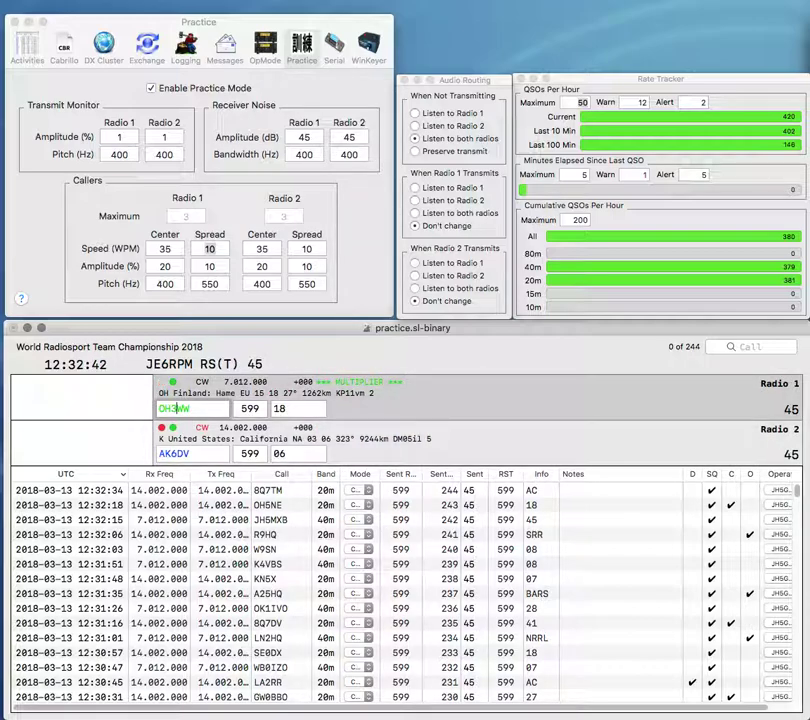
{"action": "key", "text": "Return"}
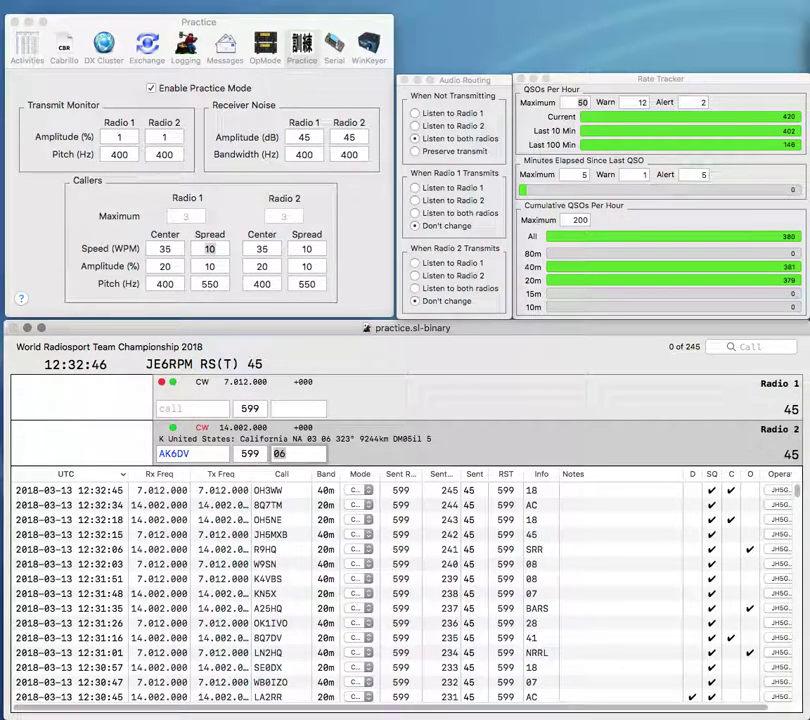
{"action": "key", "text": "Return"}
{"action": "type", "text": "OM"}
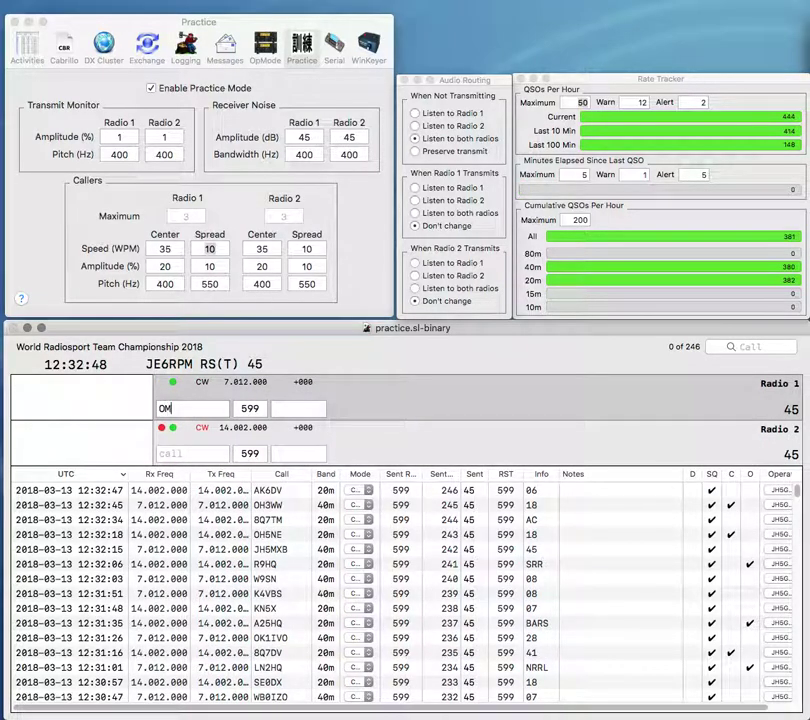
{"action": "type", "text": "5UM"}
{"action": "key", "text": "Return"}
{"action": "type", "text": "EA1AA"}
{"action": "key", "text": "Return"}
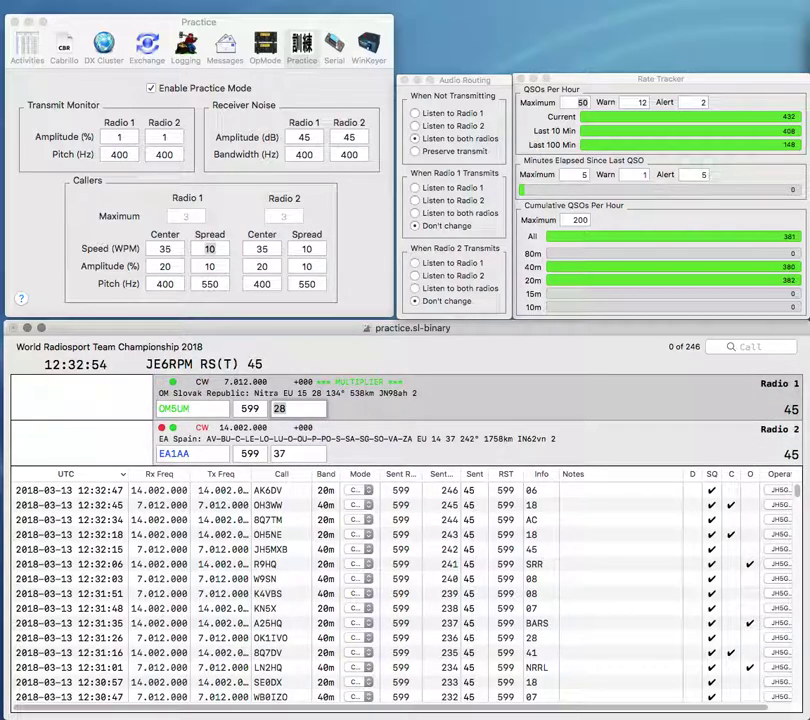
{"action": "key", "text": "Return"}
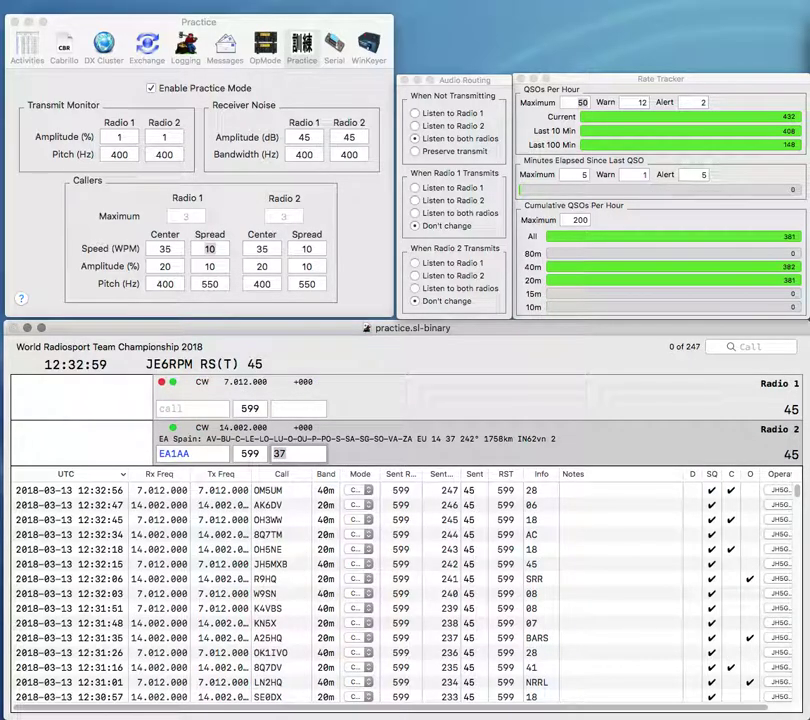
{"action": "key", "text": "Return"}
{"action": "type", "text": "ES9HQ"}
{"action": "key", "text": "Return"}
{"action": "type", "text": "K2"}
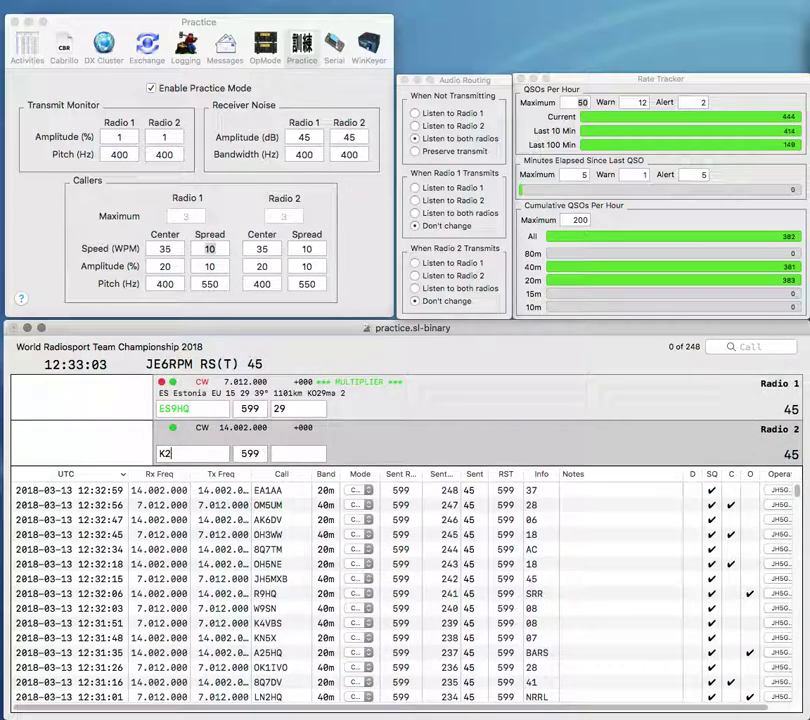
{"action": "type", "text": "EVY"}
{"action": "key", "text": "Return"}
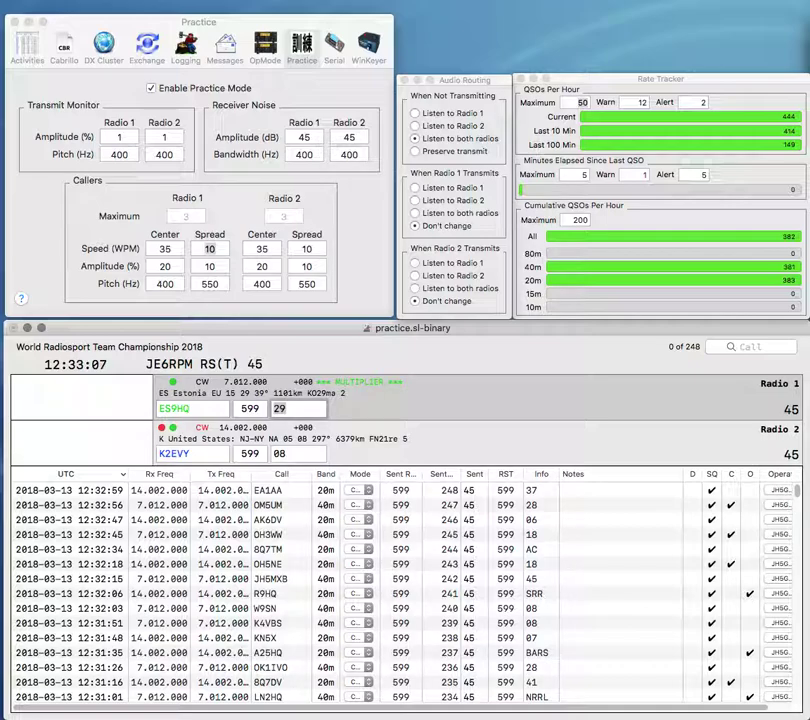
{"action": "type", "text": "ERAU"}
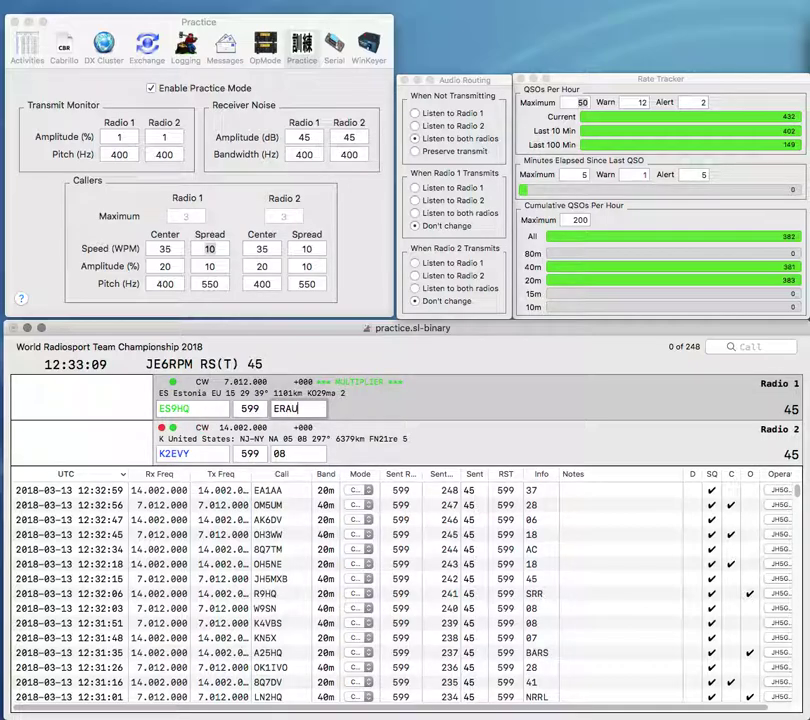
{"action": "key", "text": "Return"}
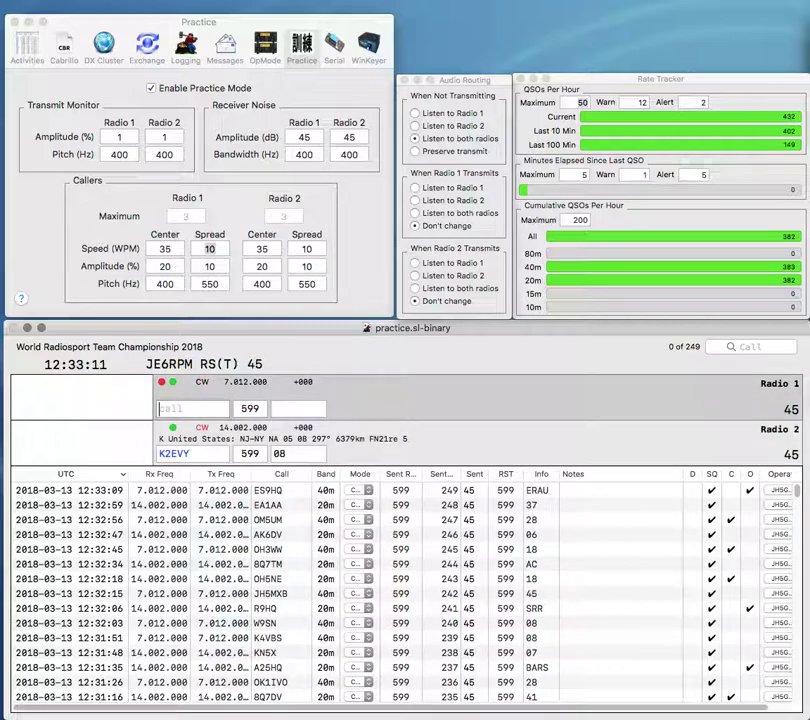
{"action": "type", "text": "JA7LG"}
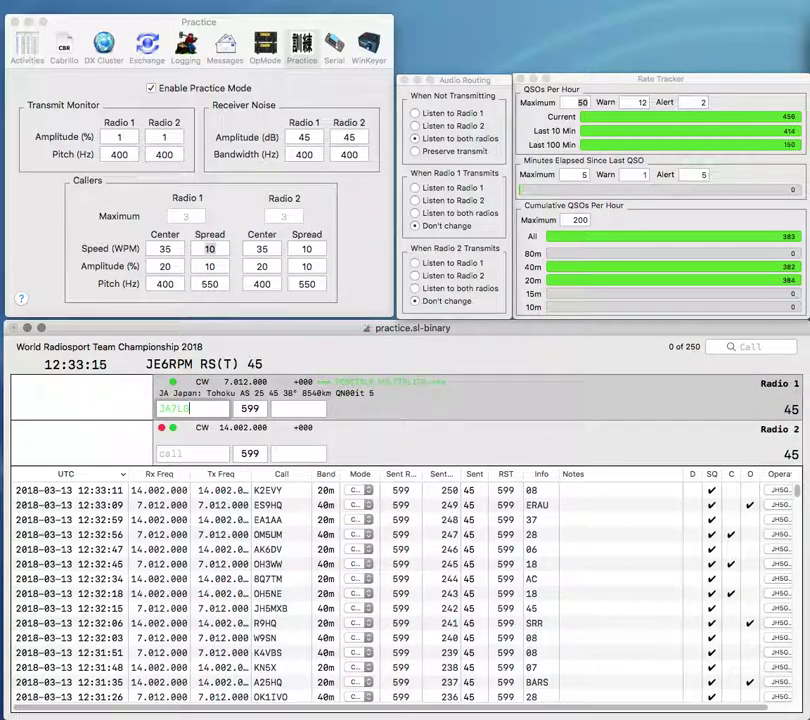
{"action": "type", "text": "E"}
{"action": "key", "text": "Return"}
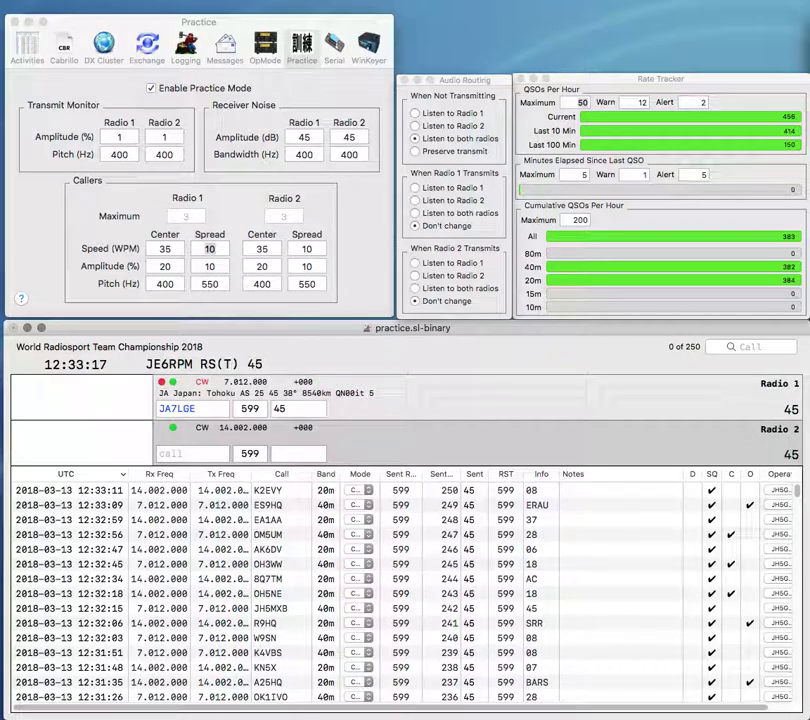
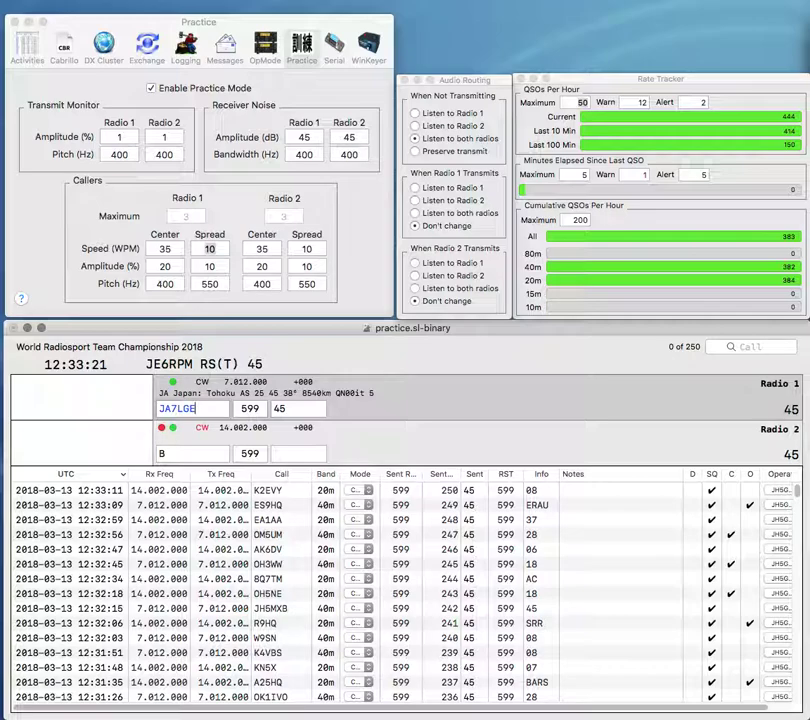
{"action": "key", "text": "Return"}
{"action": "type", "text": "JR3RWB"}
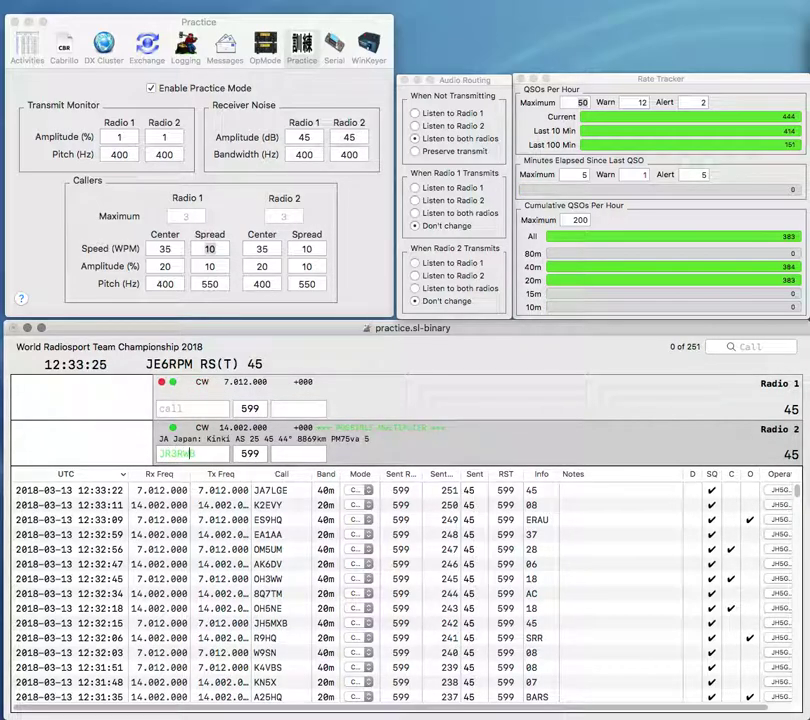
{"action": "key", "text": "Return"}
{"action": "type", "text": "F8K"}
{"action": "type", "text": "AN"}
{"action": "key", "text": "Return"}
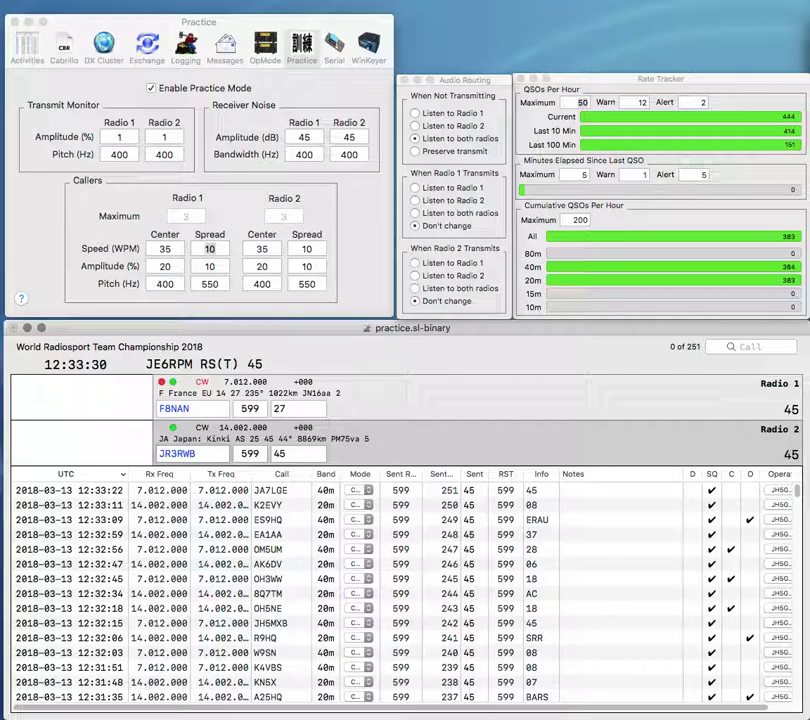
{"action": "key", "text": "Return"}
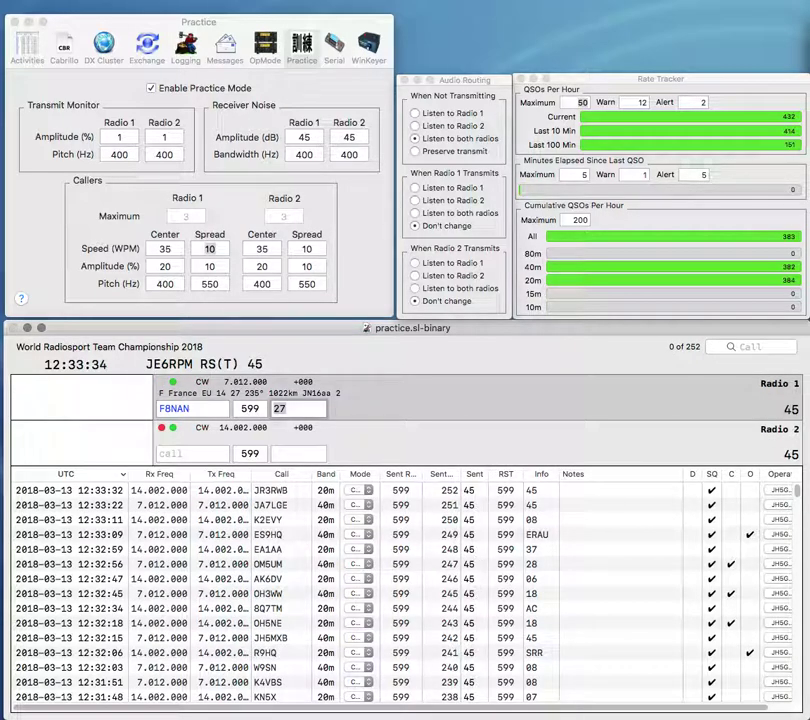
{"action": "key", "text": "Return"}
Step: Enter the partial call Q on Radio 2 and on Radio 1, and send it
{"action": "type", "text": "K"}
{"action": "type", "text": "Q"}
{"action": "key", "text": "Left"}
{"action": "key", "text": "Left"}
{"action": "key", "text": "Delete"}
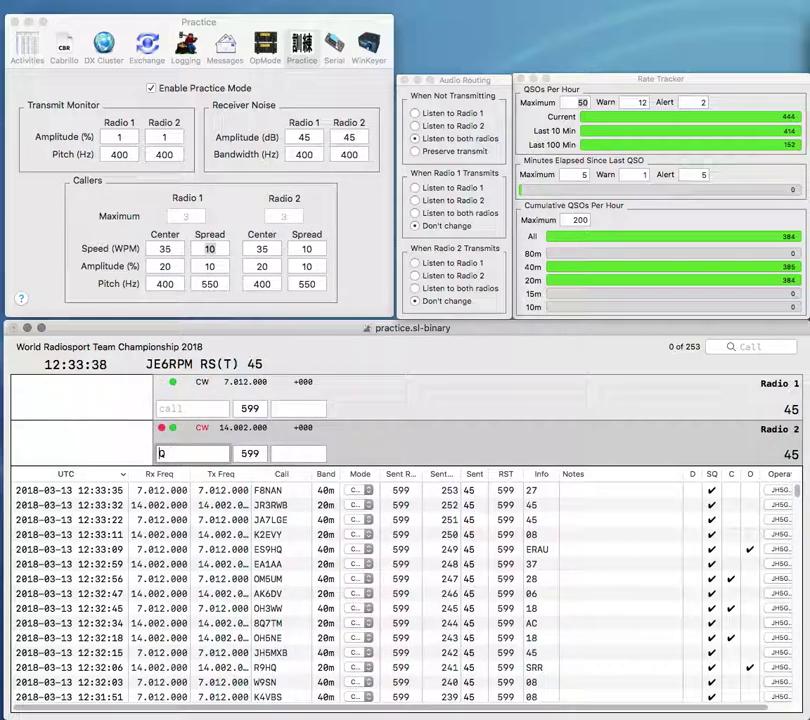
{"action": "key", "text": "Up"}
{"action": "type", "text": "Q"}
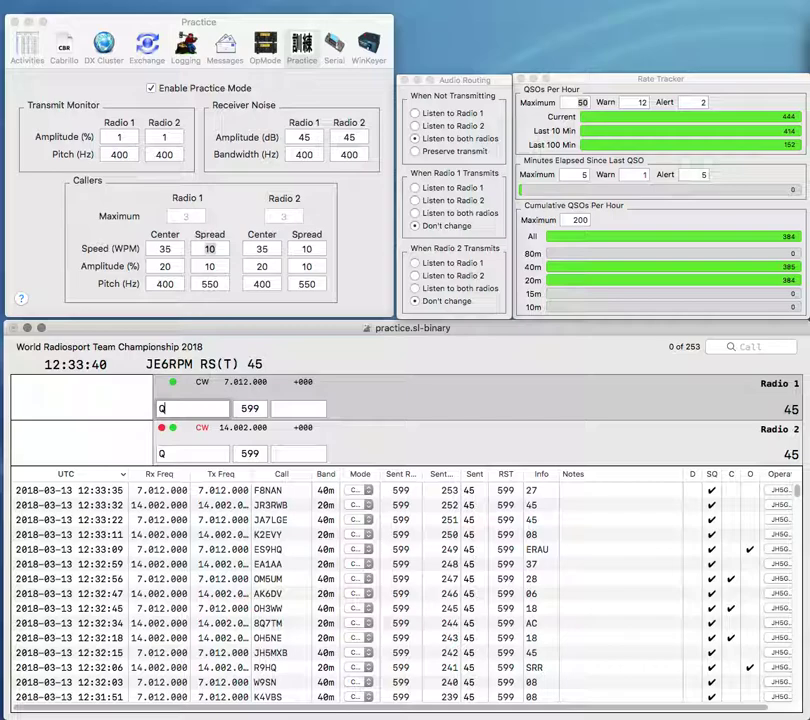
{"action": "key", "text": "Return"}
{"action": "key", "text": "Down"}
{"action": "type", "text": "X"}
{"action": "key", "text": "Return"}
{"action": "key", "text": "Up"}
{"action": "type", "text": "V"}
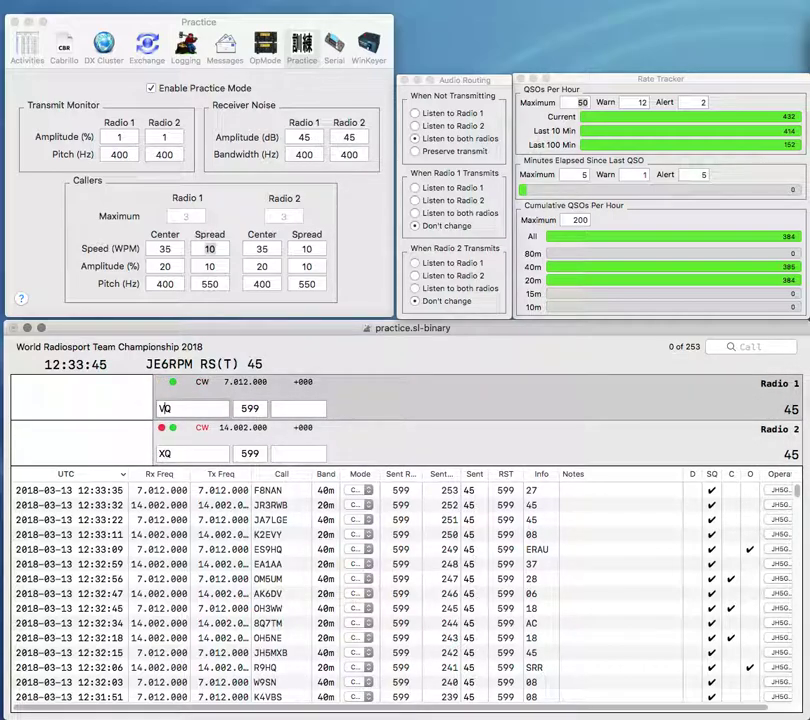
{"action": "type", "text": "8"}
{"action": "type", "text": "4SHQ"}
{"action": "key", "text": "Return"}
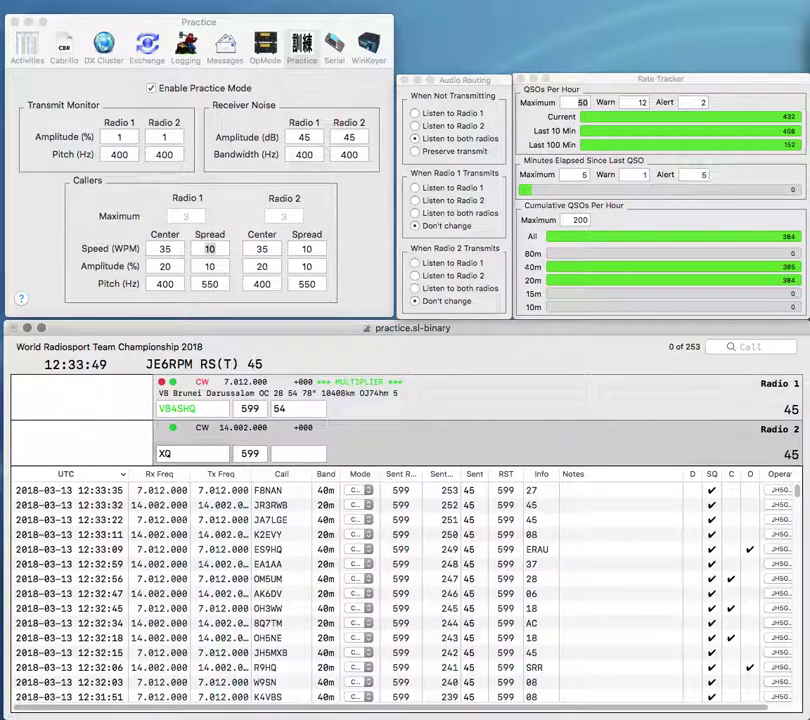
Step: Send the partial call XCQ on Radio 2, and log V84SHQ on Radio 1 with exchange BRARA
{"action": "type", "text": "XCQ"}
{"action": "key", "text": "Return"}
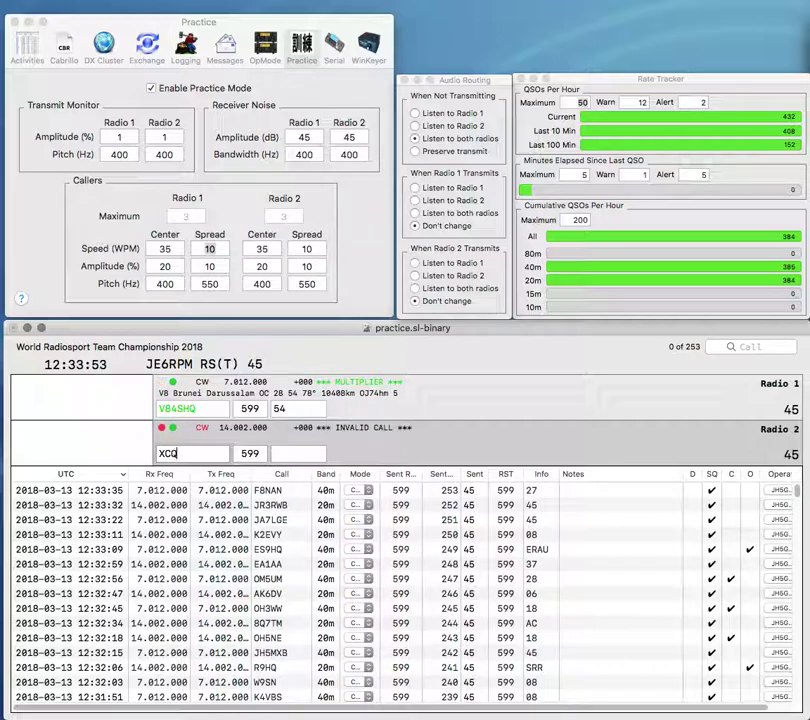
{"action": "key", "text": "Tab"}
{"action": "type", "text": "B"}
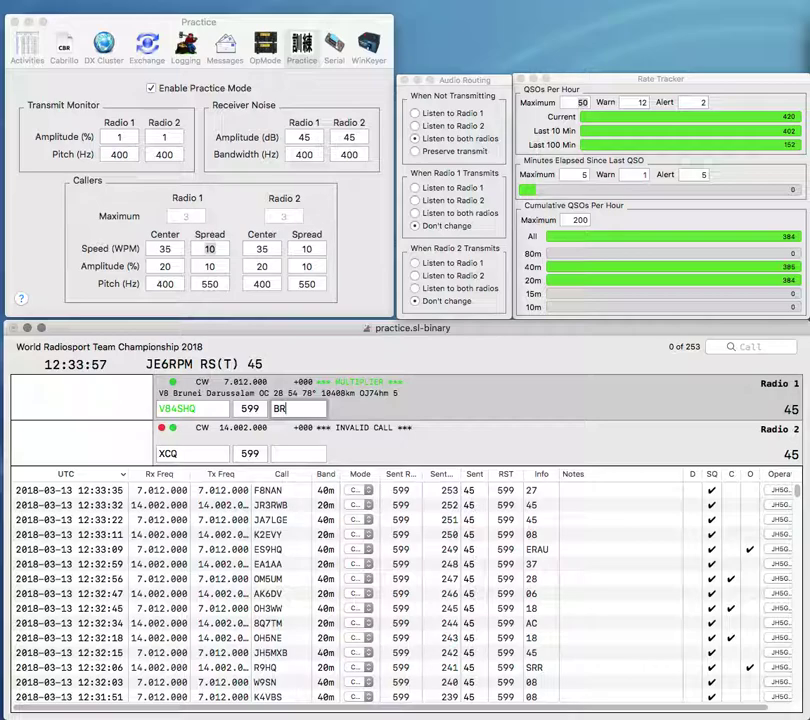
{"action": "key", "text": "BackSpace"}
{"action": "type", "text": "ARA"}
{"action": "key", "text": "Return"}
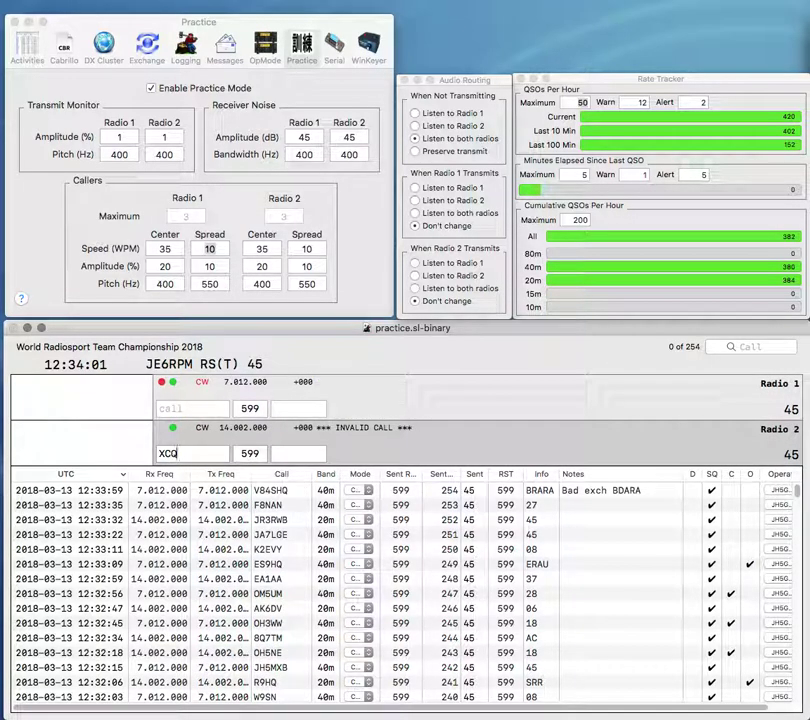
Step: Correct the Radio 2 call to XR4CW and send it with the exchange
{"action": "key", "text": "BackSpace"}
{"action": "type", "text": "W"}
{"action": "key", "text": "Left"}
{"action": "key", "text": "Left"}
{"action": "type", "text": "R4"}
{"action": "key", "text": "Return"}
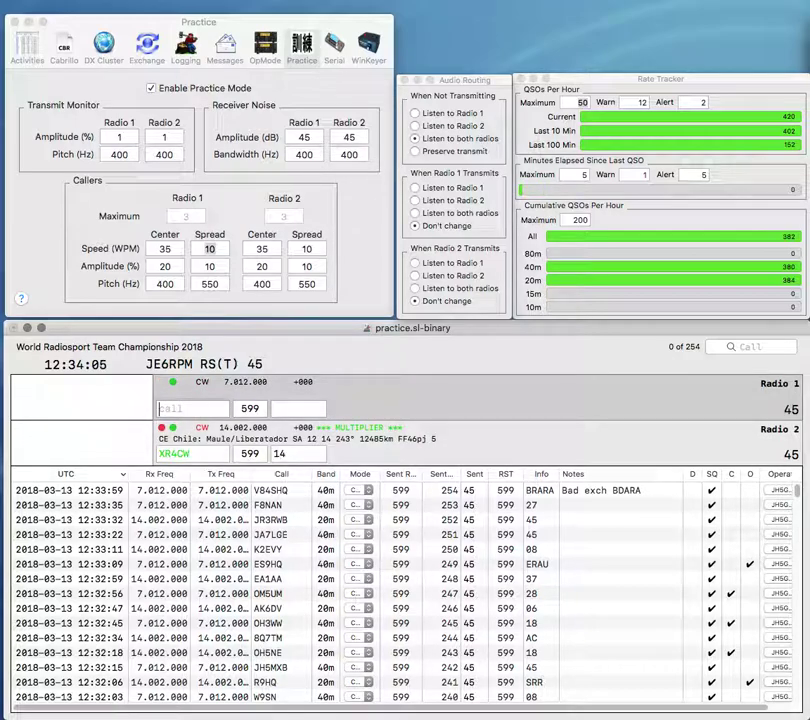
Step: Answer 8N7HQ on Radio 1, and correct the Radio 2 call to XQ4CW and resend it
{"action": "type", "text": "8N7H"}
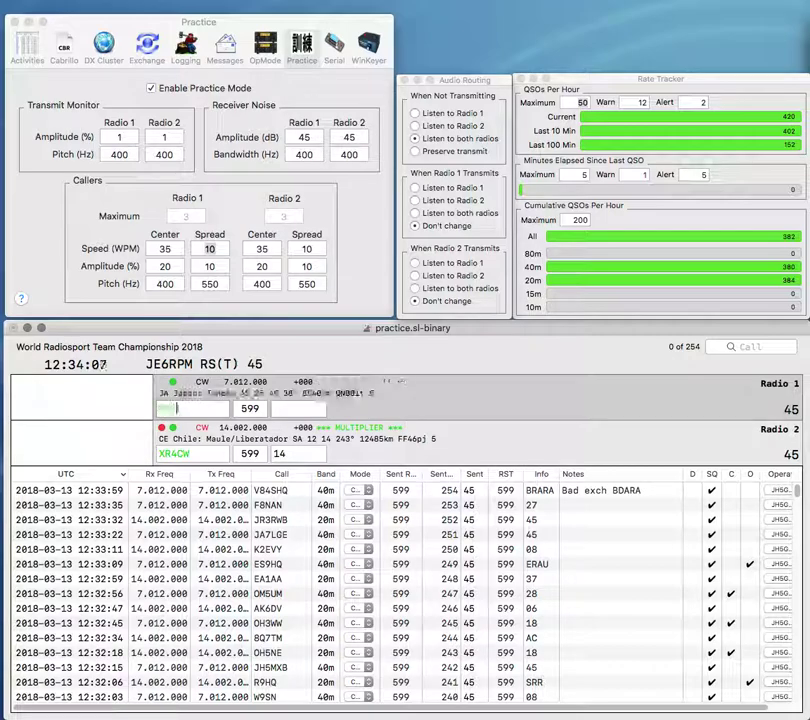
{"action": "type", "text": "Q"}
{"action": "key", "text": "Return"}
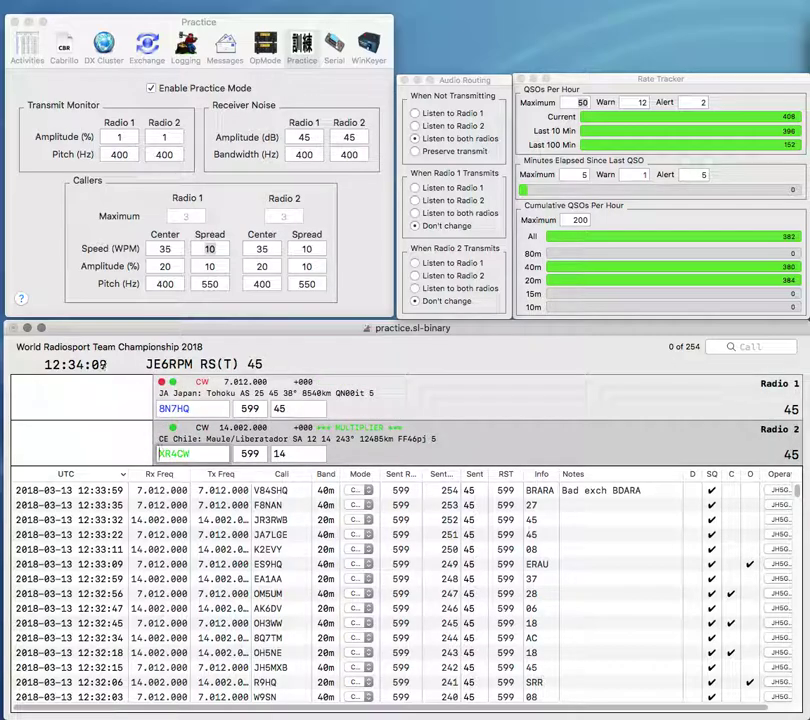
{"action": "type", "text": "Q"}
{"action": "key", "text": "Return"}
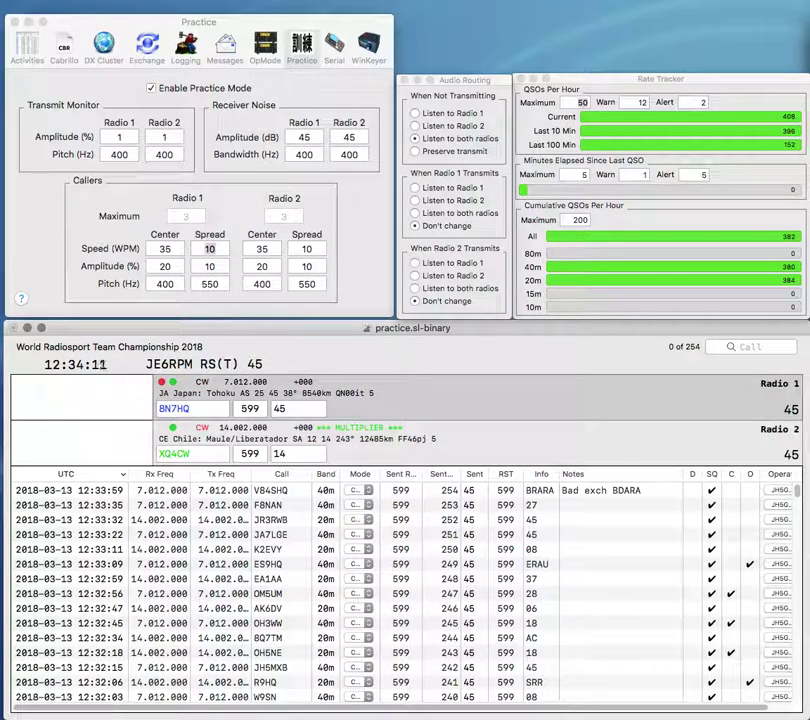
{"action": "type", "text": "JARL"}
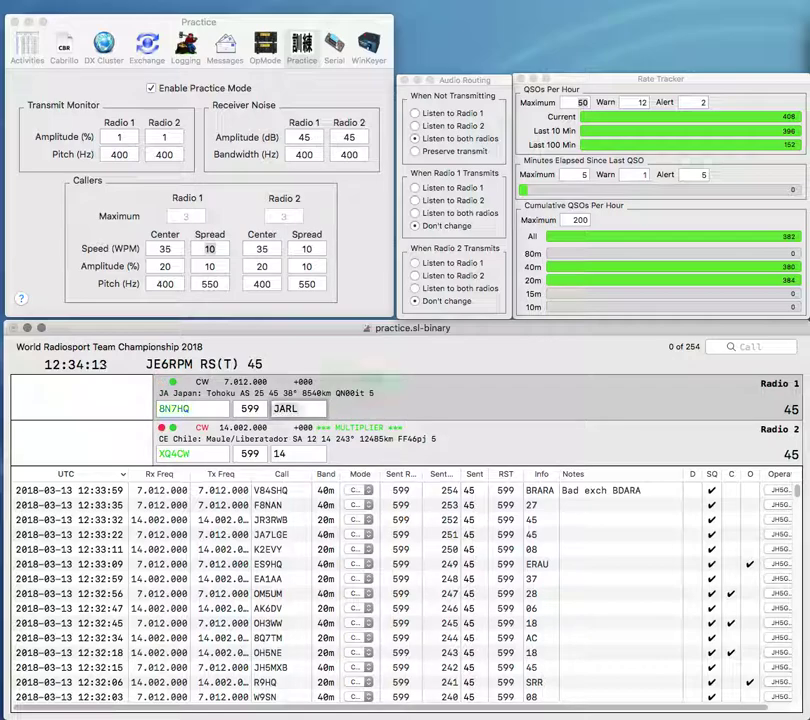
{"action": "key", "text": "Return"}
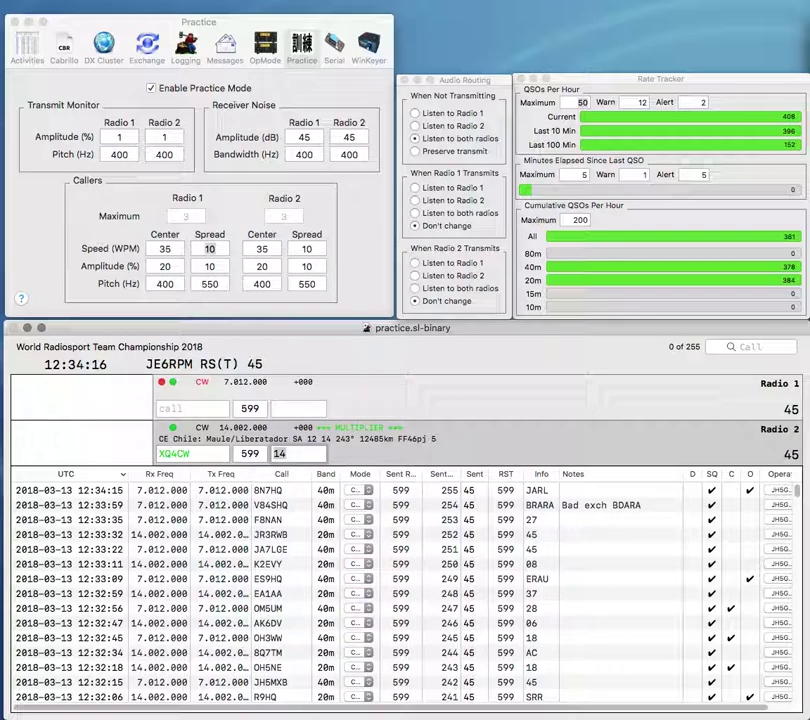
{"action": "key", "text": "Return"}
Step: Answer WP3ZQ on Radio 1 and log it with exchange 11, sending the partial call 0HQ on Radio 2
{"action": "type", "text": "WP4"}
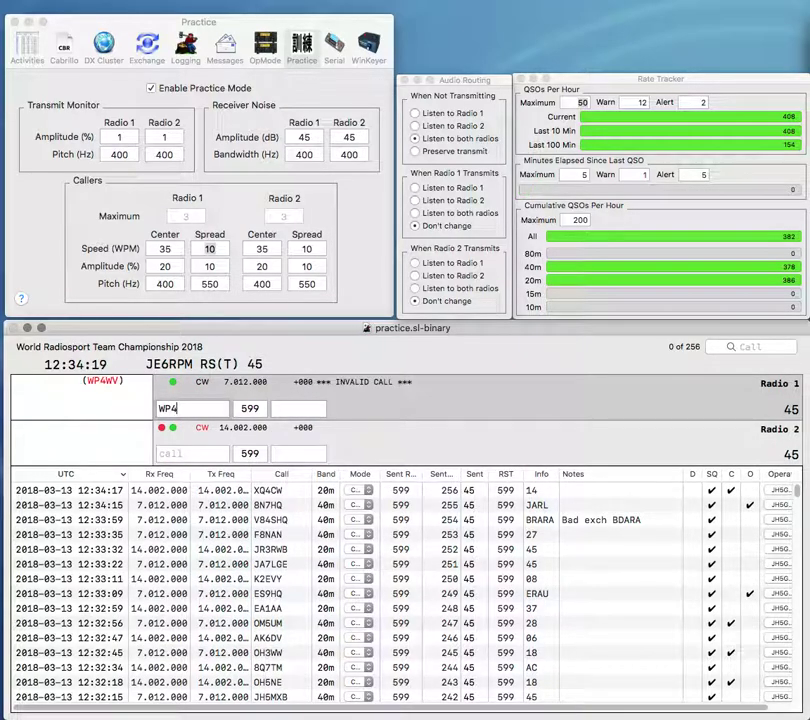
{"action": "key", "text": "BackSpace"}
{"action": "type", "text": "3ZQ"}
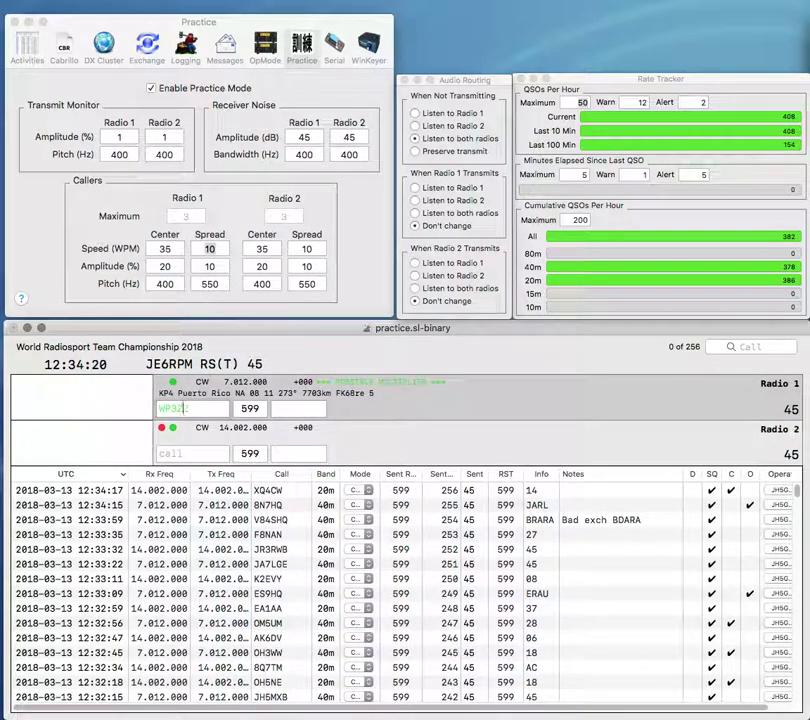
{"action": "key", "text": "Return"}
{"action": "type", "text": "0HQ"}
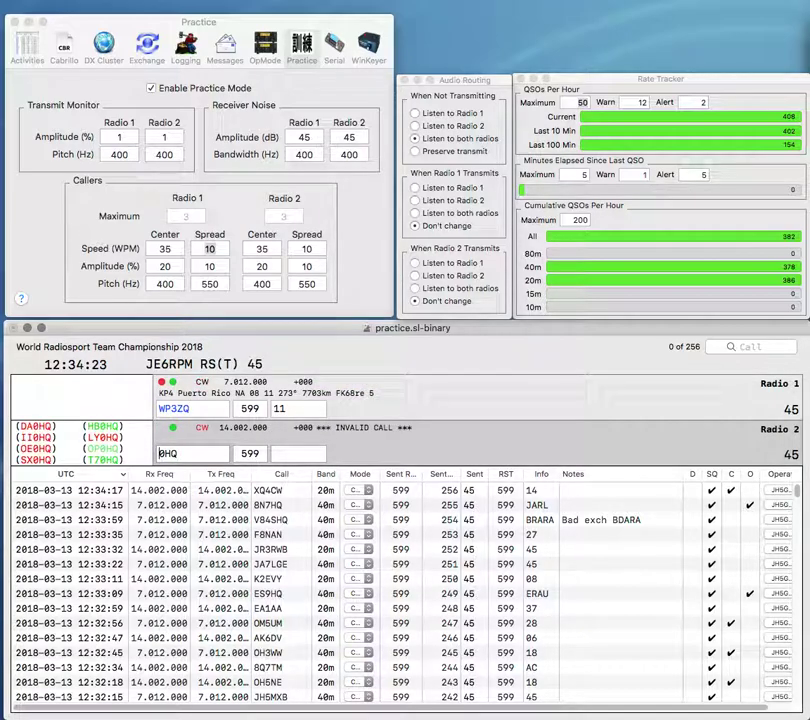
{"action": "key", "text": "Return"}
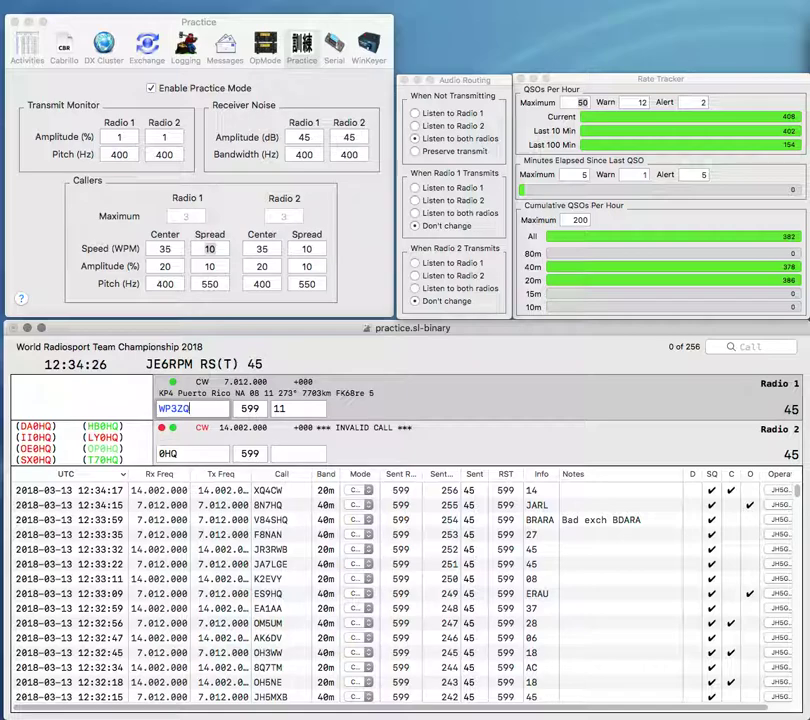
{"action": "key", "text": "Return"}
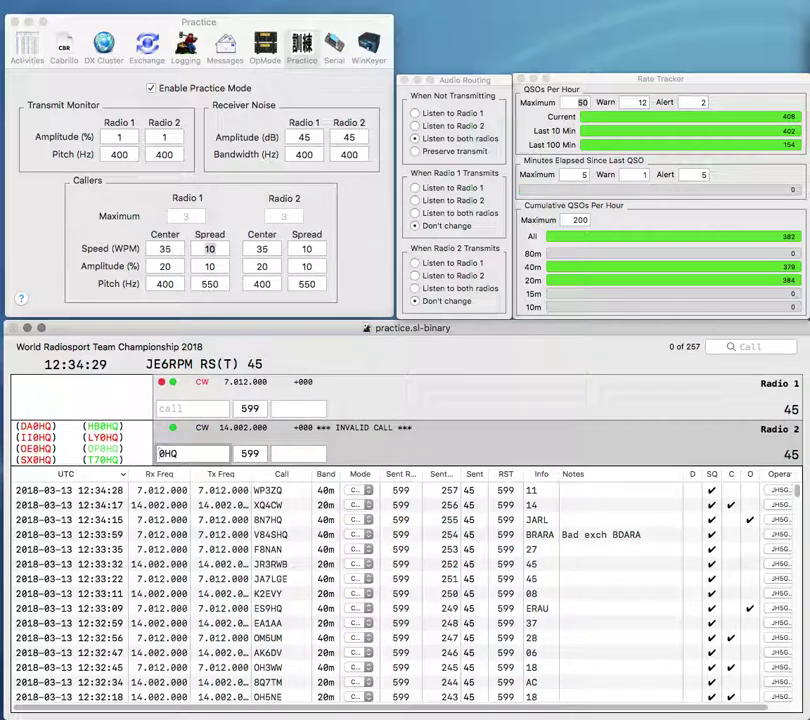
{"action": "type", "text": "4L"}
{"action": "key", "text": "Return"}
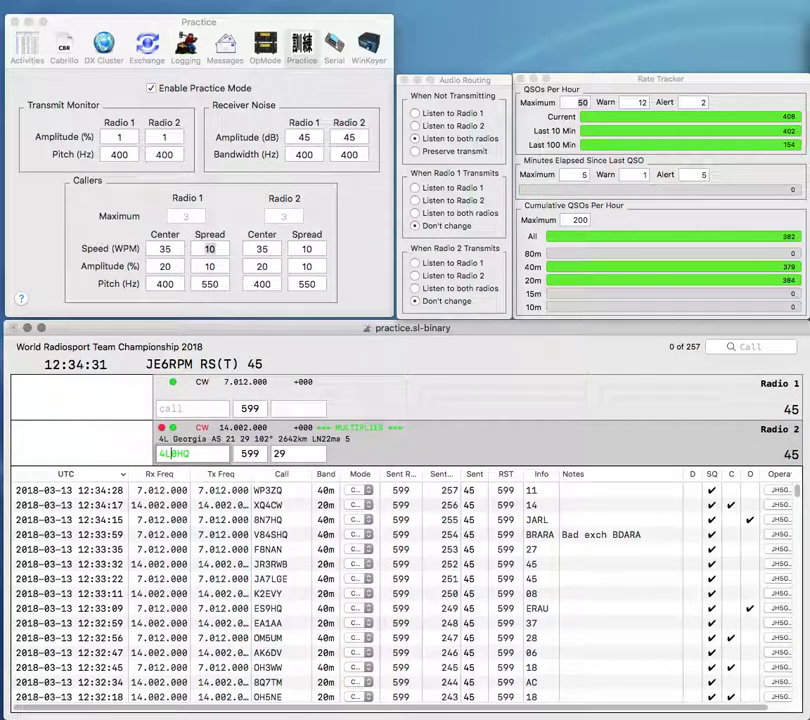
{"action": "type", "text": "M2A"}
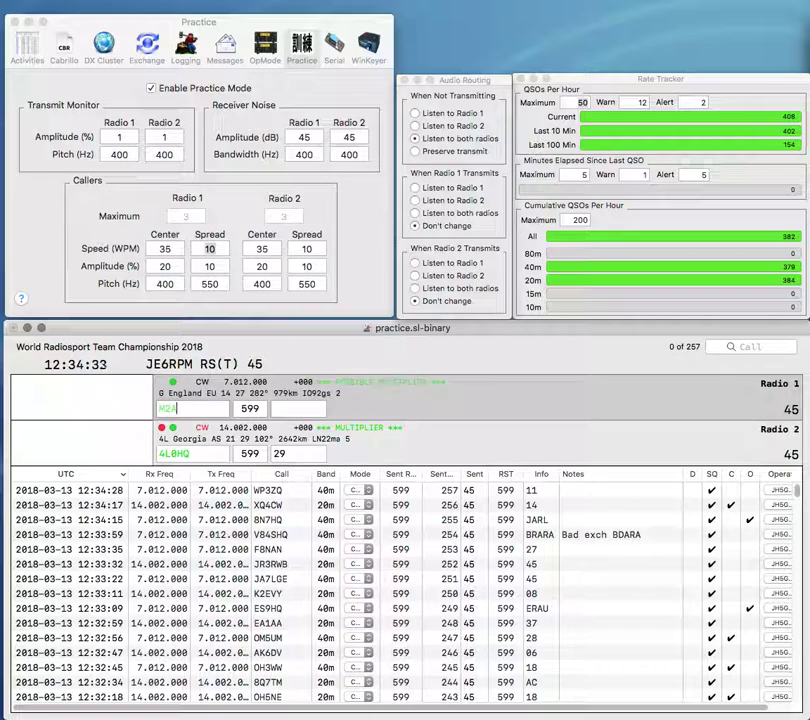
{"action": "key", "text": "Return"}
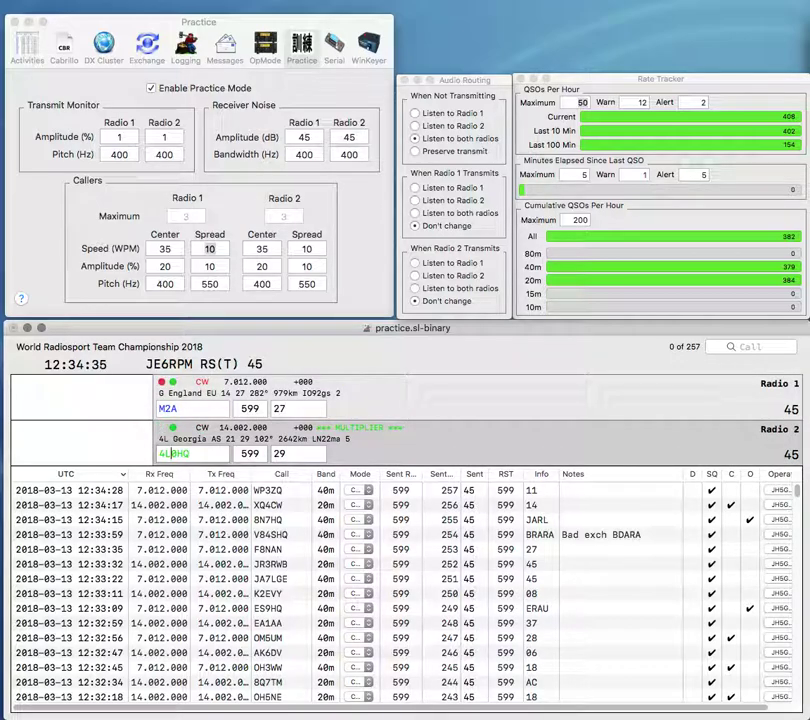
{"action": "type", "text": "NARG"}
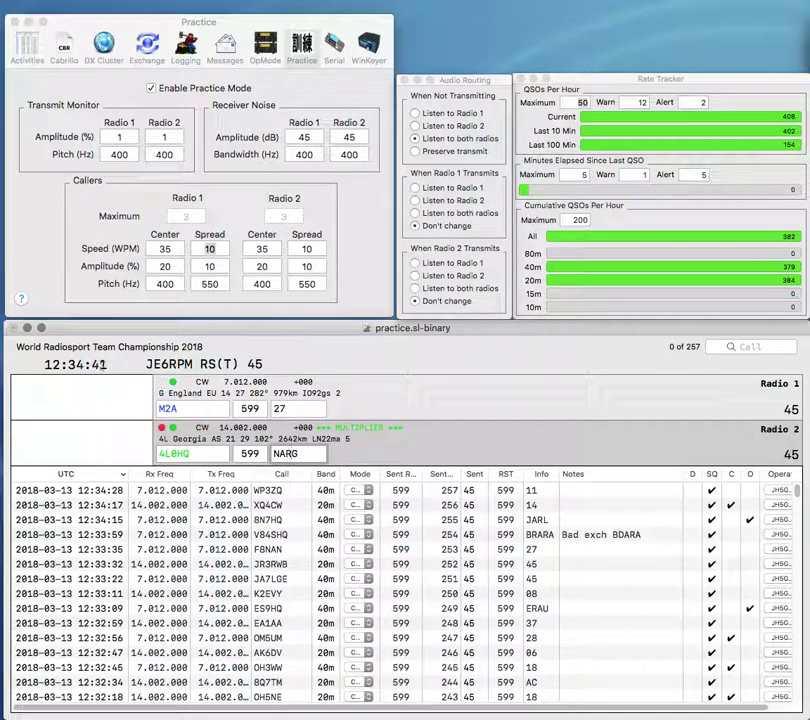
{"action": "key", "text": "Return"}
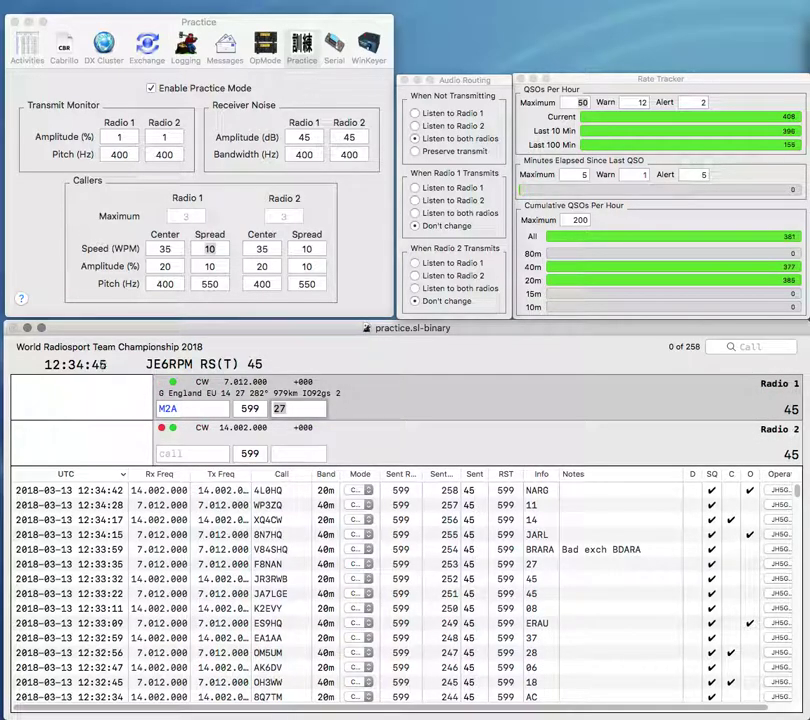
{"action": "key", "text": "Return"}
{"action": "type", "text": "S"}
{"action": "key", "text": "BackSpace"}
{"action": "key", "text": "Up"}
{"action": "type", "text": "VA"}
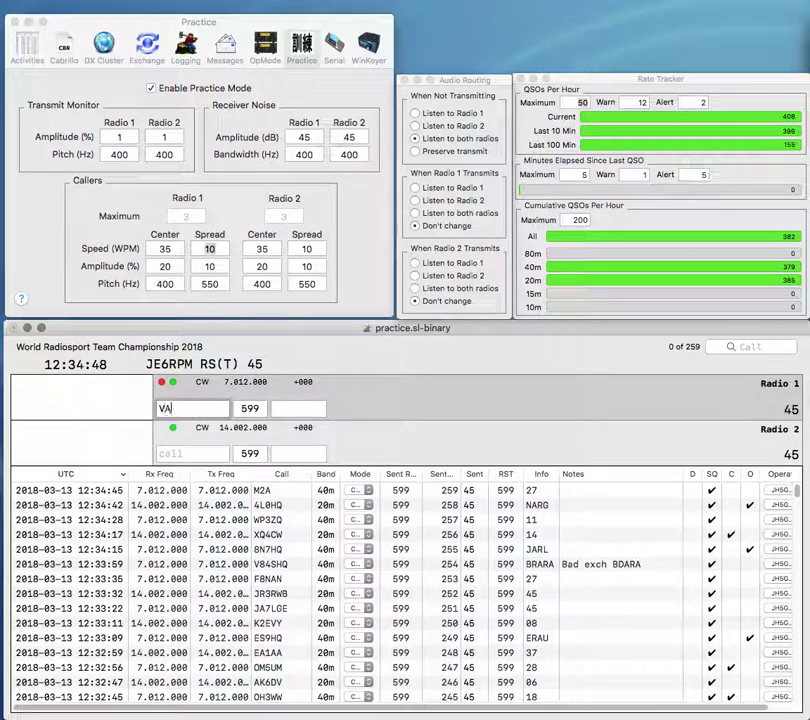
{"action": "type", "text": "0FAM"}
{"action": "key", "text": "Down"}
{"action": "key", "text": "F1"}
{"action": "key", "text": "Up"}
{"action": "key", "text": "Return"}
{"action": "key", "text": "Down"}
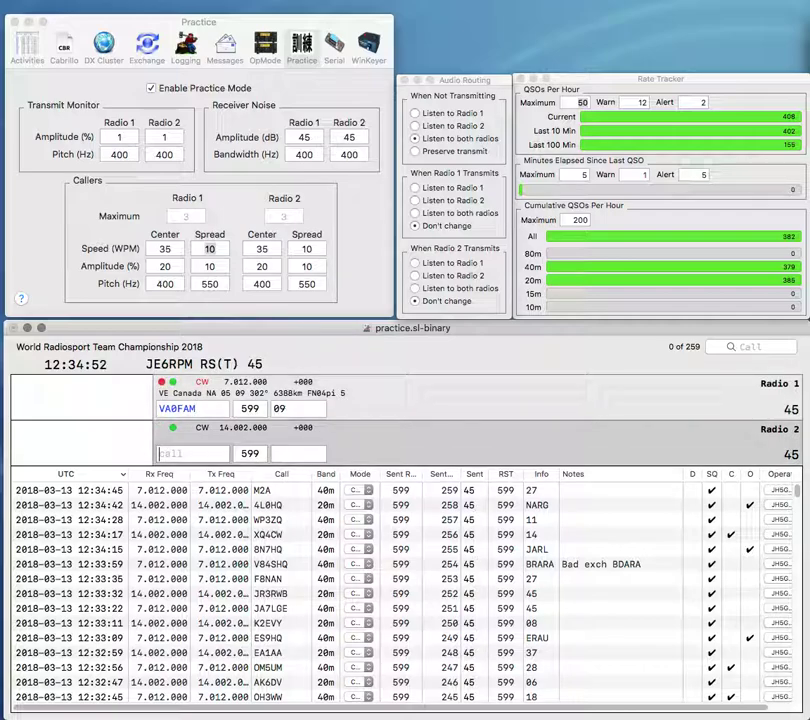
{"action": "type", "text": "KG"}
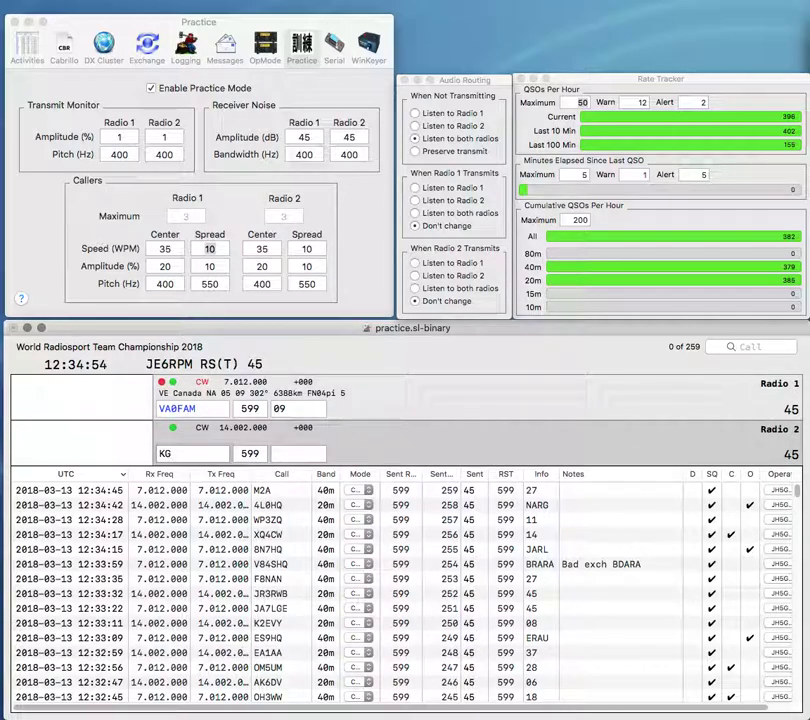
{"action": "type", "text": "SAS"}
{"action": "key", "text": "BackSpace"}
{"action": "type", "text": "U"}
{"action": "key", "text": "Return"}
{"action": "key", "text": "Down"}
{"action": "key", "text": "Left"}
{"action": "key", "text": "Left"}
{"action": "key", "text": "Left"}
{"action": "key", "text": "Left"}
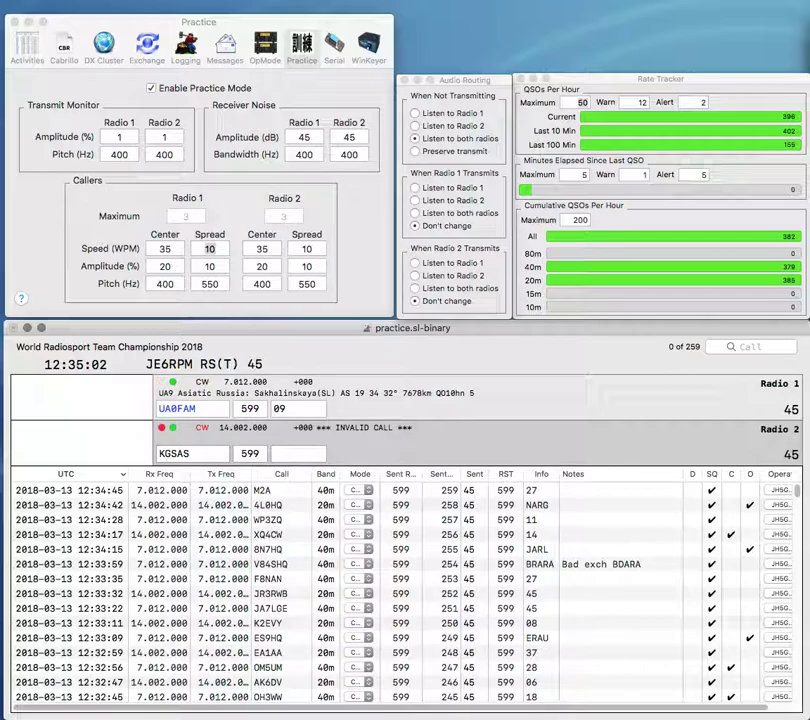
{"action": "key", "text": "Left"}
{"action": "key", "text": "Left"}
{"action": "key", "text": "Left"}
{"action": "key", "text": "Left"}
{"action": "key", "text": "Delete"}
{"action": "type", "text": "B0H"}
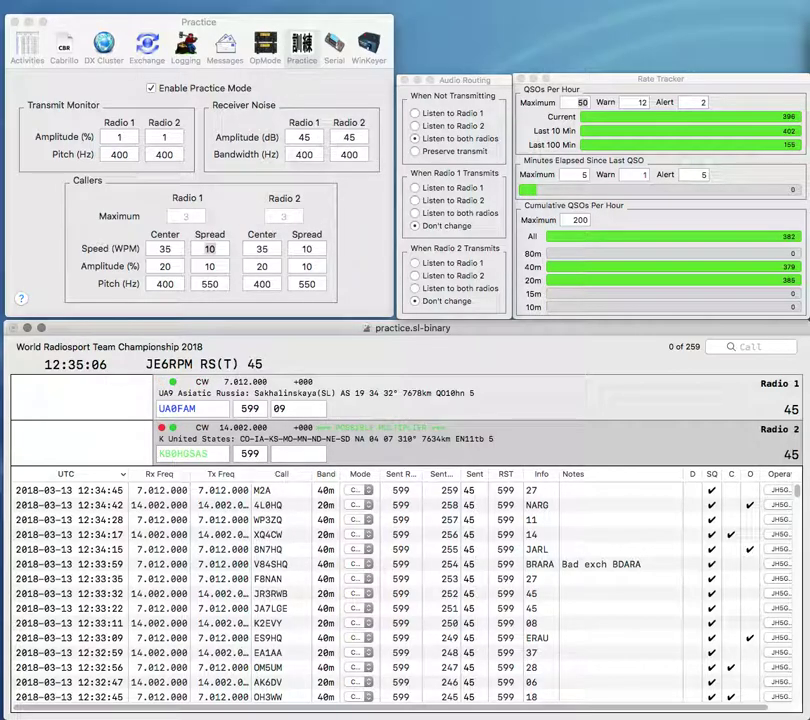
{"action": "key", "text": "BackSpace"}
{"action": "key", "text": "Tab"}
{"action": "type", "text": "07"}
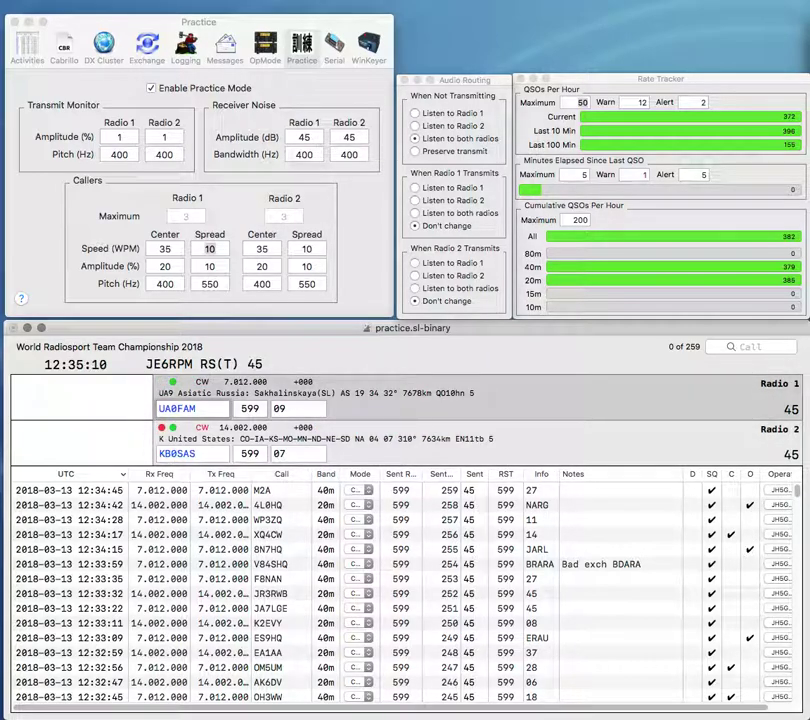
{"action": "type", "text": "34"}
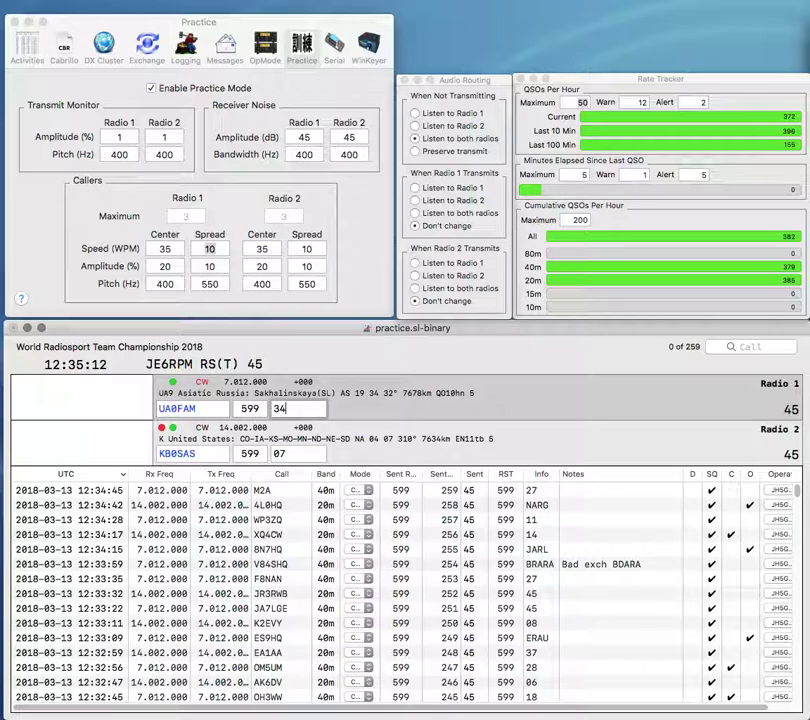
{"action": "key", "text": "Return"}
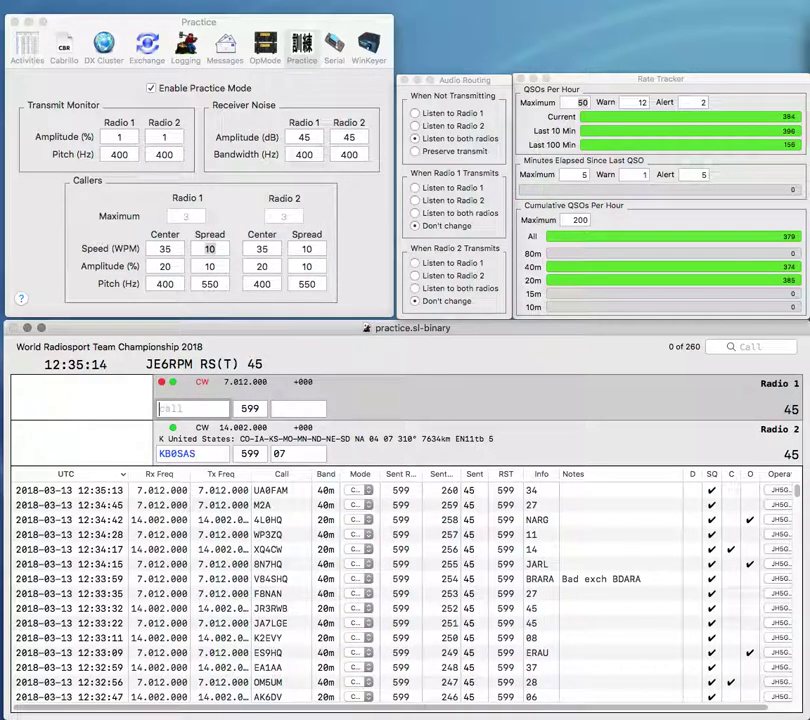
{"action": "key", "text": "backslash"}
{"action": "key", "text": "space"}
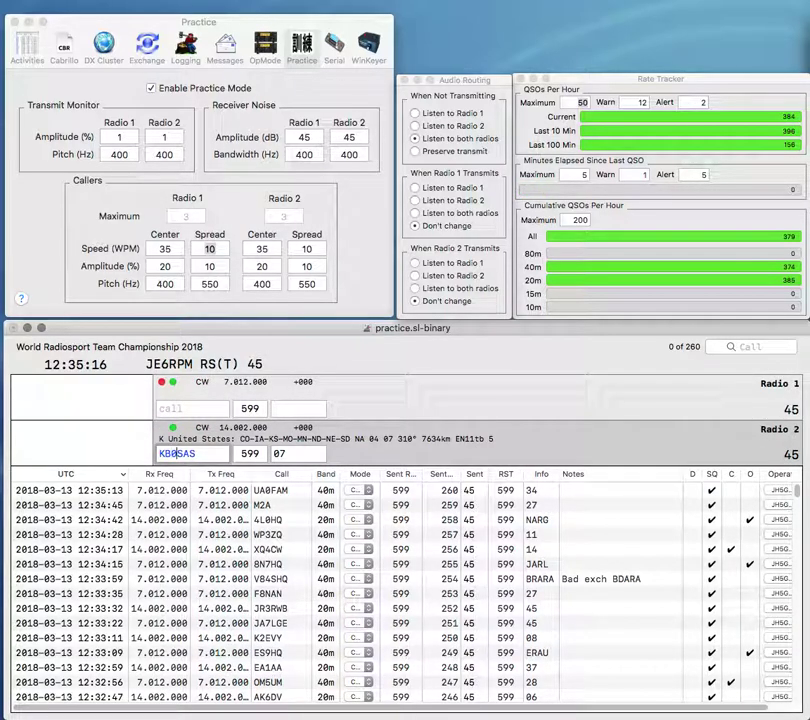
{"action": "type", "text": "V"}
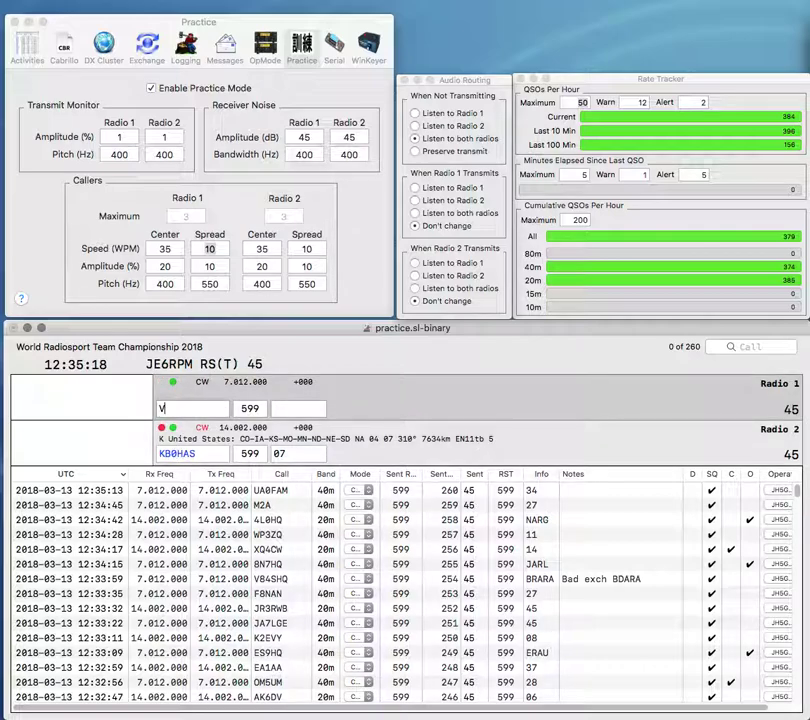
{"action": "type", "text": "P2V"}
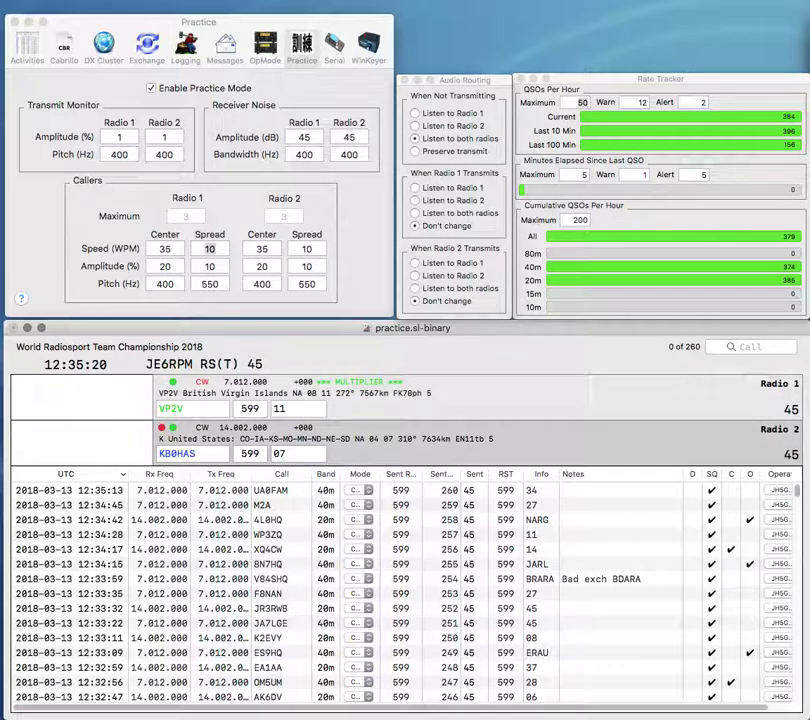
{"action": "key", "text": "Return"}
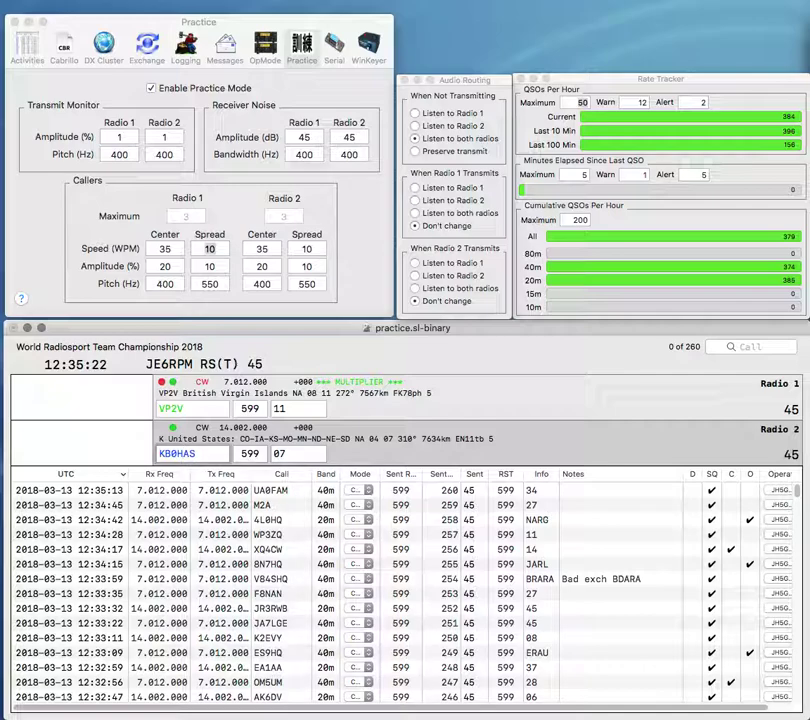
{"action": "key", "text": "Return"}
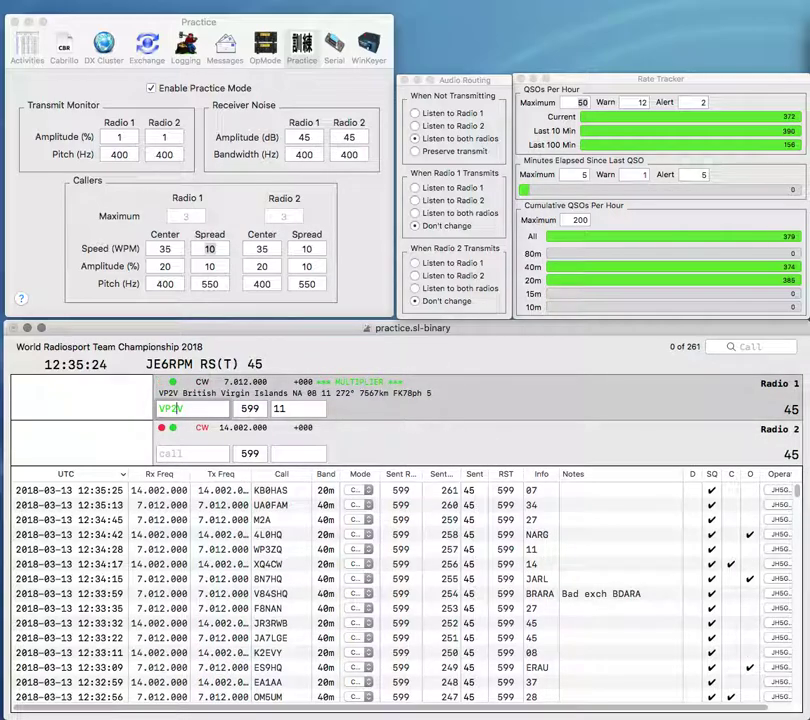
{"action": "type", "text": "BVIRL"}
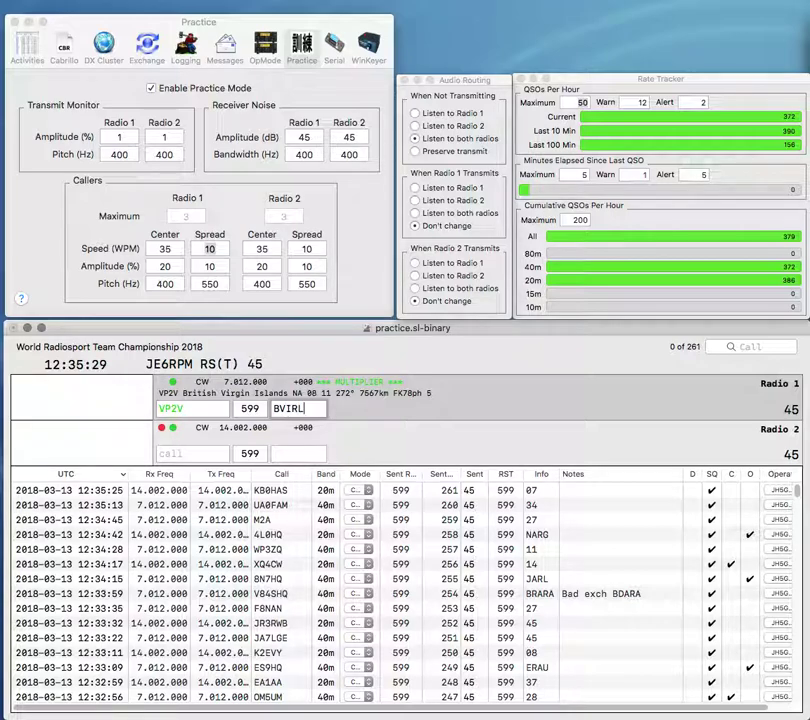
{"action": "key", "text": "Return"}
Step: Send the partial call 7TM on Radio 1, and enter and send OK1DOR on Radio 2
{"action": "type", "text": "C"}
{"action": "type", "text": "7TM"}
{"action": "type", "text": "OK"}
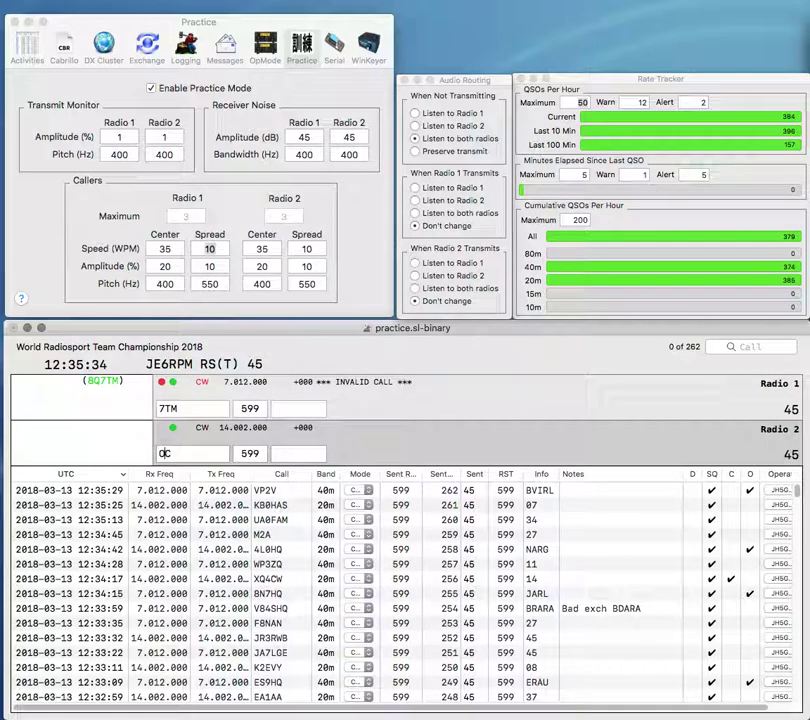
{"action": "type", "text": "1DO"}
{"action": "key", "text": "Return"}
{"action": "type", "text": "R"}
{"action": "key", "text": "Delete"}
{"action": "key", "text": "Return"}
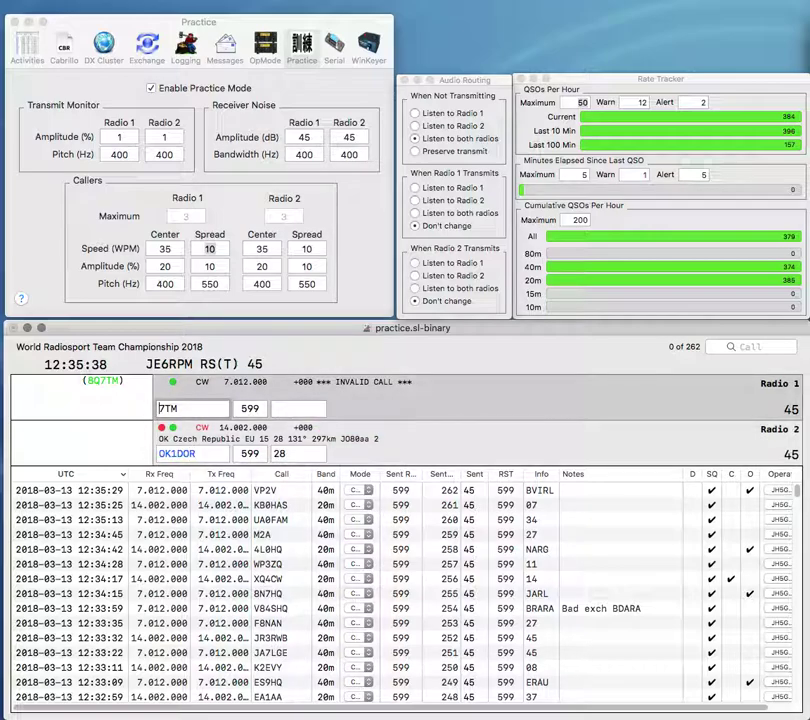
Step: Complete the Radio 1 call as DK7TM, and log OK1DOR on Radio 2 and DK7TM on Radio 1 with exchange 28
{"action": "type", "text": "DK"}
{"action": "key", "text": "Tab"}
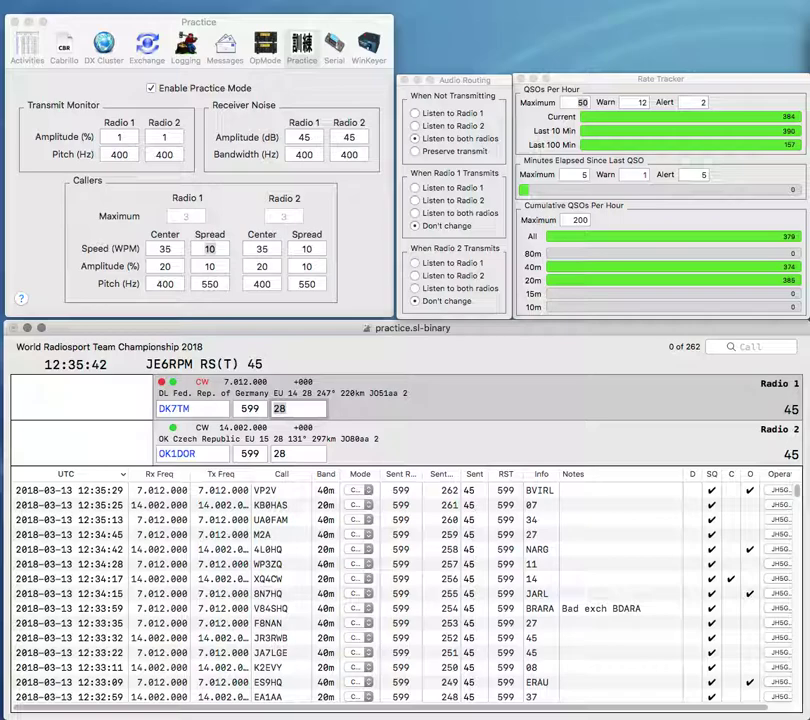
{"action": "key", "text": "Down"}
{"action": "key", "text": "Return"}
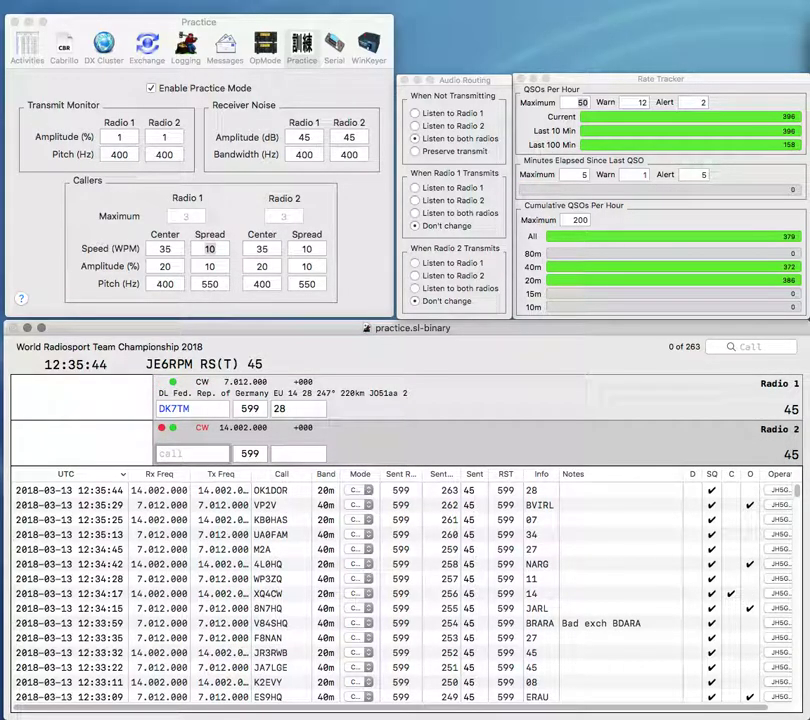
{"action": "key", "text": "Up"}
{"action": "key", "text": "Return"}
Step: Answer F6IRA/P on Radio 2 and log it with exchange 27, sending the partial call GQ on Radio 1 in between
{"action": "type", "text": "F6IRA/P"}
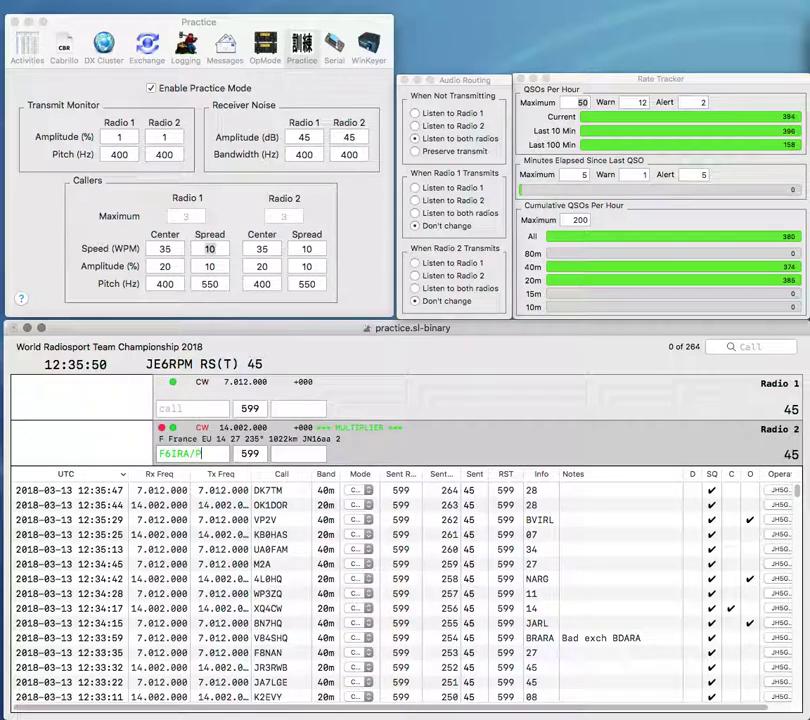
{"action": "key", "text": "backslash"}
{"action": "type", "text": "GQ"}
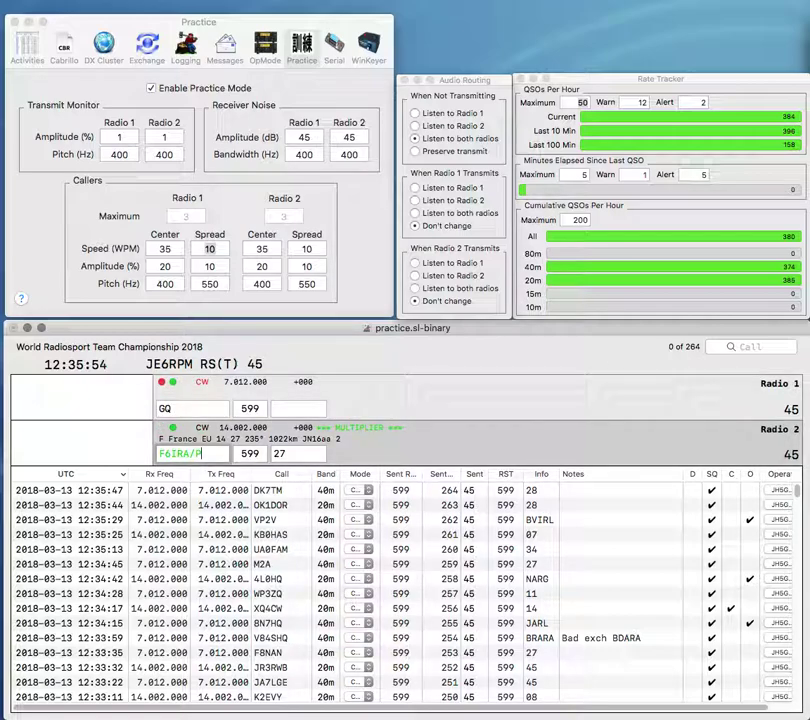
{"action": "key", "text": "Return"}
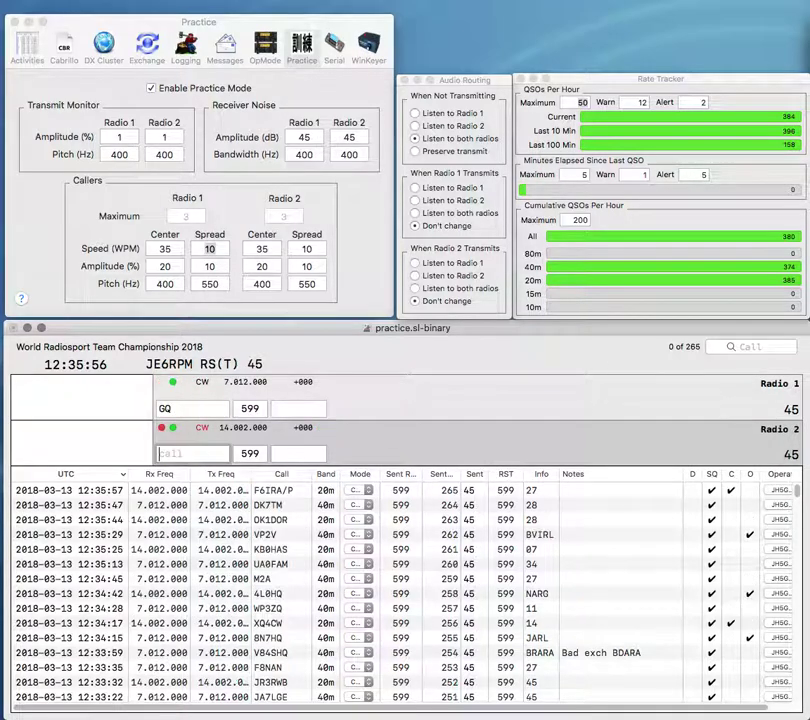
Step: Complete the Radio 1 call as K1GQ and correct it to PY1GQ, sending the partial call ZV on Radio 2
{"action": "type", "text": "K1"}
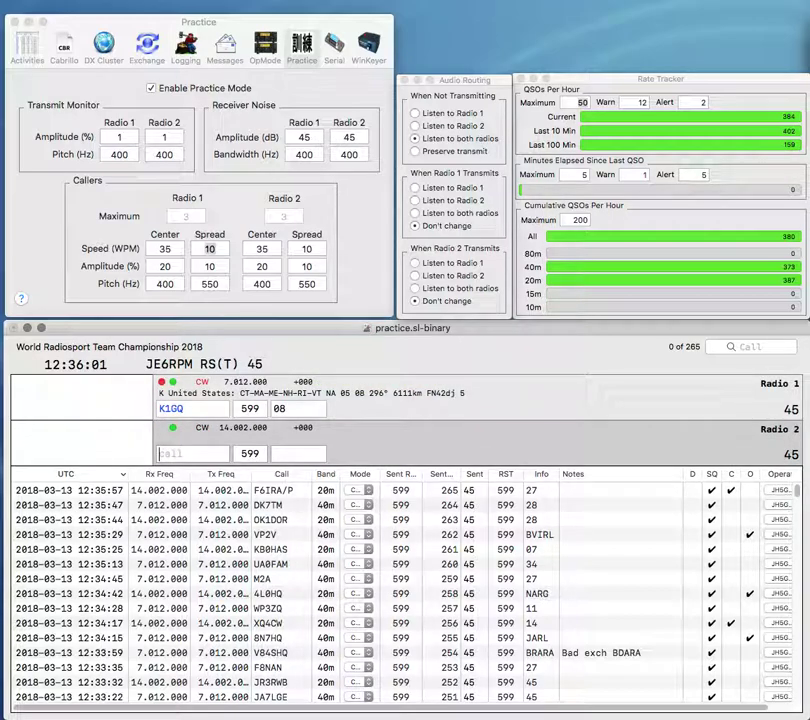
{"action": "type", "text": "ZV"}
{"action": "key", "text": "Up"}
{"action": "key", "text": "Delete"}
{"action": "type", "text": "PY"}
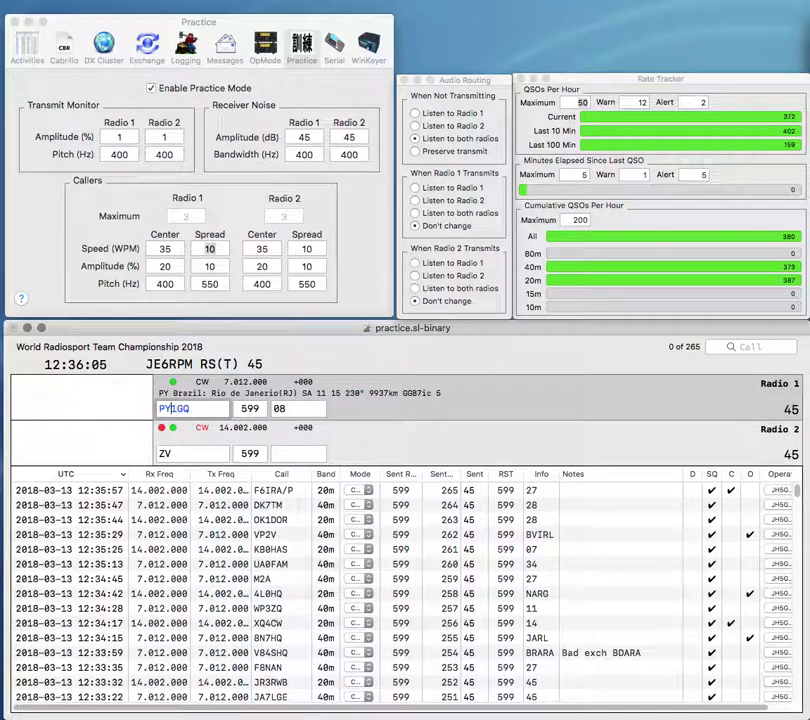
{"action": "key", "text": "Return"}
Step: Change the Radio 2 call to OZ5Z and send it, and log PY1GQ on Radio 1 with exchange 15
{"action": "key", "text": "Down"}
{"action": "type", "text": "OZ"}
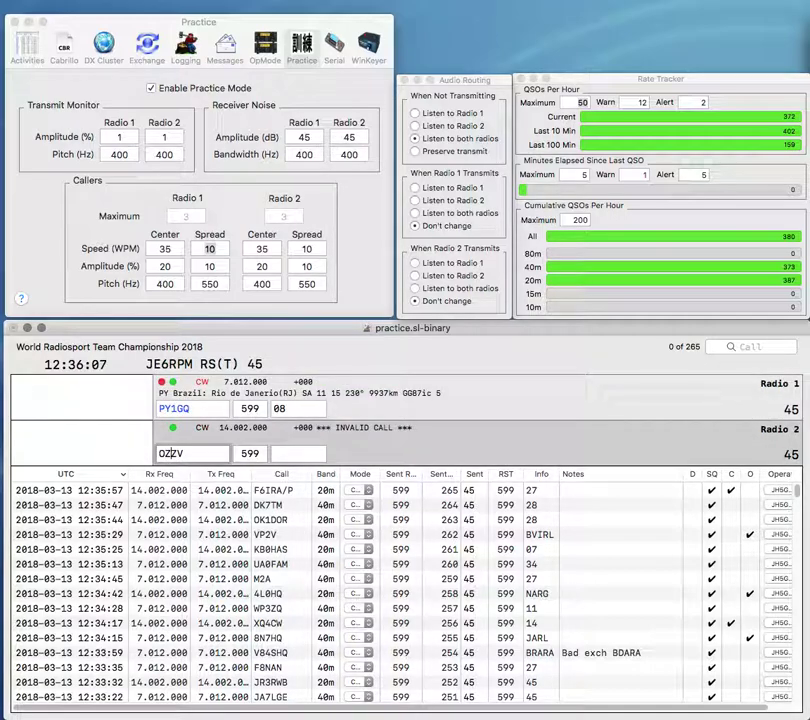
{"action": "type", "text": "5"}
{"action": "key", "text": "Delete"}
{"action": "key", "text": "Delete"}
{"action": "type", "text": "Z"}
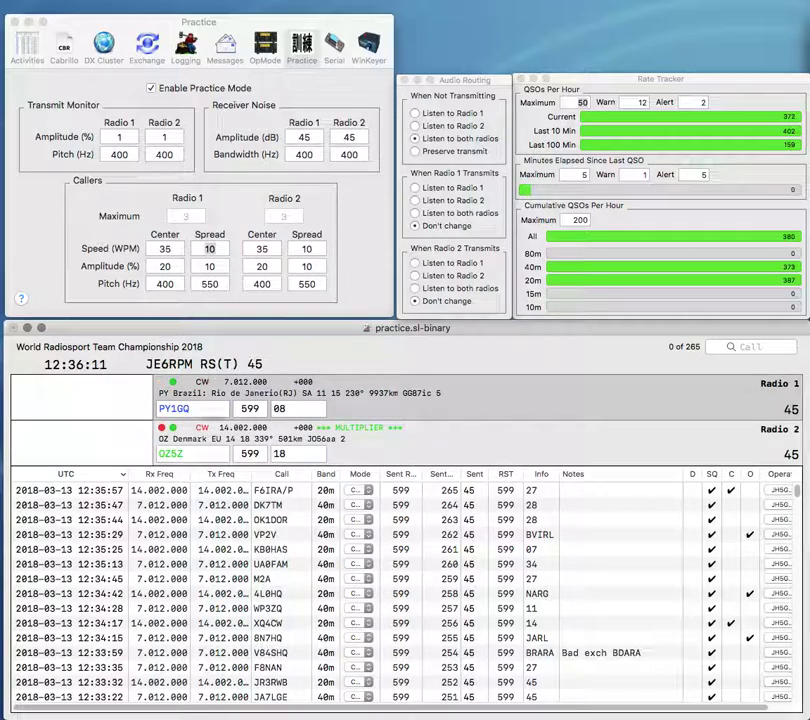
{"action": "type", "text": "15"}
{"action": "key", "text": "Return"}
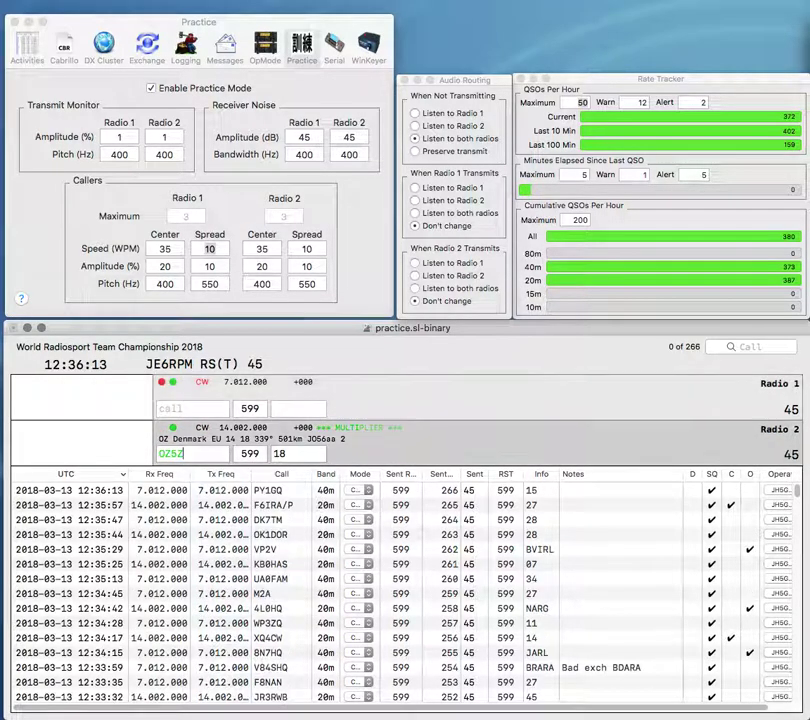
{"action": "key", "text": "BackSpace"}
{"action": "type", "text": "4B"}
{"action": "key", "text": "Delete"}
{"action": "key", "text": "Return"}
{"action": "type", "text": "RO"}
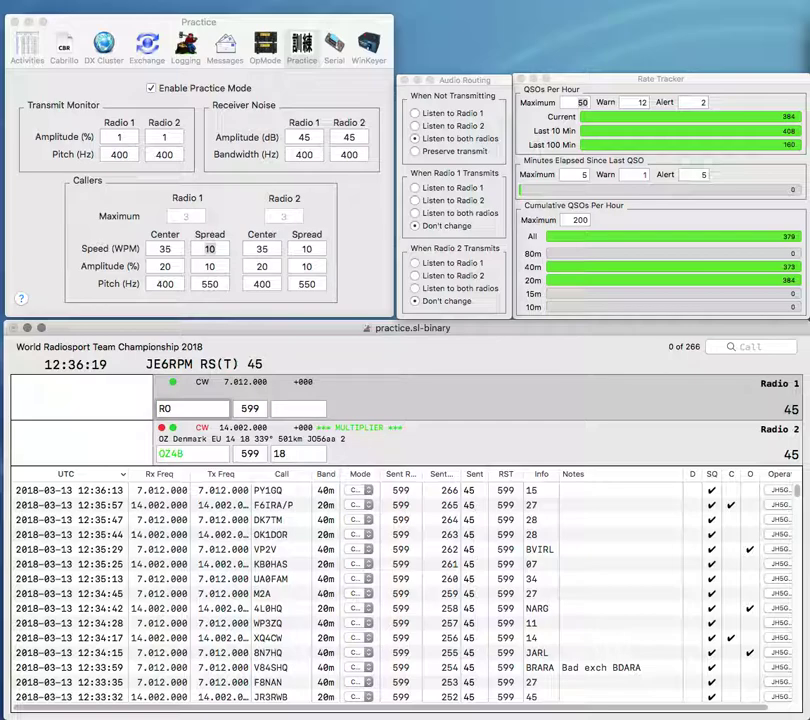
{"action": "type", "text": "D"}
{"action": "key", "text": "Return"}
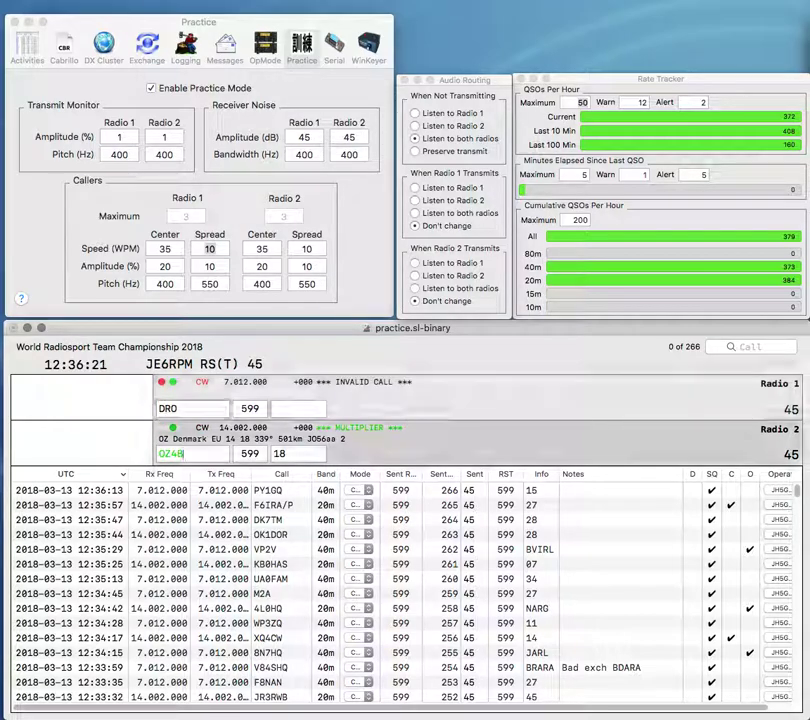
{"action": "key", "text": "Return"}
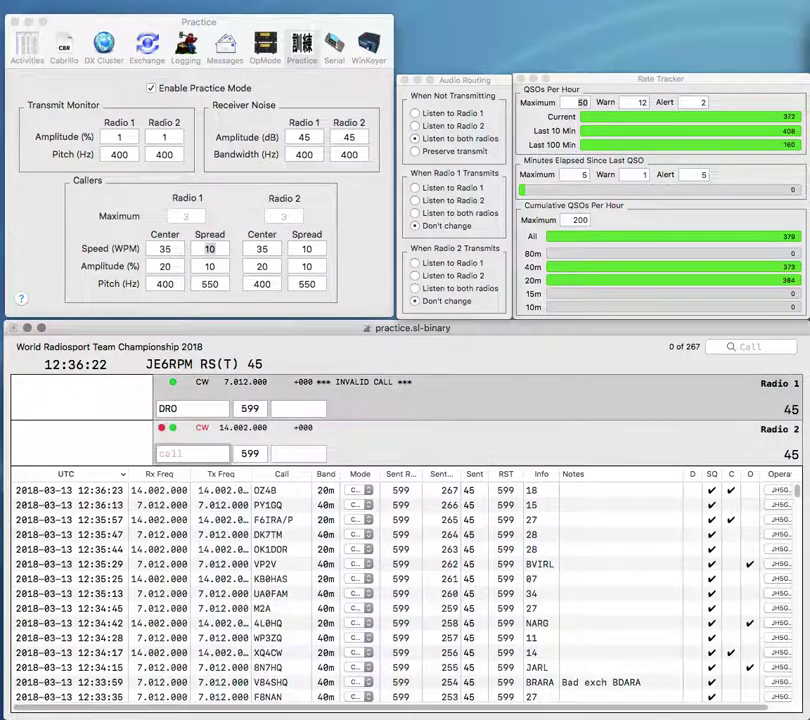
Step: Complete the Radio 1 call as DG7RO and log it with exchange 28, sending WDBKL on Radio 2 in between
{"action": "key", "text": "BackSpace"}
{"action": "type", "text": "G7R"}
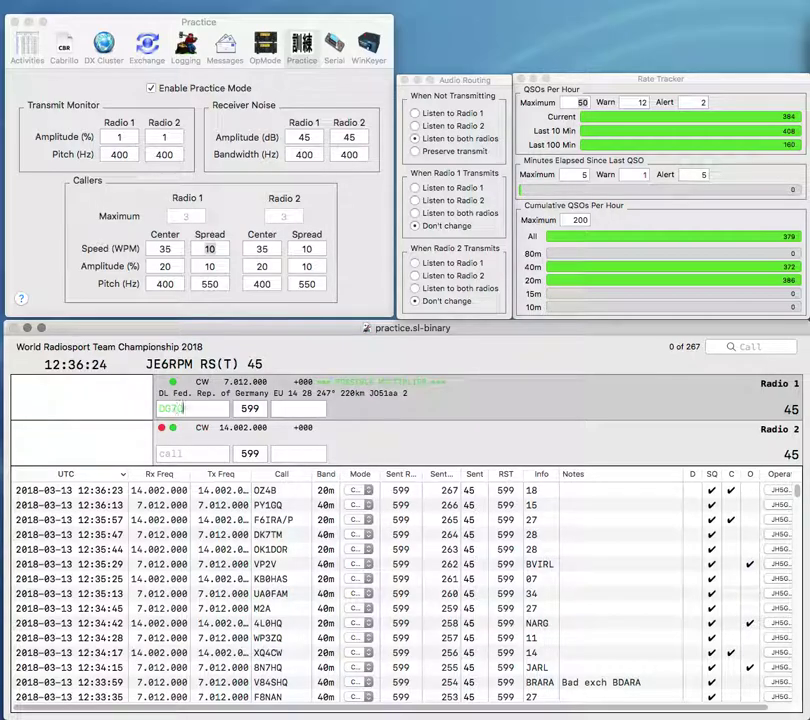
{"action": "key", "text": "Return"}
{"action": "type", "text": "WDBKL"}
{"action": "key", "text": "Return"}
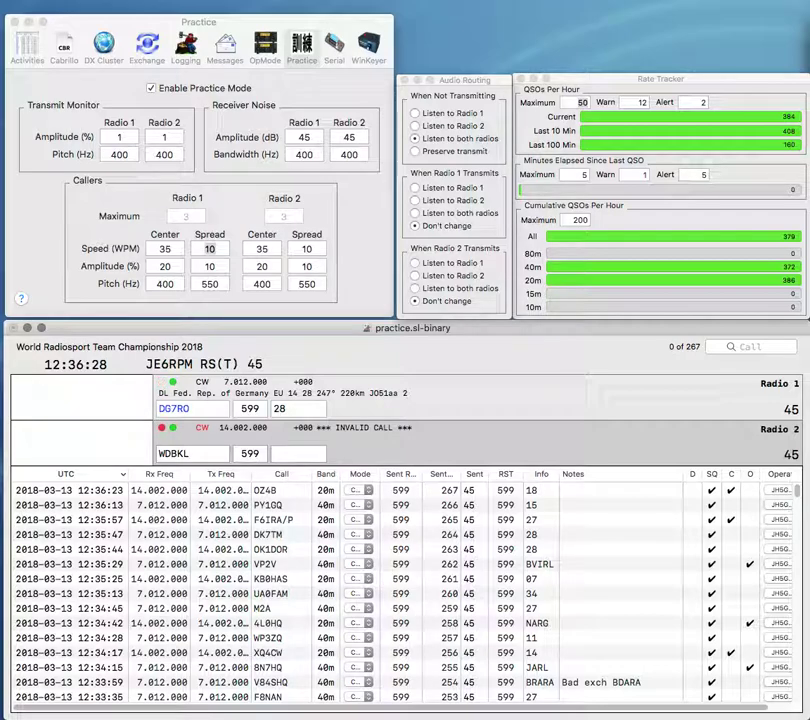
{"action": "key", "text": "Up"}
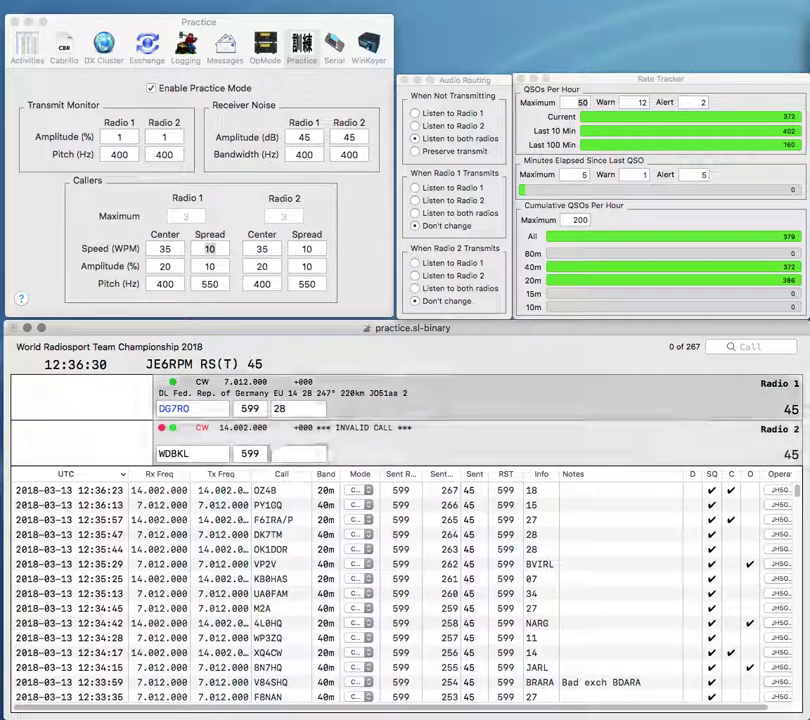
{"action": "key", "text": "Return"}
{"action": "key", "text": "Down"}
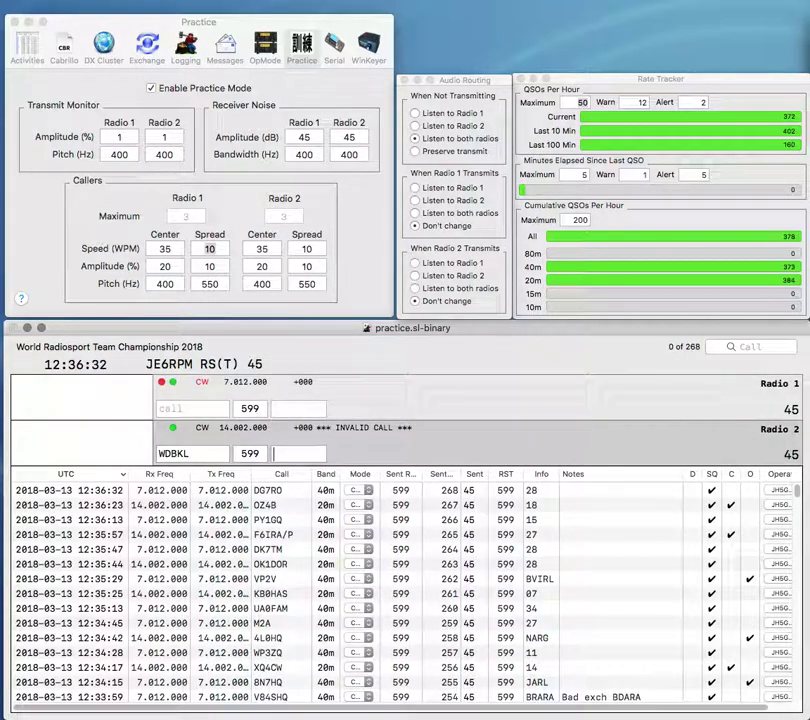
{"action": "key", "text": "space"}
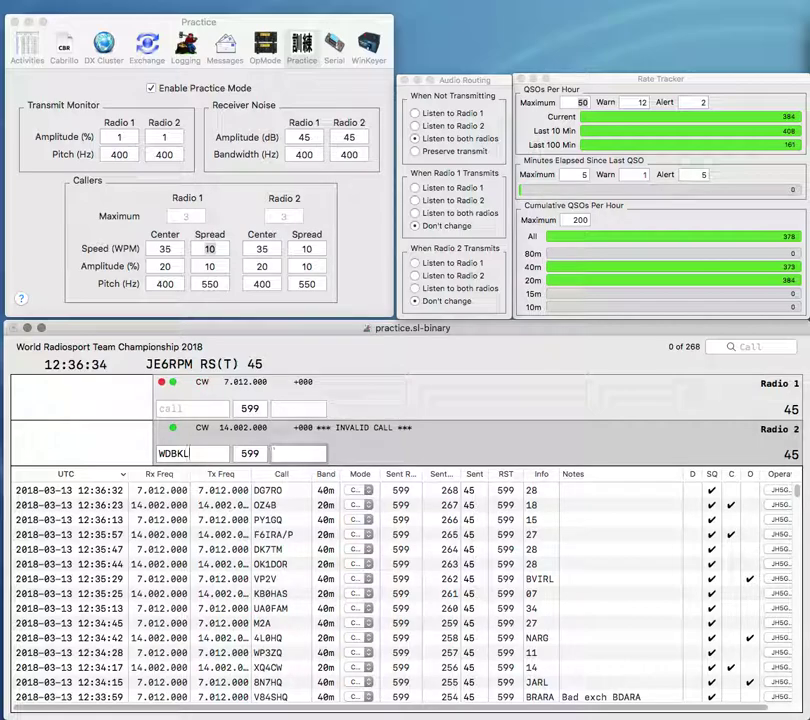
{"action": "key", "text": "Return"}
{"action": "key", "text": "Left"}
{"action": "key", "text": "Left"}
{"action": "key", "text": "Left"}
{"action": "key", "text": "Left"}
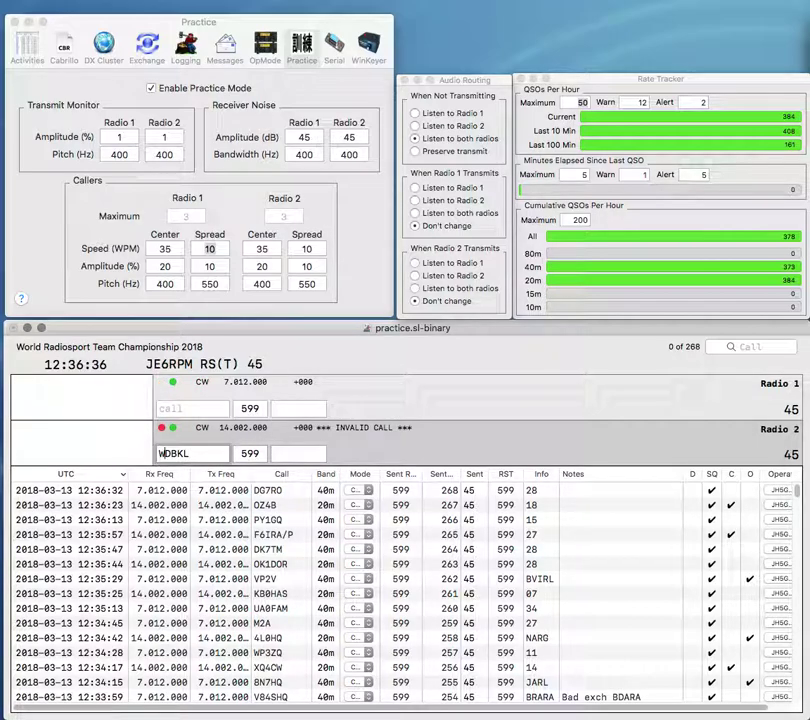
{"action": "key", "text": "Right"}
{"action": "type", "text": "B"}
{"action": "type", "text": "B6"}
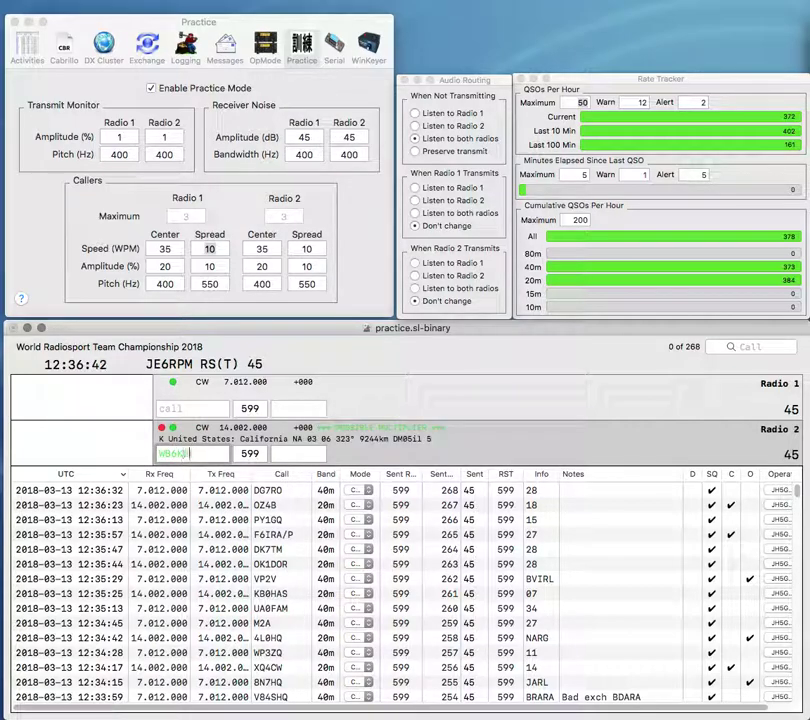
{"action": "type", "text": "W"}
{"action": "key", "text": "Return"}
{"action": "key", "text": "Return"}
Step: Enter and send OH2BS on Radio 1, and log WB6KWL on Radio 2 with exchange 06
{"action": "type", "text": "OH2BS"}
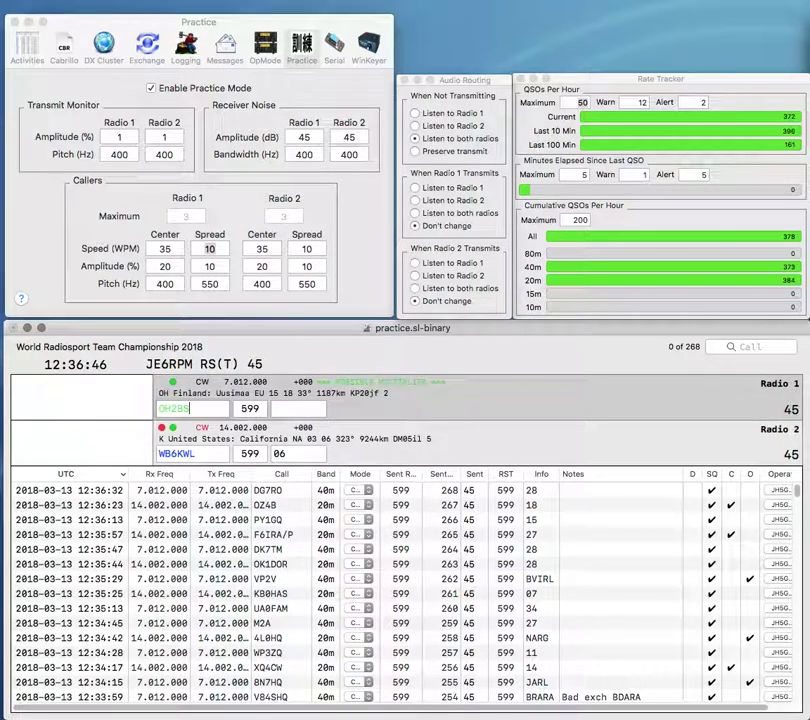
{"action": "key", "text": "Tab"}
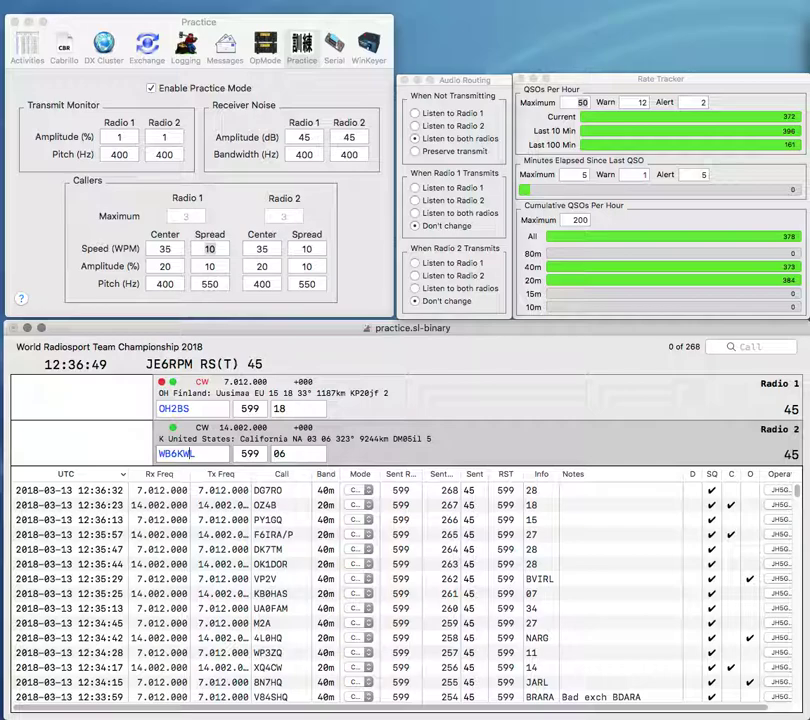
{"action": "key", "text": "Return"}
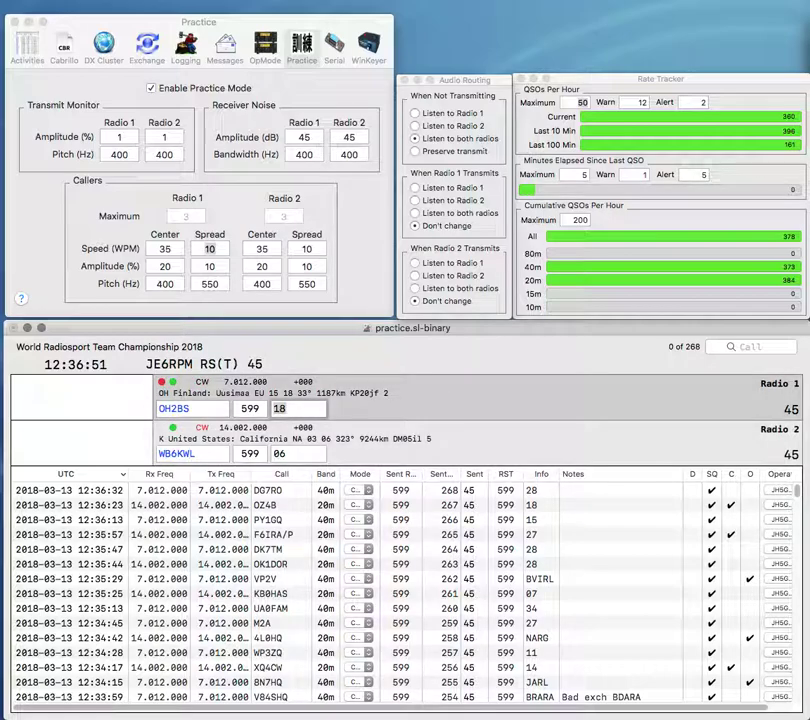
{"action": "key", "text": "Return"}
{"action": "key", "text": "space"}
{"action": "key", "text": "Right"}
{"action": "key", "text": "Right"}
{"action": "key", "text": "Right"}
{"action": "key", "text": "Right"}
{"action": "key", "text": "BackSpace"}
{"action": "type", "text": "H2BH"}
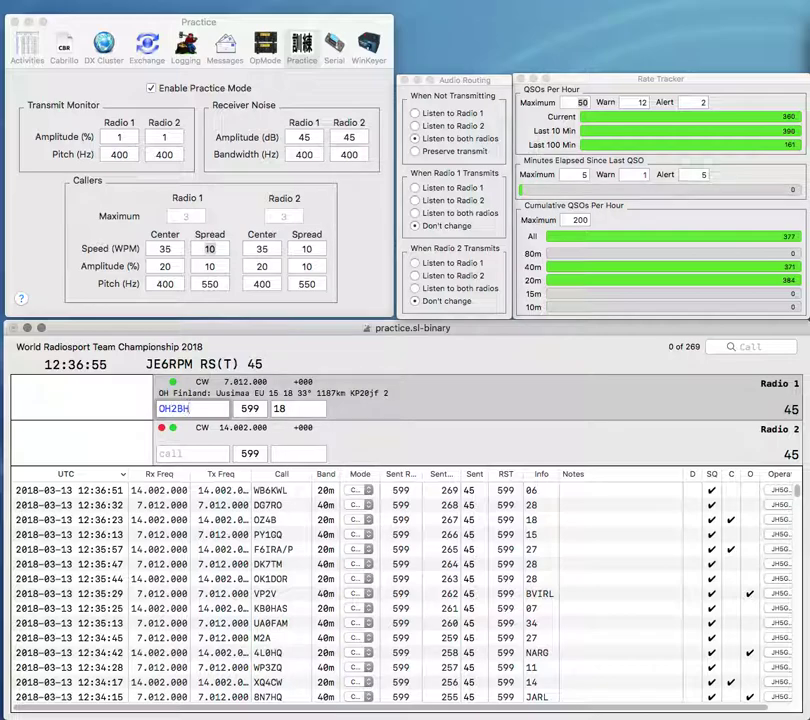
{"action": "key", "text": "Return"}
Step: Answer WO7V on Radio 2 and log it with exchange 06, sending the partial call B on Radio 1 in between
{"action": "type", "text": "WO7"}
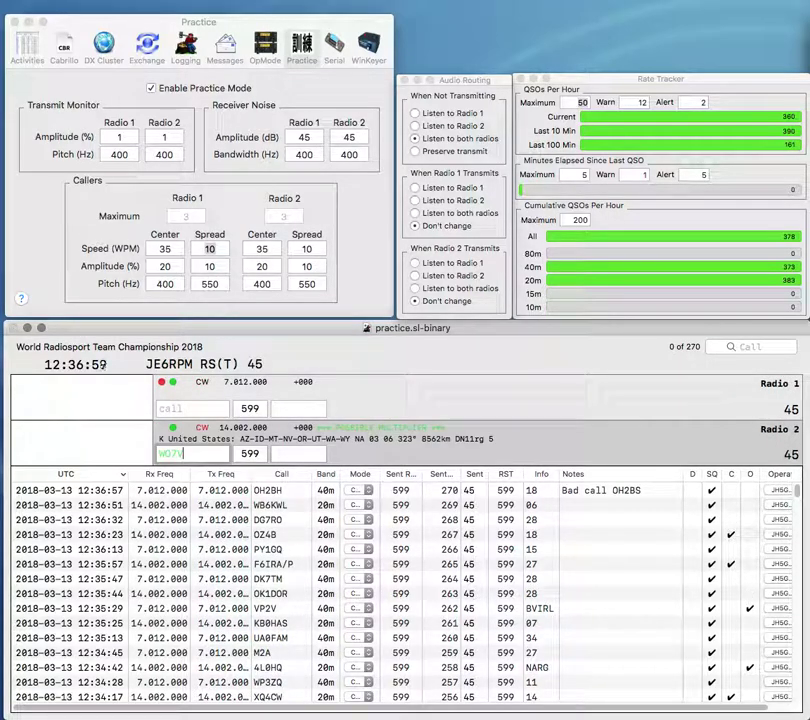
{"action": "type", "text": "V"}
{"action": "key", "text": "Return"}
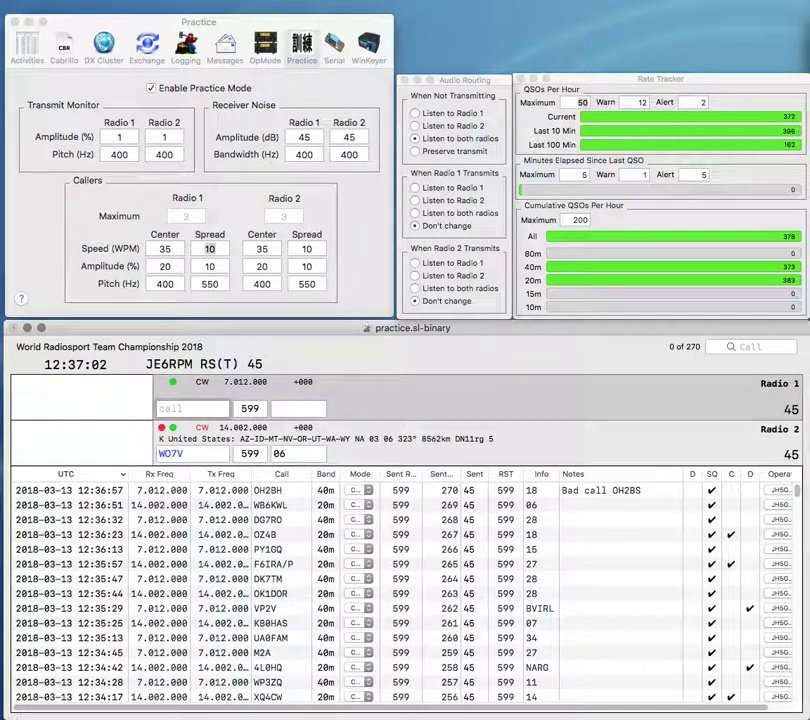
{"action": "type", "text": "B"}
{"action": "key", "text": "Return"}
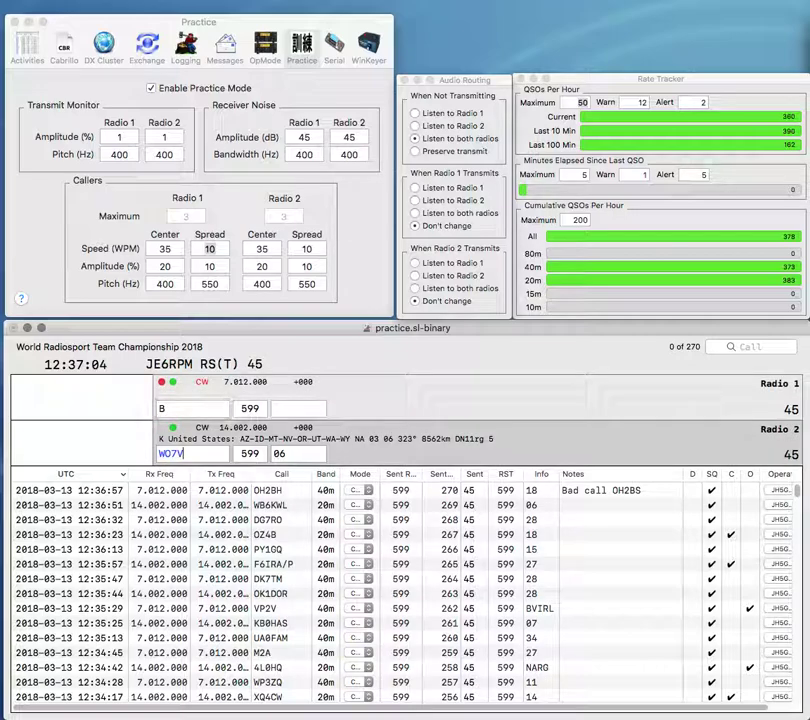
{"action": "key", "text": "Return"}
Step: Complete the Radio 1 call as RK3DYB and log it with exchange 29, sending the partial call 2GY on Radio 2
{"action": "type", "text": "RK3DY"}
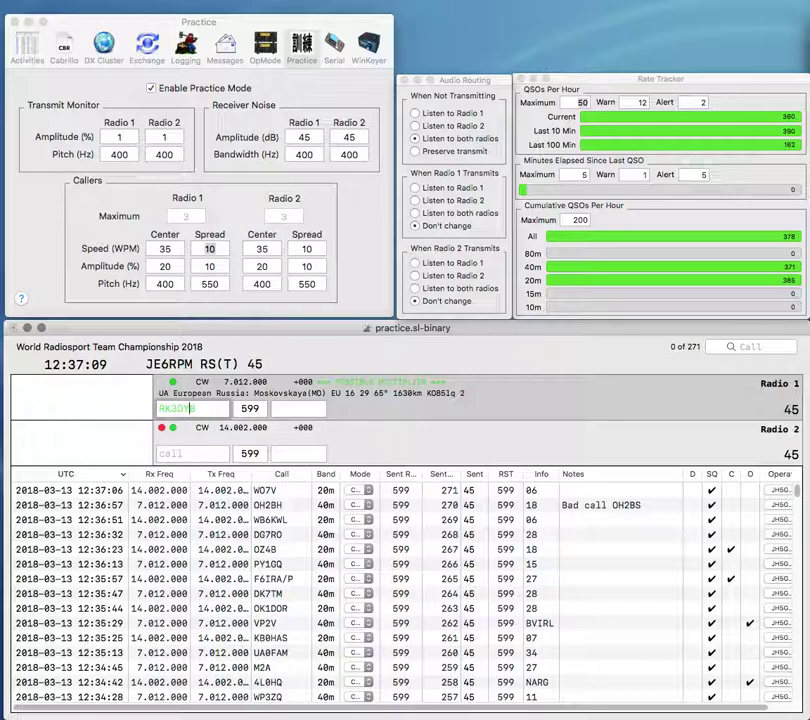
{"action": "key", "text": "Return"}
{"action": "type", "text": "2"}
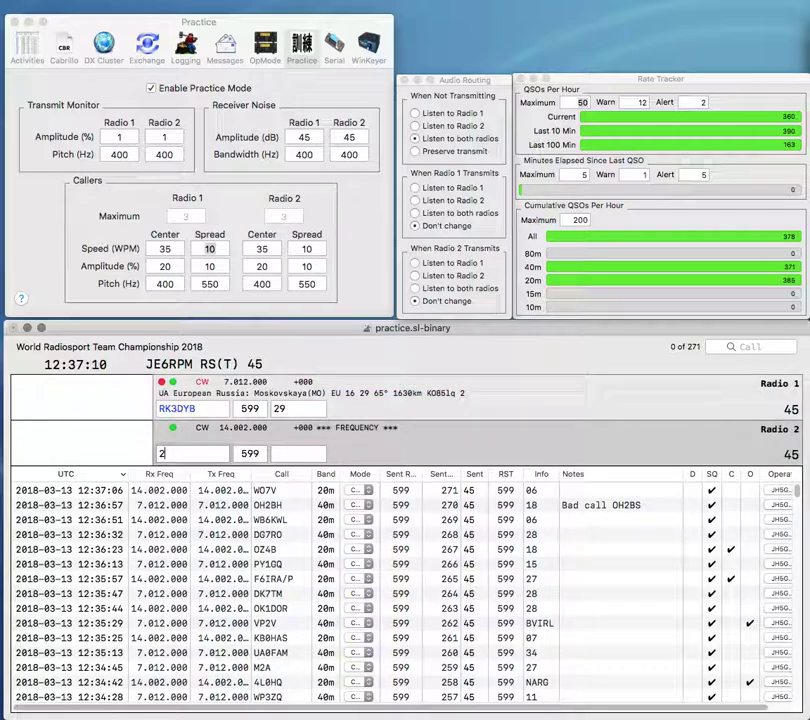
{"action": "type", "text": "GY"}
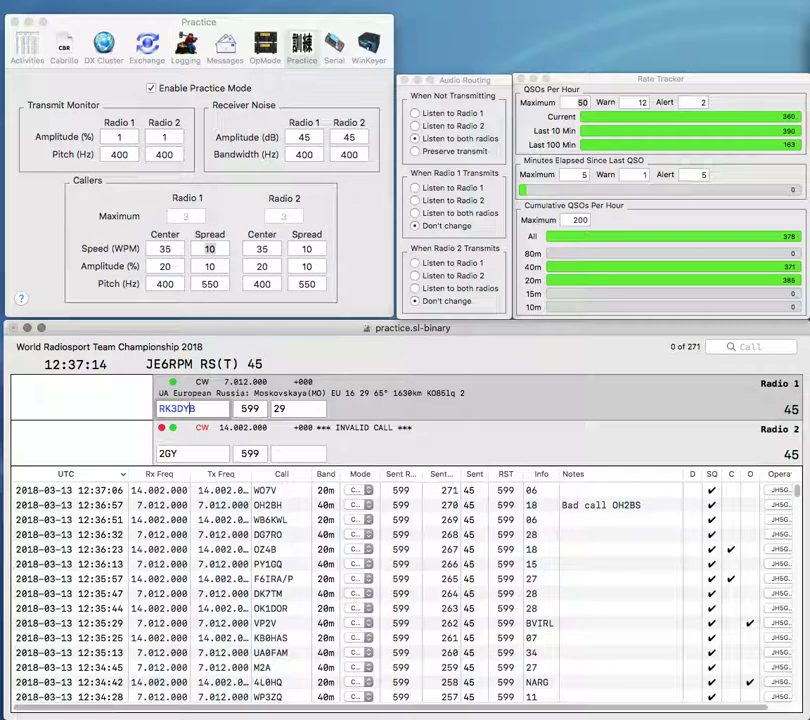
{"action": "key", "text": "Return"}
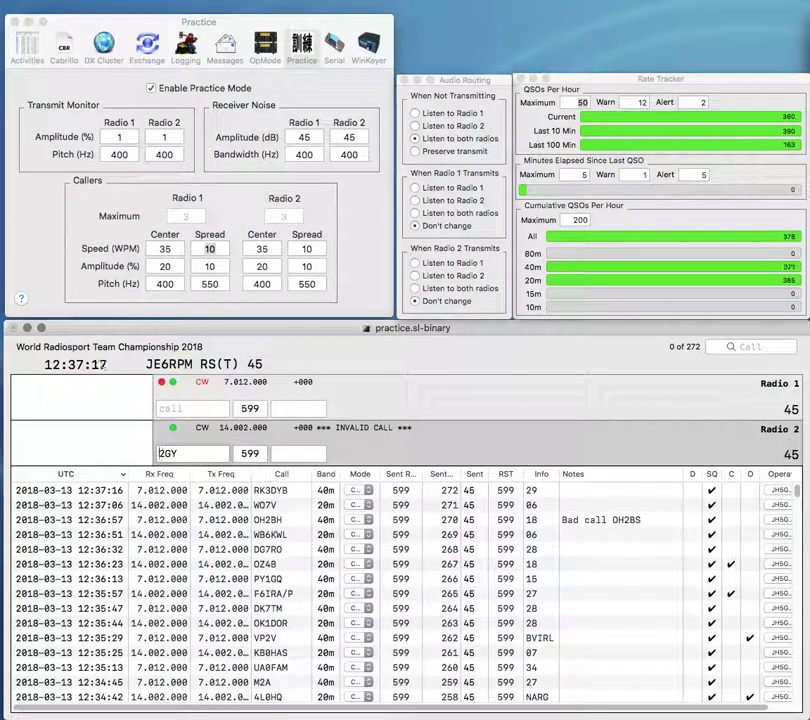
{"action": "type", "text": "KO"}
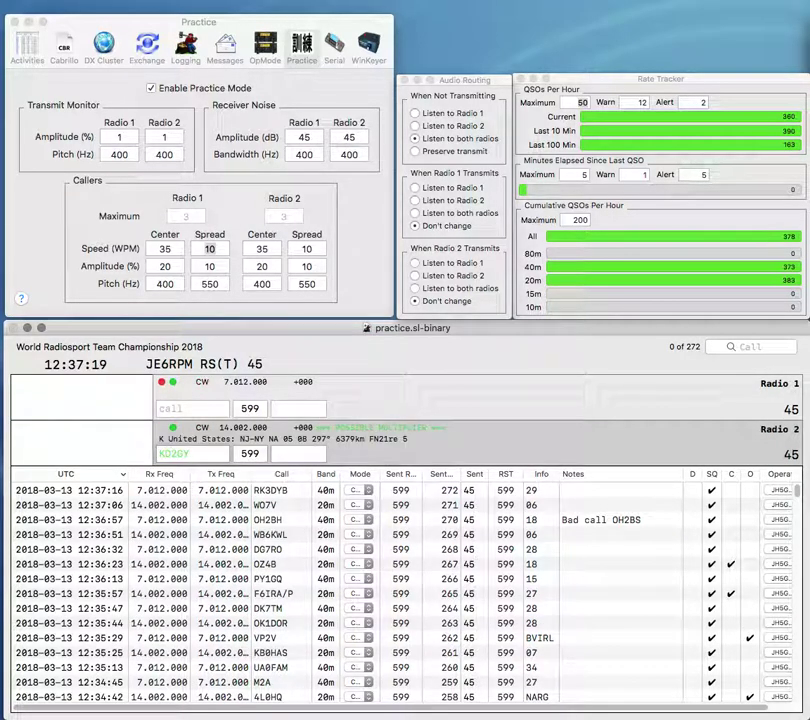
{"action": "type", "text": "F"}
{"action": "key", "text": "Return"}
{"action": "type", "text": "TCP"}
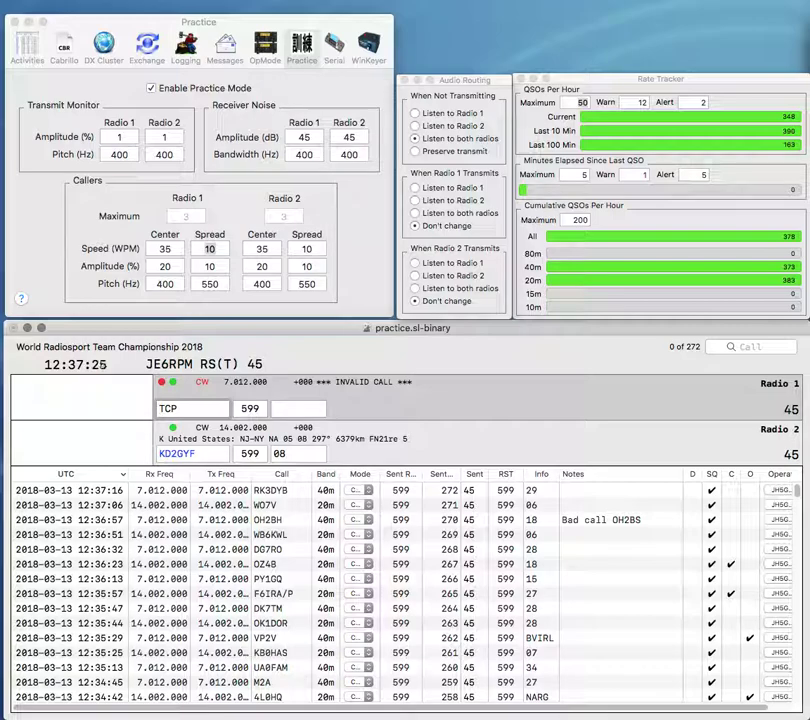
{"action": "key", "text": "grave"}
{"action": "key", "text": "Return"}
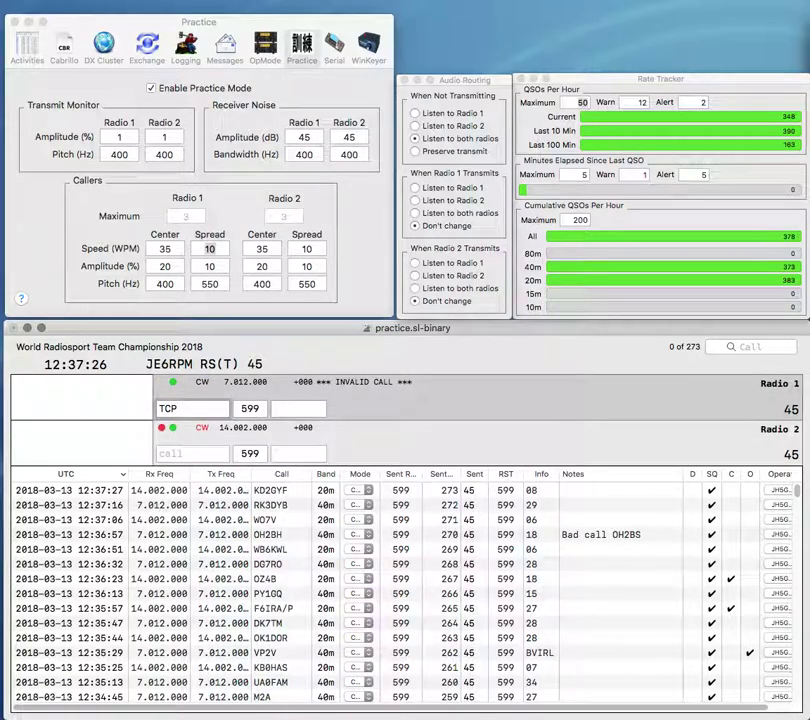
{"action": "type", "text": "B6"}
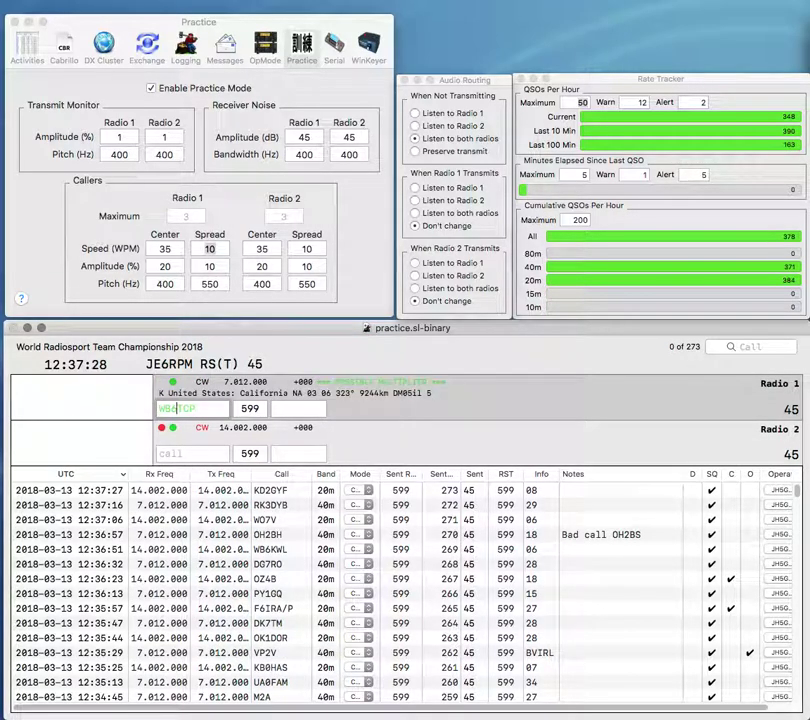
{"action": "key", "text": "BackSpace"}
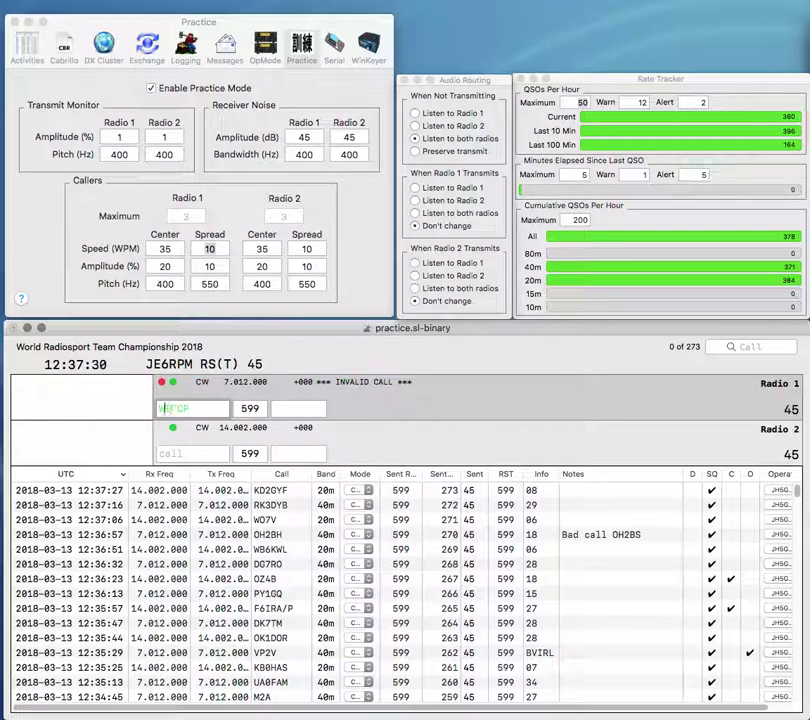
{"action": "type", "text": "6"}
{"action": "key", "text": "Return"}
{"action": "key", "text": "Return"}
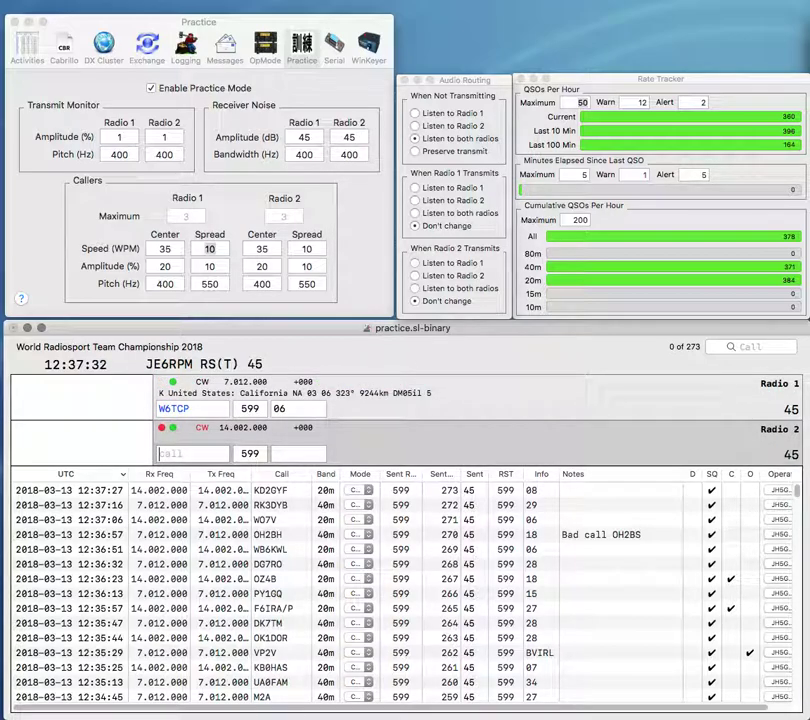
Step: Answer II0HQ on Radio 2 and log W6TCP on Radio 1 with exchange 06
{"action": "type", "text": "HG"}
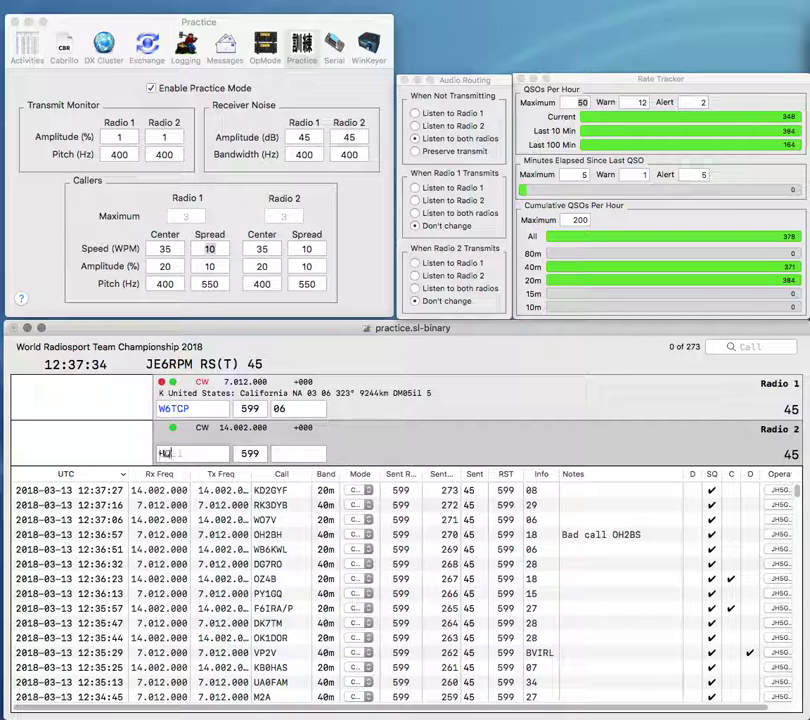
{"action": "type", "text": "II0"}
{"action": "key", "text": "space"}
{"action": "type", "text": "28"}
{"action": "key", "text": "grave"}
{"action": "key", "text": "space"}
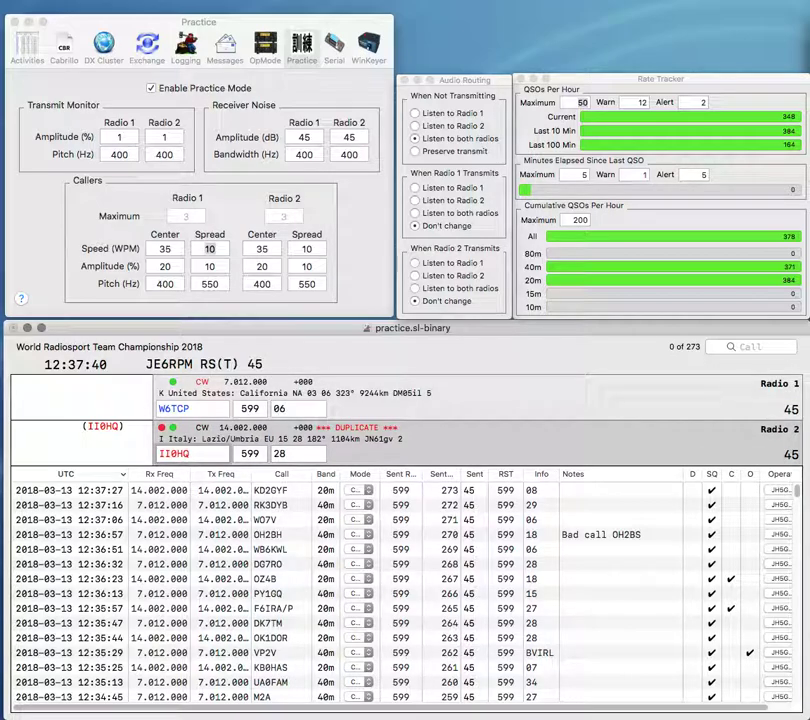
{"action": "key", "text": "Return"}
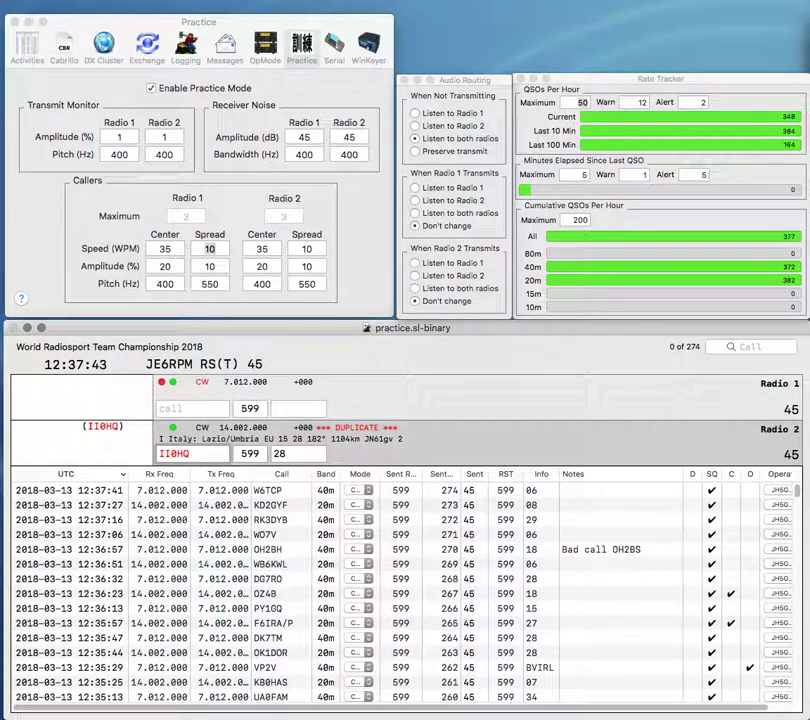
Step: Replace the received exchange for II0HQ on Radio 2 with ARI and log the contact
{"action": "key", "text": "space"}
{"action": "type", "text": "ARC"}
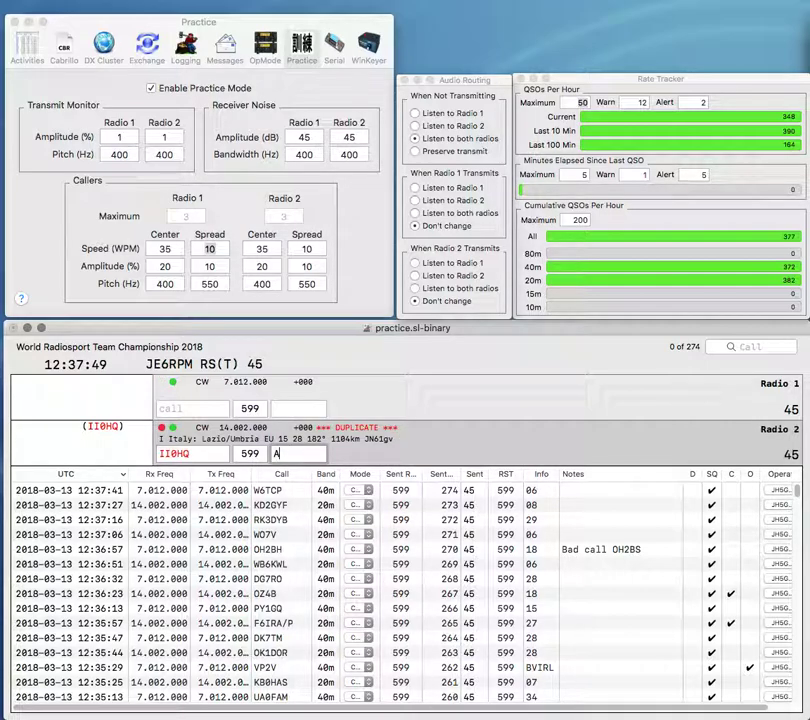
{"action": "key", "text": "Return"}
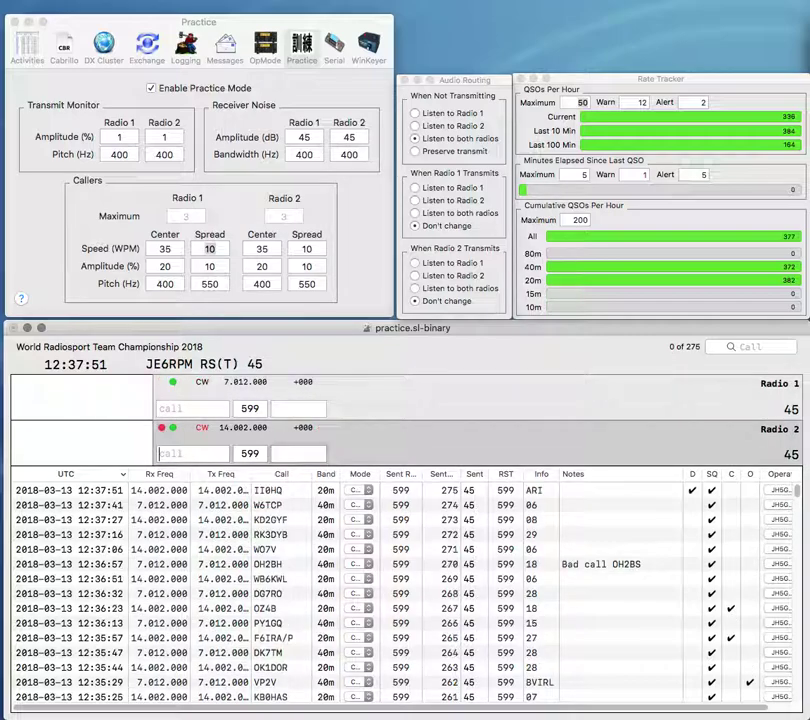
{"action": "key", "text": "BackSpace"}
{"action": "type", "text": "ZL"}
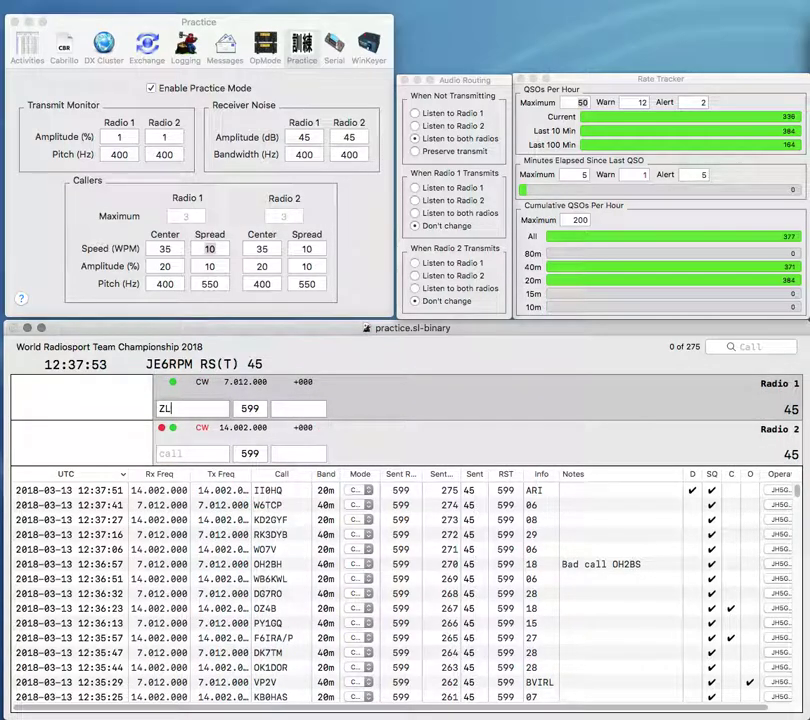
{"action": "type", "text": "2TLL"}
{"action": "key", "text": "Return"}
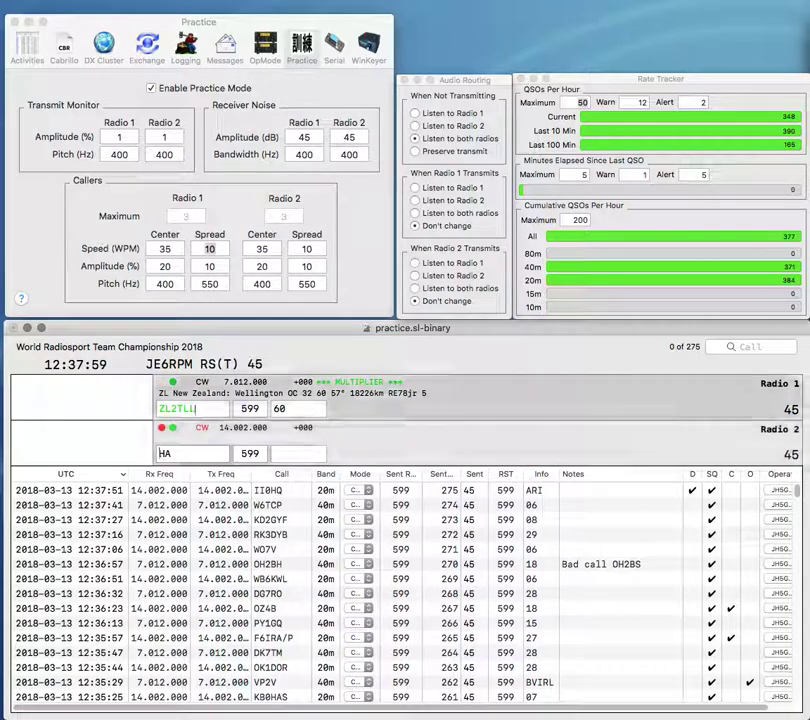
{"action": "type", "text": "R3"}
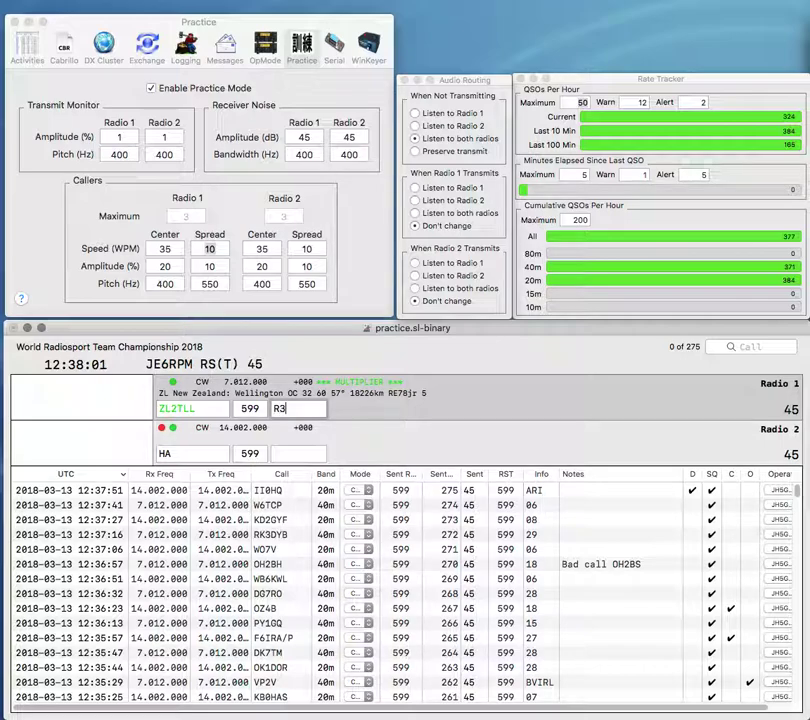
{"action": "key", "text": "Return"}
Step: Correct the Radio 2 call to W3SA and answer it, and enter the partial call Y0E on Radio 1
{"action": "type", "text": "W3"}
{"action": "type", "text": "V"}
{"action": "key", "text": "Return"}
{"action": "type", "text": "Y0E"}
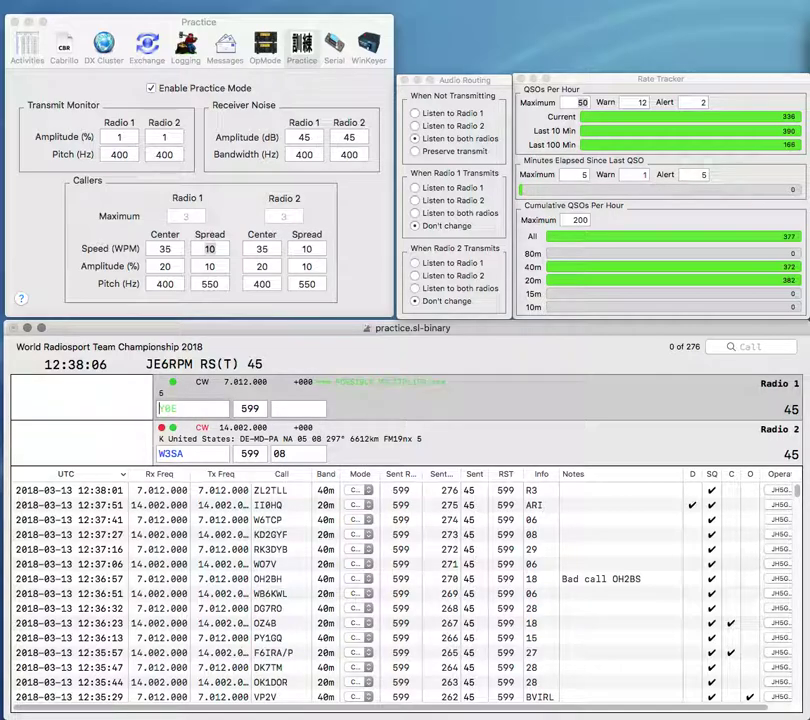
Step: Complete the Radio 1 call as 3Y0E, and log W3SA with exchange 08 and 3Y0E with exchange 67
{"action": "type", "text": "7"}
{"action": "key", "text": "BackSpace"}
{"action": "type", "text": "3"}
{"action": "key", "text": "Return"}
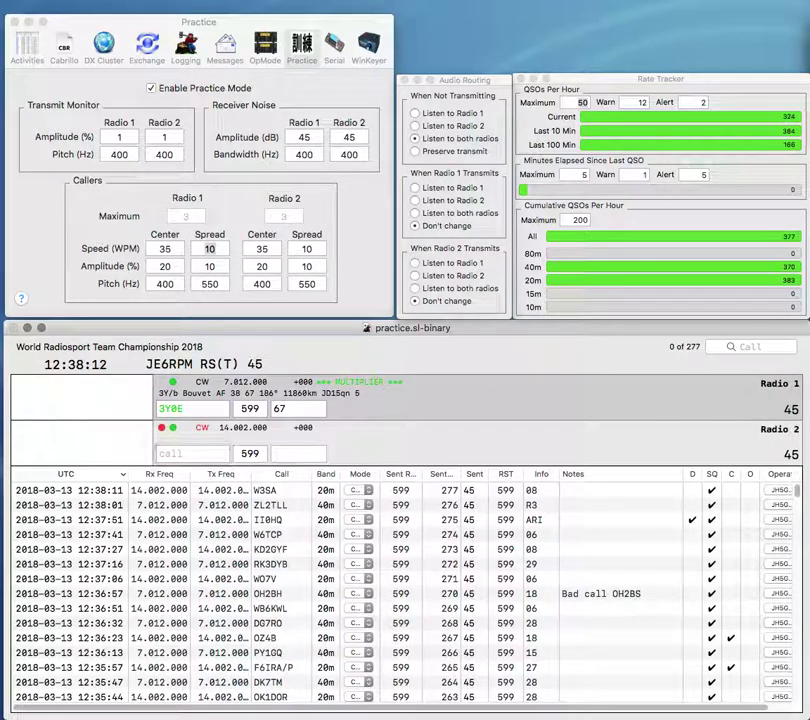
{"action": "type", "text": "L"}
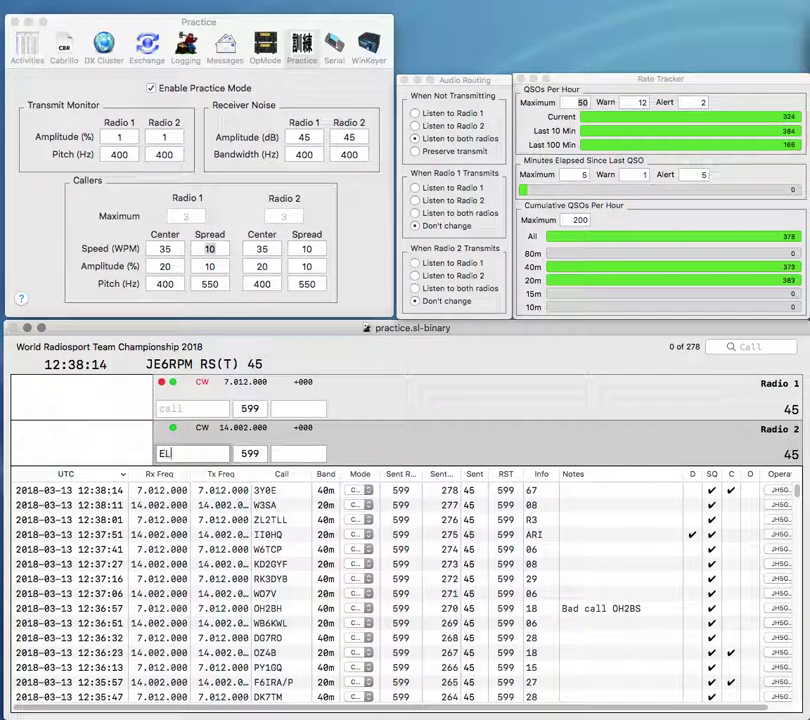
{"action": "key", "text": "Return"}
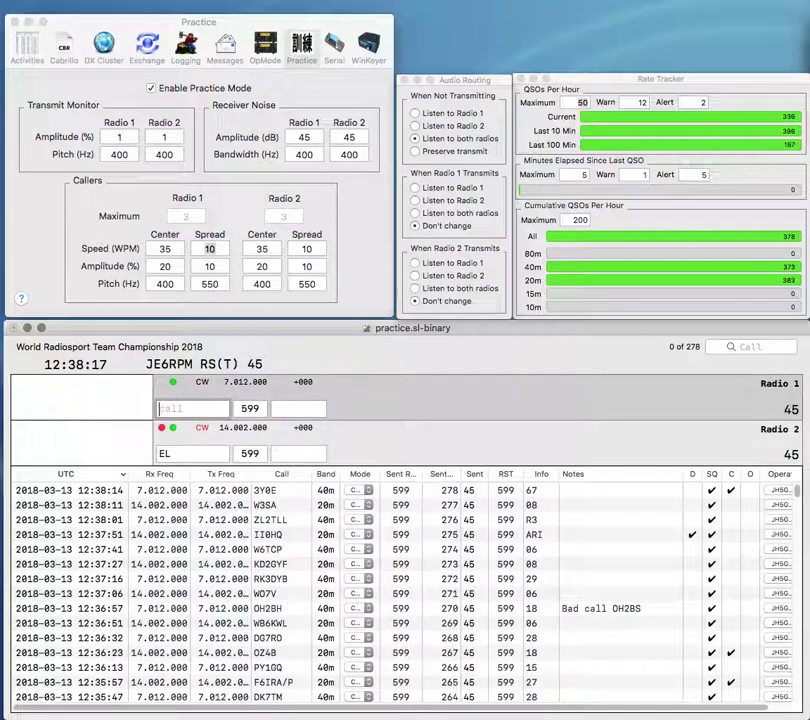
{"action": "type", "text": "VE2O"}
{"action": "type", "text": "SO"}
{"action": "key", "text": "Return"}
Step: Change the Radio 2 partial call to BEN and log VE2GSO on Radio 1 with exchange 04
{"action": "key", "text": "Left"}
{"action": "key", "text": "Left"}
{"action": "type", "text": "BE"}
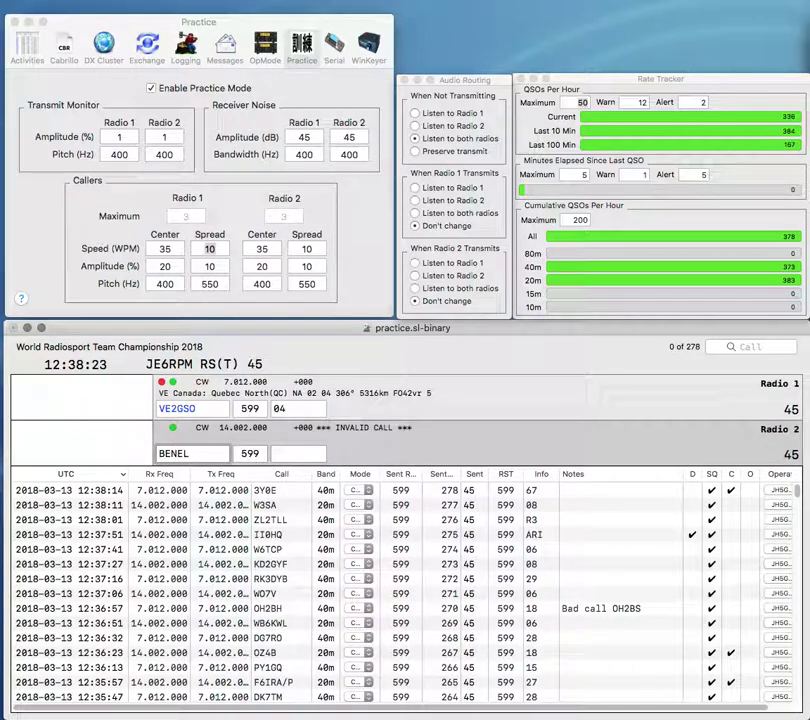
{"action": "key", "text": "Return"}
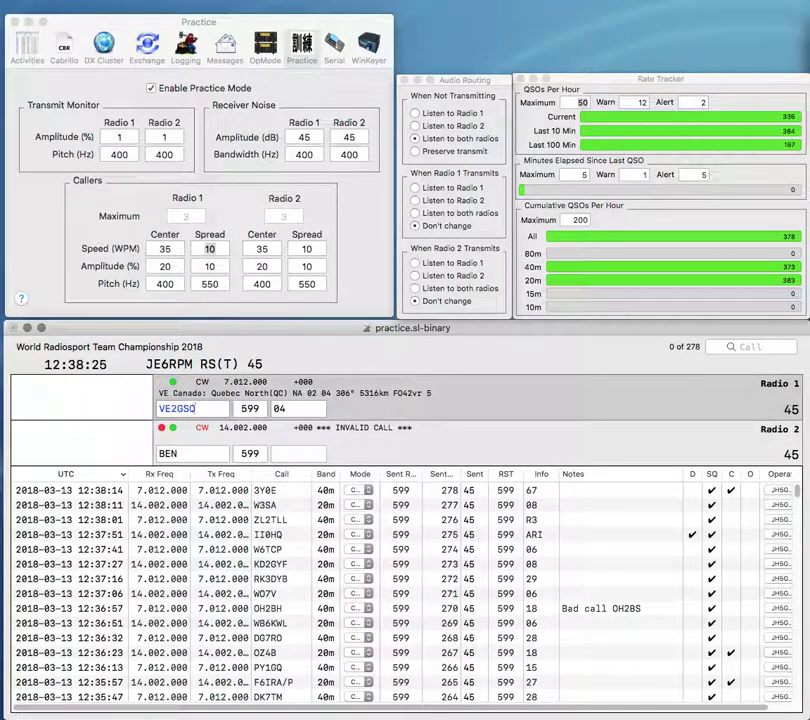
{"action": "key", "text": "Return"}
Step: Complete the Radio 2 call as EL2BEN and answer it, and answer R9CW on Radio 1
{"action": "type", "text": "EL"}
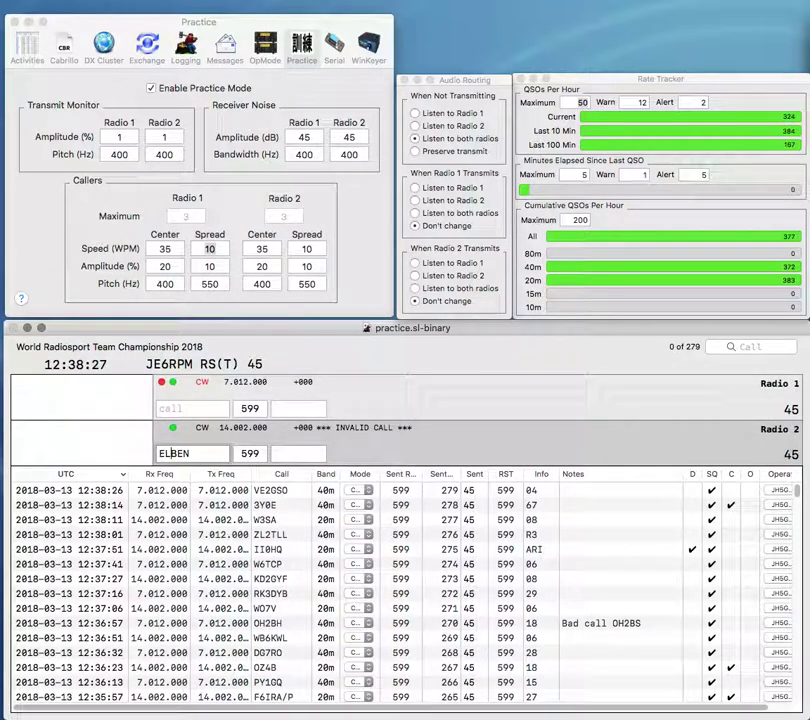
{"action": "type", "text": "2"}
{"action": "key", "text": "Return"}
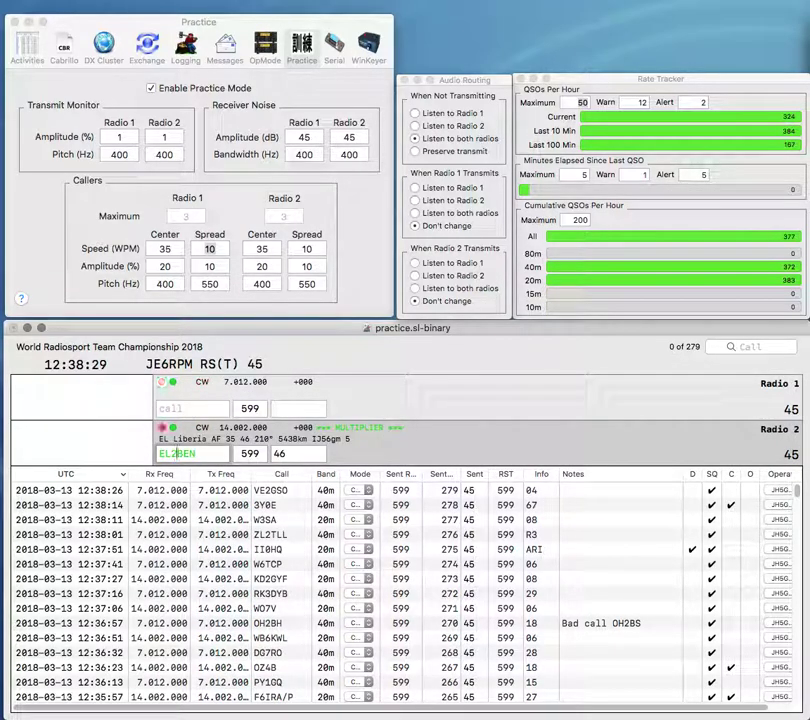
{"action": "type", "text": "R9CW"}
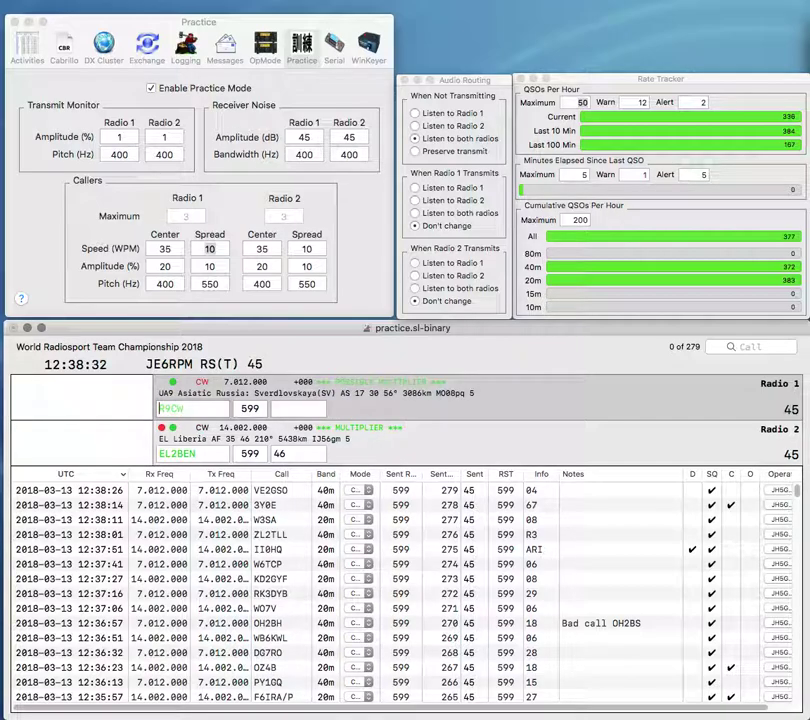
{"action": "key", "text": "Return"}
{"action": "key", "text": "Tab"}
{"action": "type", "text": "R"}
{"action": "key", "text": "BackSpace"}
{"action": "type", "text": "LRA"}
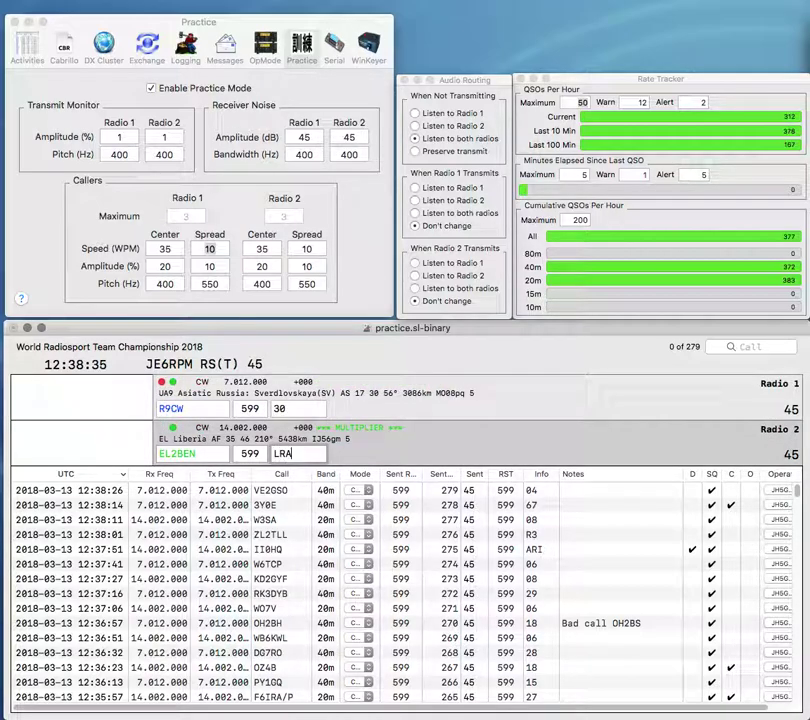
{"action": "key", "text": "BackSpace"}
{"action": "type", "text": "ARA"}
{"action": "key", "text": "Return"}
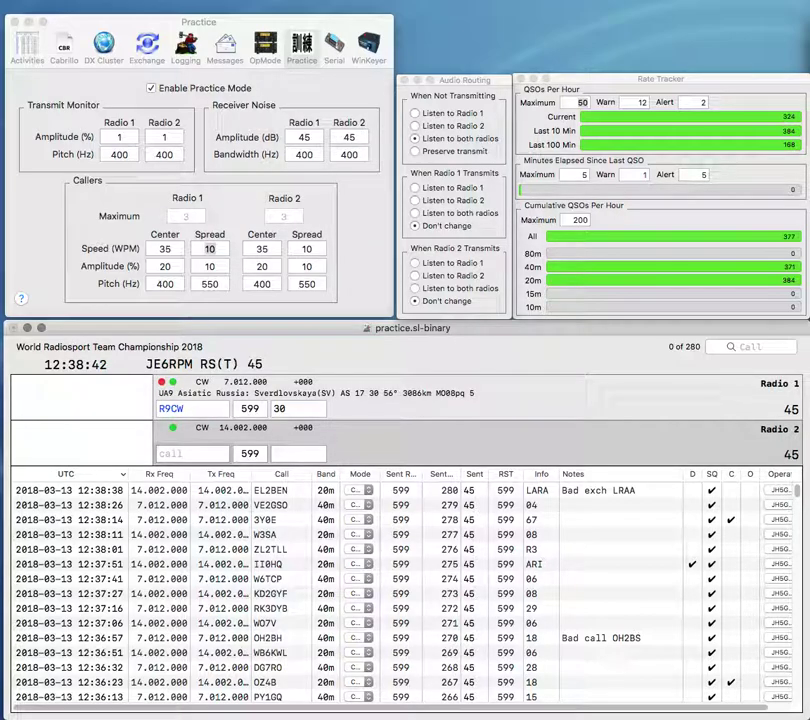
{"action": "key", "text": "Return"}
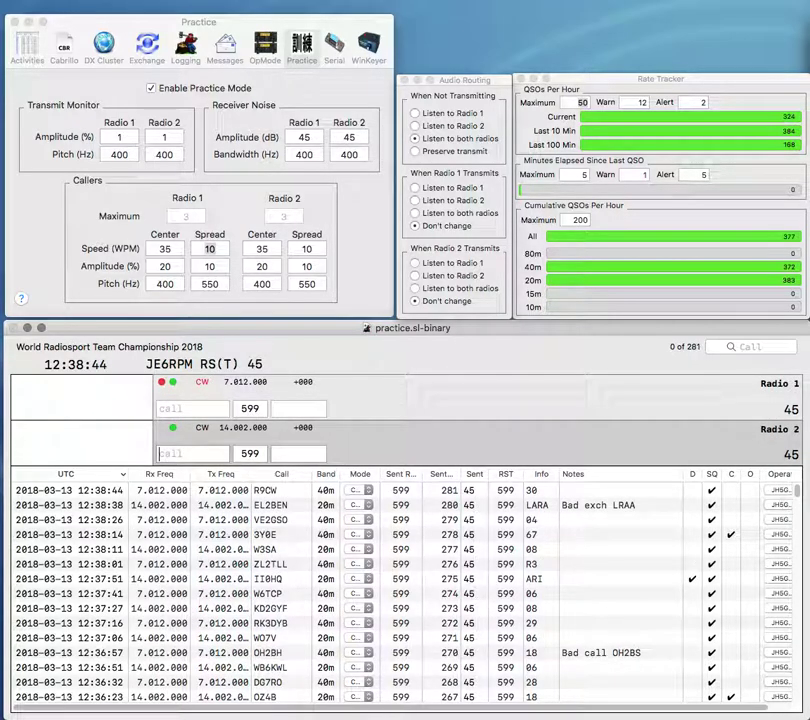
Step: Send the partial call AVO on Radio 2 and the partial call Q on Radio 1
{"action": "type", "text": "AVO"}
{"action": "key", "text": "Return"}
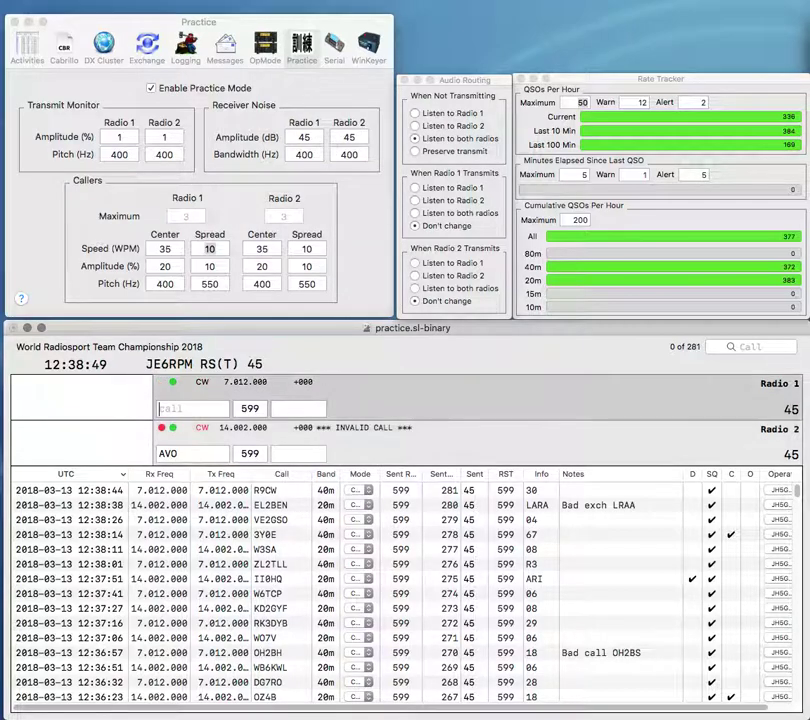
{"action": "type", "text": "Q"}
{"action": "key", "text": "Return"}
Step: Correct the Radio 2 call to OA4O and send the exchange
{"action": "key", "text": "ctrl+a"}
{"action": "type", "text": "OA"}
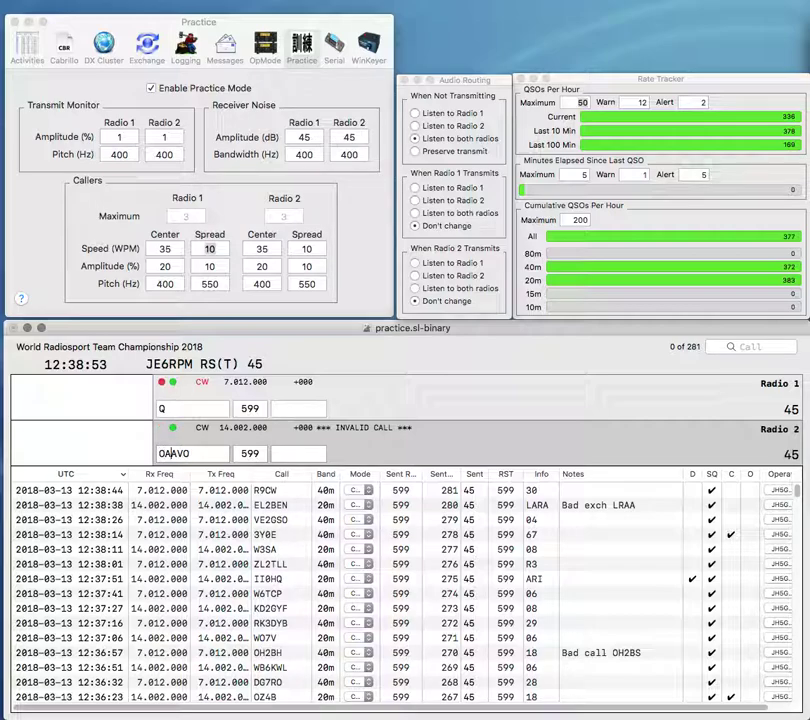
{"action": "type", "text": "4"}
{"action": "key", "text": "Delete"}
{"action": "key", "text": "Delete"}
{"action": "key", "text": "Return"}
Step: Complete the Radio 1 call as AT1HQ and log it with exchange ARSI
{"action": "key", "text": "ctrl+a"}
{"action": "type", "text": "H"}
{"action": "key", "text": "ctrl+a"}
{"action": "type", "text": "AT1"}
{"action": "key", "text": "Return"}
{"action": "key", "text": "Return"}
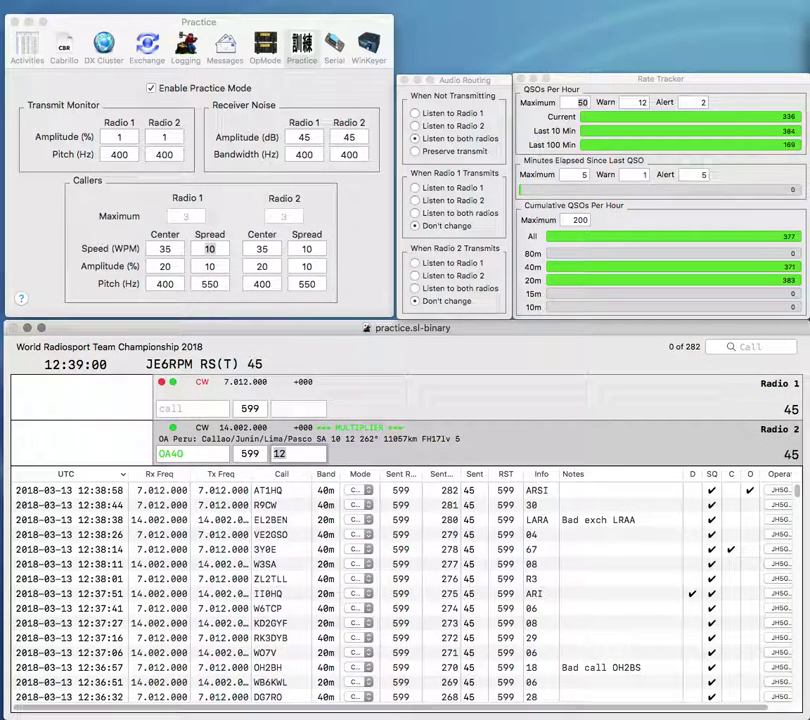
{"action": "type", "text": "RC"}
{"action": "key", "text": "Return"}
{"action": "type", "text": "OU2DX"}
{"action": "key", "text": "Return"}
{"action": "key", "text": "Tab"}
{"action": "type", "text": "HS"}
{"action": "key", "text": "BackSpace"}
{"action": "key", "text": "BackSpace"}
{"action": "type", "text": "PBE"}
{"action": "key", "text": "Return"}
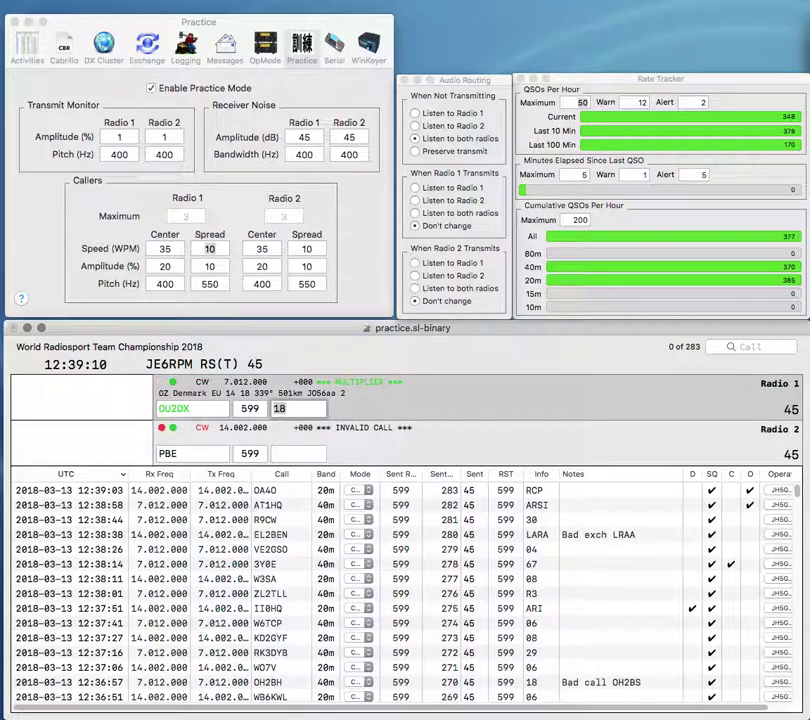
{"action": "key", "text": "Return"}
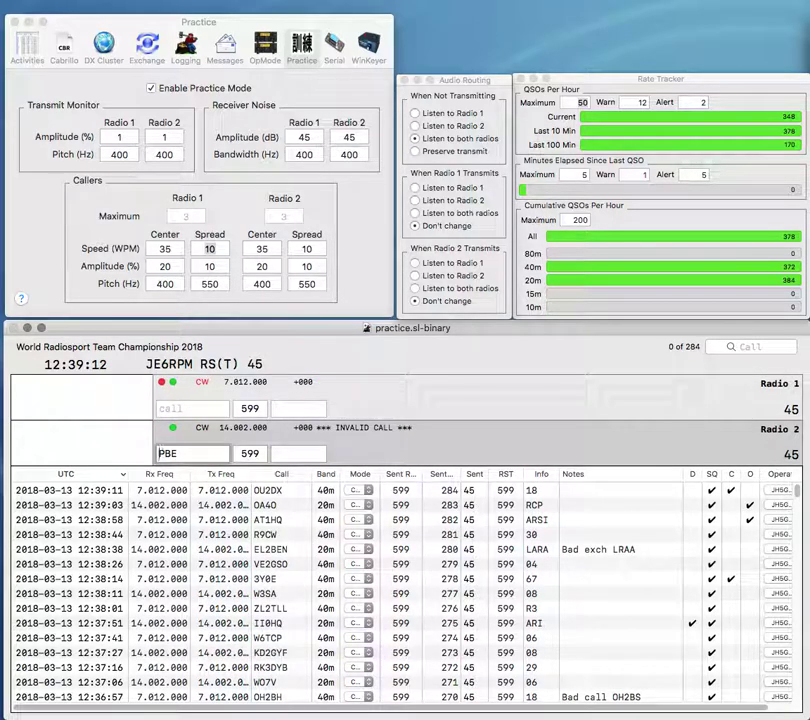
{"action": "key", "text": "BackSpace"}
{"action": "key", "text": "BackSpace"}
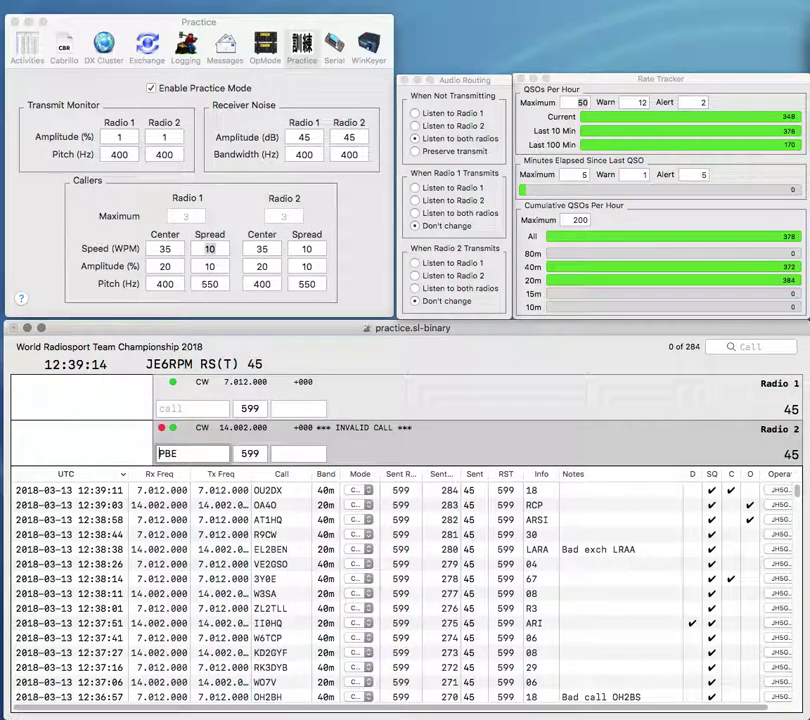
{"action": "type", "text": "SP5"}
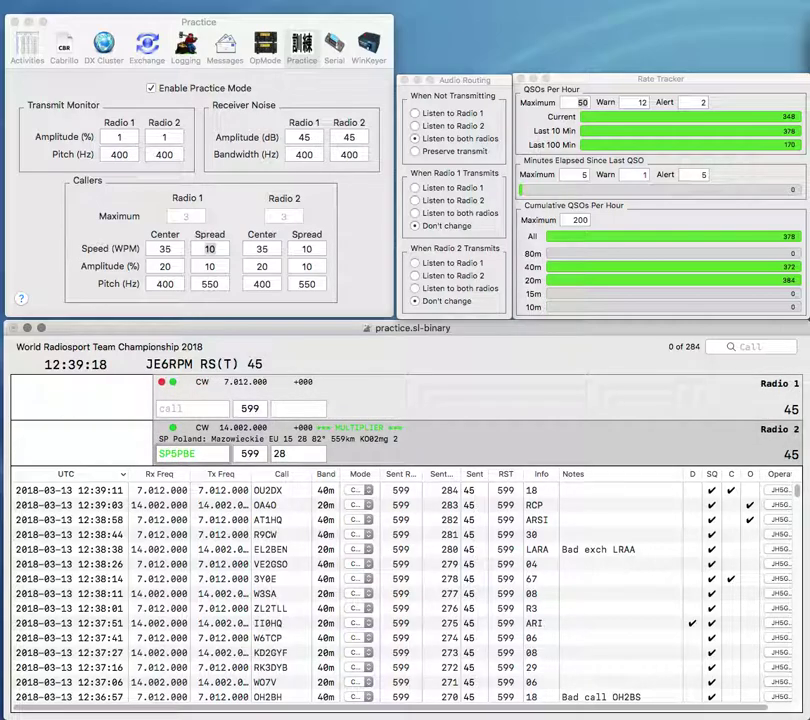
{"action": "key", "text": "Return"}
{"action": "type", "text": "CB"}
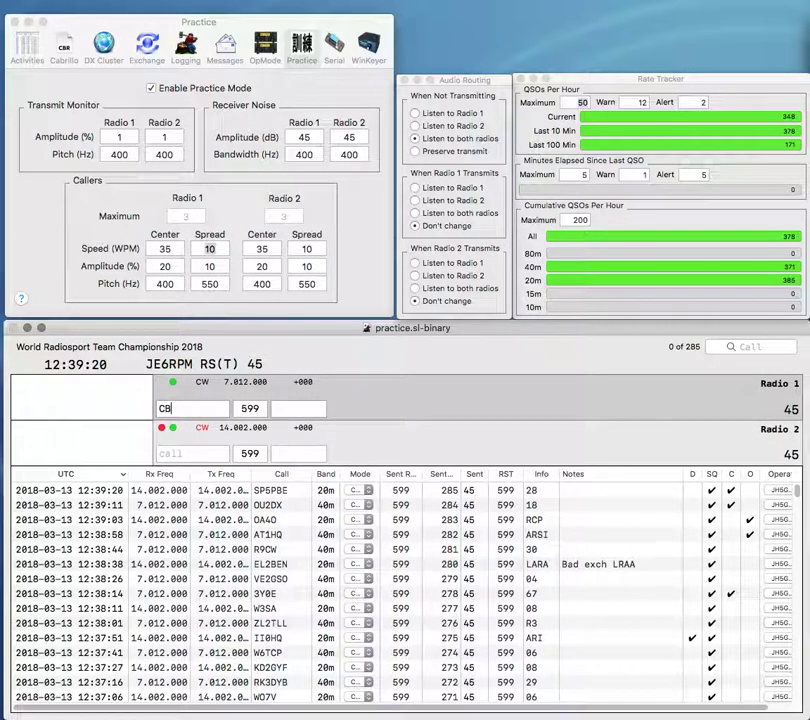
{"action": "type", "text": "U"}
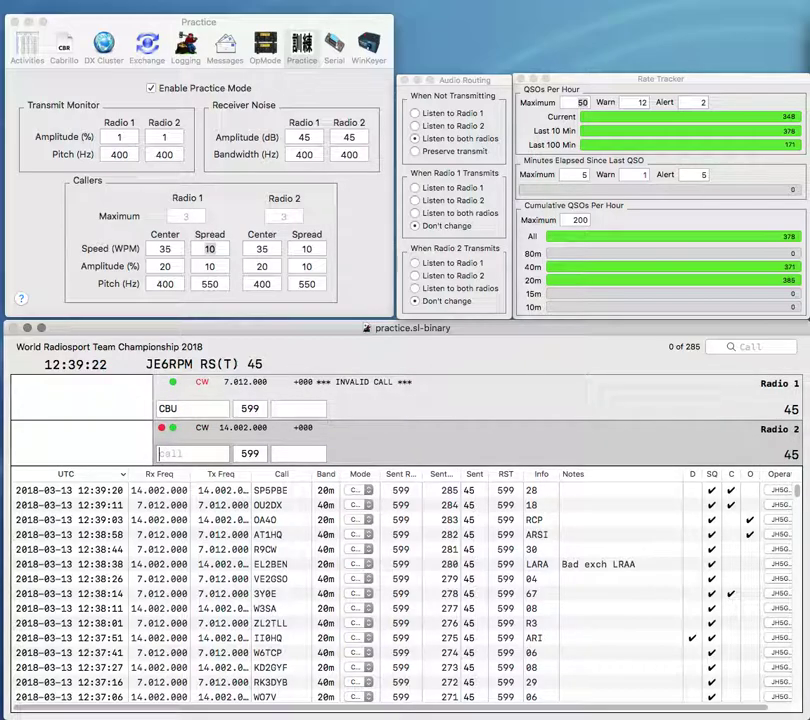
{"action": "type", "text": "VVK87Z"}
{"action": "key", "text": "Home"}
{"action": "key", "text": "Delete"}
{"action": "key", "text": "Escape"}
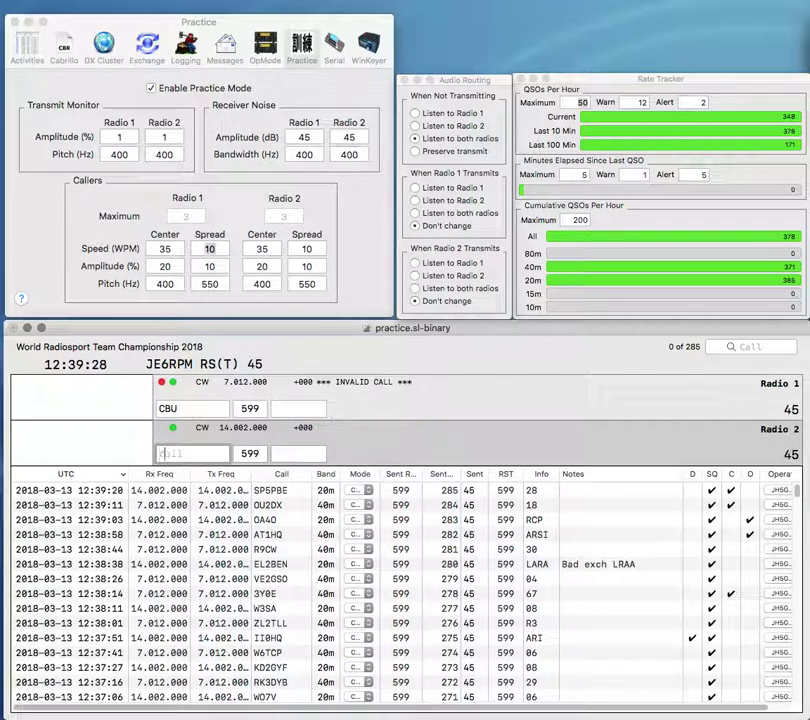
Step: Send the partial call 7Z on Radio 2, and complete it as 4K7Z and send it with the exchange
{"action": "type", "text": "7Z"}
{"action": "key", "text": "Return"}
{"action": "key", "text": "Up"}
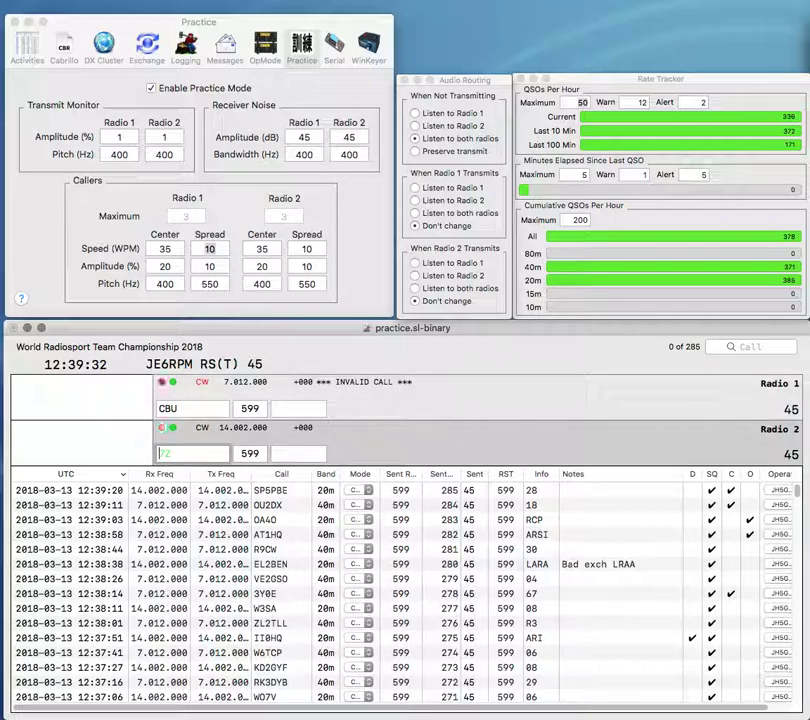
{"action": "key", "text": "Left"}
{"action": "key", "text": "Left"}
{"action": "type", "text": "4K"}
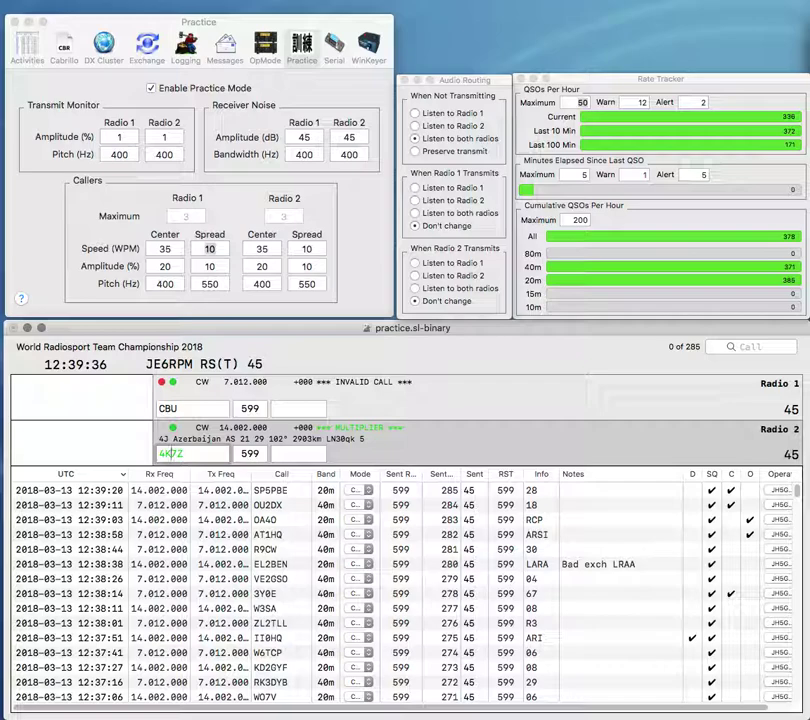
{"action": "key", "text": "Return"}
Step: Complete the Radio 1 call as JA5CBU and log 4K7Z on Radio 2 with exchange FRS
{"action": "type", "text": "JA5"}
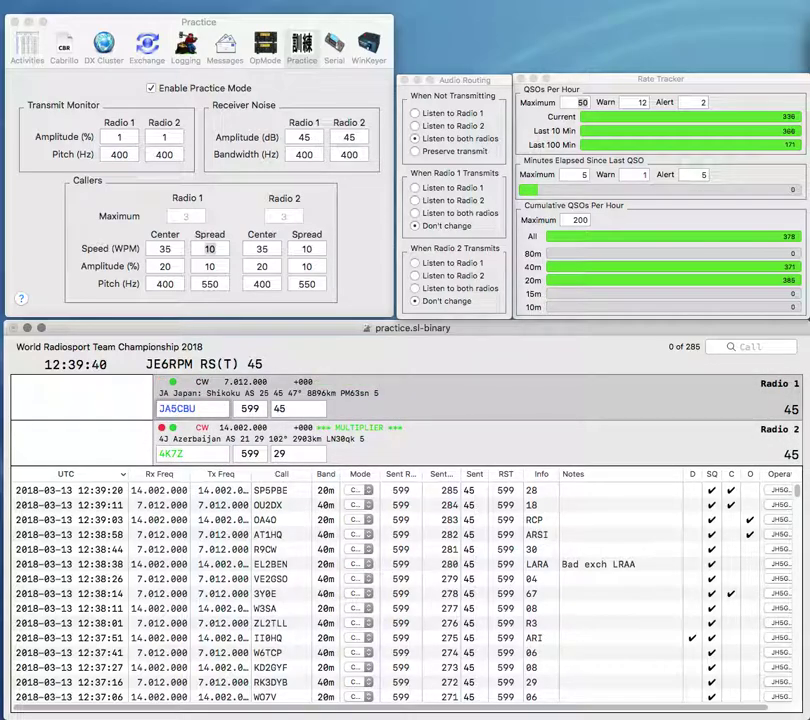
{"action": "key", "text": "Return"}
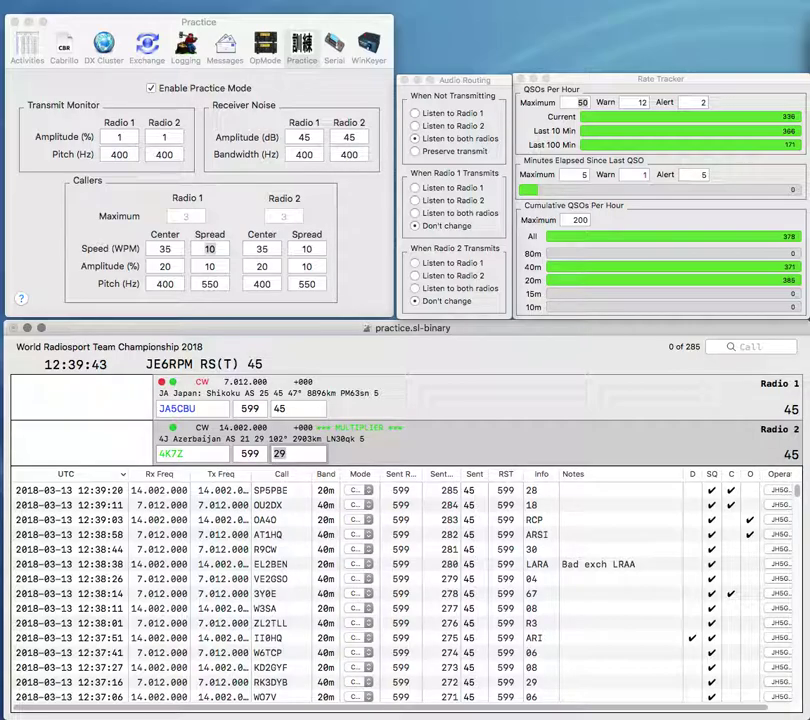
{"action": "type", "text": "FRS"}
{"action": "key", "text": "Return"}
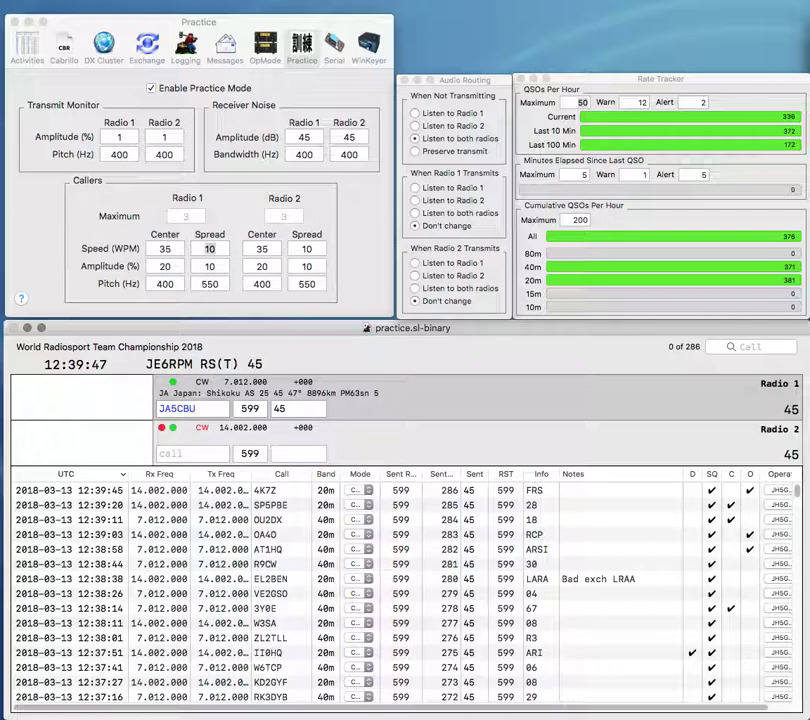
{"action": "key", "text": "Return"}
{"action": "type", "text": "KB3OMW"}
{"action": "key", "text": "Return"}
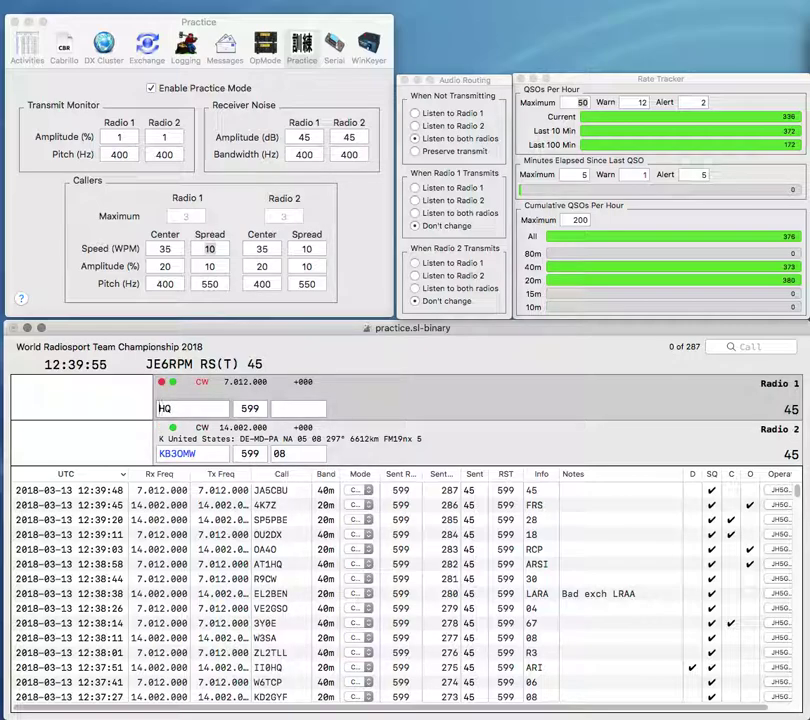
{"action": "key", "text": "backslash"}
{"action": "key", "text": "Return"}
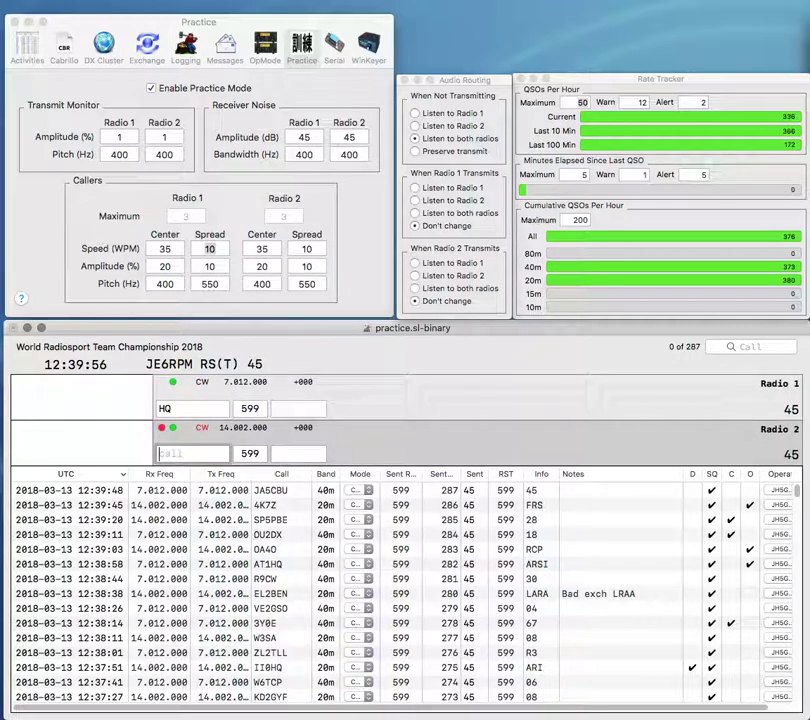
{"action": "type", "text": "ER7"}
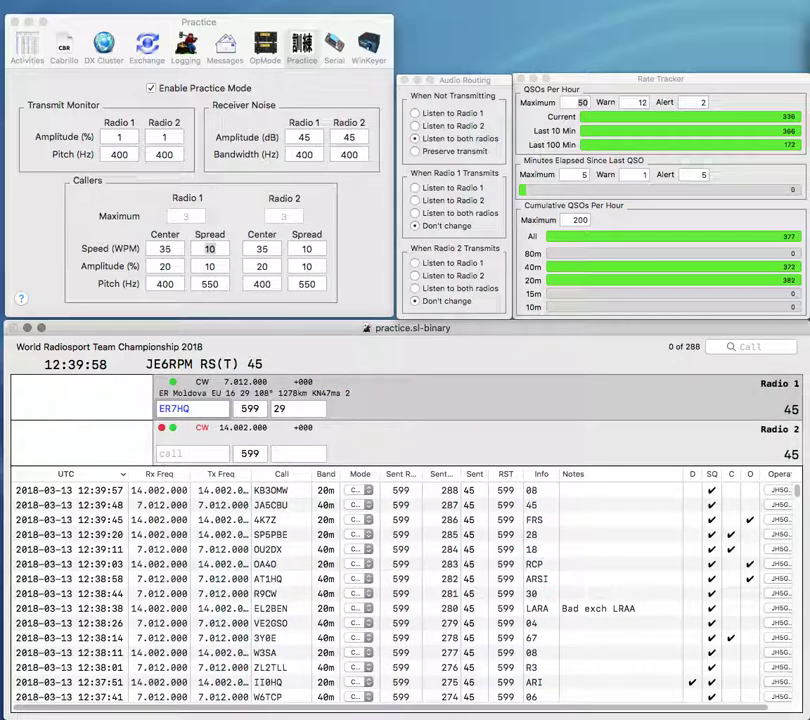
{"action": "type", "text": "XV4Y"}
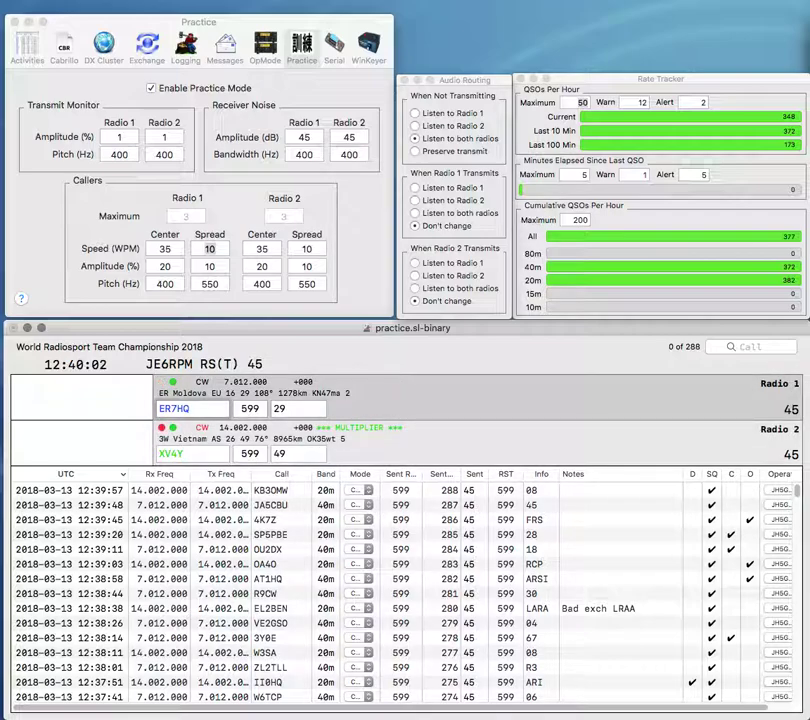
{"action": "type", "text": "AR"}
{"action": "key", "text": "Tab"}
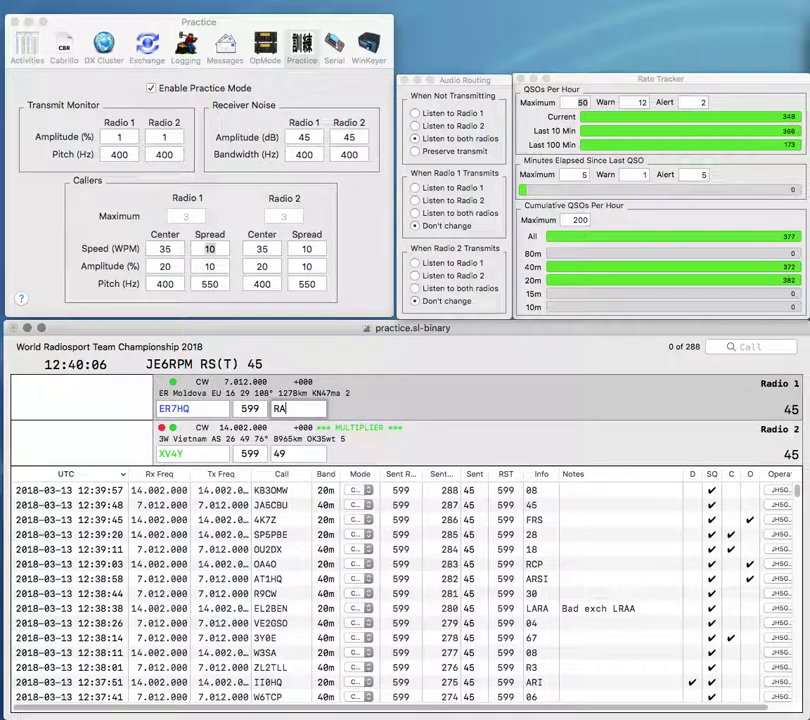
{"action": "key", "text": "BackSpace"}
{"action": "key", "text": "BackSpace"}
{"action": "key", "text": "backslash"}
{"action": "key", "text": "backslash"}
{"action": "key", "text": "Return"}
{"action": "key", "text": "backslash"}
{"action": "key", "text": "Return"}
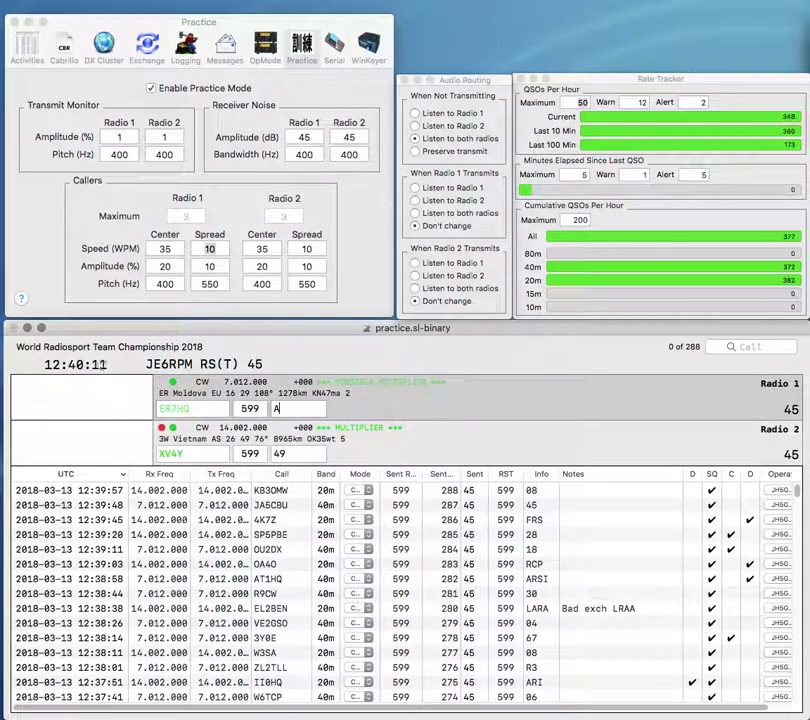
{"action": "type", "text": "ARM"}
{"action": "key", "text": "Return"}
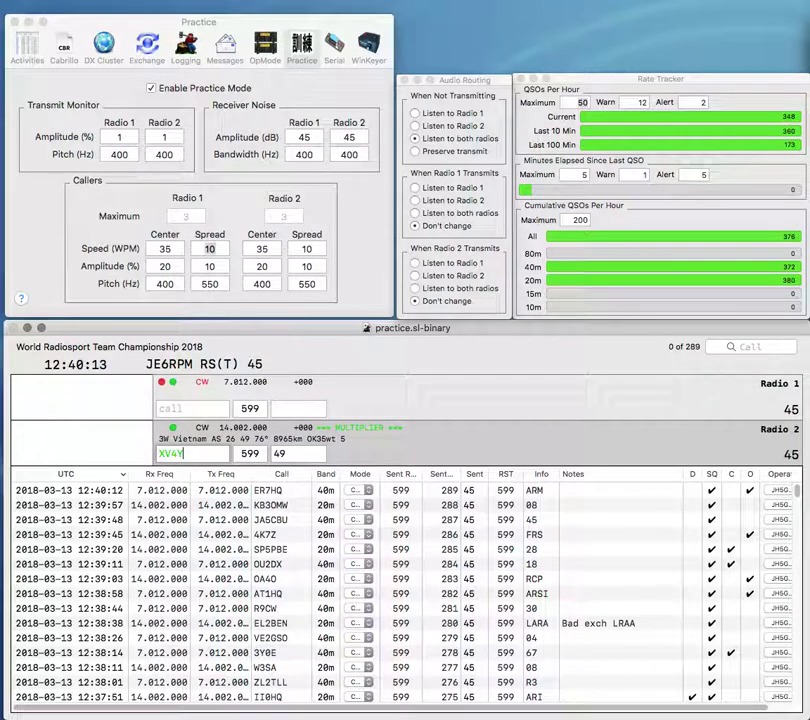
{"action": "key", "text": "Return"}
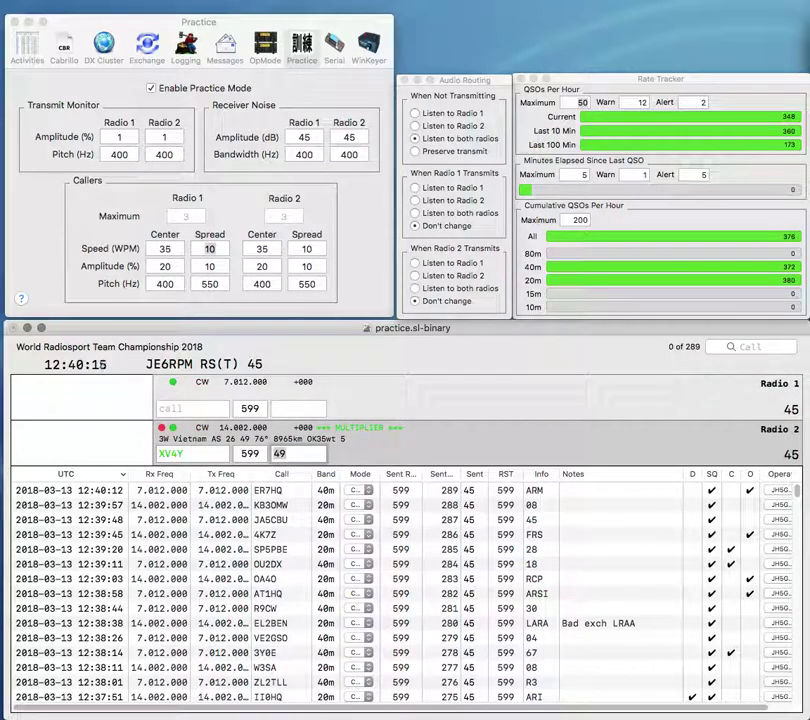
{"action": "type", "text": "VARL"}
{"action": "key", "text": "Return"}
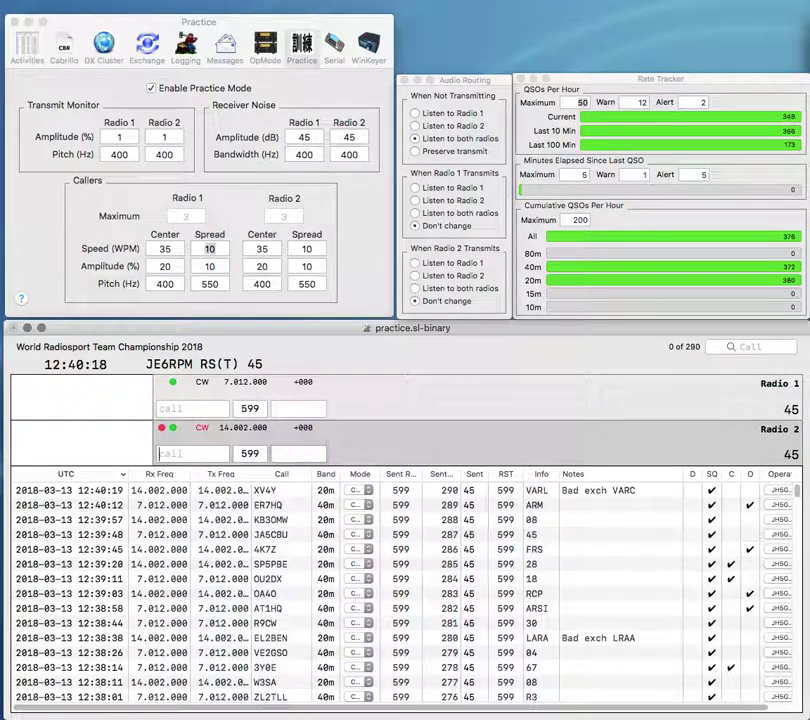
Step: Answer VS2YW on Radio 1 and K1TLA on Radio 2
{"action": "type", "text": "VS2YW"}
{"action": "key", "text": "Return"}
{"action": "type", "text": "K1"}
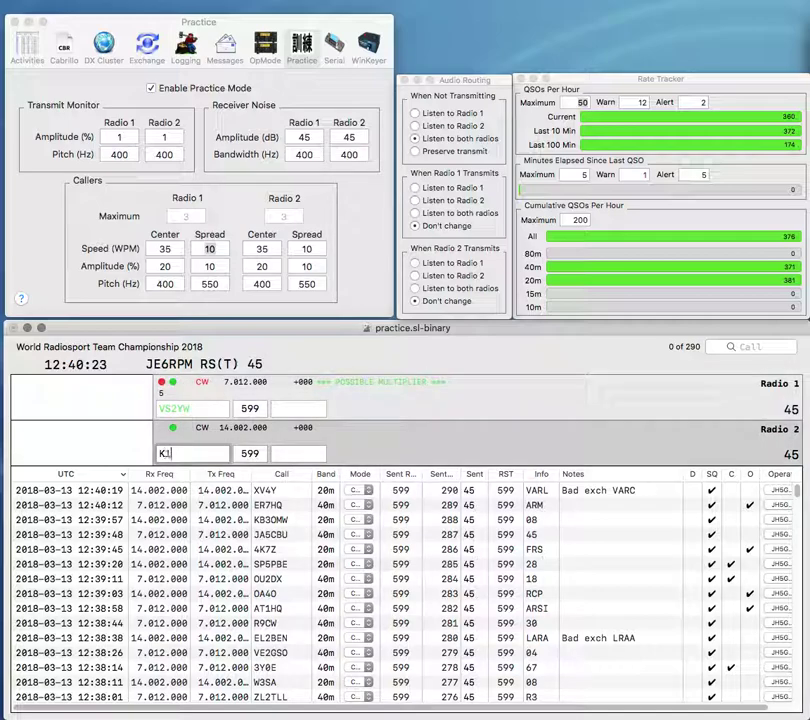
{"action": "type", "text": "TLA"}
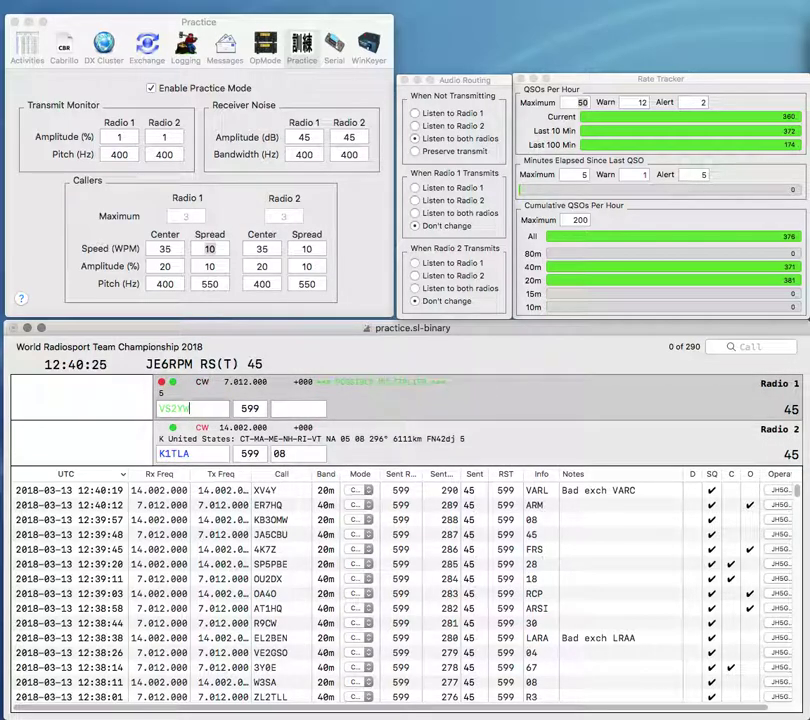
{"action": "key", "text": "Return"}
{"action": "type", "text": "08"}
{"action": "key", "text": "ctrl+a"}
{"action": "key", "text": "Delete"}
{"action": "type", "text": "U"}
{"action": "key", "text": "Return"}
{"action": "key", "text": "backslash"}
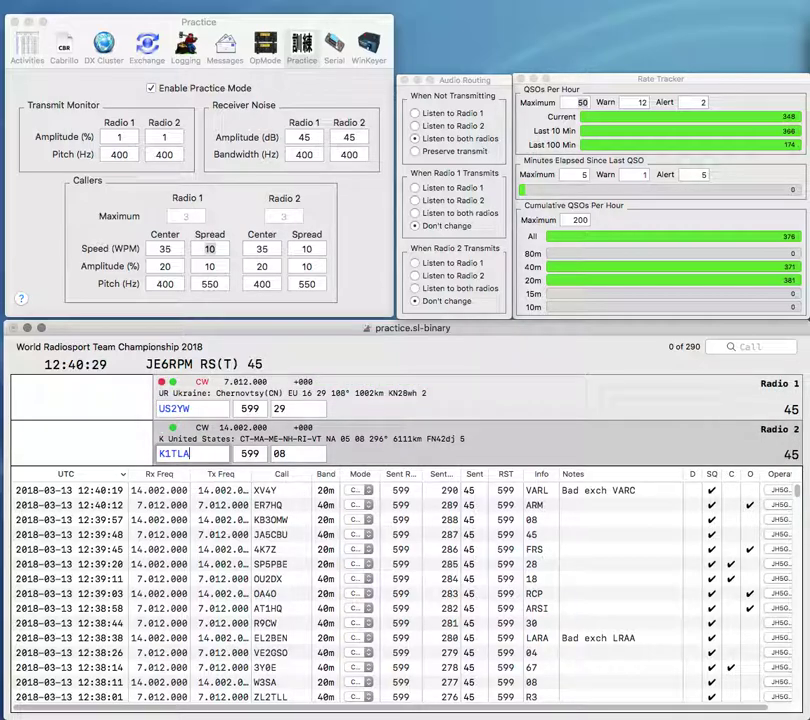
{"action": "key", "text": "Tab"}
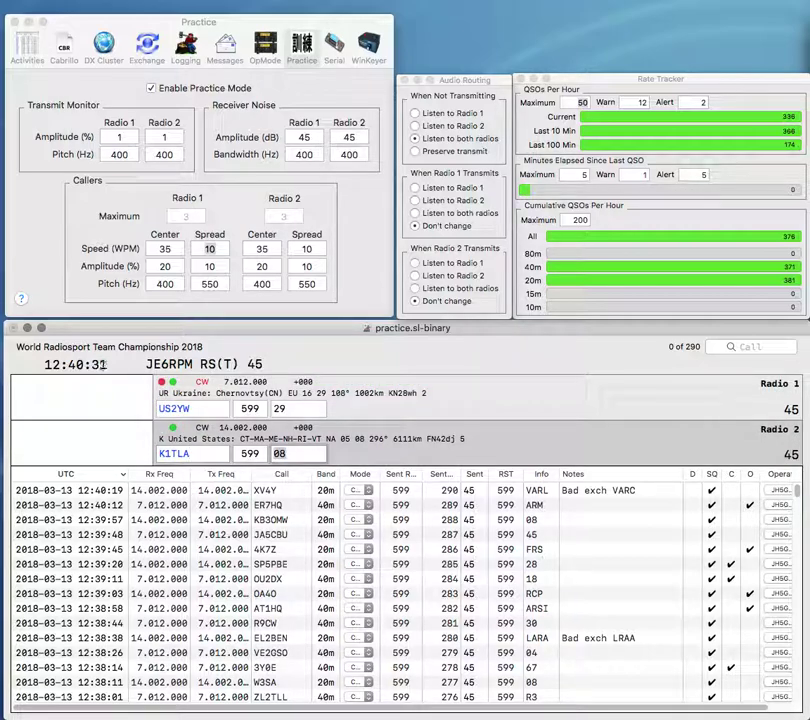
{"action": "key", "text": "Return"}
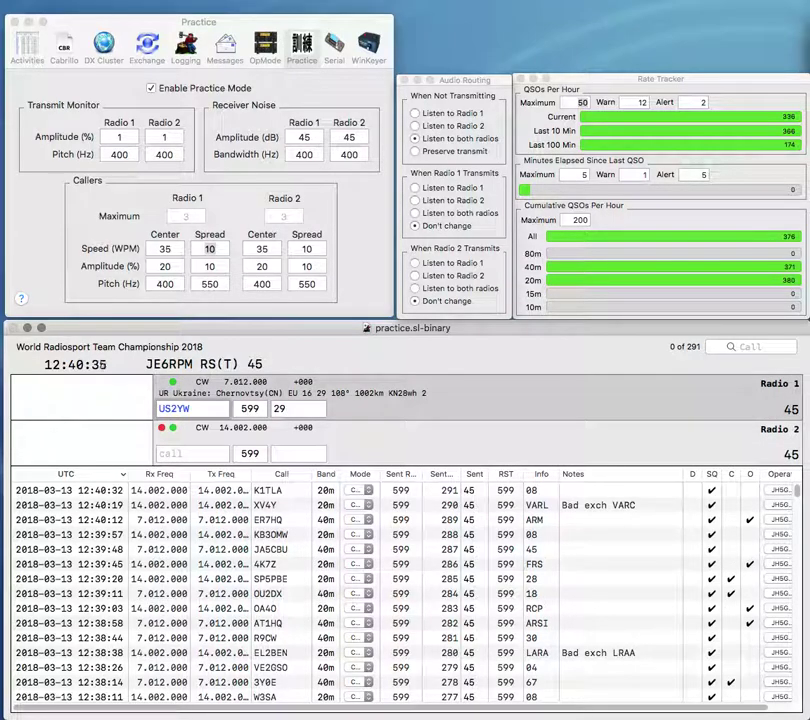
{"action": "key", "text": "Return"}
Step: Answer ZL6A on Radio 2 and send the partial call AQ on Radio 1
{"action": "type", "text": "ZL6A"}
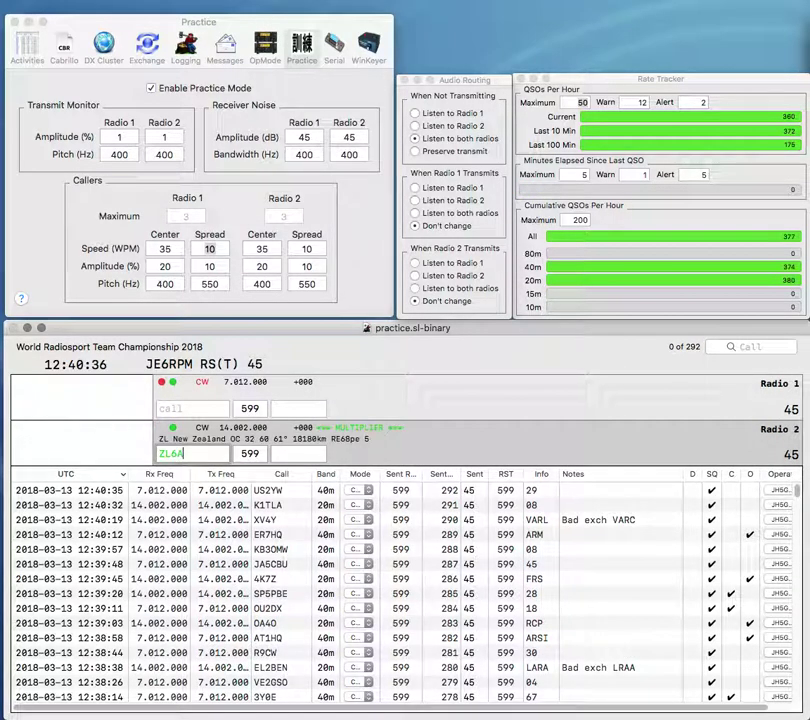
{"action": "key", "text": "Return"}
{"action": "type", "text": "E"}
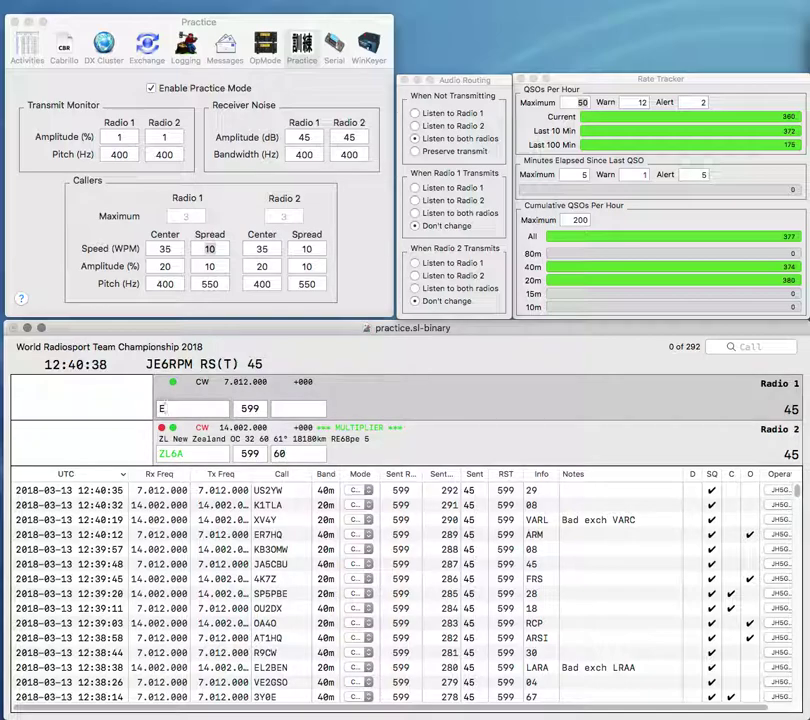
{"action": "key", "text": "BackSpace"}
{"action": "type", "text": "AQ"}
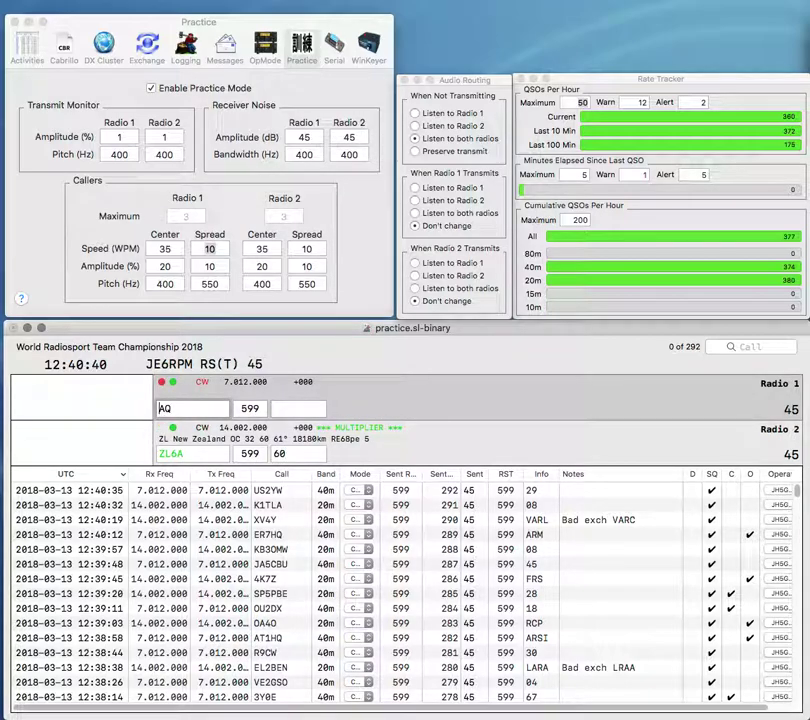
{"action": "key", "text": "Return"}
{"action": "type", "text": "N"}
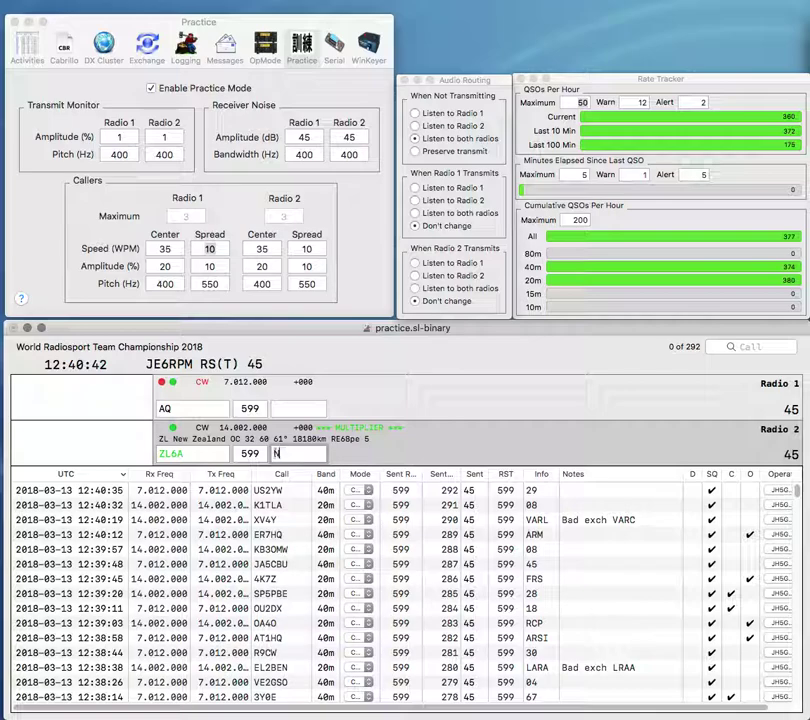
{"action": "type", "text": "ZART"}
{"action": "key", "text": "Return"}
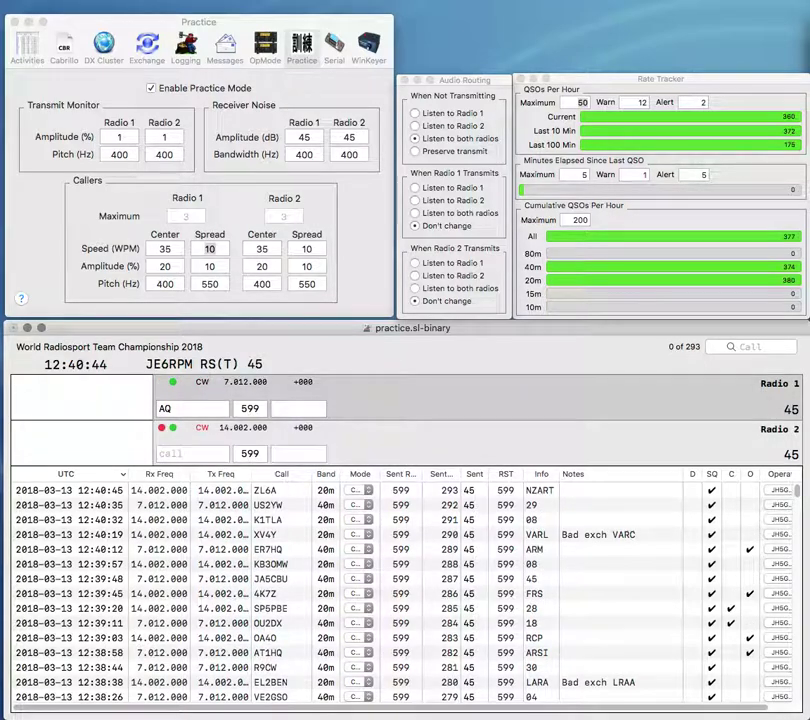
{"action": "key", "text": "Return"}
{"action": "type", "text": "KO8Q"}
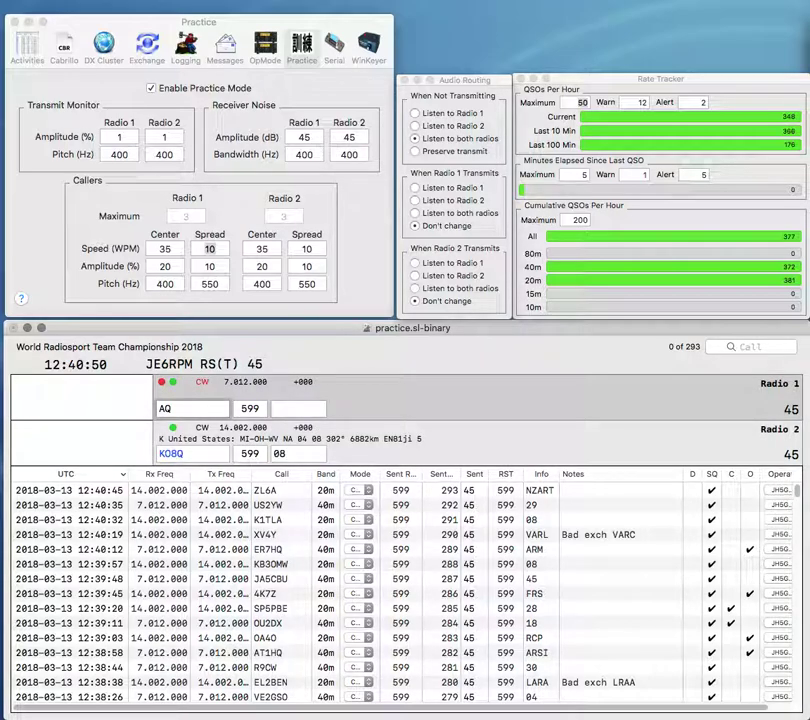
Step: Complete the Radio 1 call as S52AQ, and correct the Radio 2 call to KO8Z and send it again
{"action": "key", "text": "backslash"}
{"action": "type", "text": "S52"}
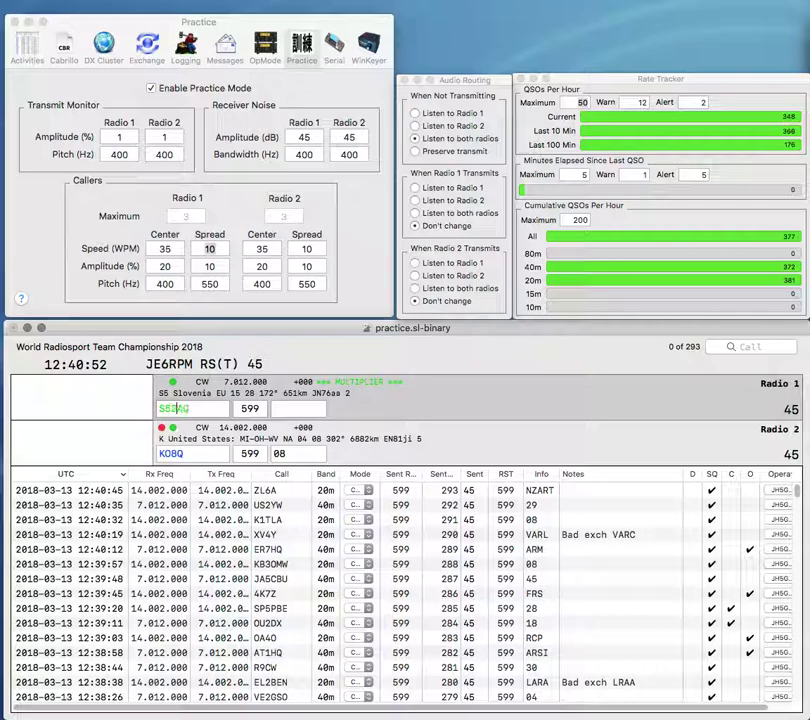
{"action": "key", "text": "backslash"}
{"action": "key", "text": "Tab"}
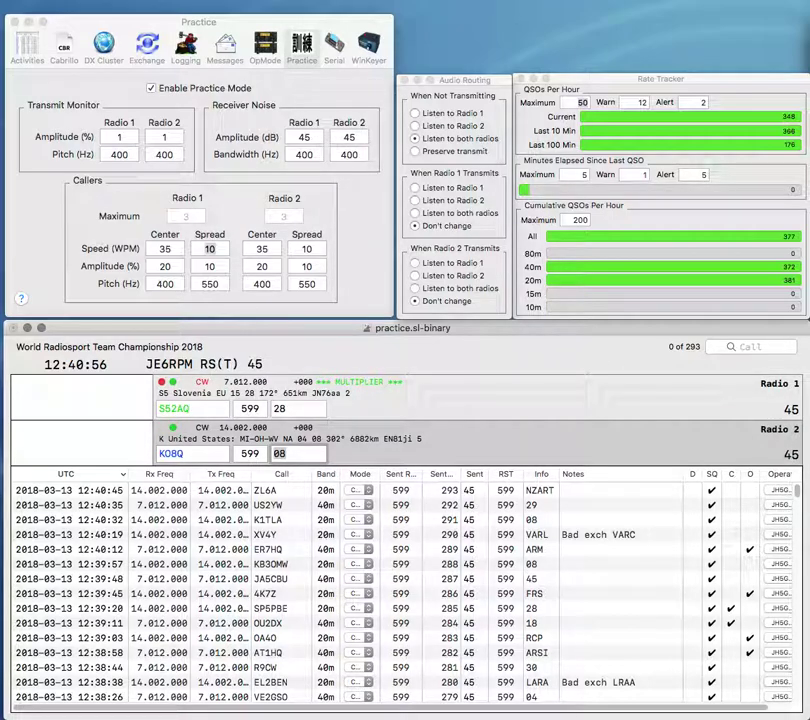
{"action": "key", "text": "Tab"}
{"action": "key", "text": "BackSpace"}
{"action": "type", "text": "z"}
{"action": "key", "text": "Return"}
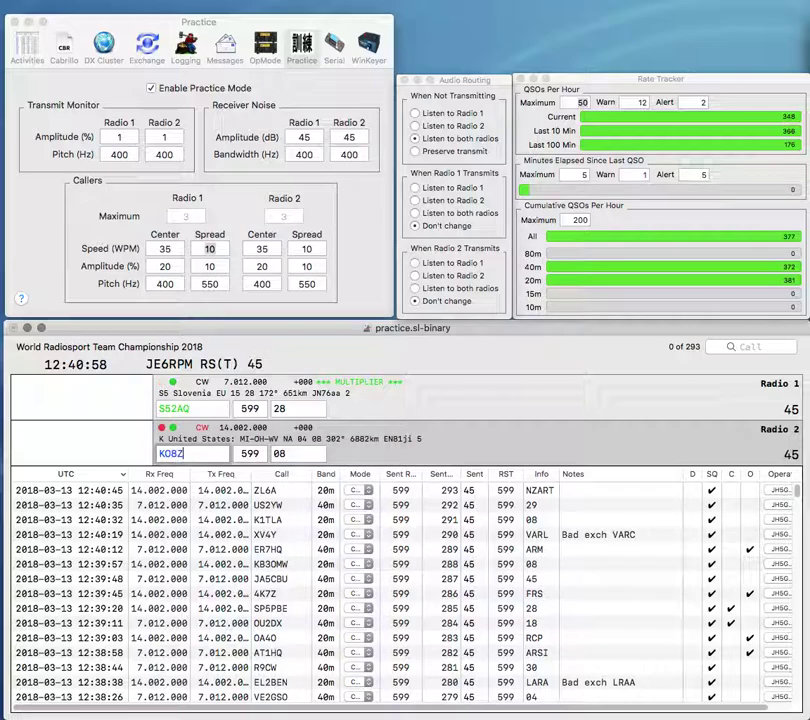
{"action": "key", "text": "Up"}
{"action": "key", "text": "Tab"}
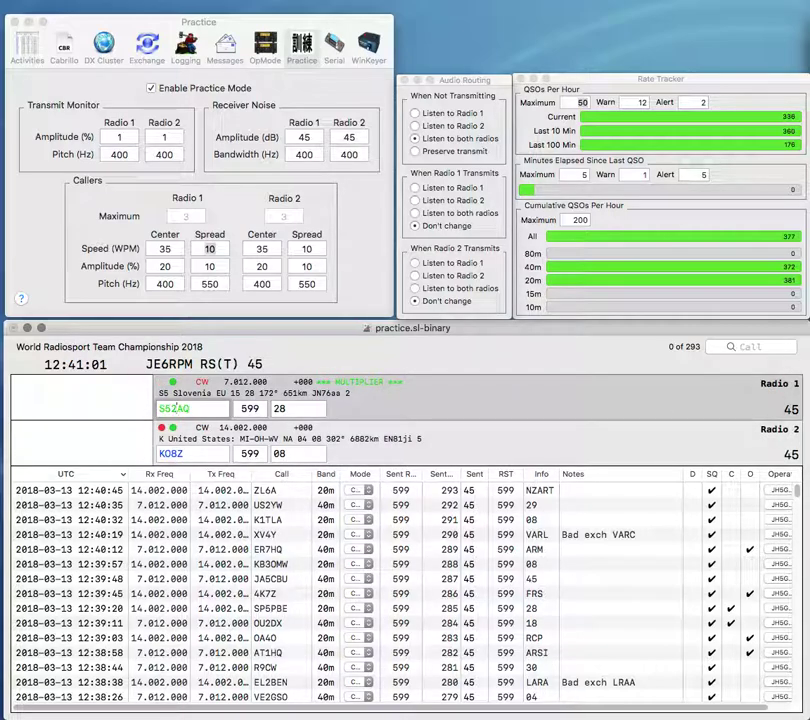
{"action": "key", "text": "Return"}
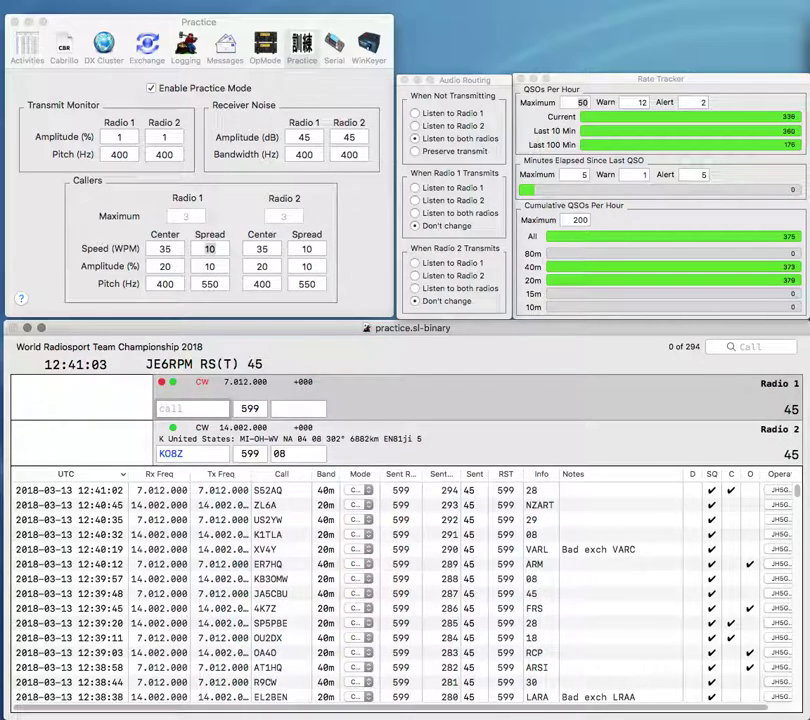
{"action": "key", "text": "backslash"}
{"action": "key", "text": "Return"}
{"action": "key", "text": "backslash"}
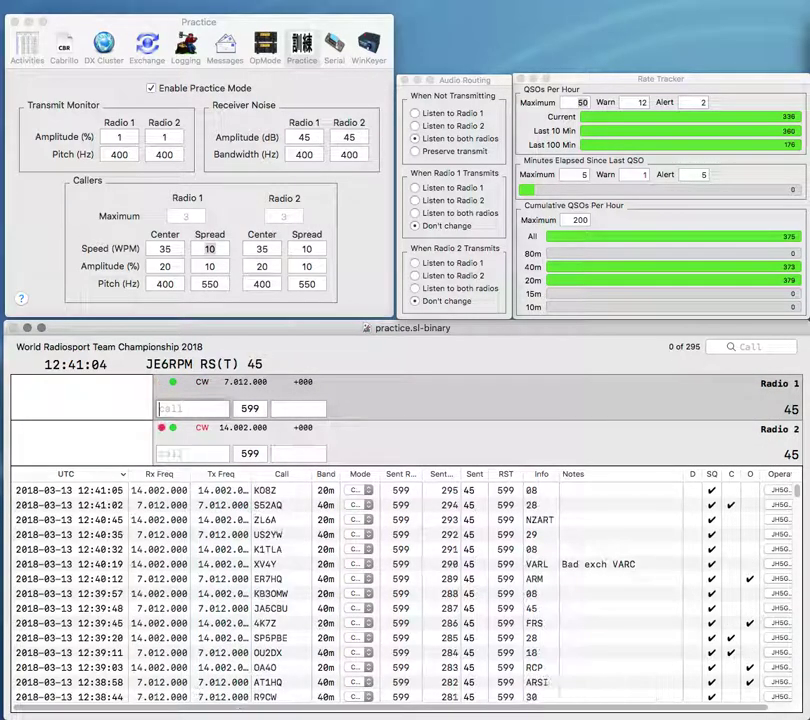
Step: Answer K5ME on Radio 1 and send the partial call JE on Radio 2
{"action": "type", "text": "K5ME"}
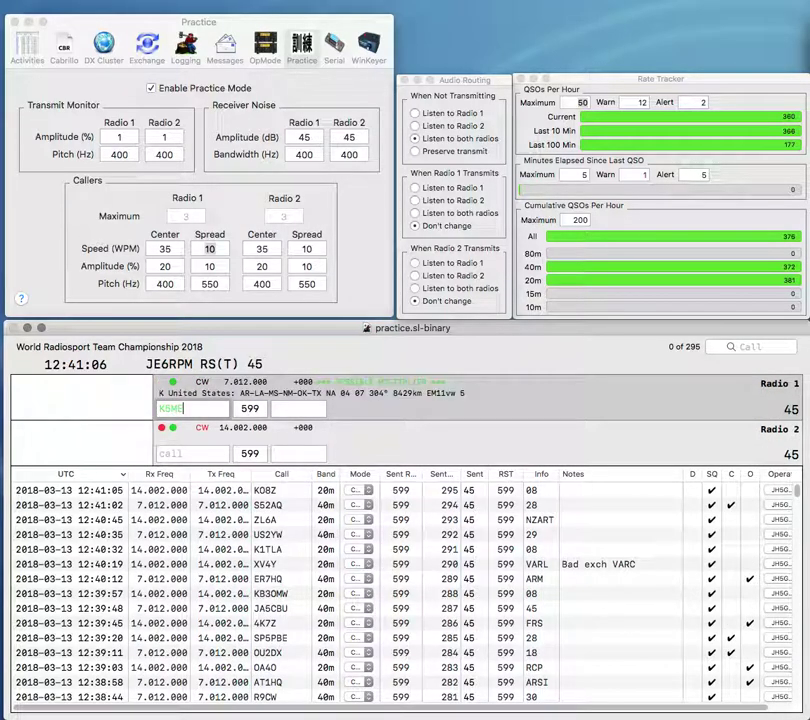
{"action": "key", "text": "Return"}
{"action": "type", "text": "JE"}
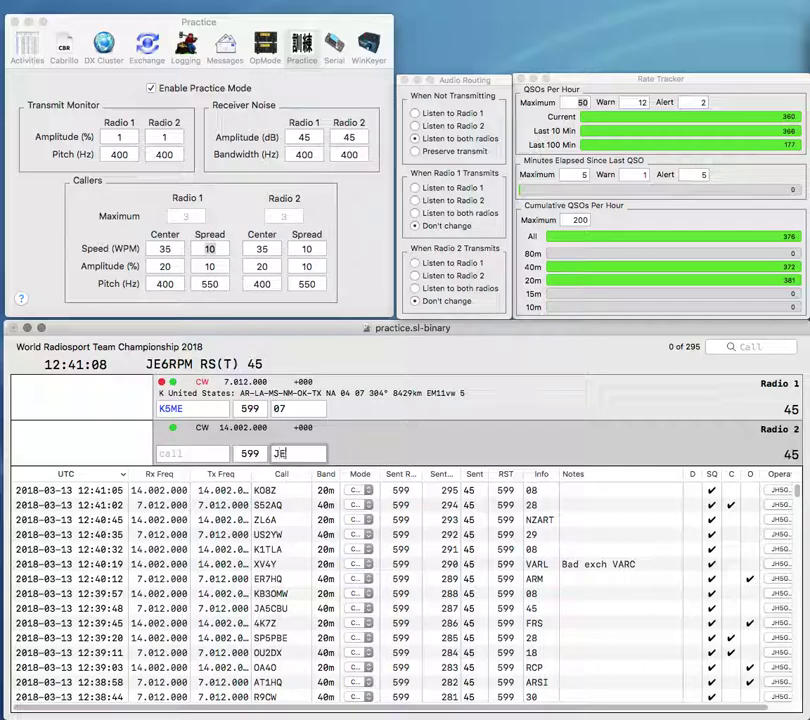
{"action": "key", "text": "BackSpace"}
{"action": "key", "text": "BackSpace"}
{"action": "key", "text": "Tab"}
{"action": "type", "text": "JE"}
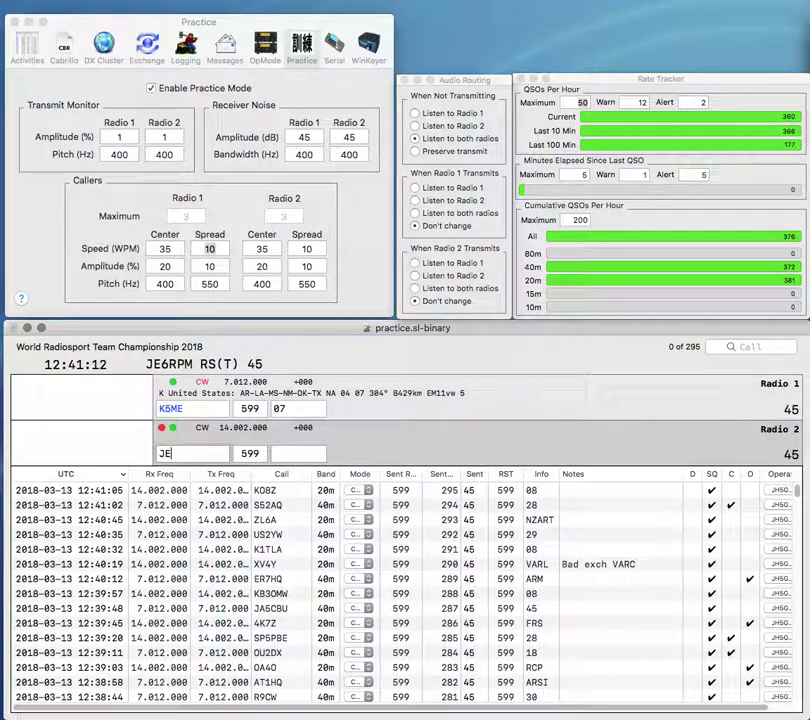
Step: Log K5ME on Radio 1 with exchange 07, and complete the Radio 2 call as JE2HCJ and send it
{"action": "key", "text": "Return"}
{"action": "type", "text": "2HQ"}
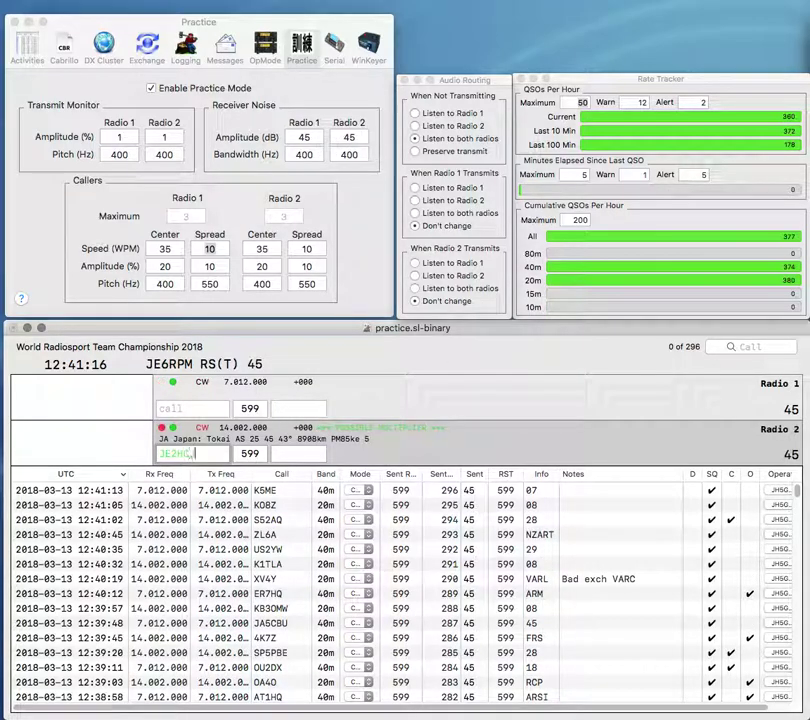
{"action": "type", "text": "J"}
{"action": "key", "text": "Return"}
Step: Answer EA5T on Radio 1 and log JE2HCJ on Radio 2 with exchange 45
{"action": "type", "text": "EA56T"}
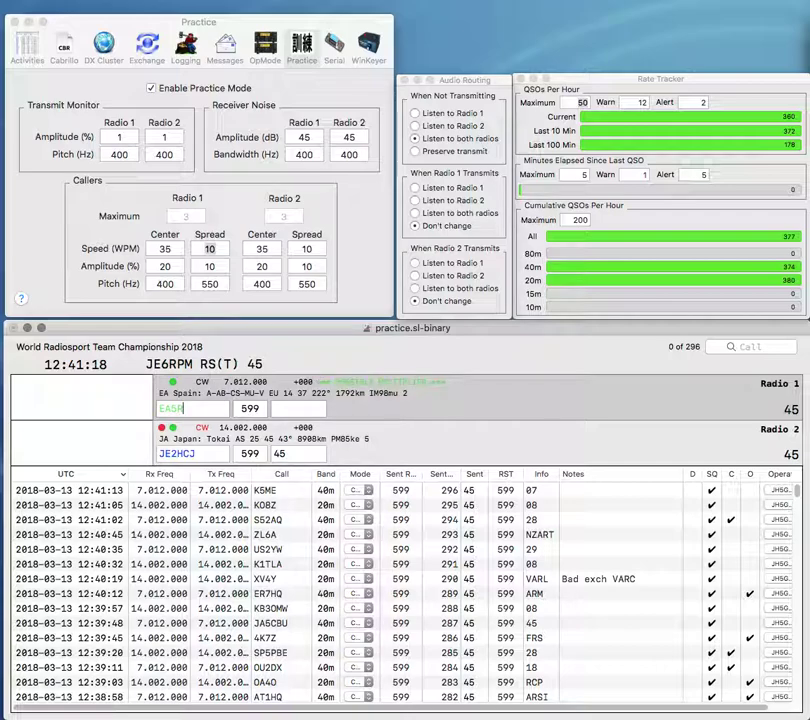
{"action": "key", "text": "Return"}
{"action": "key", "text": "Tab"}
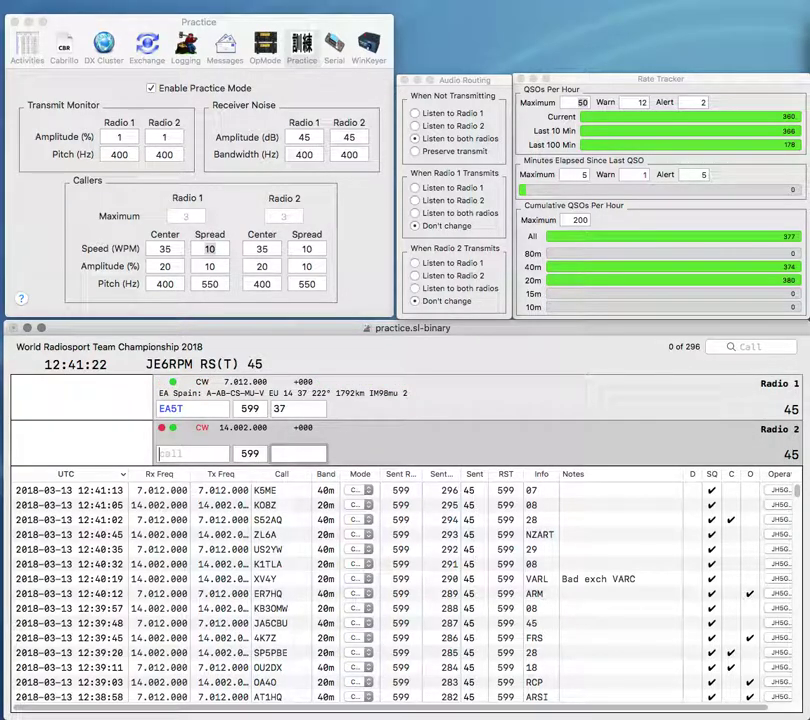
{"action": "key", "text": "Return"}
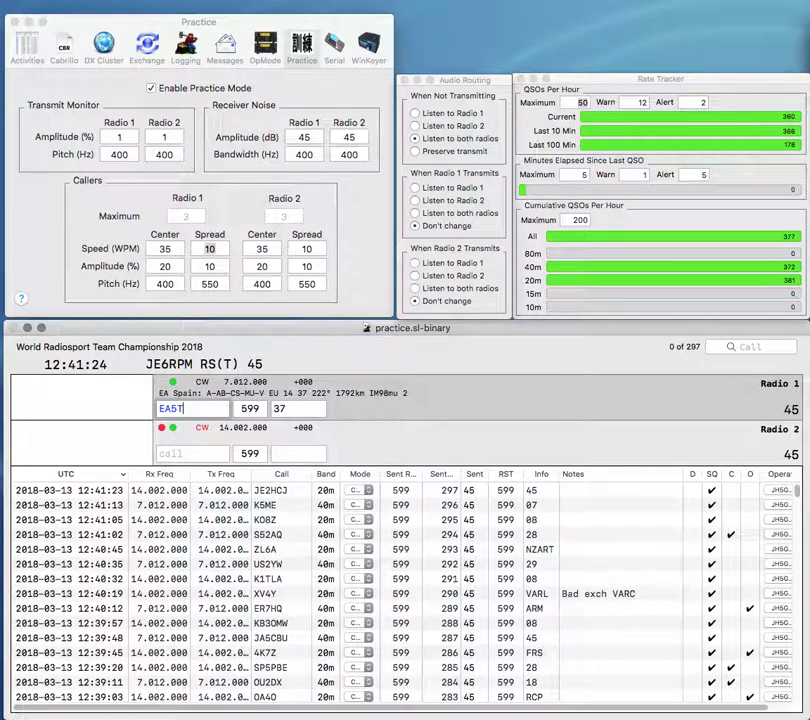
Step: Log EA5T on Radio 1 with exchange 37 and answer JG8IBY on Radio 2
{"action": "key", "text": "Return"}
{"action": "type", "text": "JG8IBY"}
{"action": "key", "text": "Return"}
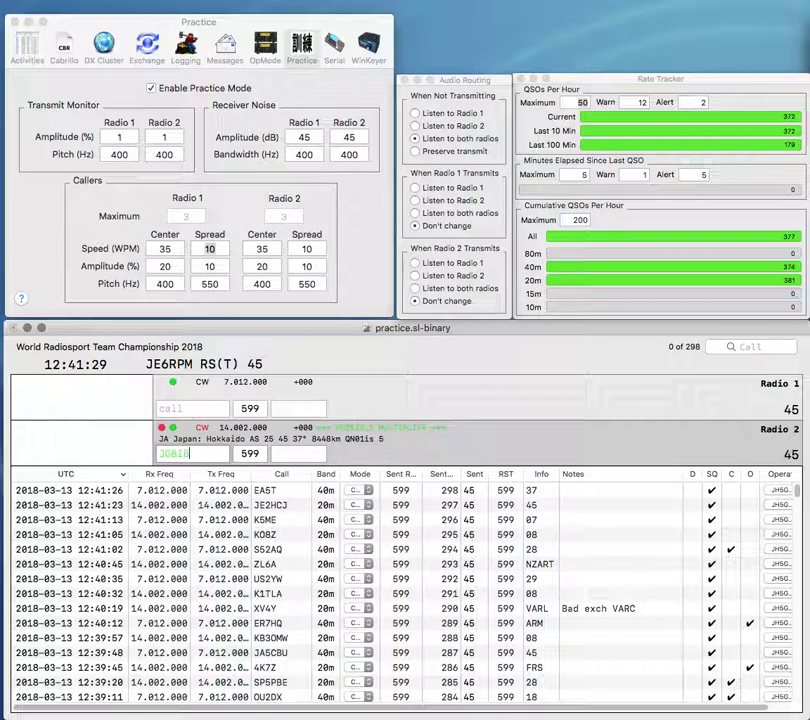
Step: Answer LU4AA/F on Radio 1 and log JG8IBY on Radio 2 with exchange 45
{"action": "type", "text": "UA4A"}
{"action": "type", "text": "/"}
{"action": "type", "text": "L"}
{"action": "key", "text": "End"}
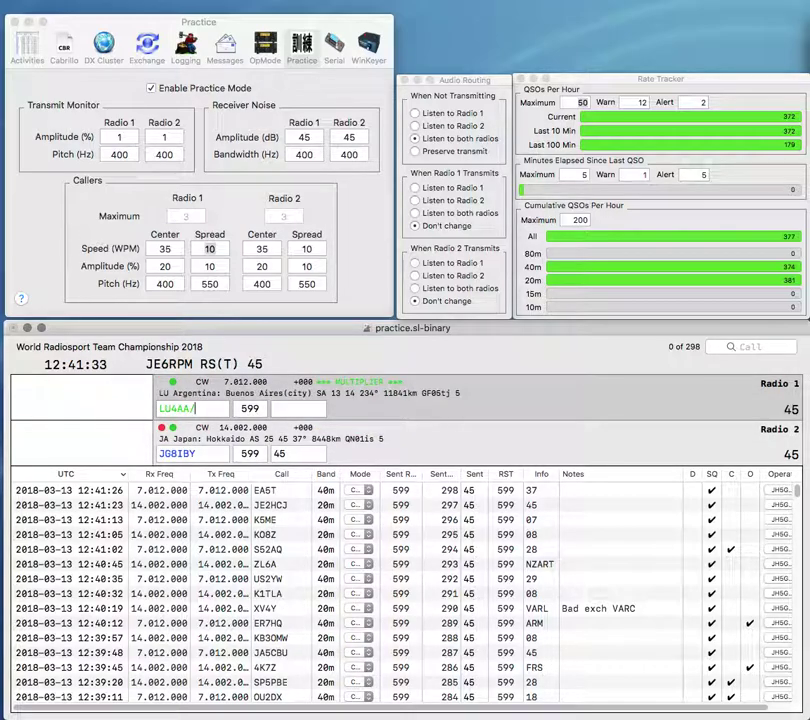
{"action": "type", "text": "F"}
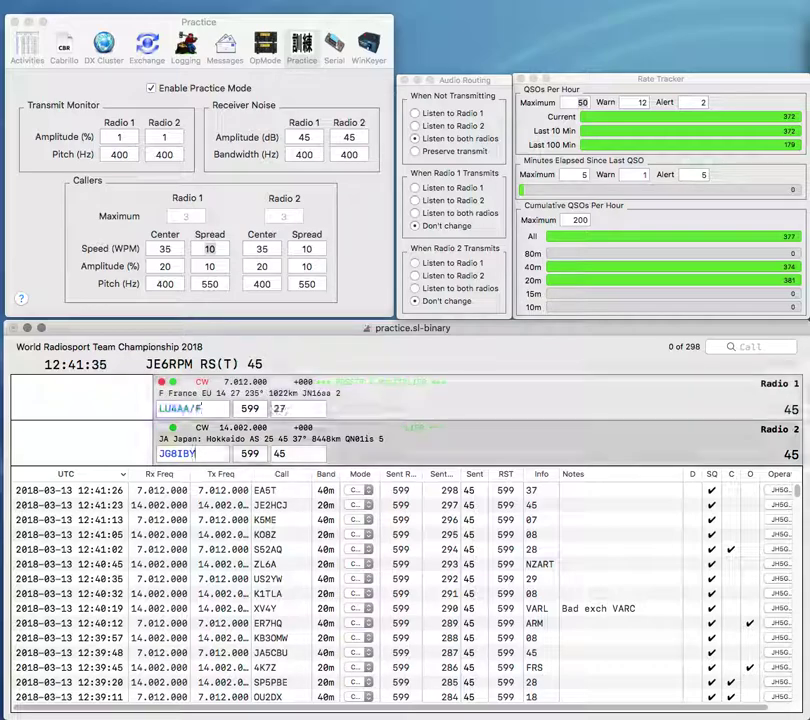
{"action": "key", "text": "Return"}
{"action": "key", "text": "Return"}
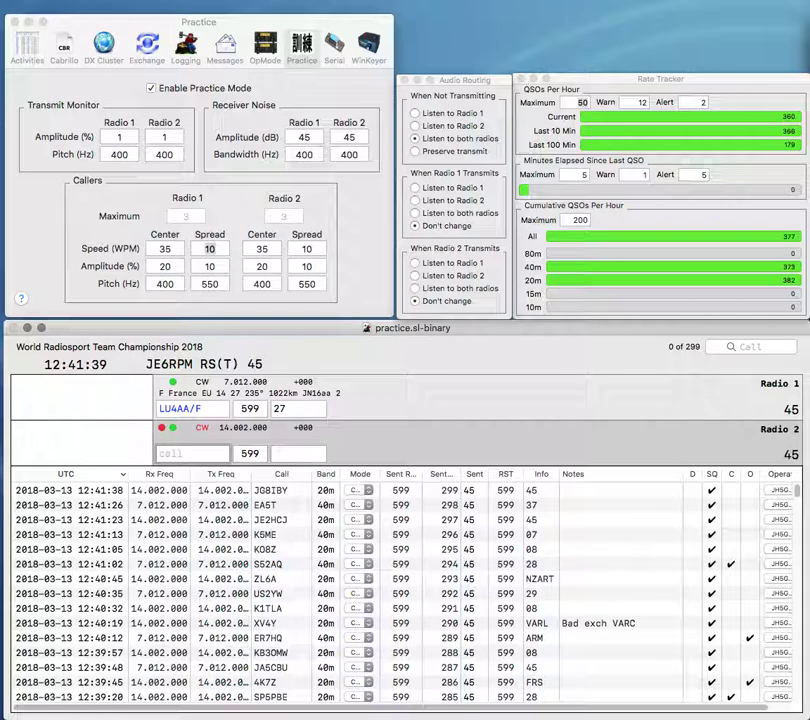
Step: Change the received exchange for LU4AA/F on Radio 1 to RAC and log the contact
{"action": "key", "text": "Tab"}
{"action": "key", "text": "Tab"}
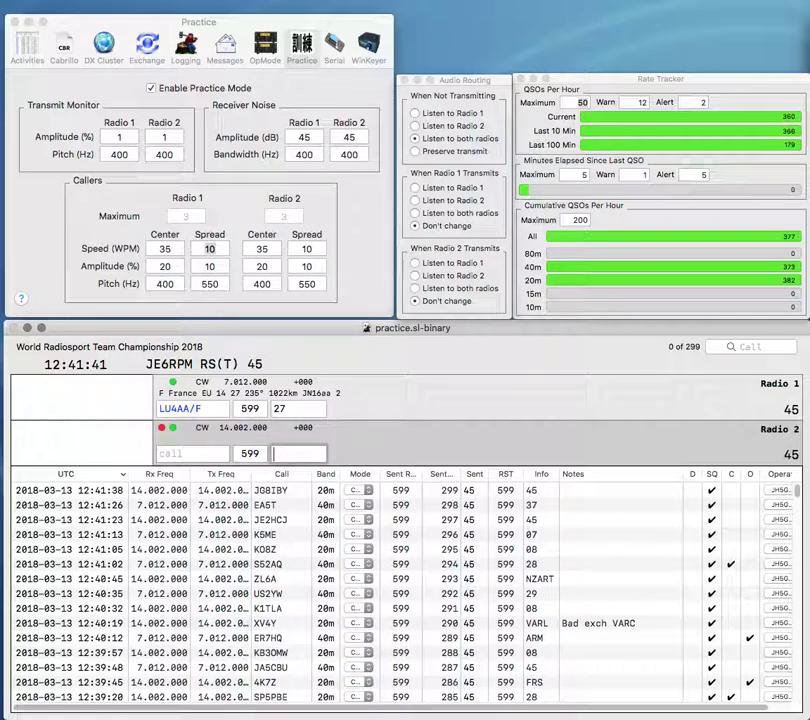
{"action": "type", "text": "R"}
{"action": "key", "text": "BackSpace"}
{"action": "key", "text": "Tab"}
{"action": "type", "text": "RAC"}
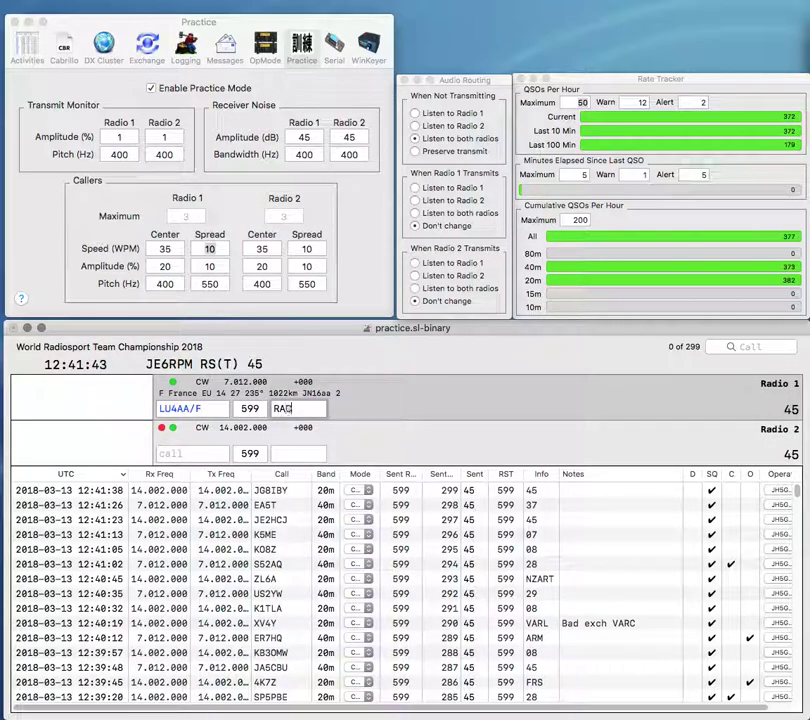
{"action": "key", "text": "Return"}
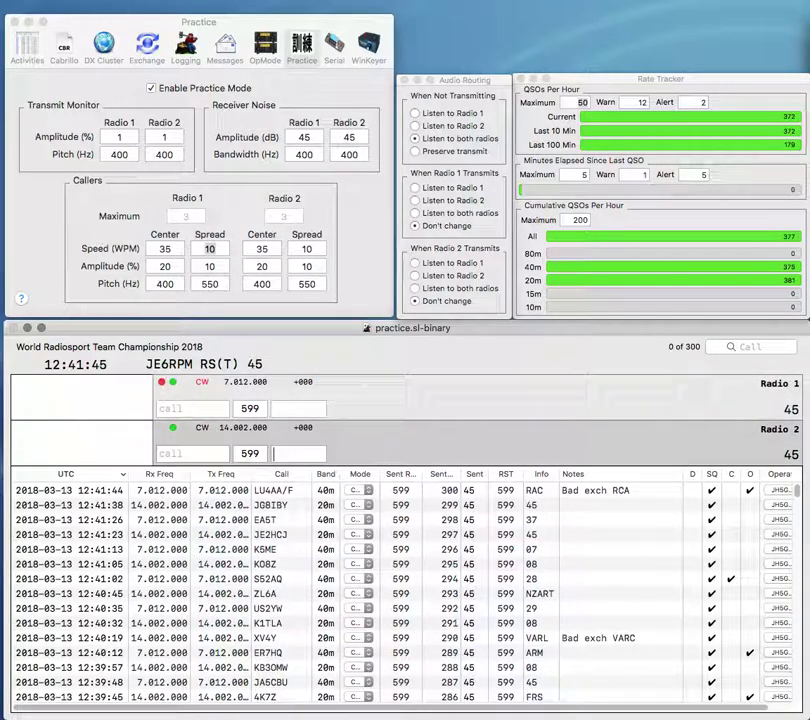
{"action": "type", "text": "C"}
{"action": "key", "text": "BackSpace"}
{"action": "key", "text": "Return"}
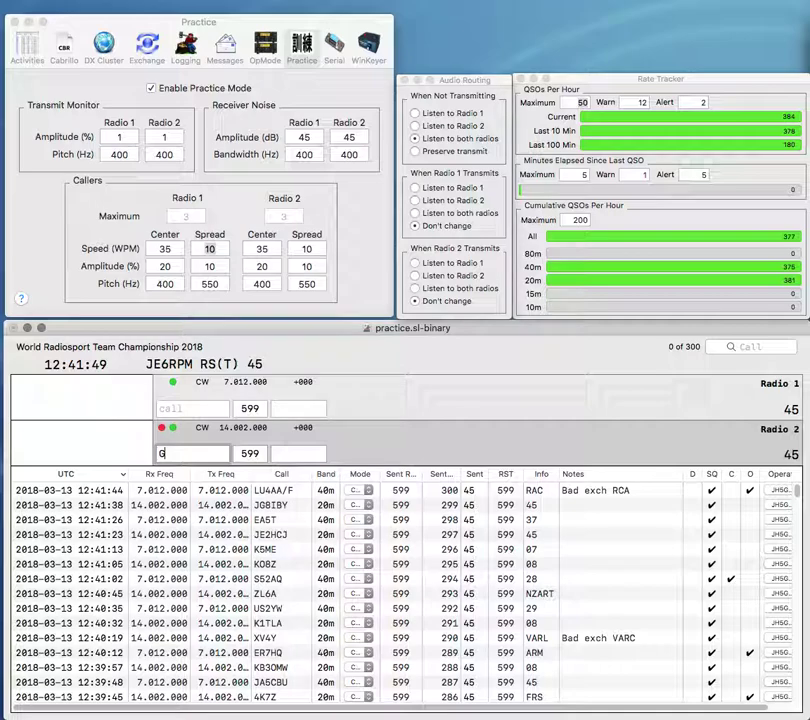
{"action": "type", "text": "G4JNC"}
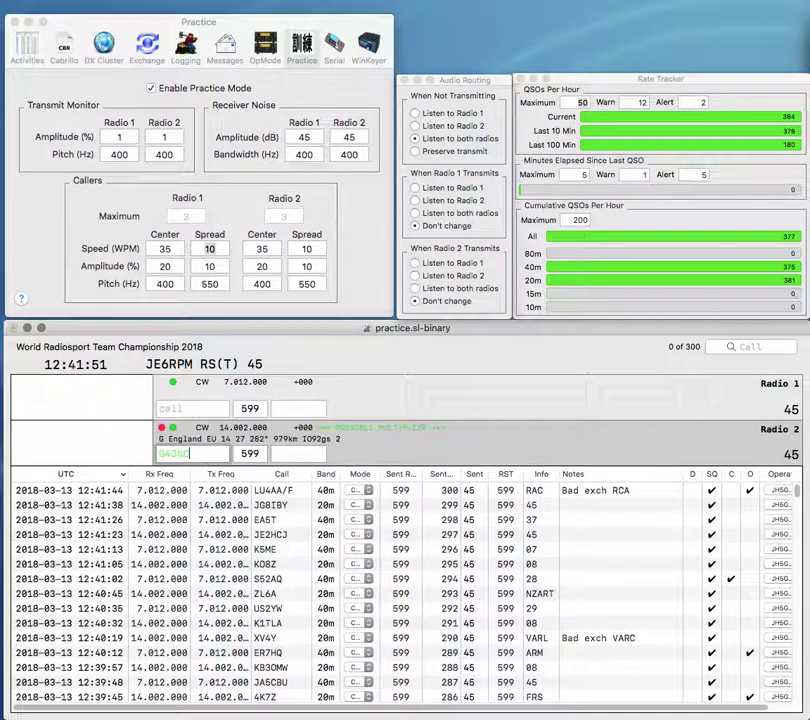
{"action": "key", "text": "Return"}
{"action": "key", "text": "Return"}
{"action": "key", "text": "Return"}
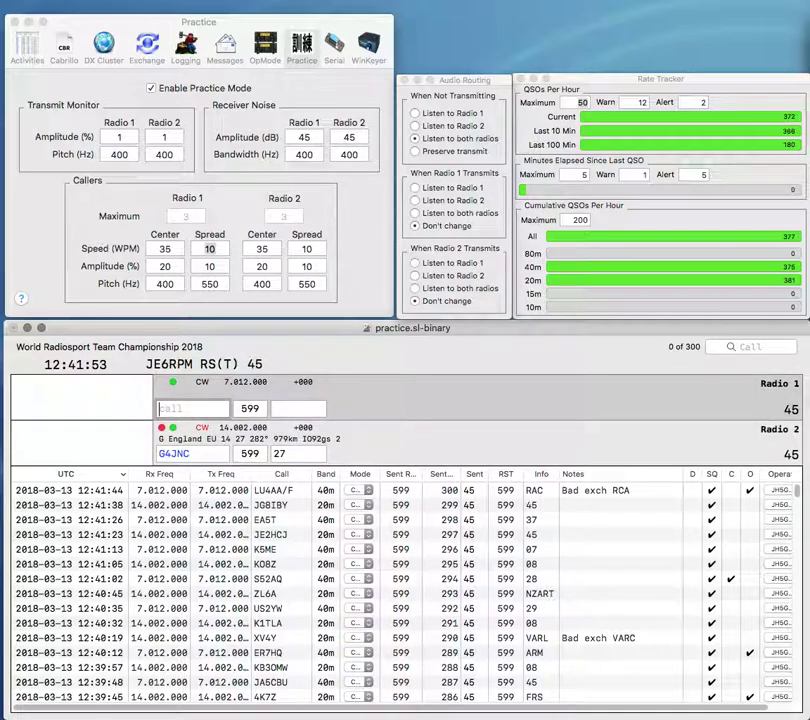
{"action": "type", "text": "N"}
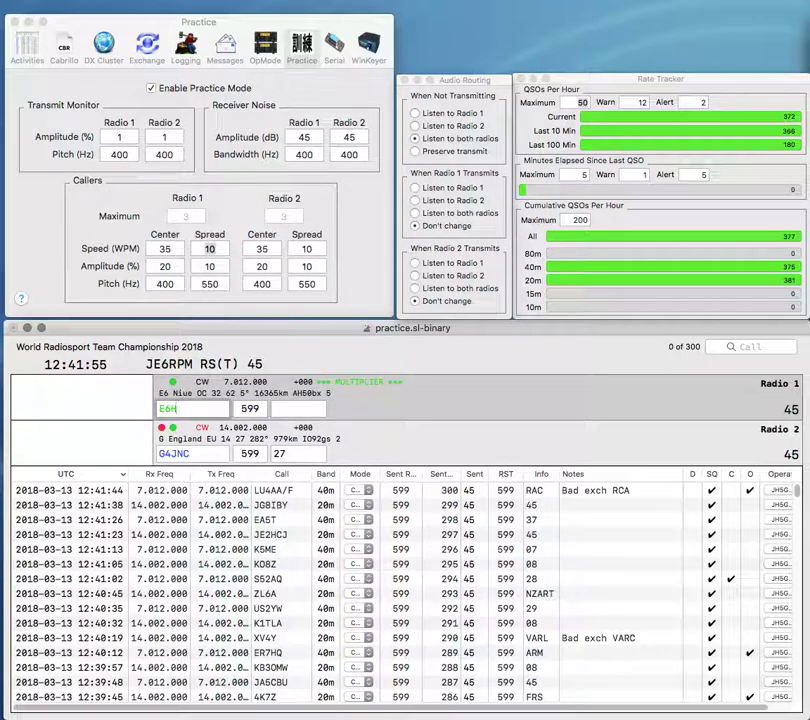
{"action": "key", "text": "BackSpace"}
{"action": "key", "text": "BackSpace"}
{"action": "type", "text": "B"}
{"action": "key", "text": "Down"}
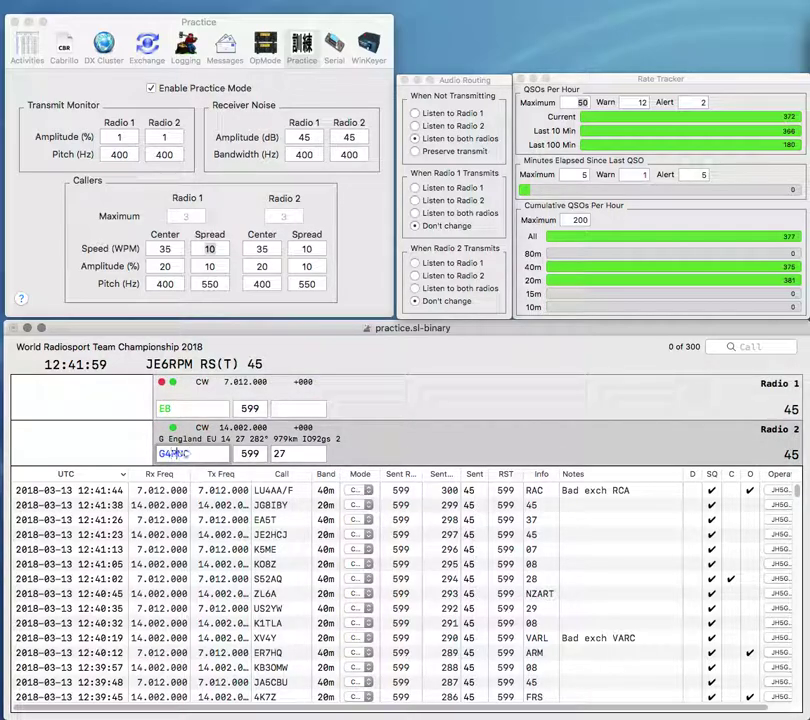
{"action": "key", "text": "backslash"}
{"action": "type", "text": "CU"}
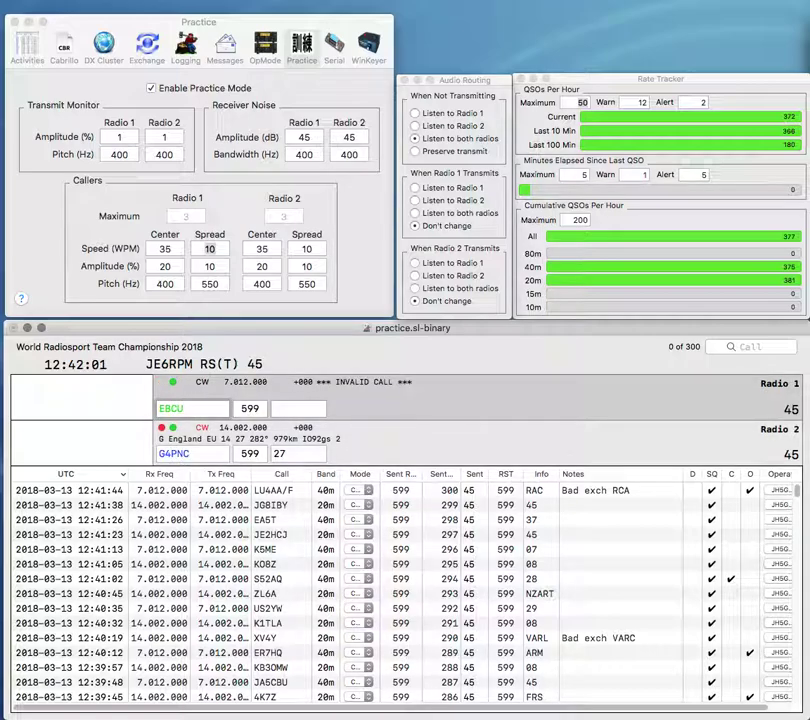
Step: Change the Radio 1 call to E6CUZ and send it, and log G4PNC on Radio 2 with exchange 27
{"action": "key", "text": "Delete"}
{"action": "type", "text": "6CUZ"}
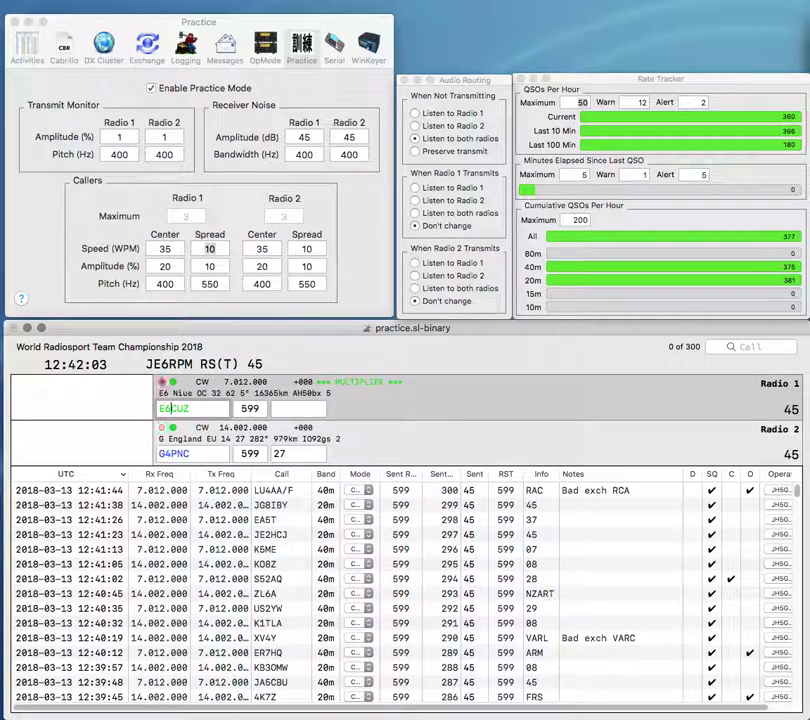
{"action": "key", "text": "Return"}
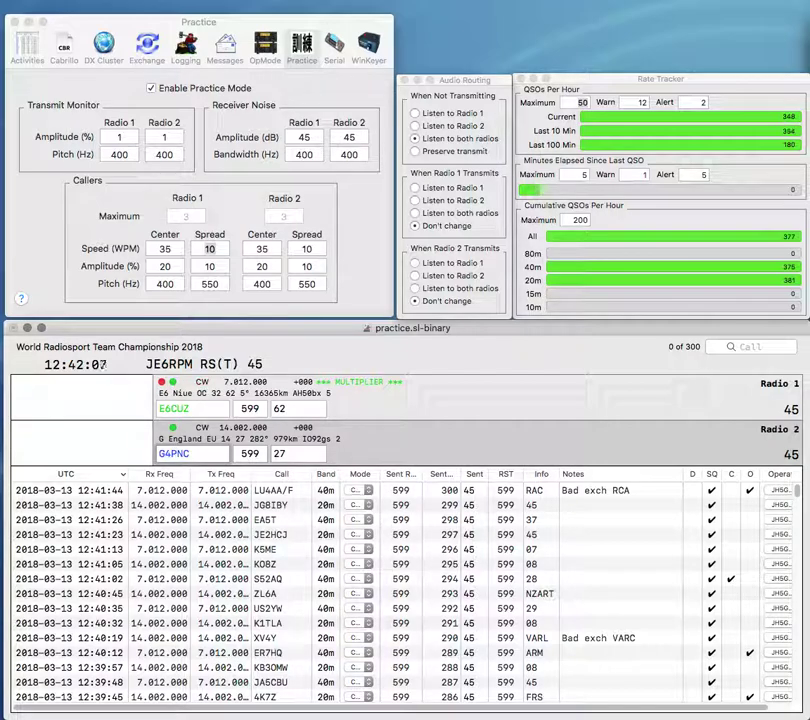
{"action": "key", "text": "Return"}
{"action": "type", "text": "B"}
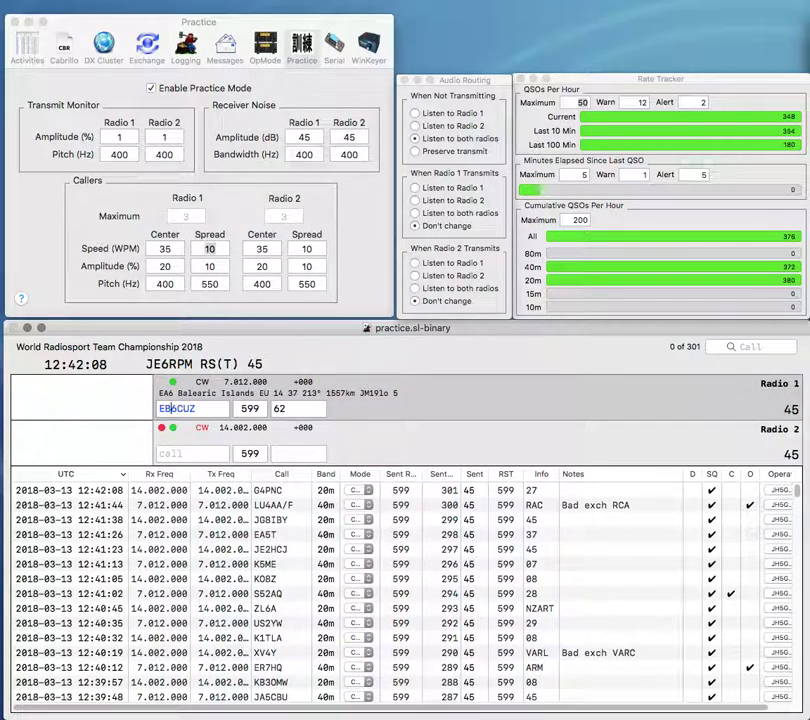
{"action": "key", "text": "Delete"}
{"action": "type", "text": "5"}
{"action": "key", "text": "Return"}
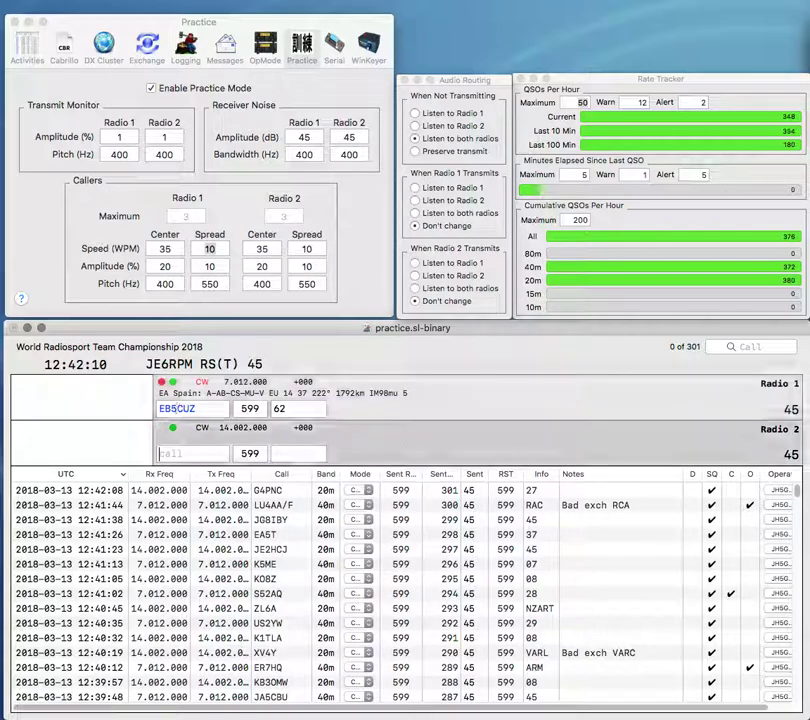
{"action": "type", "text": "Q"}
{"action": "key", "text": "Tab"}
{"action": "type", "text": "37"}
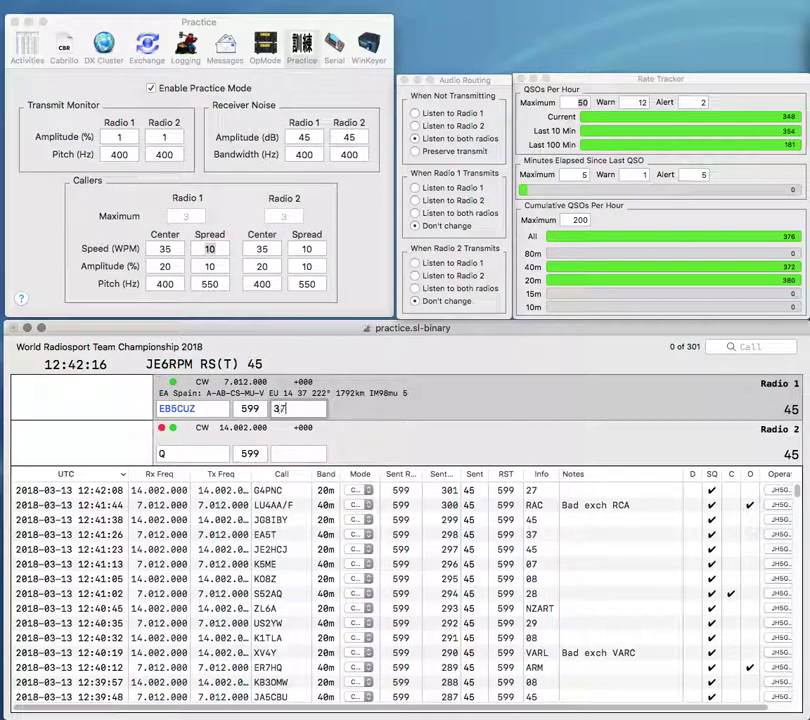
{"action": "key", "text": "Return"}
Step: Complete the Radio 2 call as DJ4AQ and send it with the exchange
{"action": "type", "text": "AQ"}
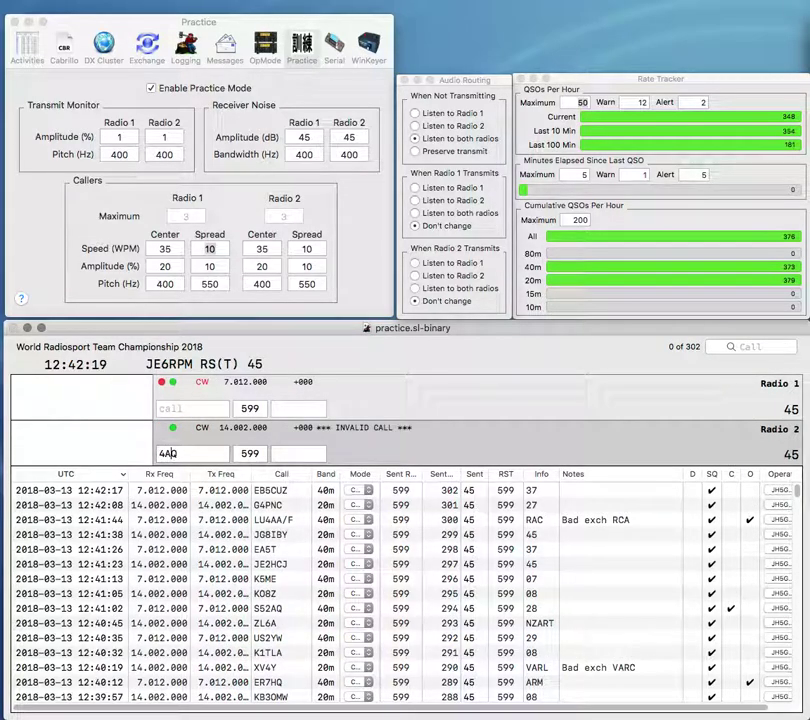
{"action": "type", "text": "DJ"}
{"action": "key", "text": "End"}
{"action": "key", "text": "Left"}
{"action": "key", "text": "BackSpace"}
{"action": "key", "text": "Return"}
{"action": "key", "text": "Return"}
{"action": "type", "text": "GUW"}
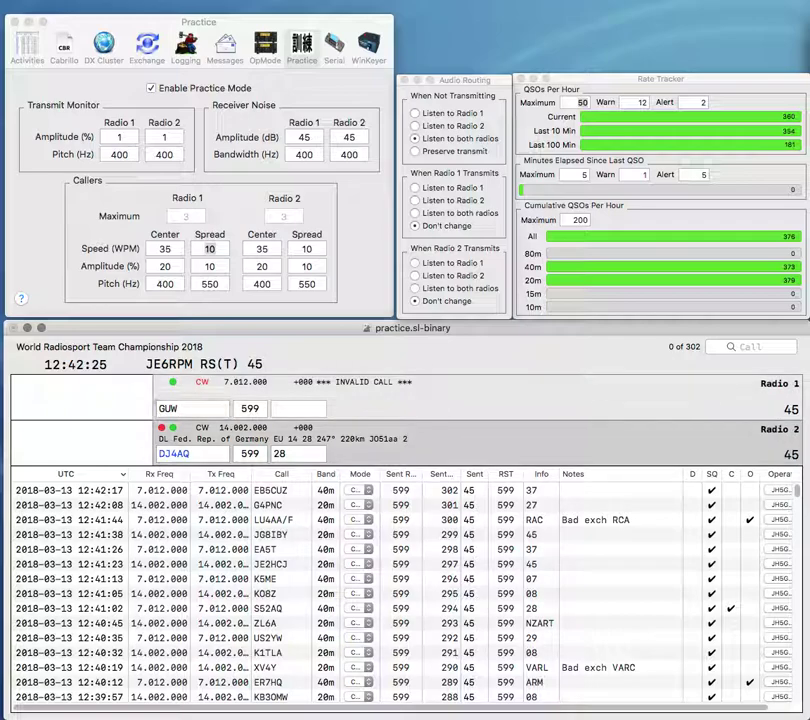
{"action": "left_click", "coordinate": [161, 453]}
{"action": "key", "text": "BackSpace"}
{"action": "type", "text": "H"}
{"action": "key", "text": "Return"}
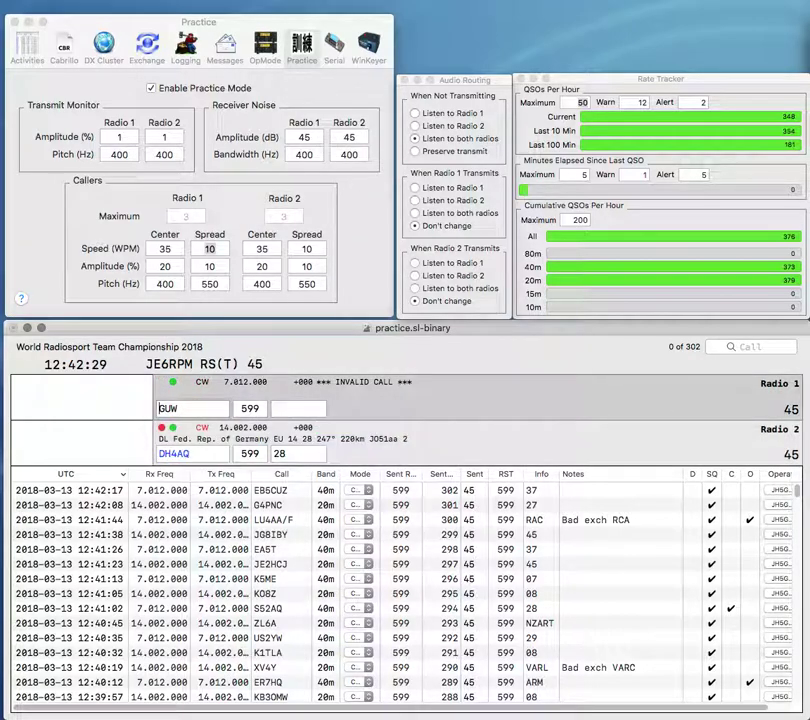
{"action": "type", "text": "IK7"}
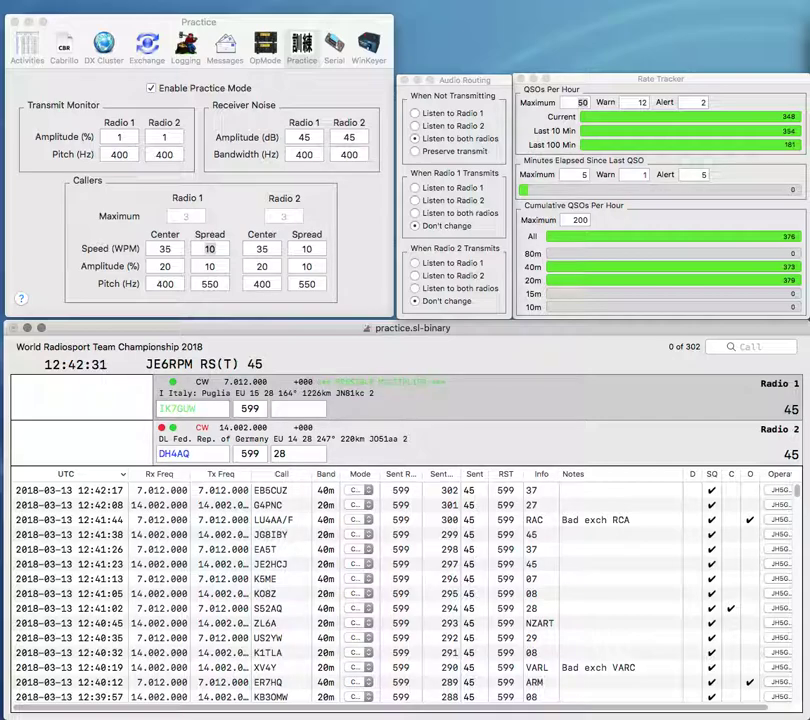
{"action": "key", "text": "Return"}
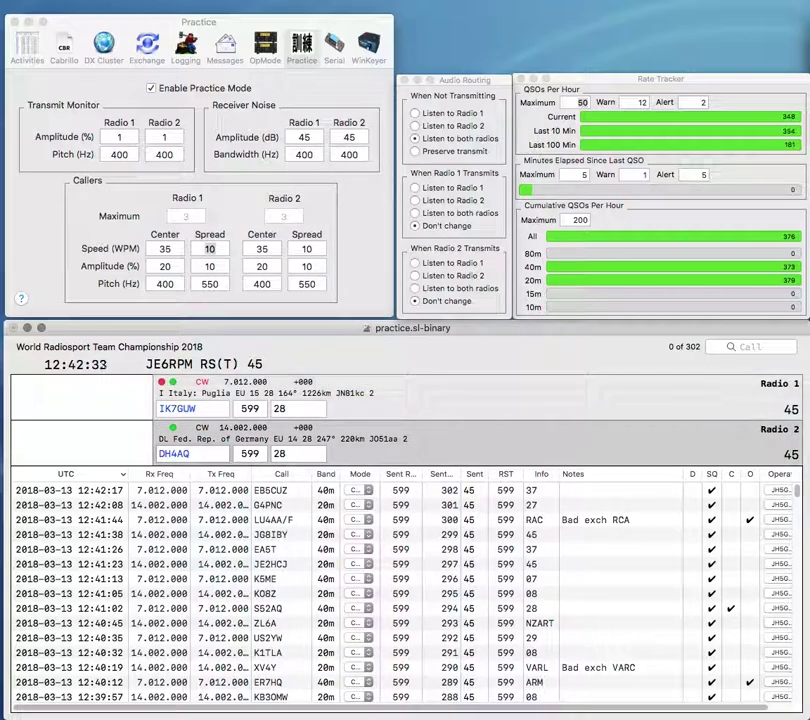
{"action": "key", "text": "Delete"}
{"action": "type", "text": "J"}
{"action": "key", "text": "Return"}
Step: Log IK7GUW on Radio 1 and DH4JQ on Radio 2, both with exchange 28
{"action": "left_click", "coordinate": [175, 408]}
{"action": "key", "text": "space"}
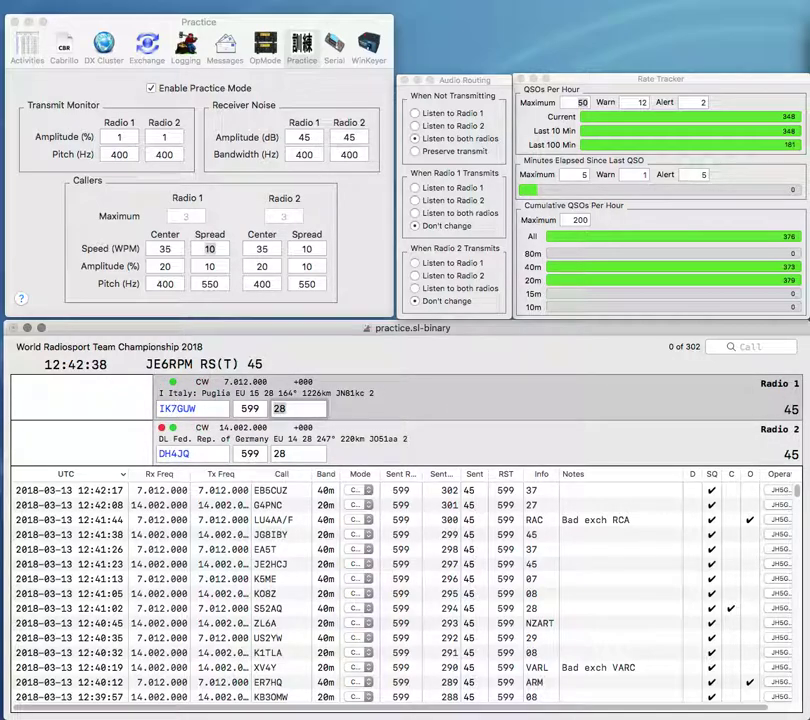
{"action": "key", "text": "Return"}
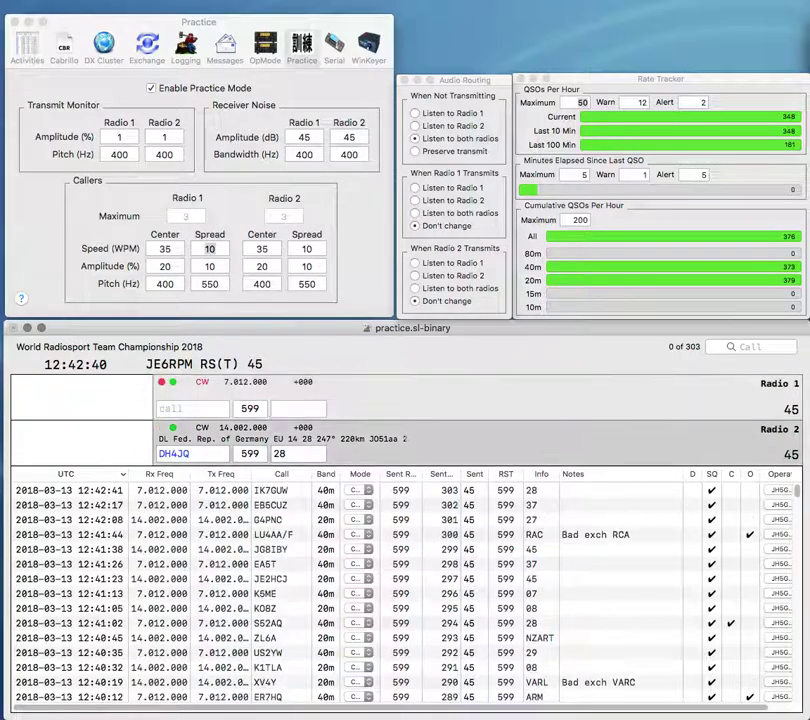
{"action": "key", "text": "Return"}
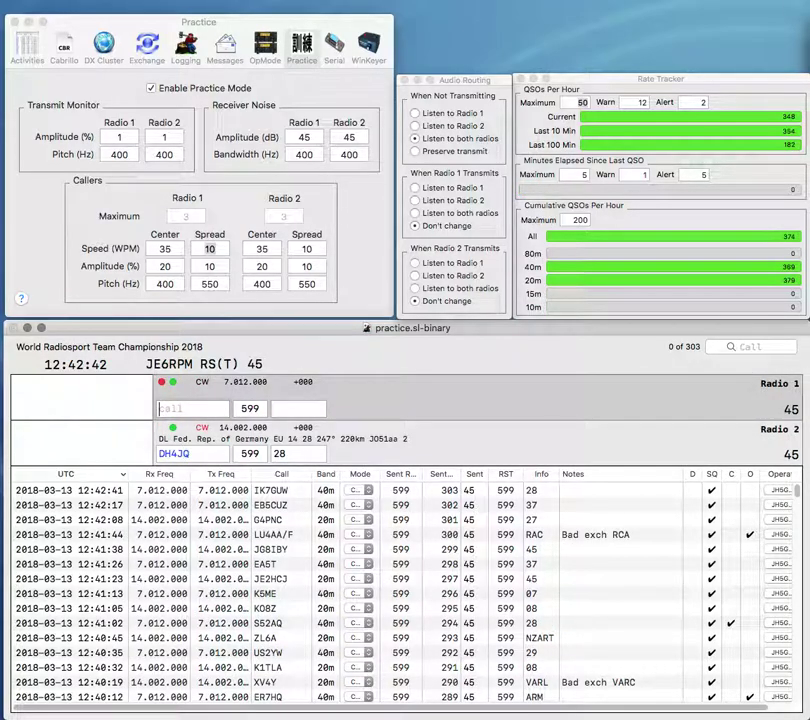
Step: Answer PJ2HQ on Radio 1 and send the partial call K on Radio 2
{"action": "type", "text": "PJ2HQ"}
{"action": "key", "text": "Return"}
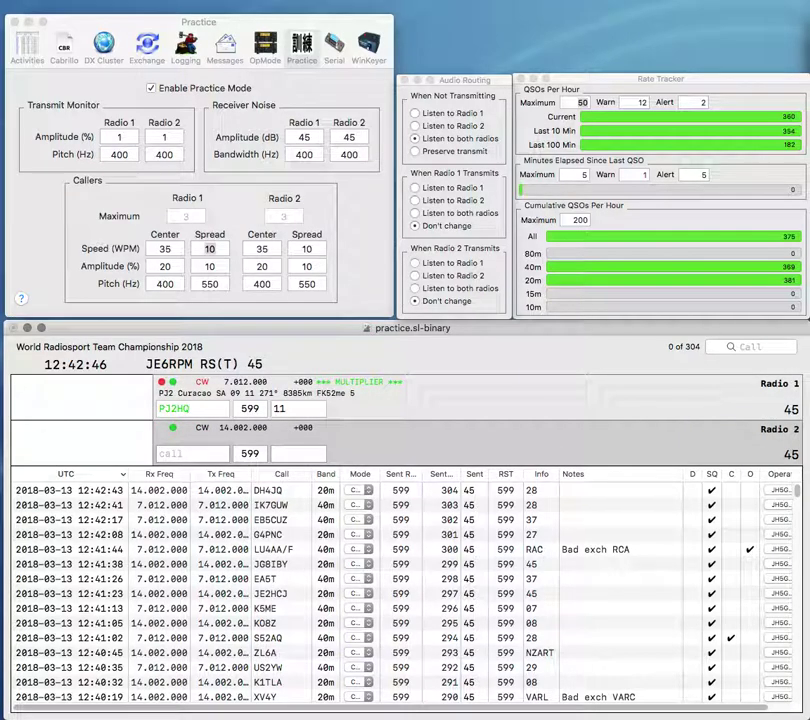
{"action": "type", "text": "K"}
{"action": "key", "text": "Return"}
Step: Change the received exchange for PJ2HQ on Radio 1 to VRONA and log the contact
{"action": "key", "text": "Tab"}
{"action": "type", "text": "V"}
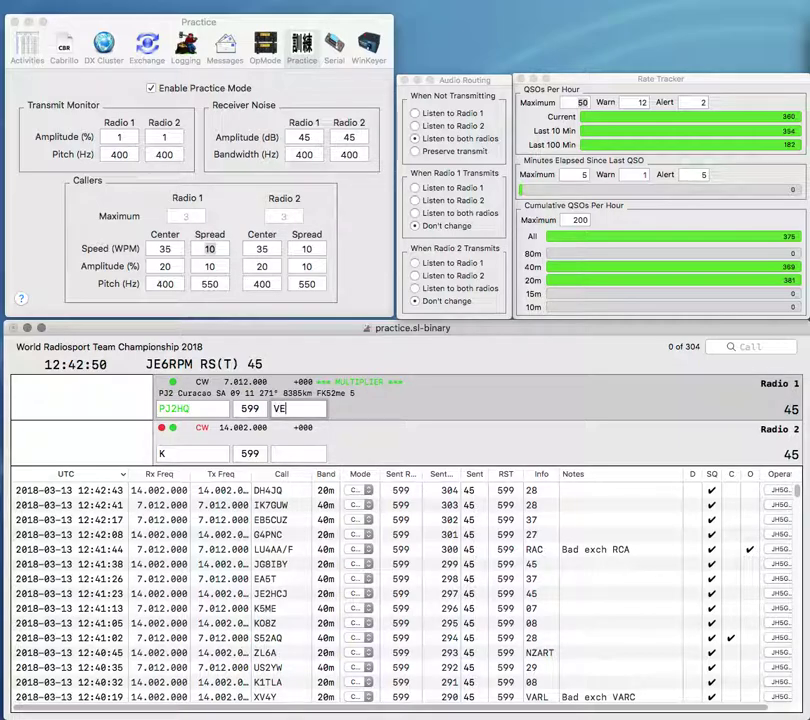
{"action": "type", "text": "E"}
{"action": "key", "text": "BackSpace"}
{"action": "type", "text": "RONA"}
{"action": "key", "text": "Return"}
{"action": "key", "text": "Tab"}
{"action": "key", "text": "Tab"}
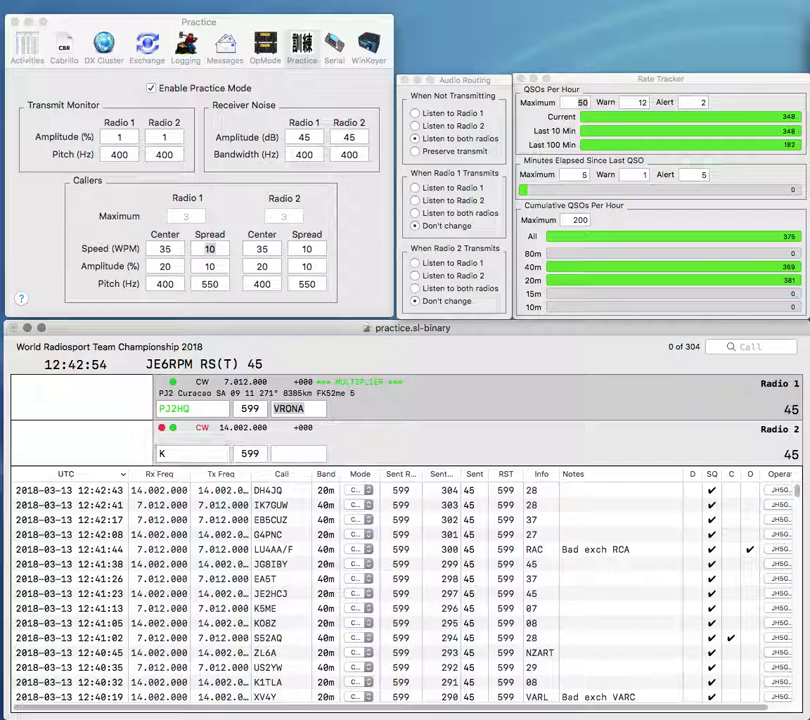
{"action": "type", "text": "K2L"}
{"action": "key", "text": "Return"}
{"action": "type", "text": "VE3IZS"}
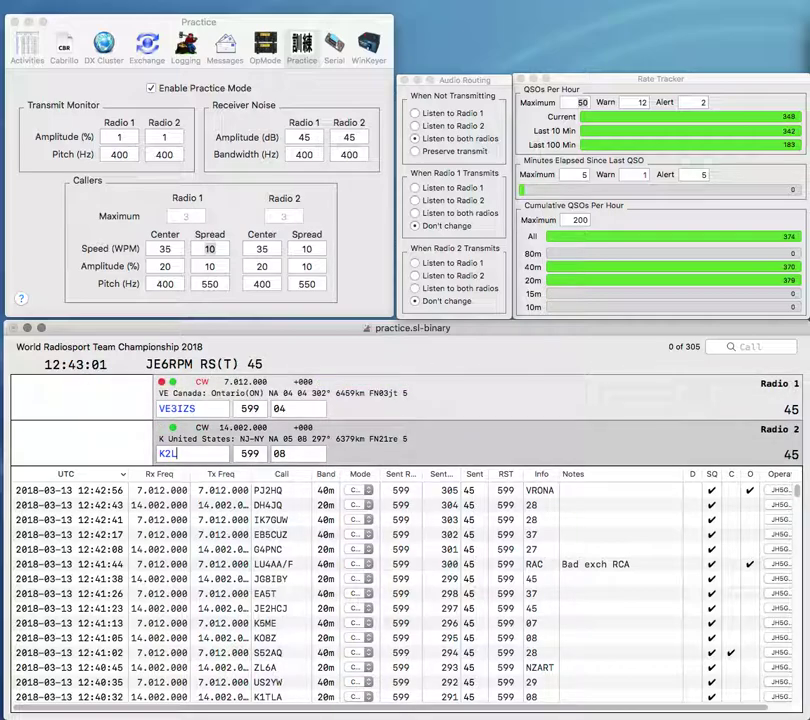
{"action": "key", "text": "Return"}
{"action": "type", "text": "X"}
{"action": "key", "text": "Delete"}
{"action": "type", "text": "E"}
{"action": "key", "text": "Return"}
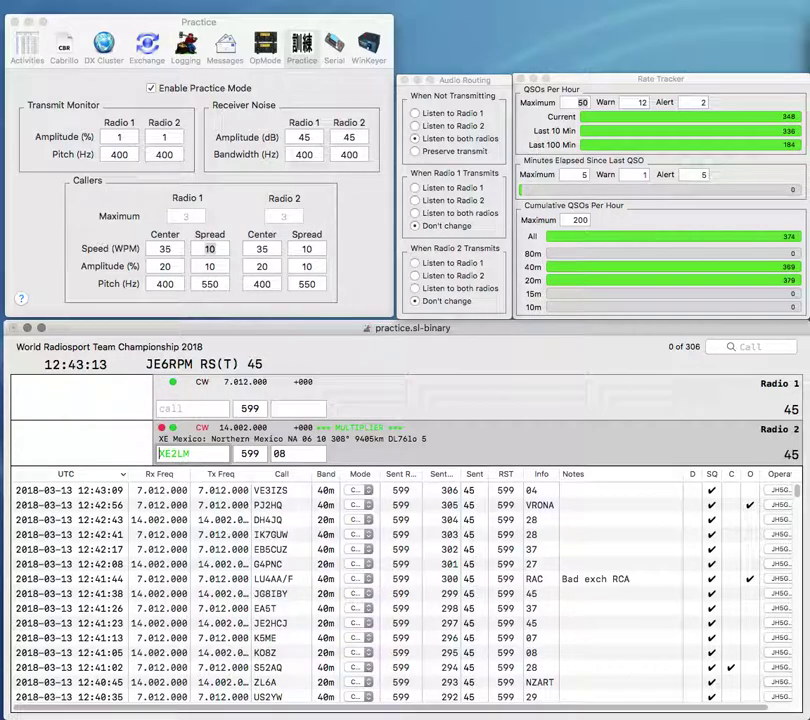
Step: Correct the Radio 2 call to XE1LM and call CQ on Radio 1
{"action": "key", "text": "Left"}
{"action": "key", "text": "Left"}
{"action": "key", "text": "BackSpace"}
{"action": "type", "text": "1"}
{"action": "key", "text": "Up"}
{"action": "key", "text": "F1"}
{"action": "key", "text": "Down"}
{"action": "key", "text": "Tab"}
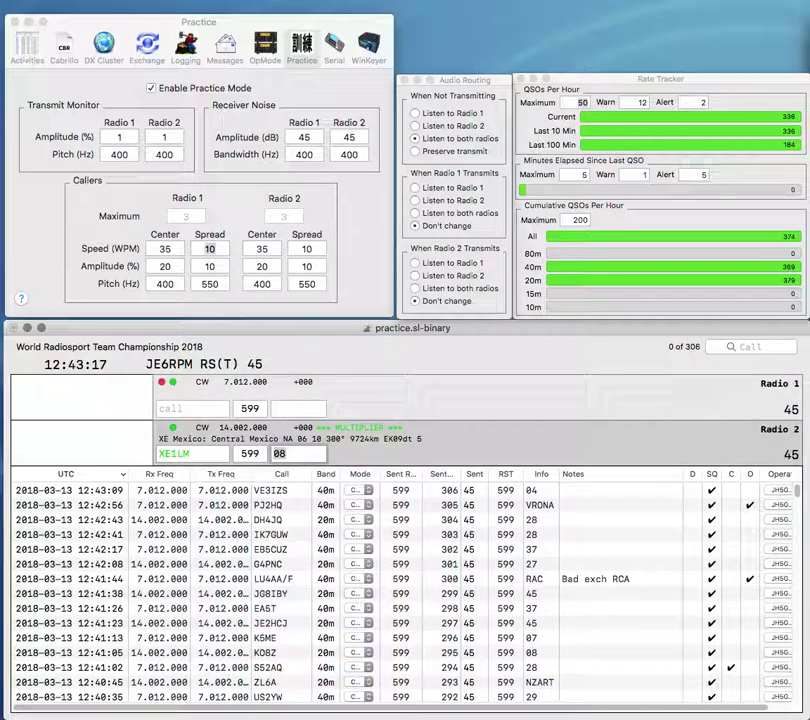
{"action": "type", "text": "FRME"}
{"action": "key", "text": "Up"}
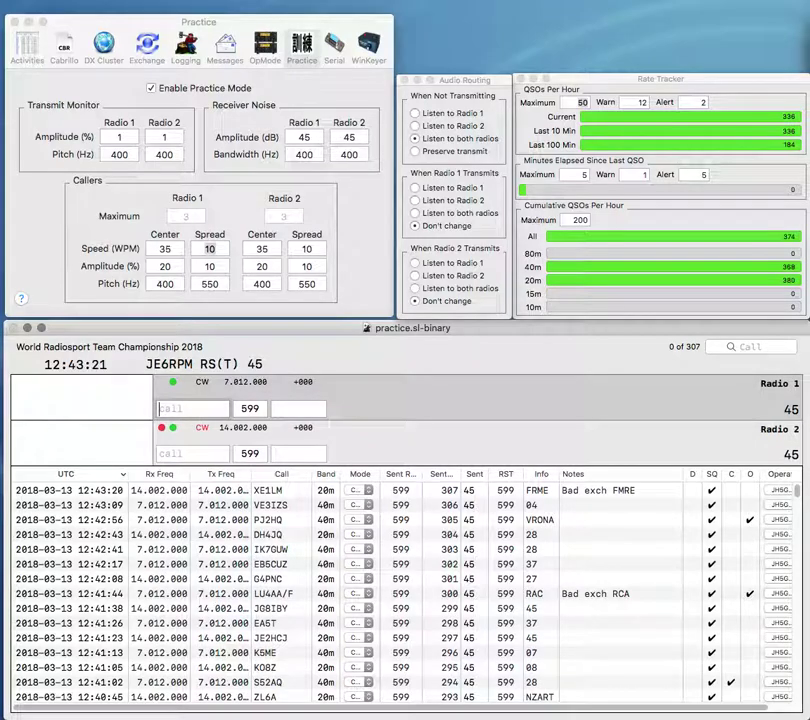
{"action": "type", "text": "FA"}
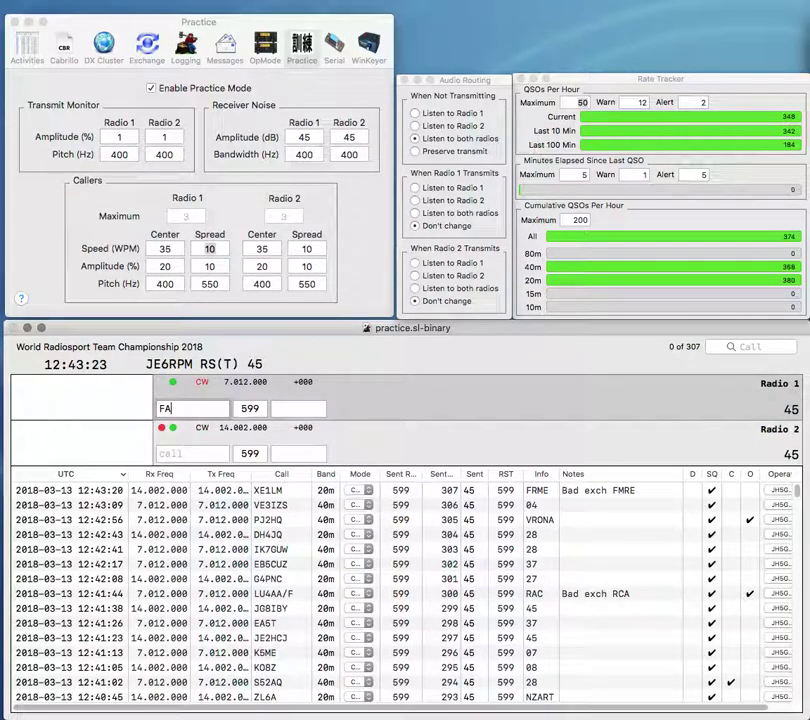
{"action": "type", "text": "W4ZW"}
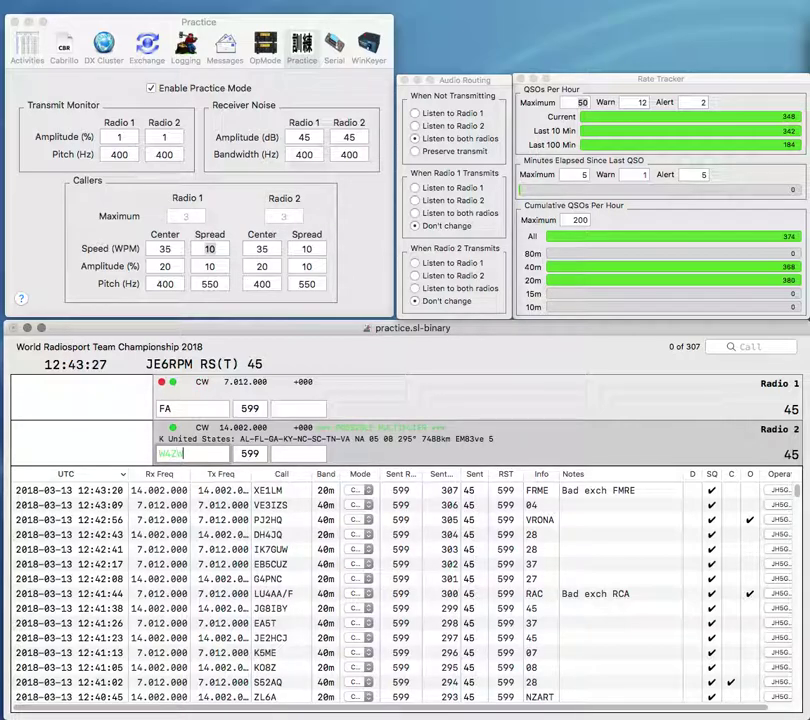
{"action": "type", "text": "O"}
{"action": "key", "text": "Return"}
{"action": "type", "text": "K5"}
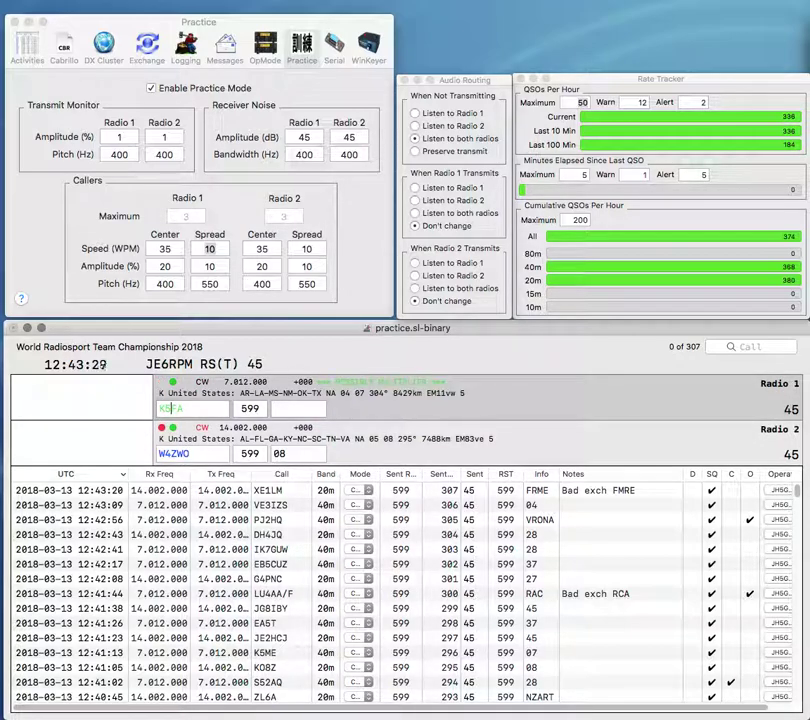
{"action": "key", "text": "Return"}
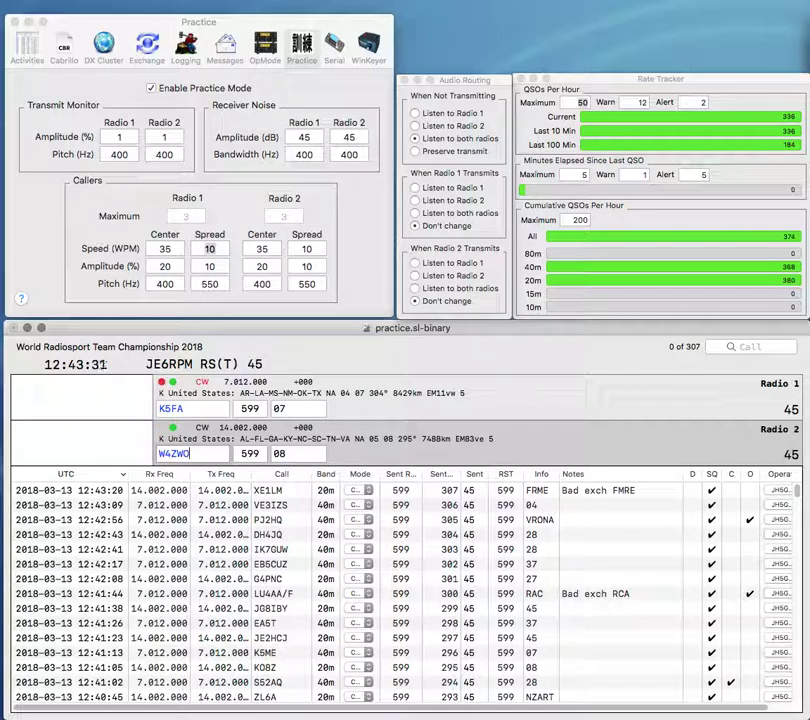
{"action": "left_click", "coordinate": [189, 453]}
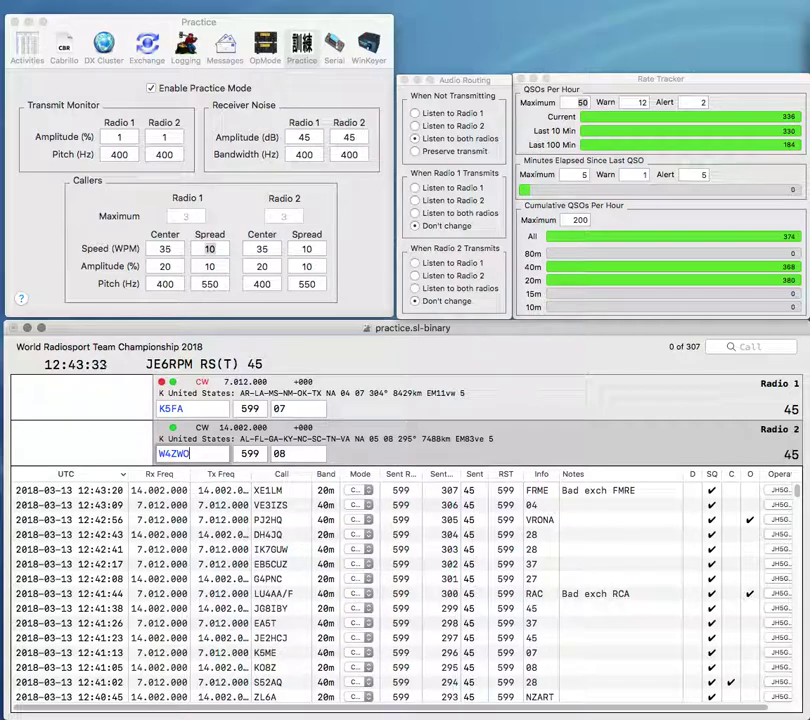
{"action": "key", "text": "Return"}
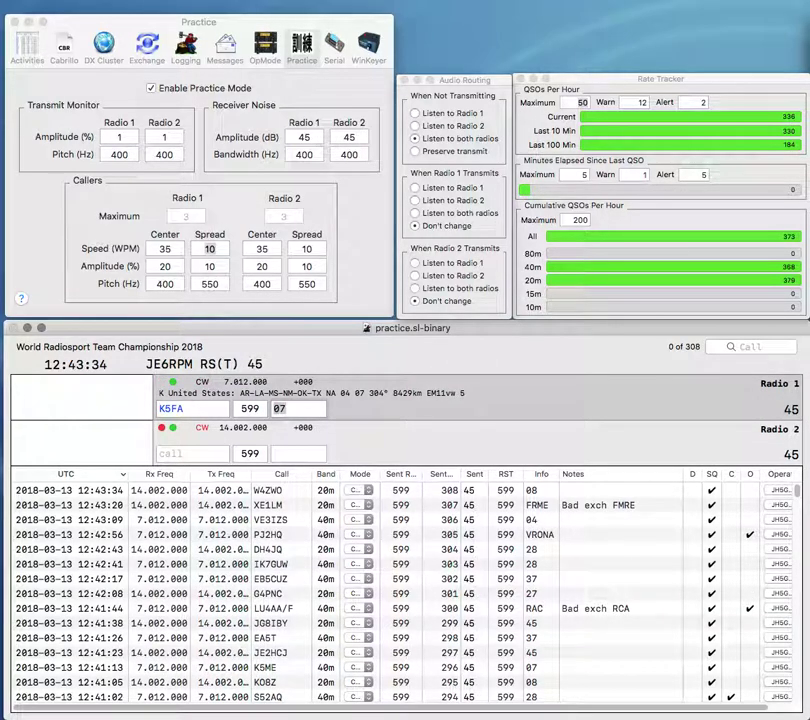
{"action": "key", "text": "Return"}
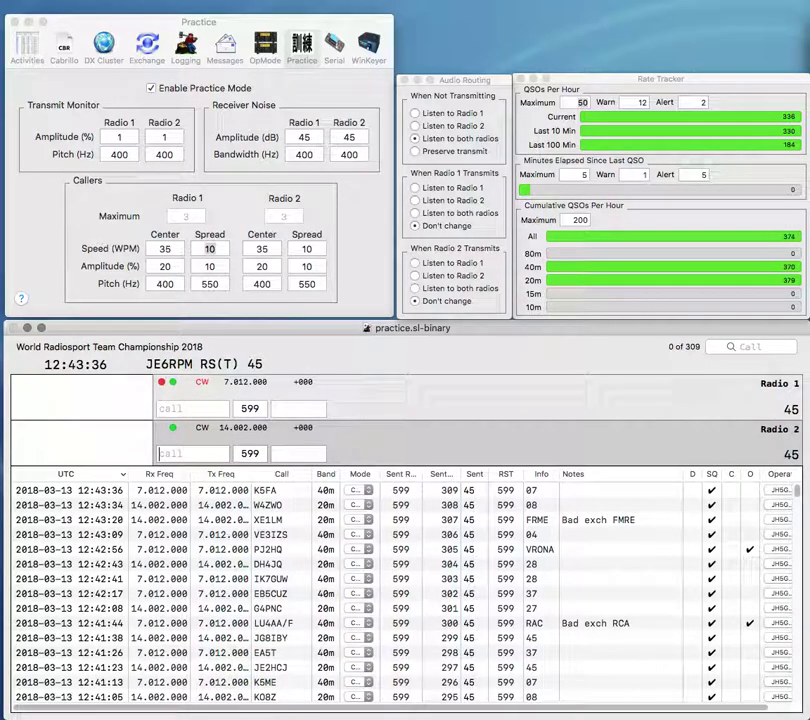
Step: Answer K4HMB on Radio 2 and log the contact with exchange 08
{"action": "type", "text": "K4HMB"}
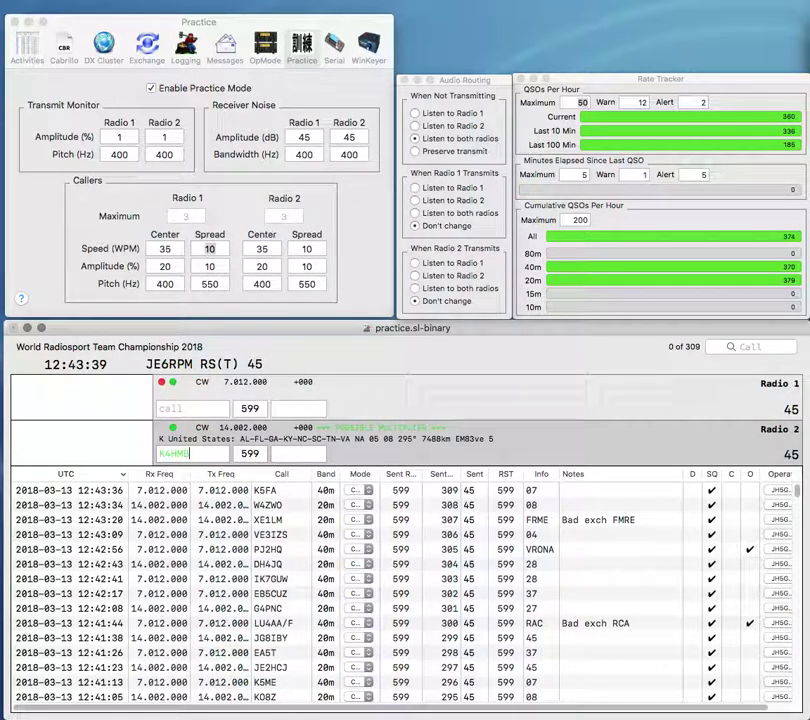
{"action": "key", "text": "Return"}
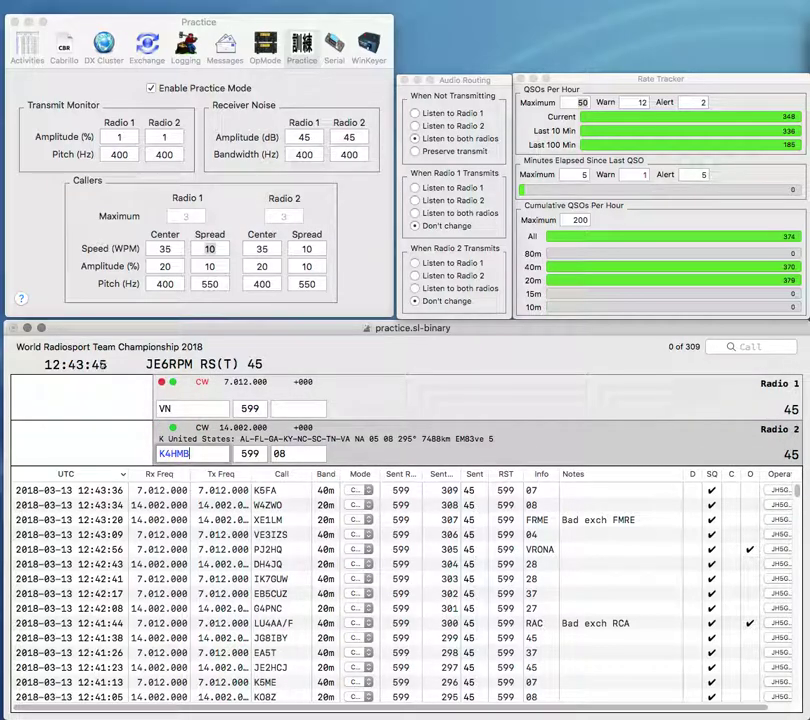
{"action": "key", "text": "Return"}
{"action": "type", "text": "N8I"}
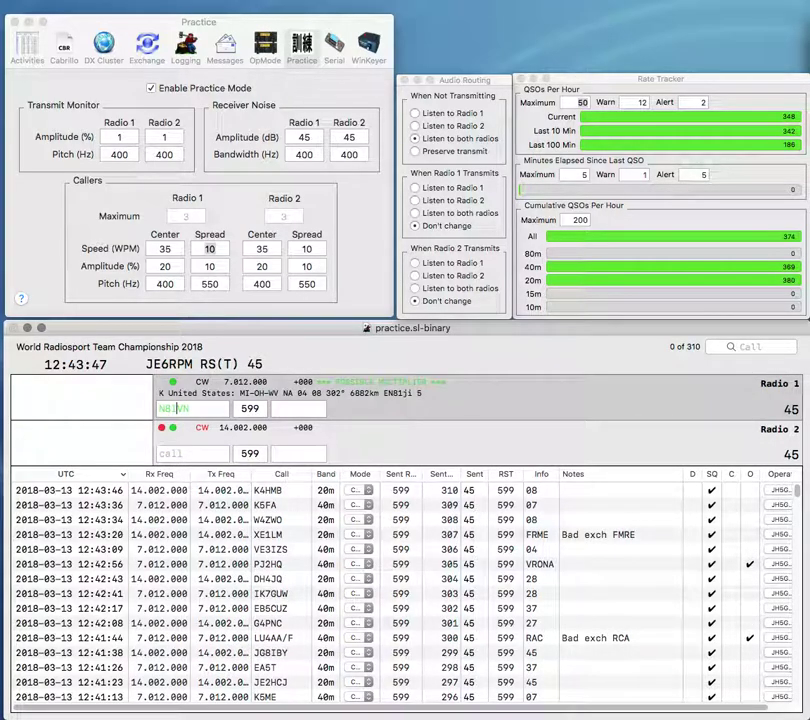
{"action": "key", "text": "Return"}
{"action": "key", "text": "grave"}
{"action": "type", "text": "OH2B"}
{"action": "type", "text": "KM"}
{"action": "key", "text": "Return"}
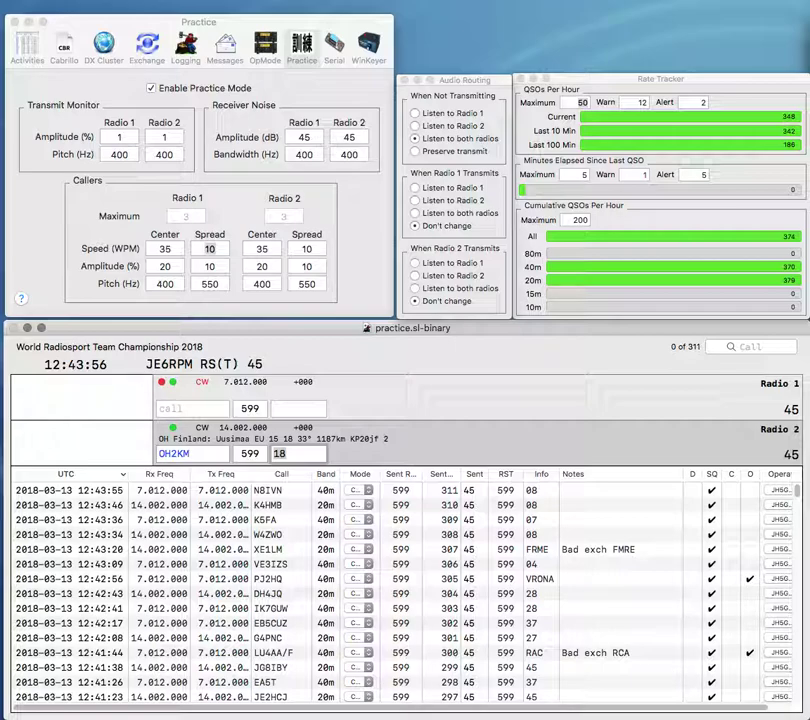
{"action": "type", "text": "I2"}
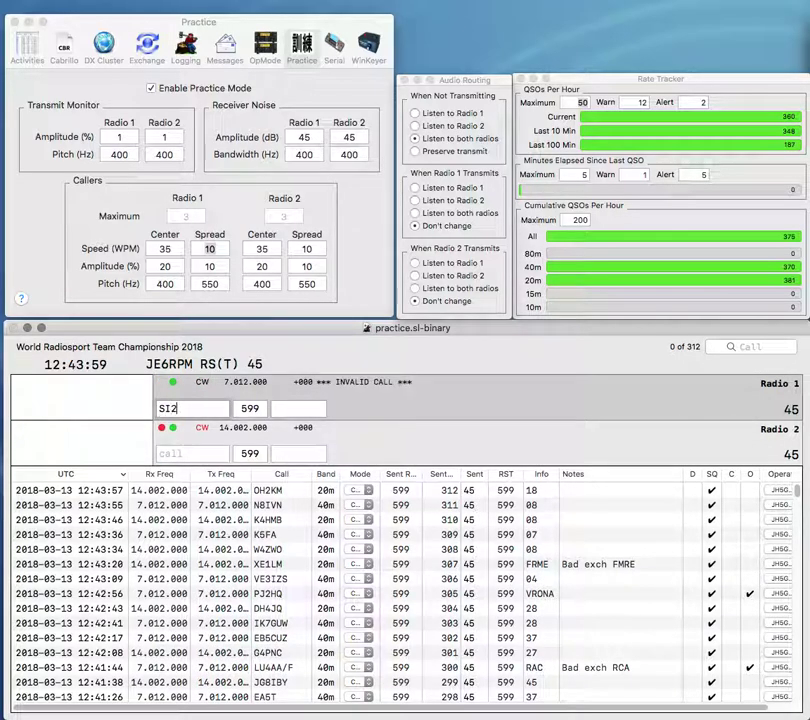
{"action": "type", "text": "EEF4HQ"}
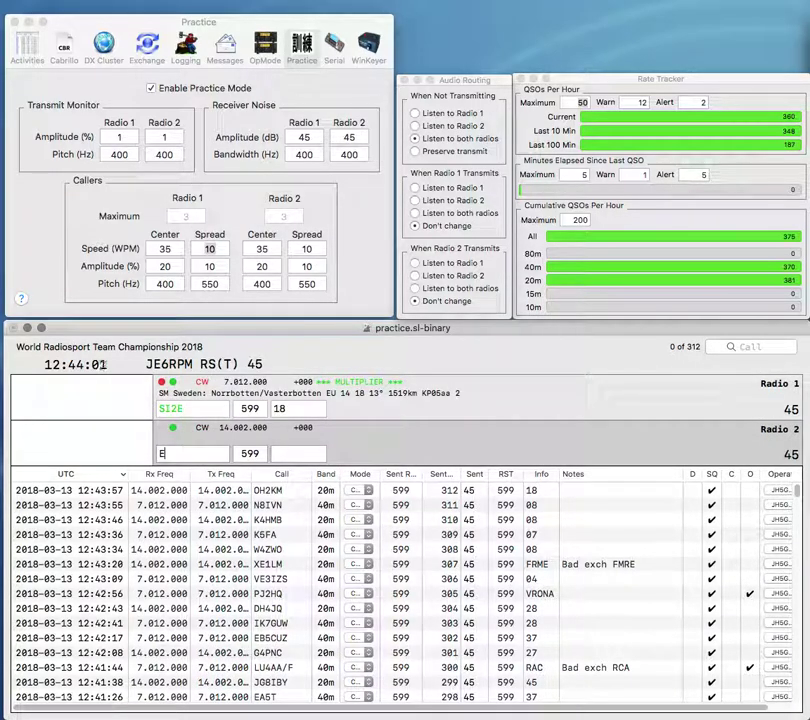
{"action": "key", "text": "Return"}
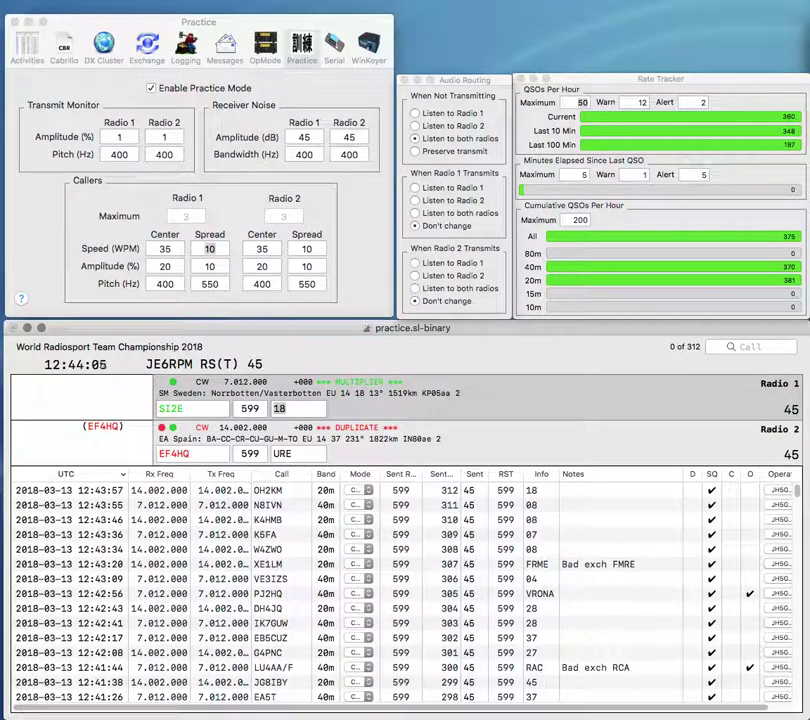
{"action": "key", "text": "Return"}
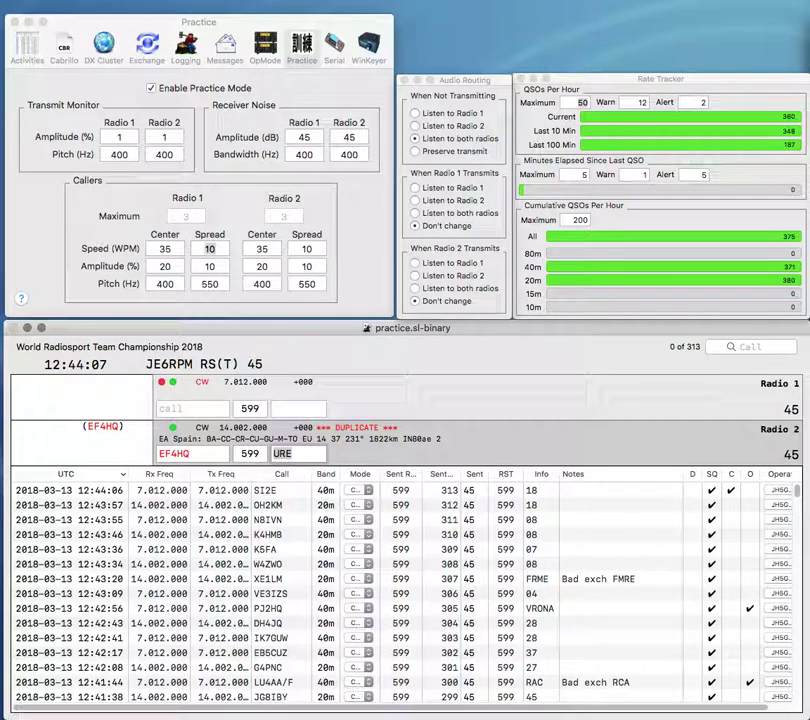
{"action": "key", "text": "Return"}
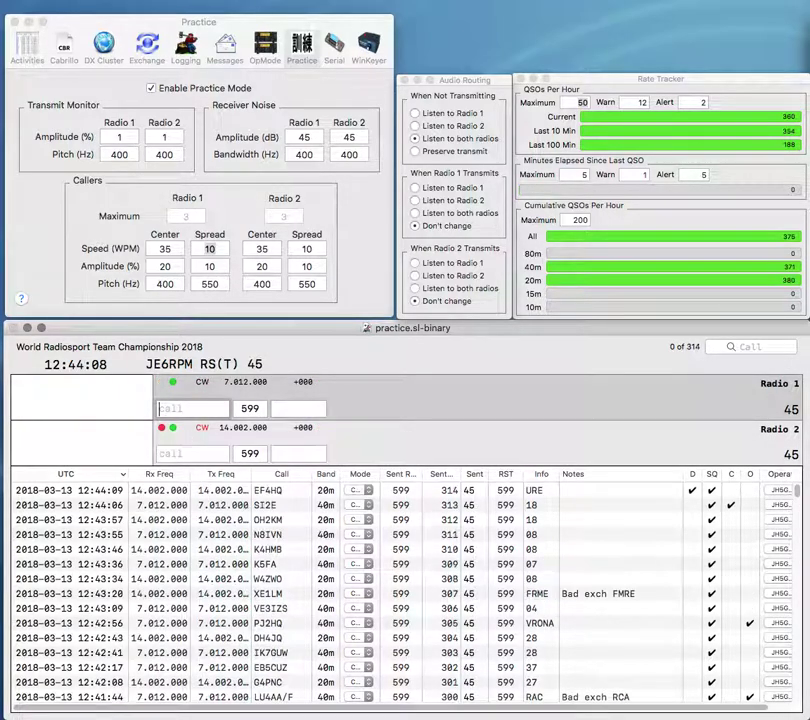
Step: Answer EE4CP on Radio 1, and complete the partial call R0 on Radio 2 as R0CM and answer it
{"action": "key", "text": "Return"}
{"action": "type", "text": "R04CF"}
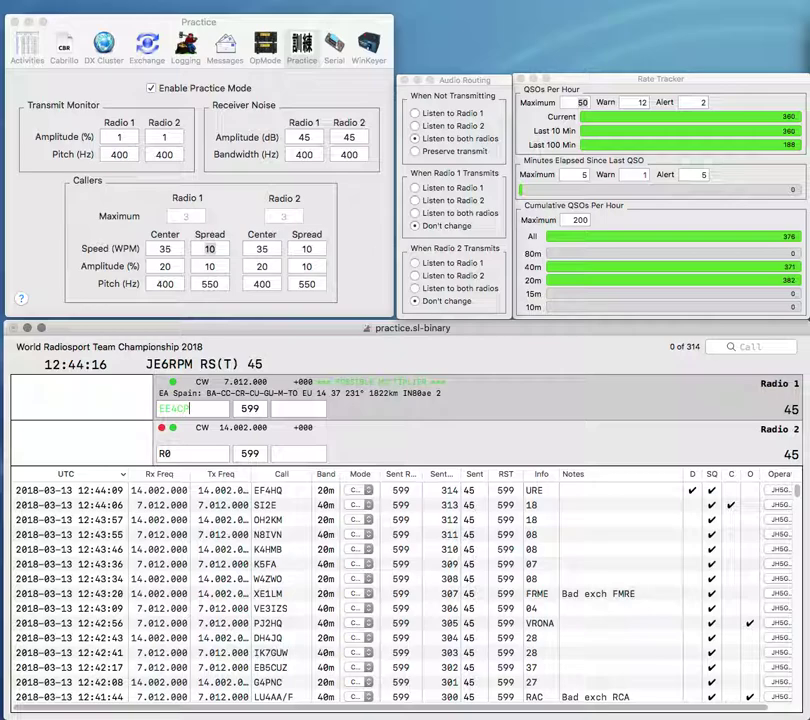
{"action": "key", "text": "Return"}
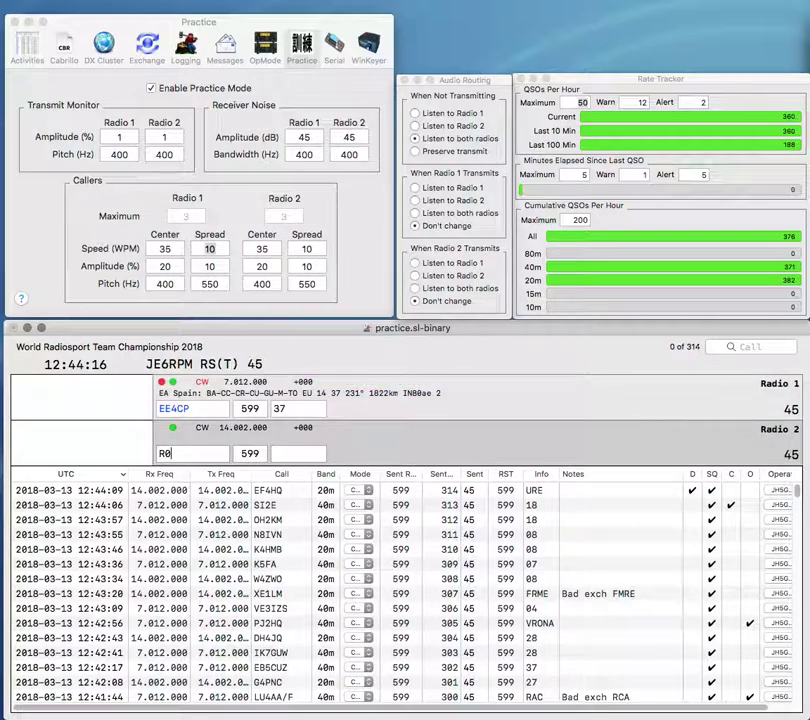
{"action": "type", "text": "CM"}
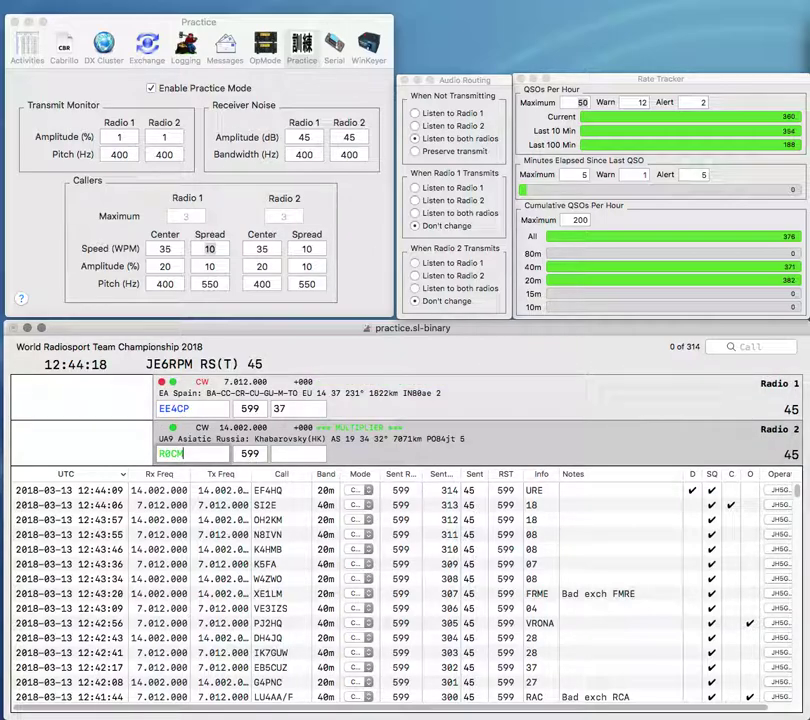
{"action": "key", "text": "Return"}
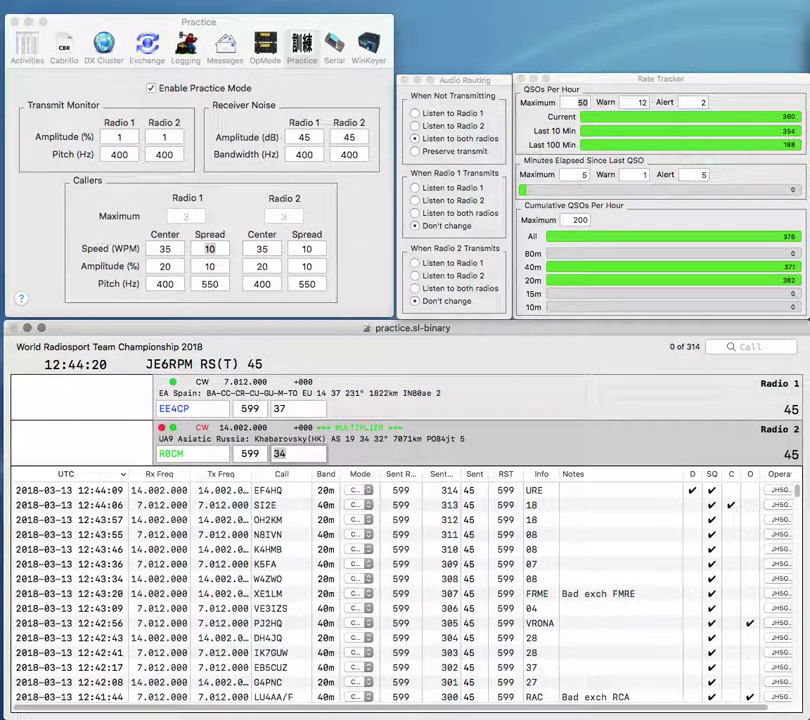
Step: Log EE4CP on Radio 1 with exchange 37 and R0CM on Radio 2 with exchange 34
{"action": "key", "text": "Up"}
{"action": "key", "text": "Return"}
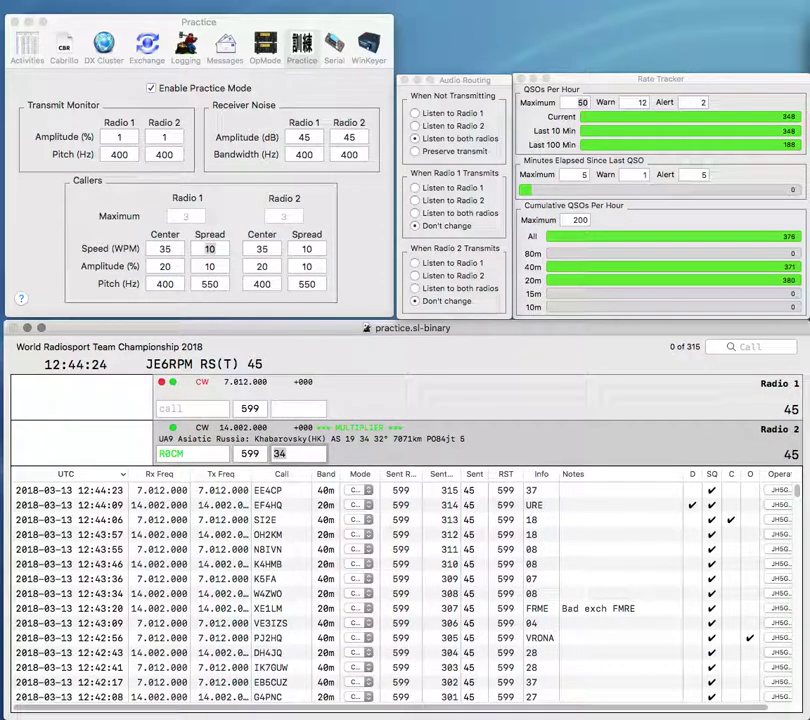
{"action": "key", "text": "Return"}
Step: Send the partial call 25 on Radio 1 and the partial call 4C on Radio 2
{"action": "type", "text": "2H"}
{"action": "key", "text": "BackSpace"}
{"action": "type", "text": "5"}
{"action": "key", "text": "Return"}
{"action": "type", "text": "K"}
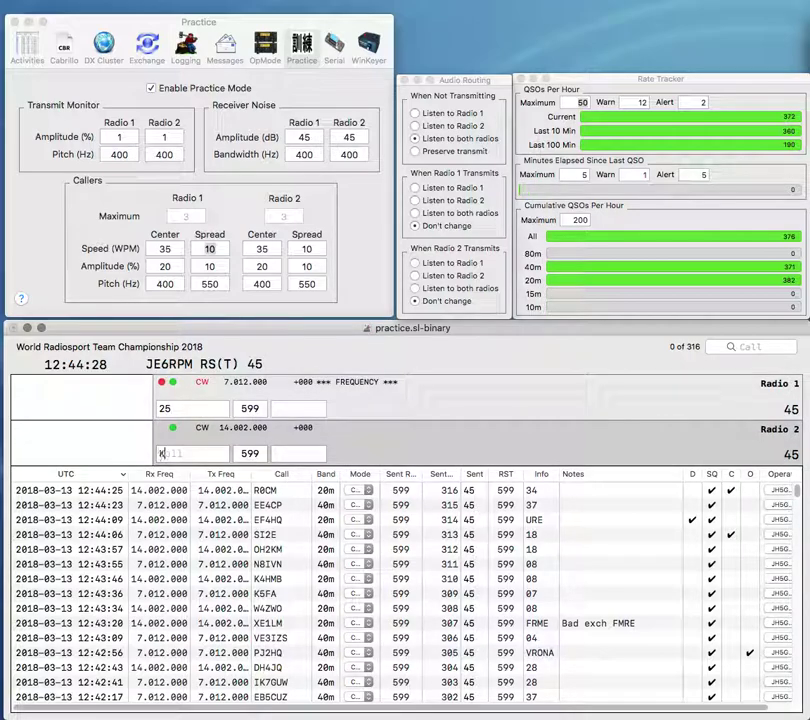
{"action": "type", "text": "4C"}
{"action": "key", "text": "BackSpace"}
Step: Correct the Radio 1 call to A25HQ and answer it
{"action": "type", "text": "HT"}
{"action": "type", "text": "A"}
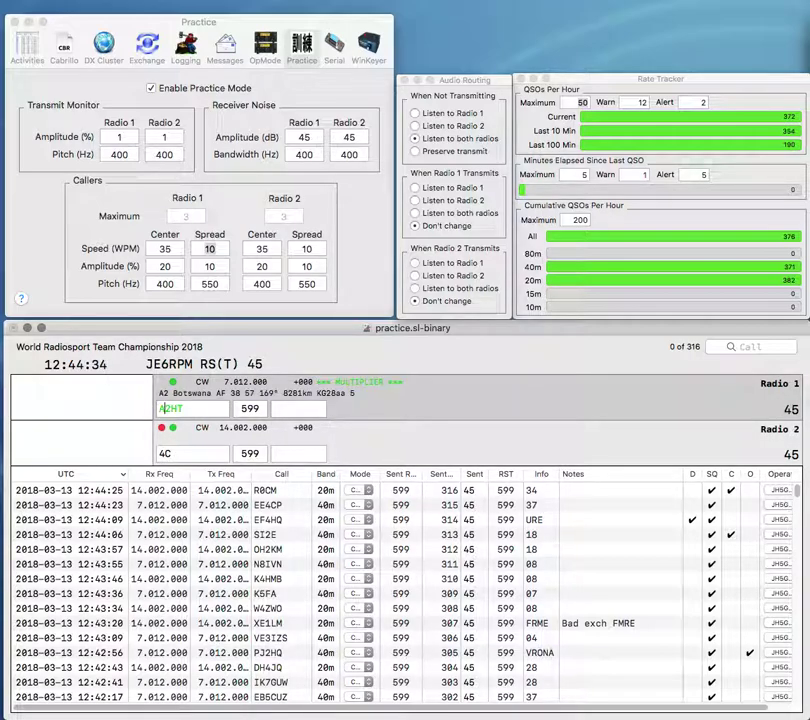
{"action": "key", "text": "BackSpace"}
{"action": "key", "text": "BackSpace"}
{"action": "type", "text": "5HQ"}
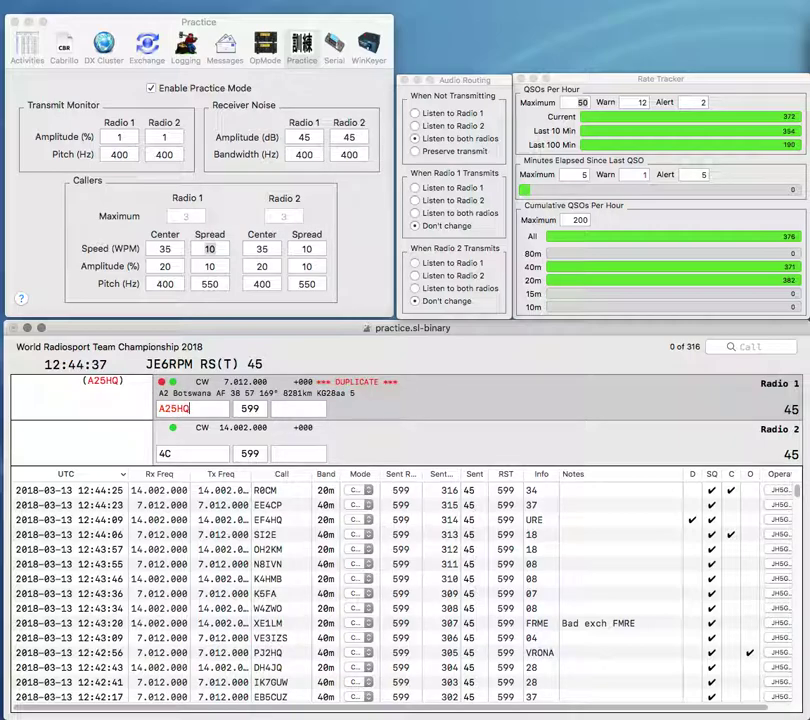
{"action": "key", "text": "Return"}
{"action": "key", "text": "Return"}
{"action": "key", "text": "Return"}
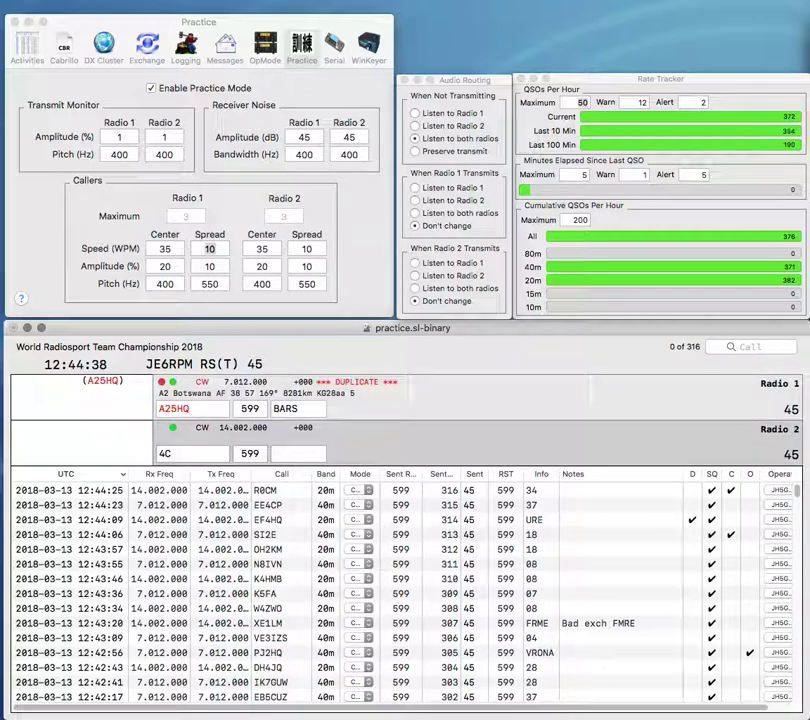
{"action": "type", "text": "WS"}
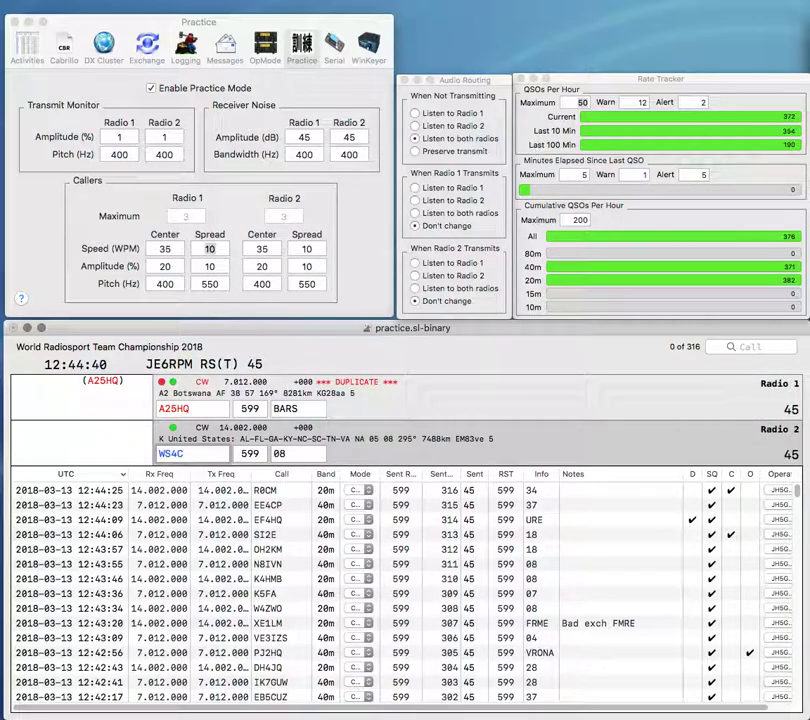
{"action": "key", "text": "Return"}
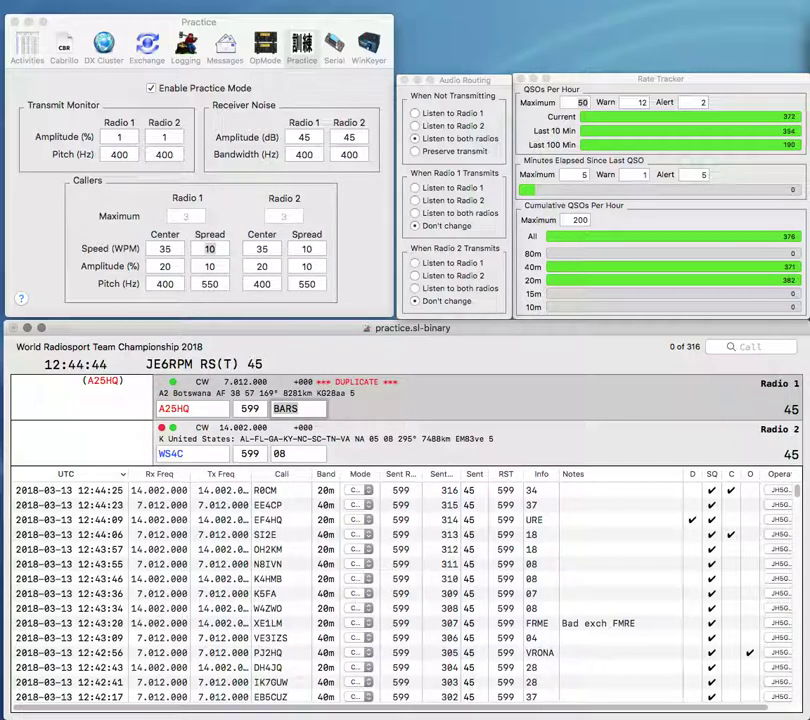
{"action": "key", "text": "Return"}
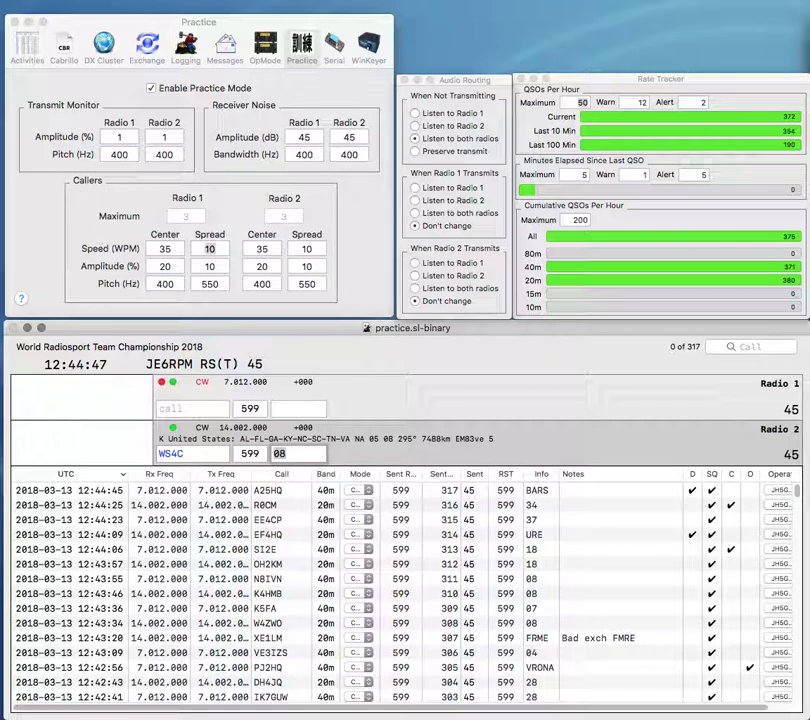
{"action": "key", "text": "Return"}
{"action": "type", "text": "LU"}
{"action": "key", "text": "BackSpace"}
{"action": "key", "text": "BackSpace"}
{"action": "key", "text": "backslash"}
{"action": "type", "text": "LU4A"}
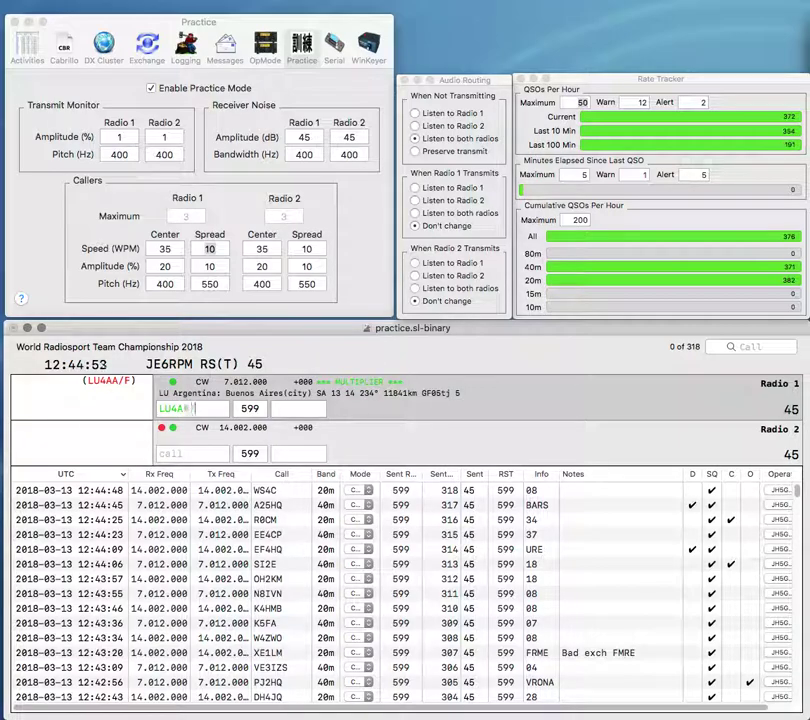
{"action": "type", "text": "A/FRAC"}
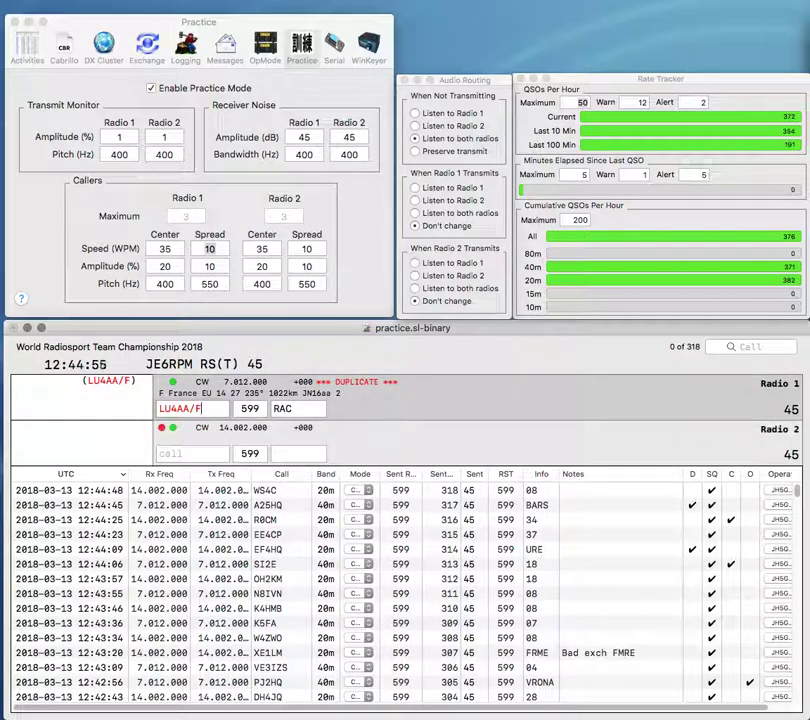
Step: Enter the call CX1AA on Radio 2 and answer it
{"action": "type", "text": "CX"}
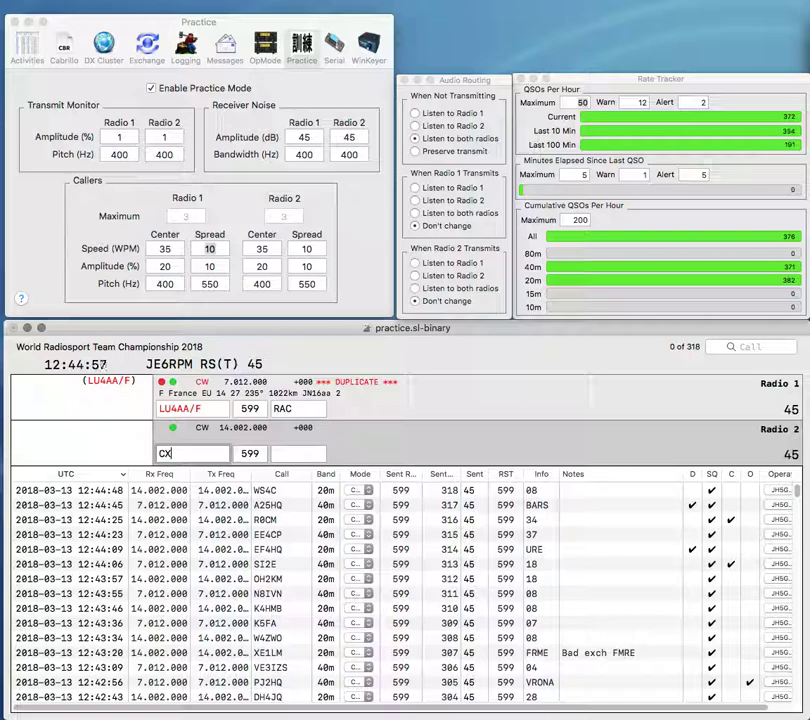
{"action": "type", "text": "1AA"}
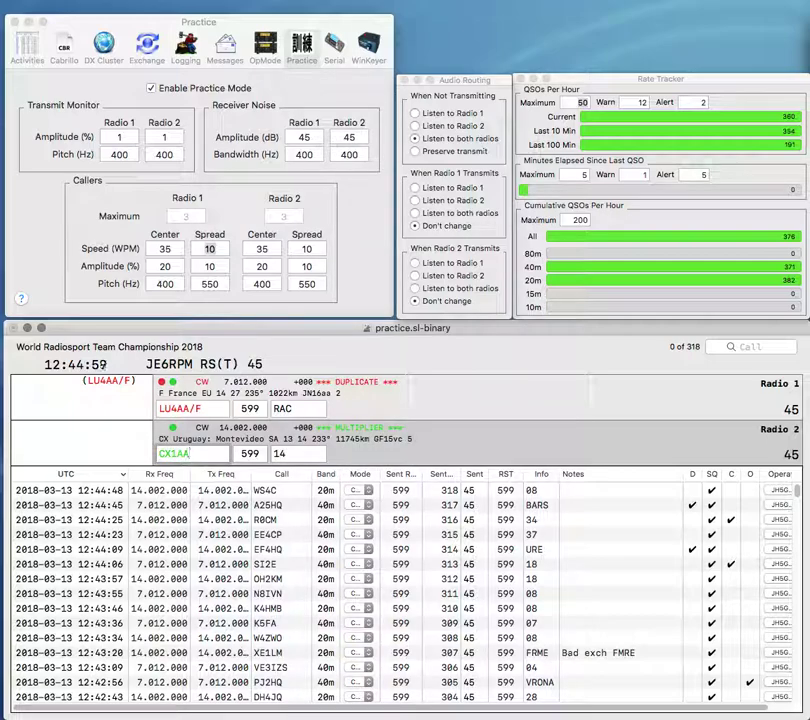
{"action": "key", "text": "Return"}
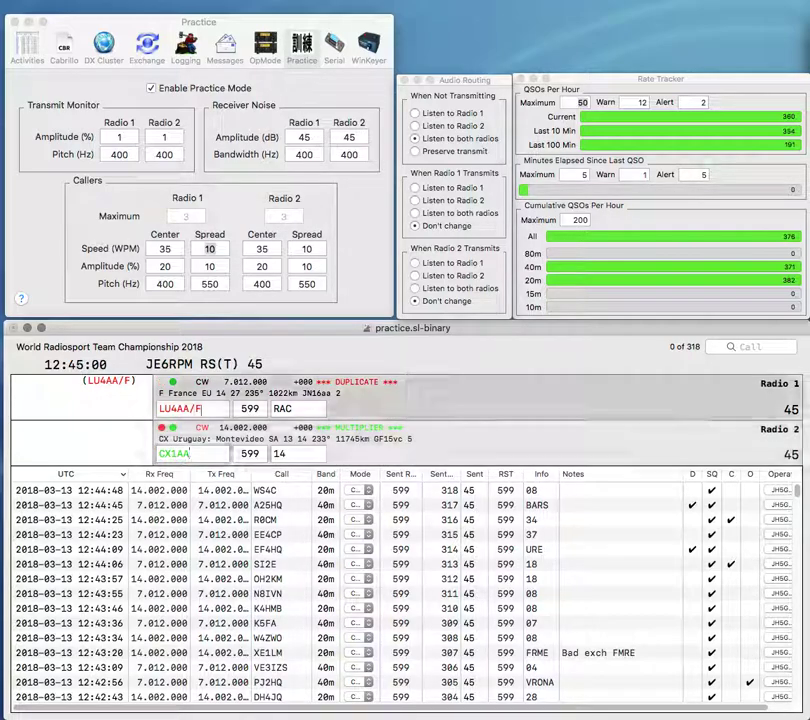
Step: Log LU4AA/F on Radio 1 with exchange RCA and CX1AA on Radio 2 with exchange RCU
{"action": "key", "text": "Tab"}
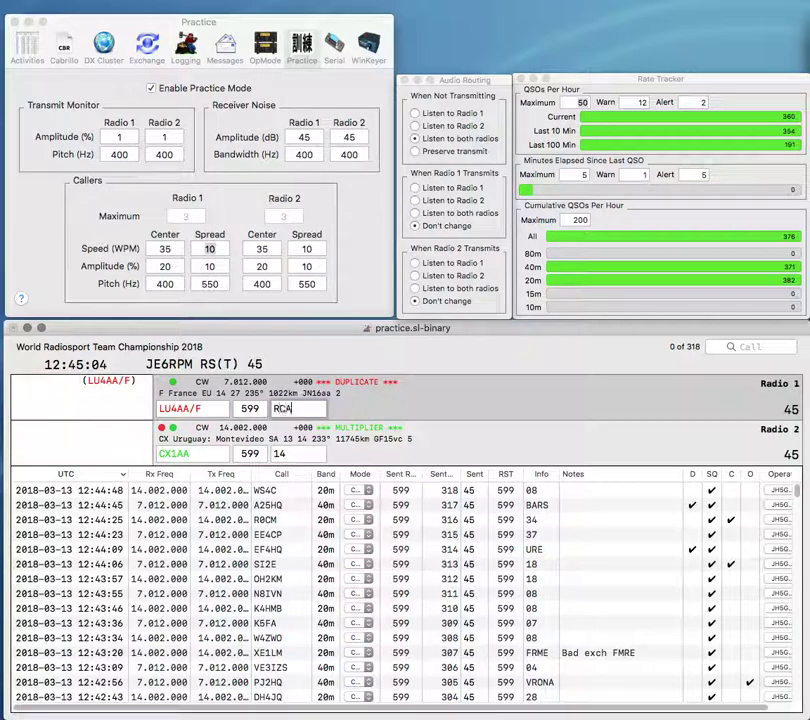
{"action": "key", "text": "Return"}
{"action": "type", "text": "C"}
{"action": "type", "text": "CU"}
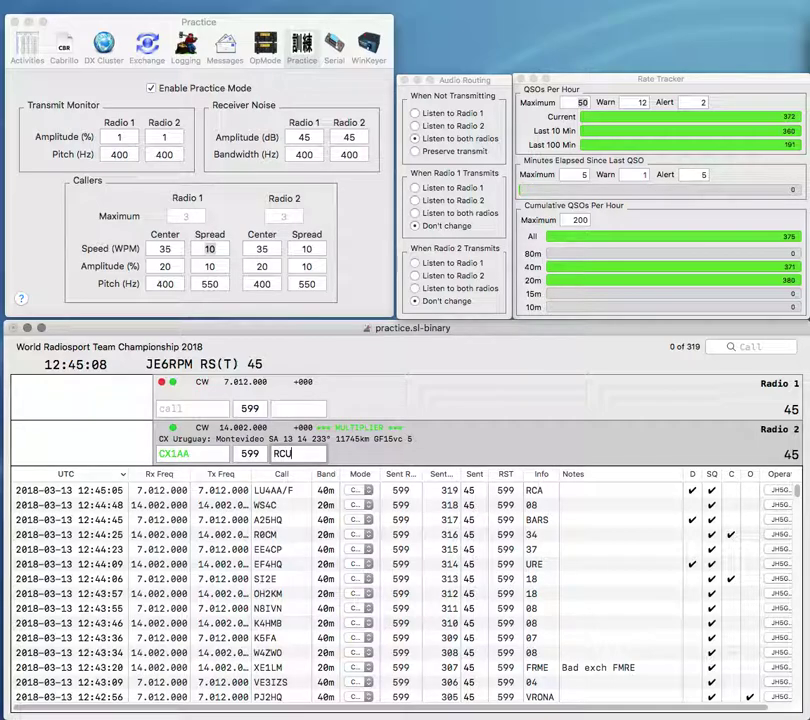
{"action": "key", "text": "Return"}
{"action": "type", "text": "W4EL"}
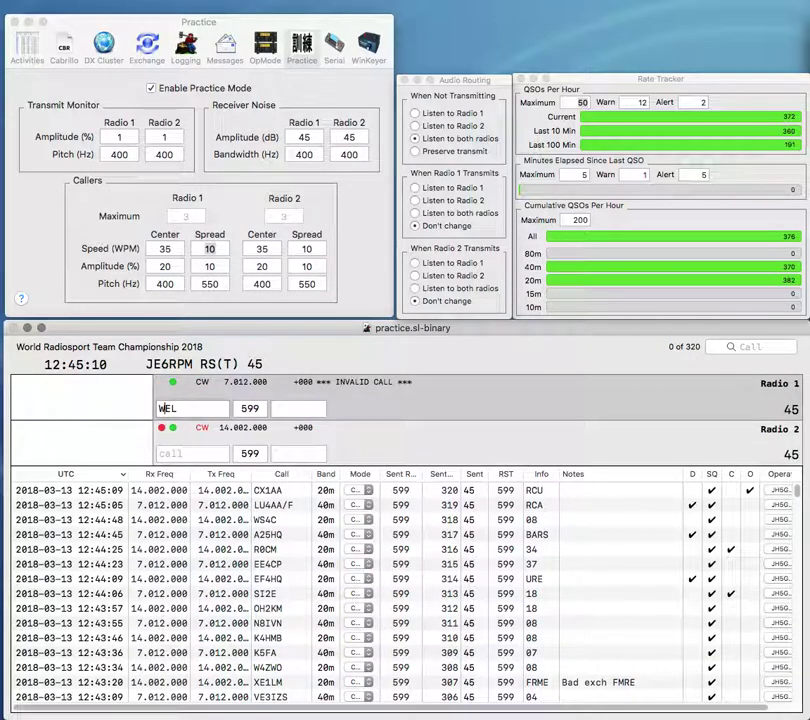
{"action": "type", "text": "KF5JUG"}
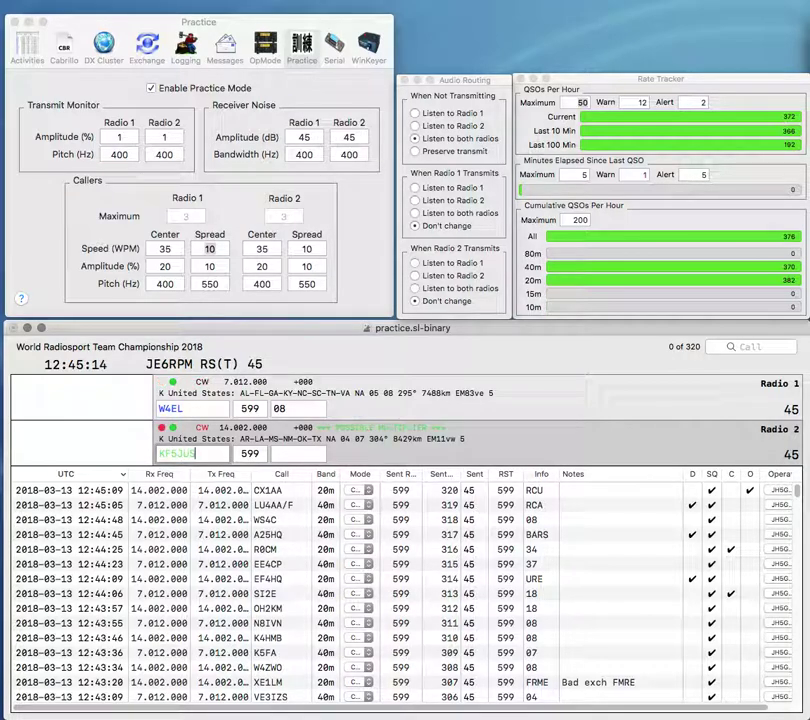
{"action": "key", "text": "Return"}
{"action": "key", "text": "super+Right"}
{"action": "key", "text": "BackSpace"}
{"action": "type", "text": "R"}
{"action": "key", "text": "Return"}
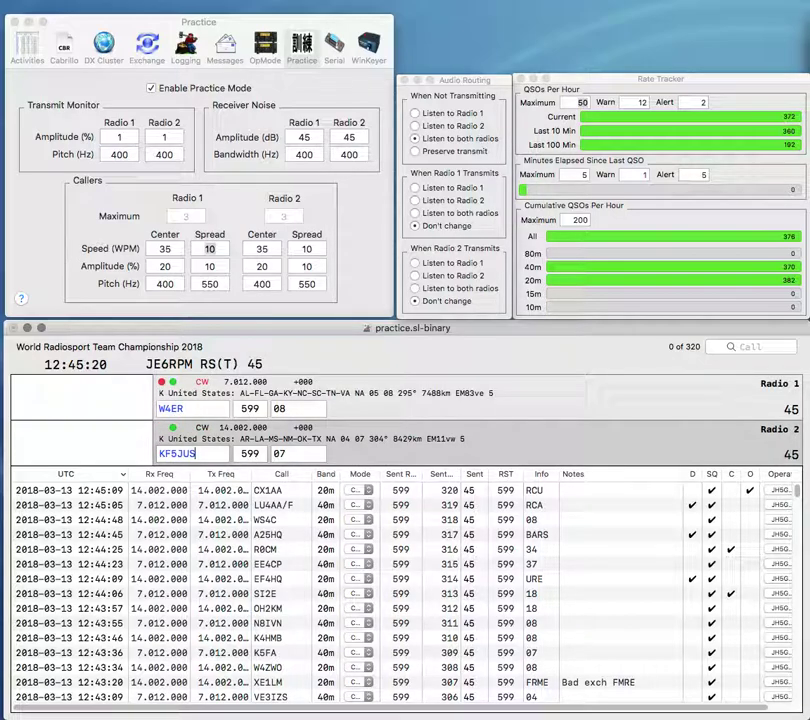
{"action": "key", "text": "BackSpace"}
{"action": "type", "text": "H"}
{"action": "key", "text": "Return"}
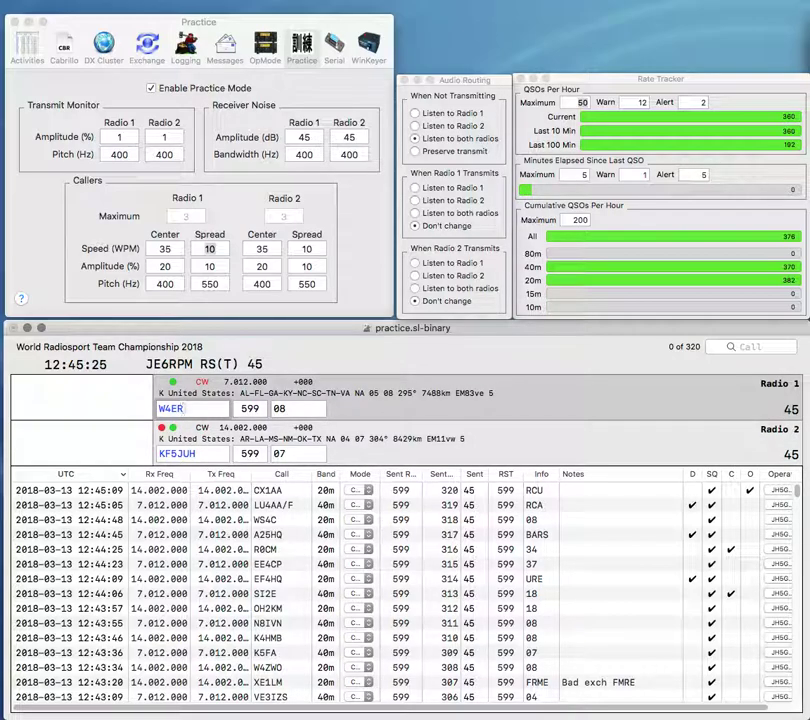
{"action": "key", "text": "Return"}
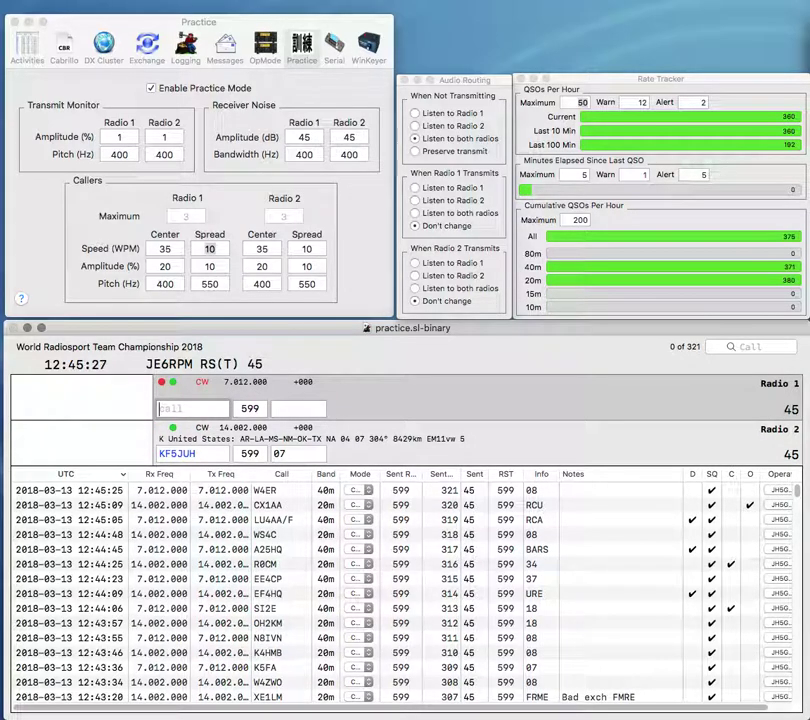
{"action": "key", "text": "Return"}
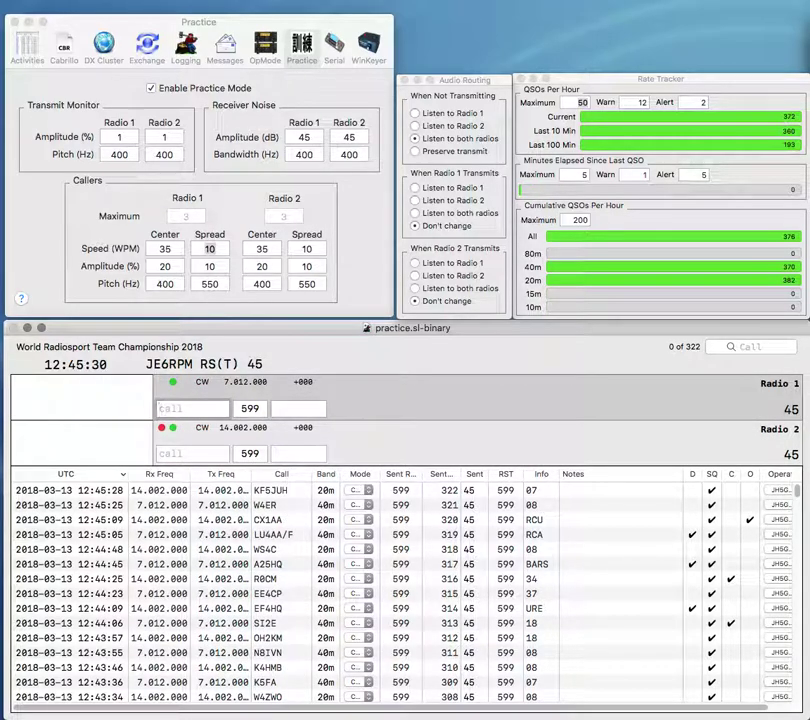
Step: Enter the call TI0HQ on Radio 2 and answer it, and begin the Radio 1 call with W
{"action": "type", "text": "TI0HQ"}
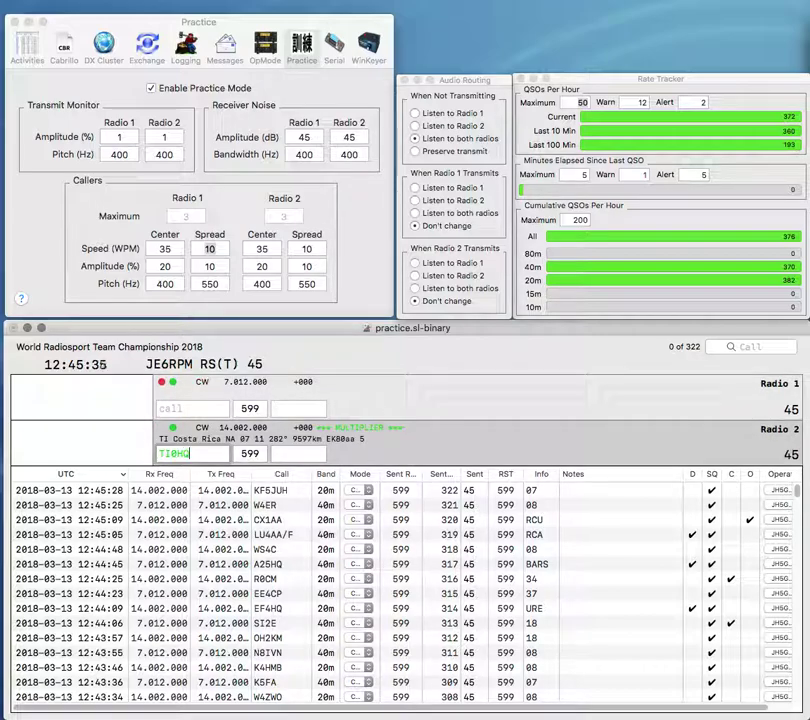
{"action": "key", "text": "Return"}
{"action": "type", "text": "W"}
{"action": "key", "text": "backslash"}
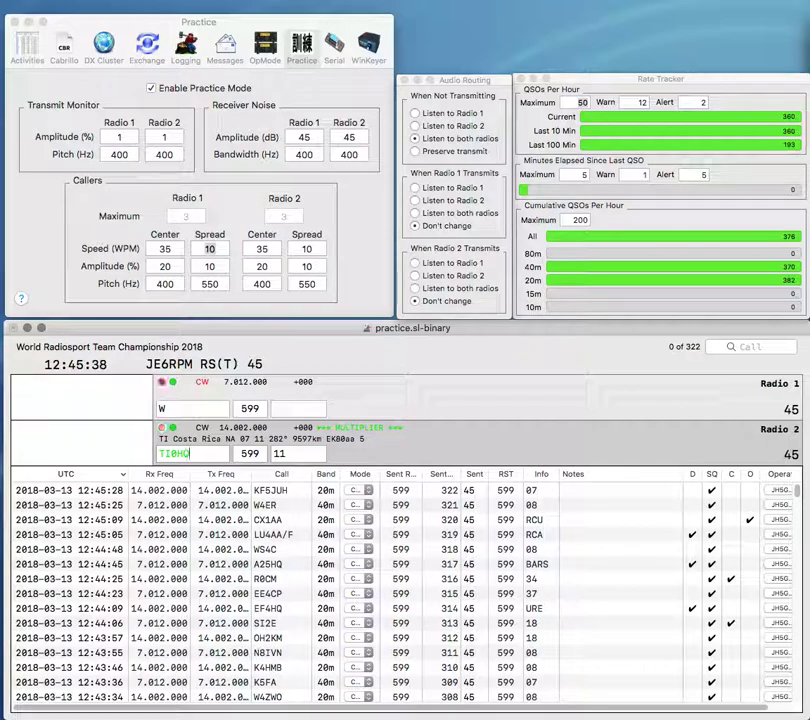
Step: Set the exchange for TI0HQ on Radio 2 to RCCR and log the contact
{"action": "type", "text": "R"}
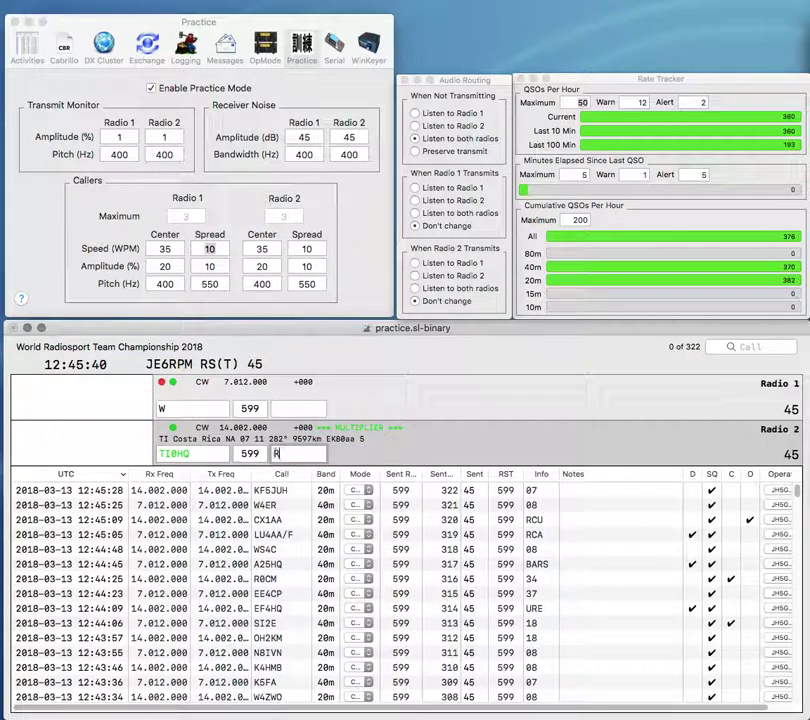
{"action": "type", "text": "CCA"}
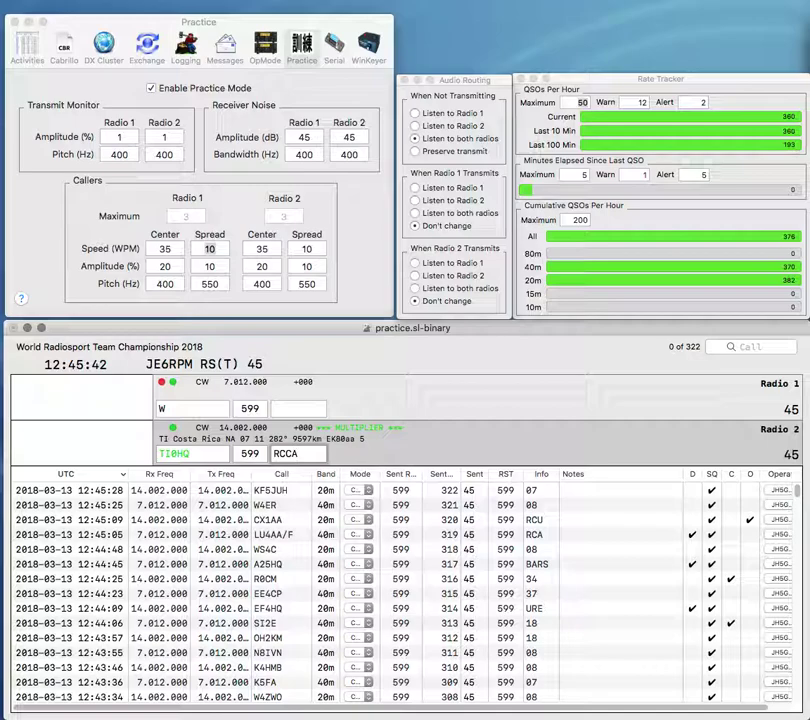
{"action": "key", "text": "Return"}
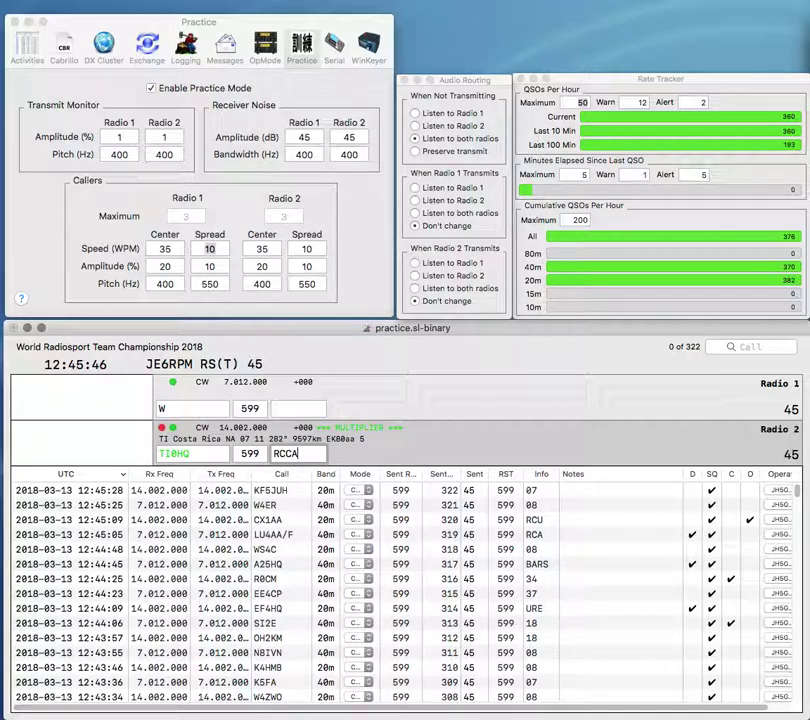
{"action": "key", "text": "BackSpace"}
{"action": "type", "text": "R"}
{"action": "key", "text": "Return"}
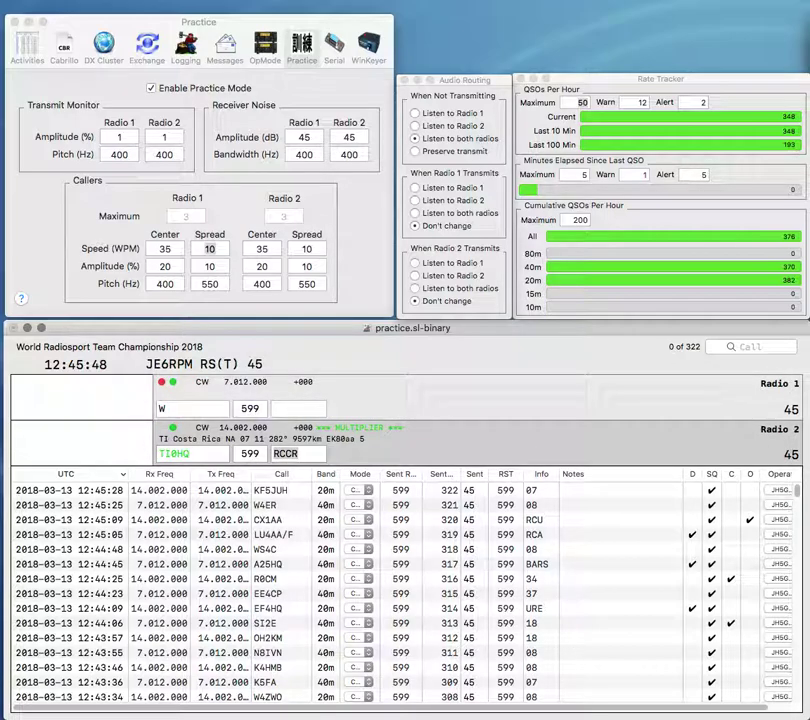
Step: Enter the partial call RJP on Radio 1, complete it as I1RJP and answer it
{"action": "type", "text": "RJ"}
{"action": "key", "text": "Delete"}
{"action": "type", "text": "P"}
{"action": "key", "text": "Return"}
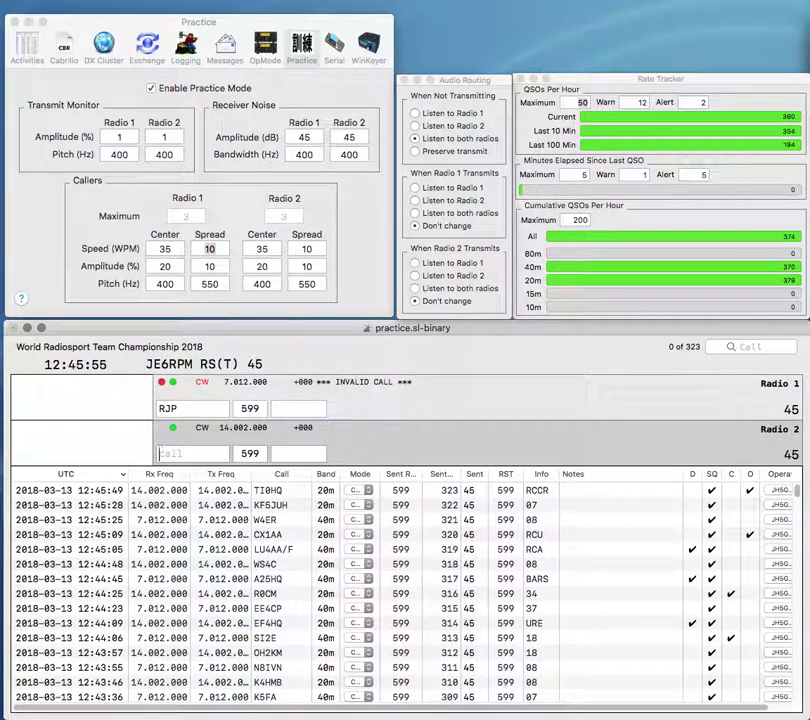
{"action": "type", "text": "IJ"}
{"action": "type", "text": "1"}
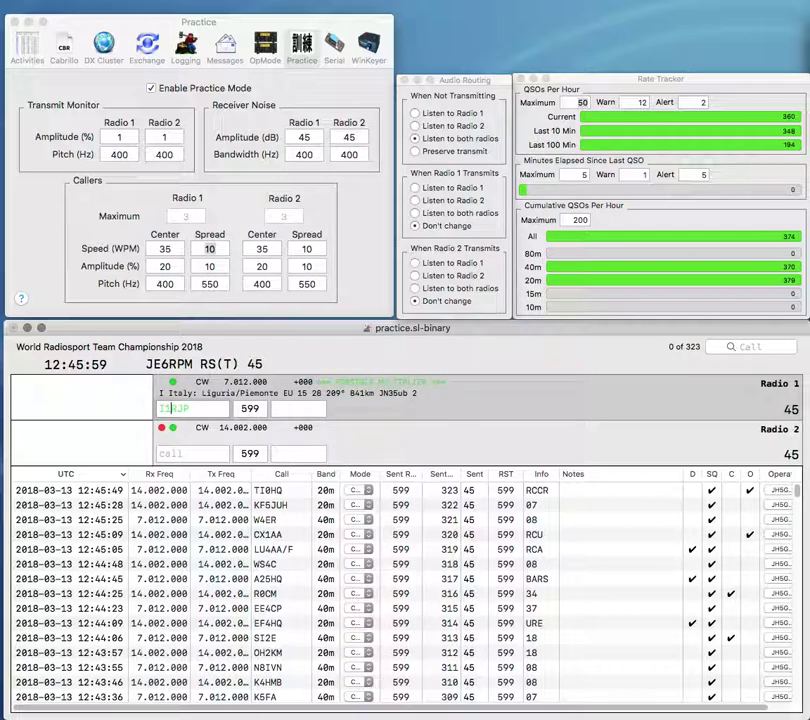
{"action": "key", "text": "Return"}
{"action": "type", "text": "TI0HQ"}
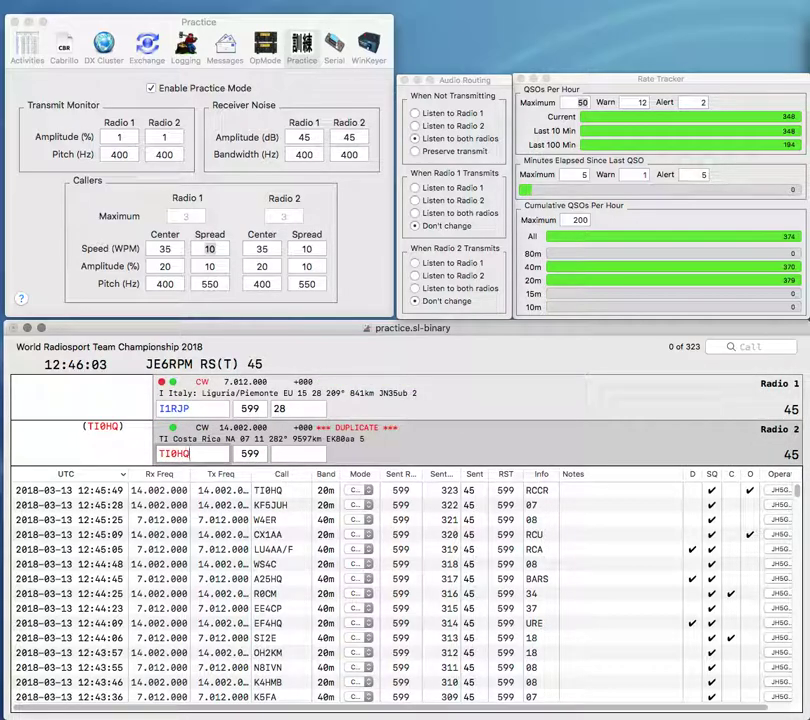
{"action": "key", "text": "Return"}
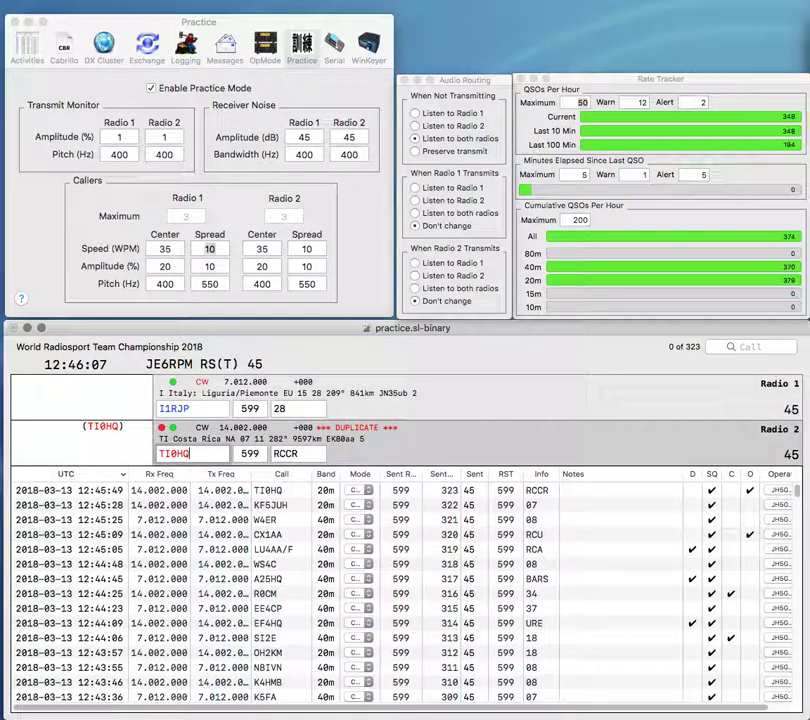
{"action": "key", "text": "Return"}
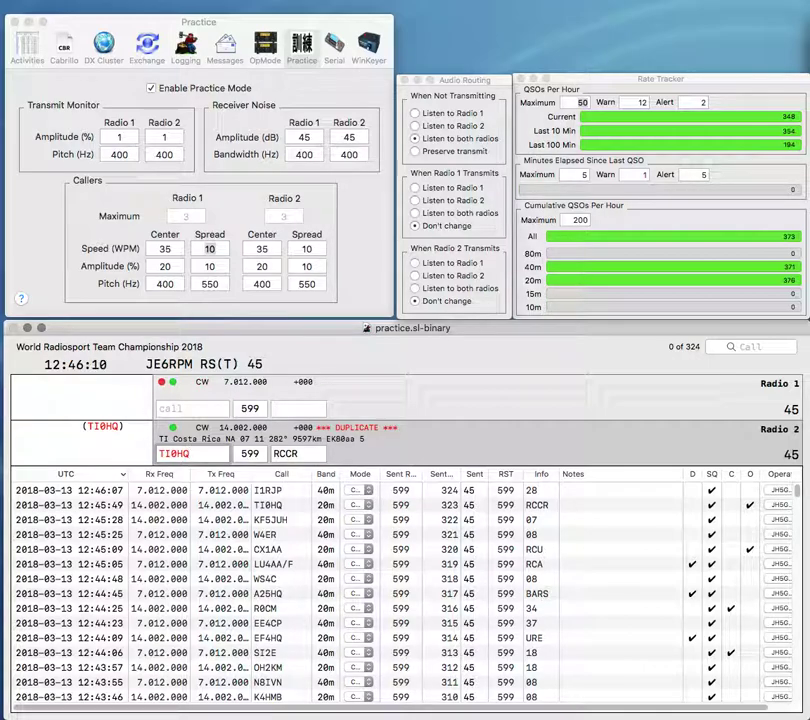
{"action": "key", "text": "Return"}
Step: Enter and send the partial call CAA on Radio 1, and begin the Radio 2 call with TI
{"action": "type", "text": "CKA"}
{"action": "key", "text": "BackSpace"}
{"action": "key", "text": "BackSpace"}
{"action": "type", "text": "AA"}
{"action": "key", "text": "Return"}
{"action": "type", "text": "TJ"}
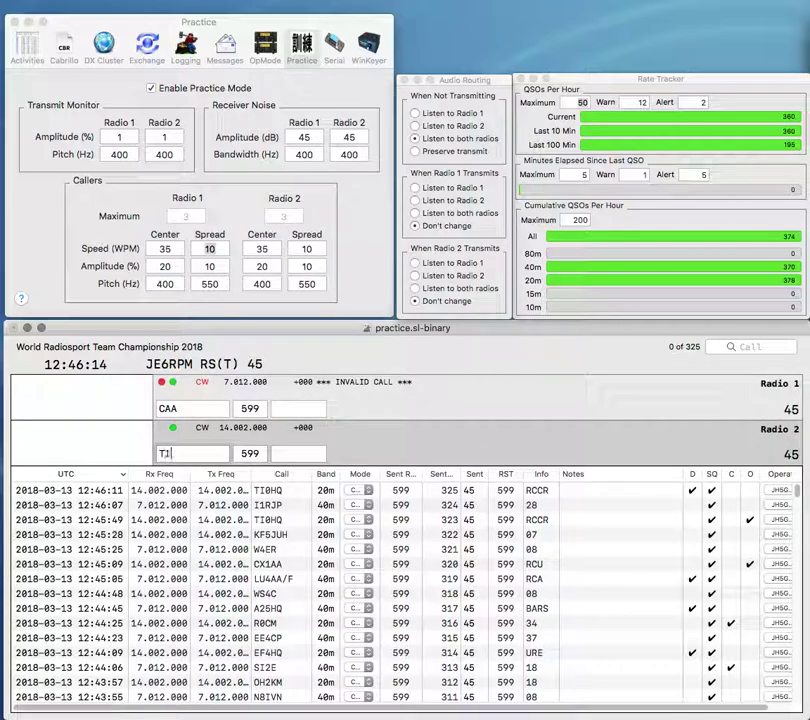